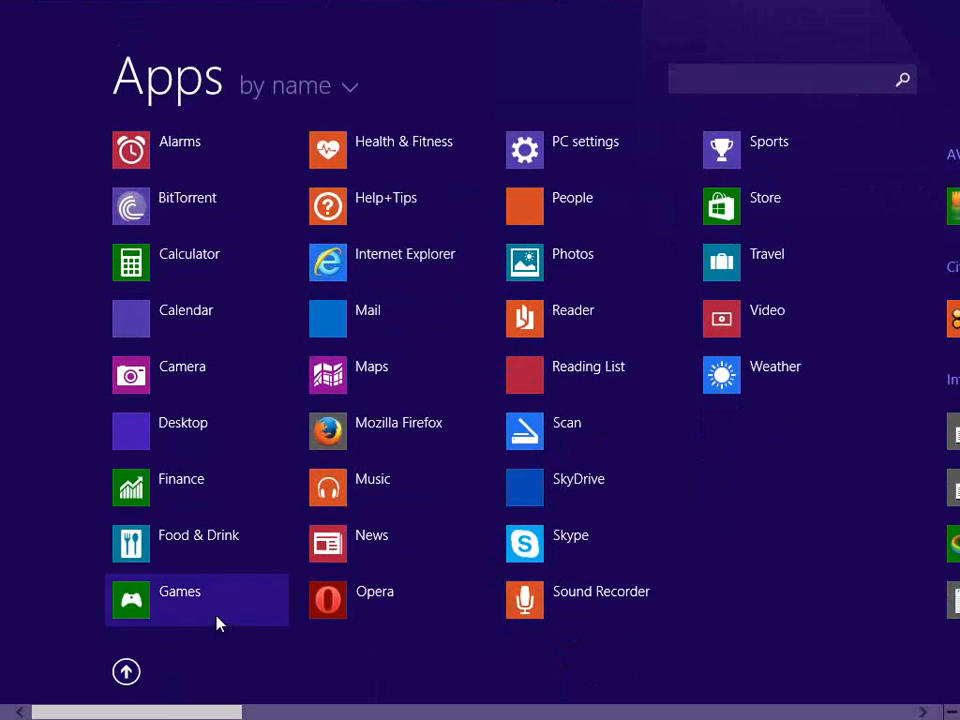
Launch Microsoft Office Access 2007
scroll(268, 598, down, 3)
scroll(265, 598, down, 2)
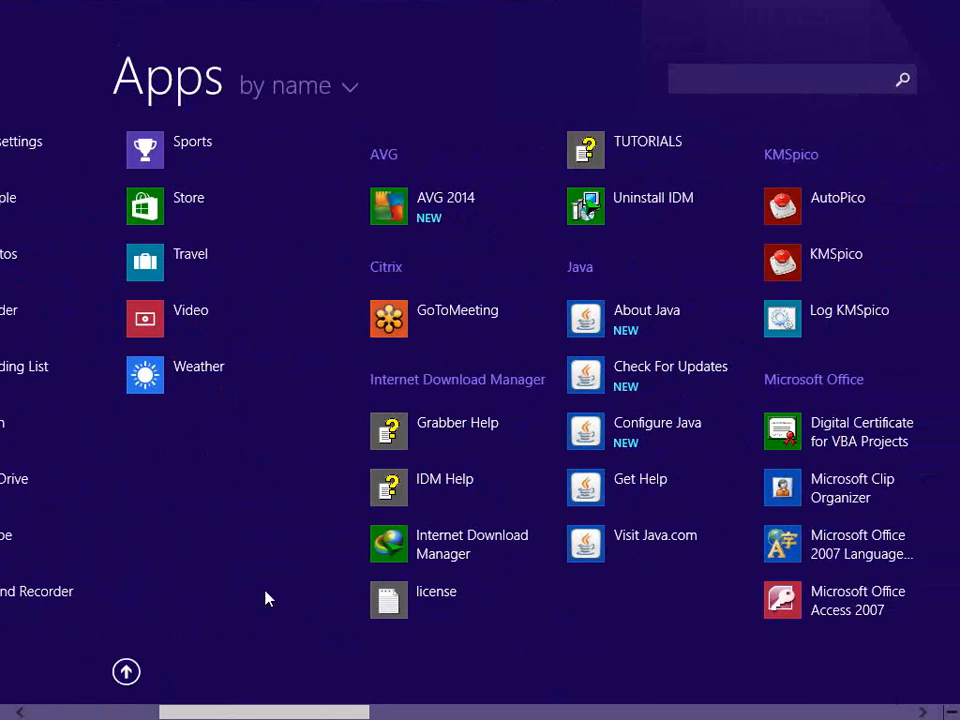
scroll(265, 598, up, 4)
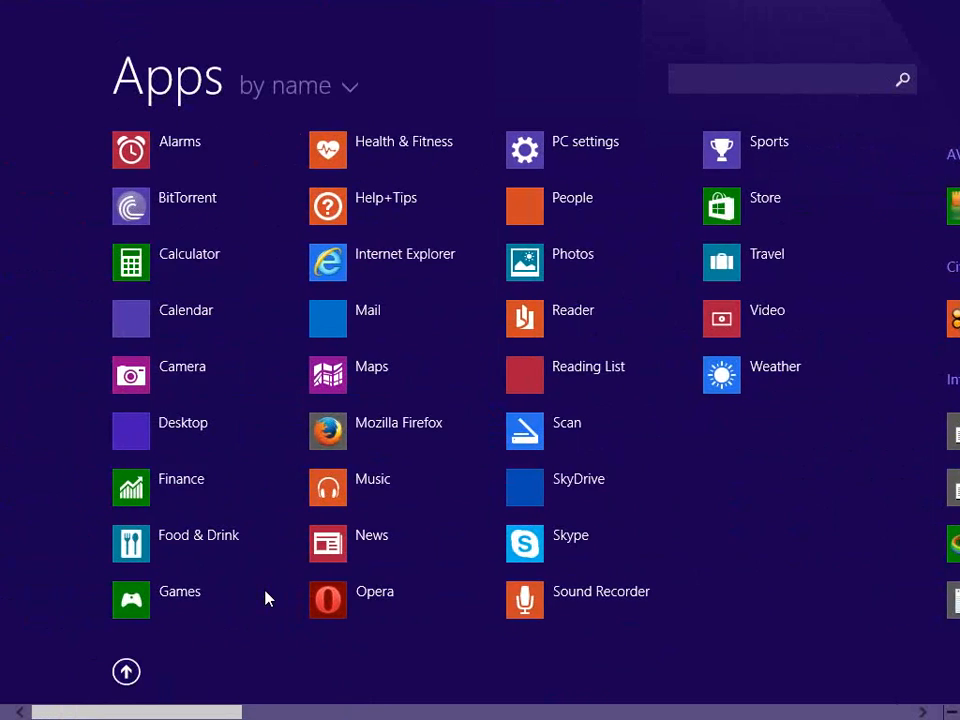
scroll(265, 598, down, 8)
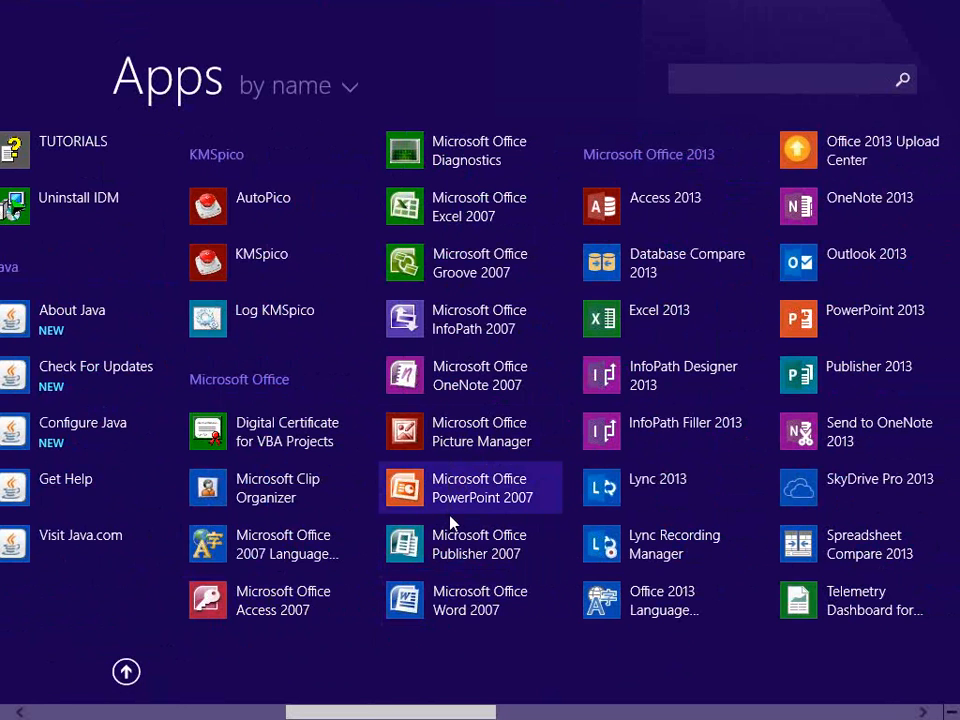
scroll(450, 521, up, 3)
scroll(450, 522, down, 2)
scroll(450, 521, down, 1)
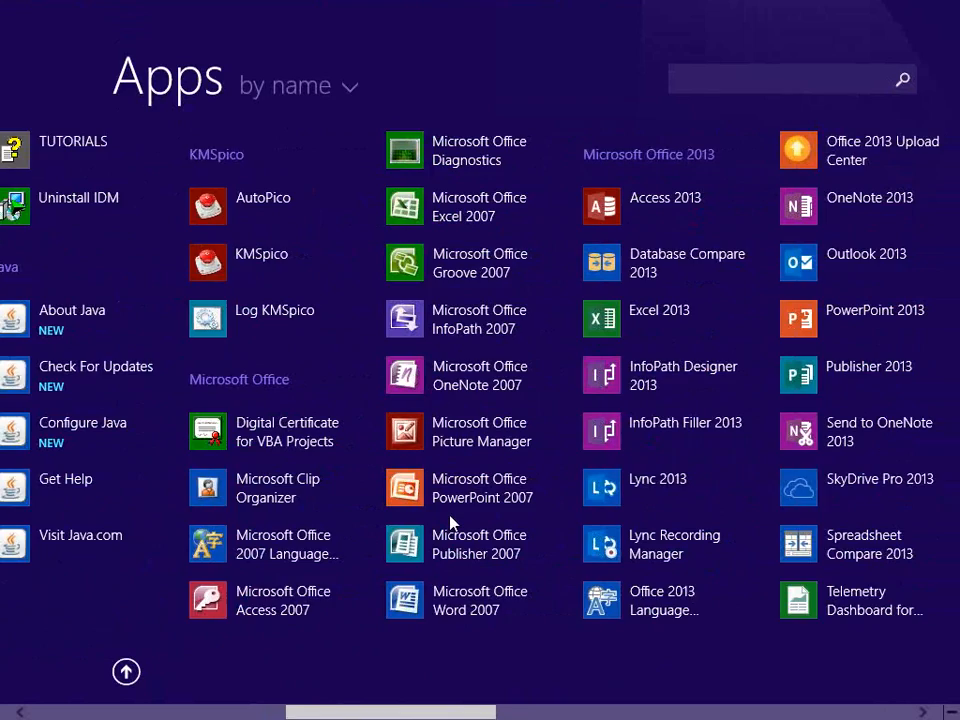
scroll(450, 521, down, 2)
scroll(450, 521, down, 3)
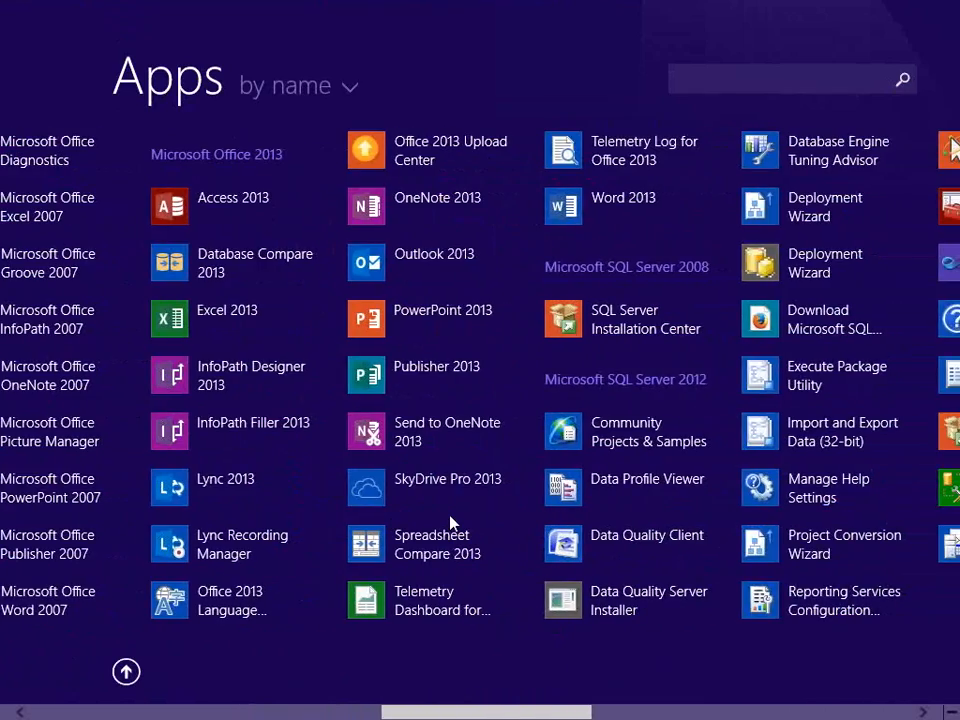
scroll(450, 521, down, 3)
scroll(450, 521, up, 5)
scroll(450, 521, up, 2)
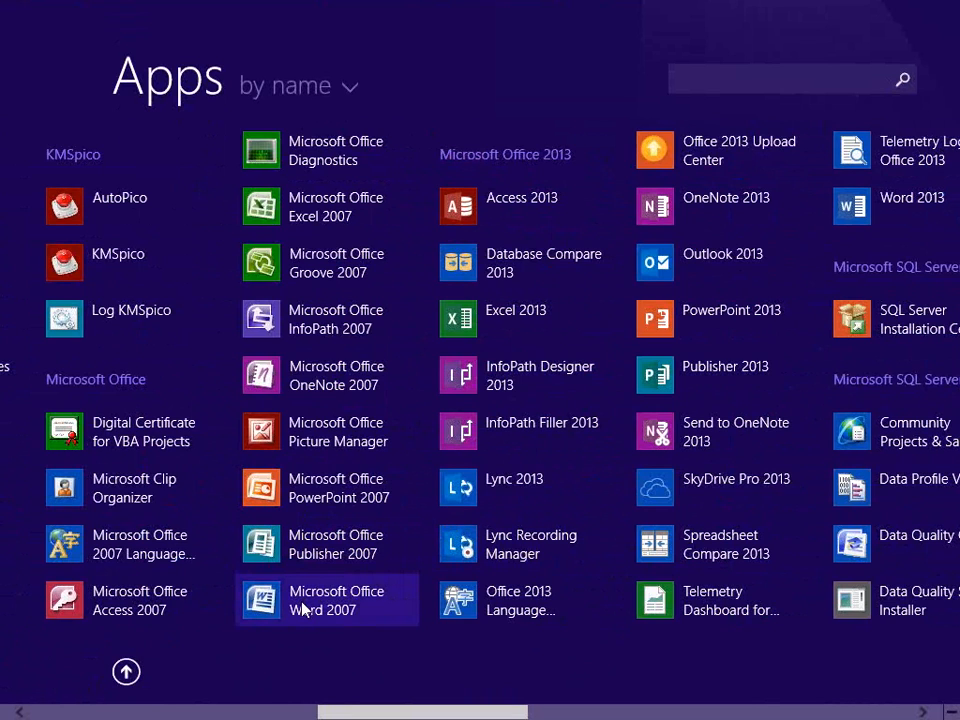
scroll(303, 608, down, 1)
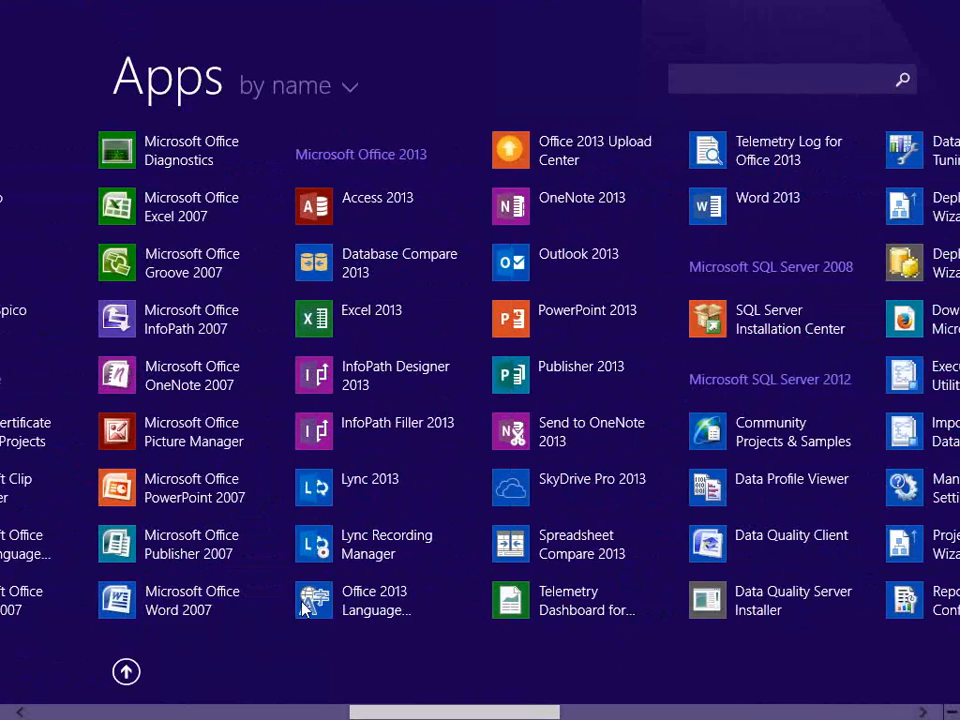
scroll(303, 608, up, 3)
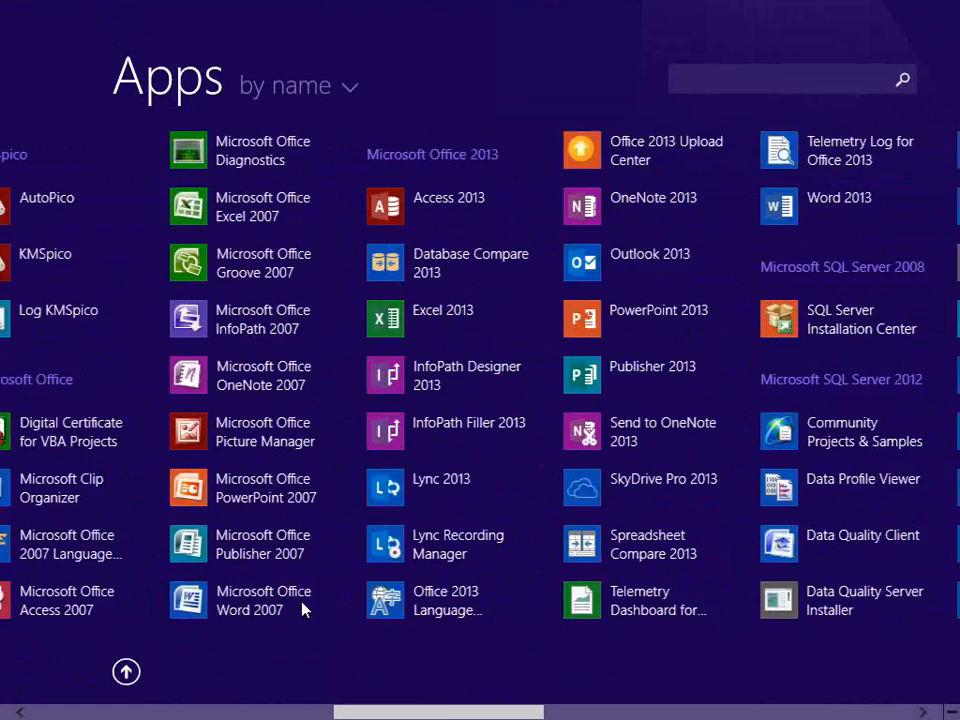
scroll(303, 608, up, 4)
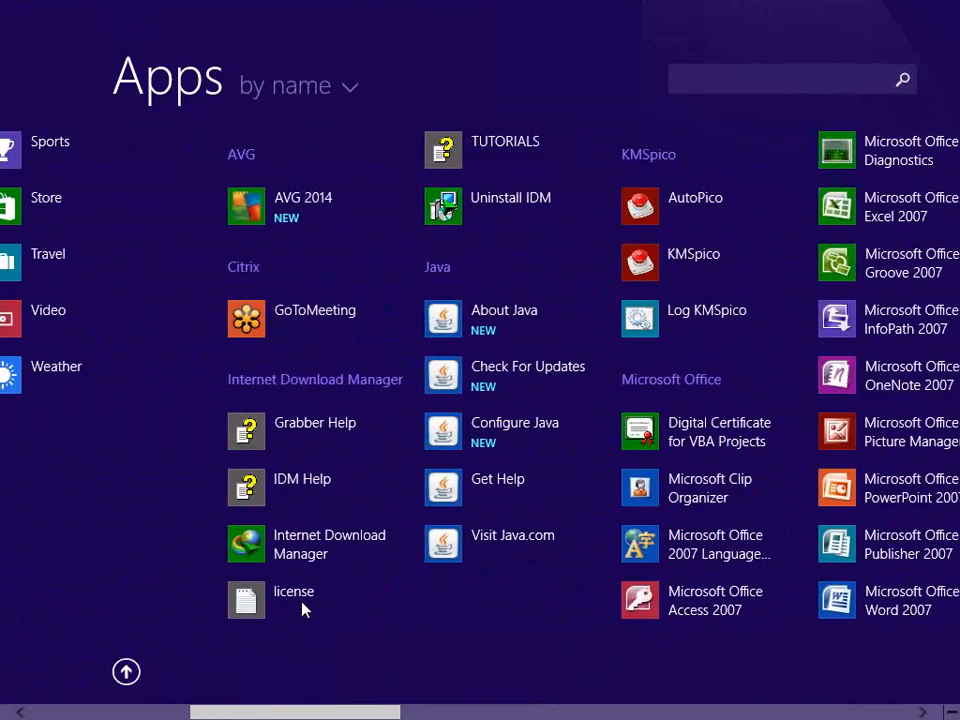
scroll(303, 608, up, 2)
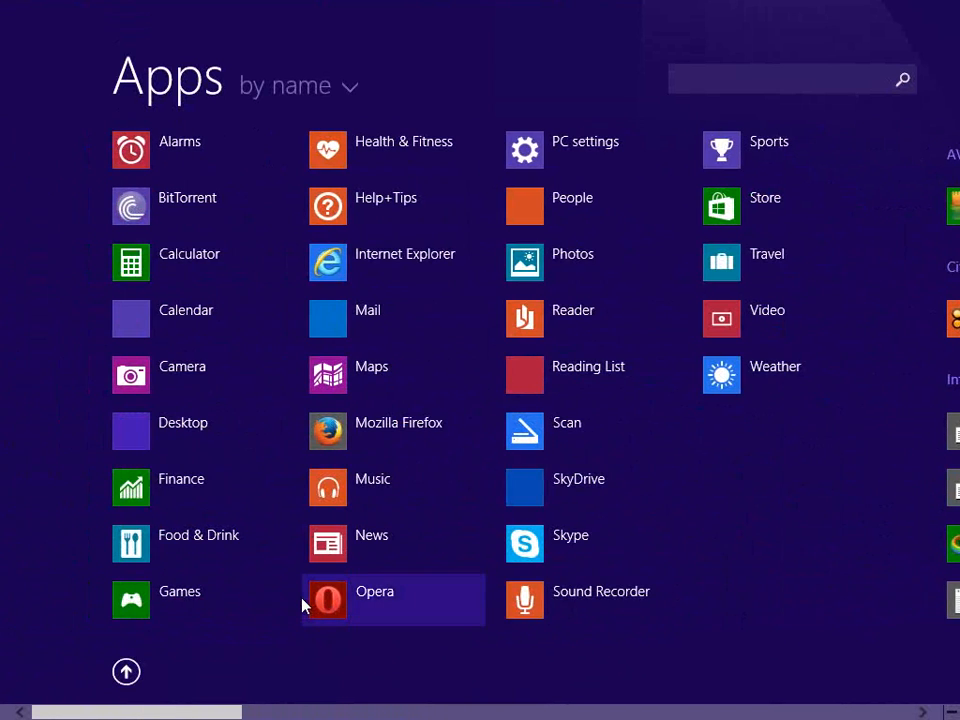
scroll(303, 606, down, 3)
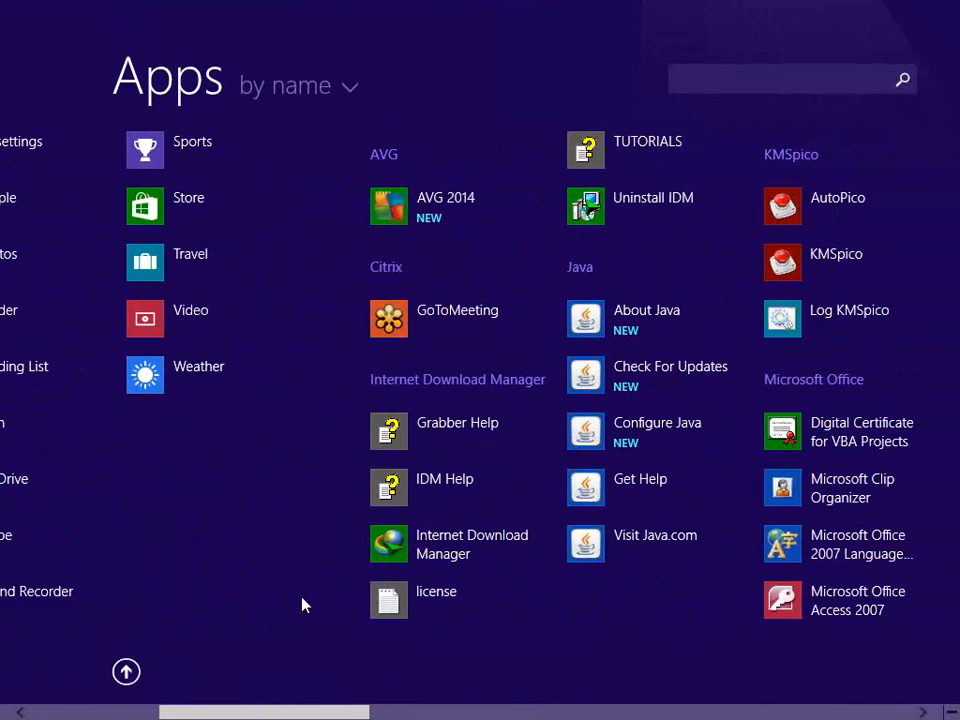
scroll(303, 606, down, 2)
scroll(305, 605, down, 2)
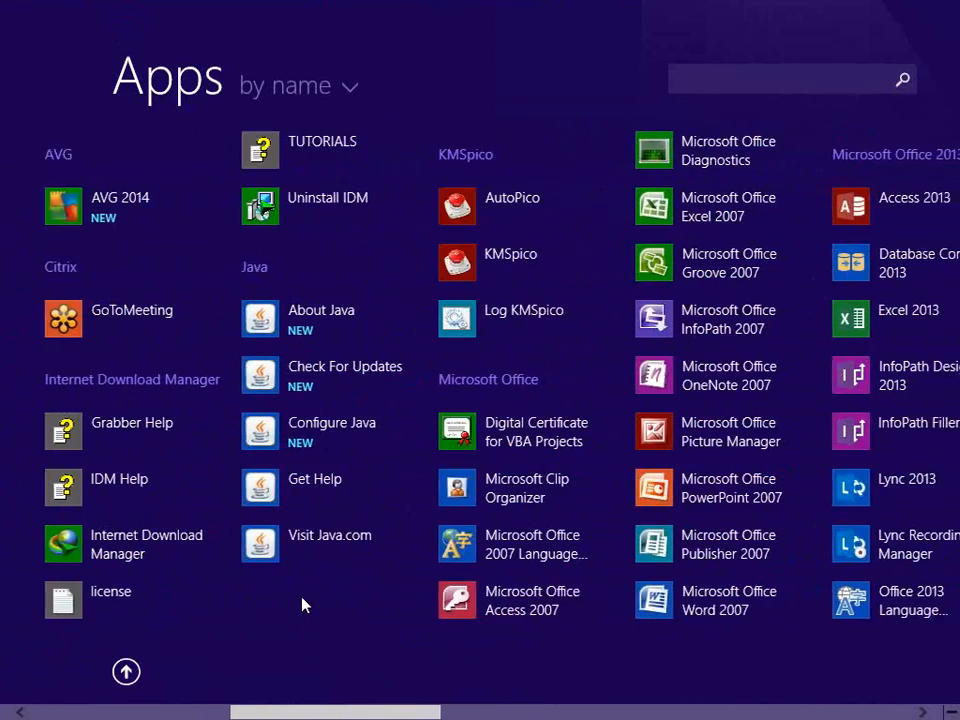
scroll(305, 605, down, 1)
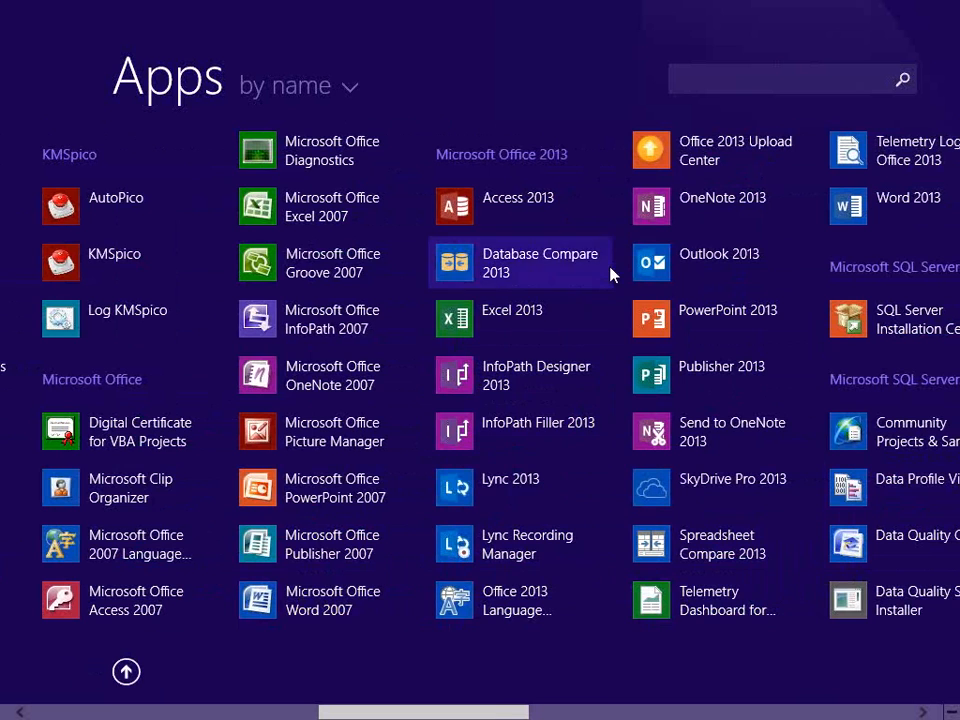
scroll(600, 360, up, 3)
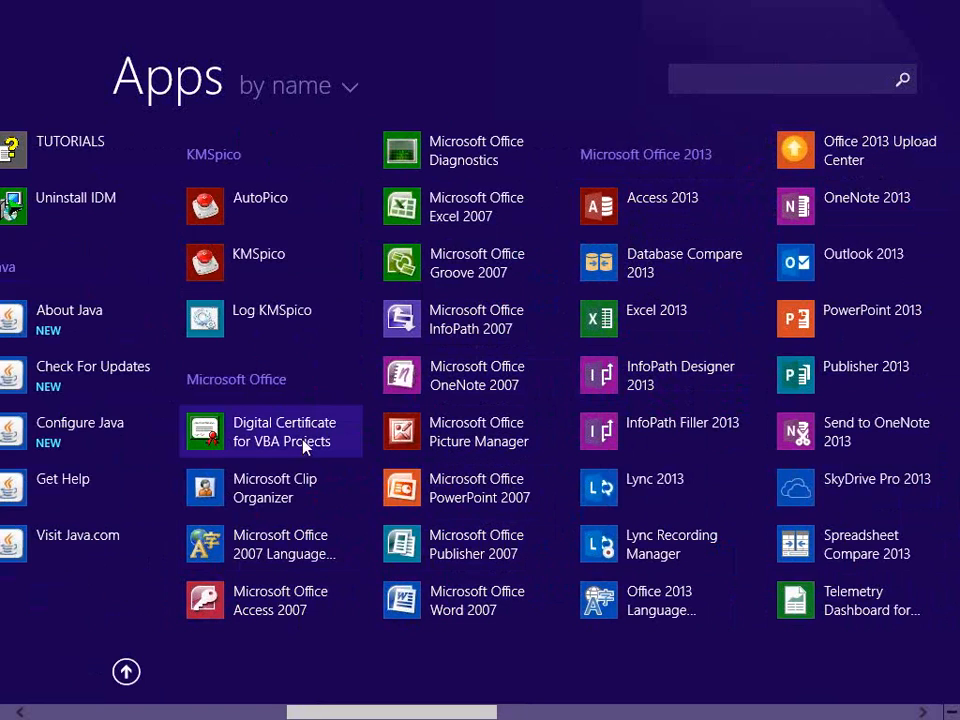
click(230, 600)
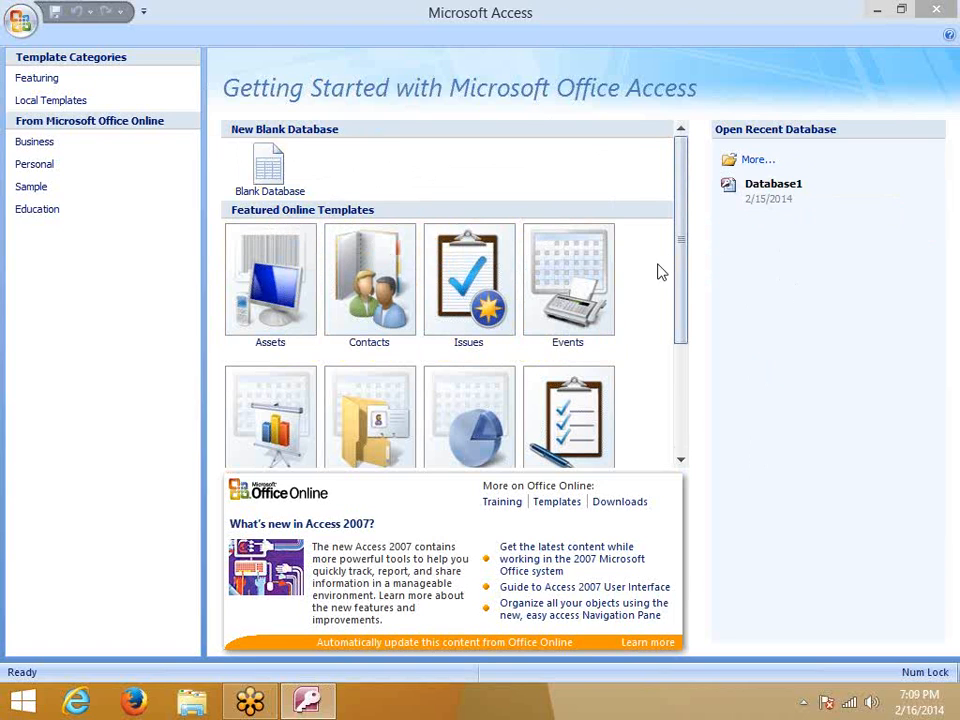
Browse the Featured Online Templates and pick the Contacts template
mouse_move(683, 265)
mouse_down()
mouse_move(681, 399)
mouse_move(686, 261)
mouse_up()
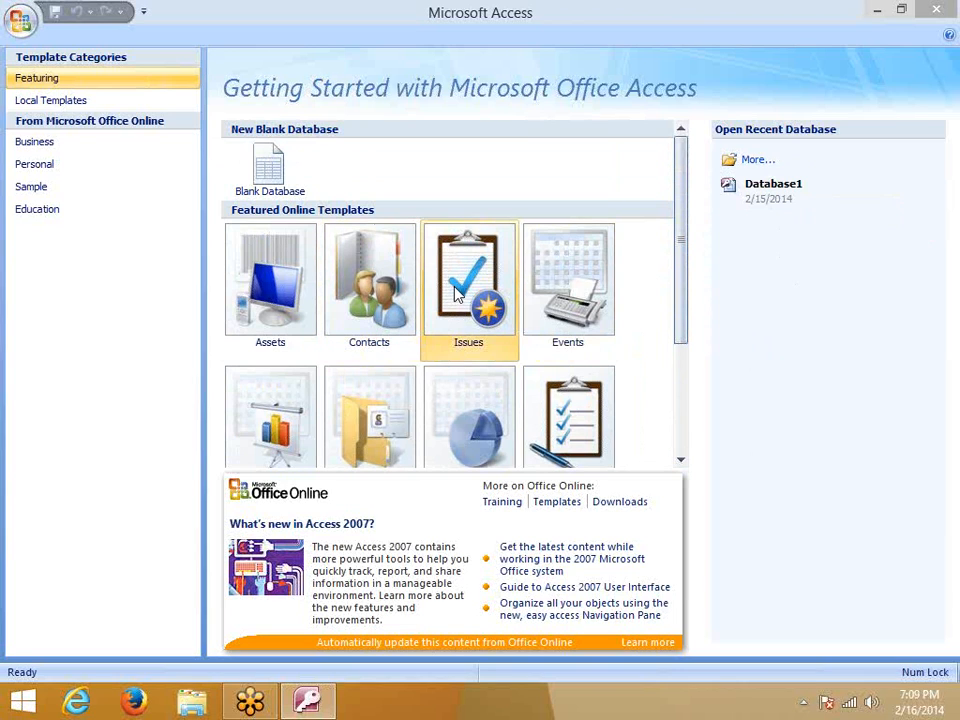
scroll(317, 399, down, 1)
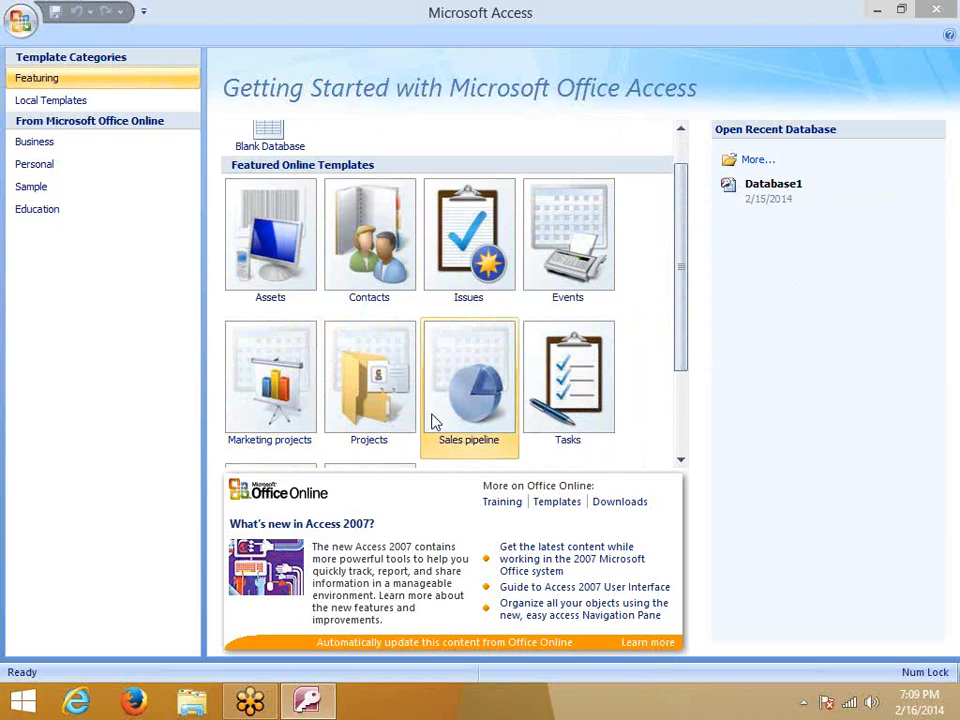
scroll(445, 422, down, 3)
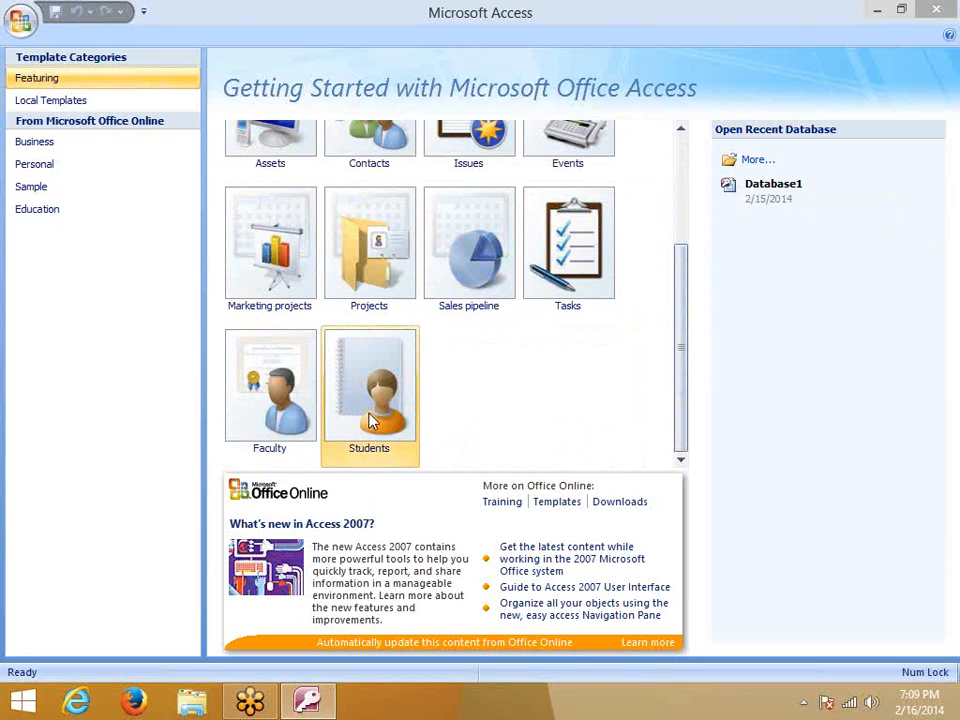
scroll(365, 419, up, 3)
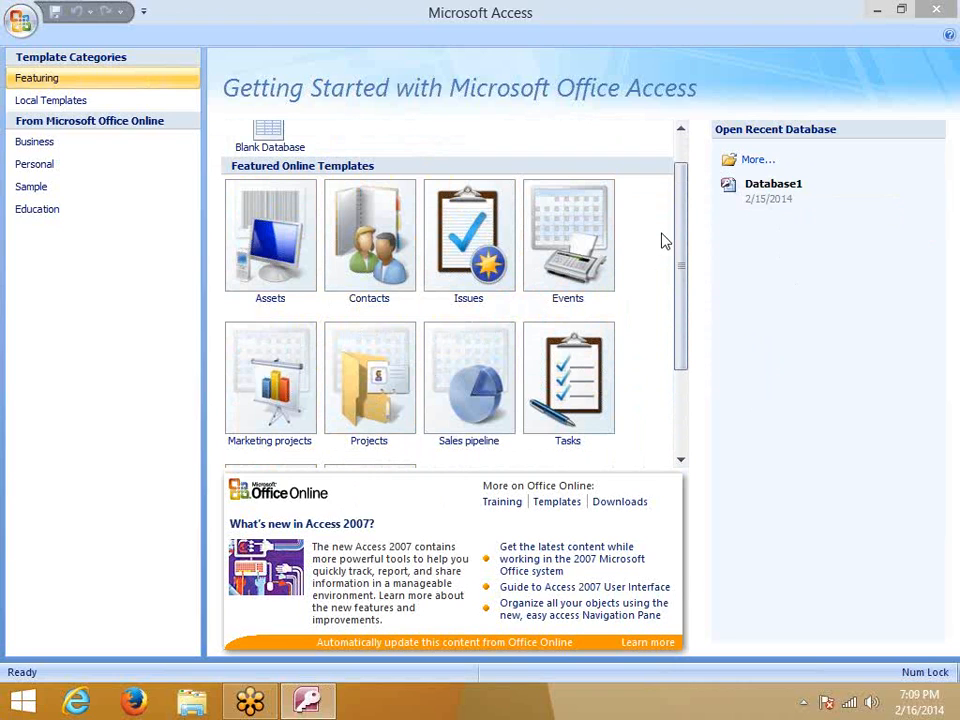
mouse_move(682, 268)
mouse_down()
mouse_move(677, 328)
mouse_move(683, 276)
mouse_up()
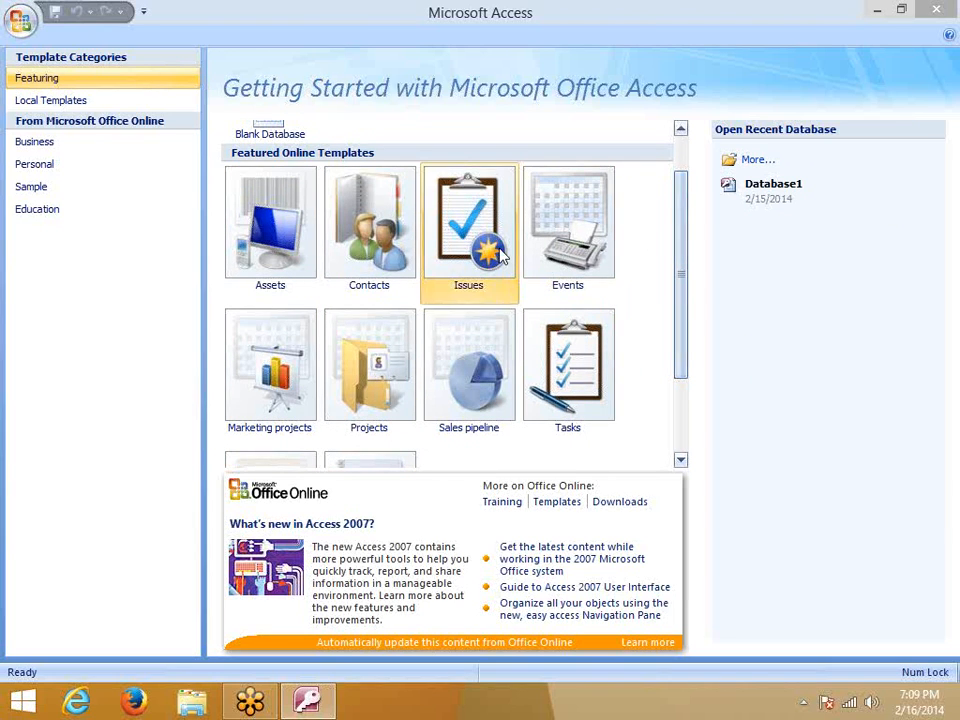
click(370, 235)
Download the Contacts template, dismissing the download error and retrying
click(755, 537)
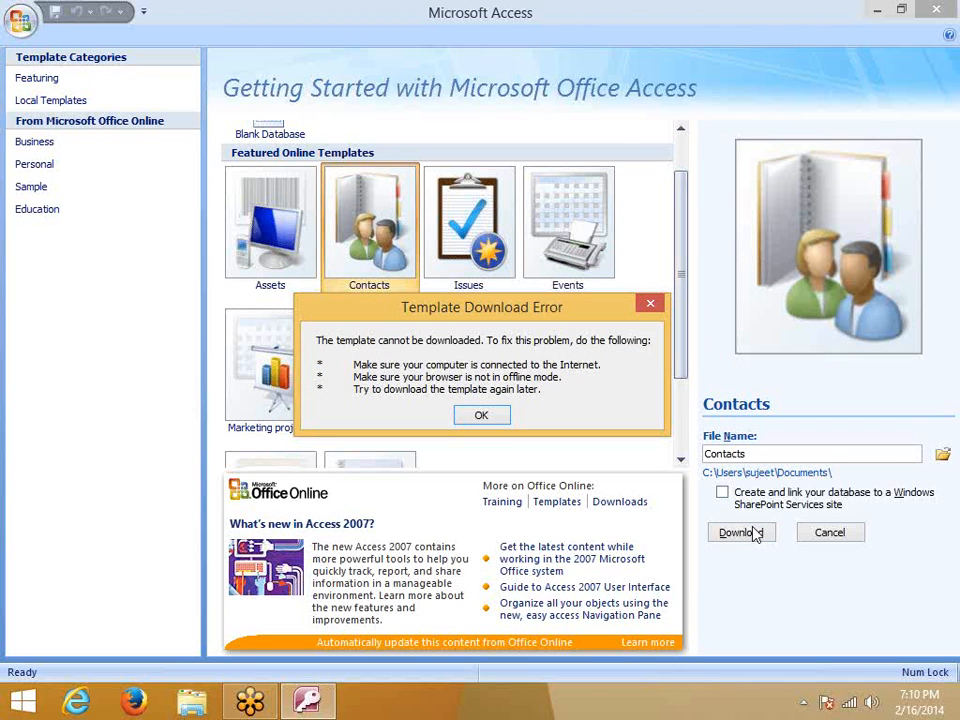
click(497, 416)
click(735, 538)
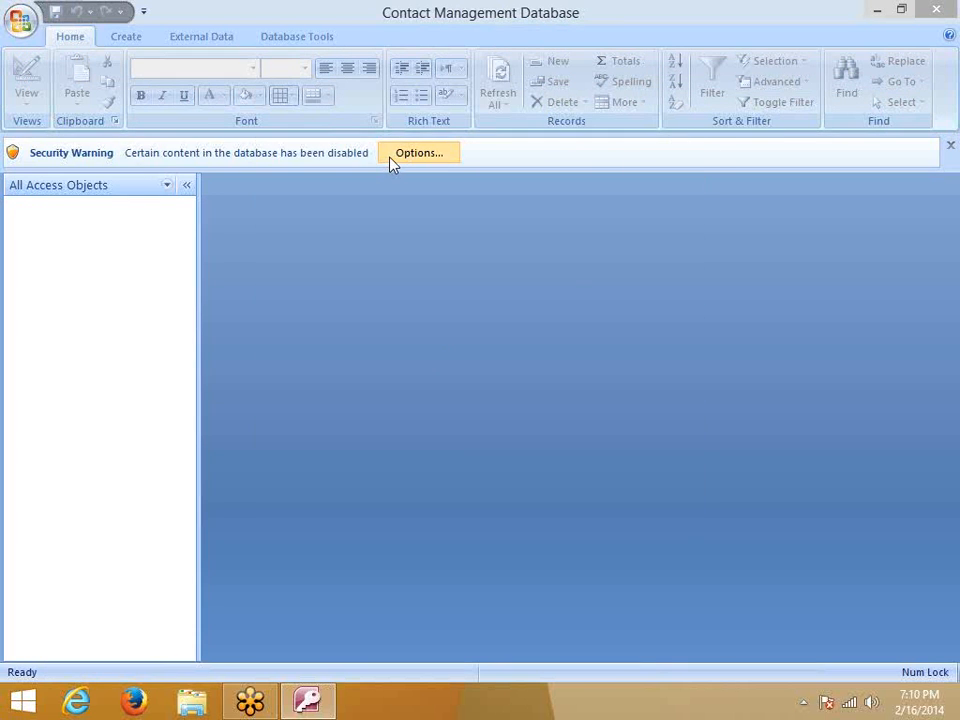
Enable the disabled content of Contact Management Database via Options
click(390, 157)
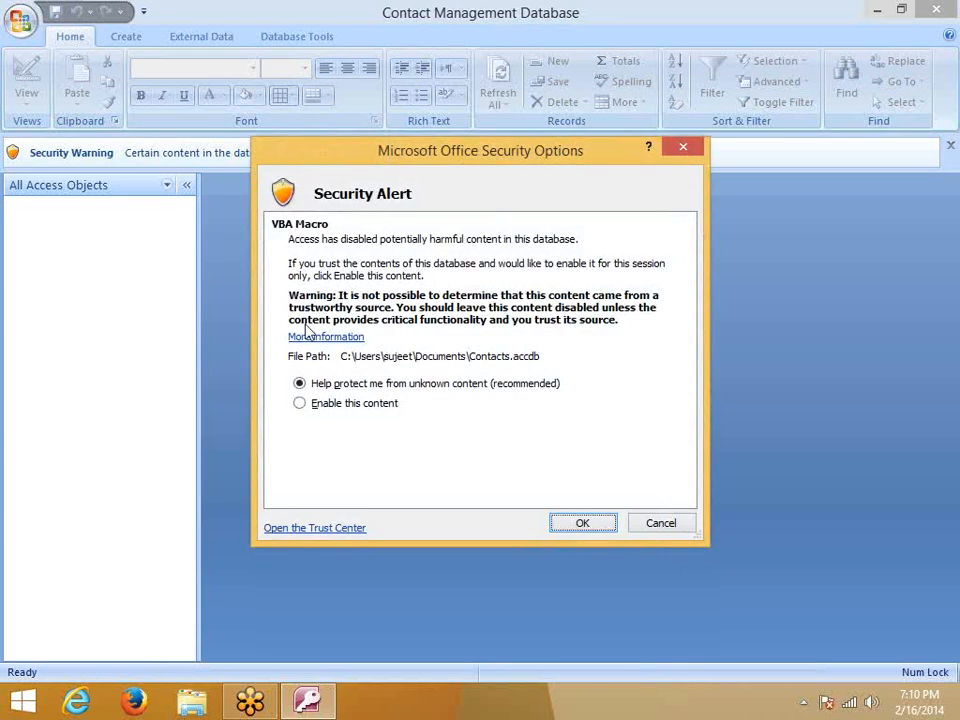
click(303, 405)
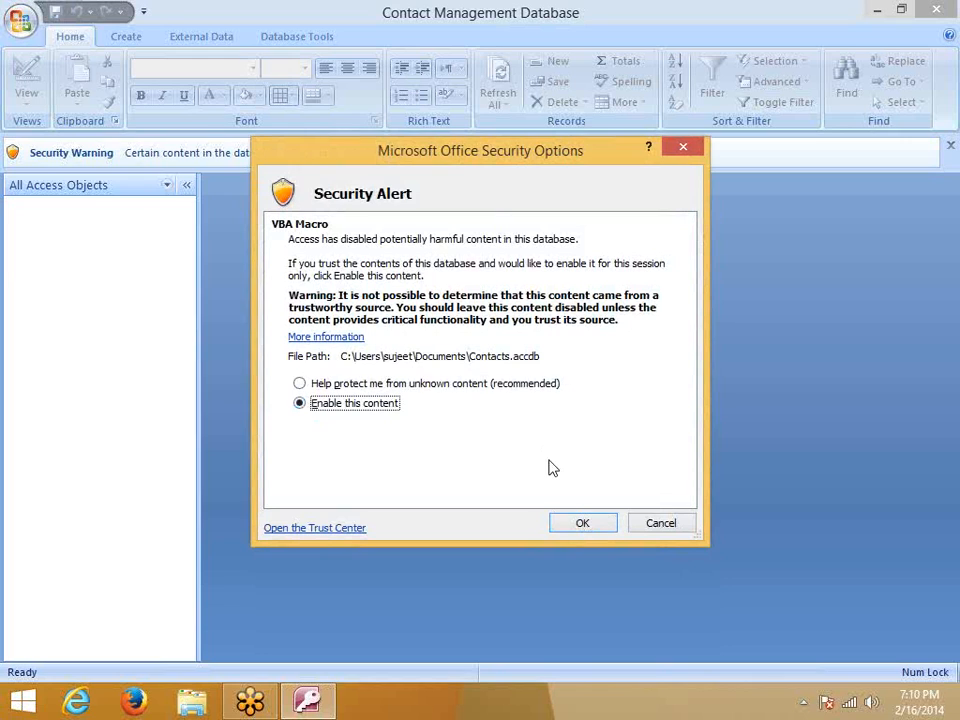
click(579, 521)
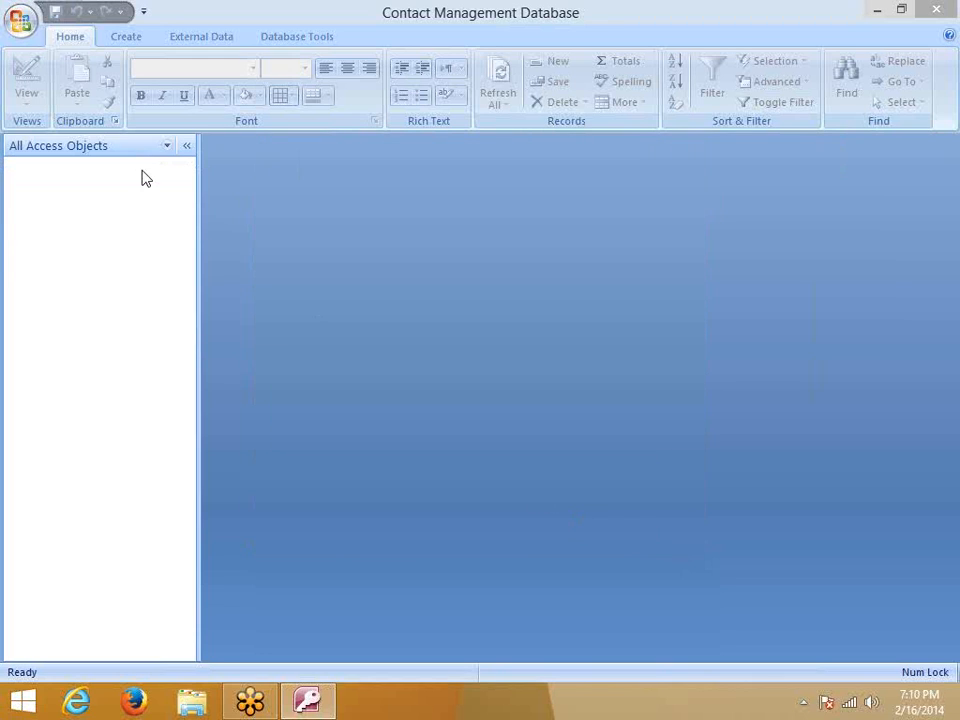
Collapse and re-expand the navigation pane and look over its grouping choices
click(186, 146)
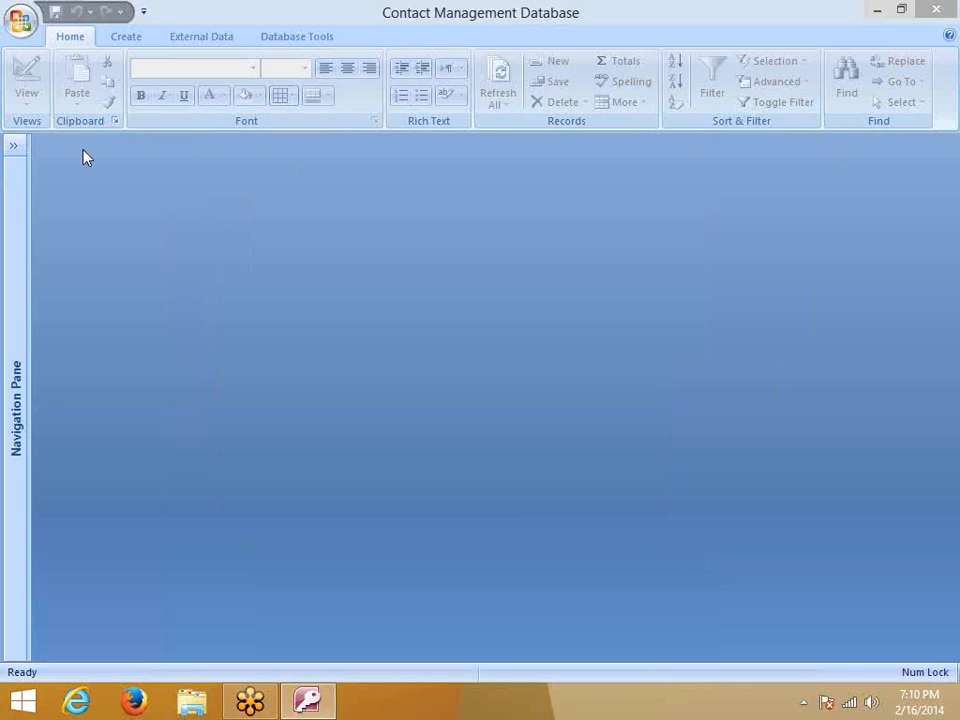
click(12, 148)
click(168, 147)
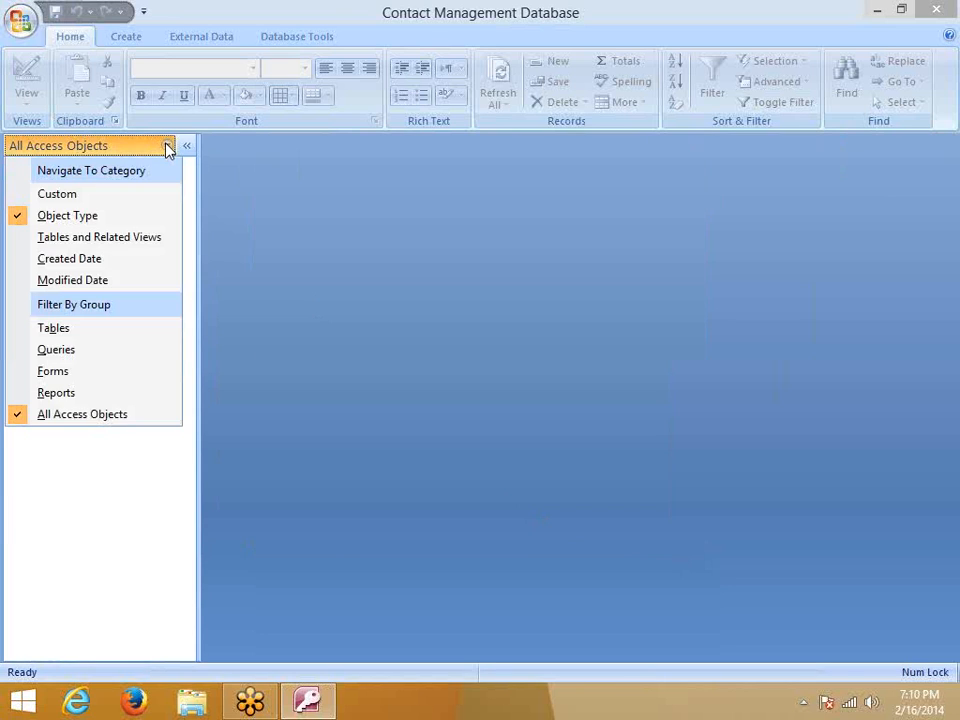
click(213, 163)
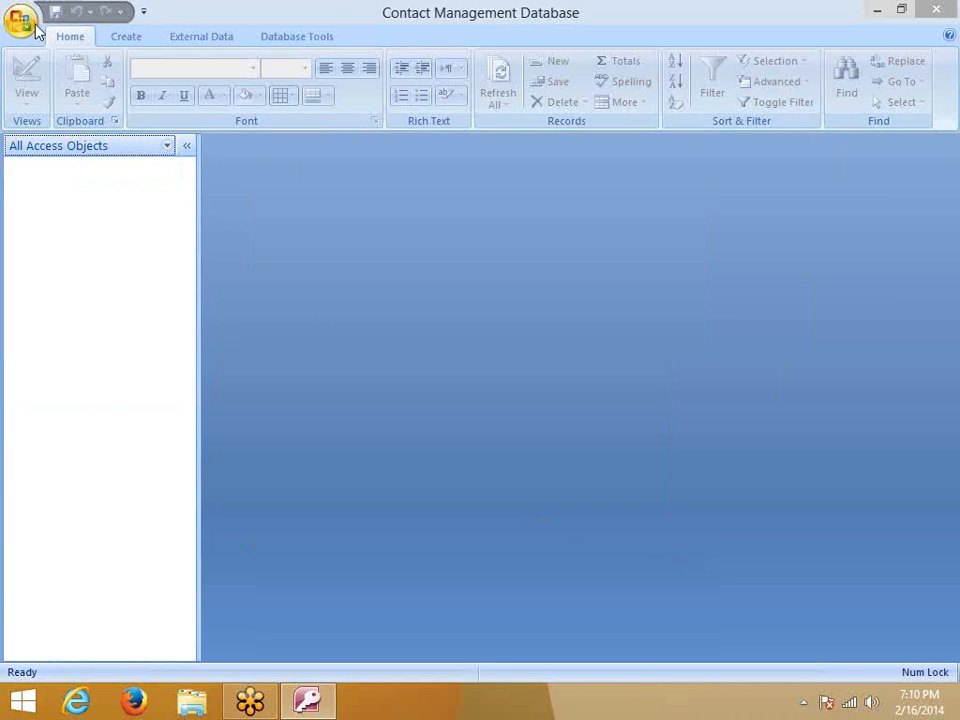
Close Access, relaunch Access 2007 from a Start-screen search, and choose Blank Database
click(940, 8)
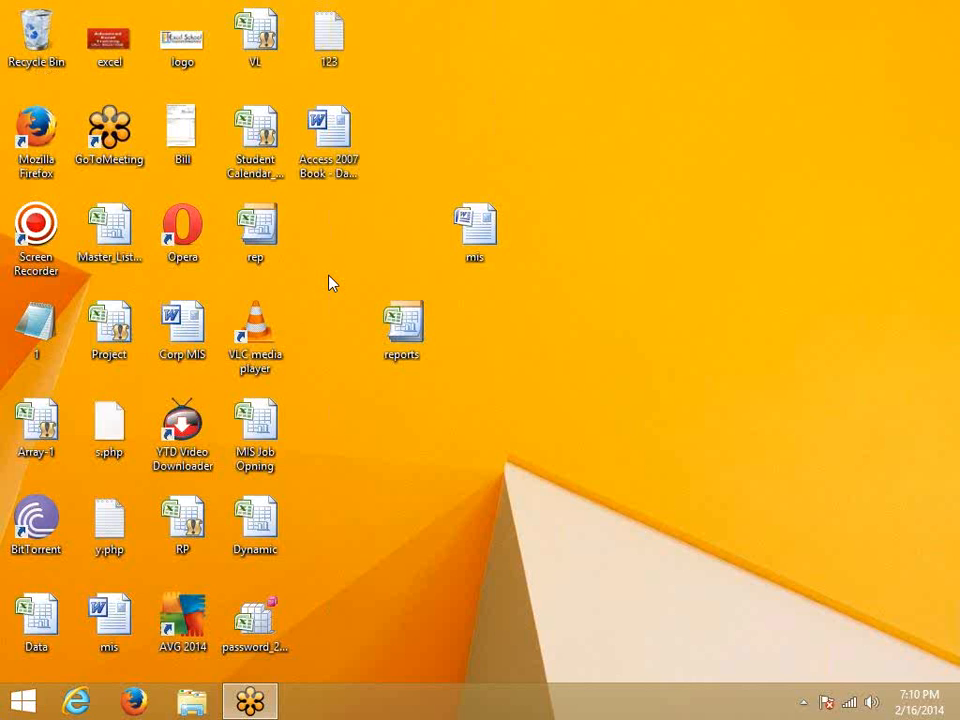
key(super)
text(ex)
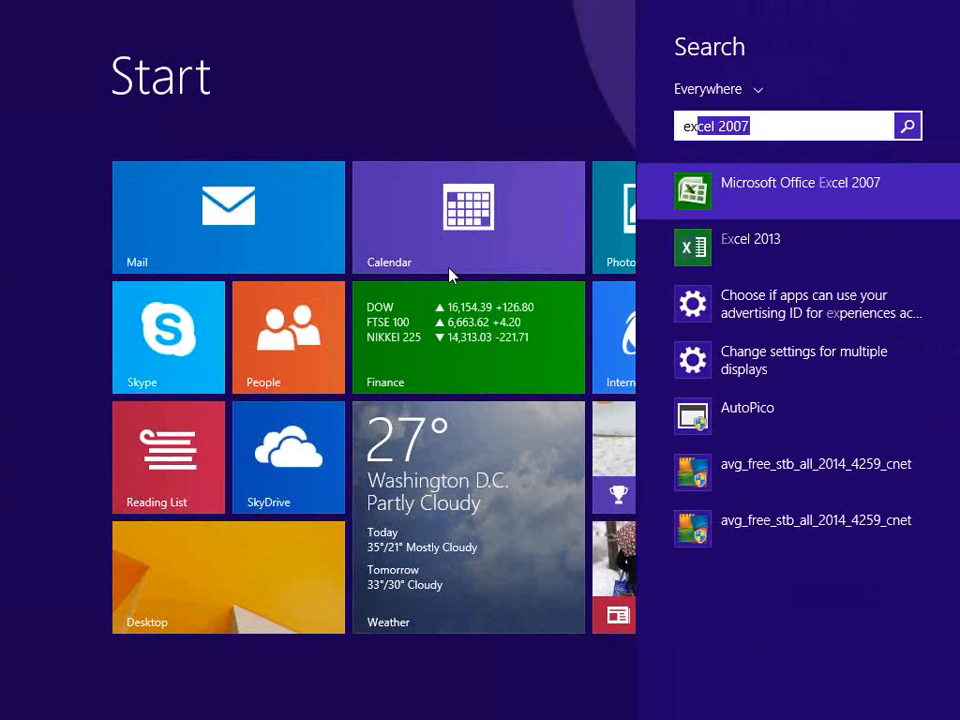
key(BackSpace)
key(BackSpace)
key(BackSpace)
text(access)
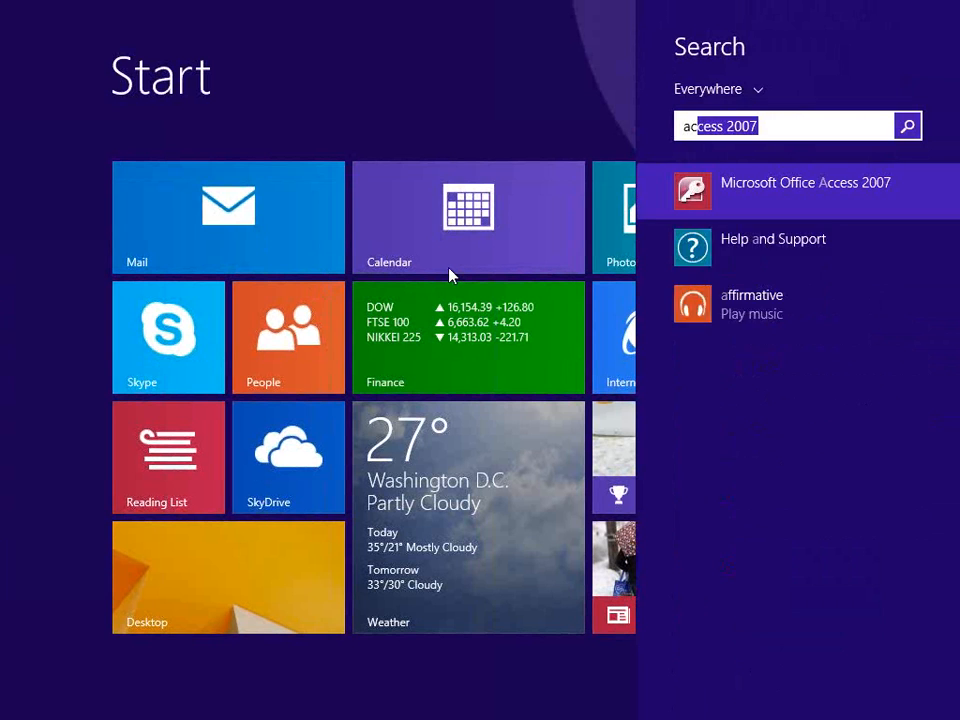
click(801, 203)
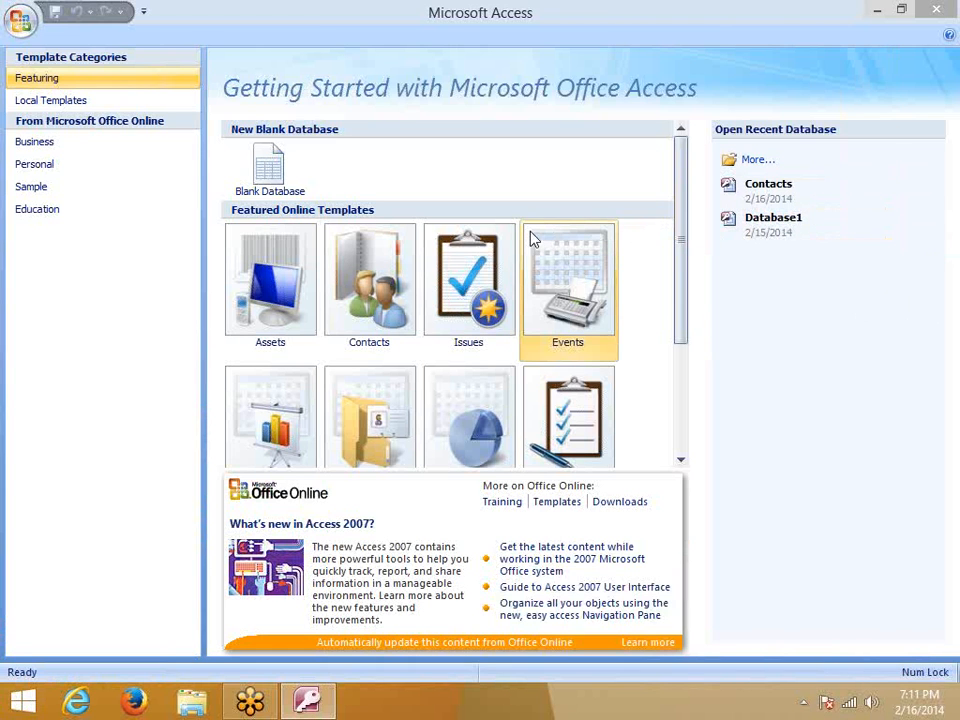
click(260, 184)
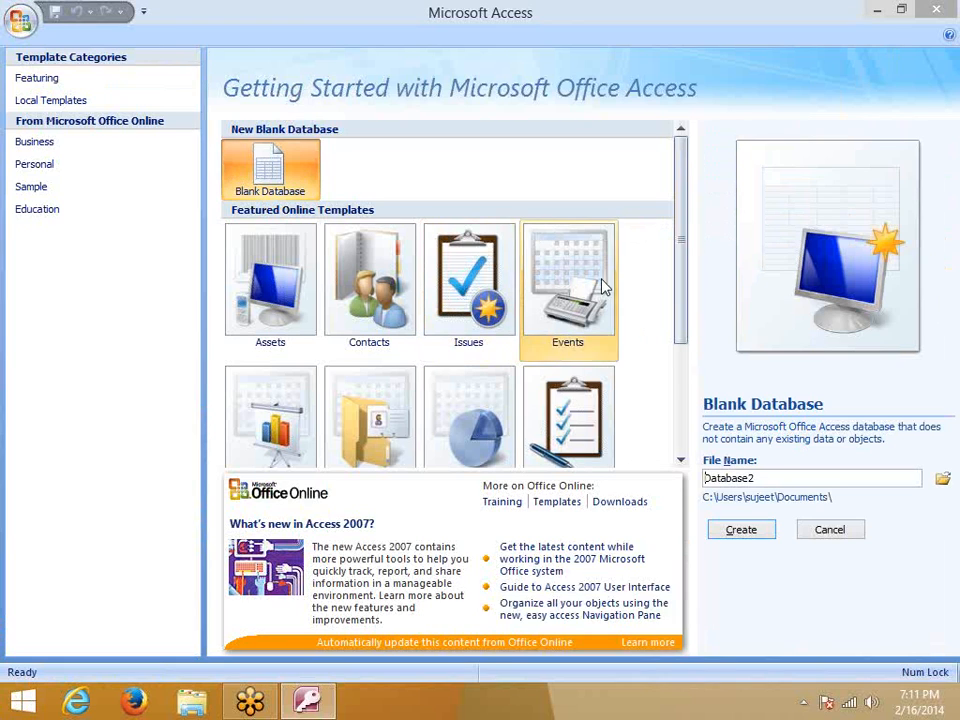
Name the new blank database 'Data', keep the Documents folder, and create it
drag(779, 485, 680, 481)
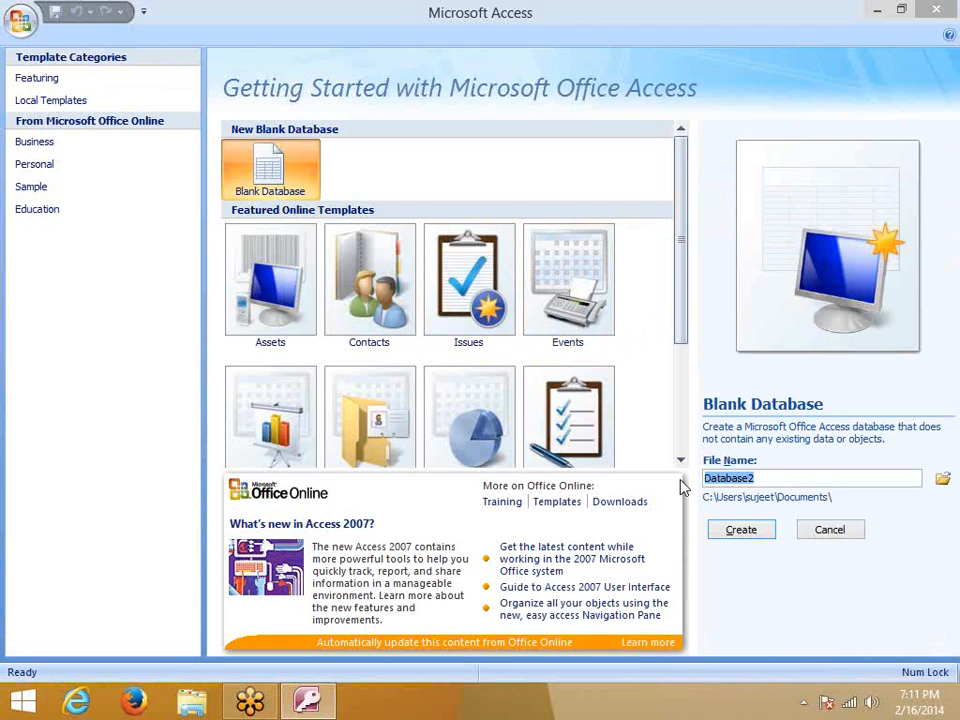
text(Data)
text(_)
key(BackSpace)
click(944, 481)
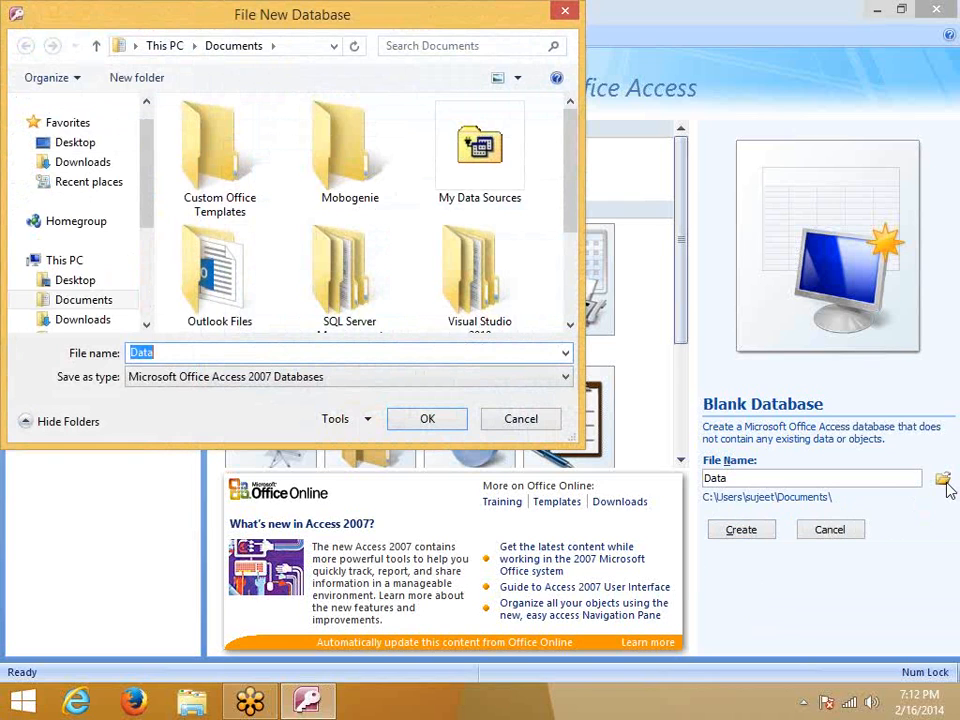
click(548, 424)
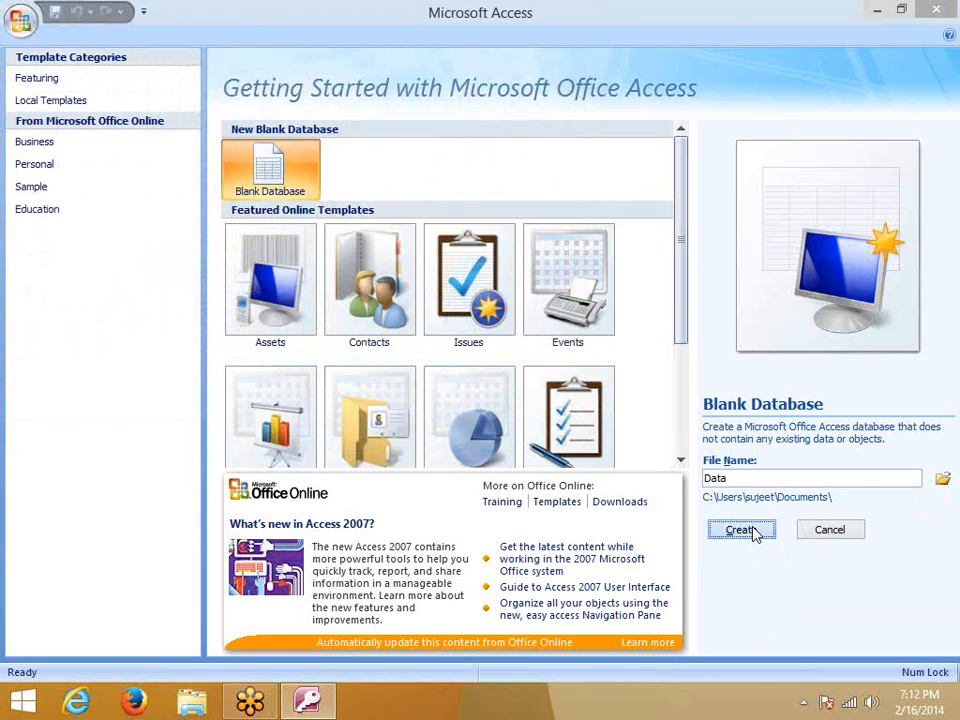
click(741, 530)
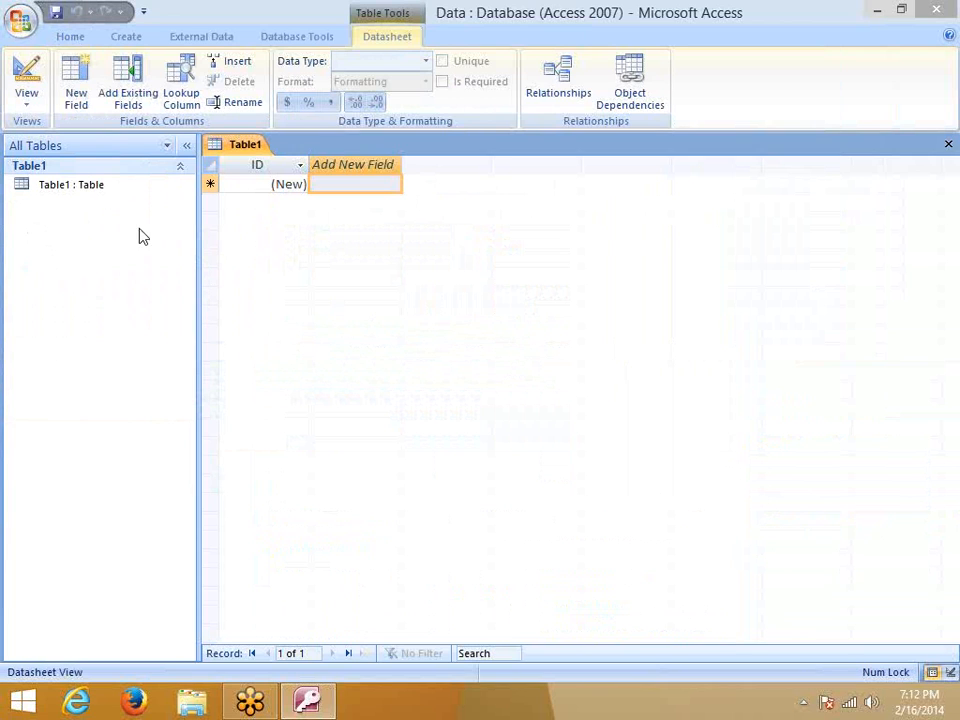
Look through the Home, Create, External Data, Database Tools and Datasheet ribbon tabs
click(68, 38)
click(126, 37)
click(201, 37)
click(290, 37)
click(376, 38)
In Access Options, keep Access 2007 as default file format and the default database folder
click(21, 22)
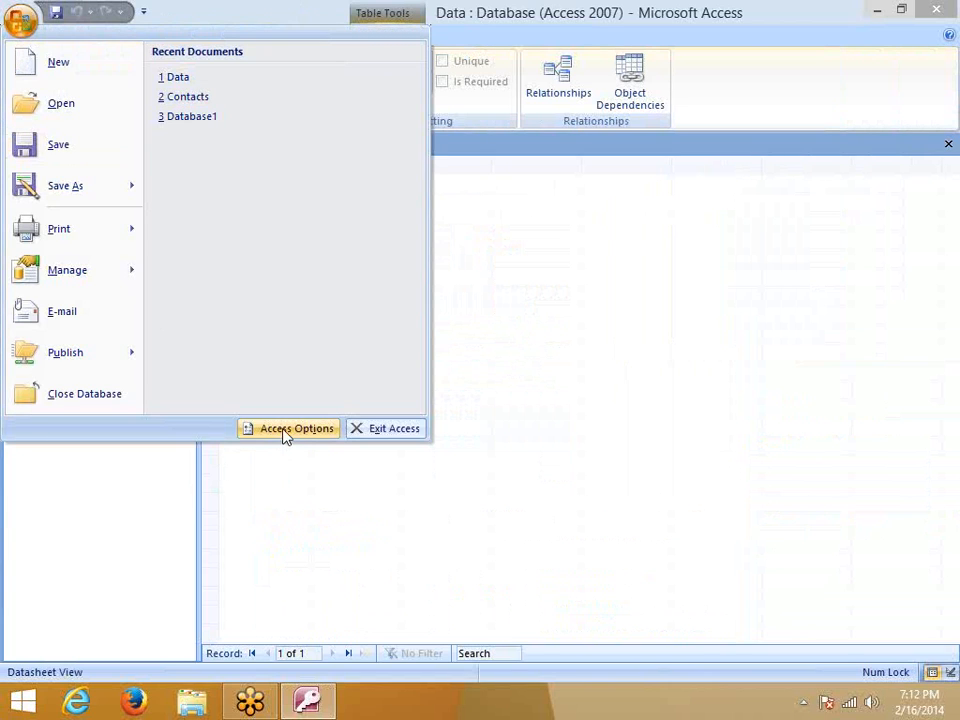
click(286, 430)
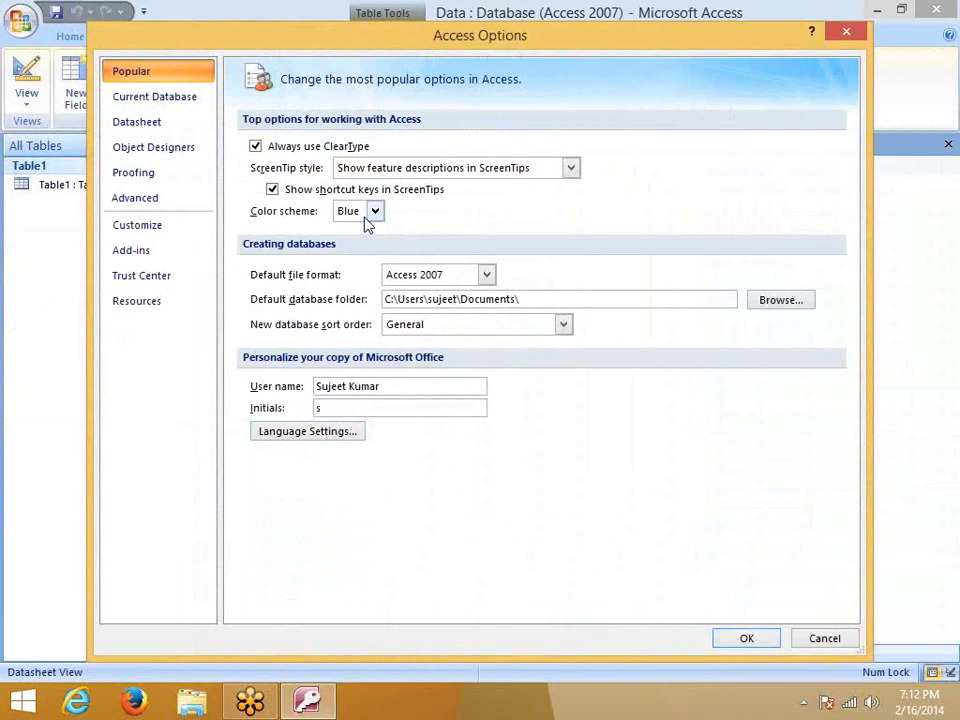
click(409, 275)
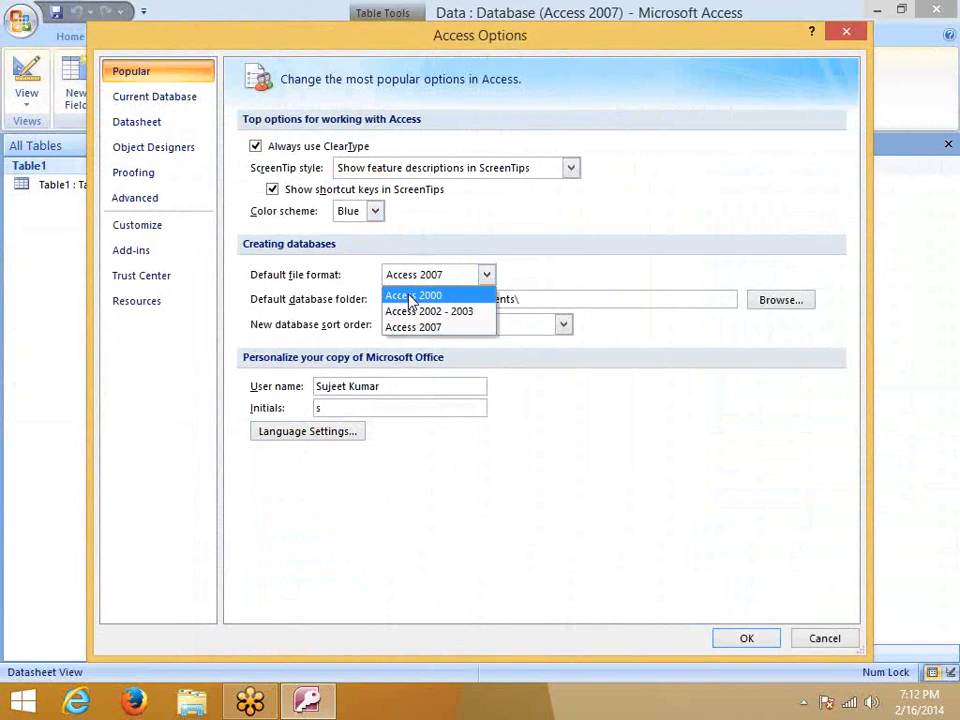
click(534, 259)
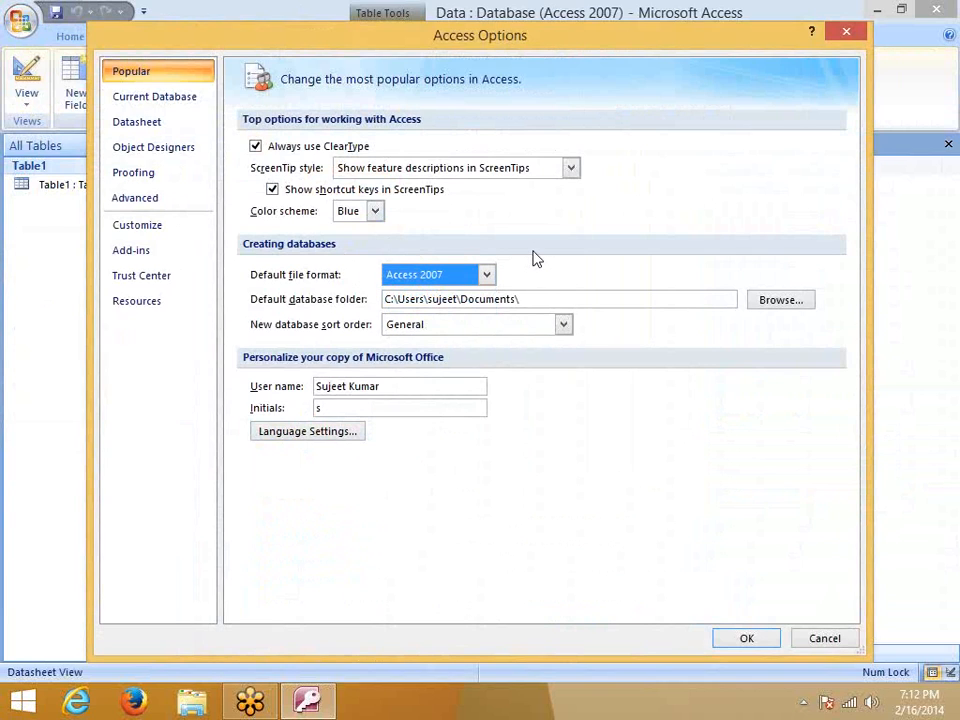
click(510, 298)
drag(537, 302, 358, 300)
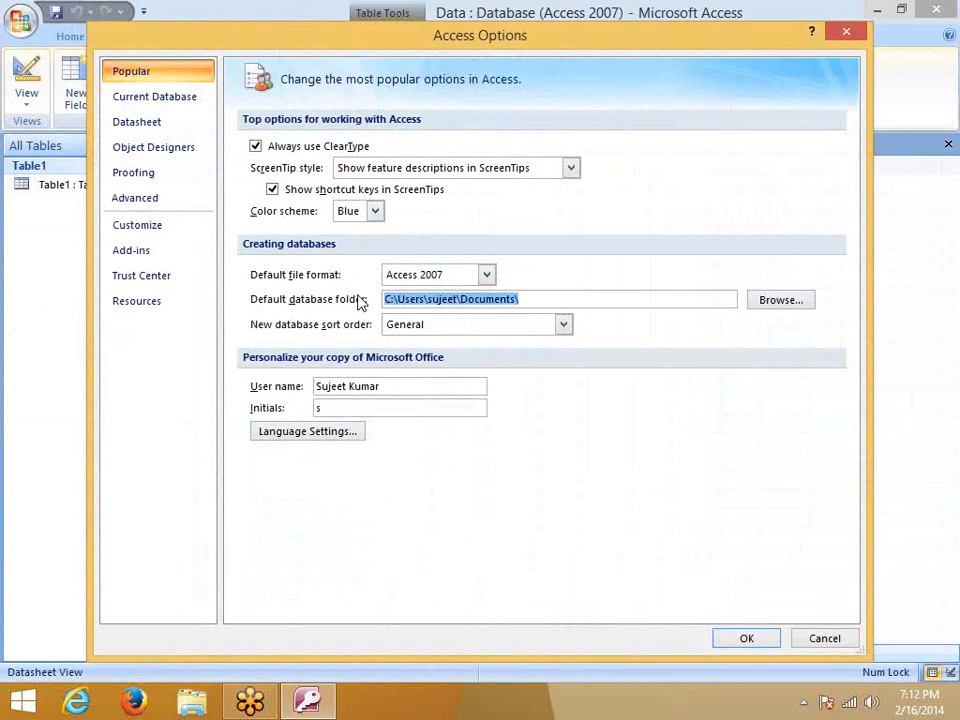
click(776, 305)
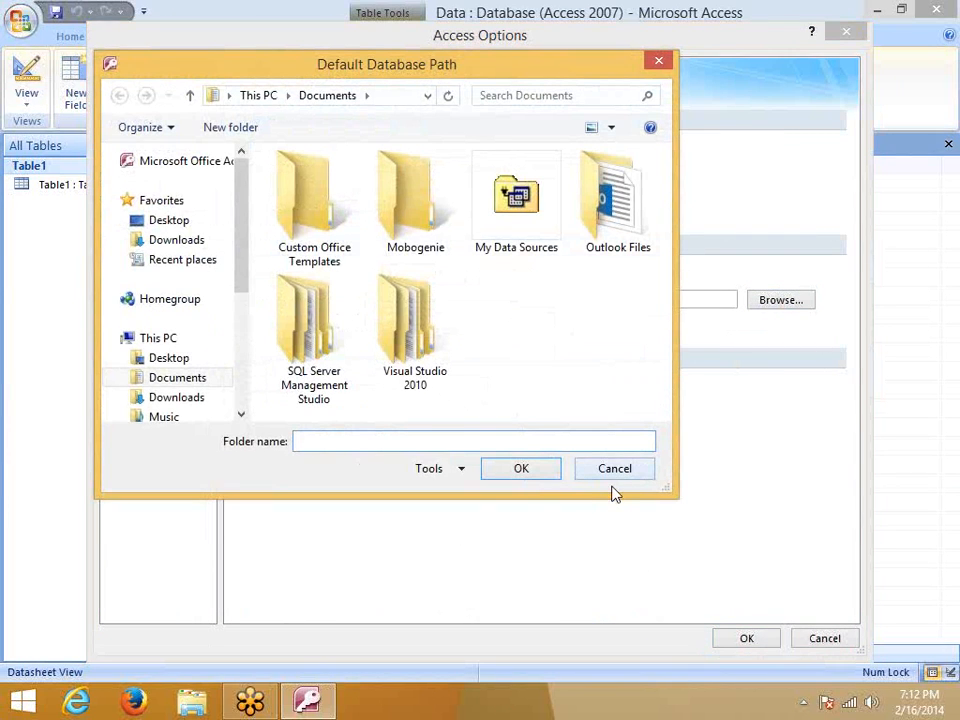
click(615, 470)
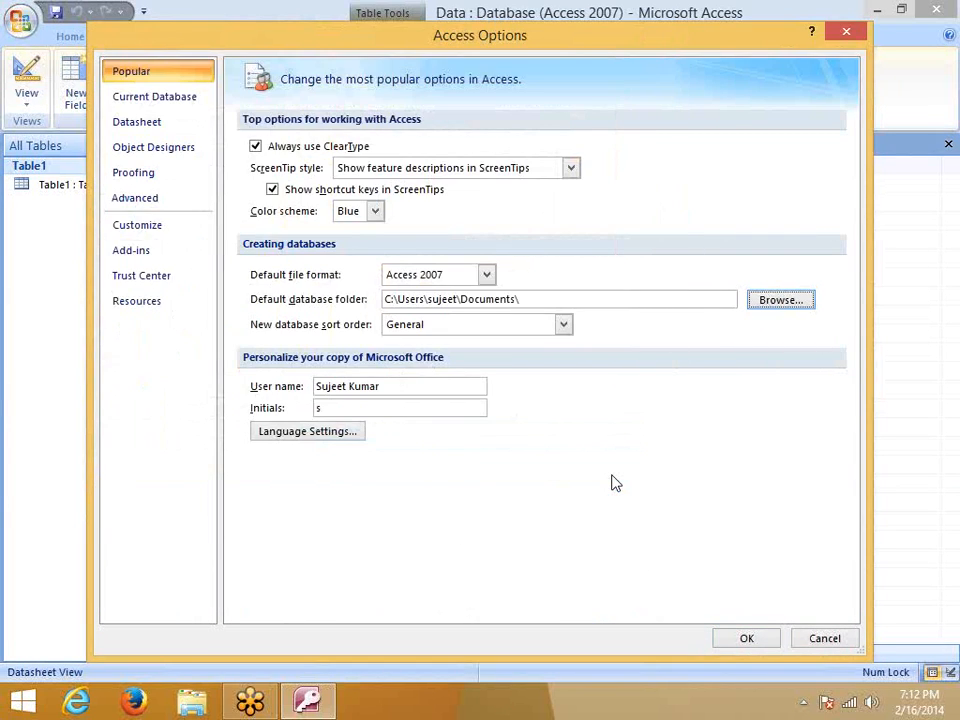
Keep General as the new database sort order and select the user name text
click(500, 333)
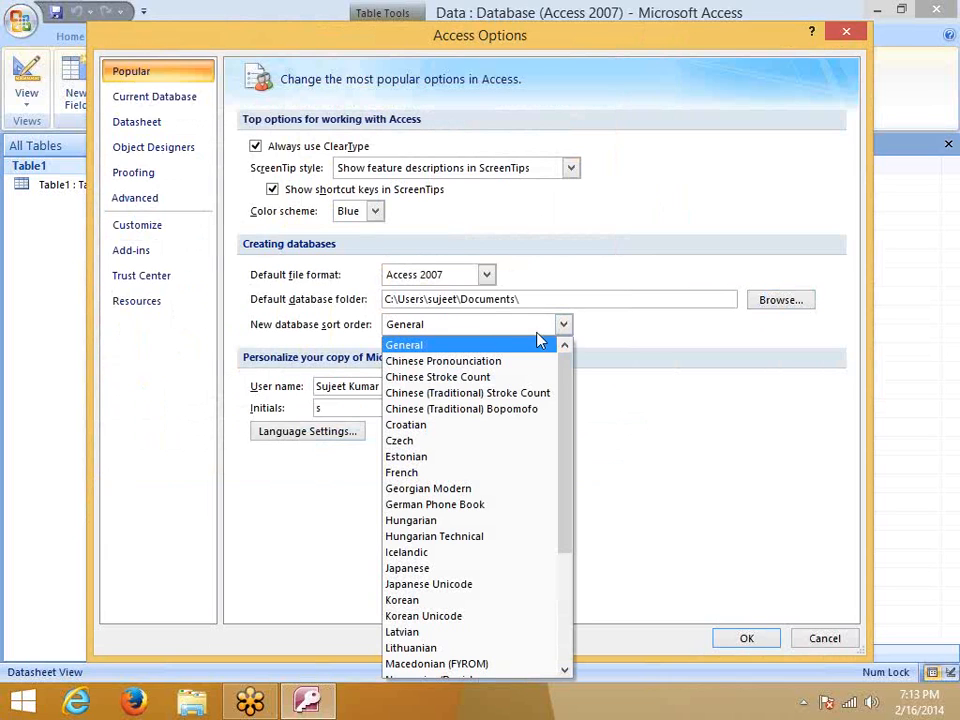
drag(572, 424, 583, 400)
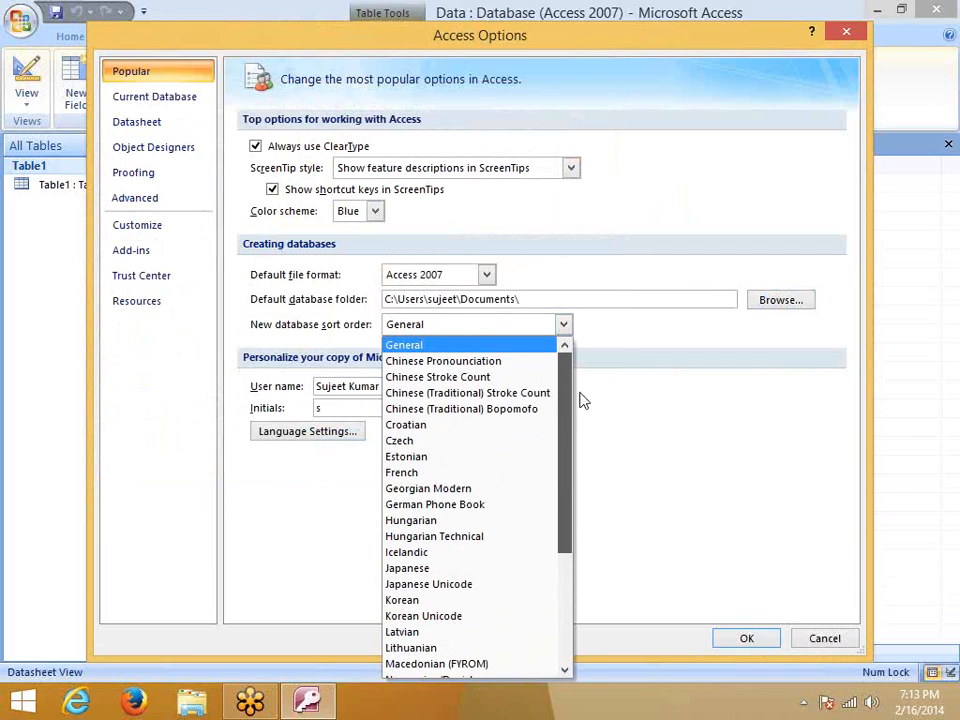
click(672, 376)
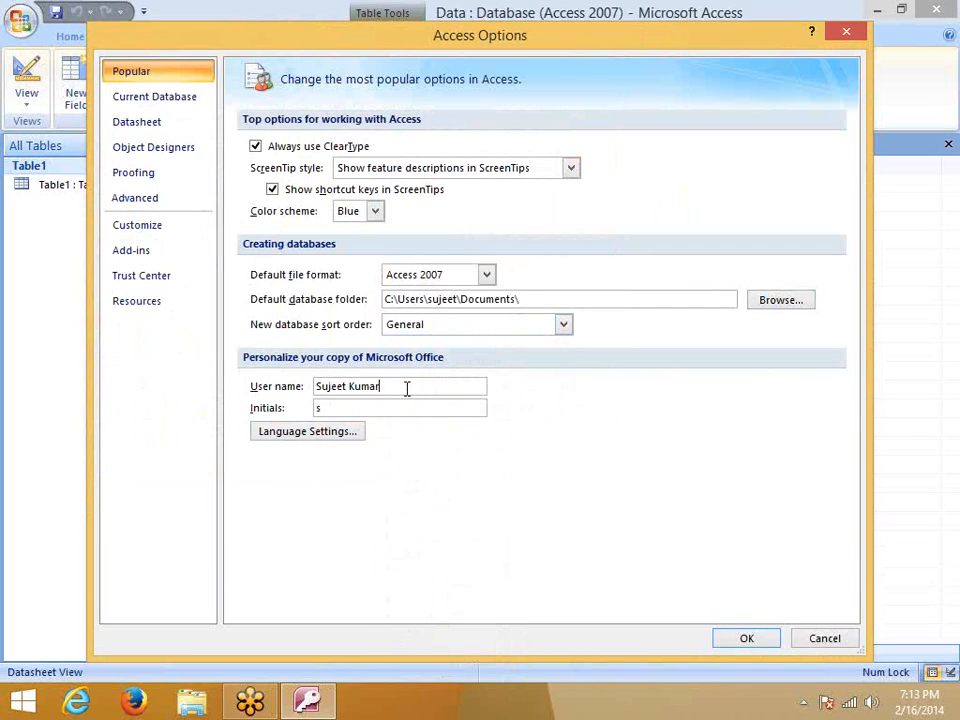
drag(407, 388, 258, 390)
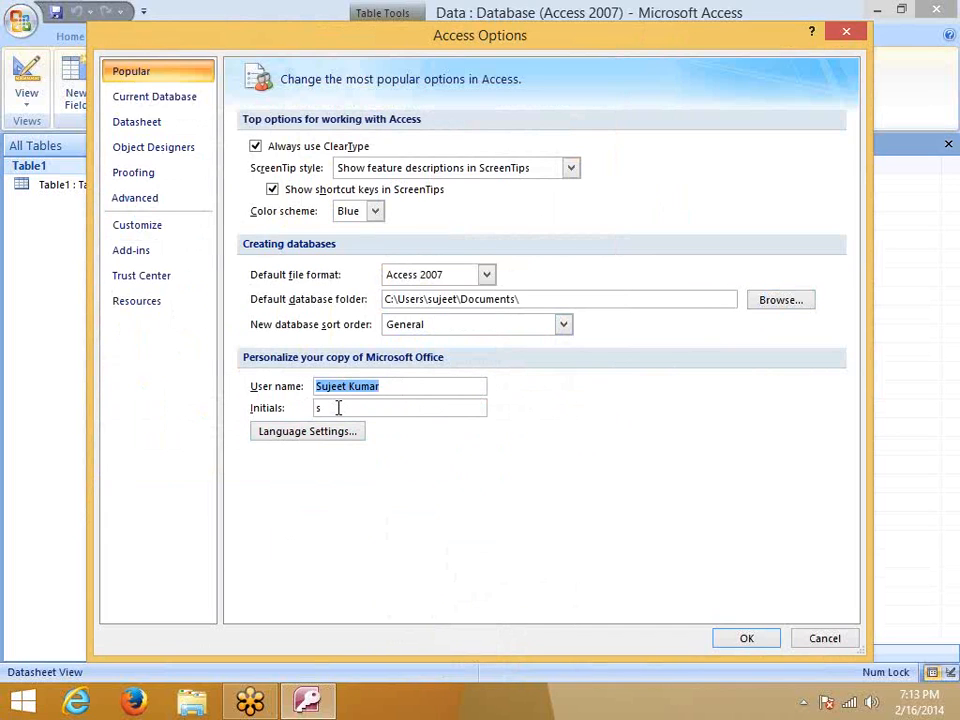
Review the Current Database options, leaving Display Form set to (none)
click(179, 98)
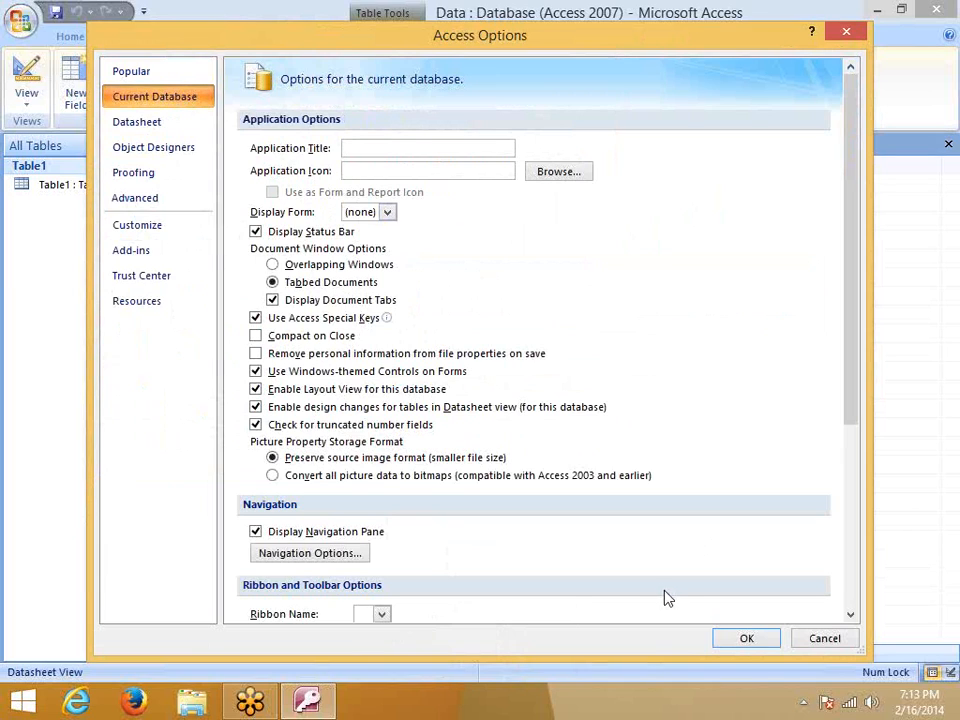
click(385, 149)
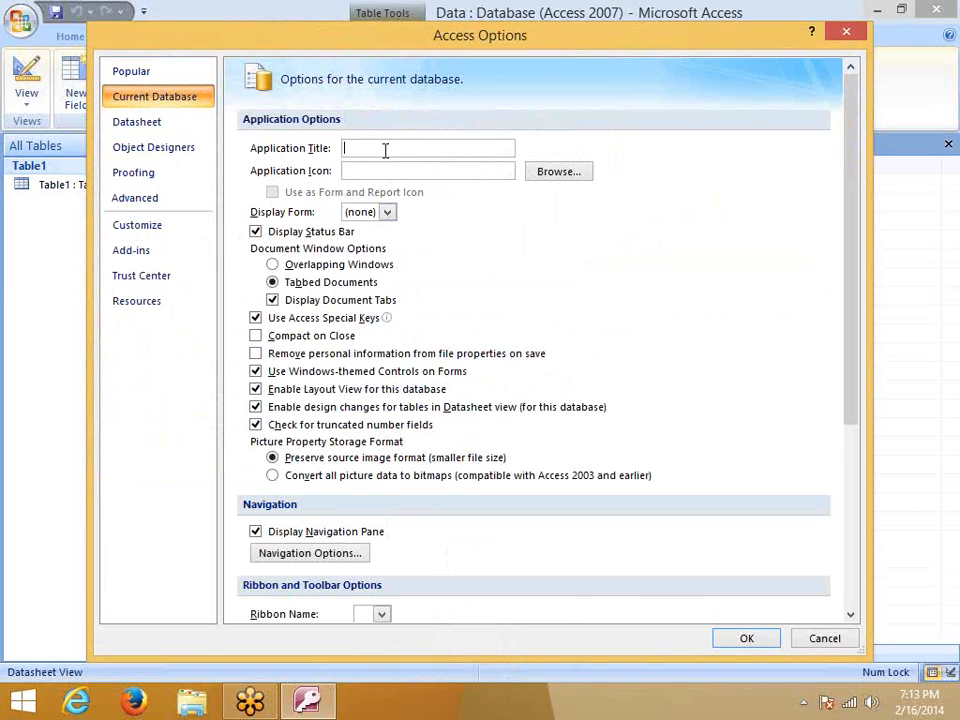
scroll(462, 505, down, 2)
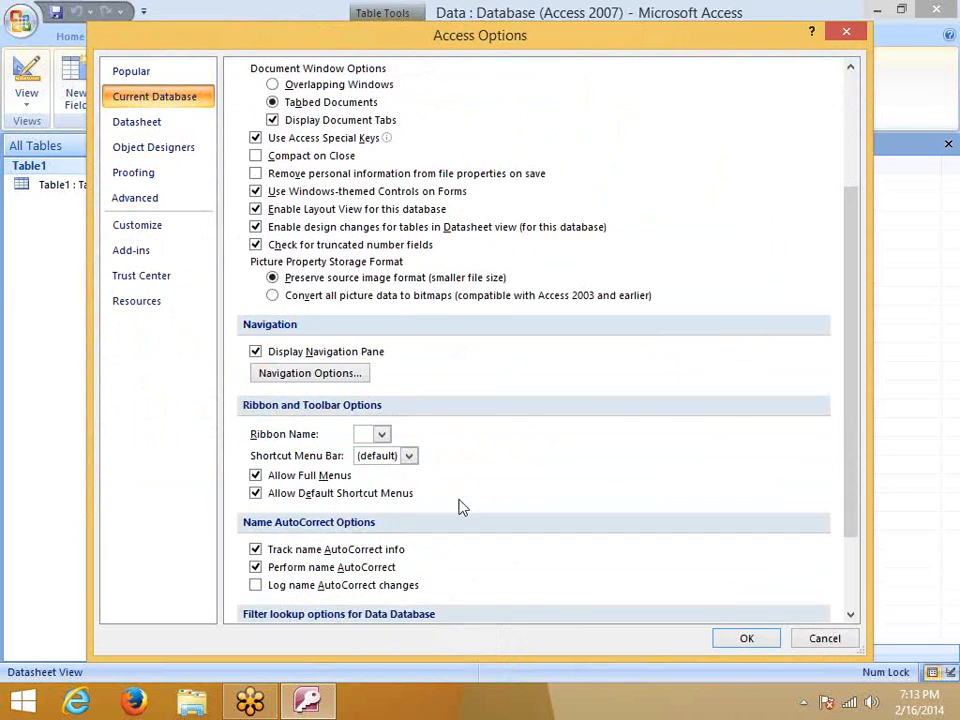
scroll(462, 507, down, 2)
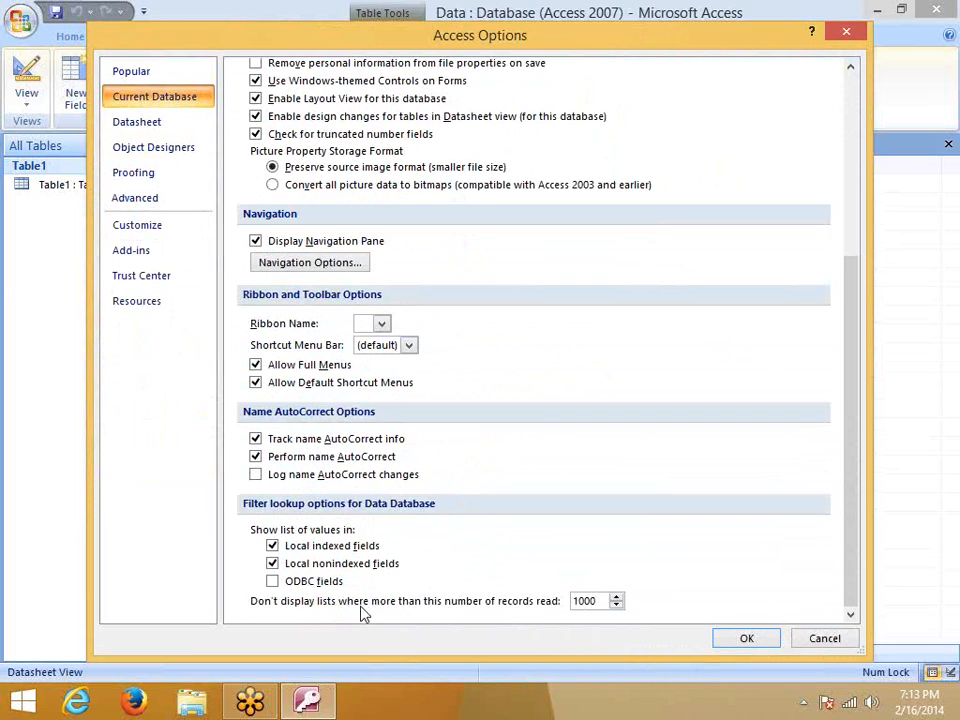
scroll(540, 605, up, 6)
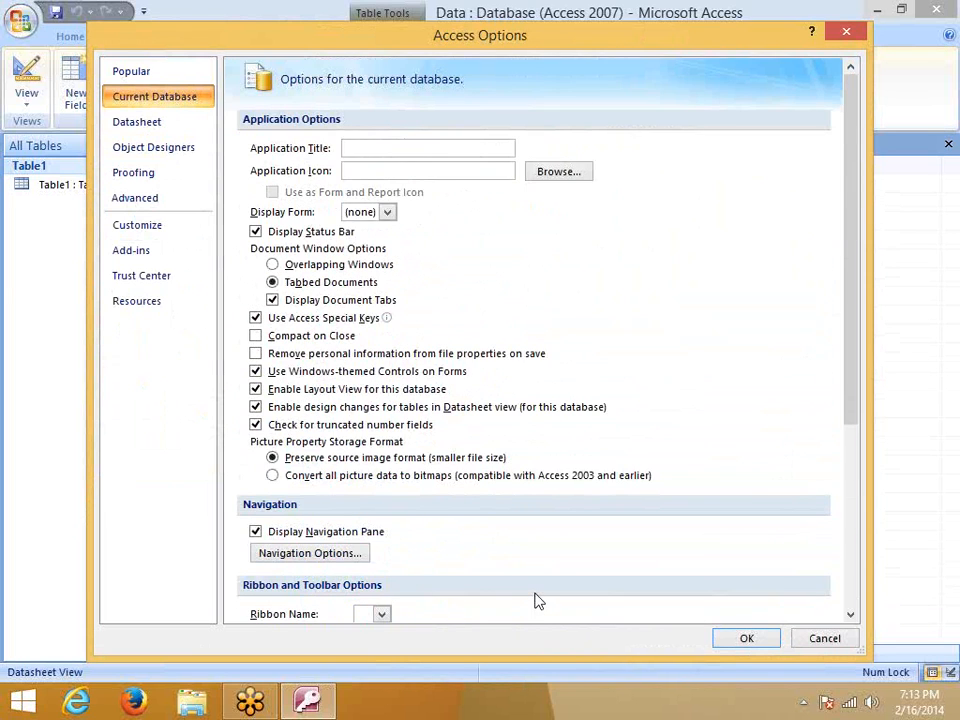
click(352, 211)
click(387, 212)
click(422, 228)
Check the Datasheet font, background and alternate background colour choices without changing them
click(151, 128)
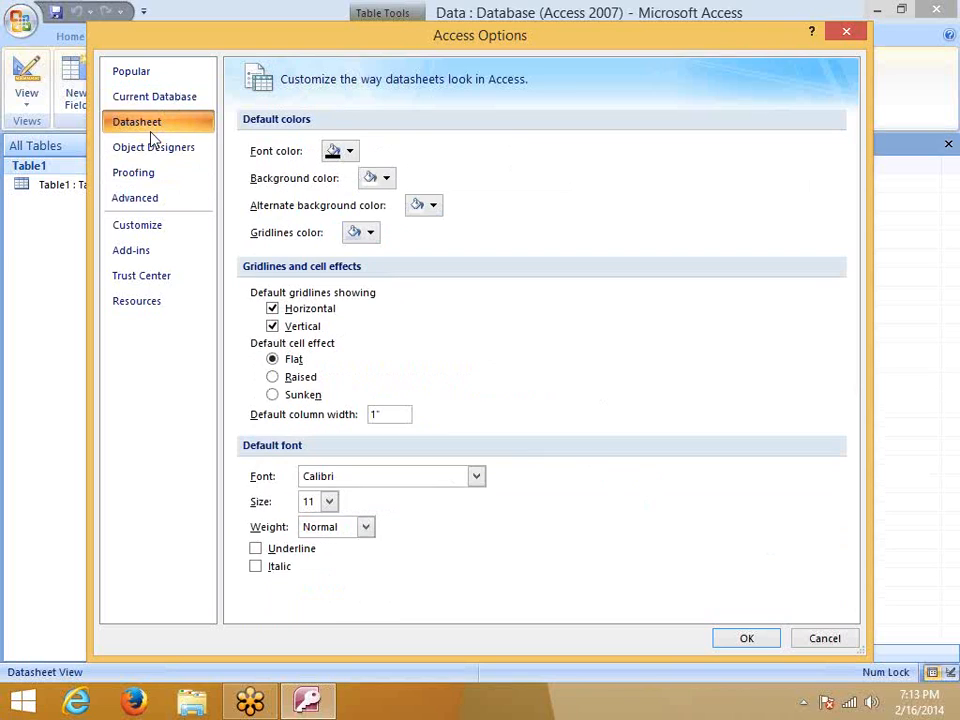
click(356, 151)
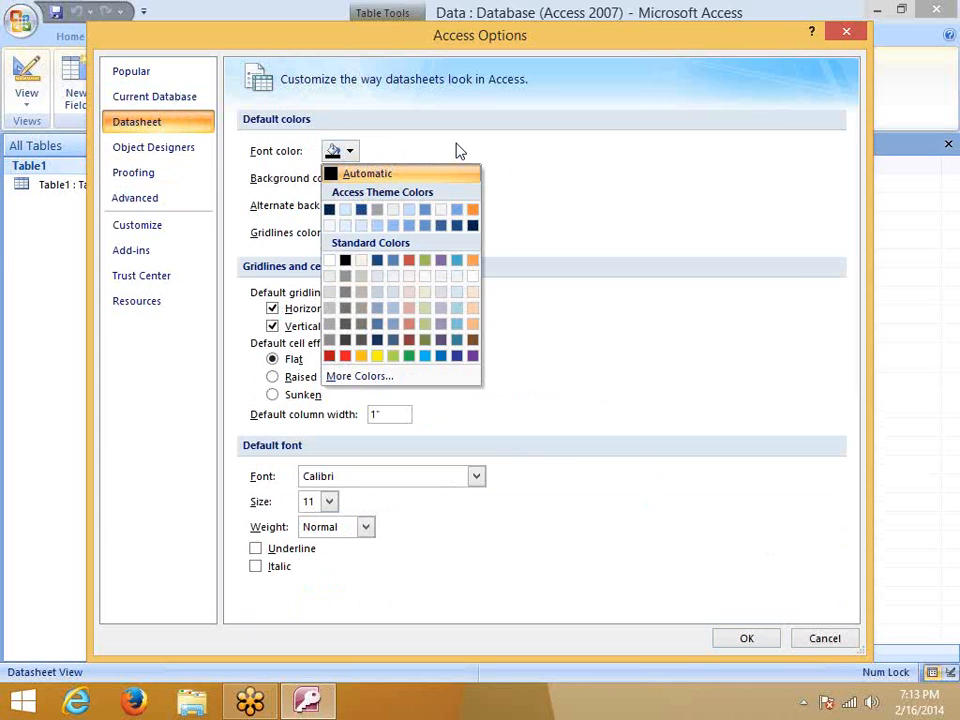
click(456, 150)
click(386, 182)
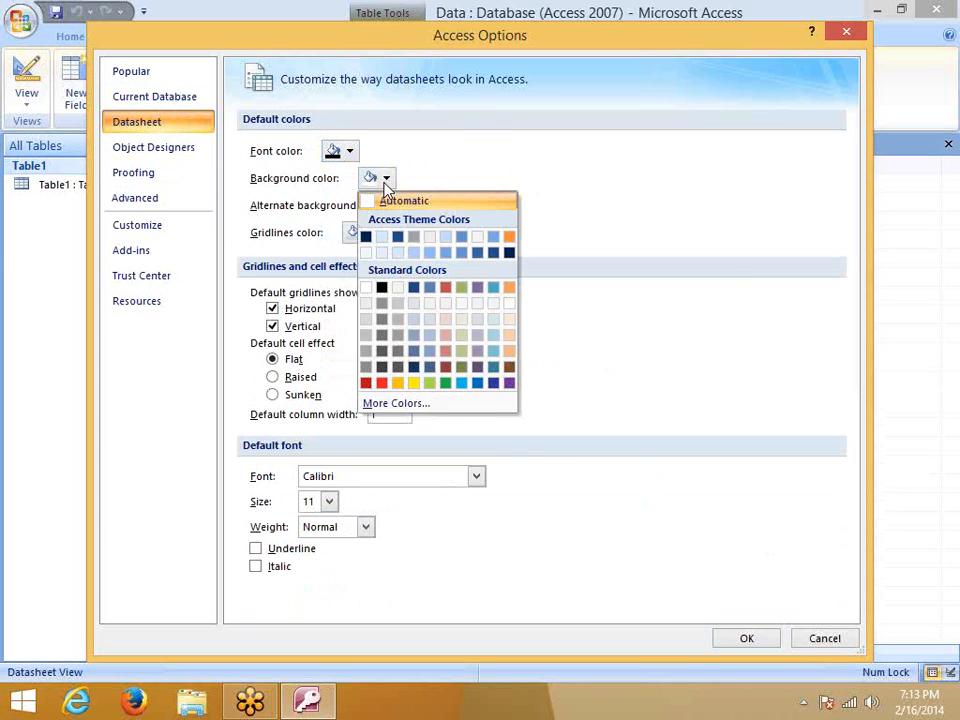
click(422, 172)
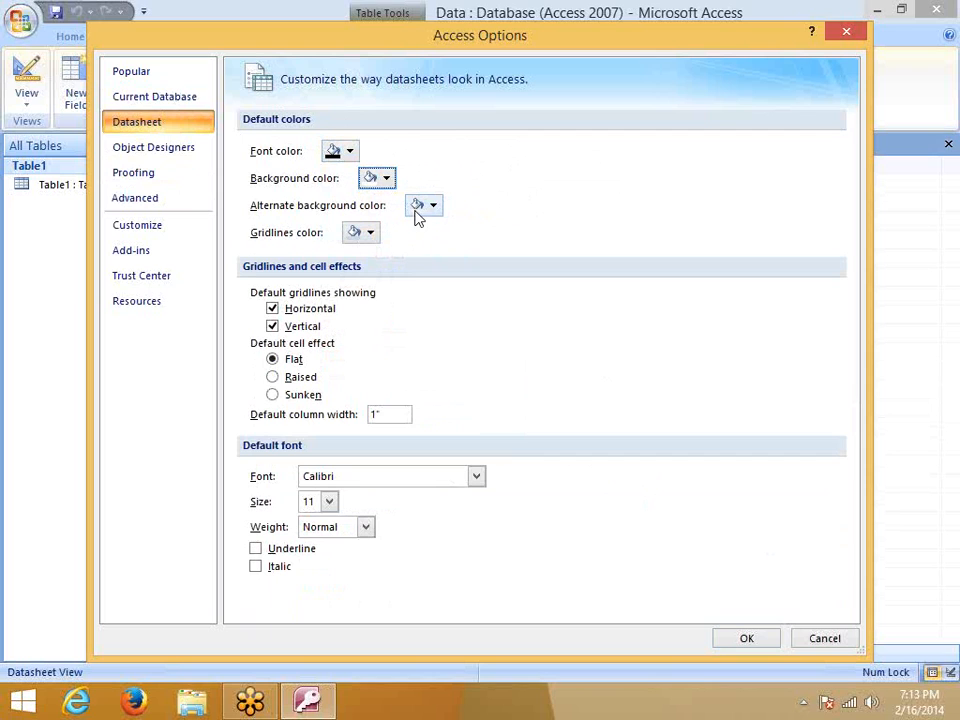
click(417, 212)
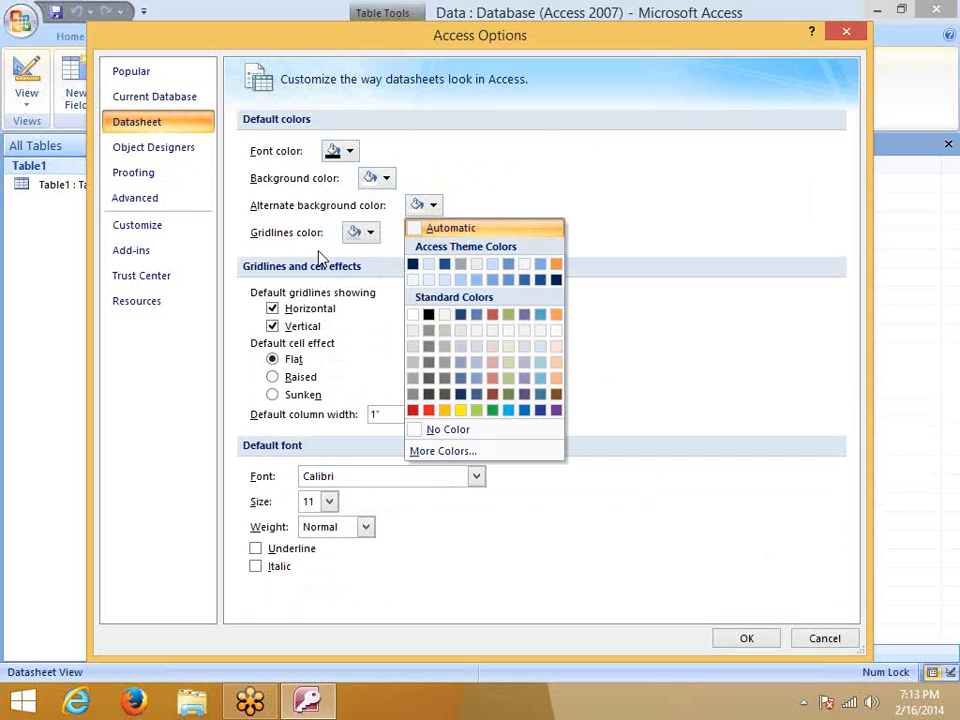
click(376, 268)
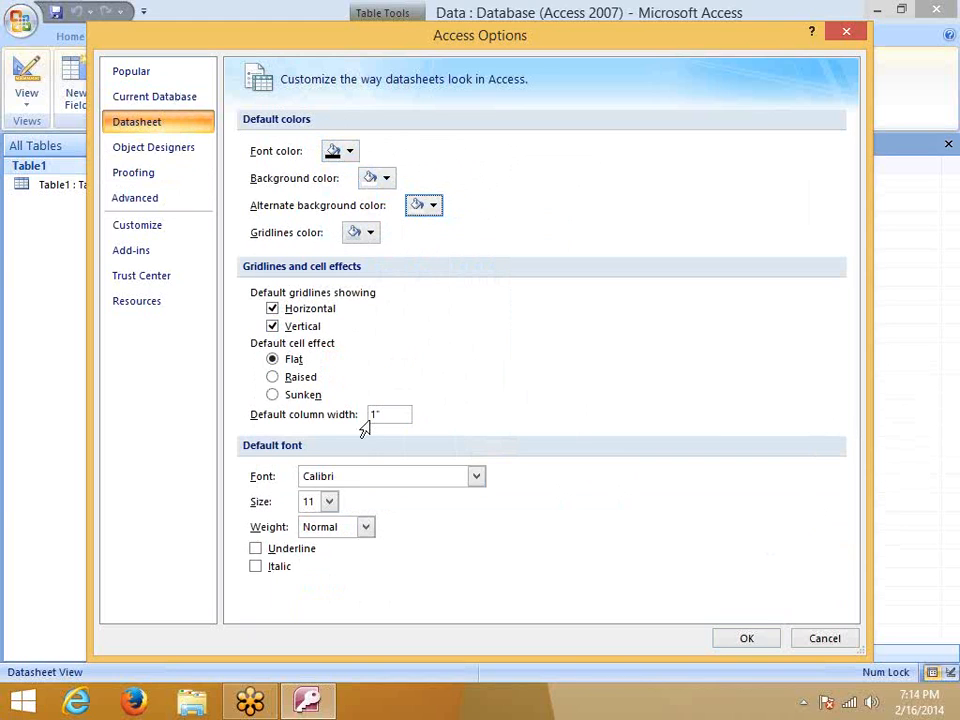
Scroll through the Object Designers options for query design, forms/reports and error checking
click(170, 151)
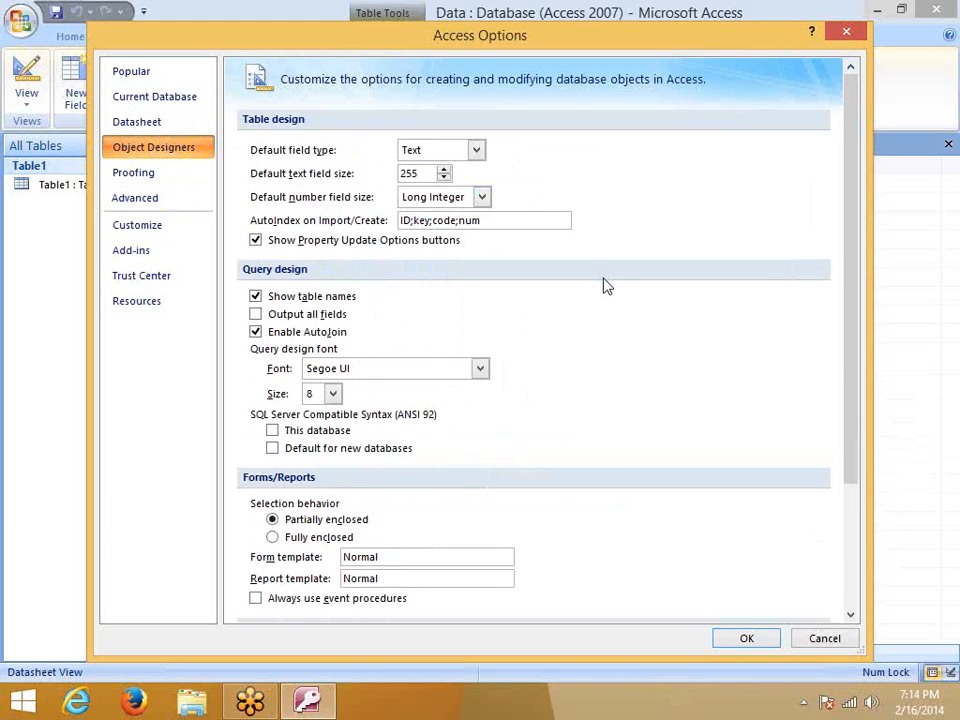
scroll(590, 305, down, 3)
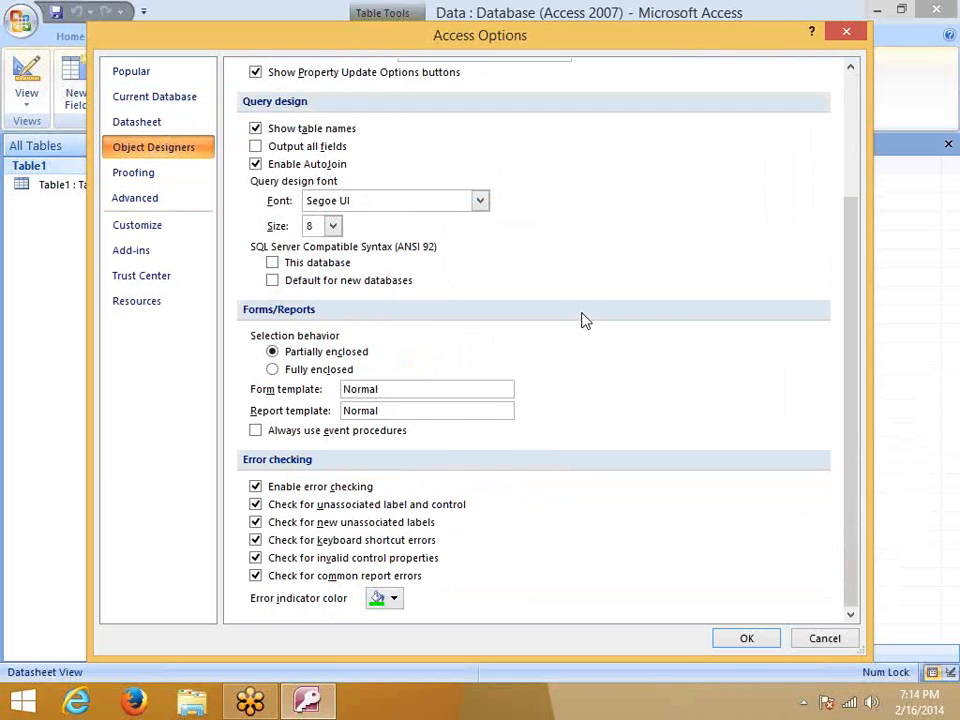
scroll(450, 295, up, 2)
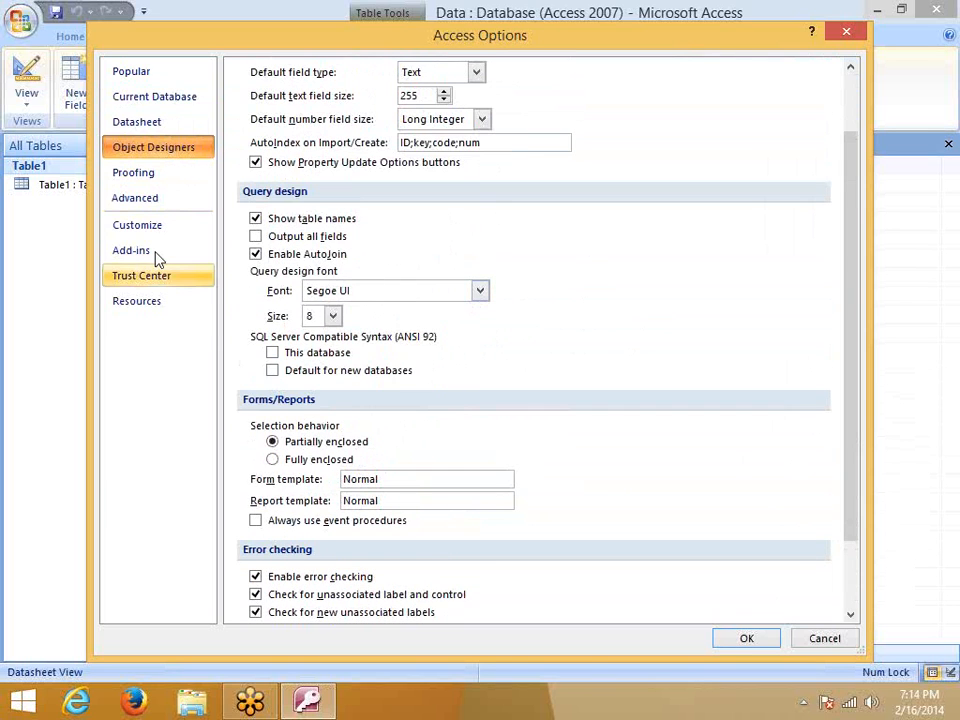
In Proofing, check AutoCorrect Options unchanged and tick Ignore words in UPPERCASE
click(133, 177)
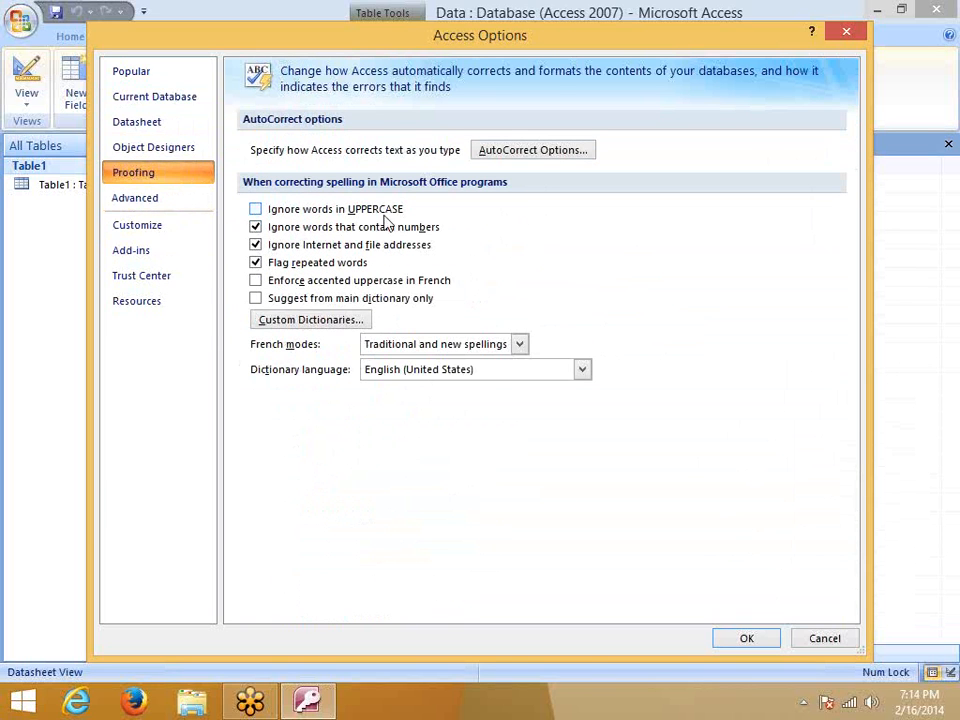
click(514, 155)
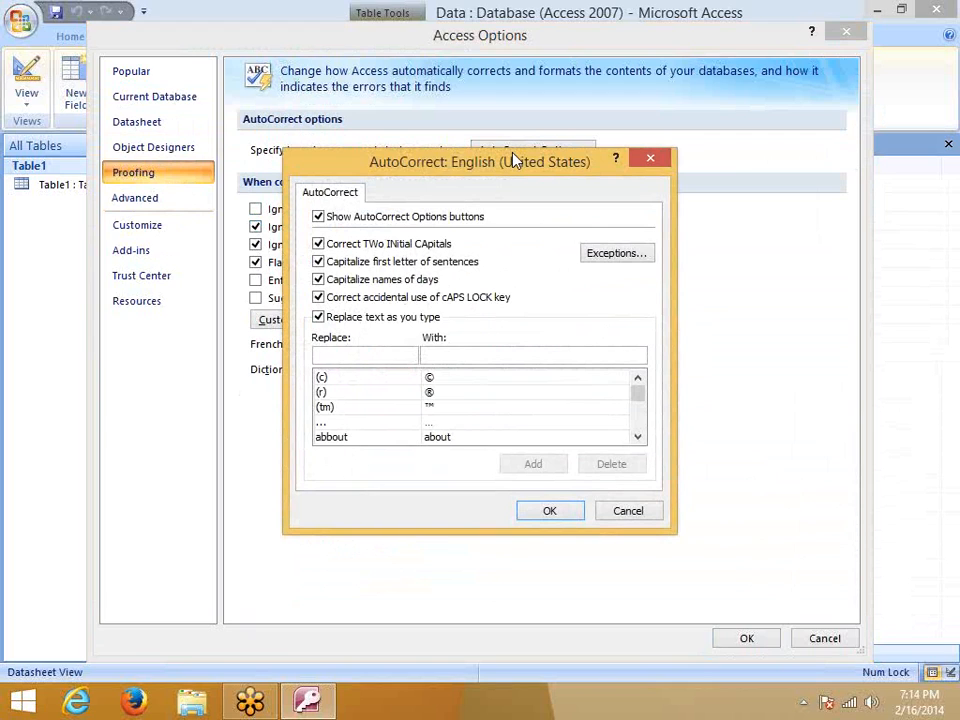
click(652, 512)
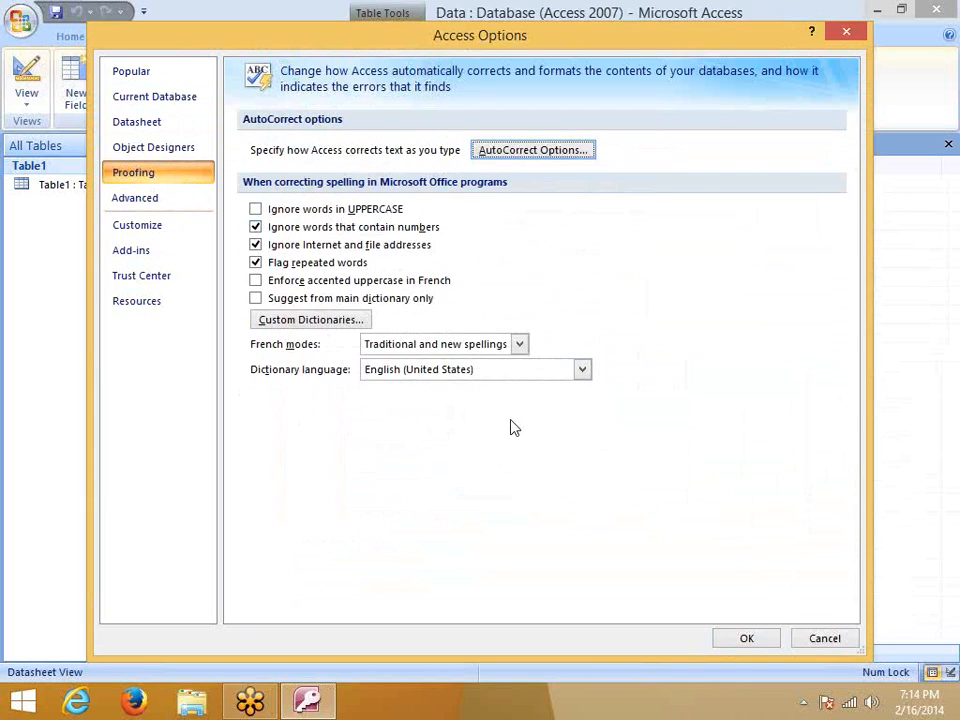
click(256, 210)
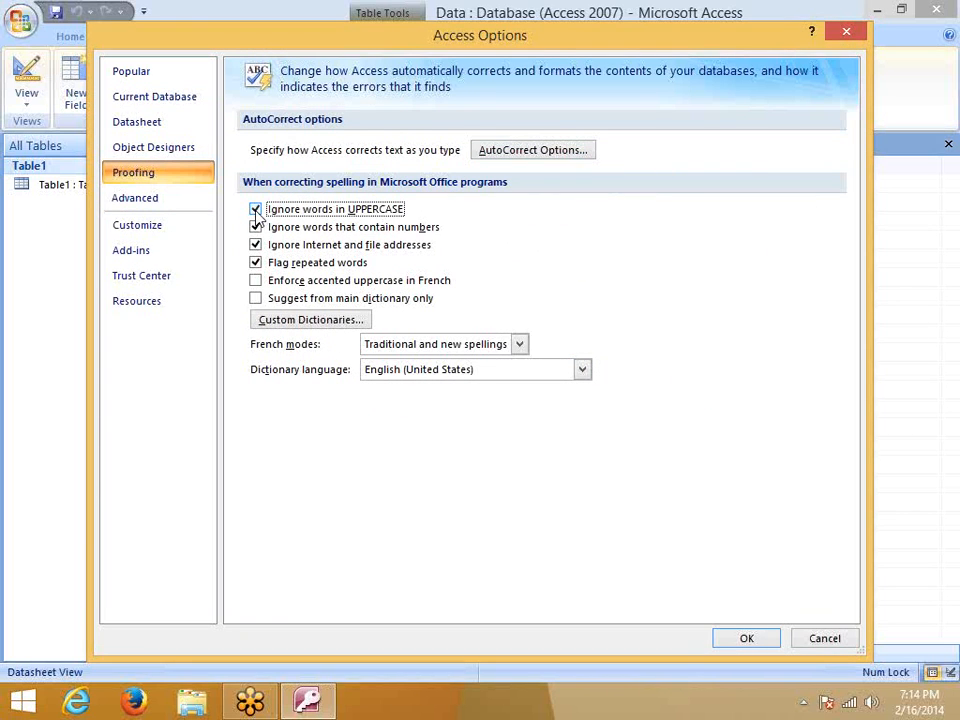
Scroll the Advanced options down to the printing margins at 0.25"
click(165, 205)
scroll(366, 228, down, 5)
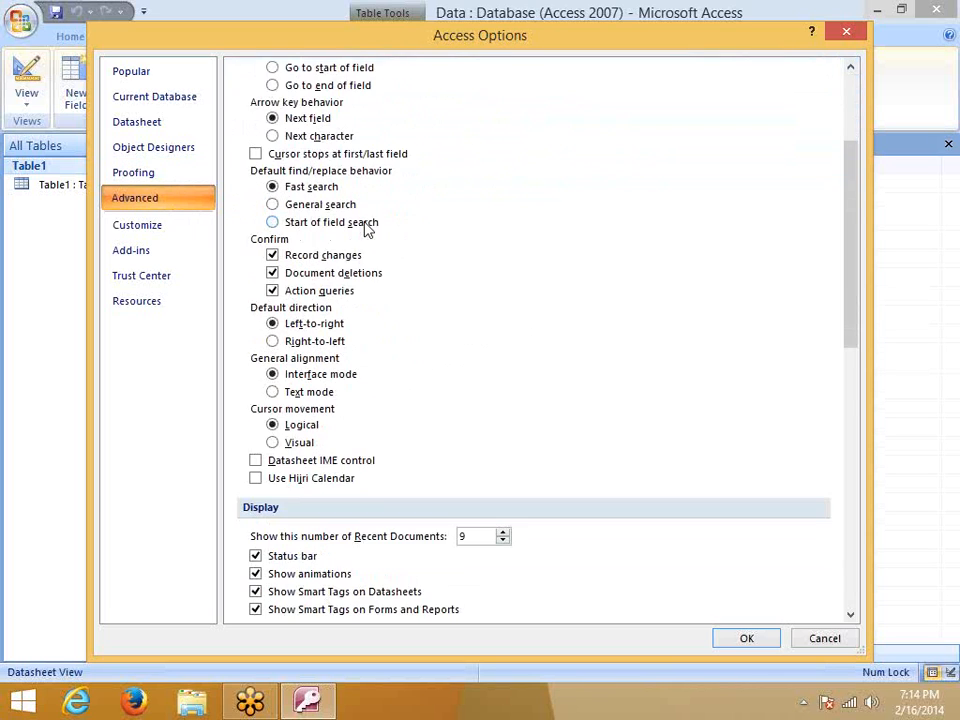
scroll(366, 228, down, 8)
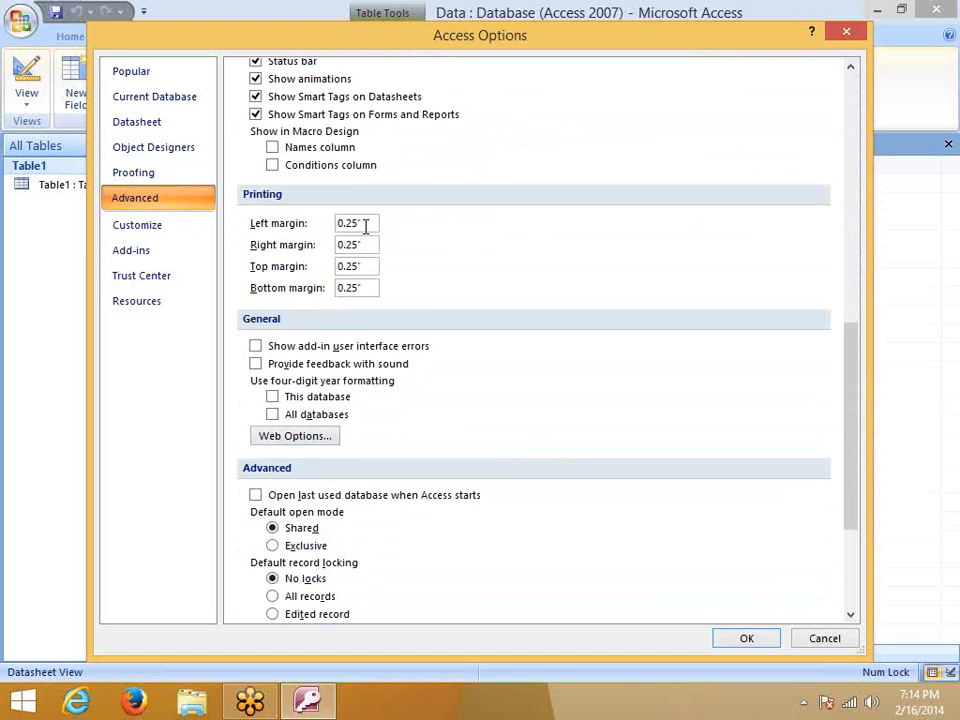
Add the Convert command from All Commands to the Quick Access Toolbar and apply
click(154, 225)
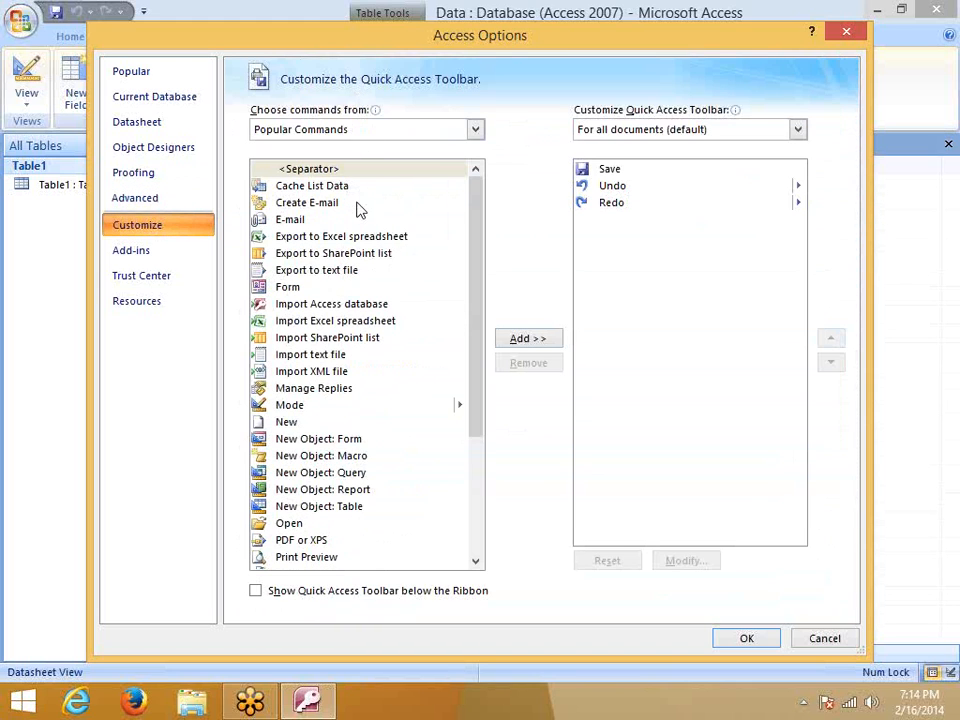
click(360, 129)
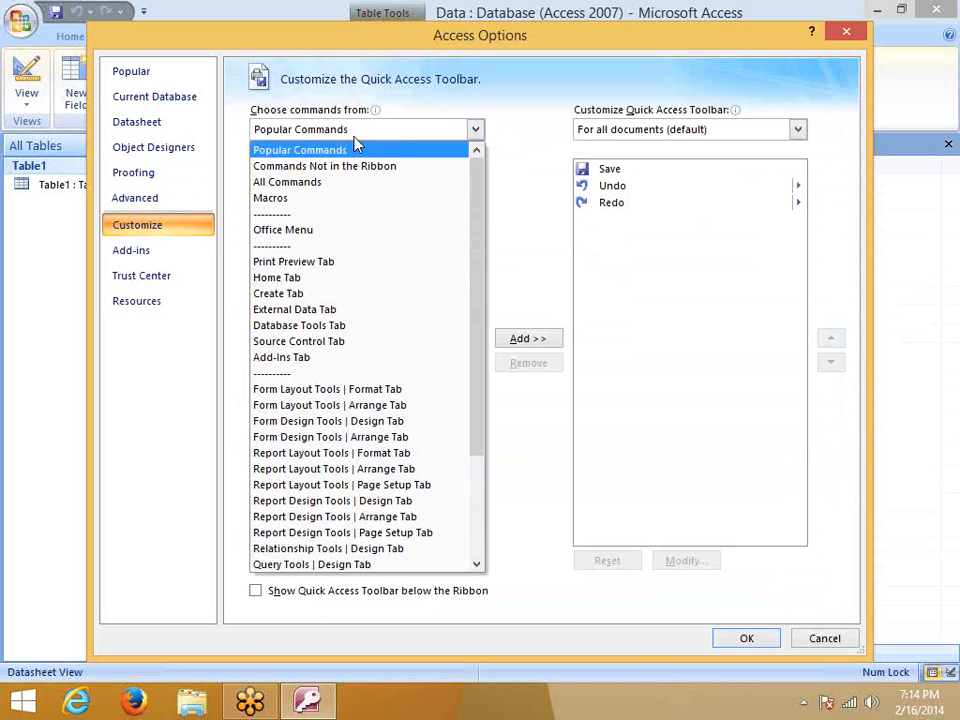
click(318, 184)
drag(476, 204, 484, 239)
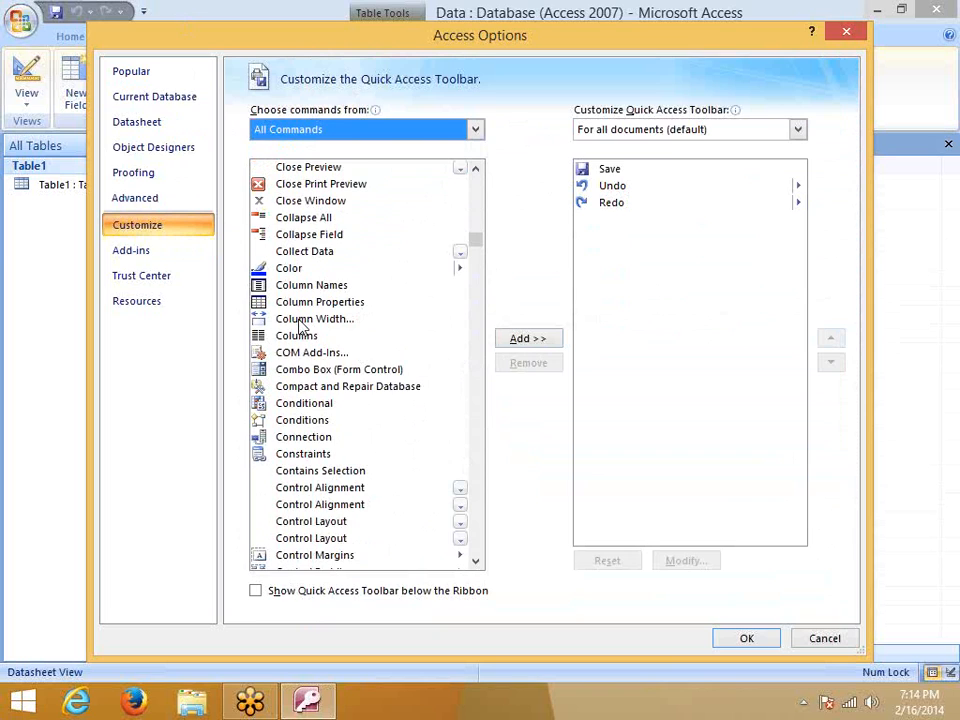
scroll(303, 365, down, 3)
scroll(317, 386, down, 2)
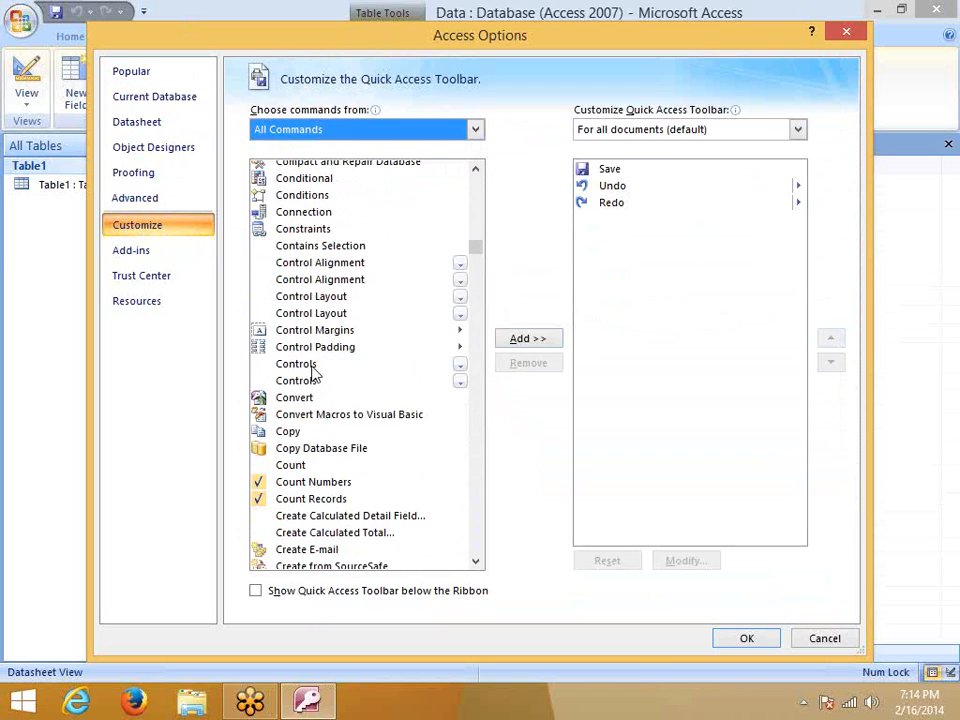
click(302, 399)
click(522, 337)
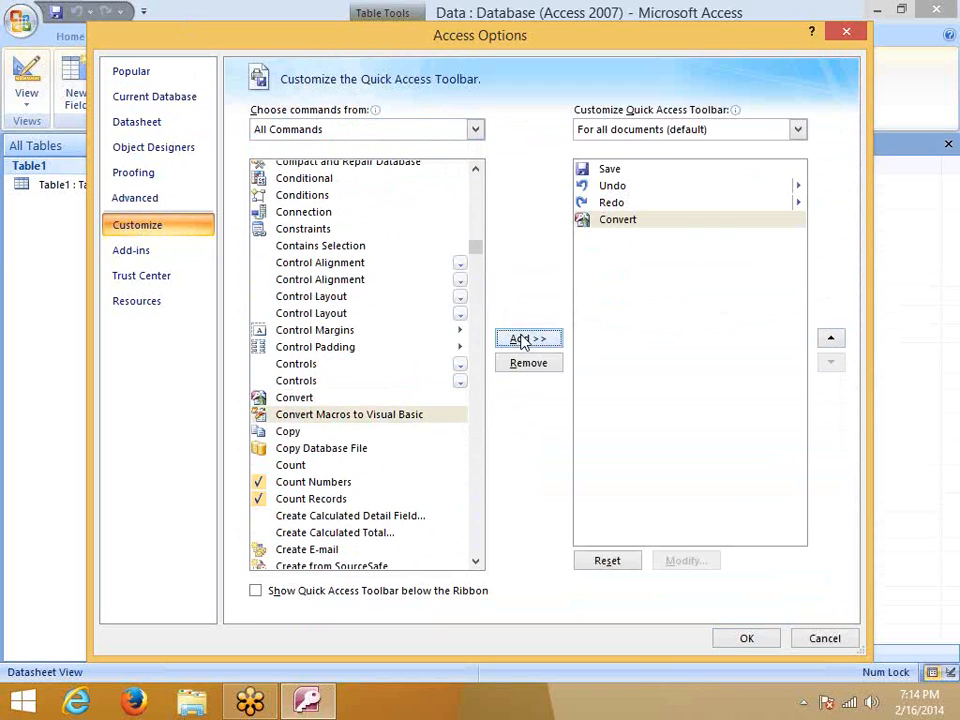
click(747, 639)
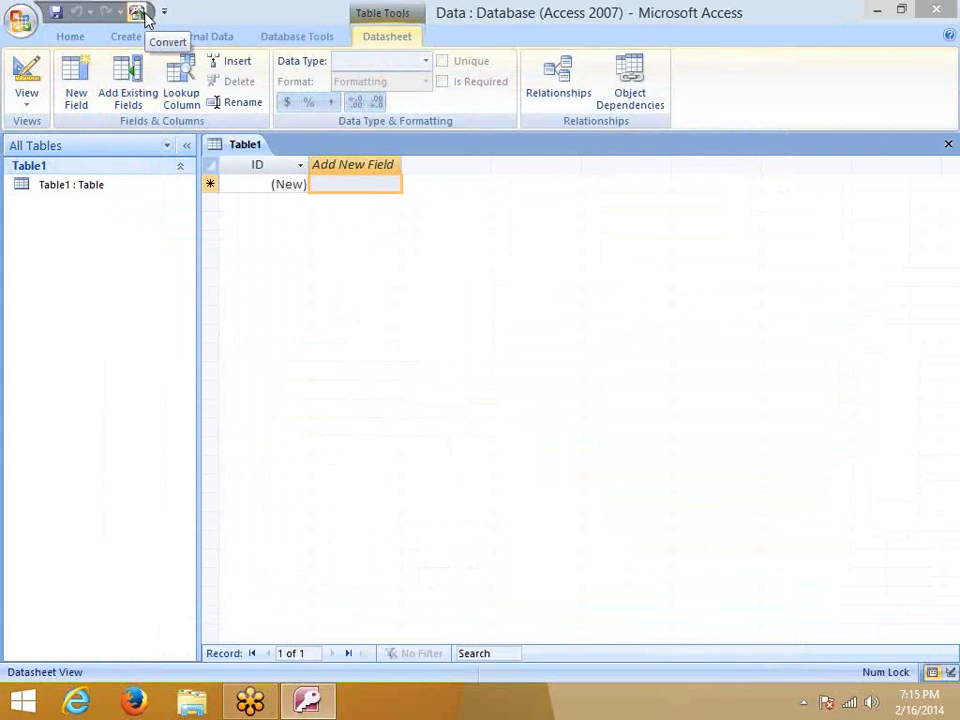
Dismiss the Office menu and return to the empty Table1 datasheet
click(21, 20)
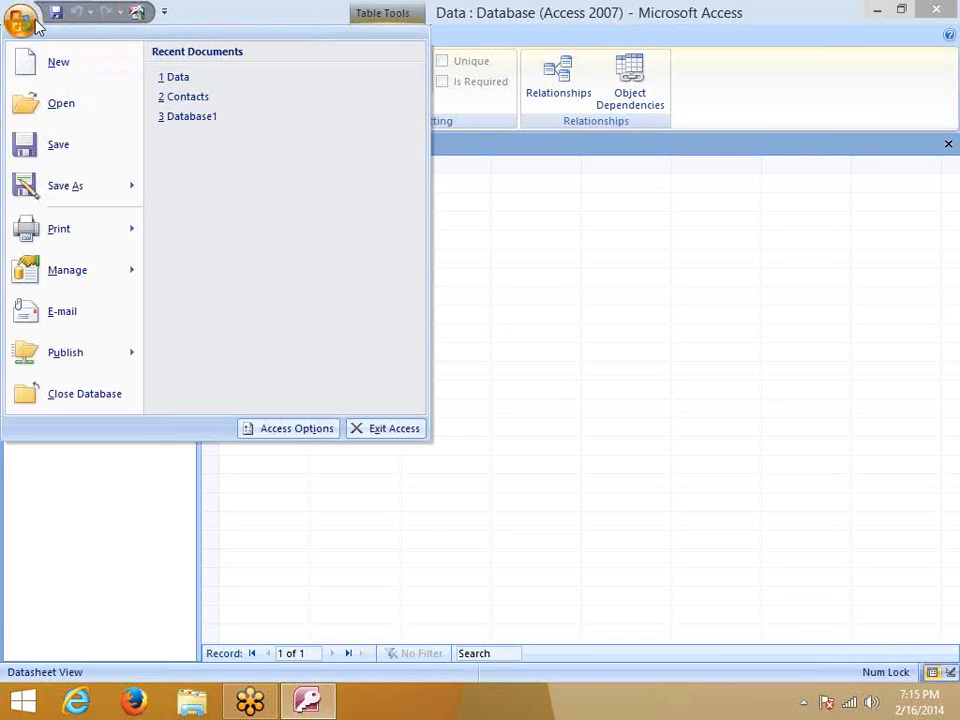
click(635, 408)
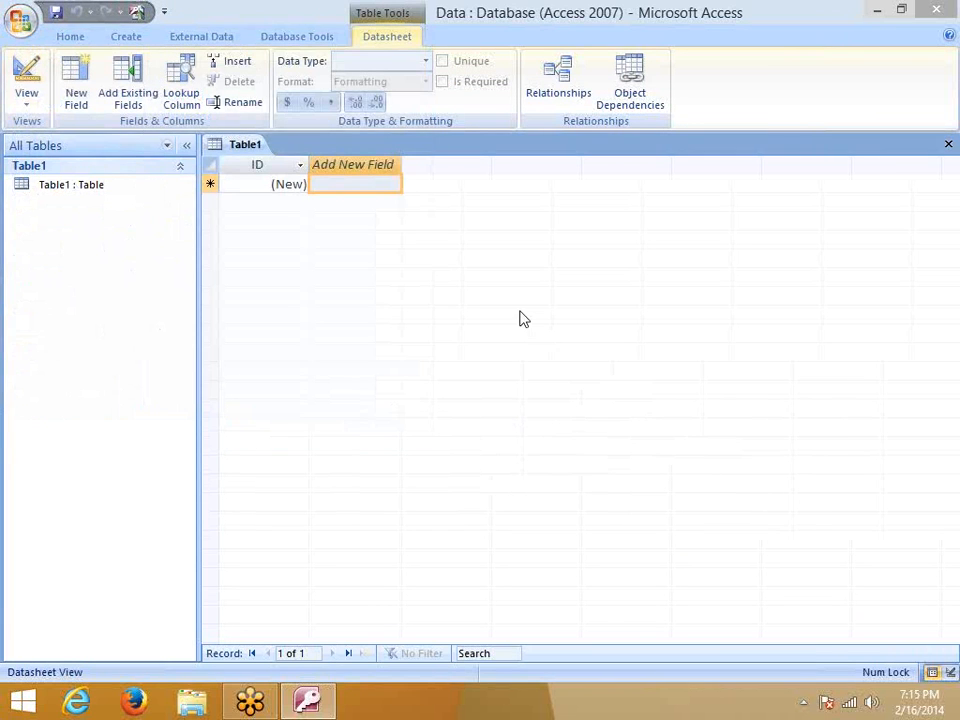
click(520, 311)
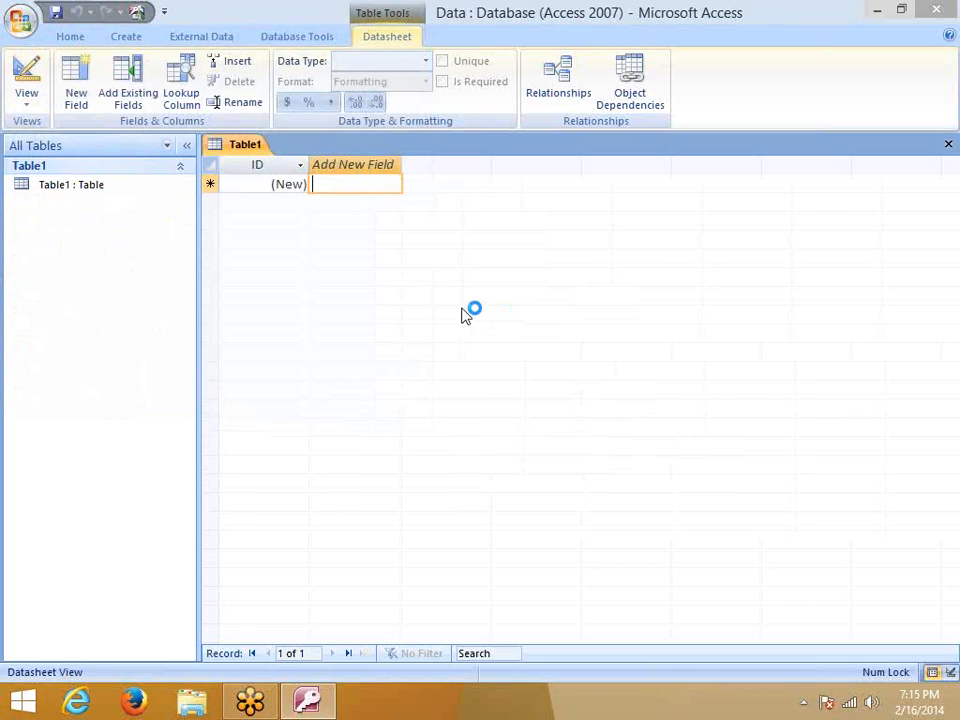
Open Access Help and search for "limits"
key(F1)
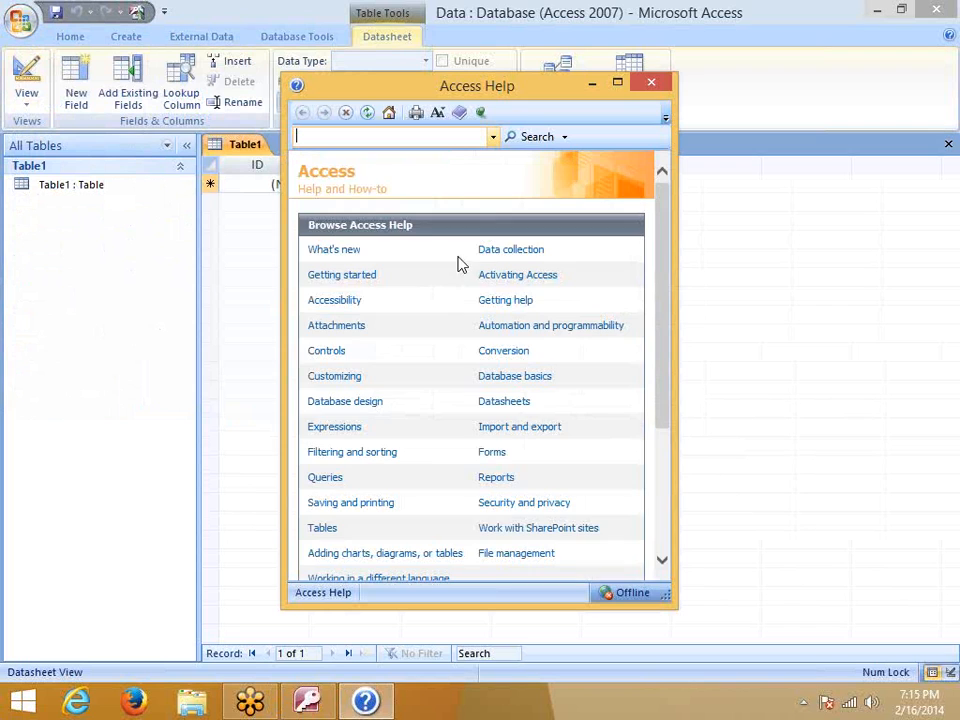
click(303, 142)
key(Return)
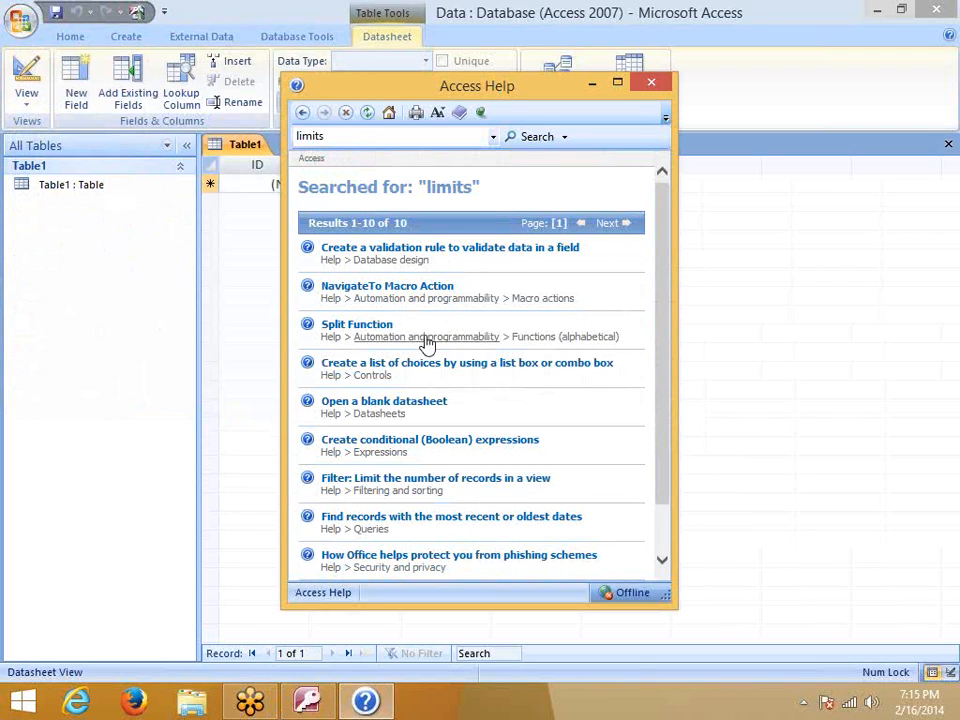
drag(664, 300, 677, 407)
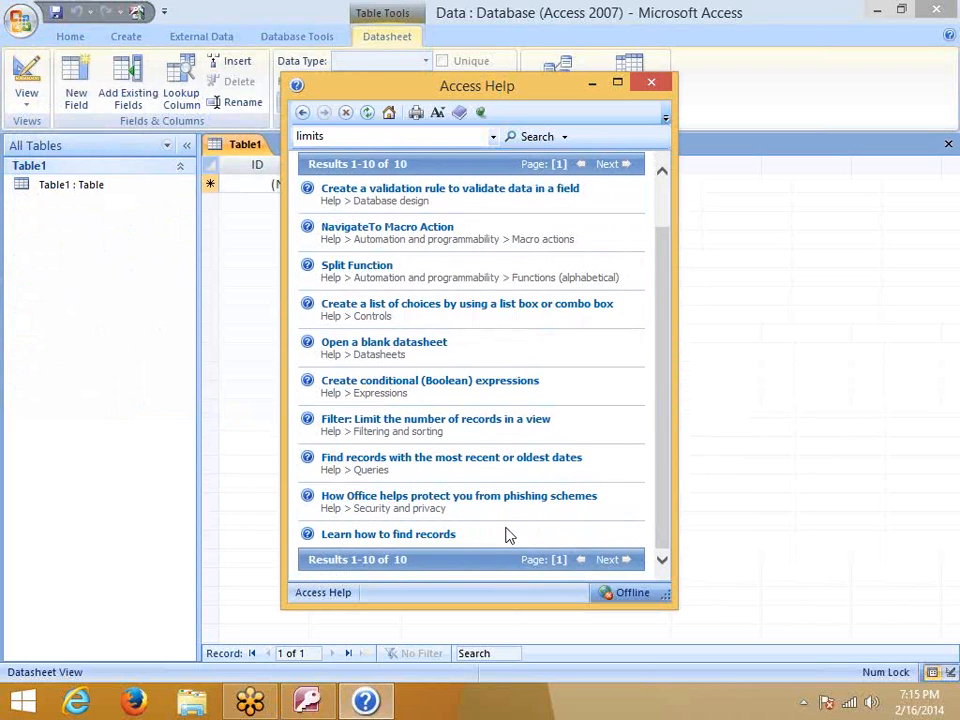
scroll(508, 535, up, 2)
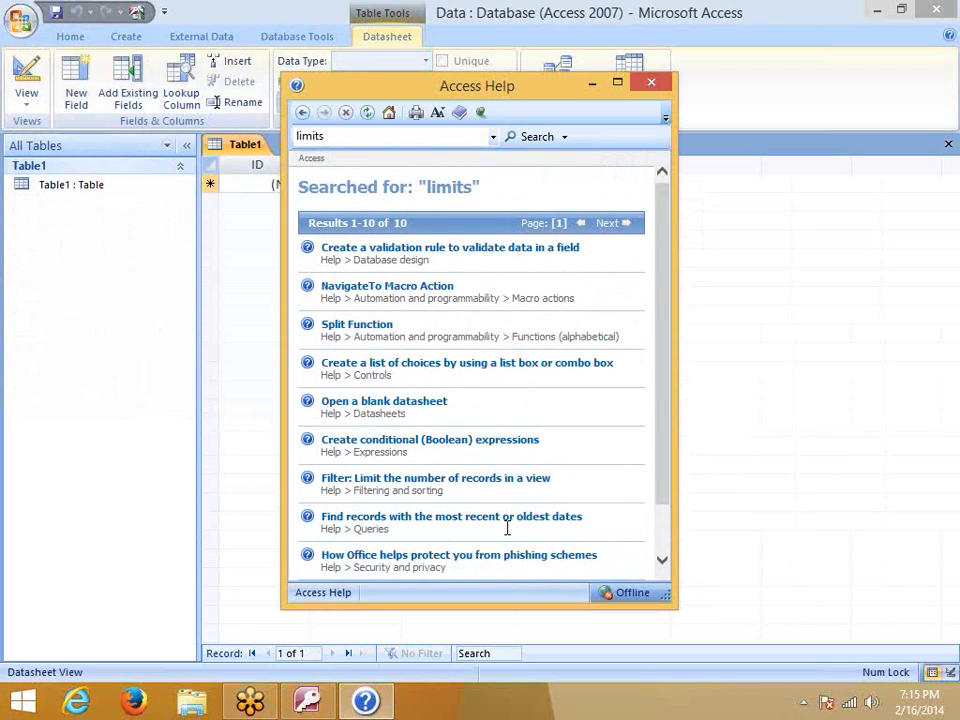
Search Help for "shortcuts" and open the Keyboard shortcuts for Access article
click(347, 143)
text(shortcuts)
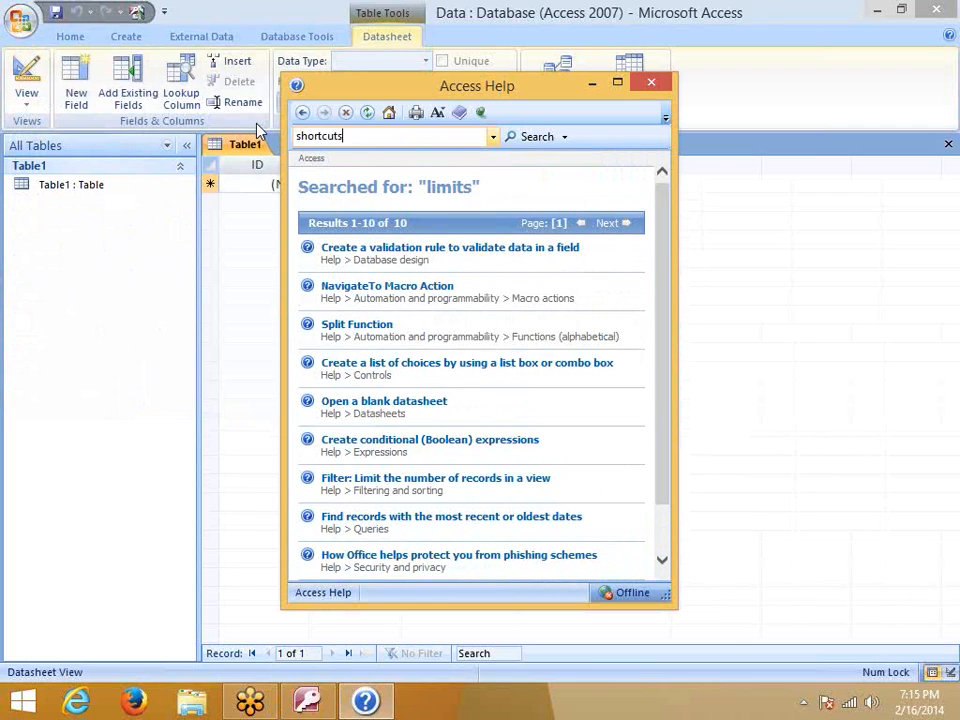
key(Return)
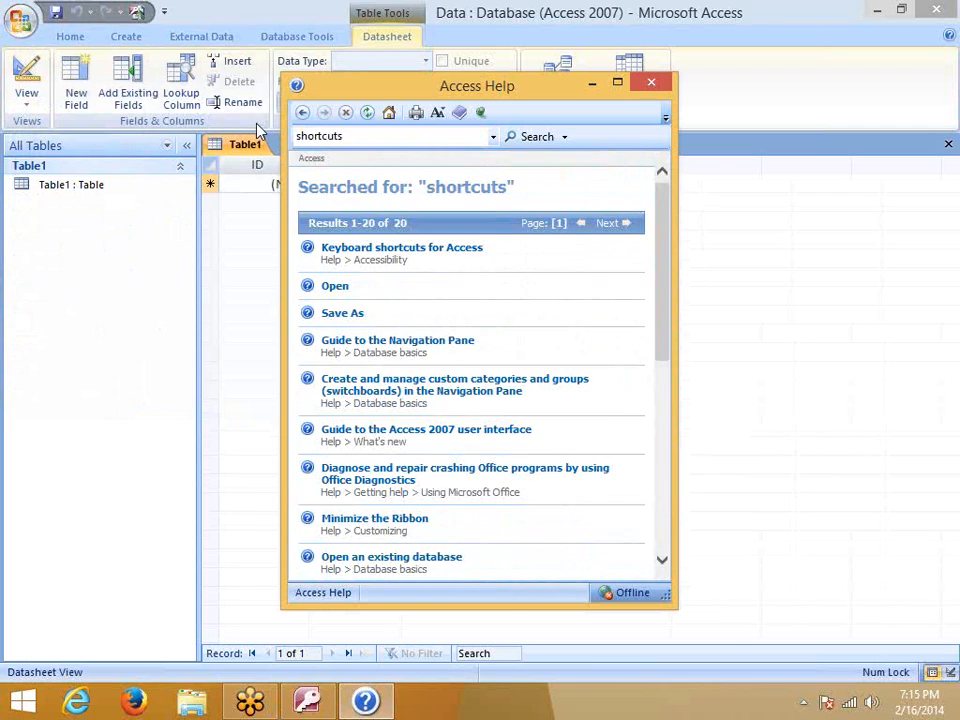
click(417, 250)
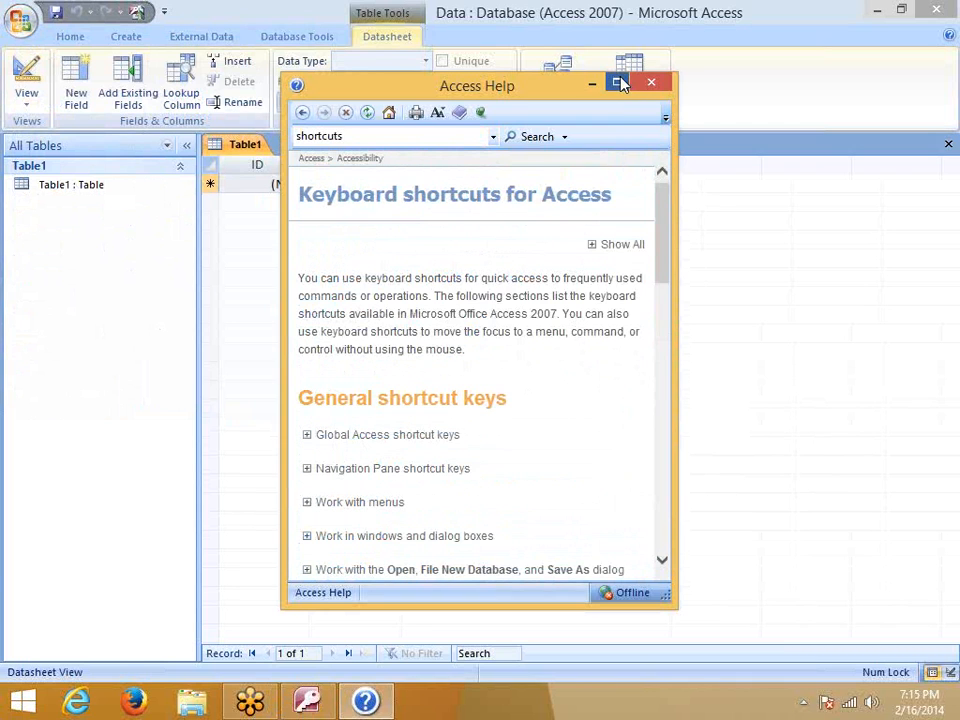
Maximize the help window and expand the Global Access, Opening databases, Printing and saving, and combo box shortcut sections
click(620, 83)
click(17, 303)
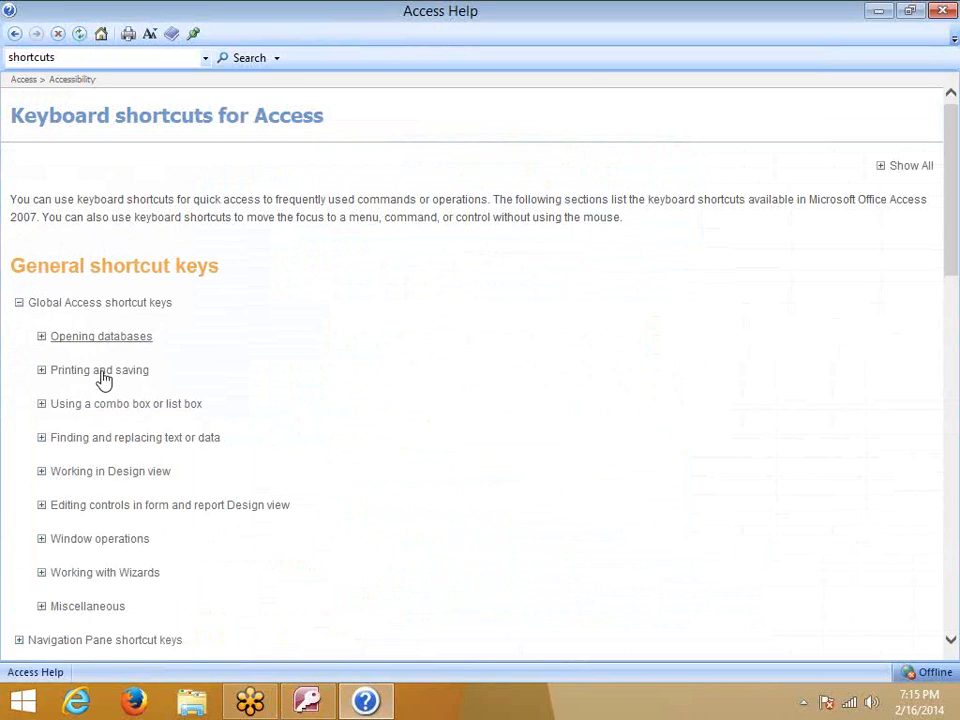
click(42, 338)
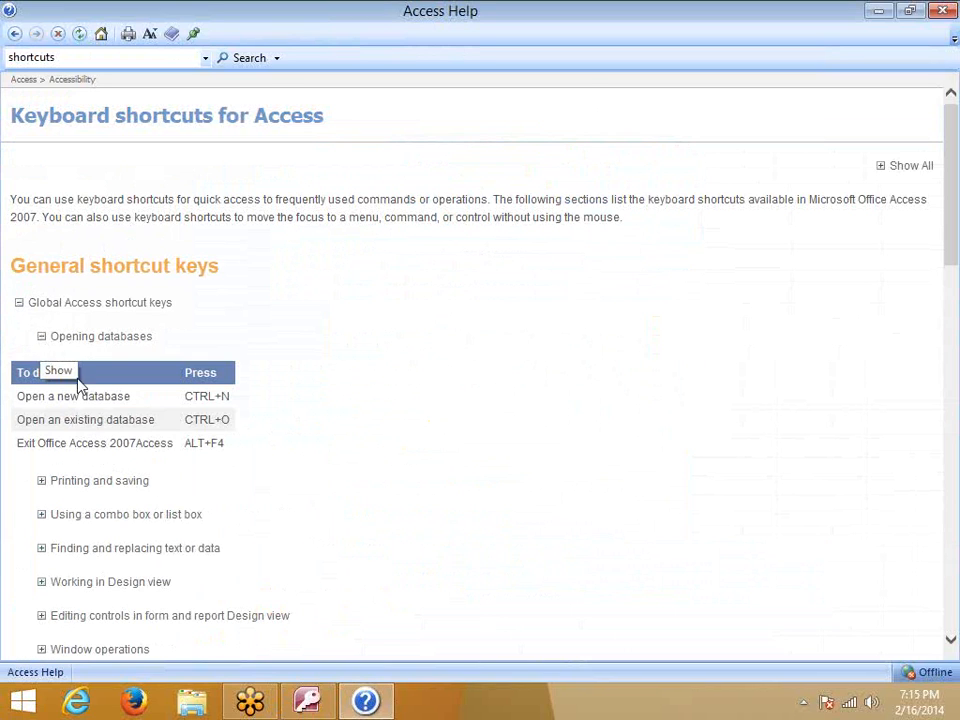
double_click(194, 443)
scroll(124, 463, down, 3)
click(45, 308)
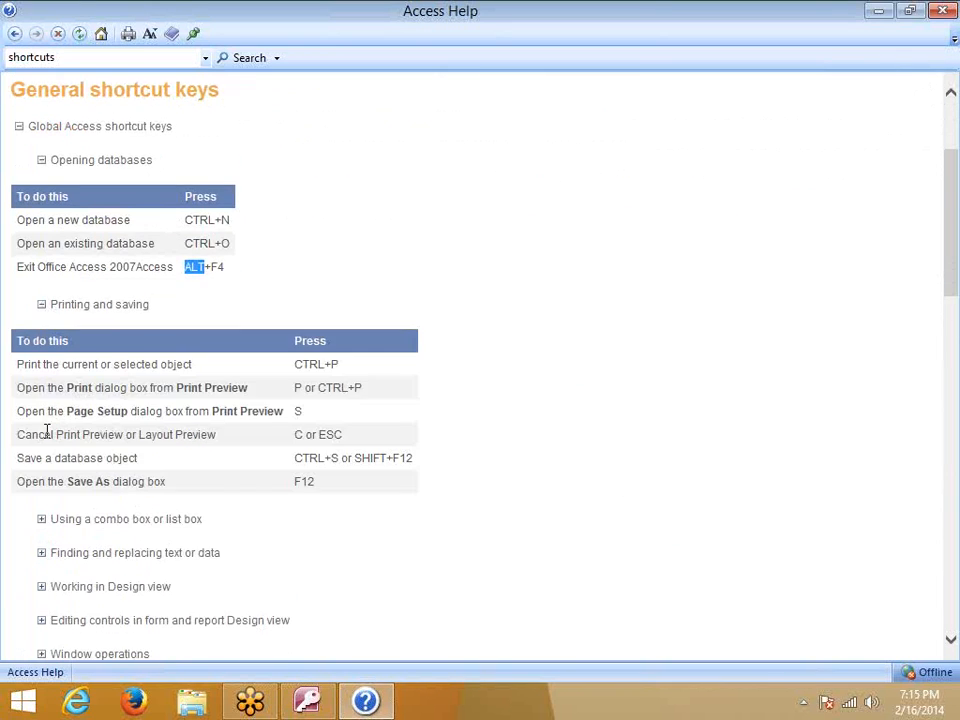
scroll(47, 432, down, 4)
click(45, 260)
Expand the Finding and replacing, Design view, Editing controls, Window operations, Wizards and Miscellaneous shortcut sections
scroll(45, 262, down, 4)
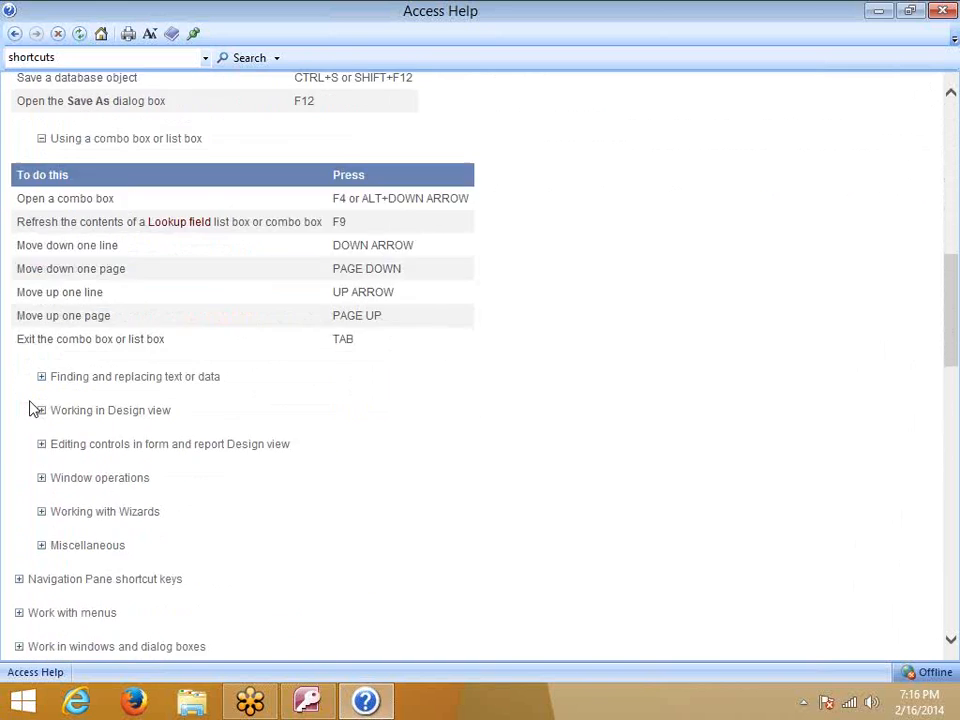
click(44, 240)
scroll(47, 320, down, 3)
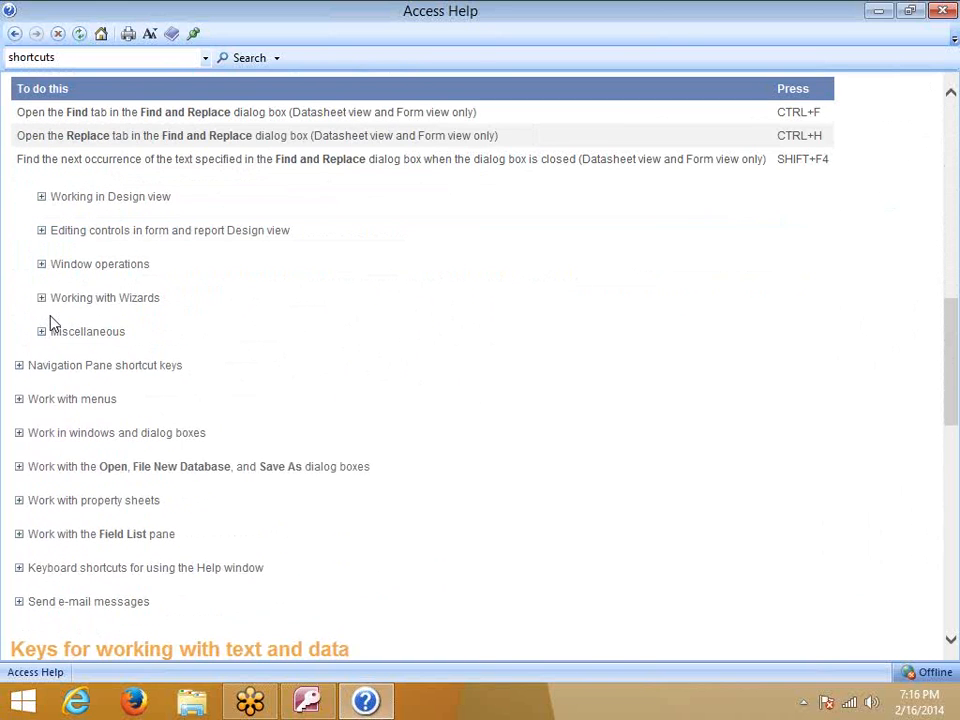
click(41, 197)
scroll(28, 380, down, 3)
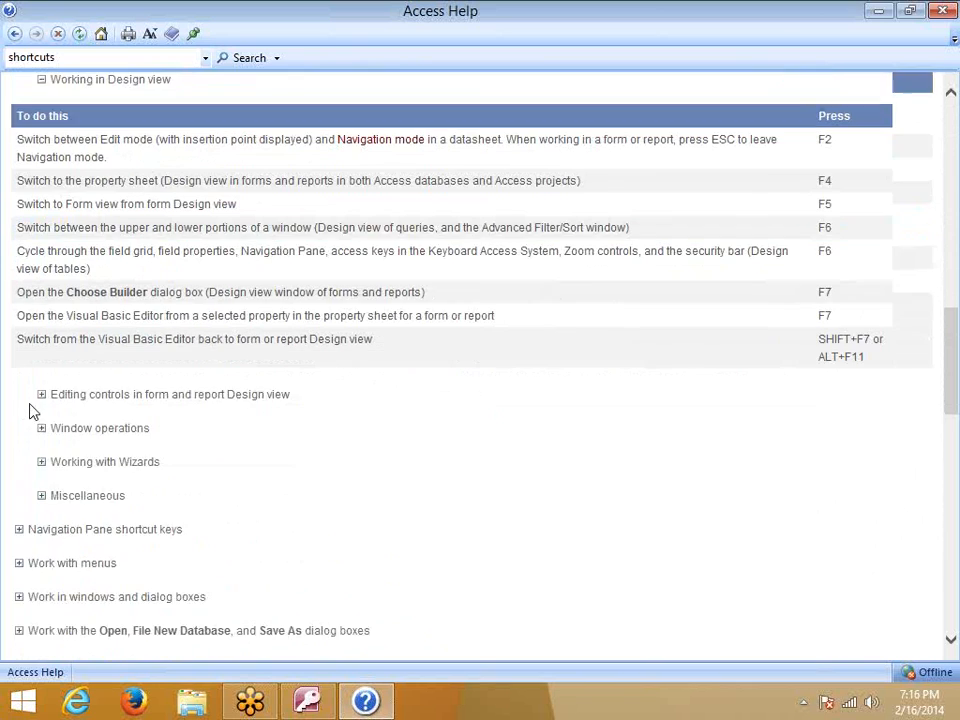
click(41, 337)
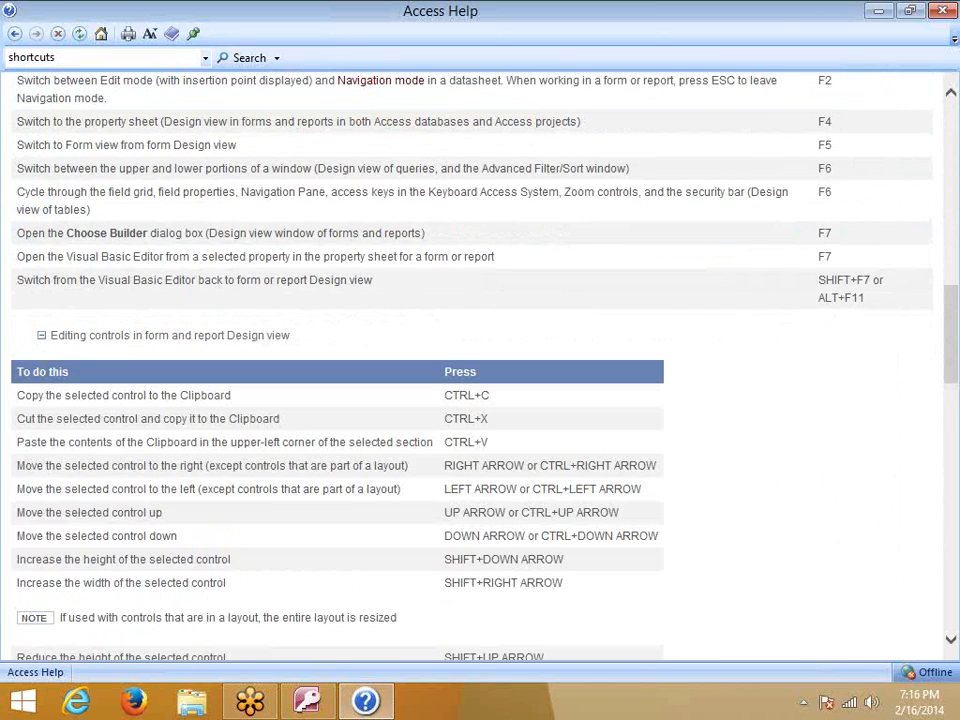
scroll(44, 400, down, 4)
scroll(40, 396, down, 4)
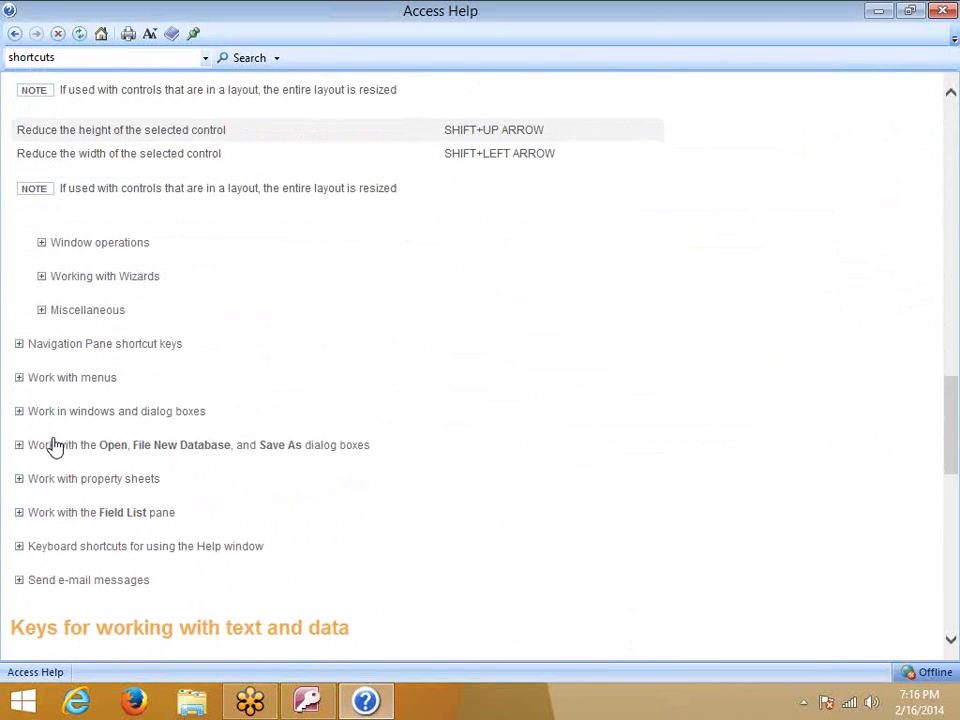
click(43, 245)
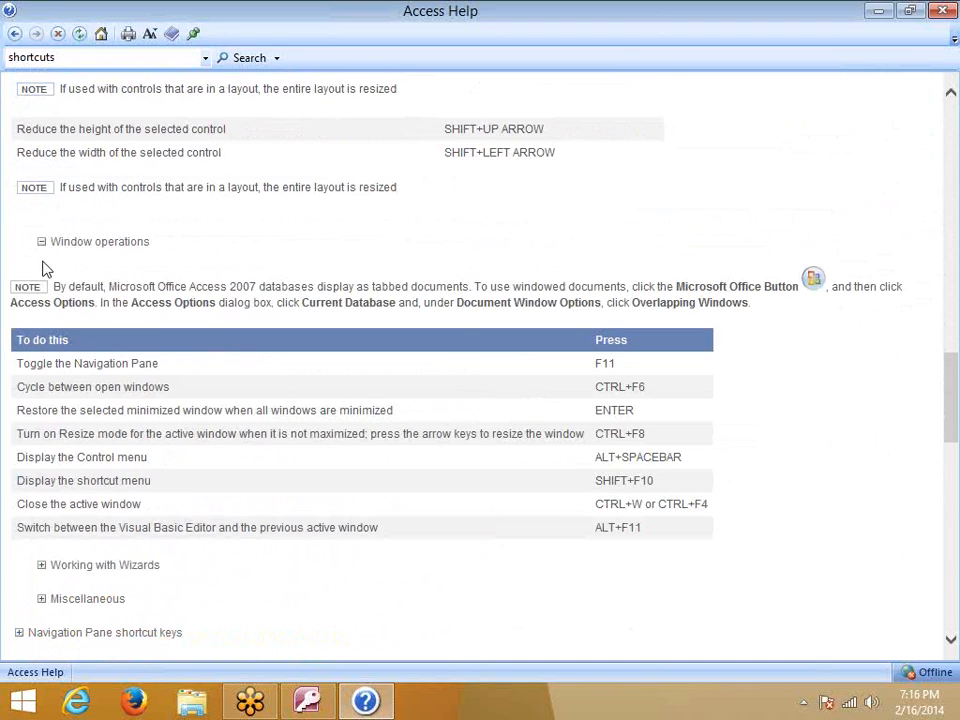
scroll(141, 448, down, 4)
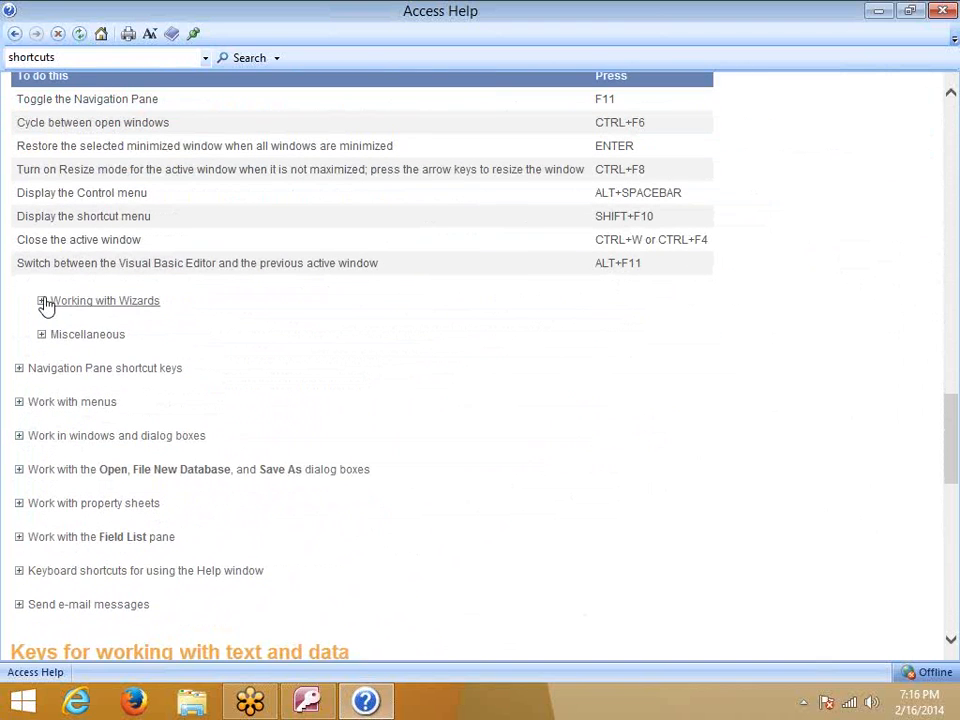
click(44, 303)
scroll(57, 386, down, 3)
click(43, 293)
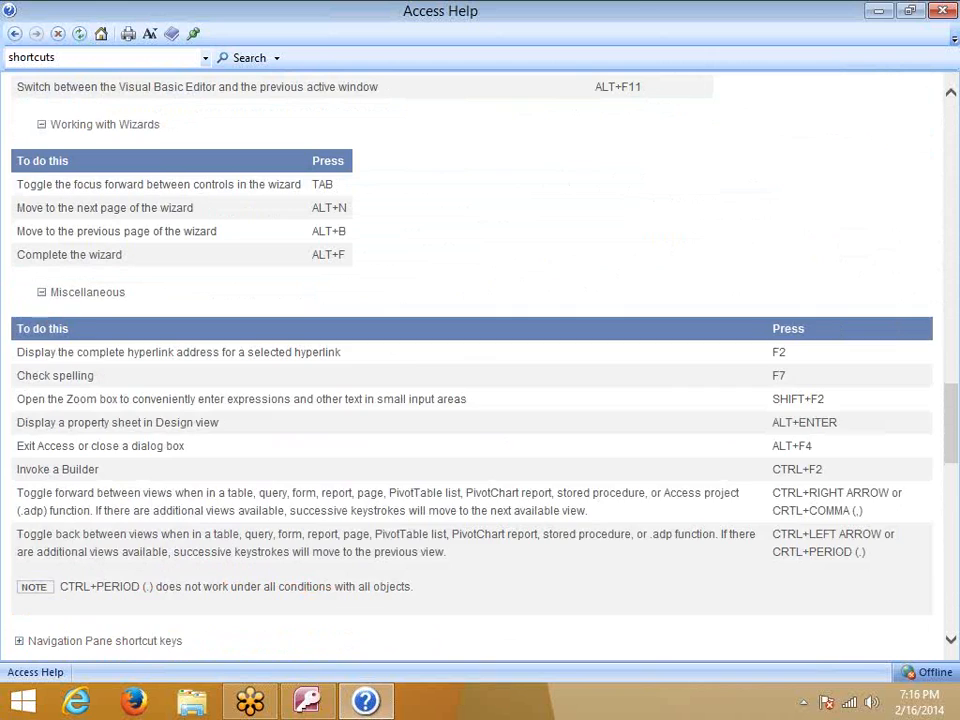
scroll(47, 367, down, 3)
scroll(40, 330, down, 5)
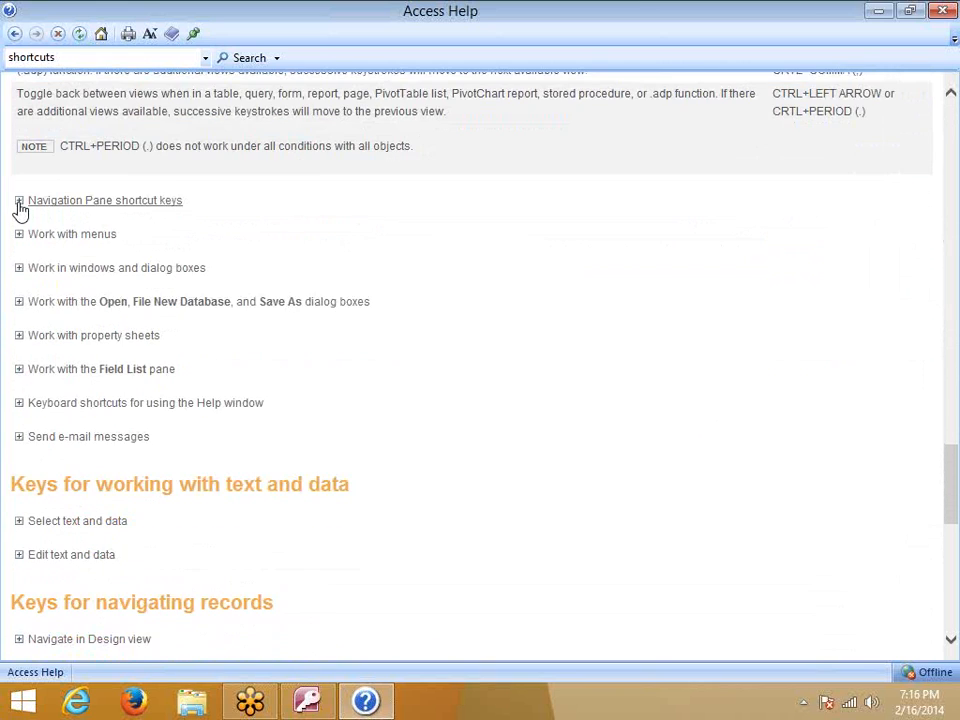
Expand the Navigation Pane, Work with menus and Work in windows sections, then rerun the 'shortcuts' search
click(18, 200)
click(46, 240)
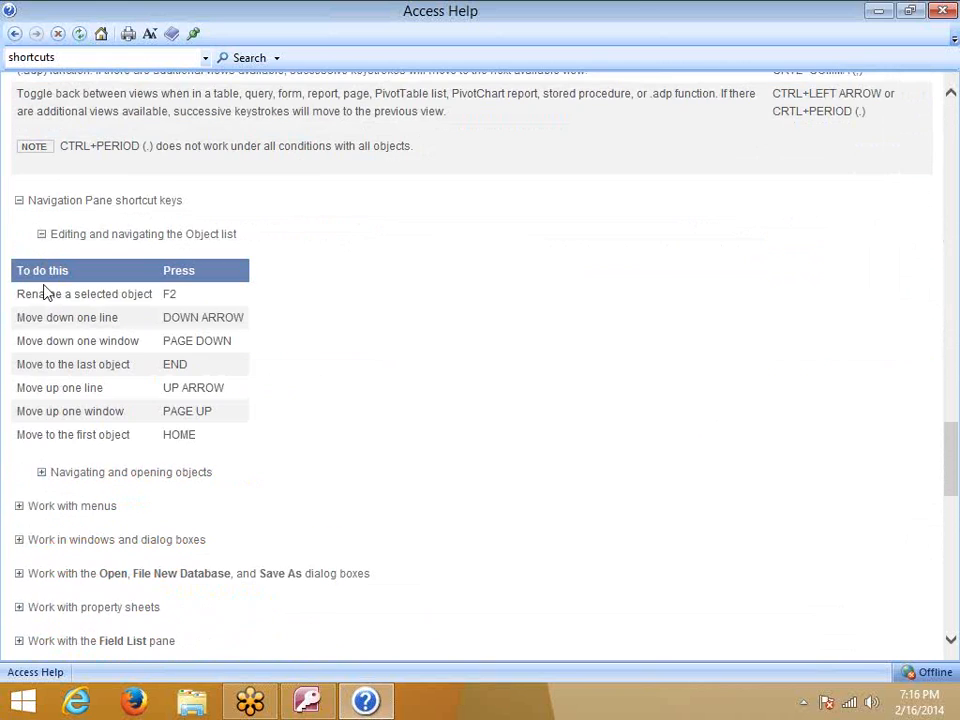
click(44, 480)
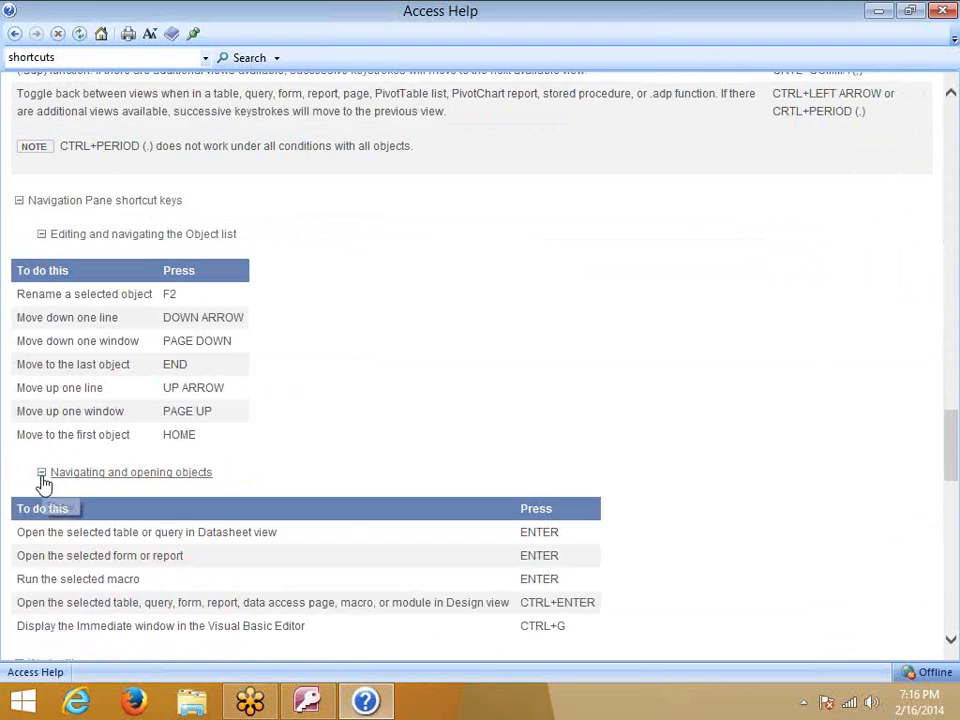
scroll(46, 482, down, 6)
click(22, 315)
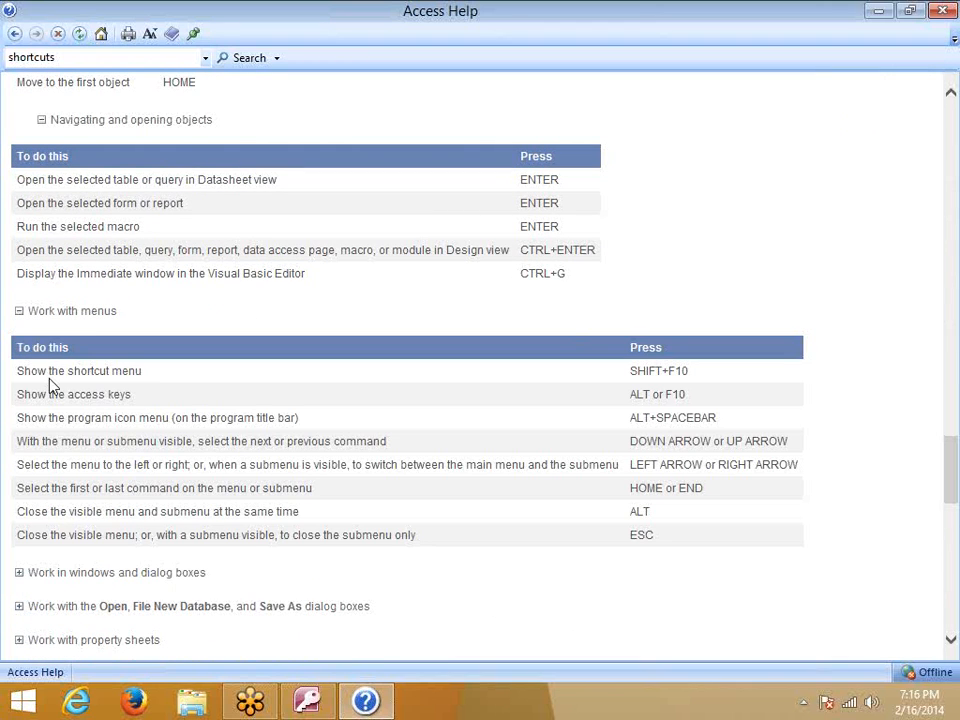
scroll(20, 384, down, 6)
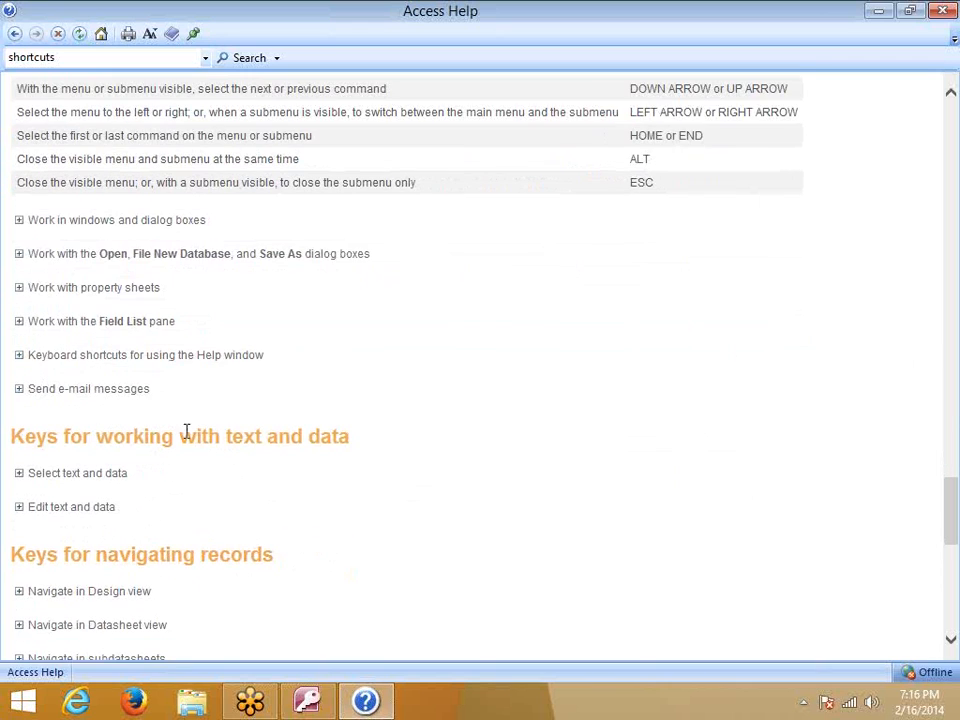
click(19, 222)
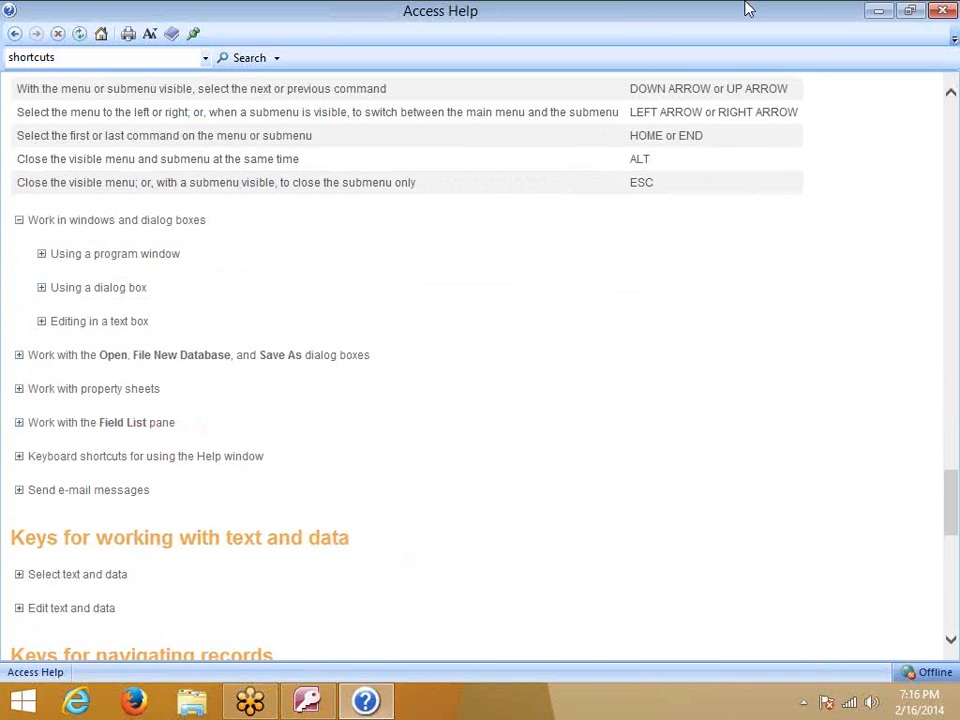
click(114, 60)
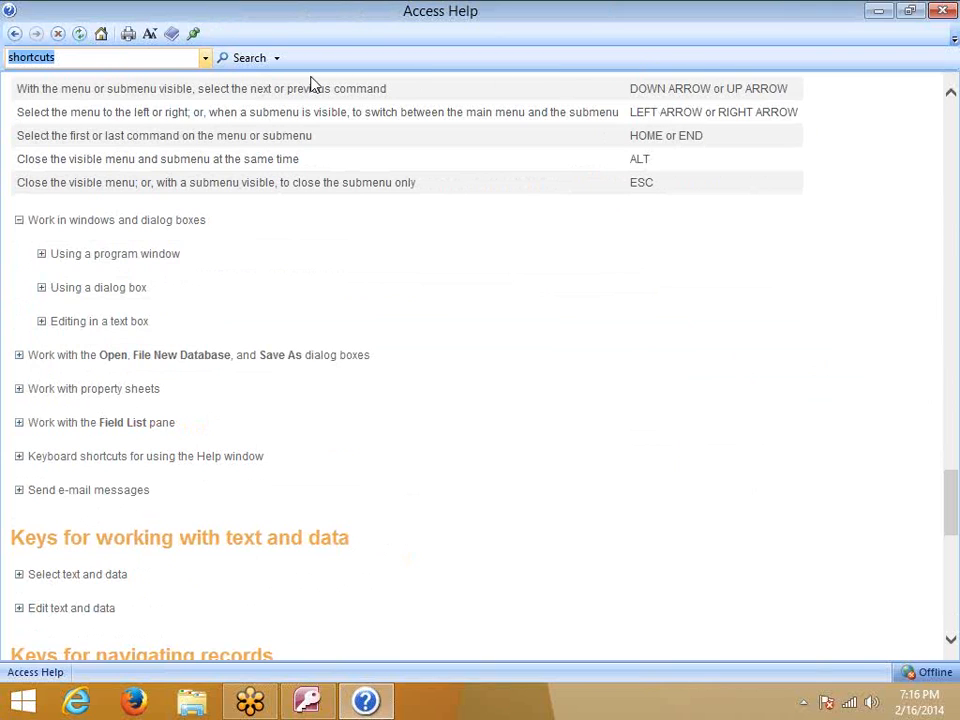
click(246, 60)
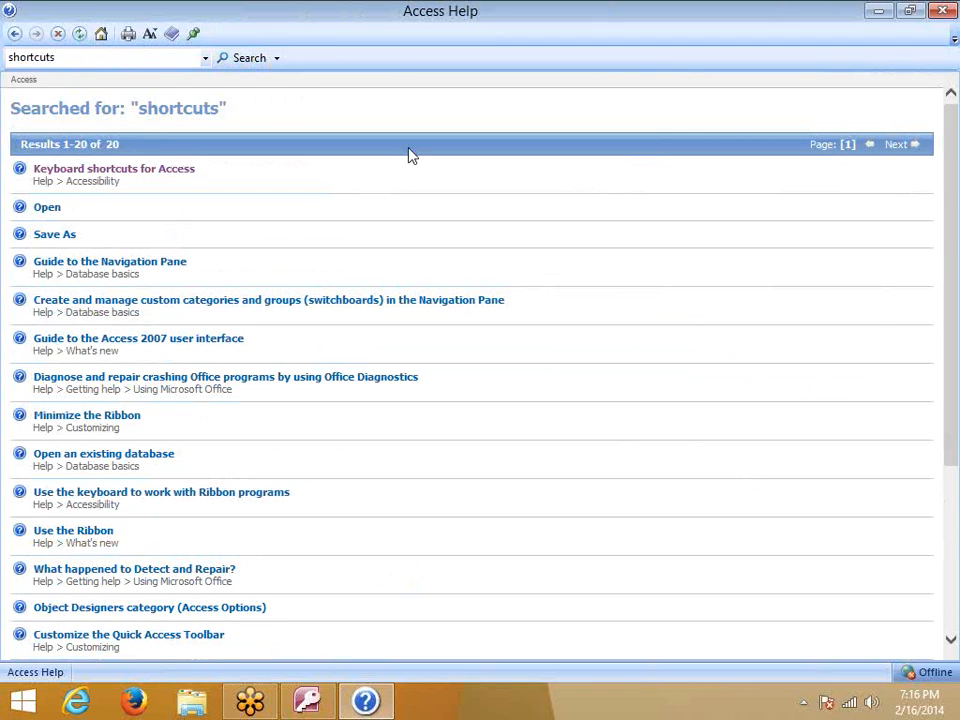
Close Access Help, return to the Home ribbon, and close Table1 without keeping it
click(945, 12)
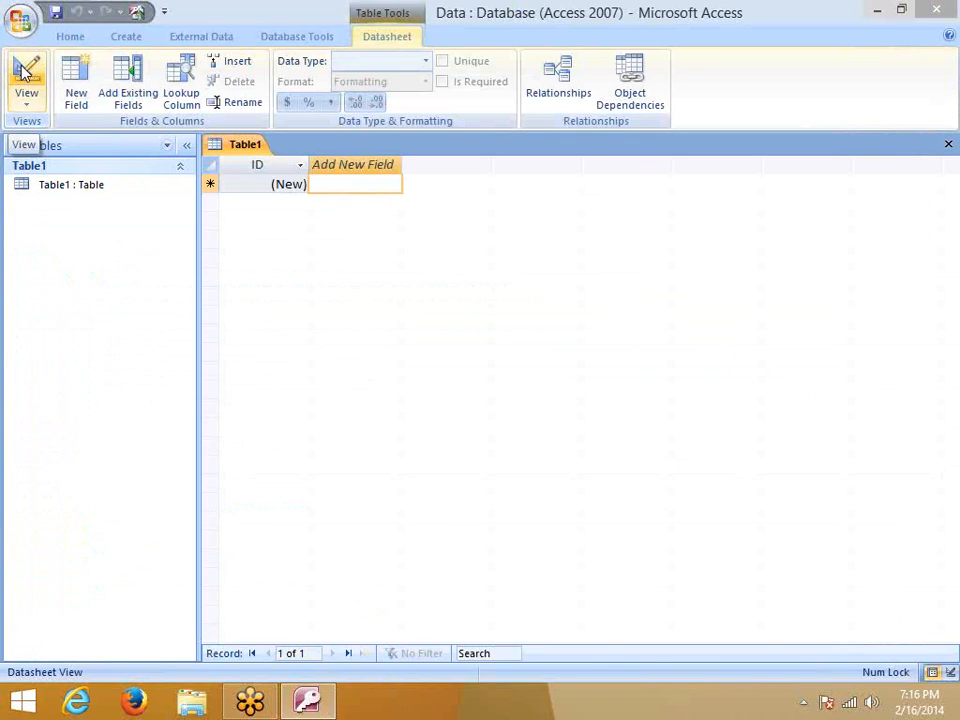
click(68, 37)
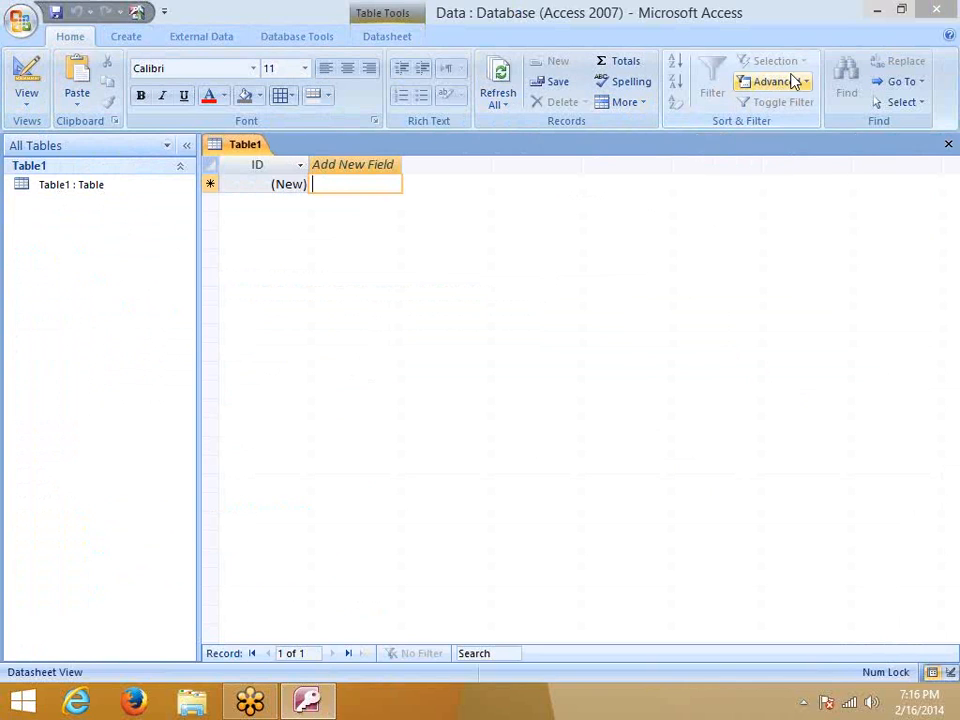
click(948, 144)
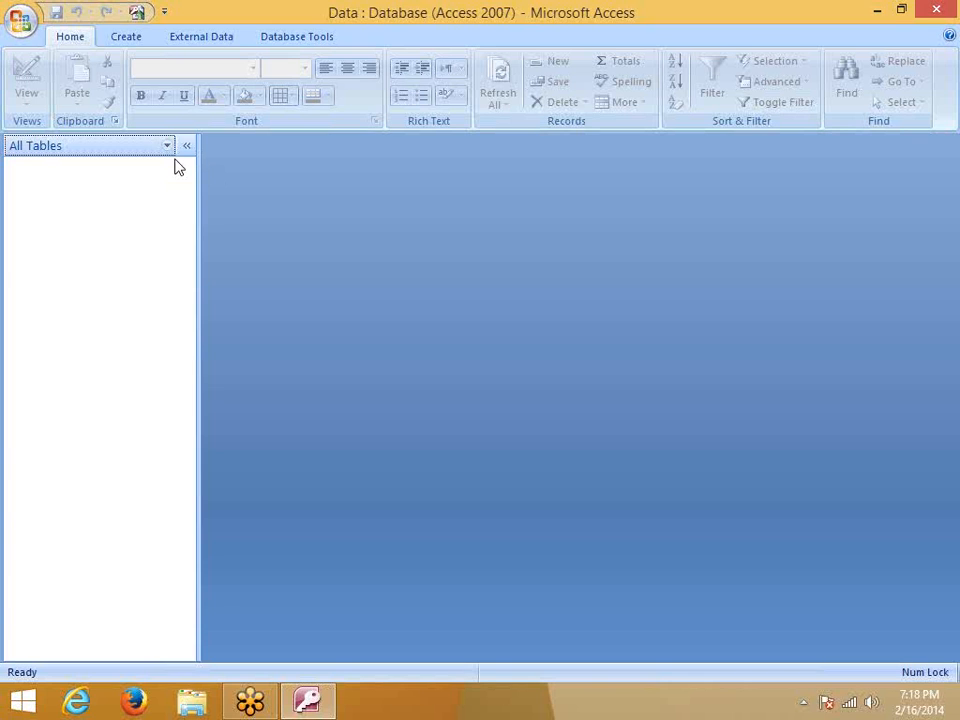
Create a new blank table and add a Name field, accepting the reserved-word warning
click(124, 38)
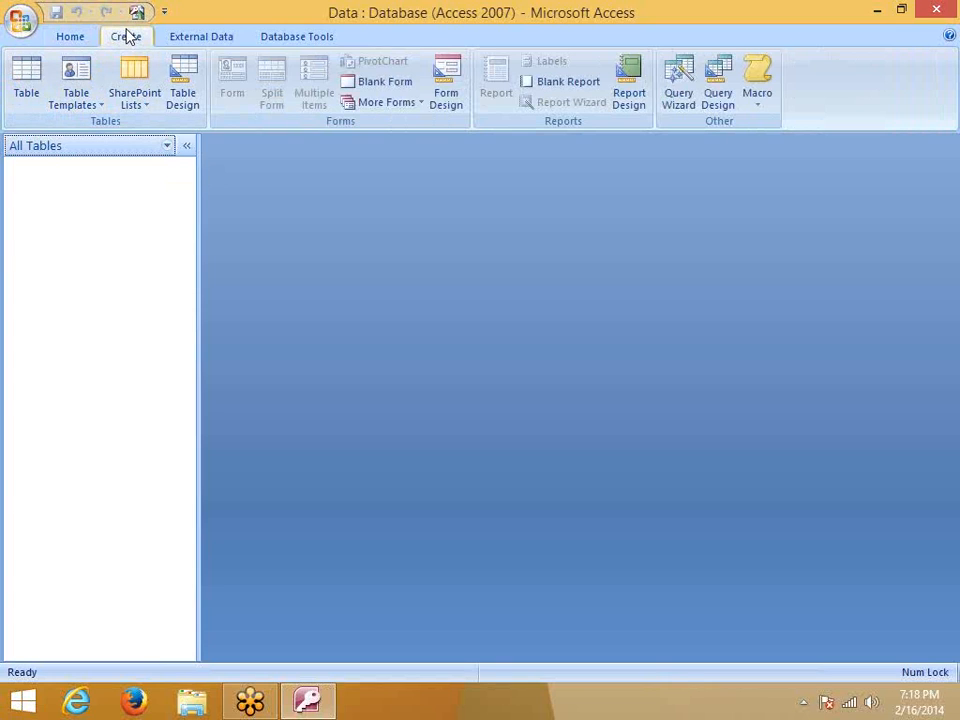
click(27, 86)
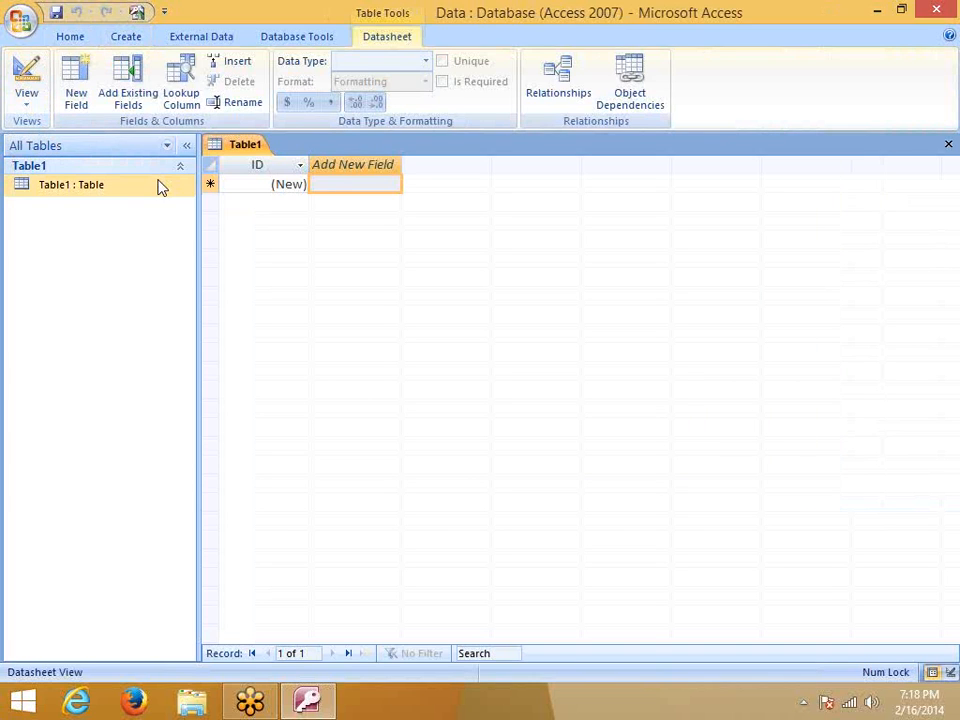
double_click(345, 164)
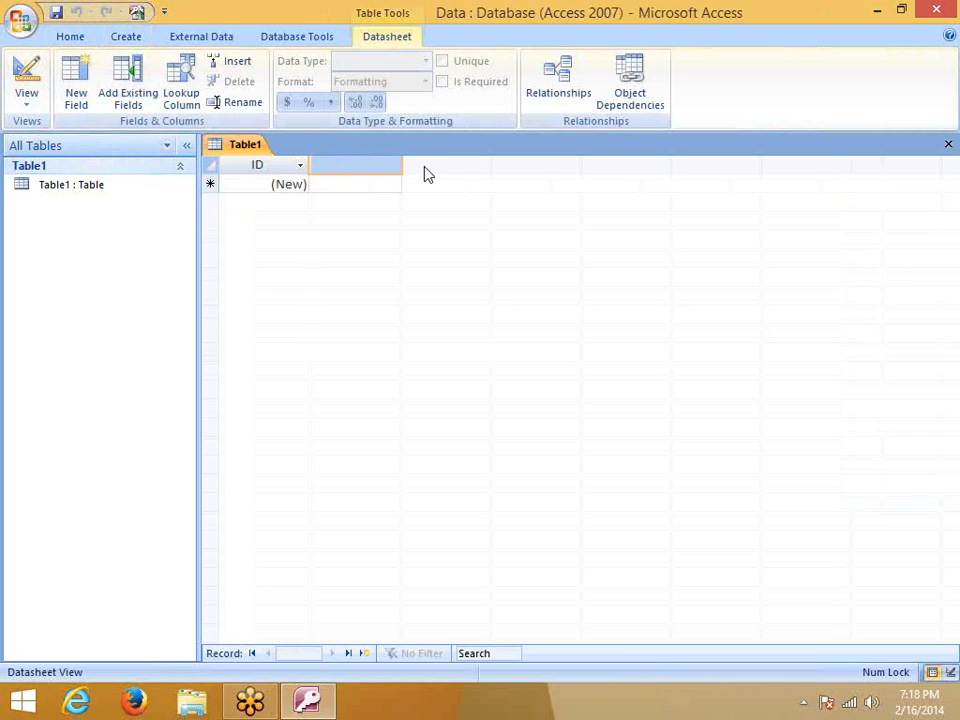
text(Name)
key(Return)
click(399, 407)
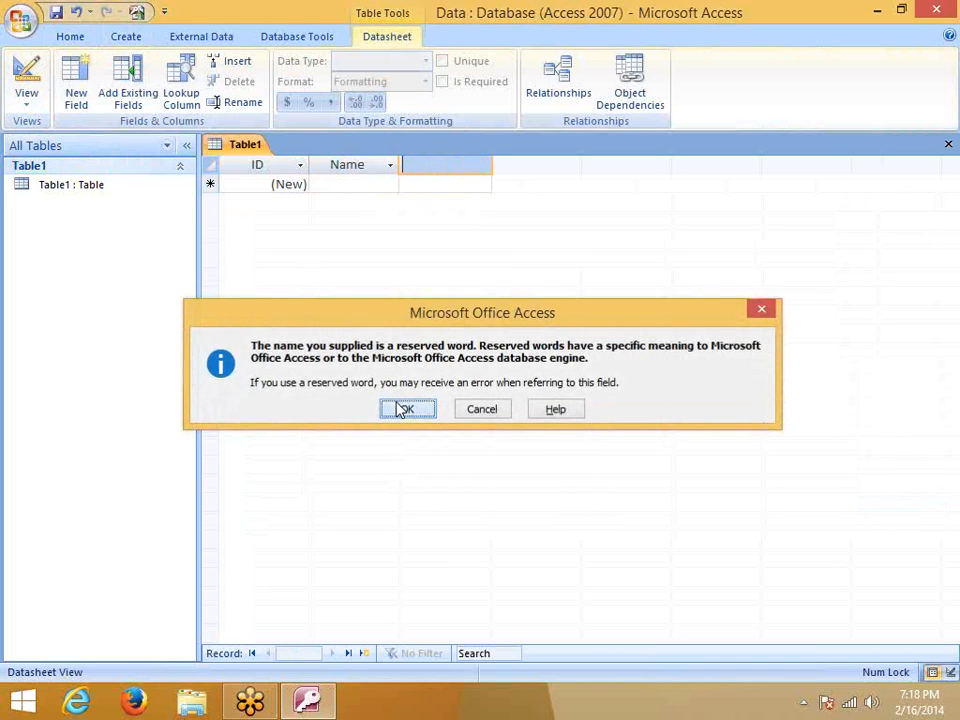
Add a Marks field, correcting the mistyped name
text(Mar)
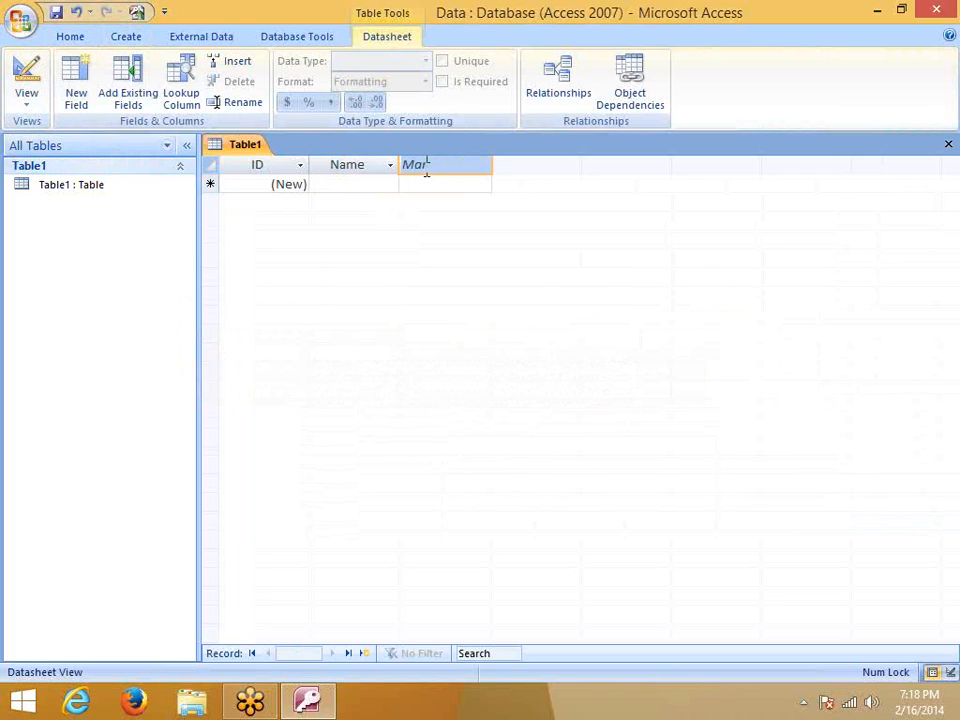
text(kar)
key(BackSpace)
key(BackSpace)
text(s)
click(465, 182)
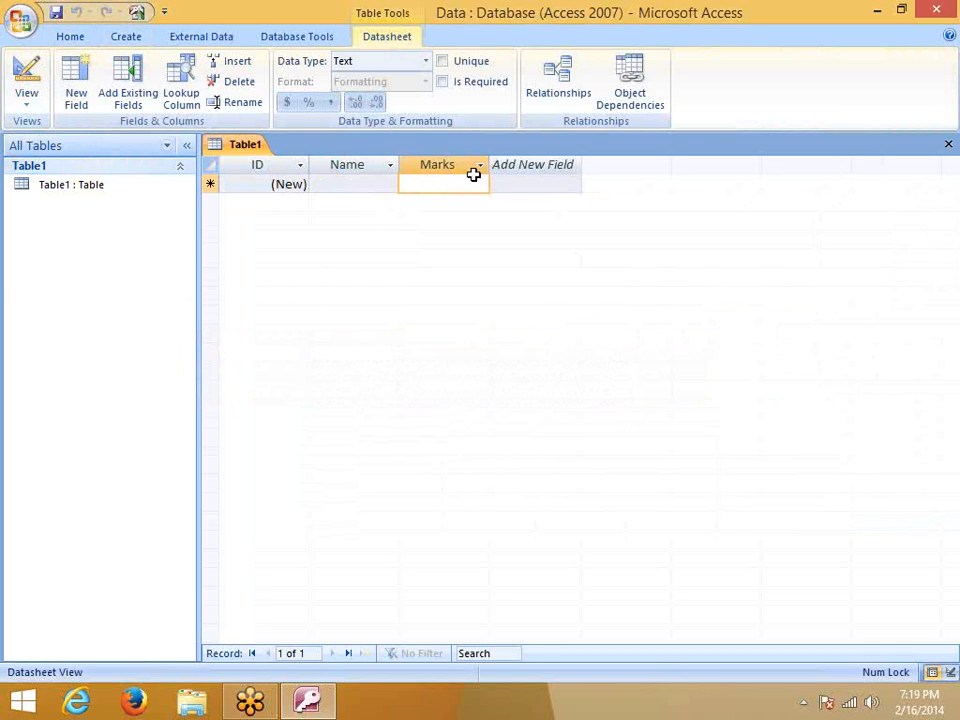
Add a Mobile field, then try closing the table and dismiss the save prompt
double_click(522, 163)
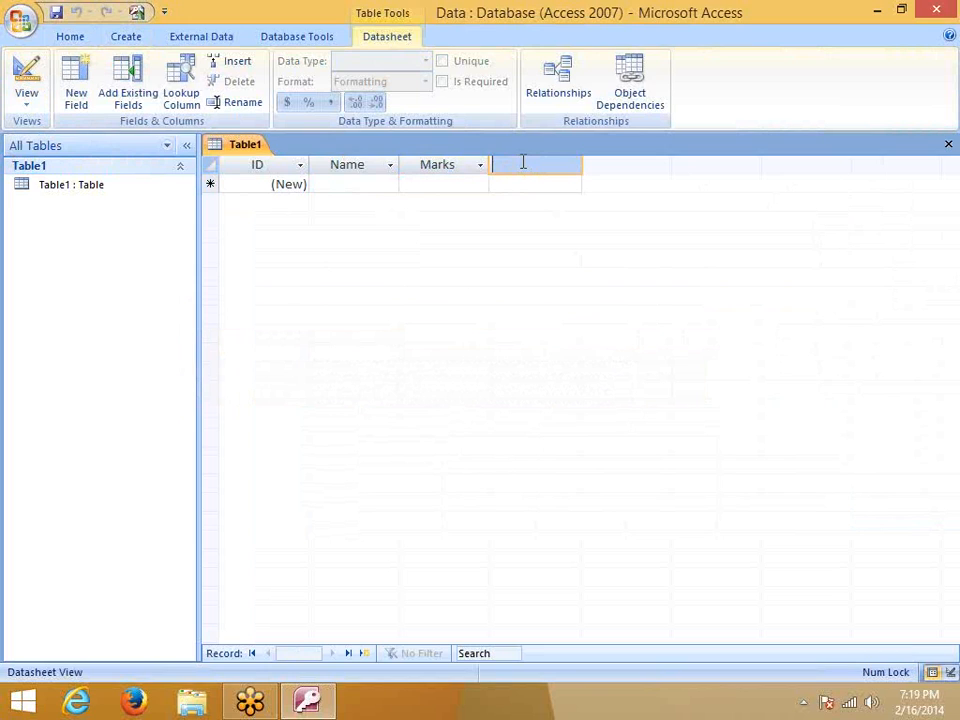
text(Mobile)
click(531, 186)
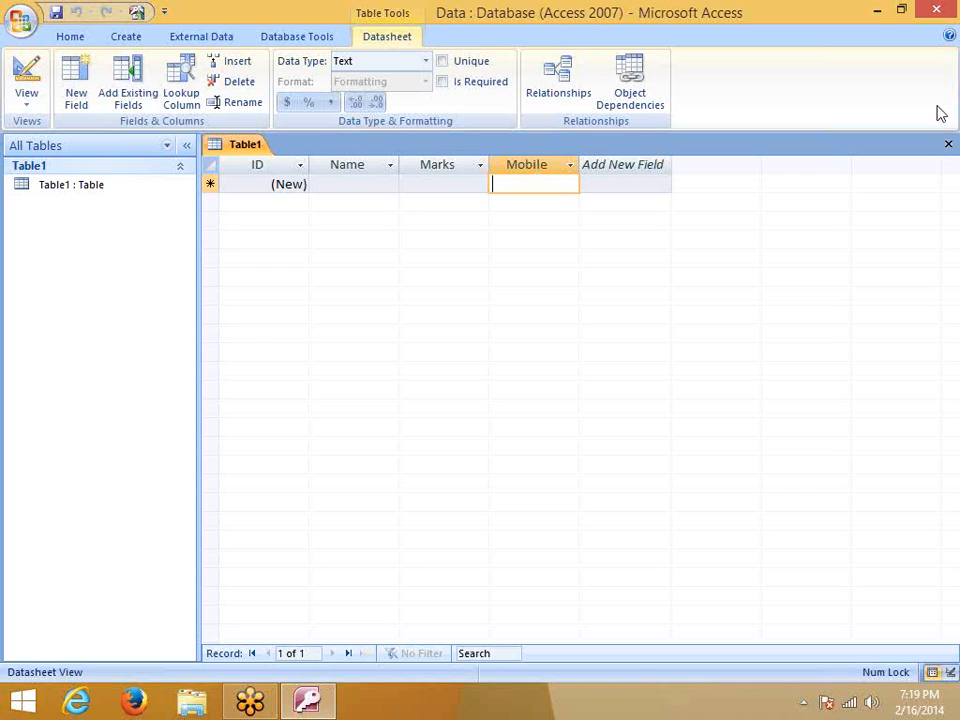
click(947, 145)
click(482, 398)
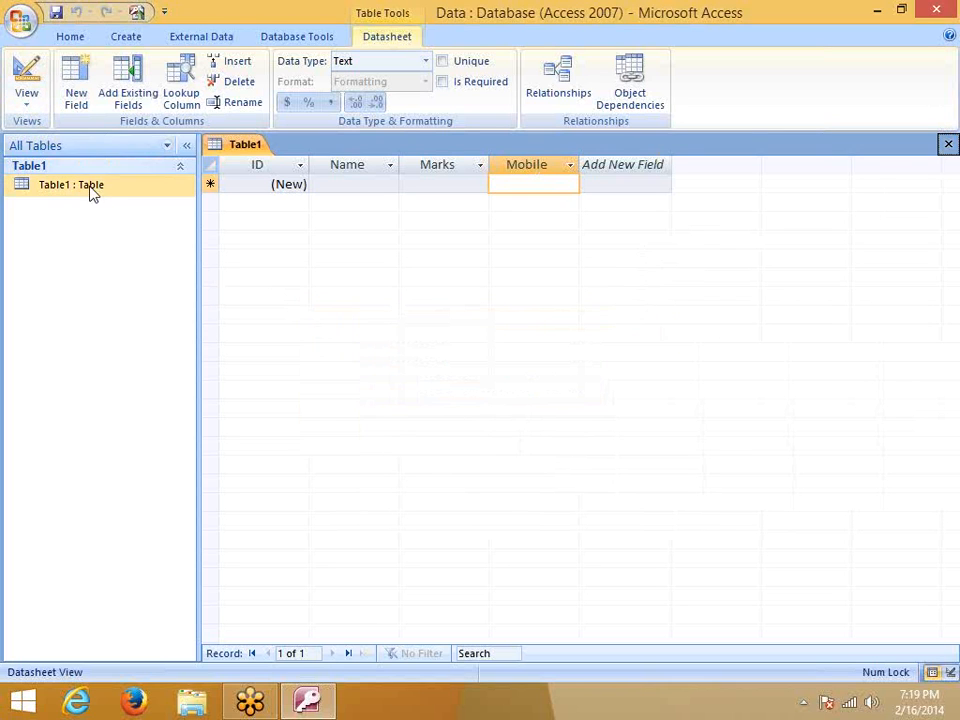
Switch the new table to Design View, entering M_Data as its name when prompted
click(24, 104)
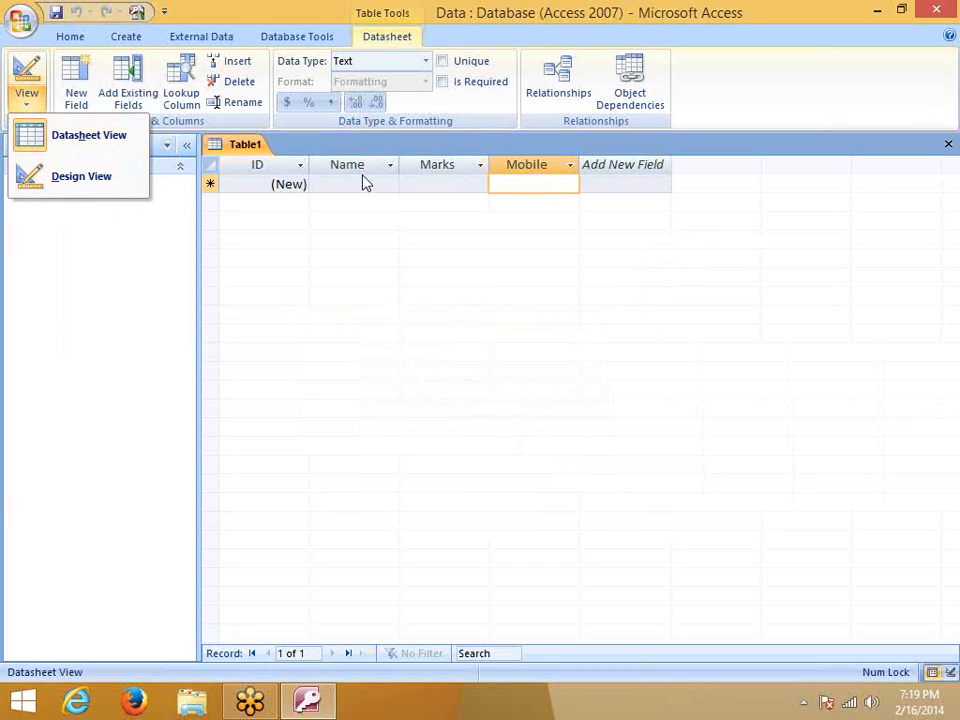
click(90, 182)
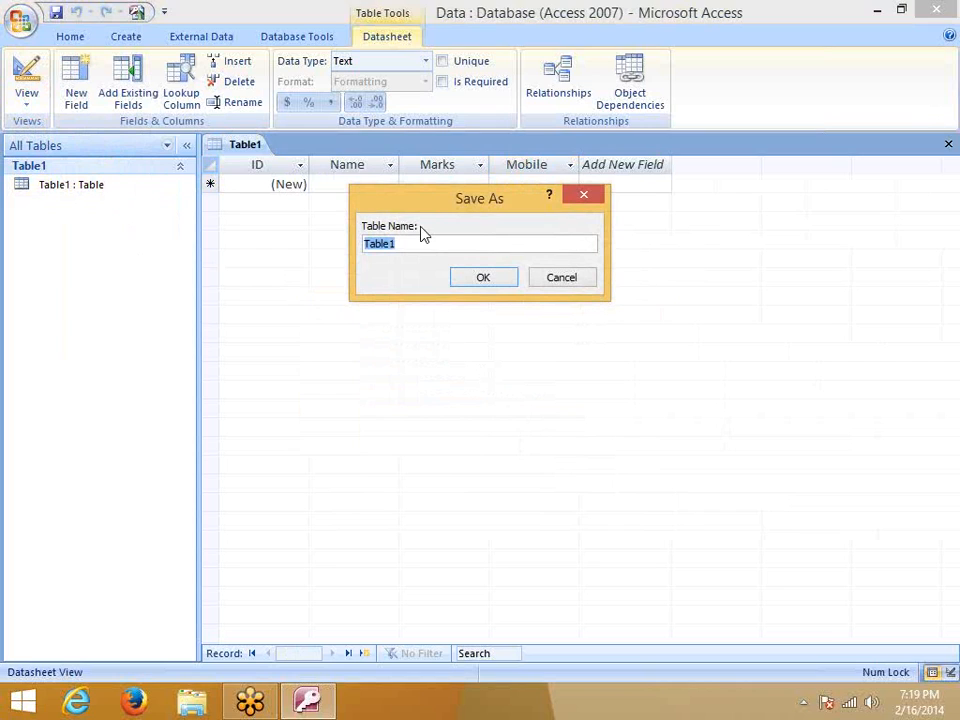
text(M_Data)
Save the table as M_Data and inspect the ID and Name data type cells
click(490, 283)
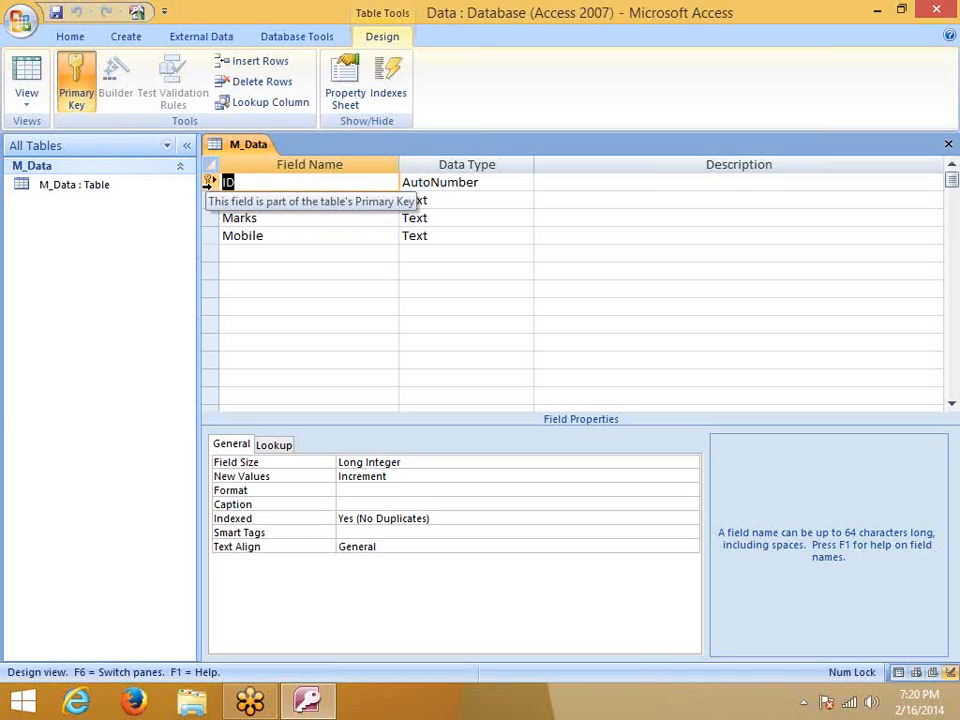
click(474, 182)
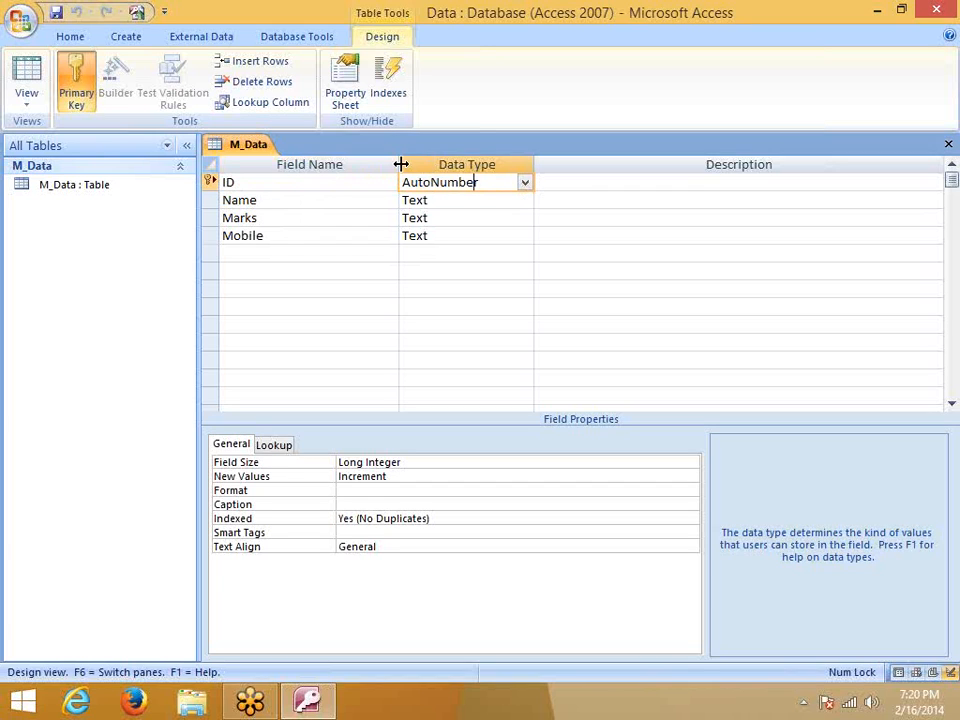
click(524, 184)
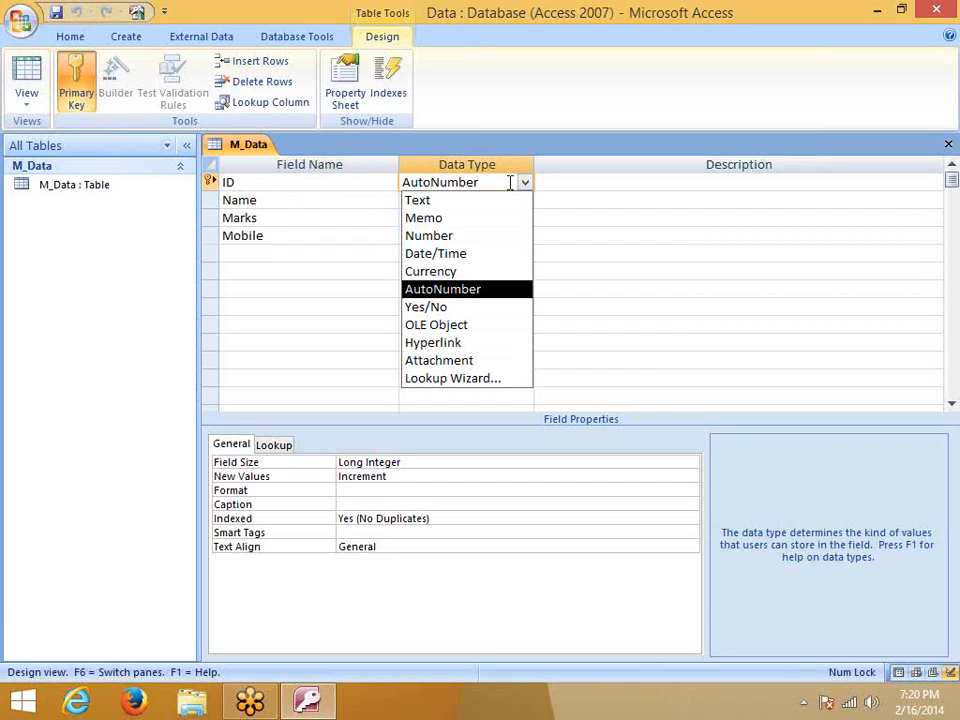
right_click(210, 183)
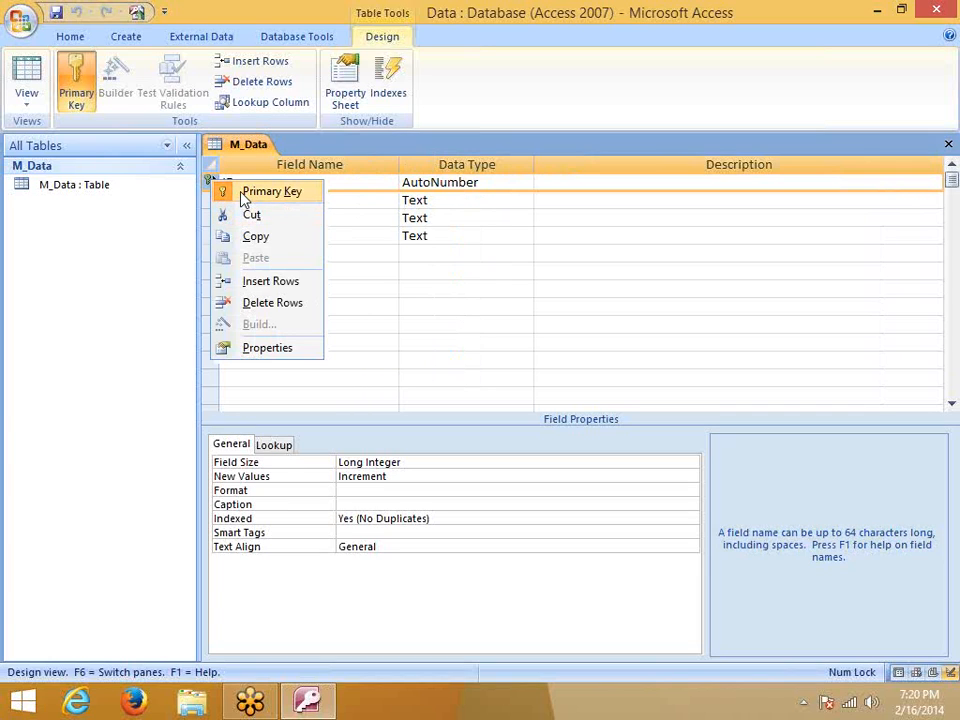
click(450, 235)
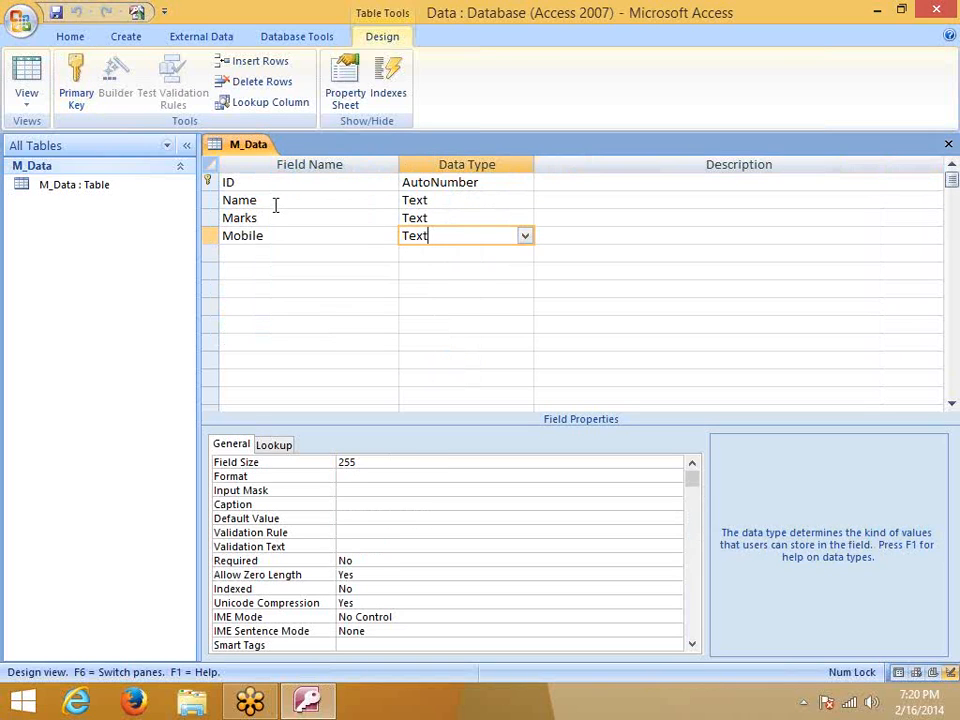
click(275, 200)
click(407, 199)
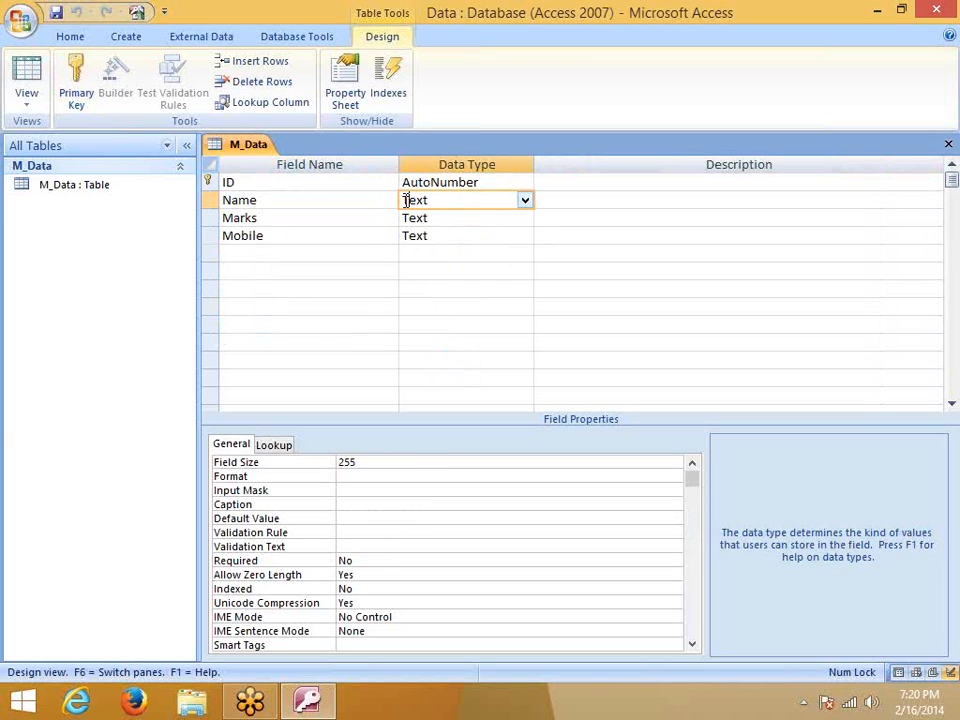
Click through the Marks, Name and ID field rows to view their properties
click(259, 217)
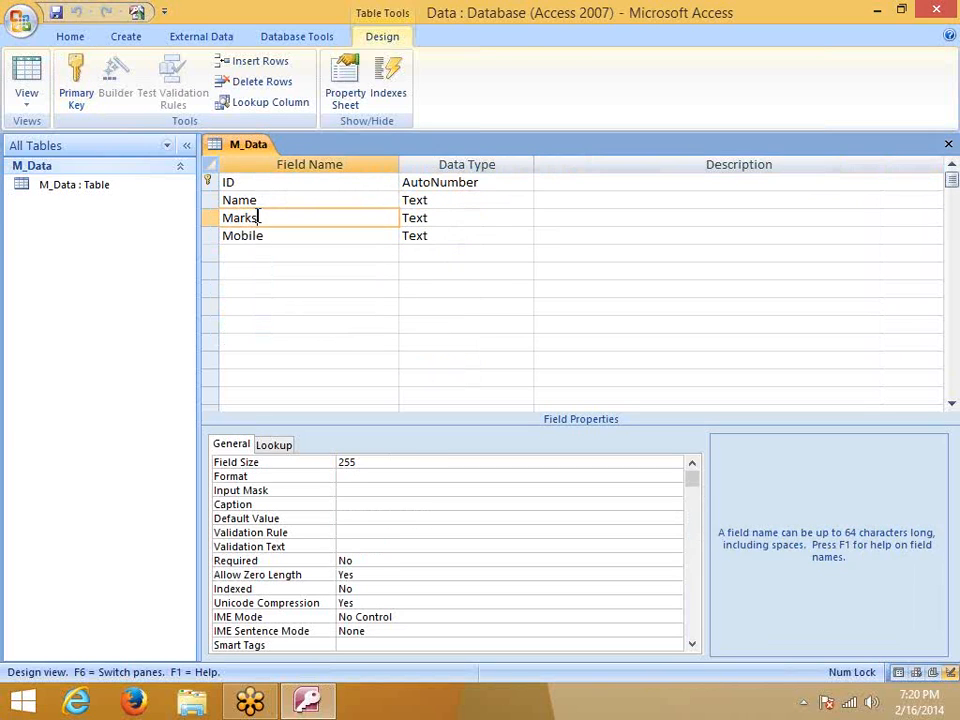
click(429, 217)
click(279, 213)
click(269, 199)
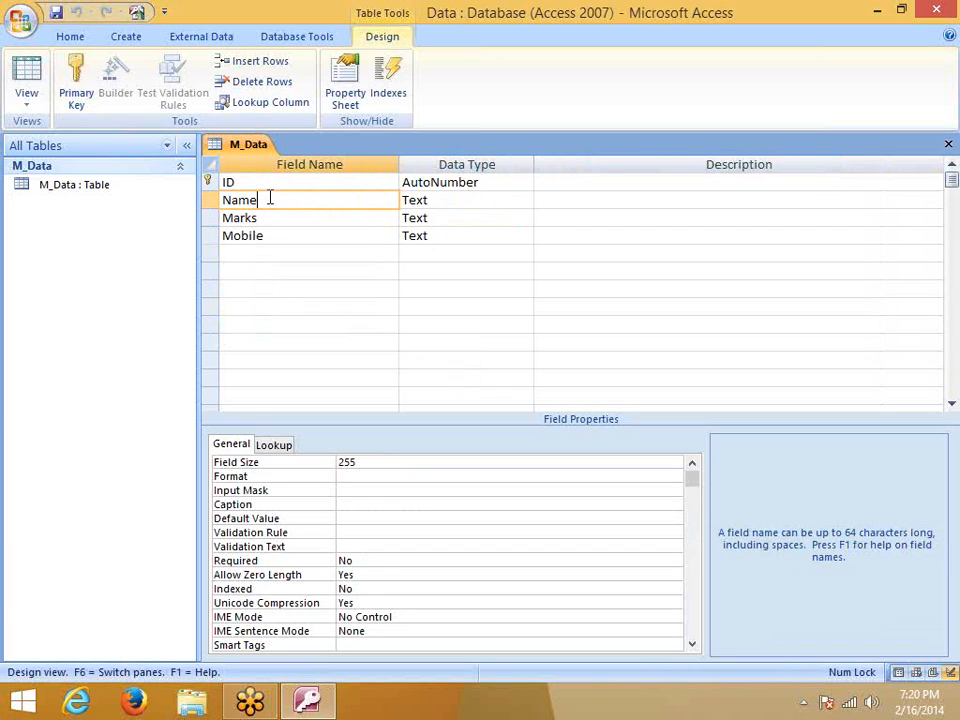
double_click(269, 199)
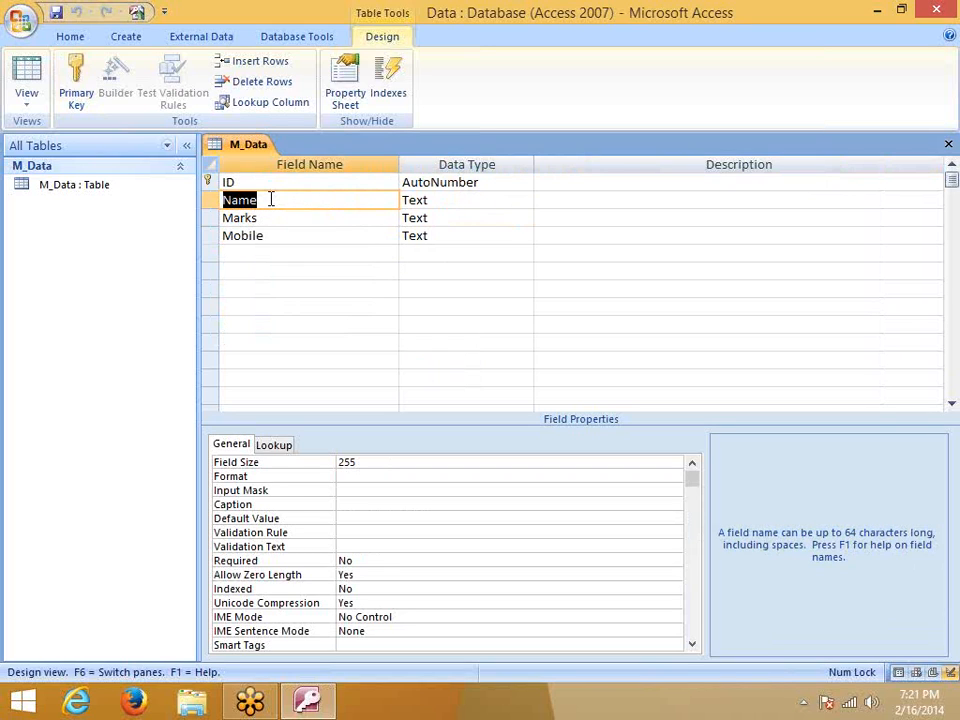
click(236, 182)
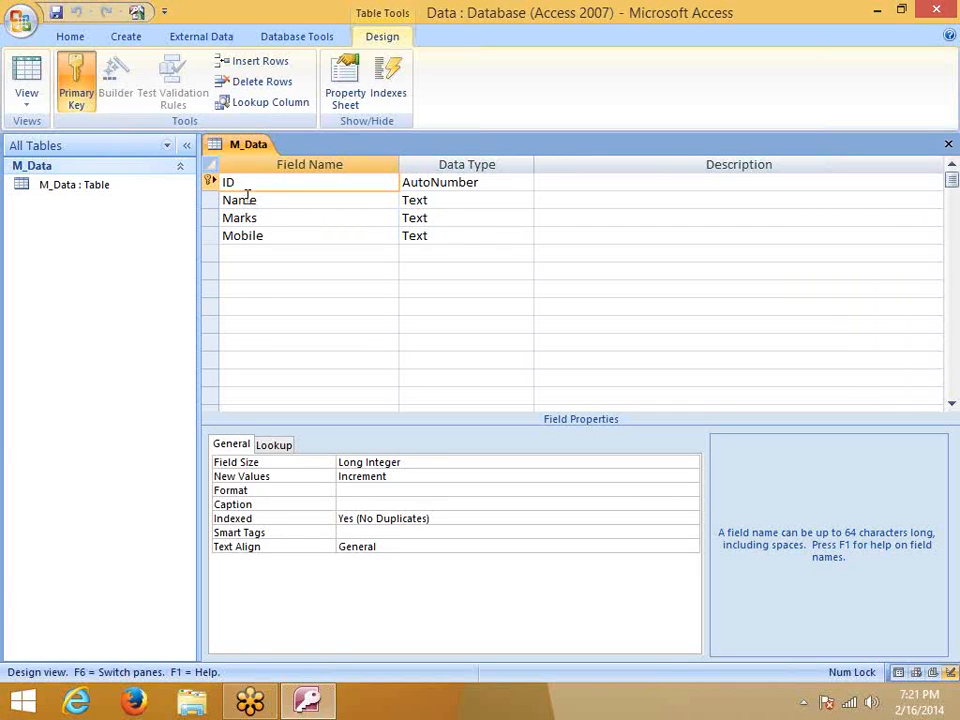
click(277, 202)
Attempt renaming Name to Mobile, cancel it, then select M_Data and open the View list
drag(279, 203, 200, 188)
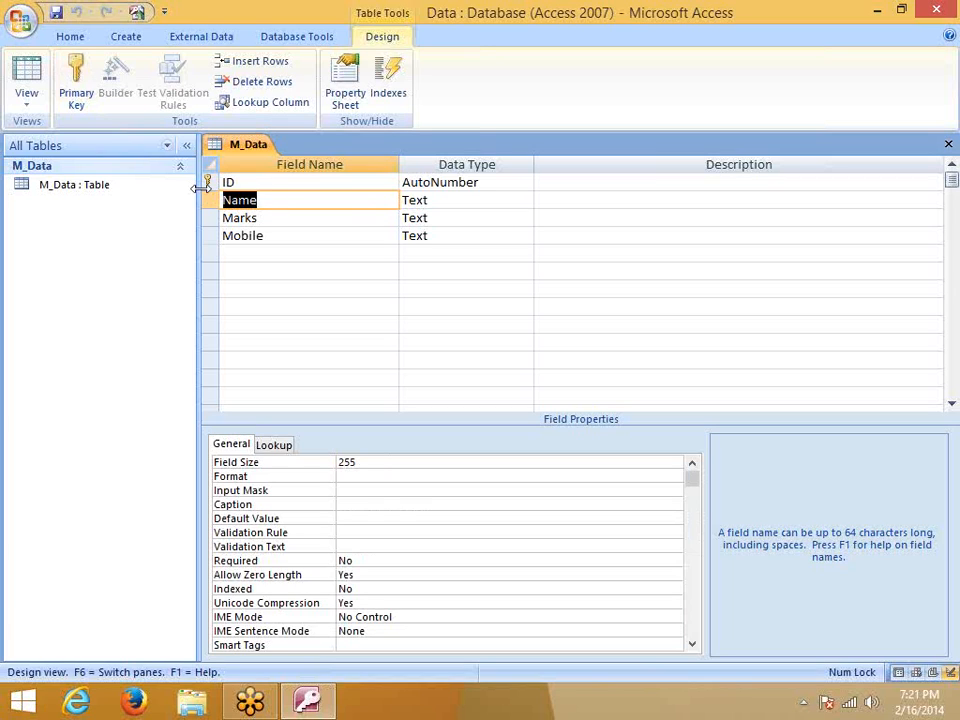
text(Mo)
key(Escape)
text(Mobile)
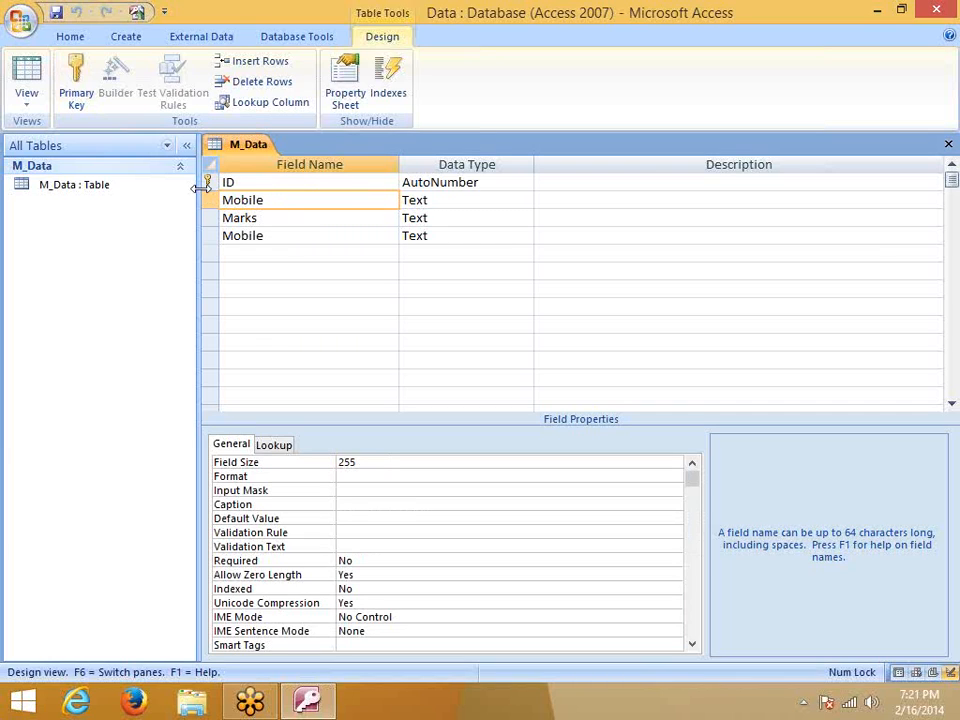
key(Escape)
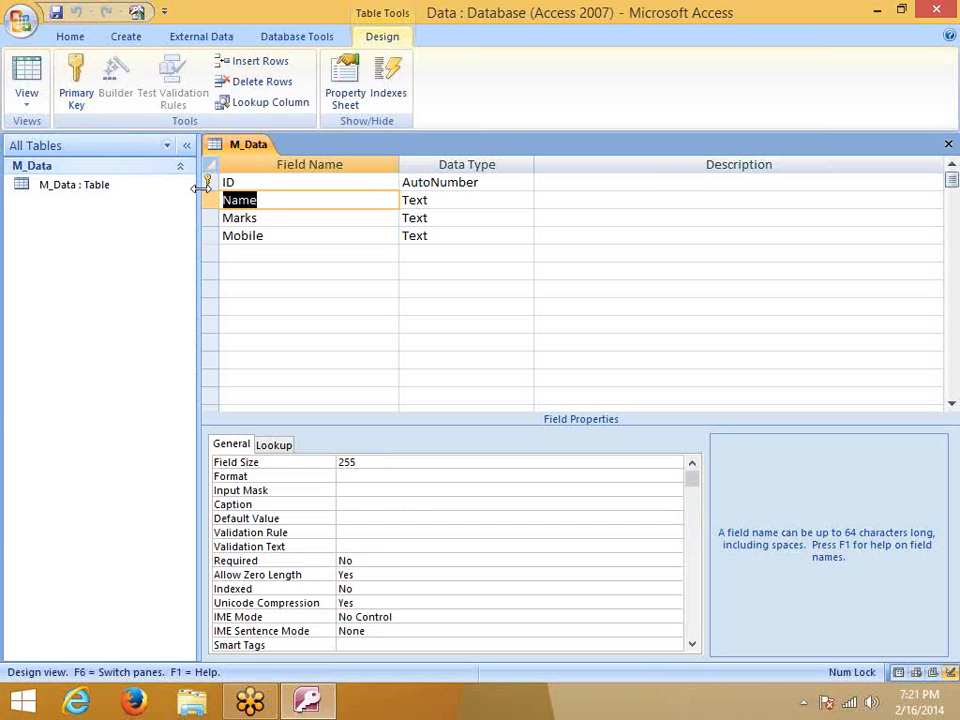
click(103, 188)
click(30, 108)
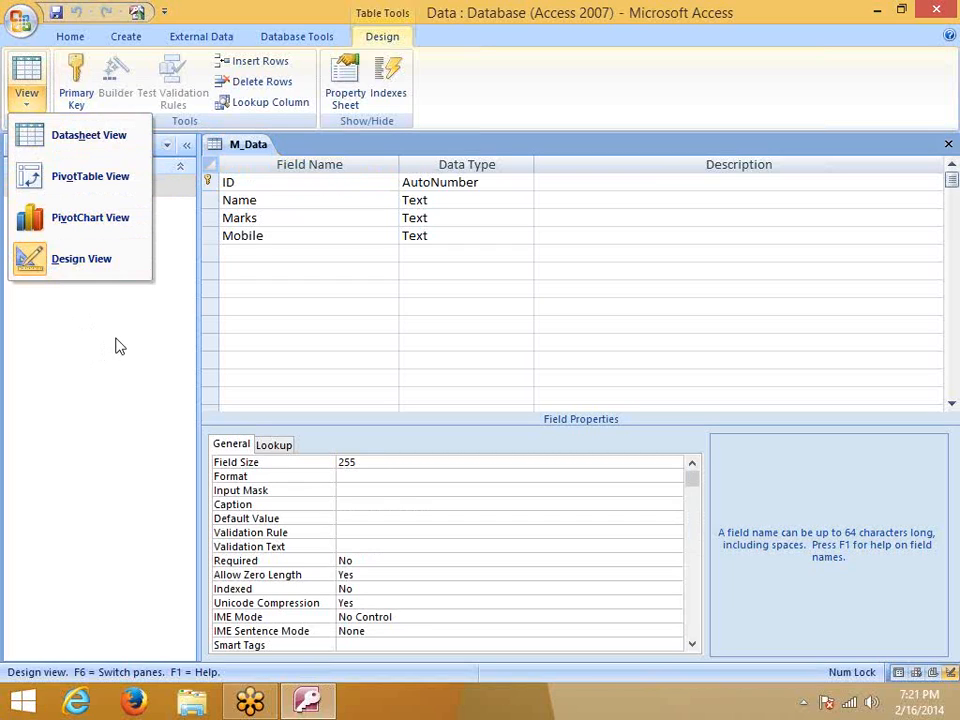
Close the M_Data design without saving its changes
click(360, 216)
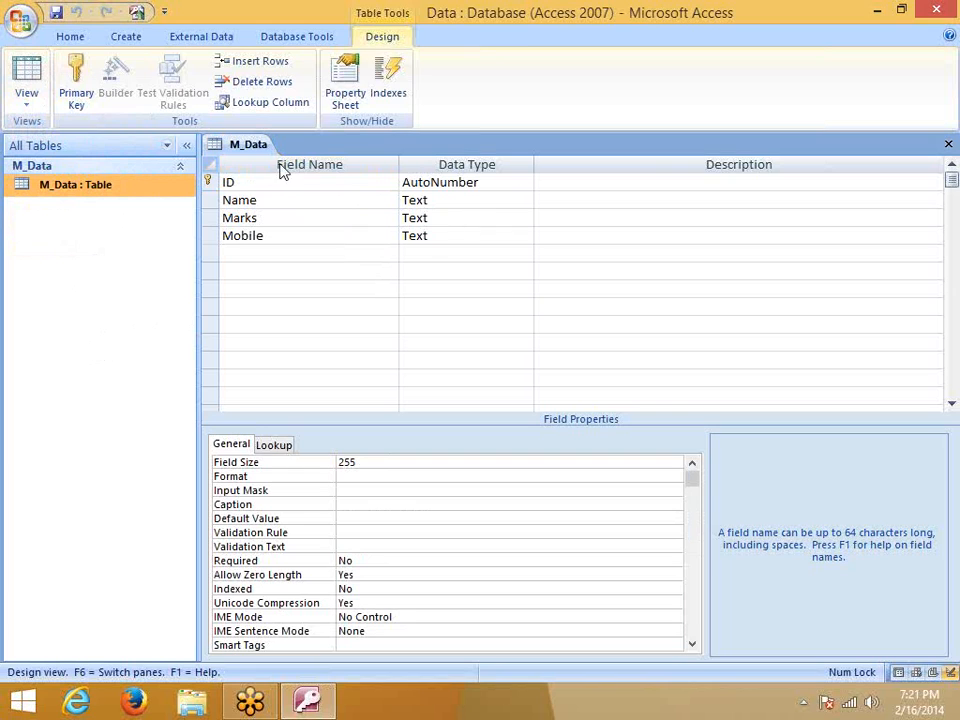
click(116, 36)
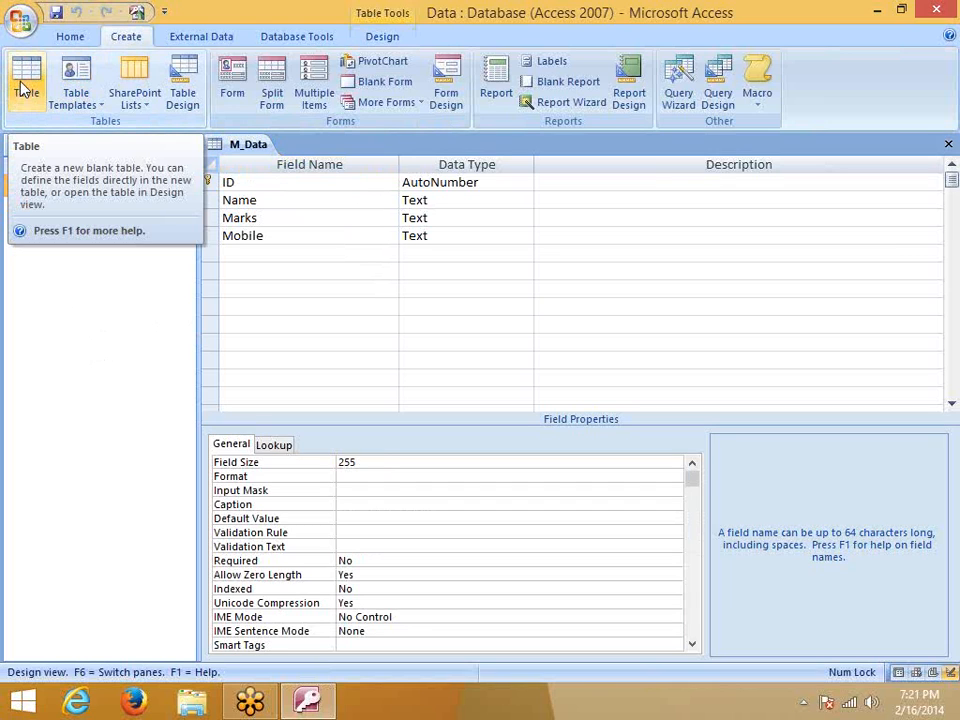
click(949, 144)
click(482, 398)
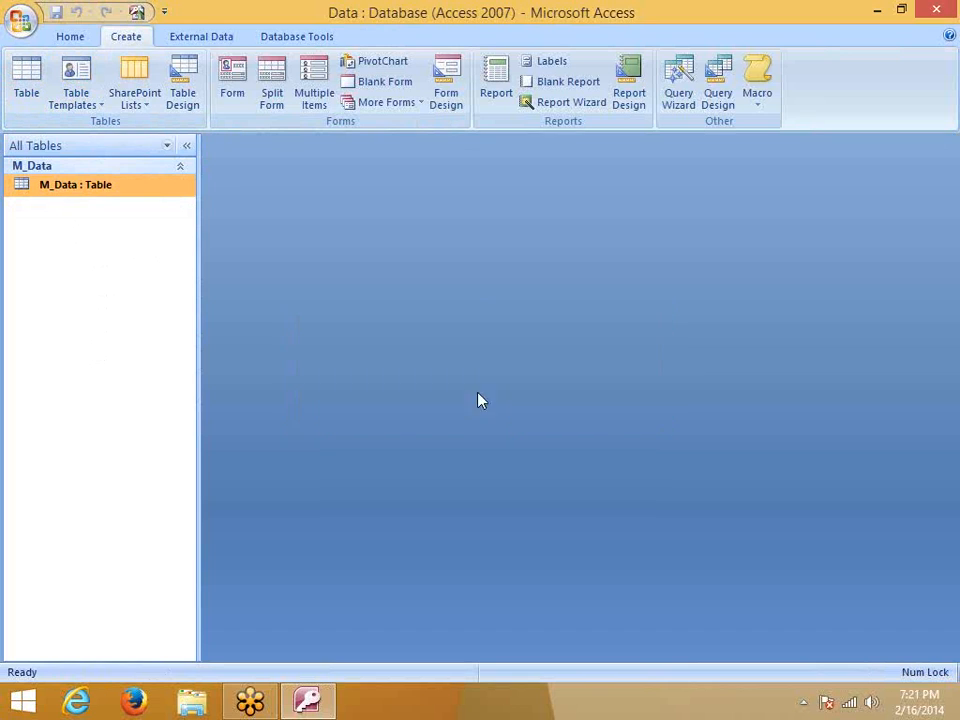
Delete the M_Data table and create a new blank table
right_click(99, 189)
mouse_move(170, 268)
click(160, 352)
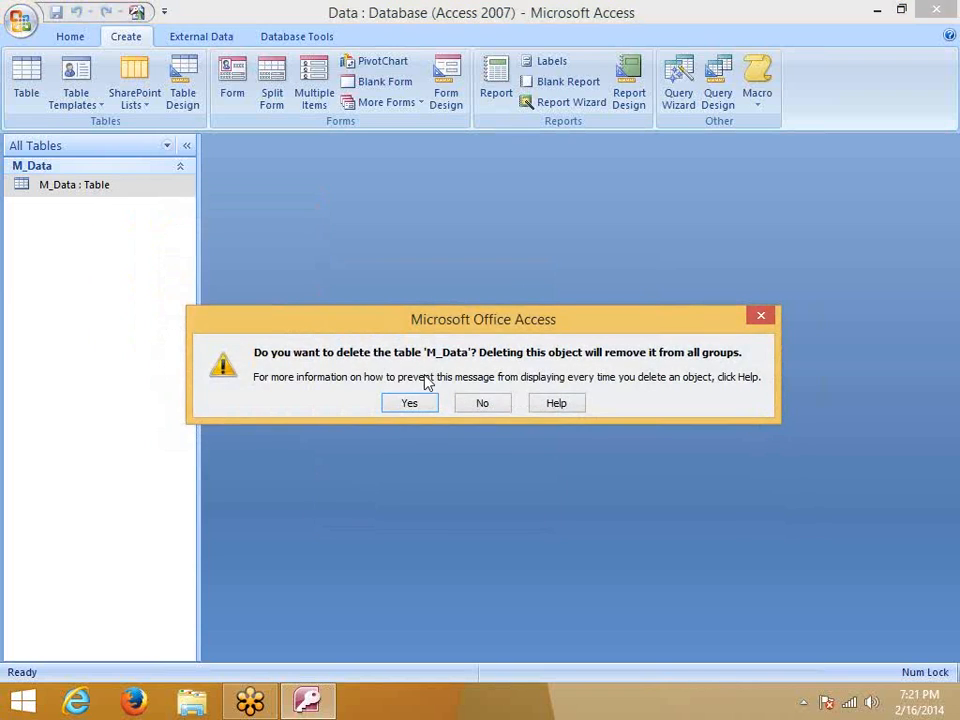
click(412, 403)
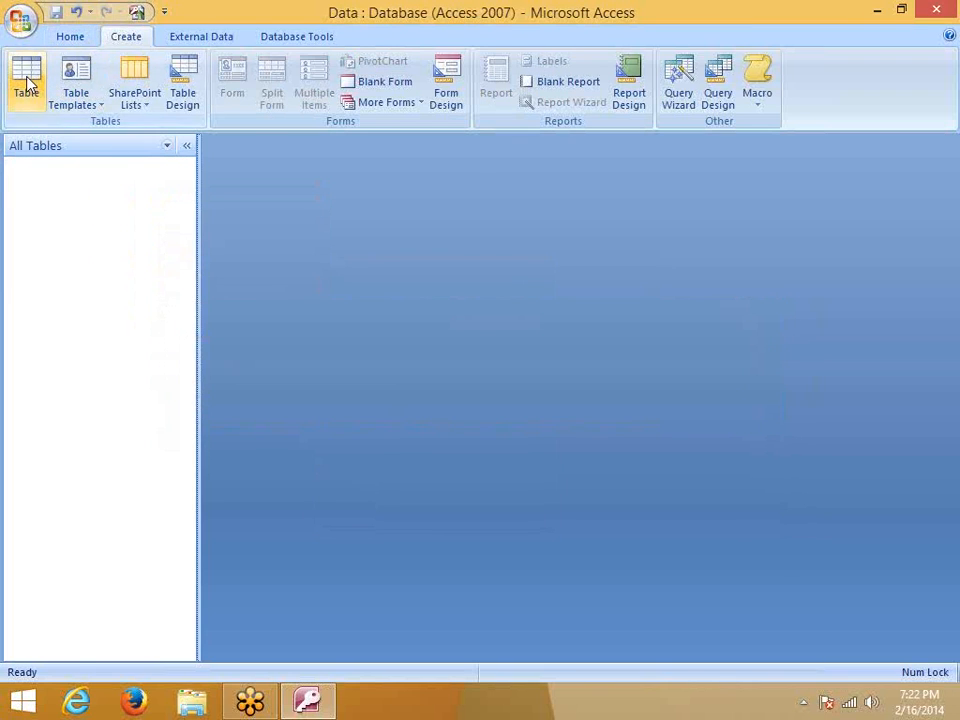
click(27, 88)
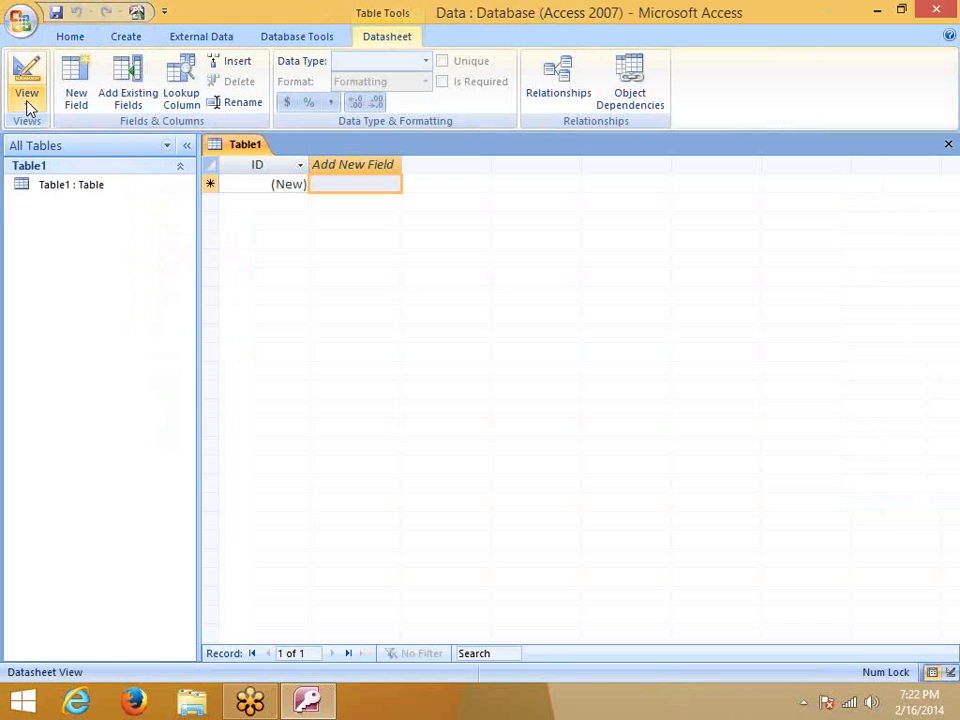
Save the new table as M_Data in Design View and add a Mobile field below ID
click(27, 106)
click(71, 182)
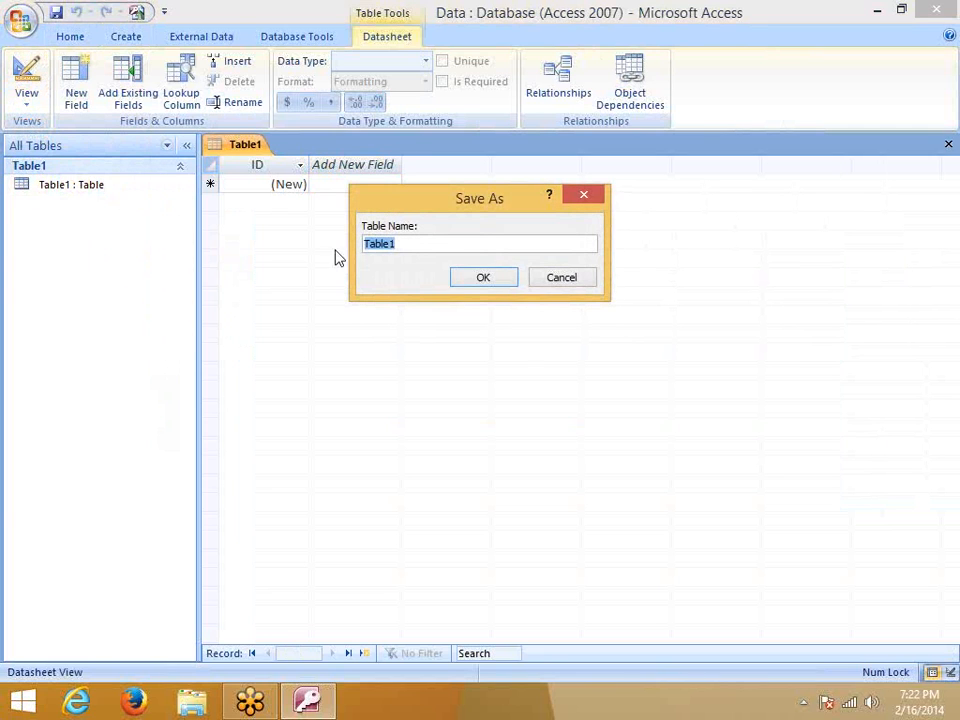
text(M_Data)
click(494, 281)
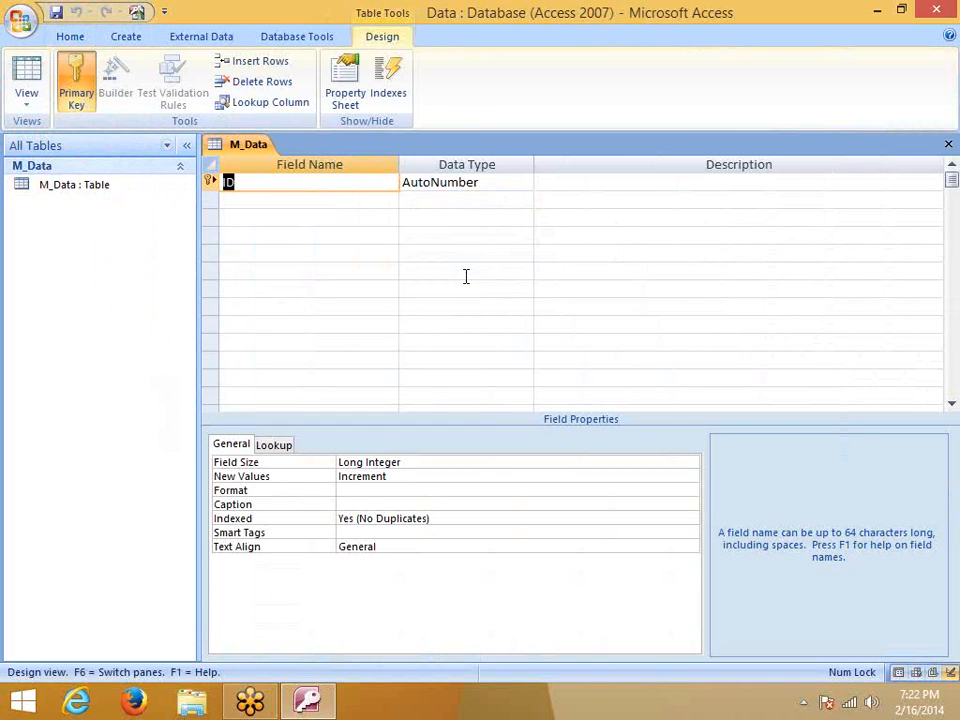
key(Tab)
key(Tab)
key(Tab)
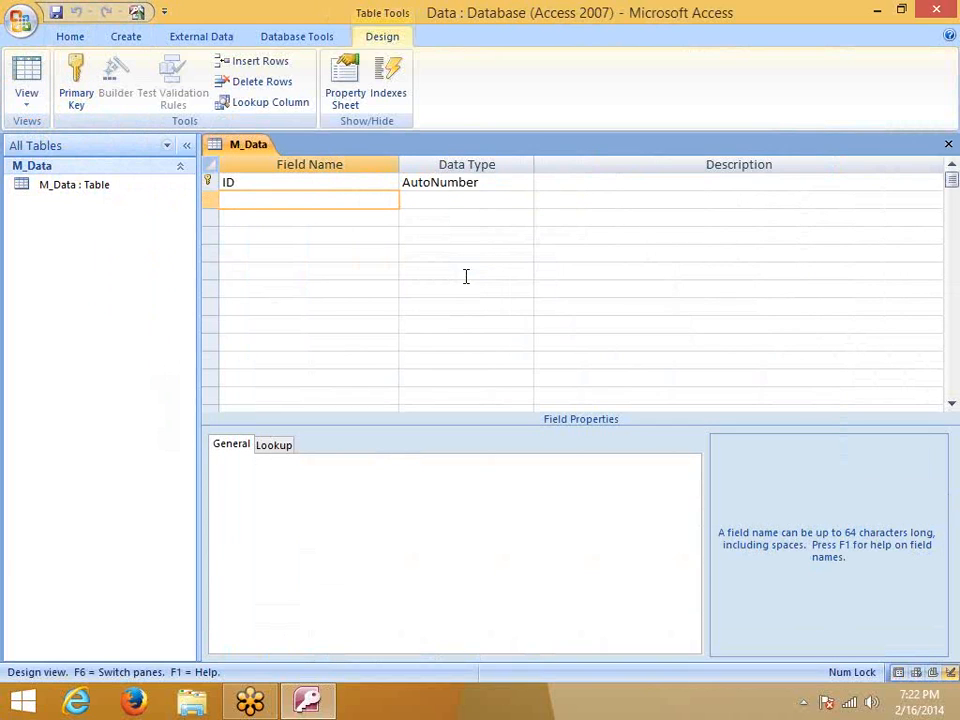
text(Mobile)
key(Tab)
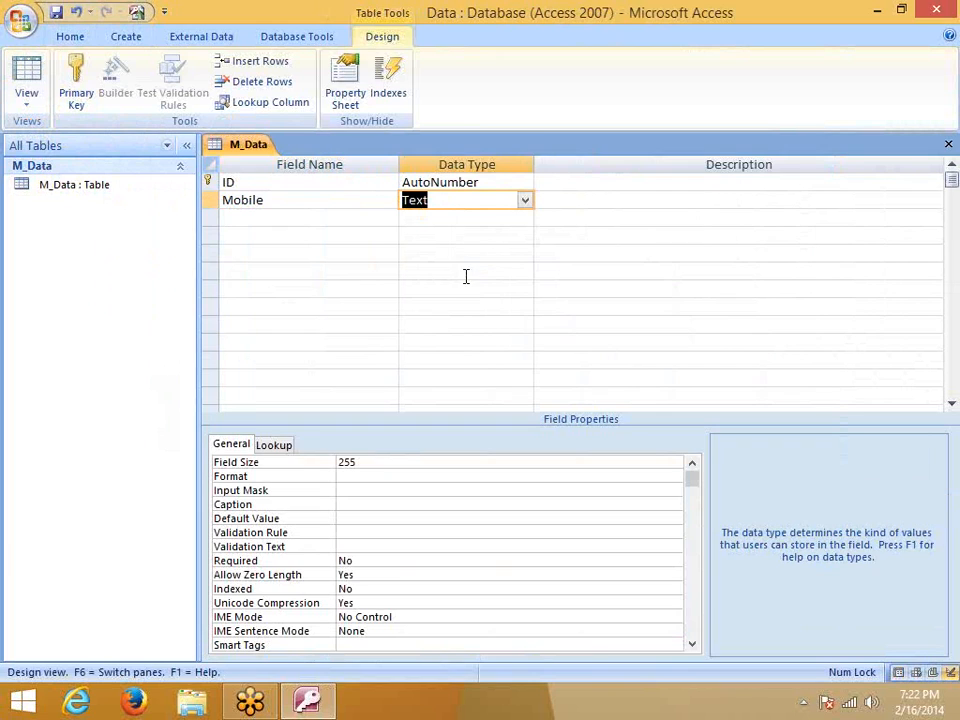
Set the Mobile field's data type to Number and open its Field Size choices
click(525, 202)
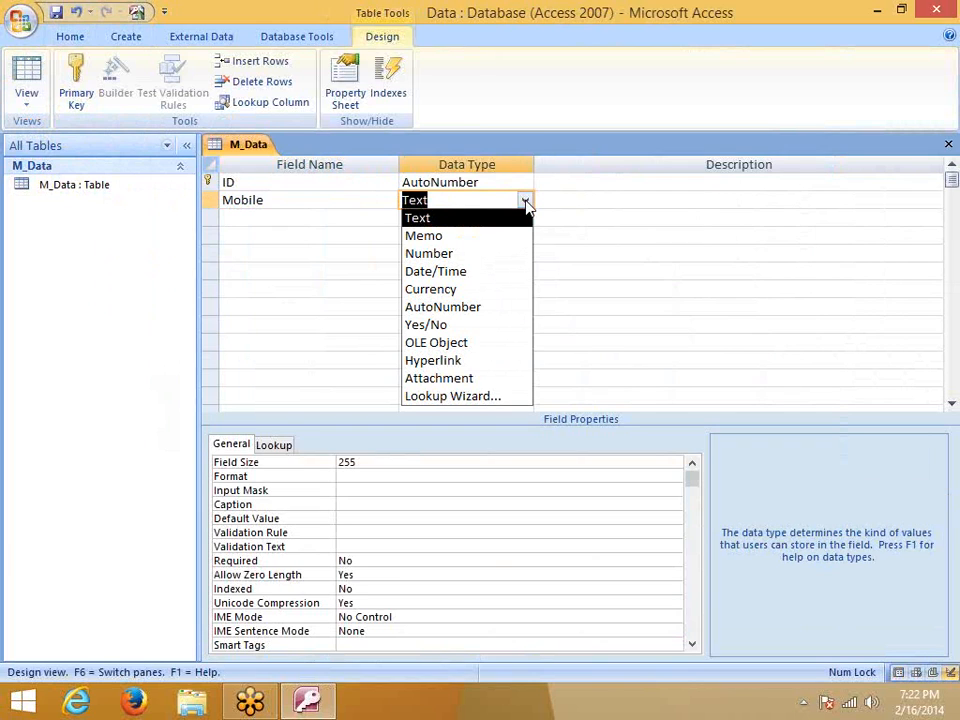
click(492, 262)
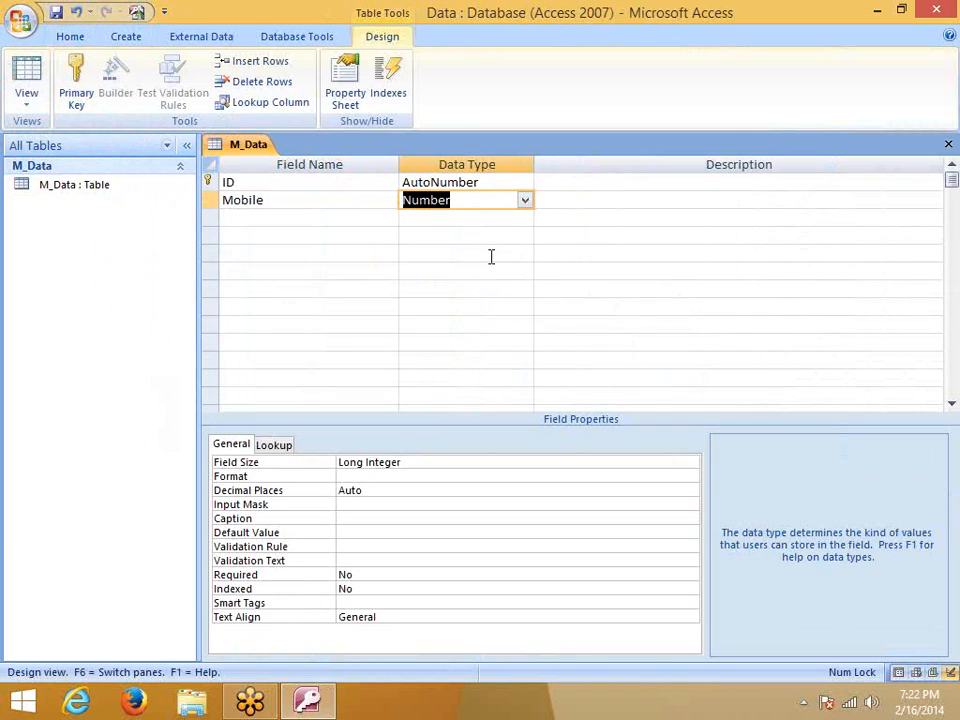
click(395, 461)
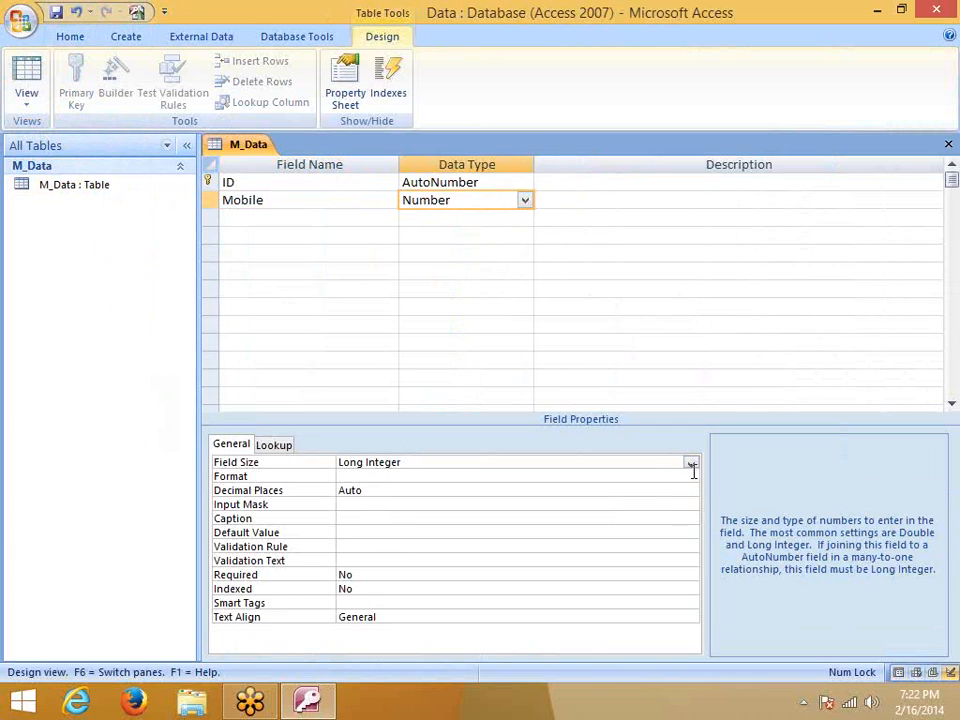
click(527, 201)
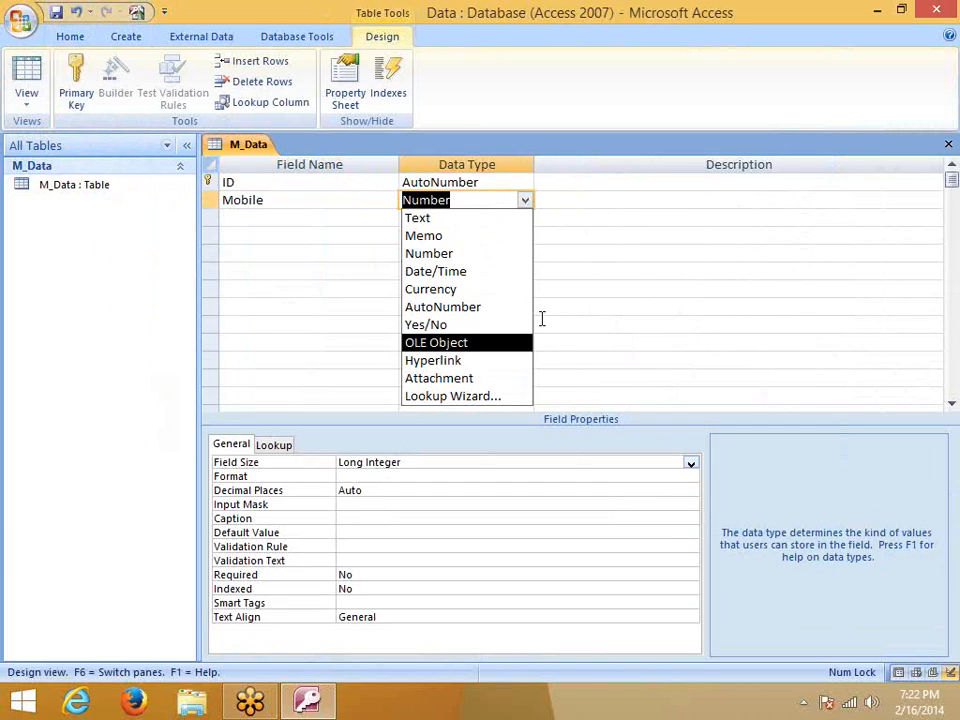
click(653, 454)
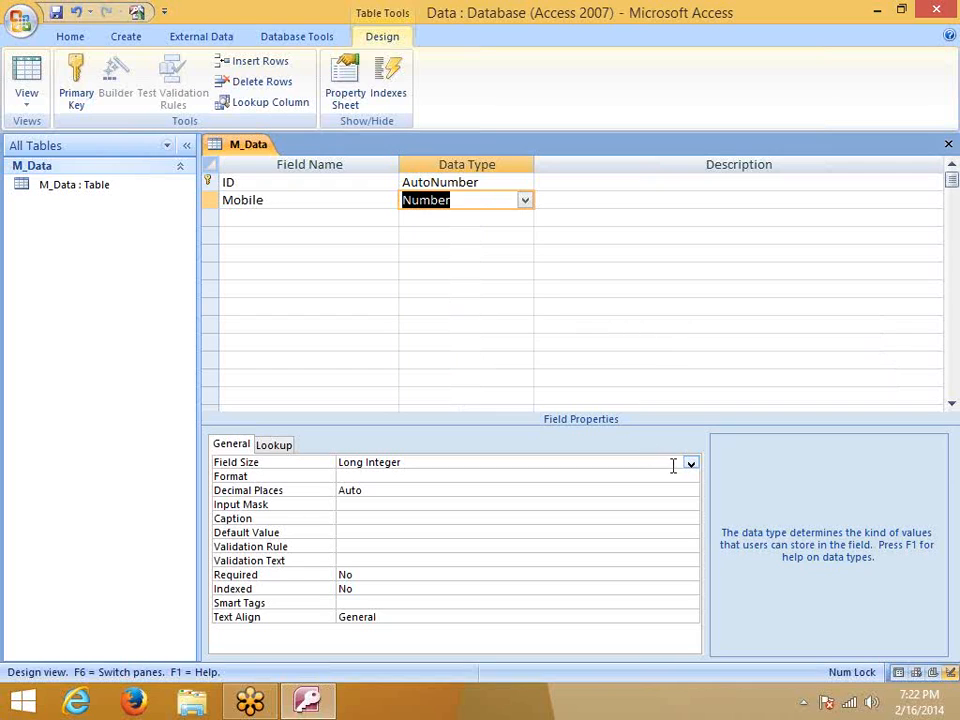
click(690, 463)
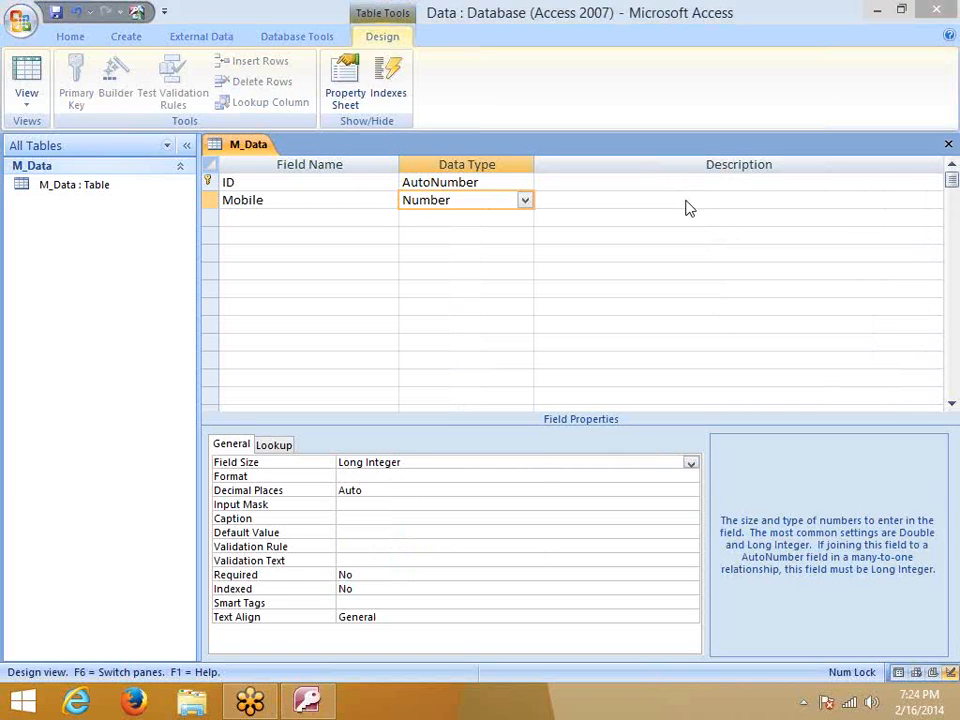
Recheck Mobile's Field Size options, then reopen its data type list
click(524, 200)
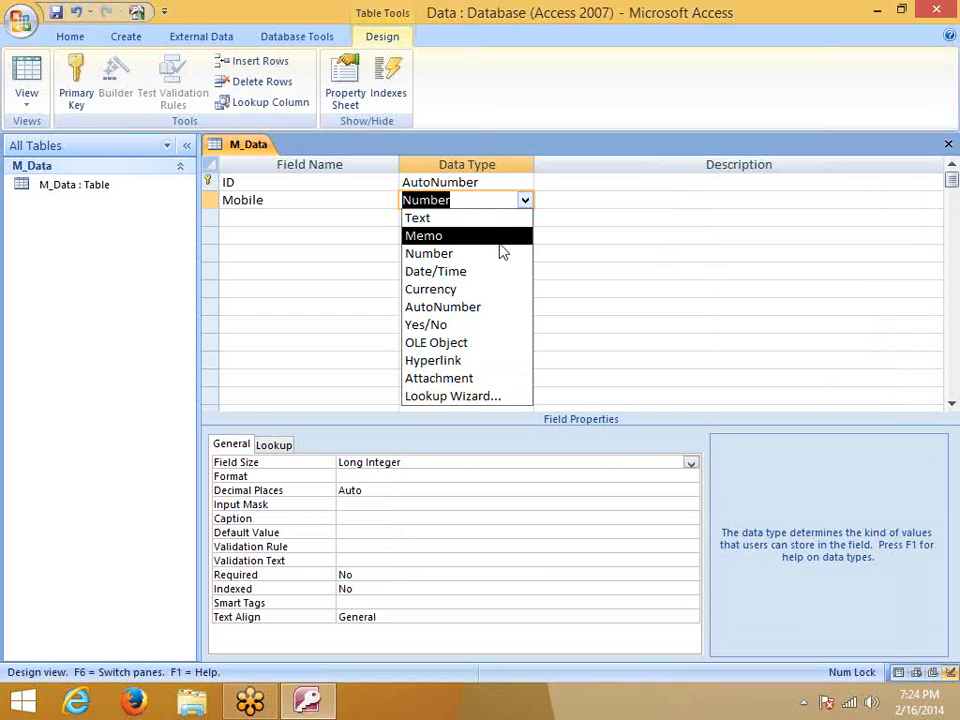
click(480, 459)
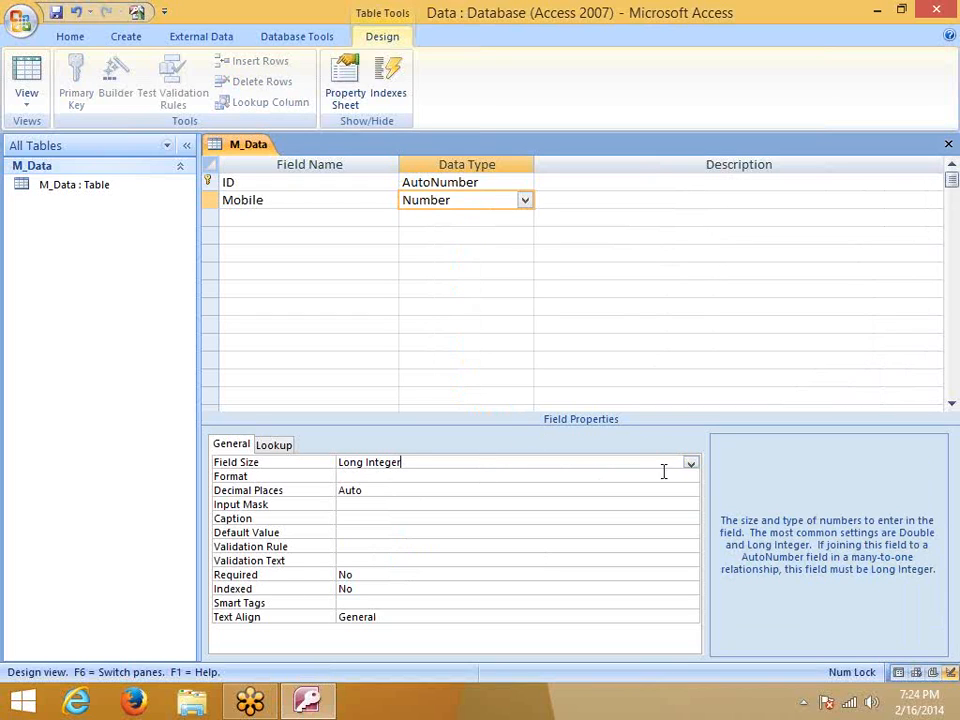
click(690, 465)
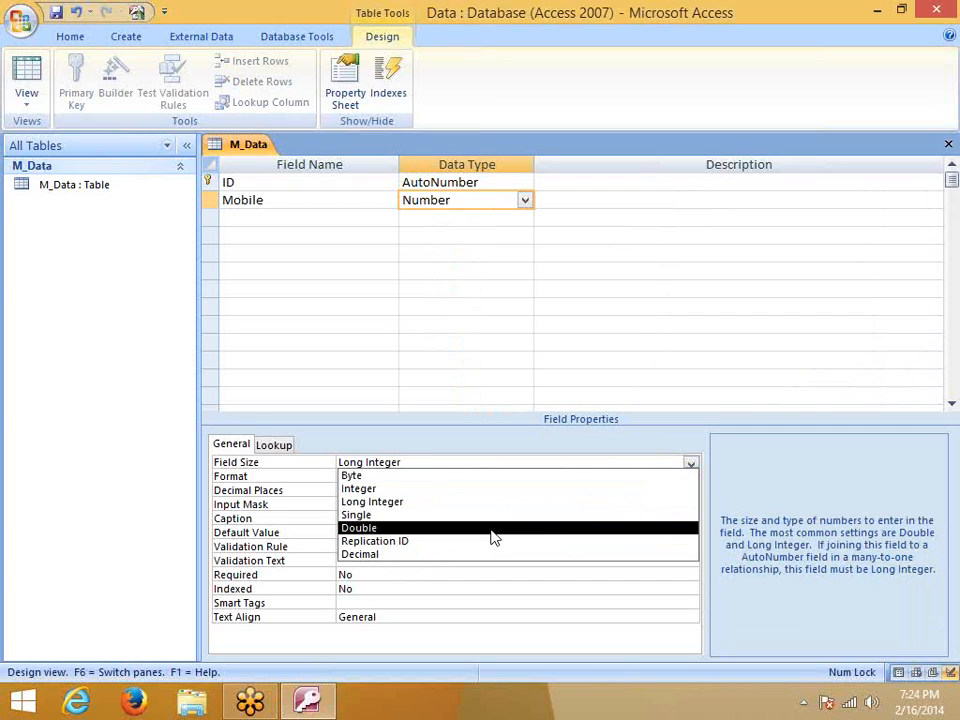
click(484, 204)
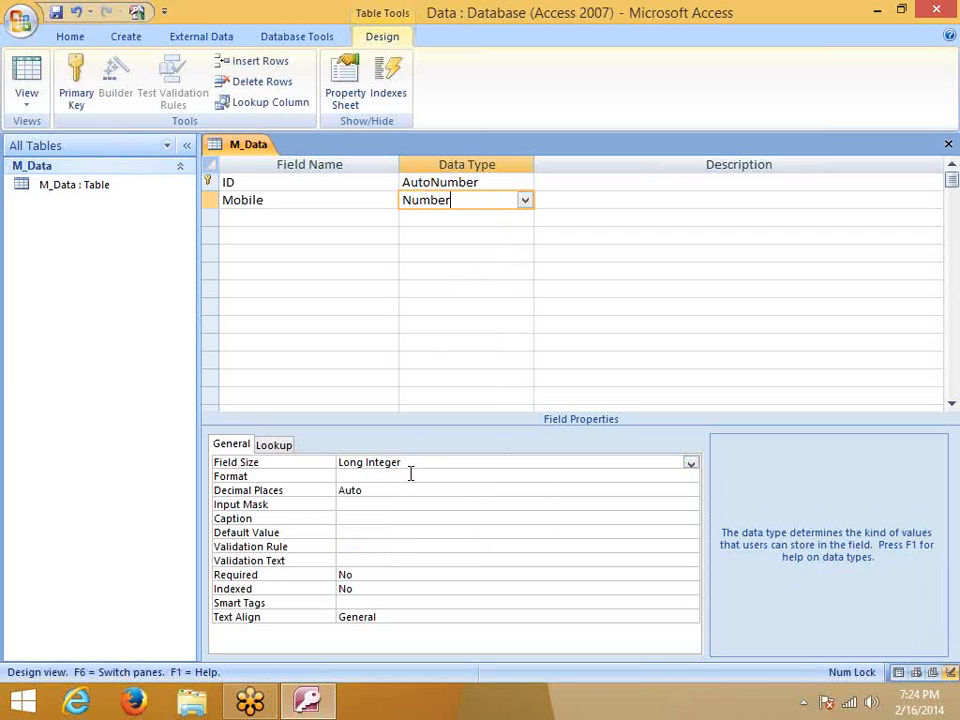
click(456, 271)
click(467, 201)
click(525, 201)
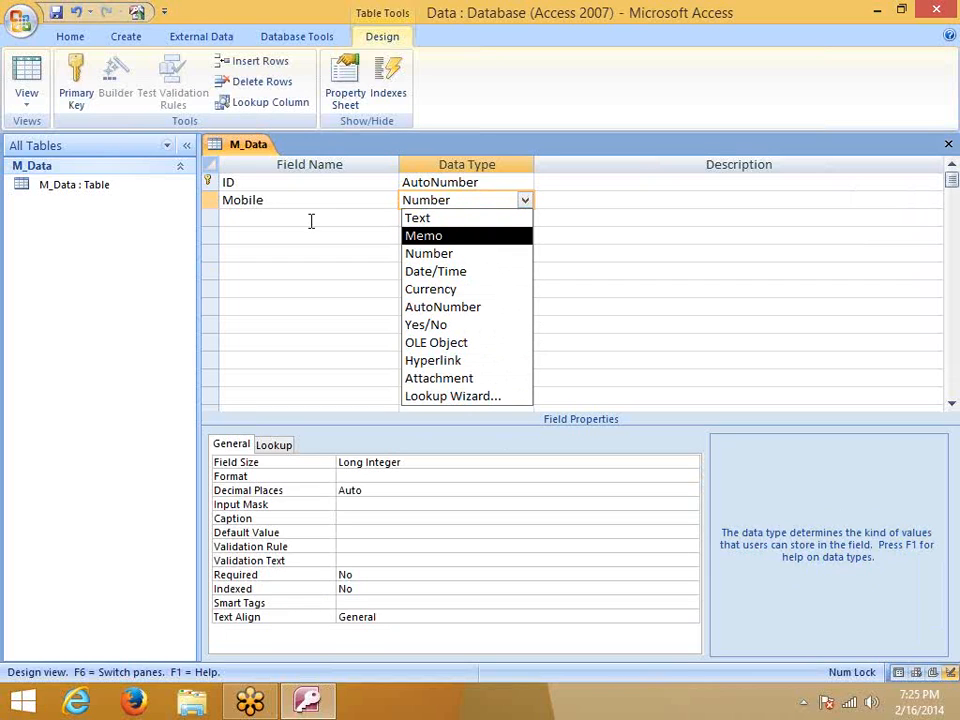
Change Mobile to Text and replace its Field Size 255 with 10
click(446, 219)
click(332, 461)
click(364, 463)
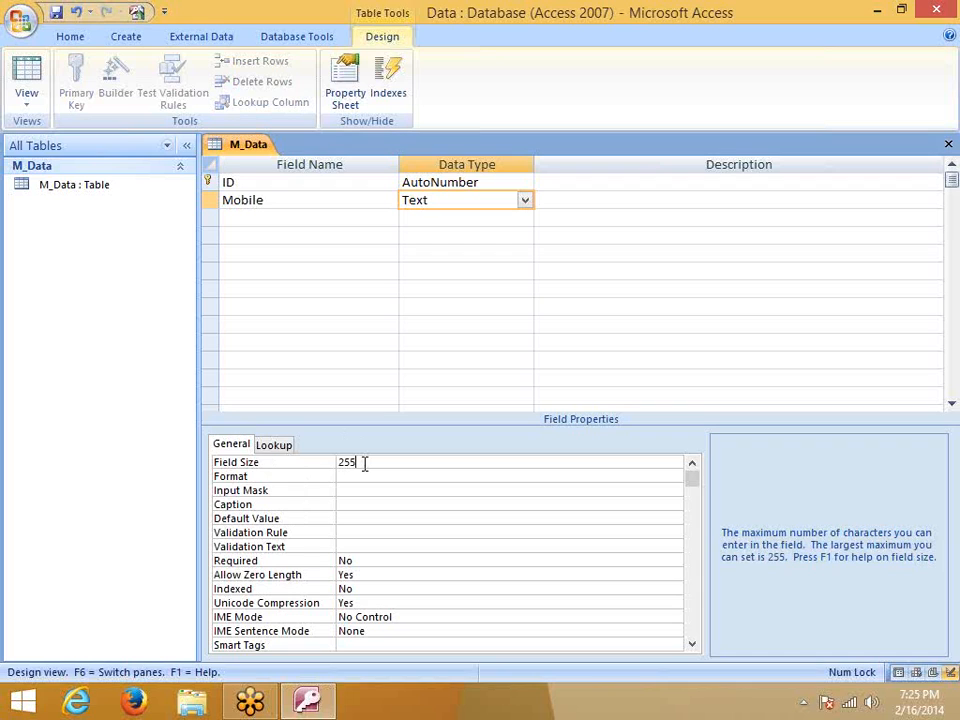
click(333, 462)
text(10)
click(414, 217)
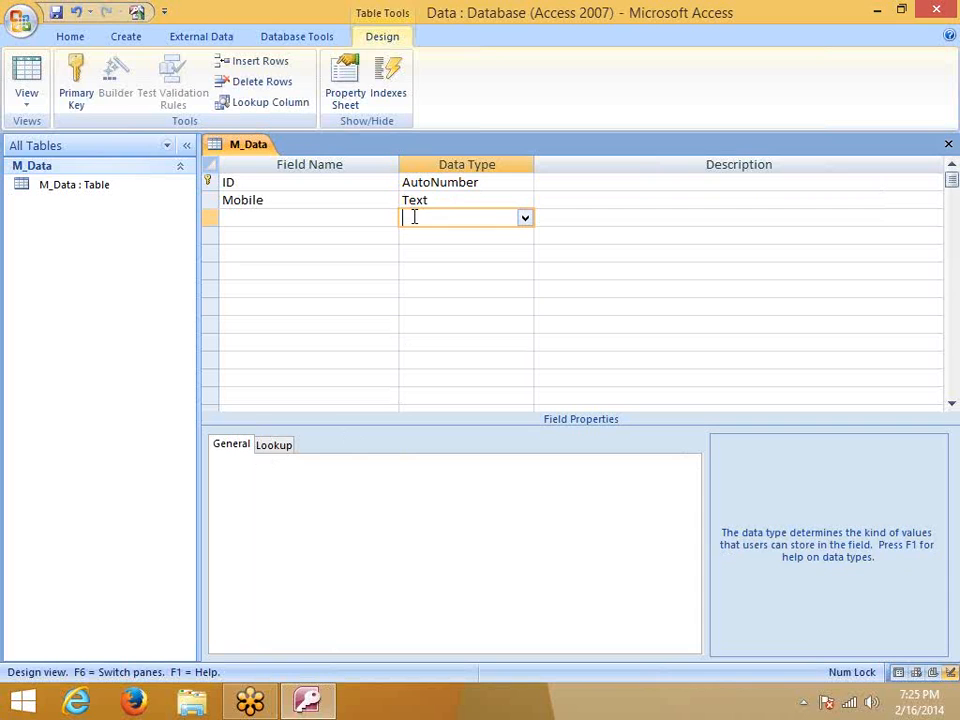
Add Text fields Name, Address, Area and City, dismissing the reserved-word warning for Name
click(307, 226)
text(Name)
key(Tab)
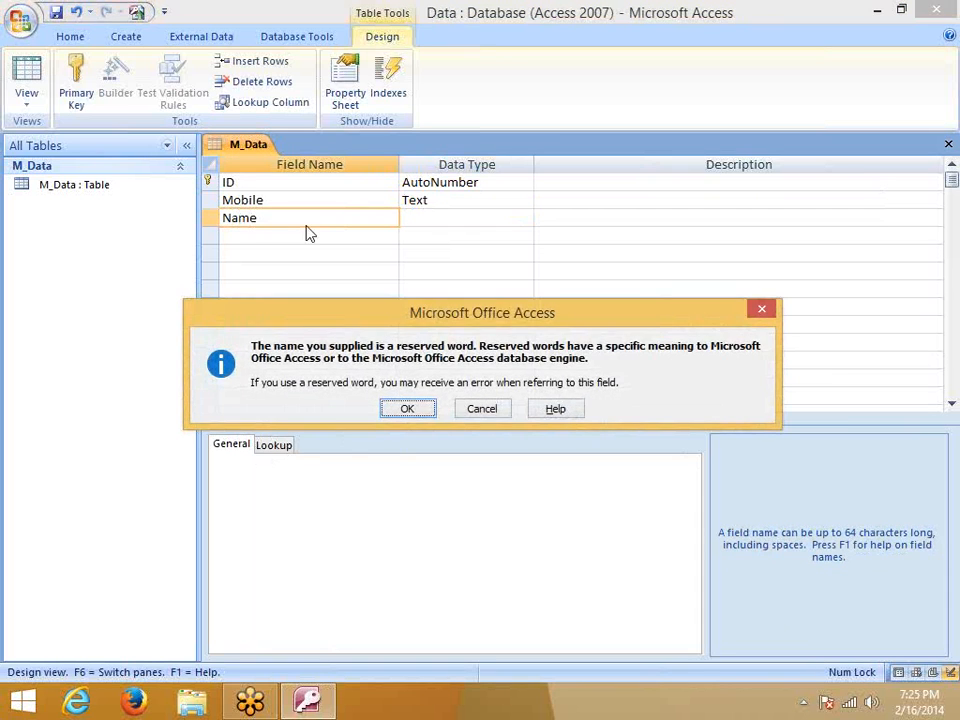
key(Return)
click(307, 226)
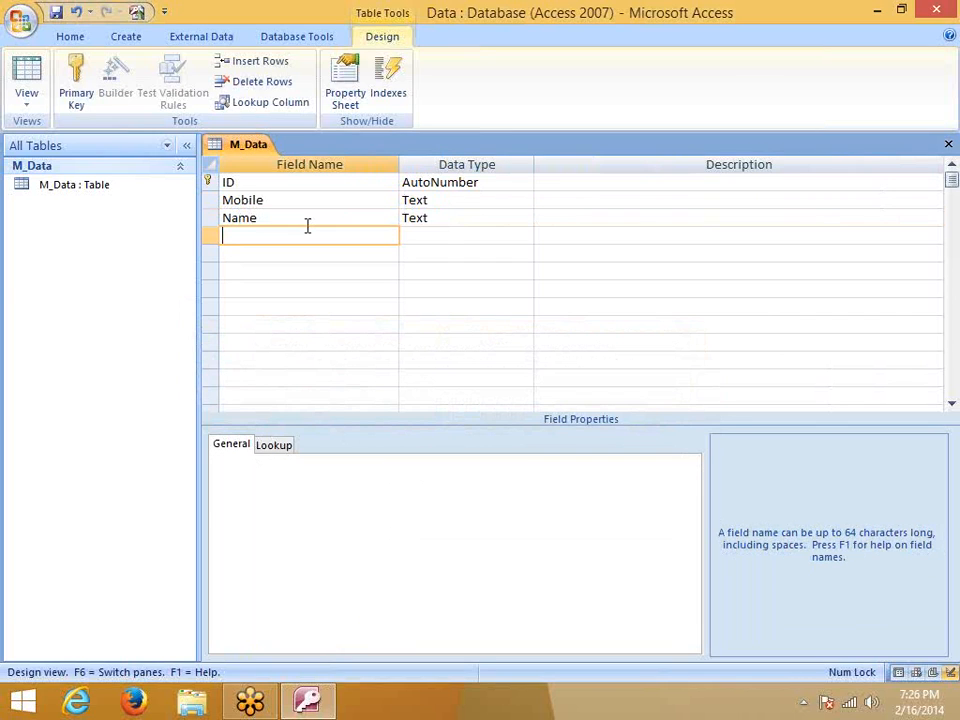
text(Address)
key(Tab)
key(Tab)
key(Tab)
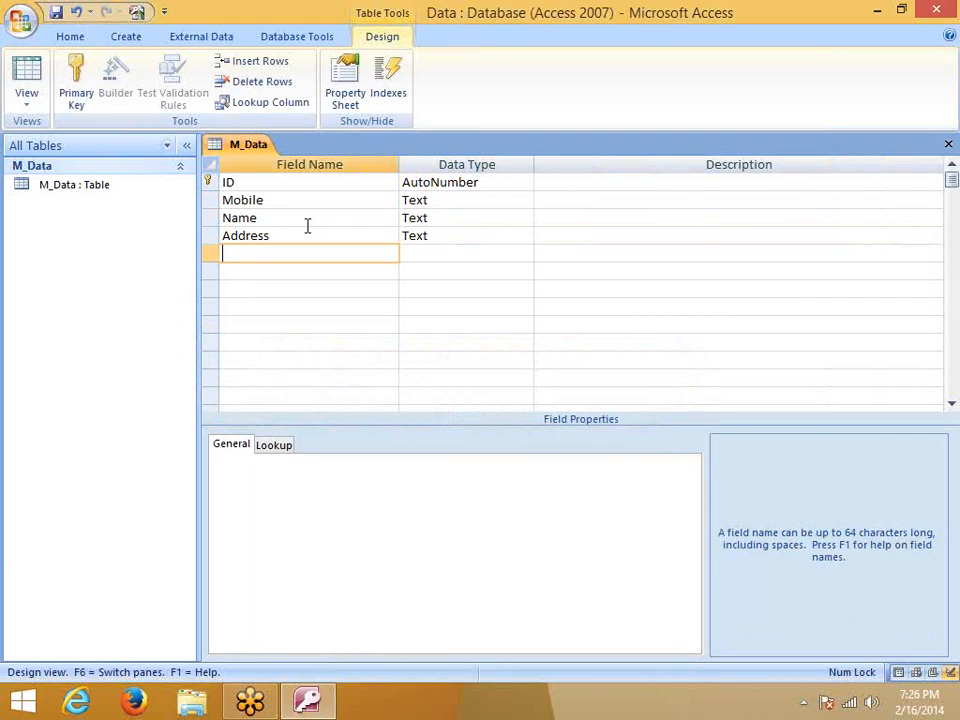
text(Area)
key(Tab)
key(Tab)
key(Tab)
text(Ci)
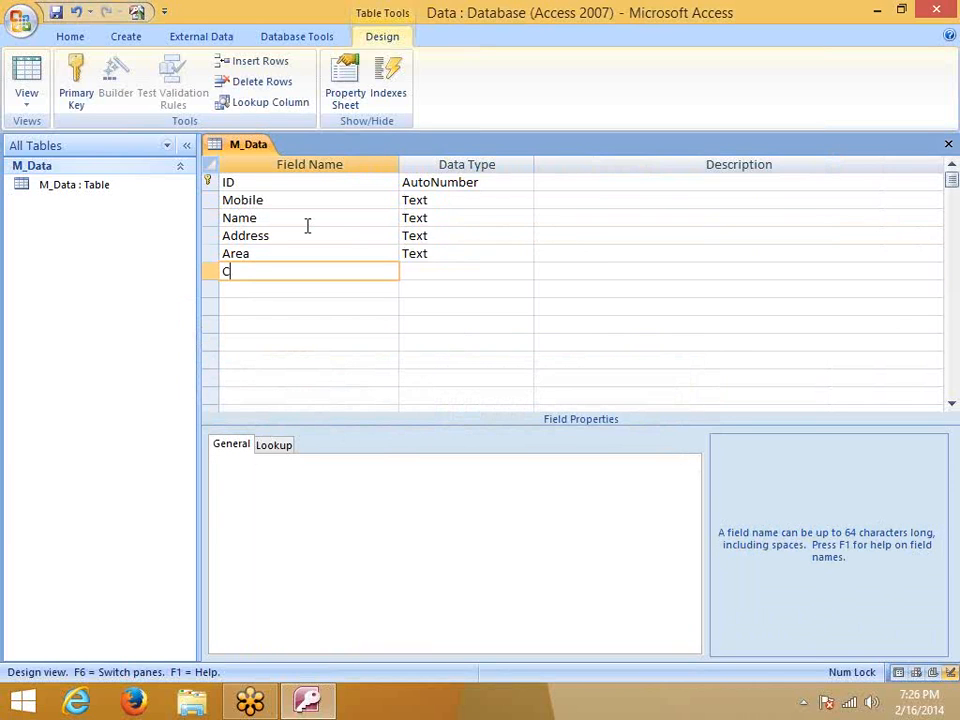
text(ty)
key(Tab)
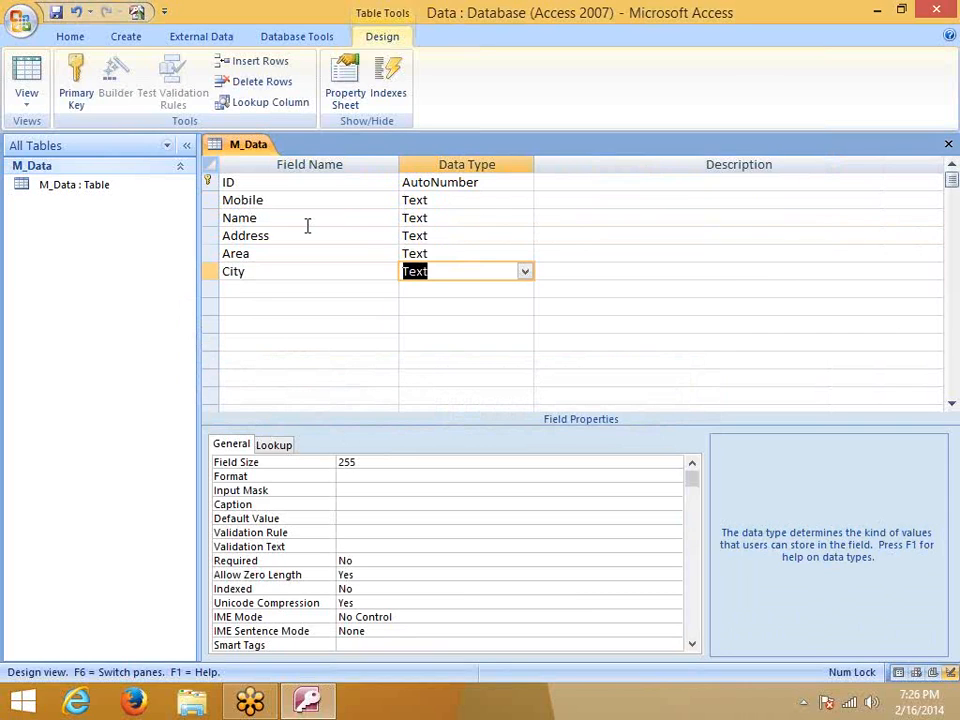
Start the Lookup Wizard from City's data type, choosing to type in the lookup values yourself
click(525, 272)
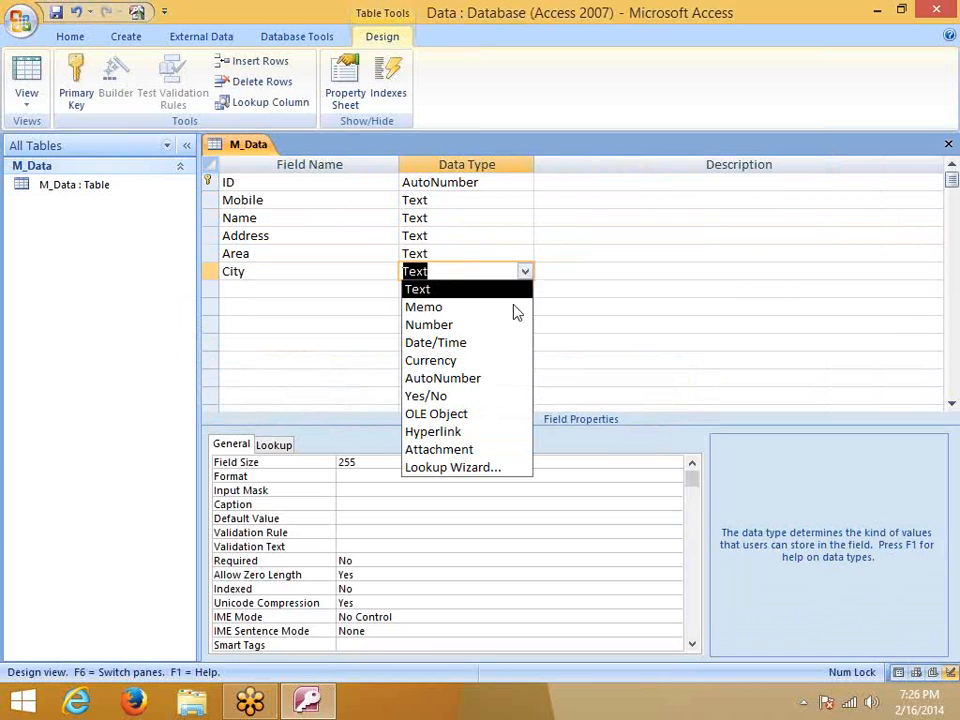
click(467, 468)
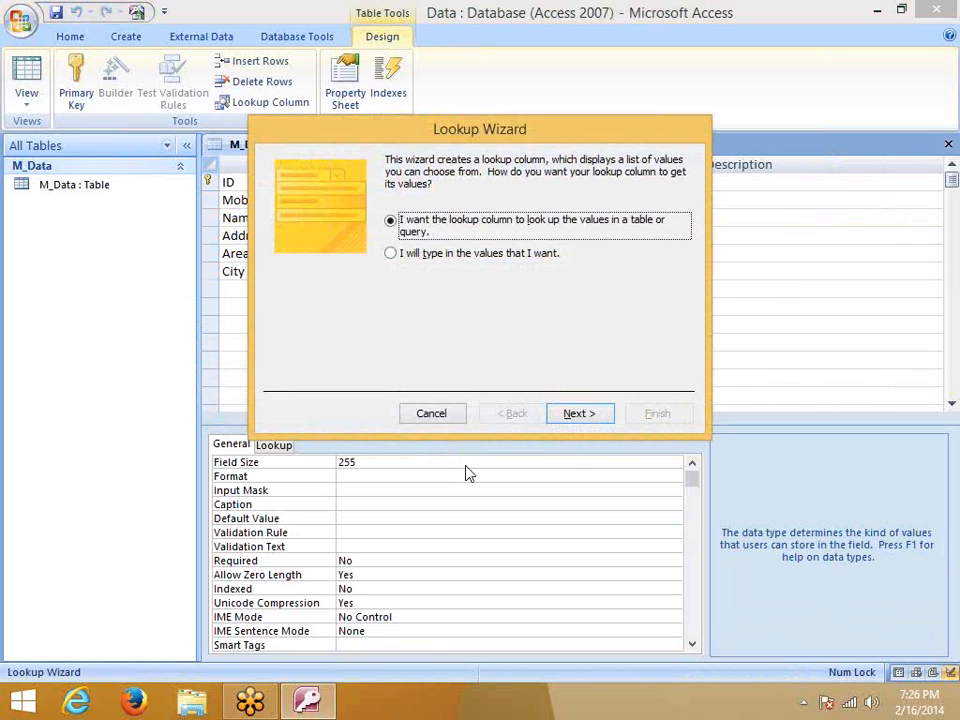
drag(446, 133, 506, 88)
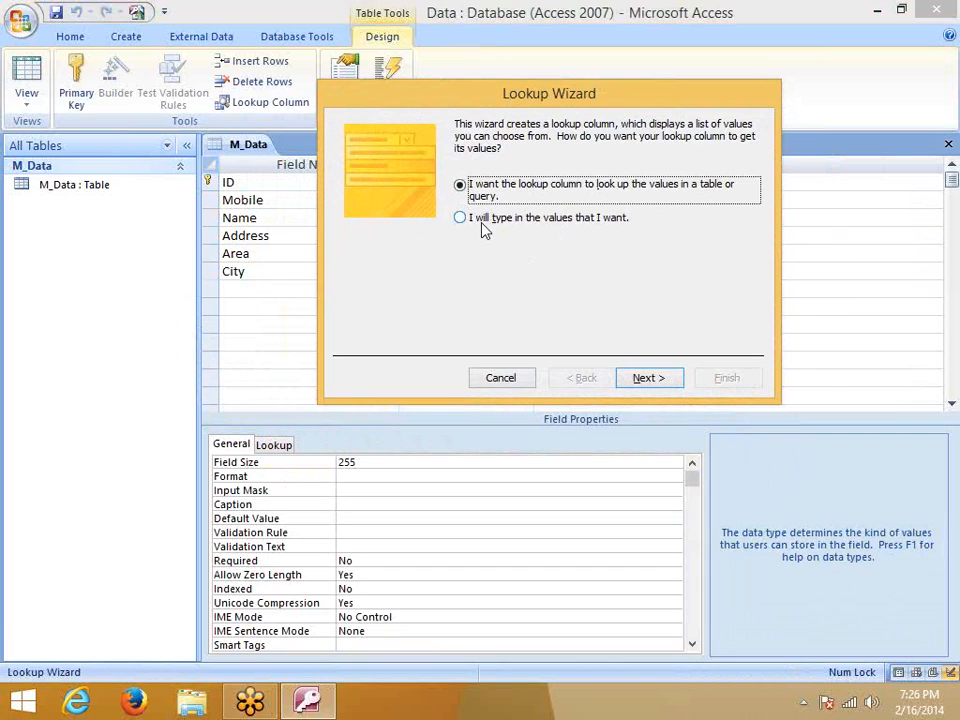
click(484, 220)
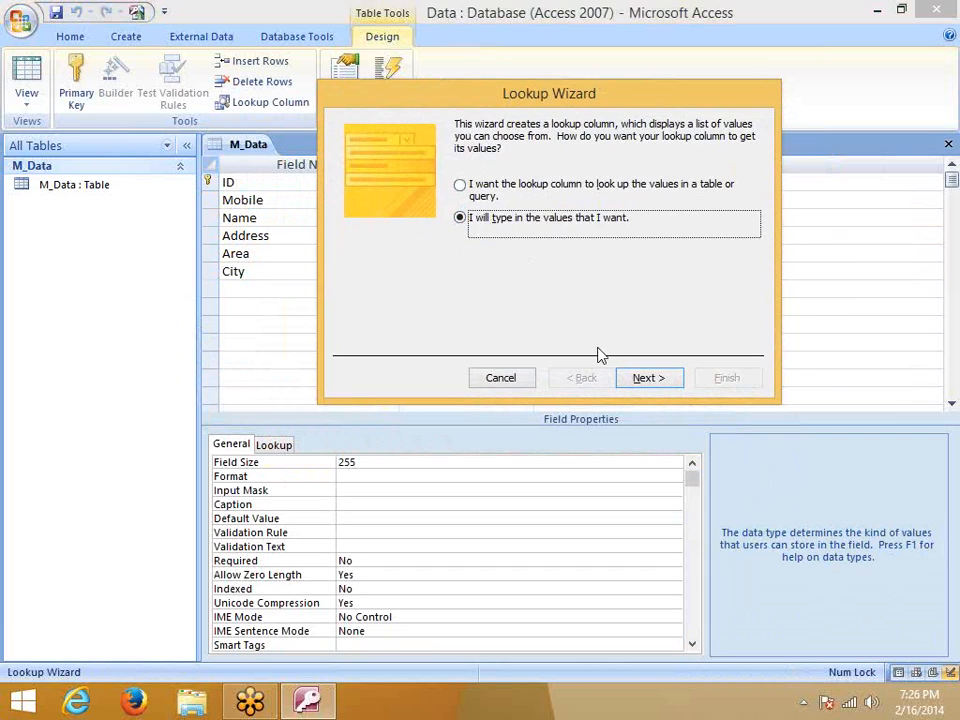
click(659, 380)
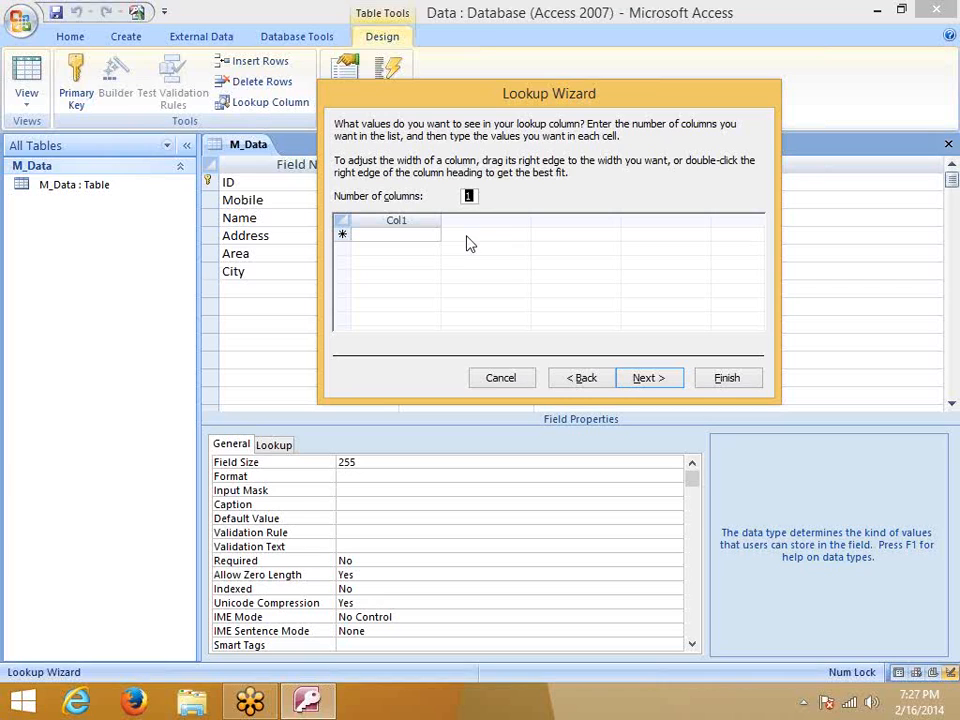
Enter Delhi, Noida, Kanpur and Jaipur as City's lookup values
click(378, 233)
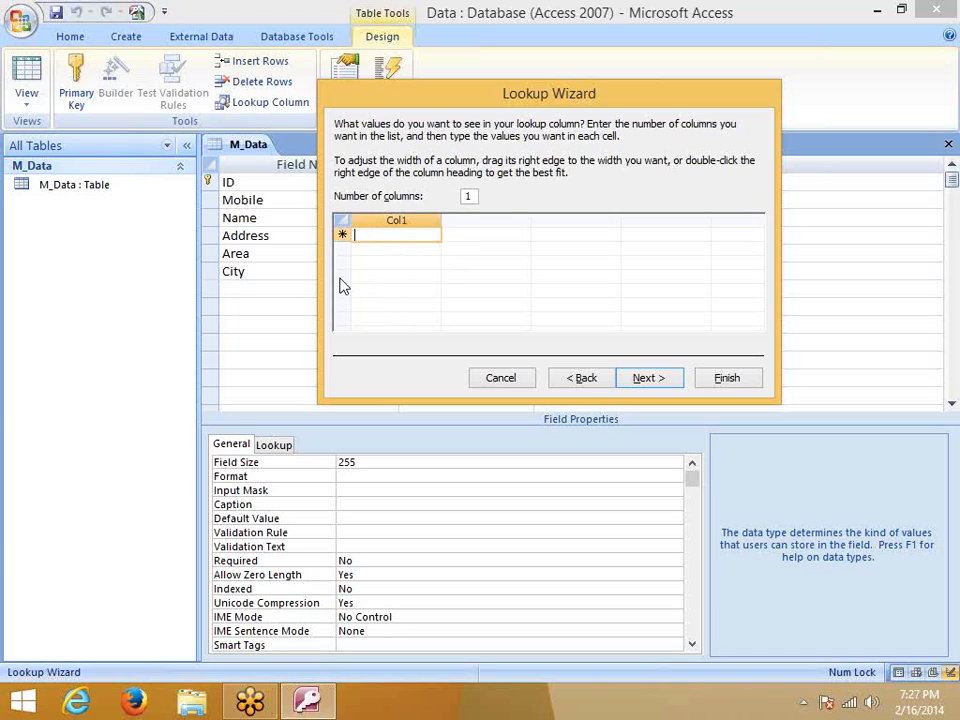
text(City)
key(BackSpace)
key(BackSpace)
key(BackSpace)
key(BackSpace)
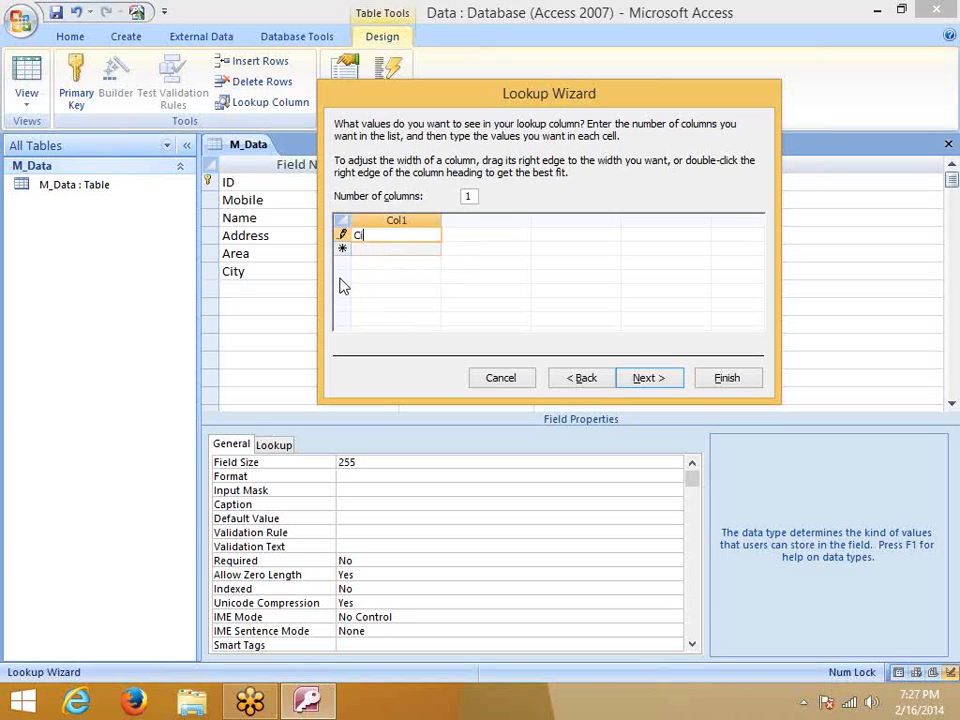
text(Delhi)
key(Return)
text(Noida)
key(Return)
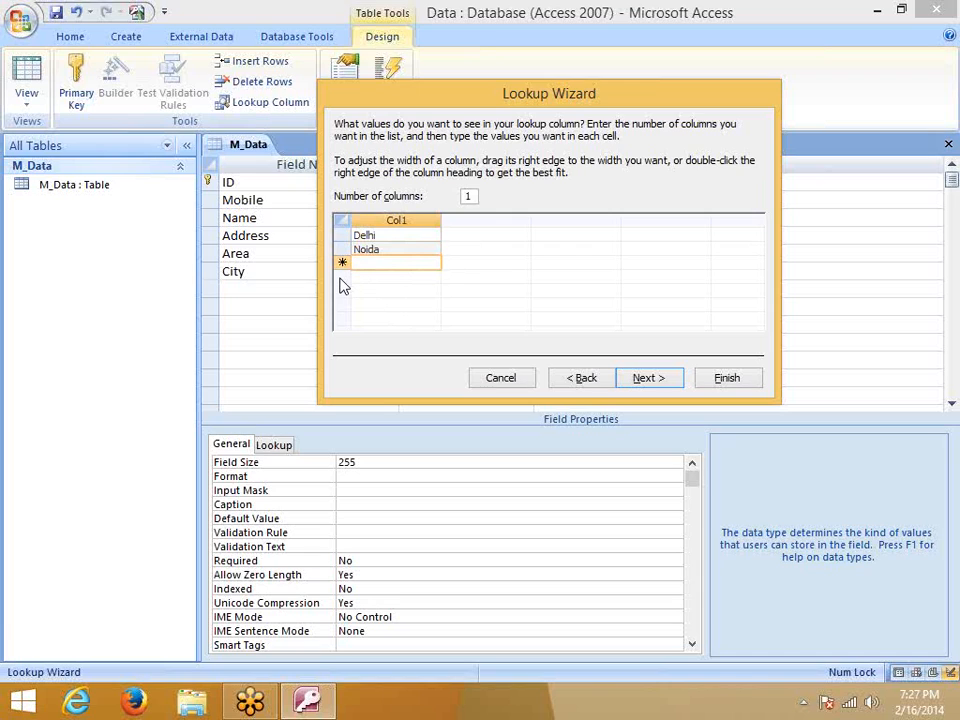
text(Kanpur)
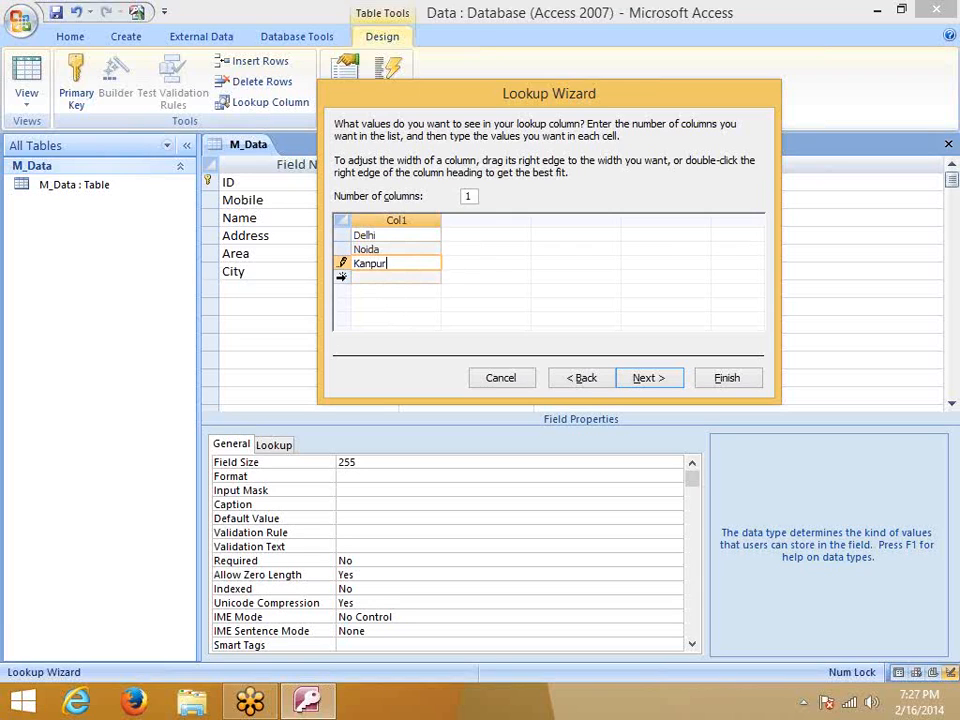
key(Return)
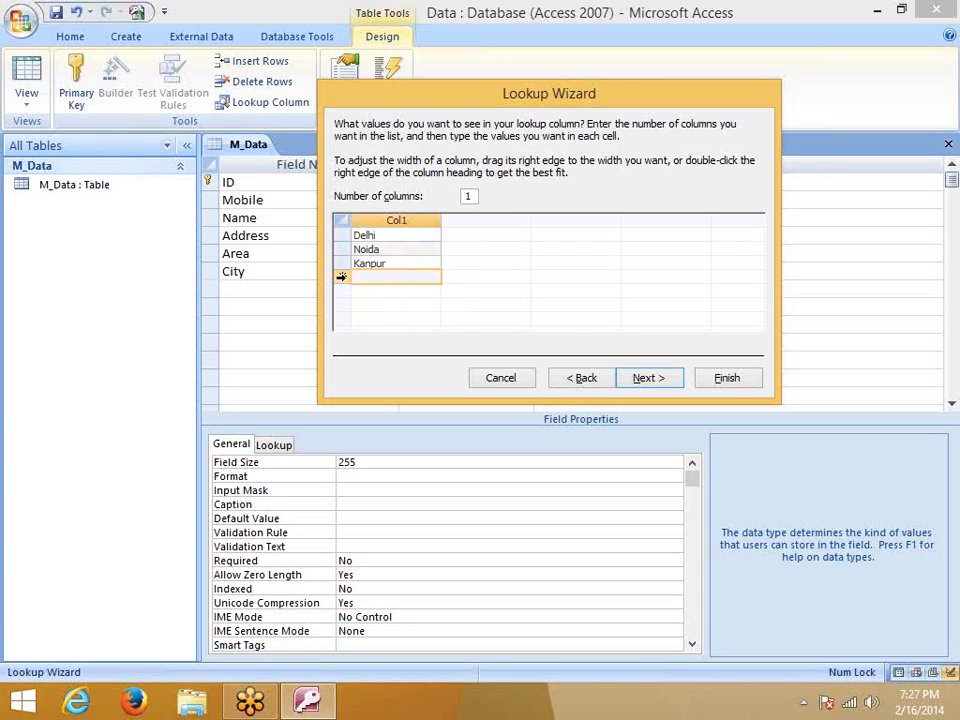
text(Jaipur)
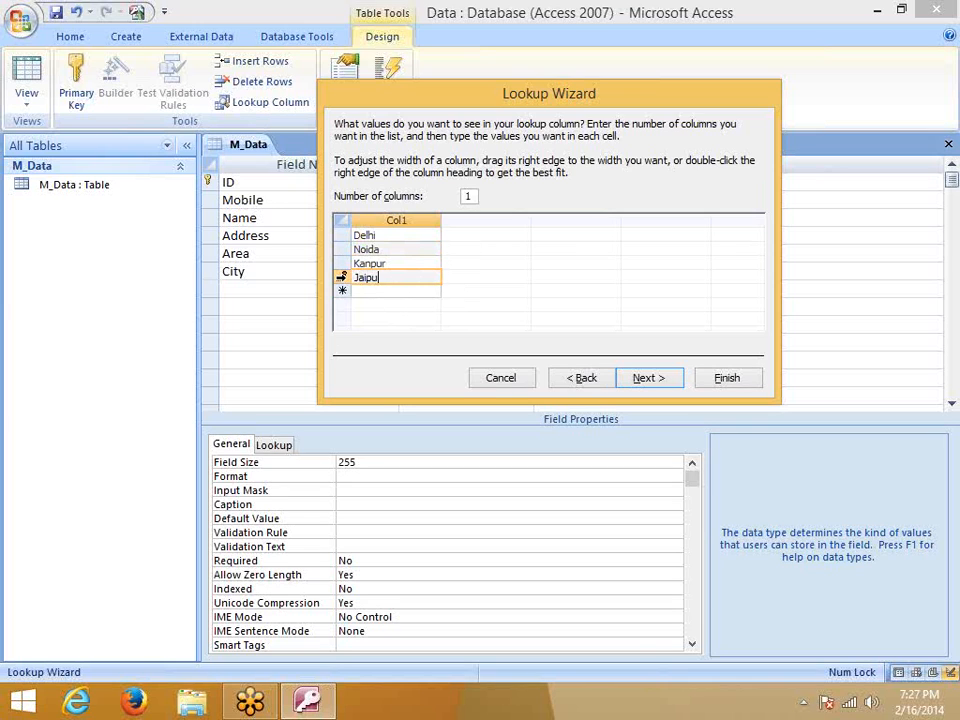
key(alt+n)
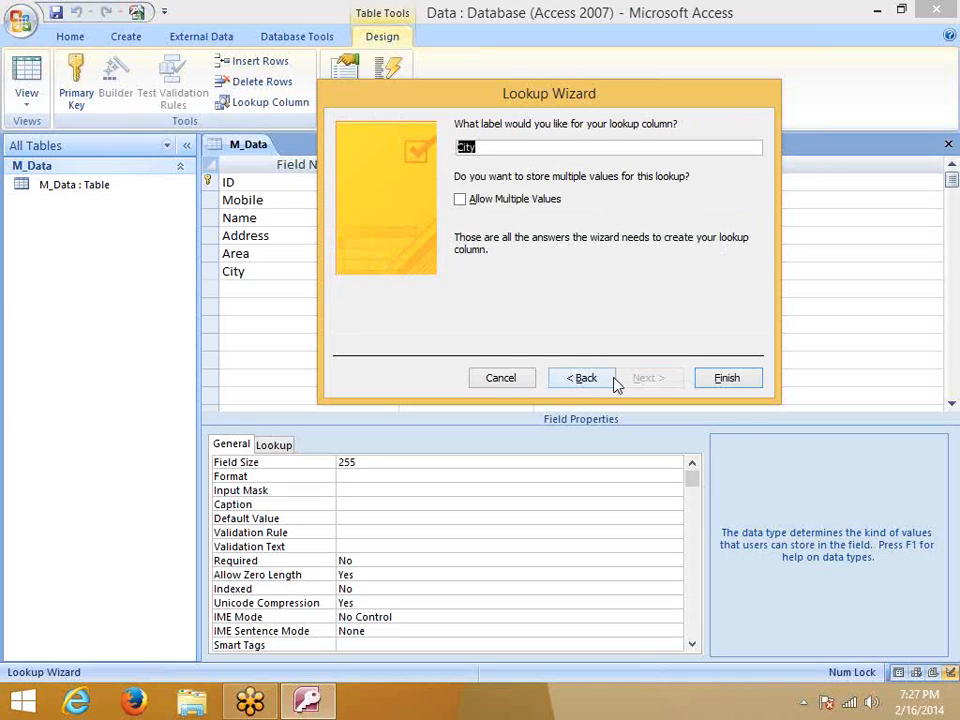
Add Pune and Patna to the list and finish the City lookup
click(613, 380)
click(389, 292)
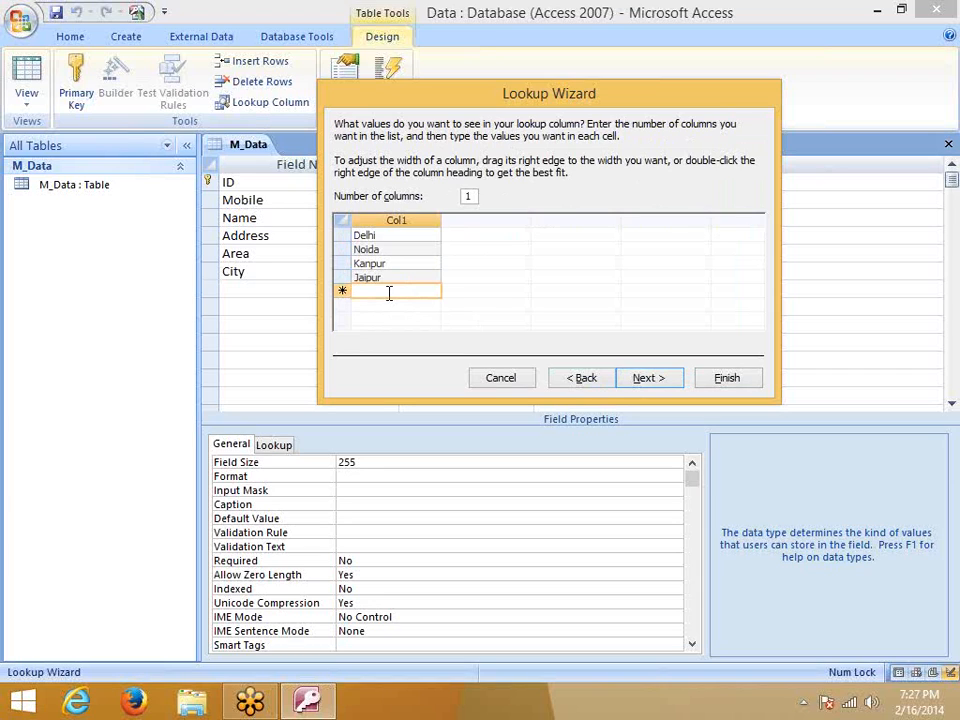
text(Pune)
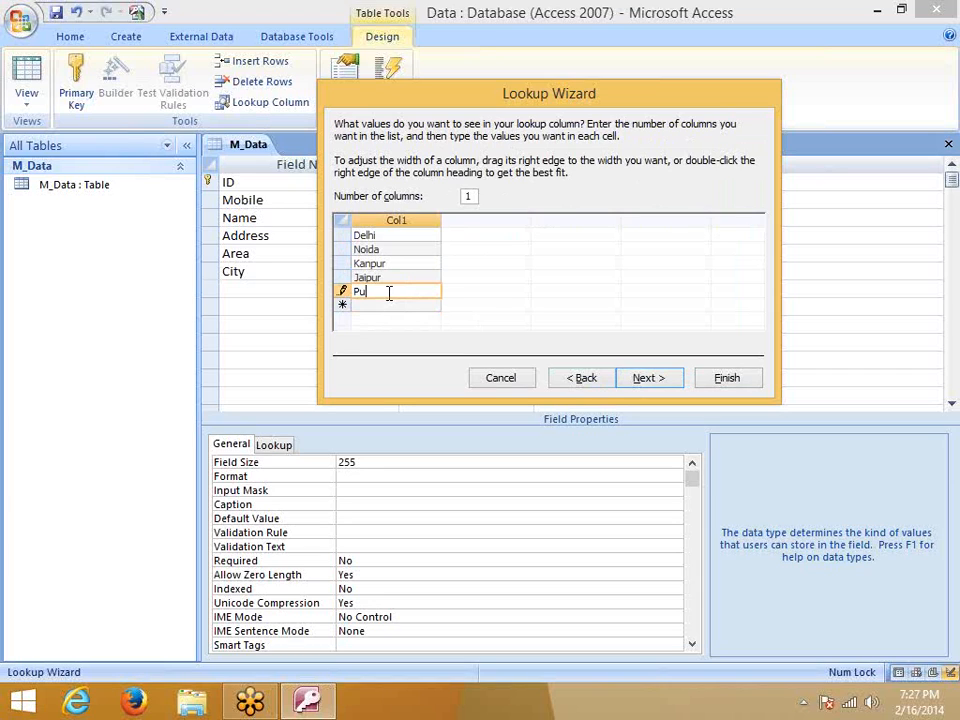
key(Return)
text(Patna)
key(Return)
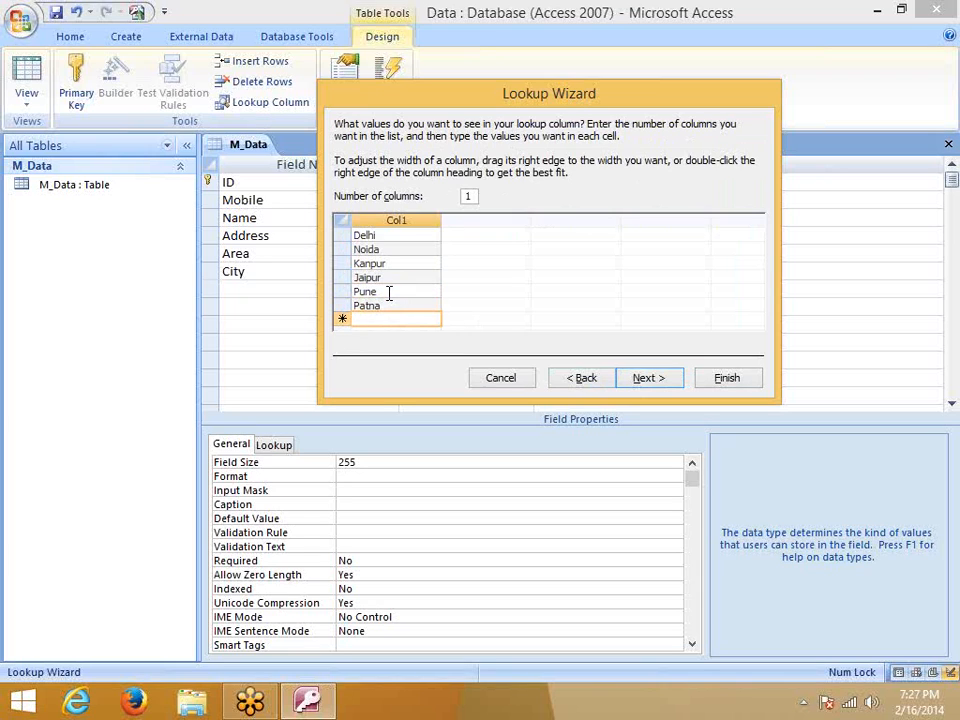
click(652, 379)
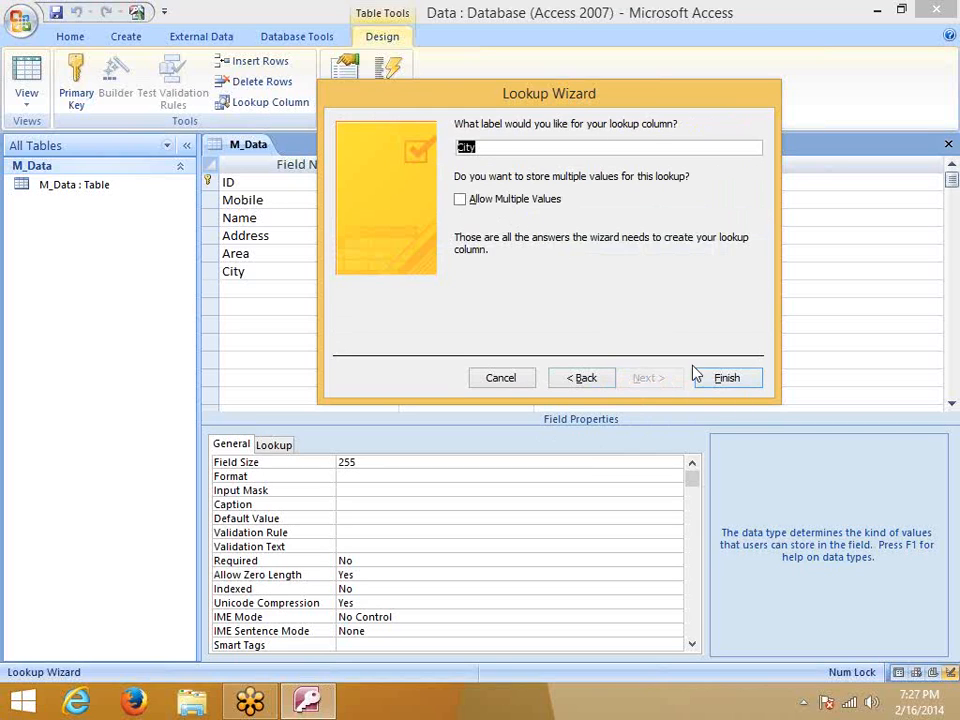
click(726, 376)
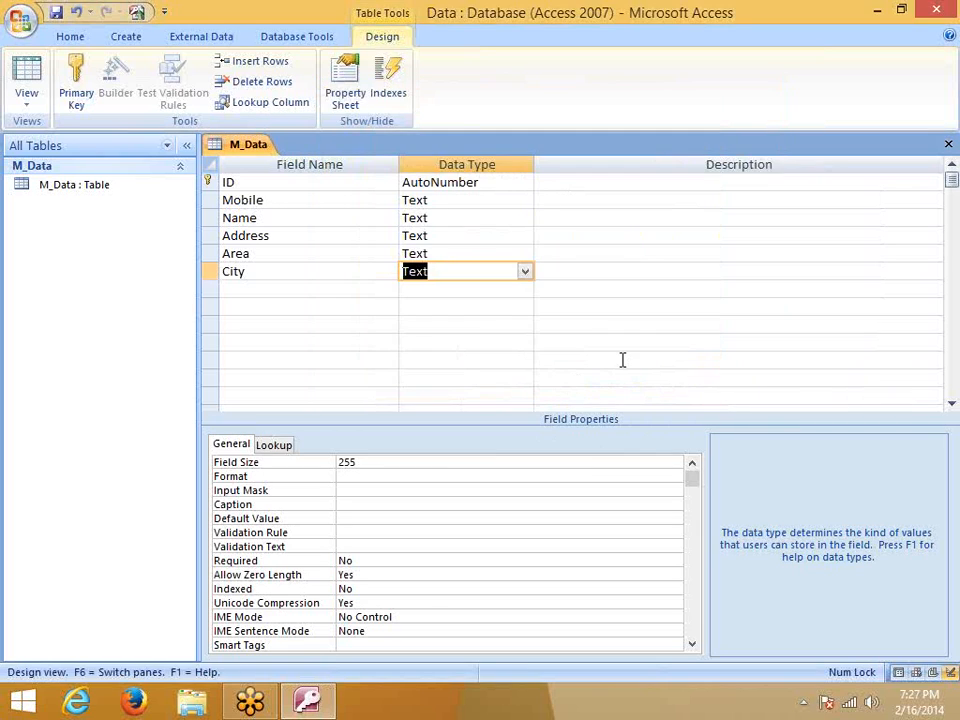
Add a Relation field in the row below City
click(276, 290)
click(276, 272)
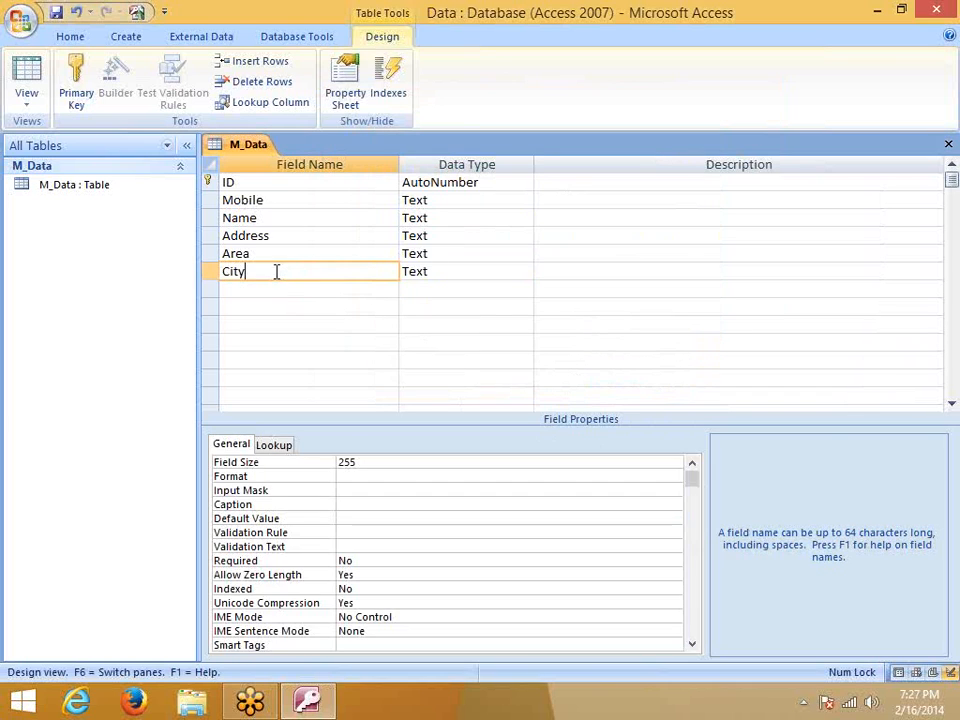
click(272, 291)
text(R)
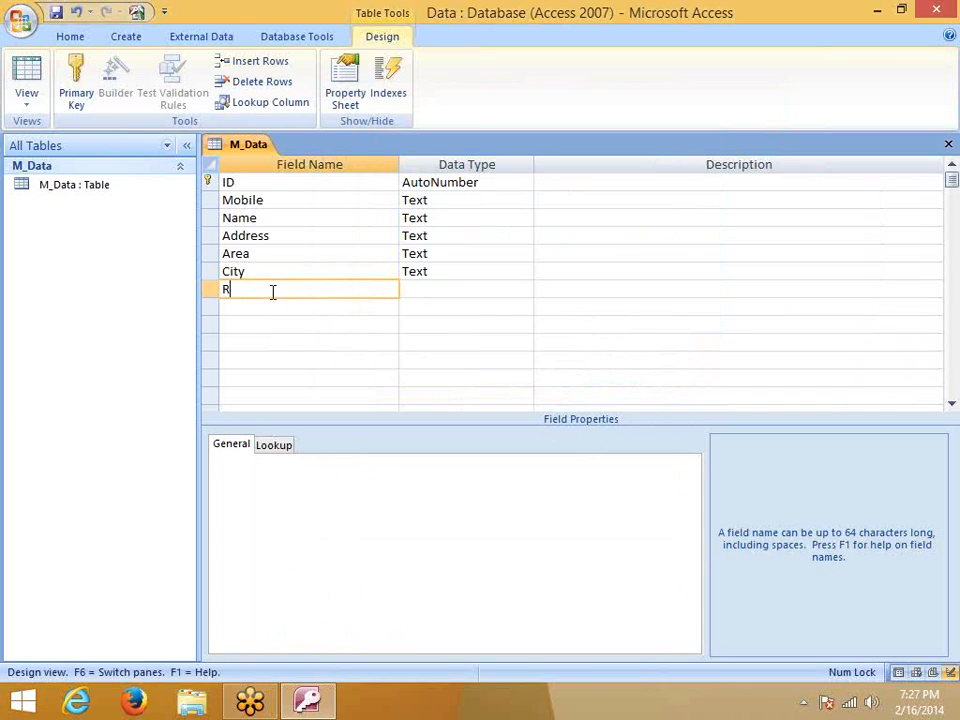
text(elation)
key(Tab)
key(Tab)
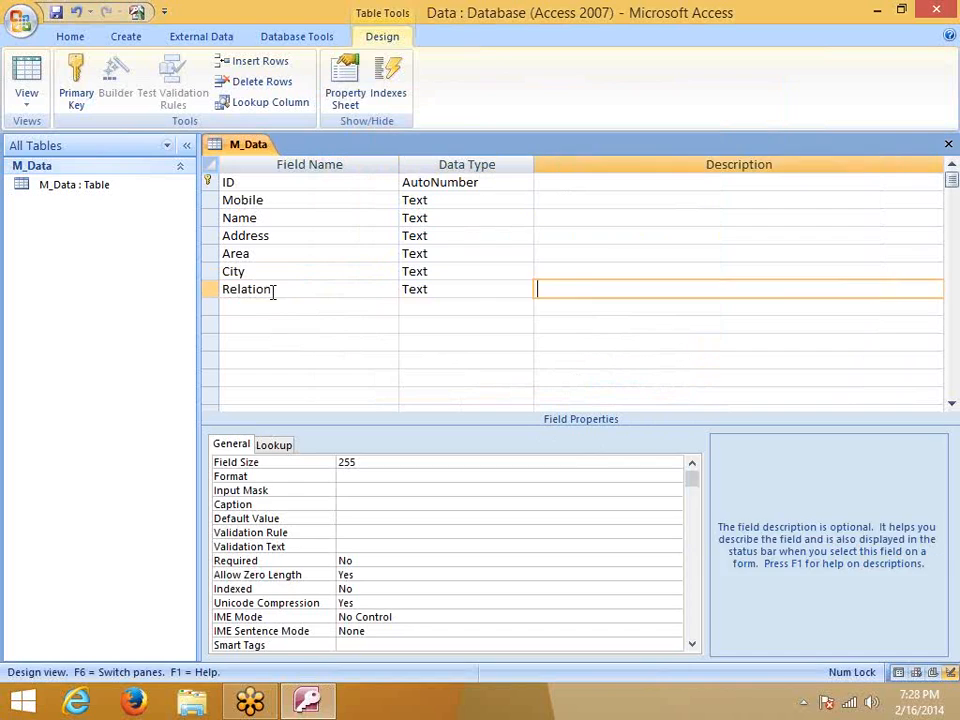
key(Tab)
Add a Know field with the Date/Time data type
text(No)
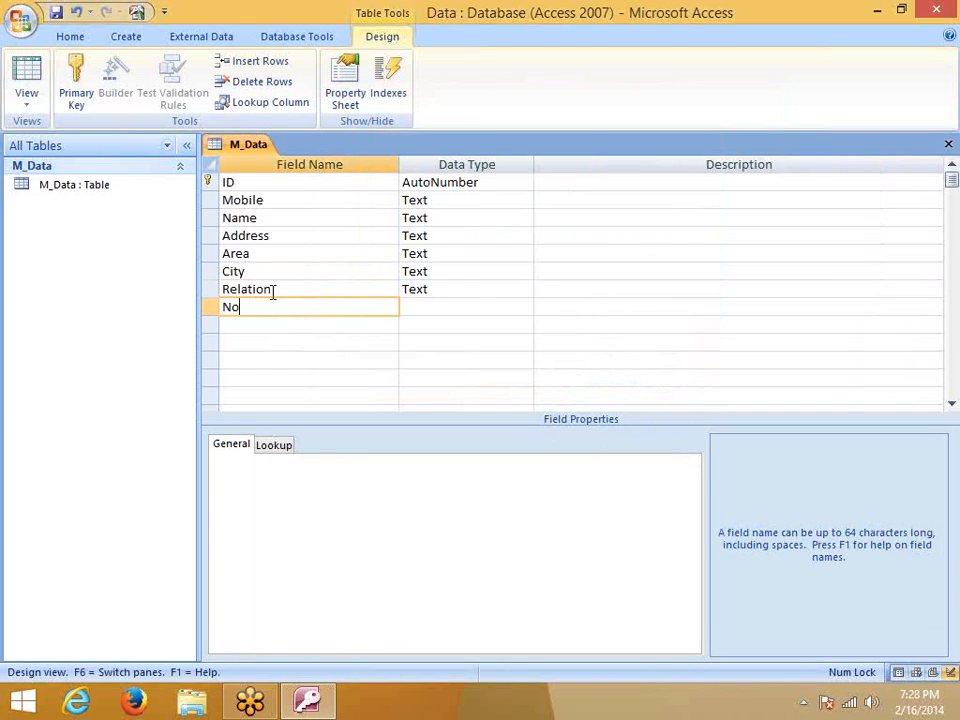
key(BackSpace)
key(BackSpace)
text(Know)
key(Tab)
click(524, 308)
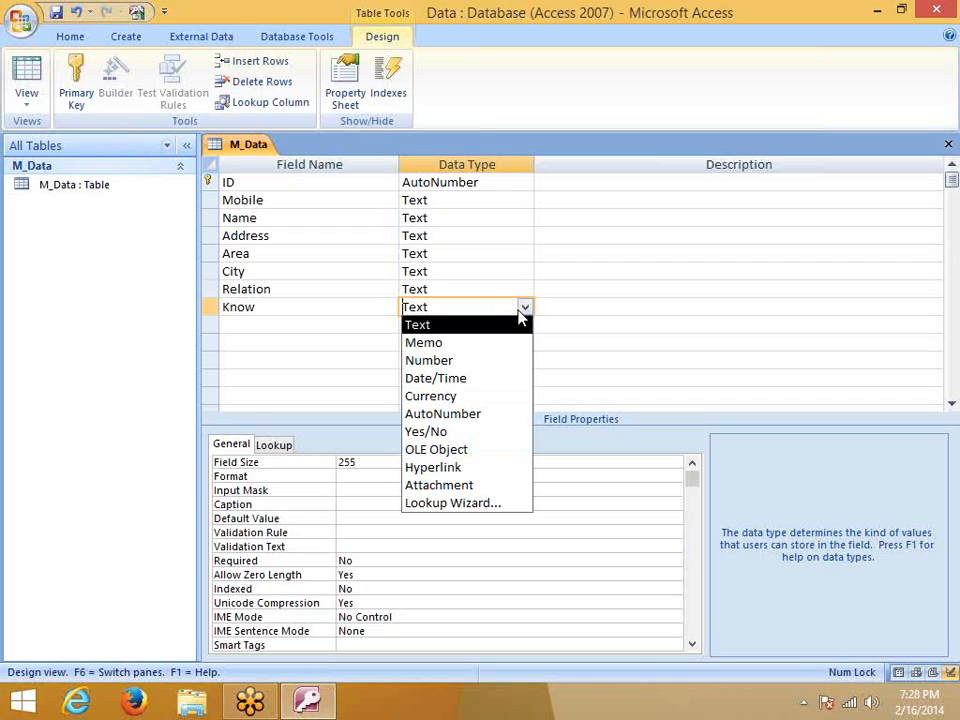
click(490, 379)
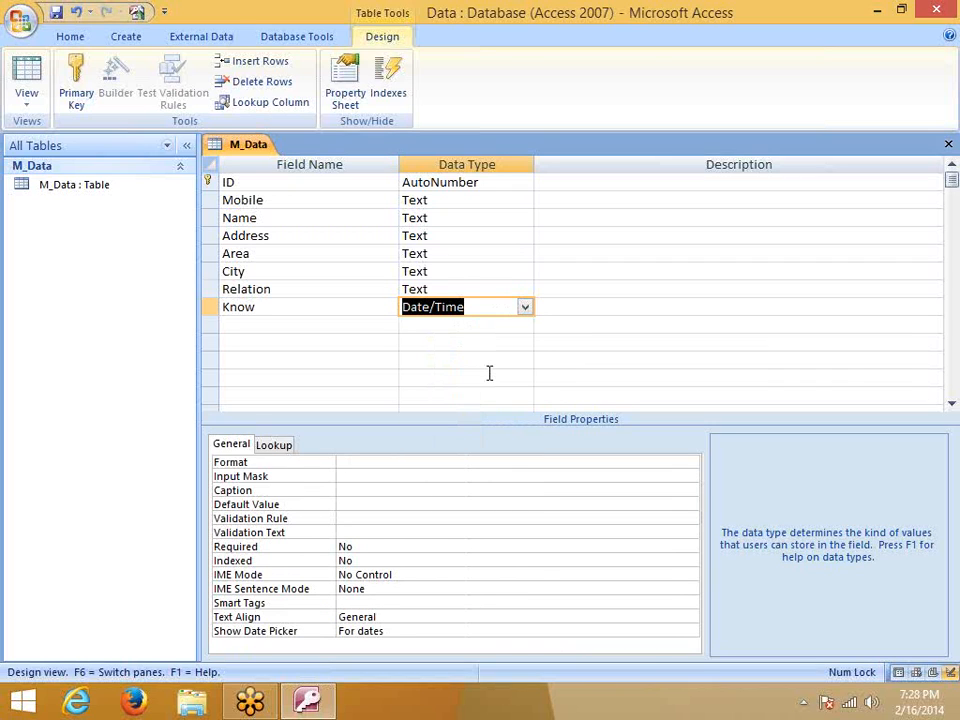
Add a DOB field with the Date/Time data type
click(339, 327)
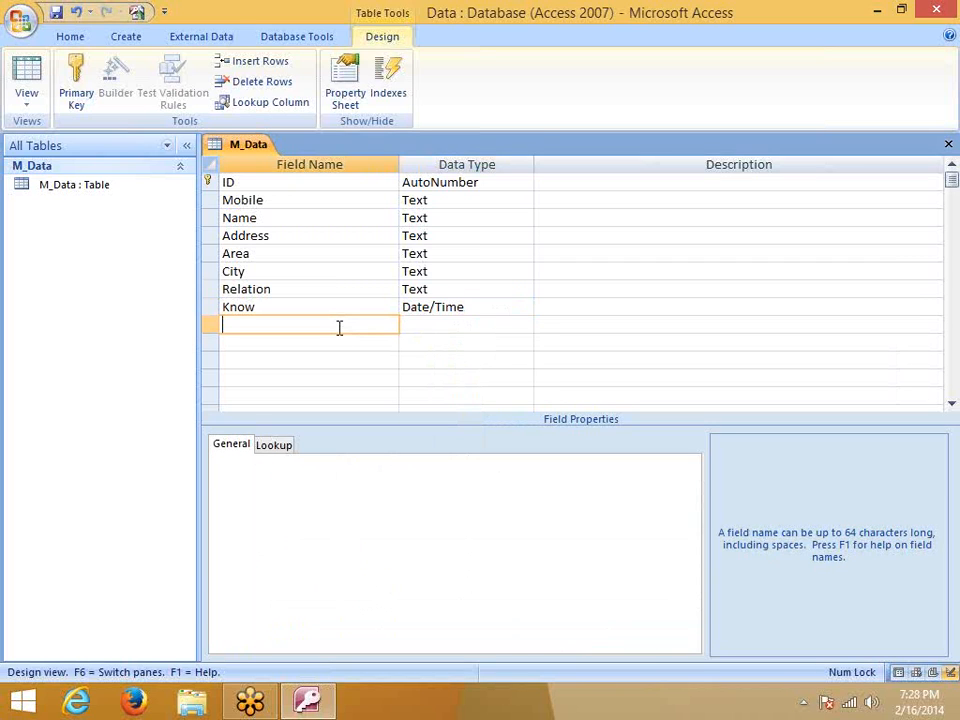
text(BO)
text(B)
key(BackSpace)
key(BackSpace)
key(BackSpace)
text(DOB)
key(shift+Tab)
click(444, 324)
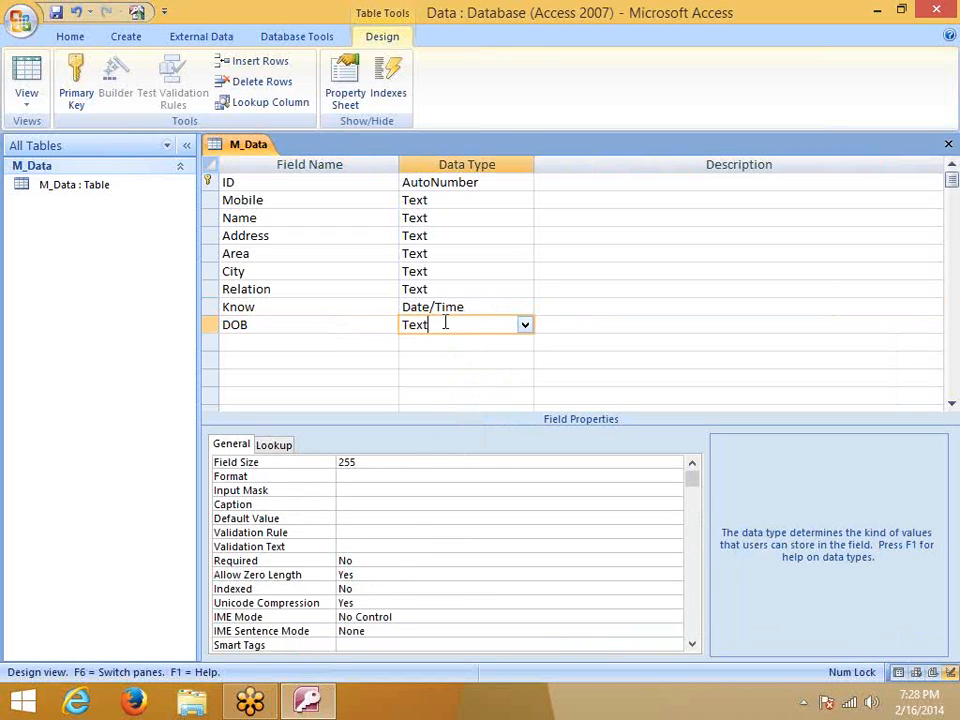
click(523, 324)
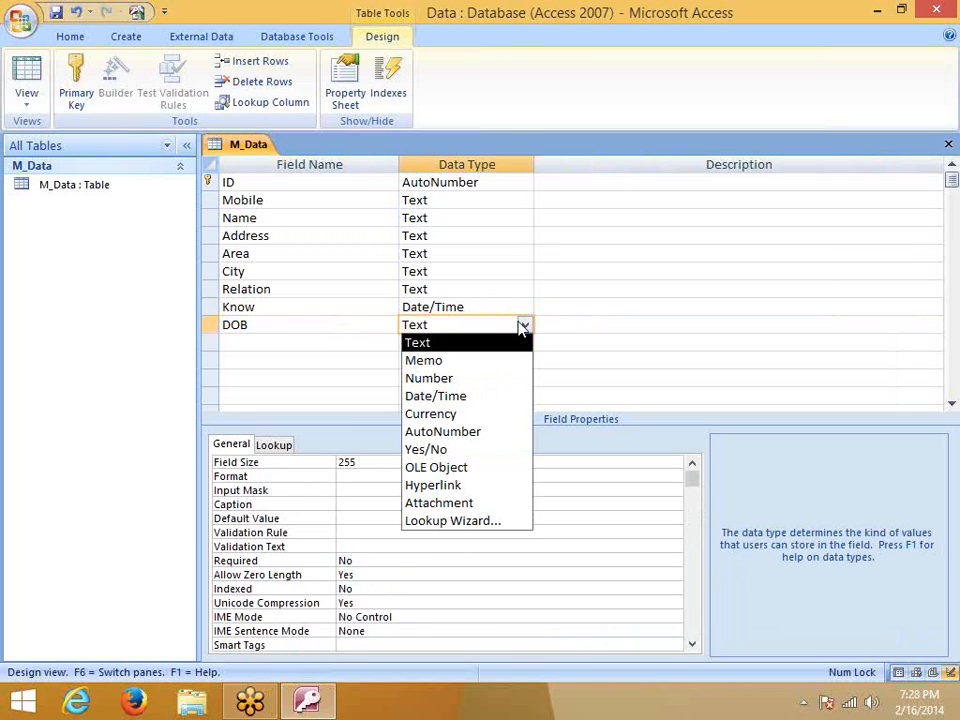
click(491, 396)
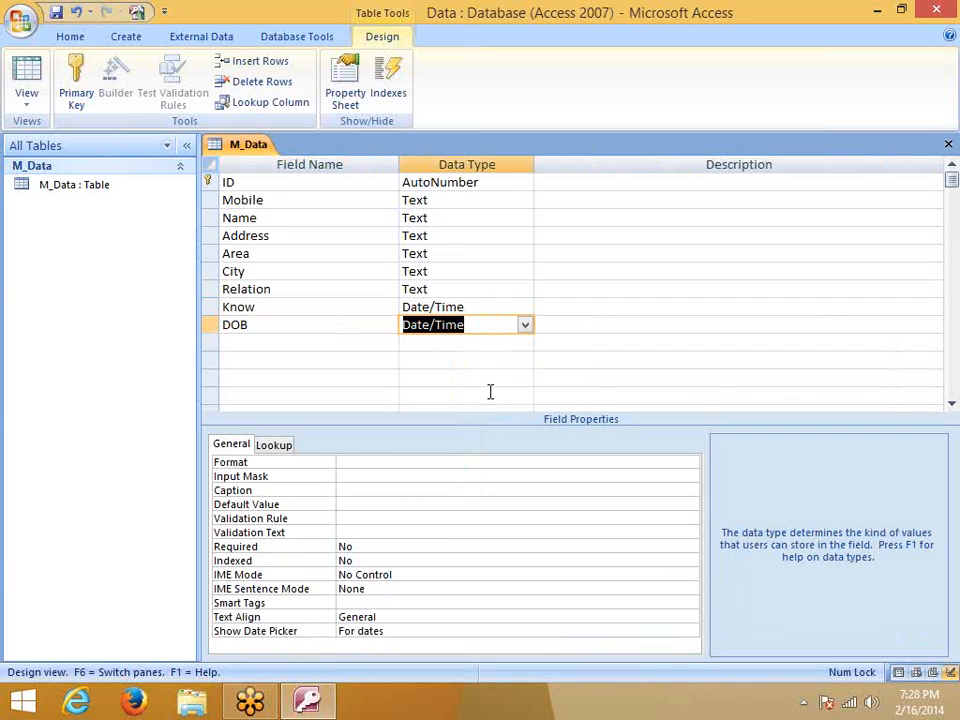
click(282, 341)
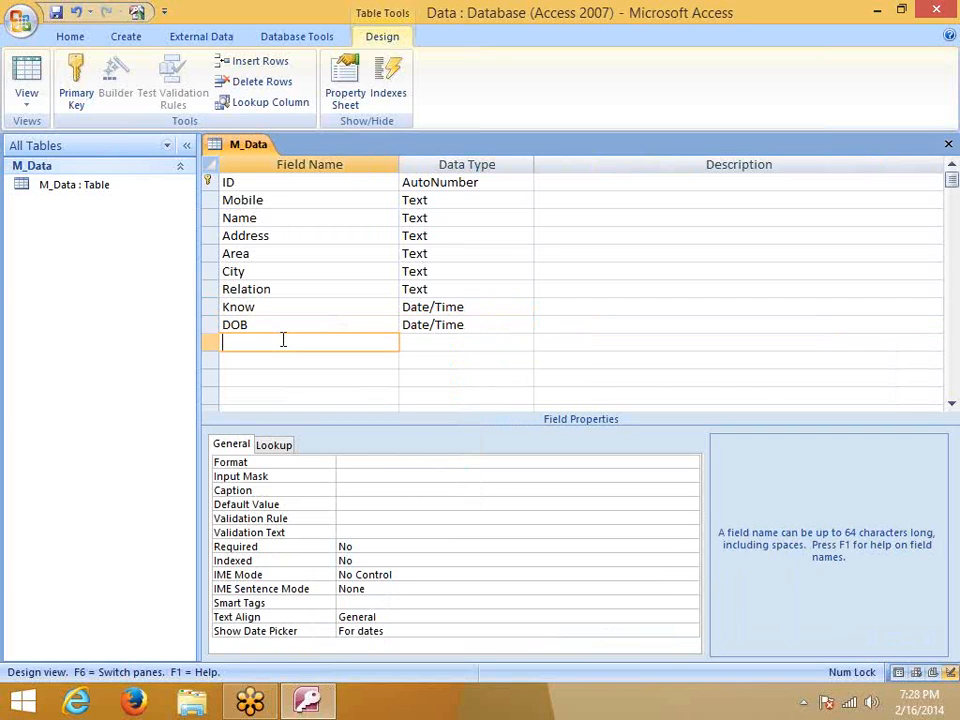
click(259, 326)
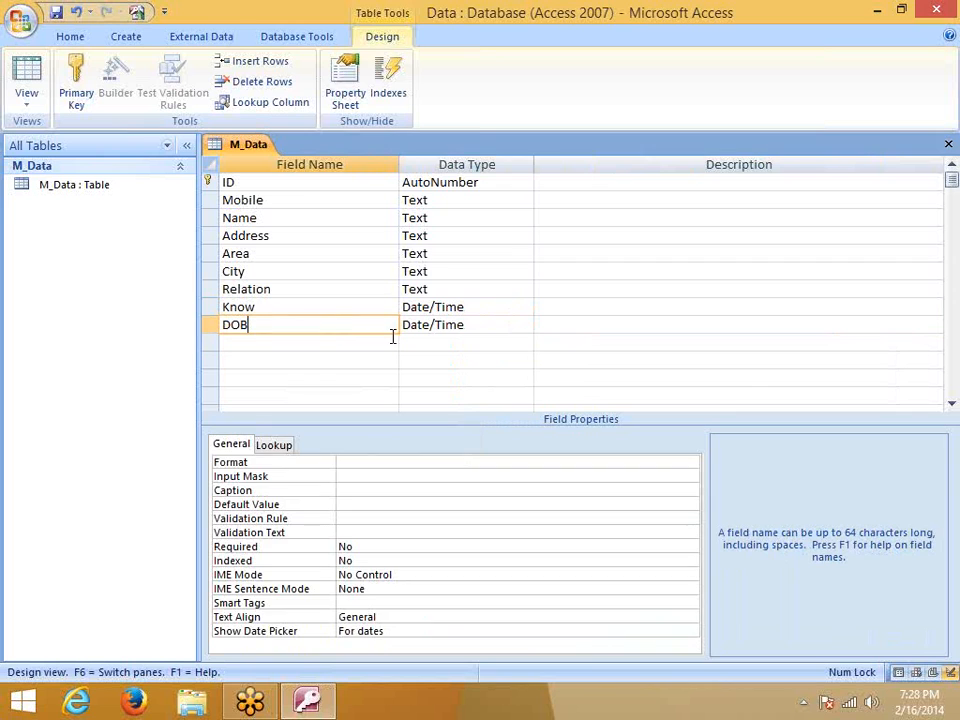
click(444, 324)
click(273, 338)
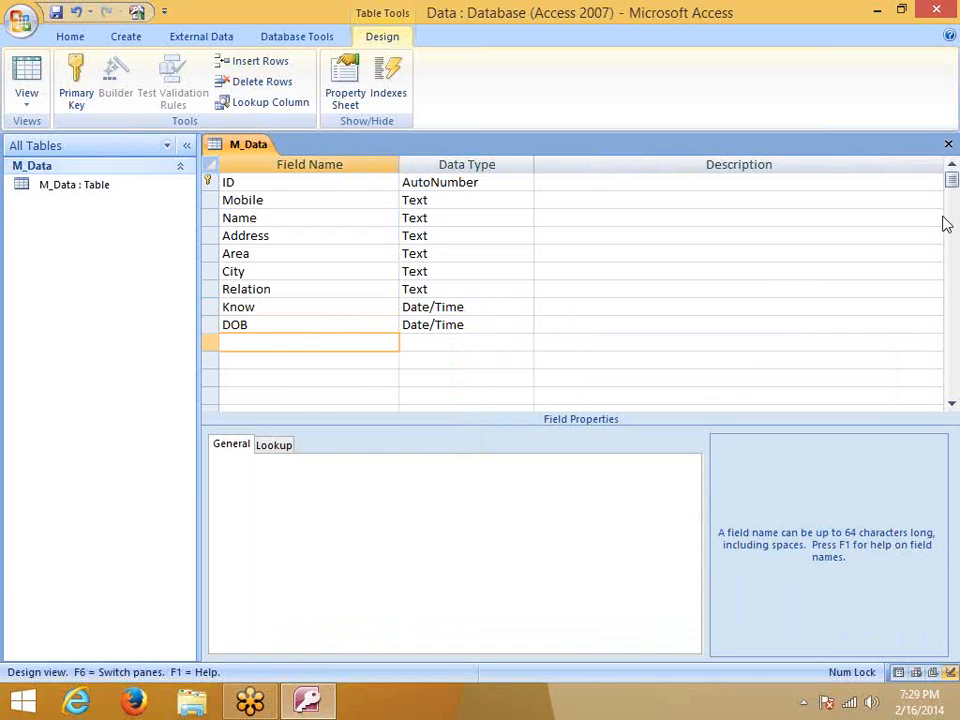
Save the M_Data design changes and open the table in Datasheet view
click(948, 144)
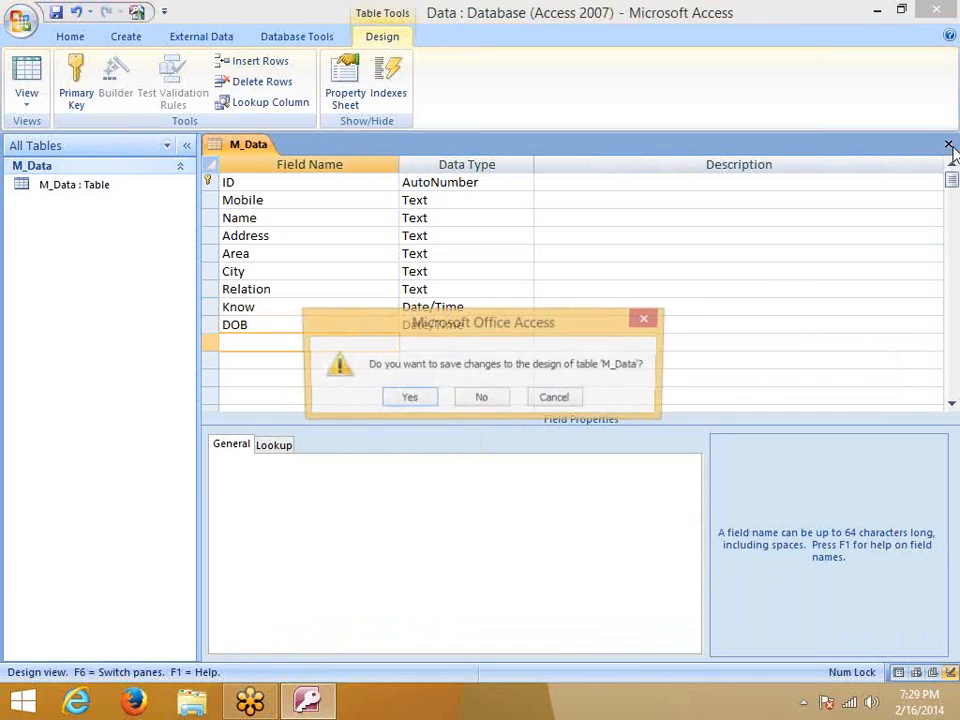
click(424, 399)
click(113, 200)
double_click(113, 194)
Enter a ten-digit mobile number in the first record, then close the datasheet
click(330, 187)
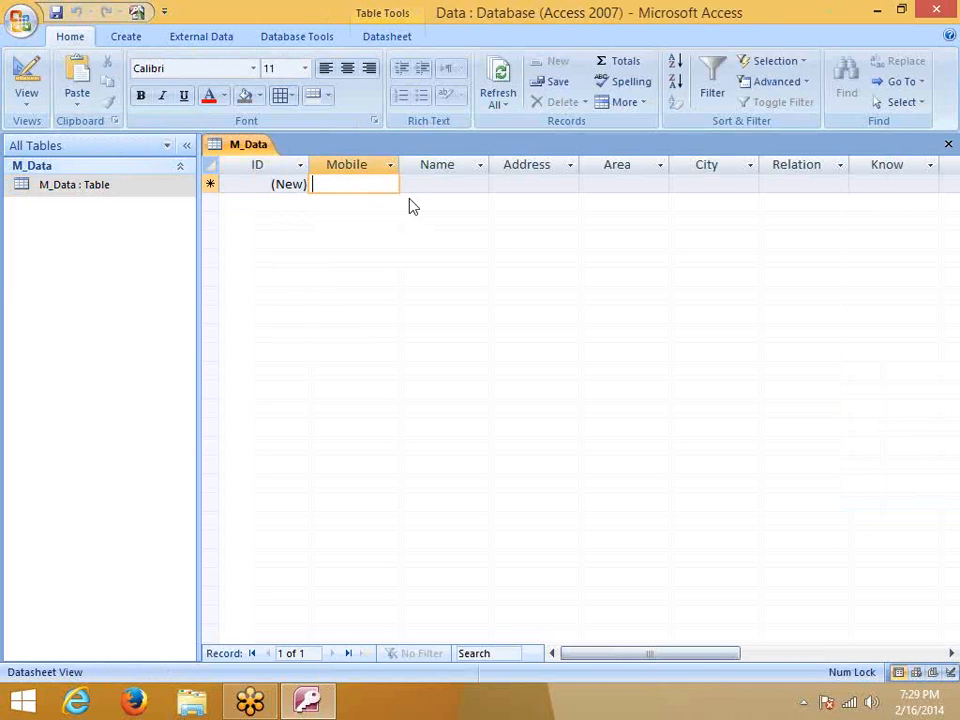
key(Tab)
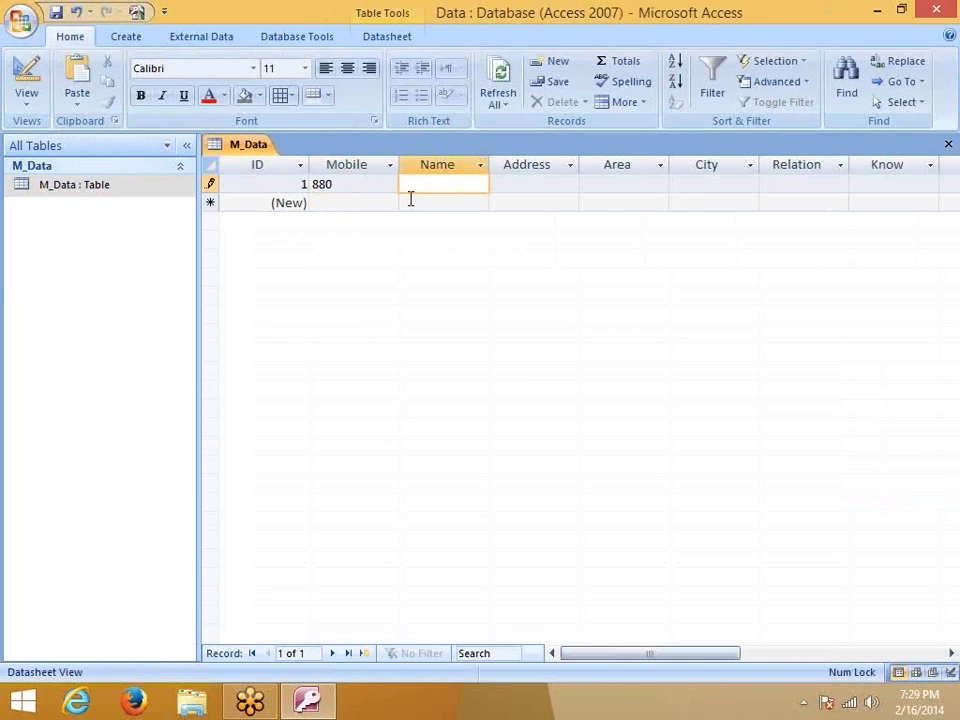
key(shift+Tab)
key(F2)
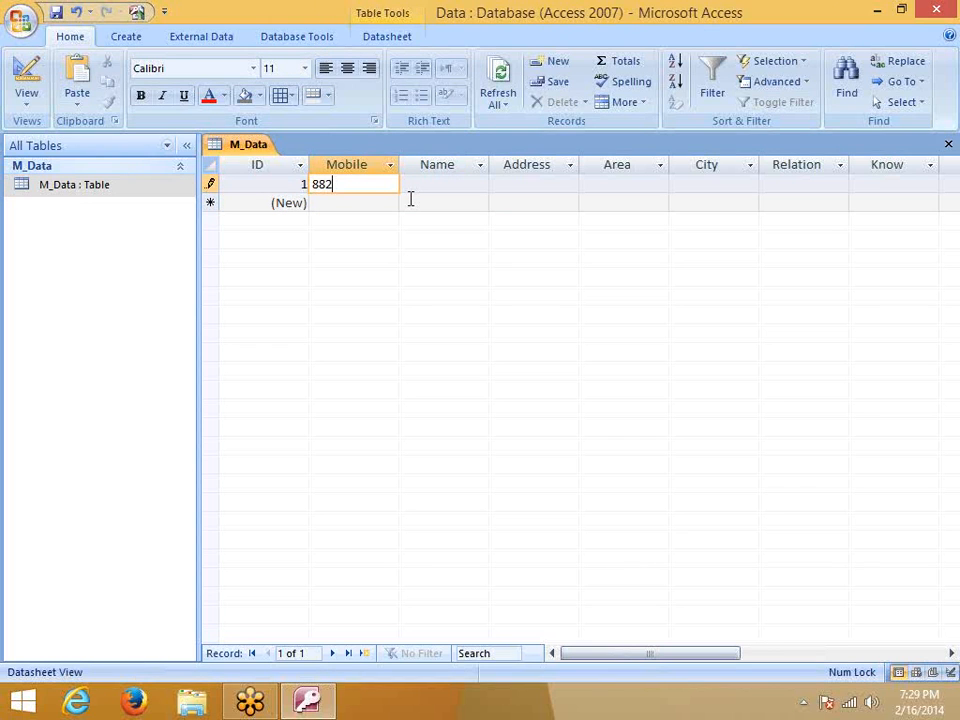
key(Tab)
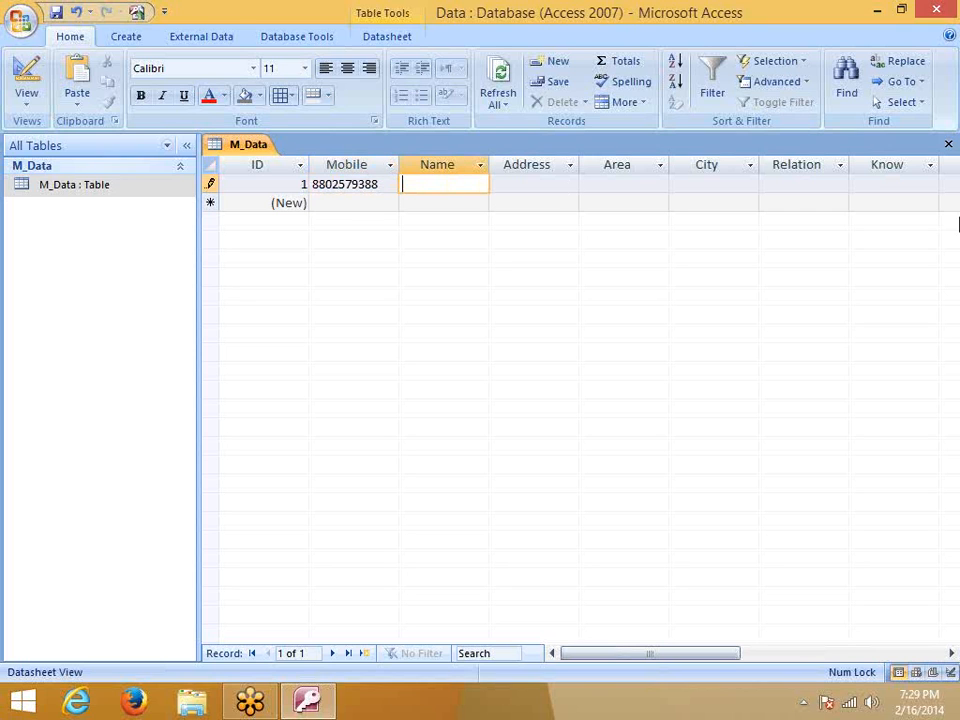
click(948, 145)
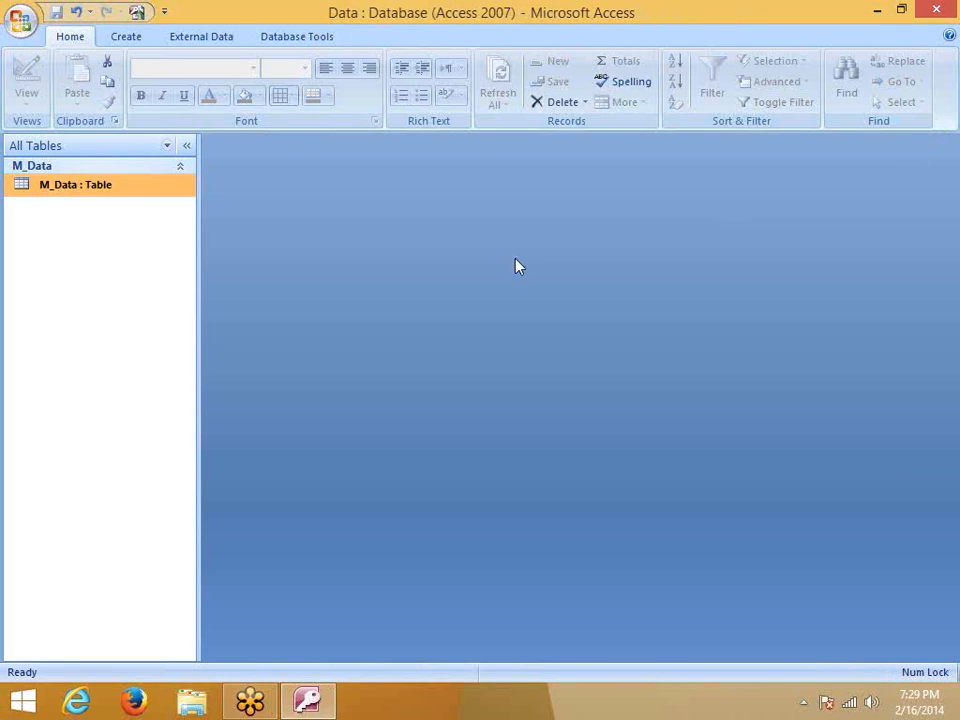
Open M_Data in Design view and select the Mobile field's size value 10
right_click(146, 190)
click(195, 217)
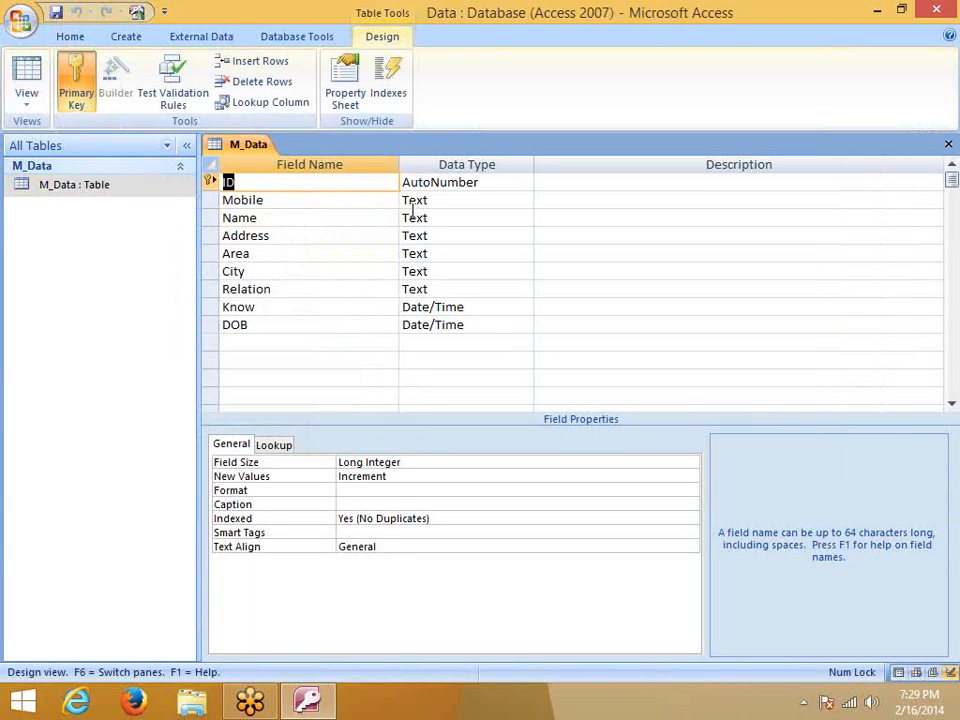
click(428, 187)
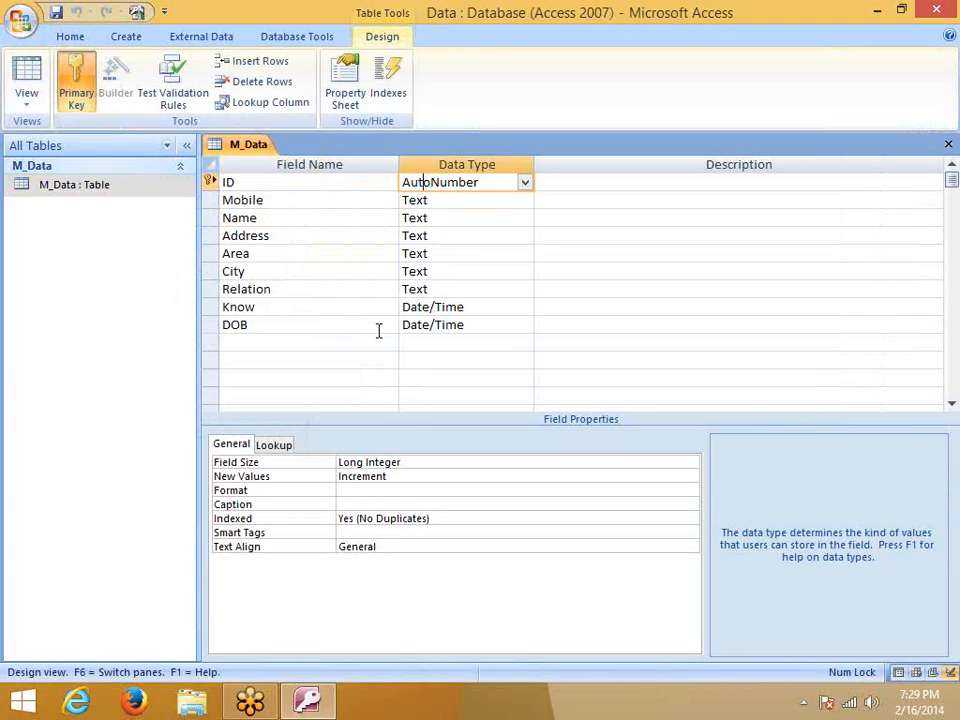
click(433, 203)
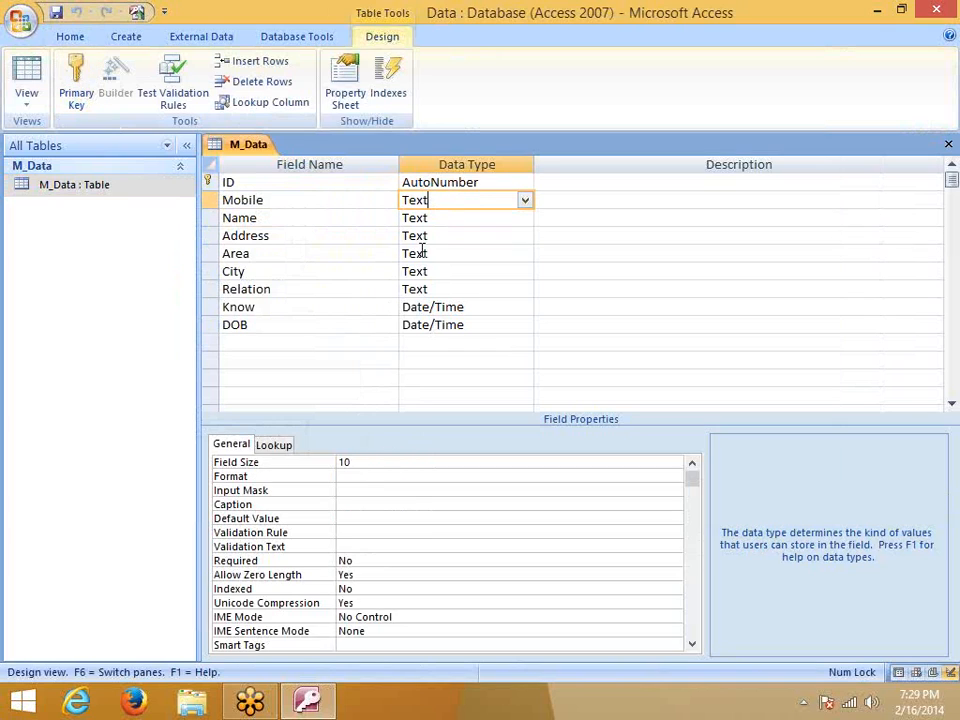
click(360, 463)
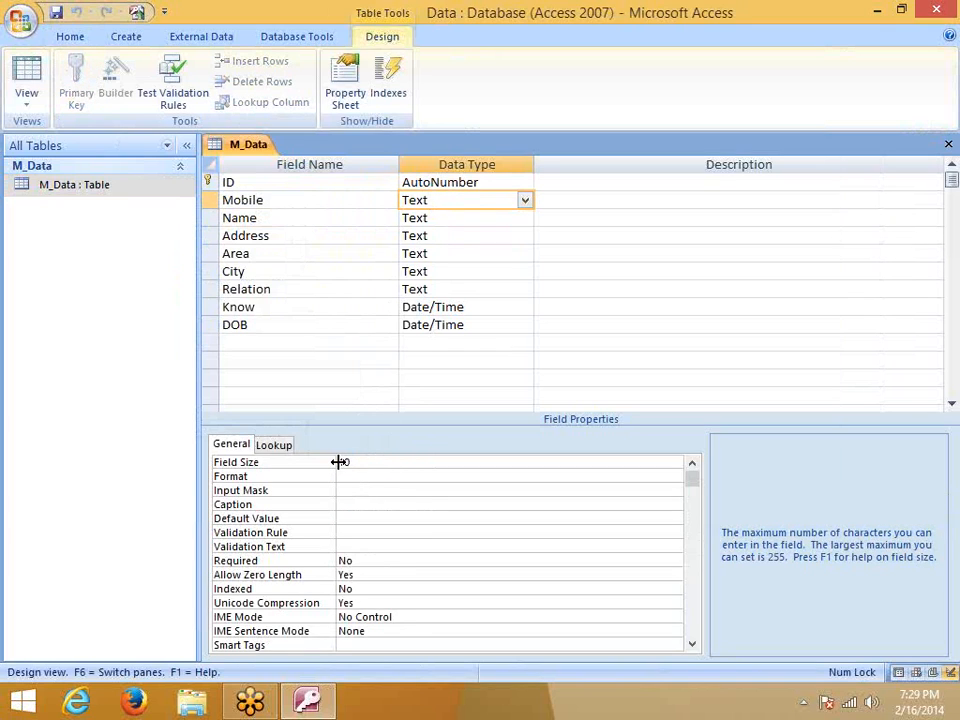
double_click(351, 461)
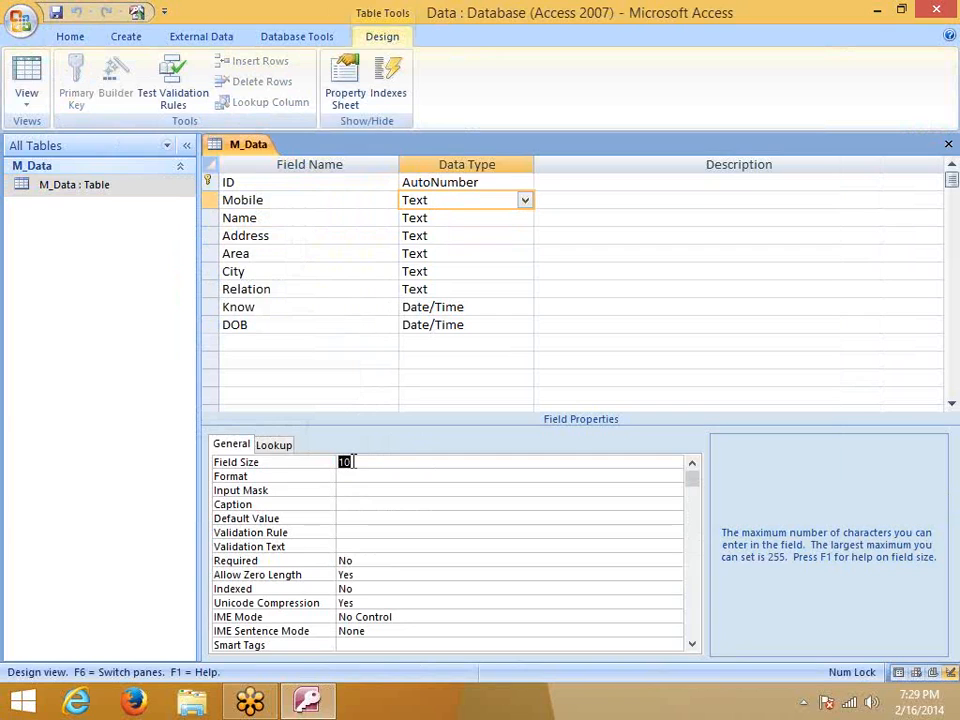
scroll(317, 606, down, 3)
scroll(317, 606, up, 3)
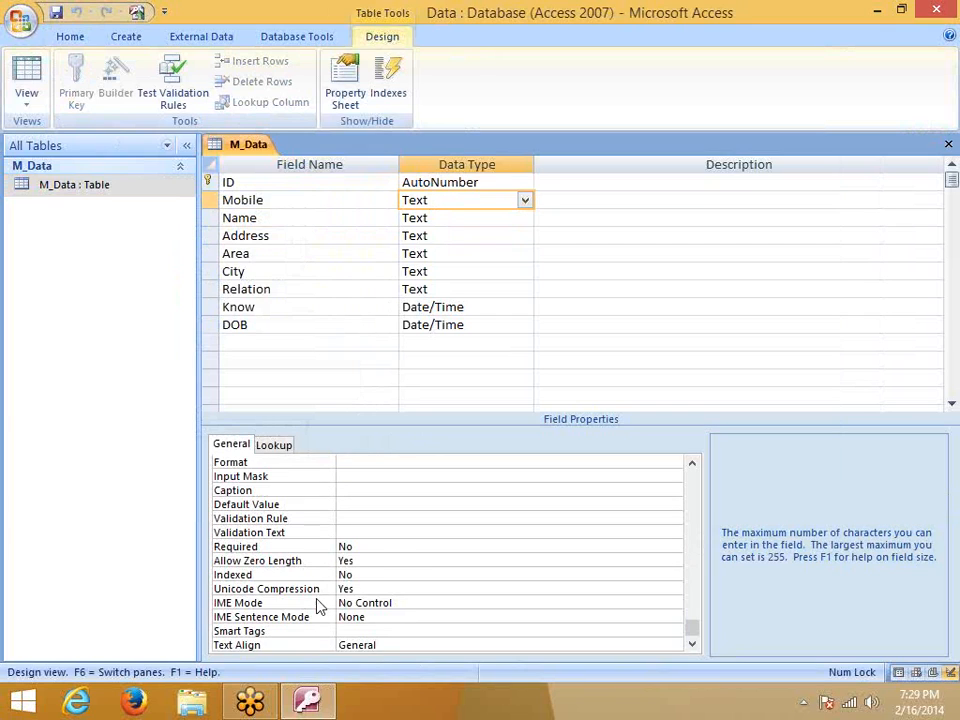
scroll(317, 606, down, 1)
scroll(247, 655, up, 1)
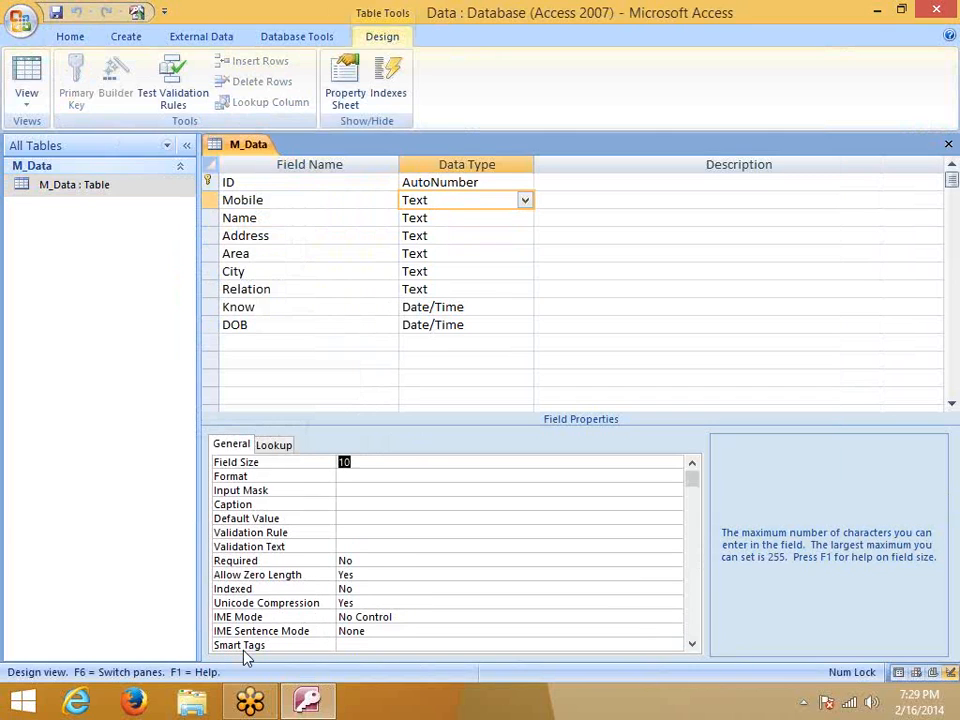
Try Mobile as a Long Integer Number field, then change it back to Text
click(525, 201)
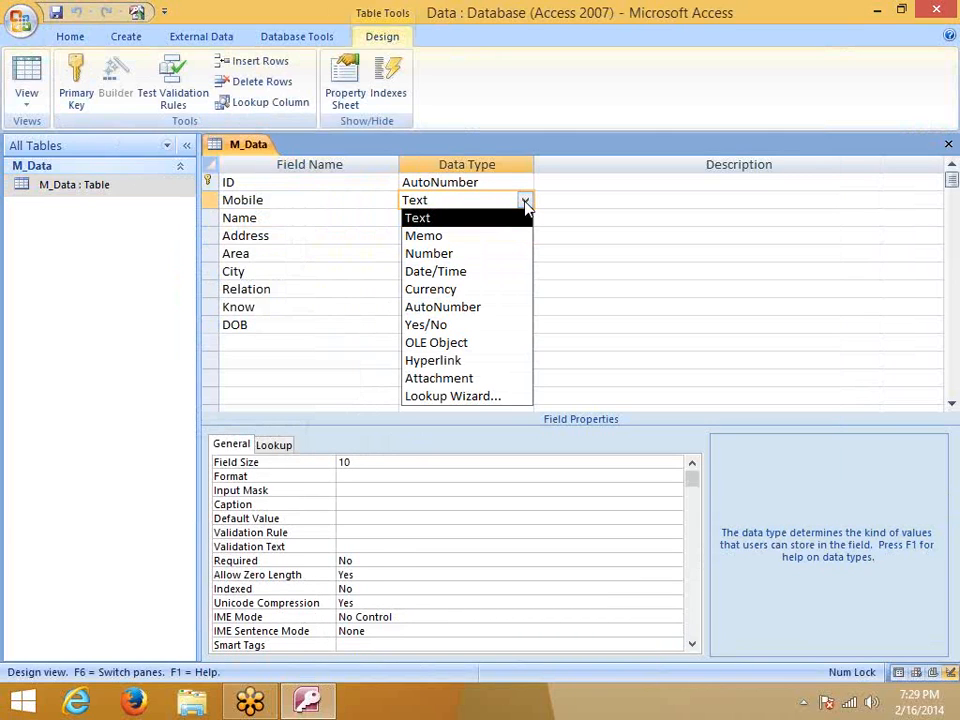
click(489, 253)
click(376, 476)
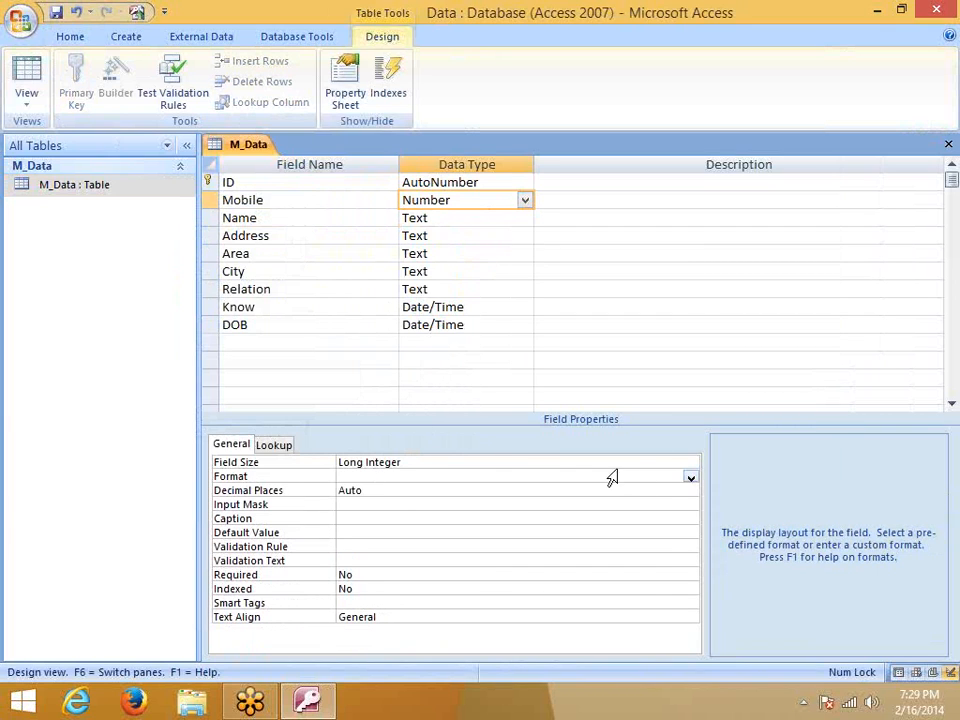
click(640, 463)
click(690, 466)
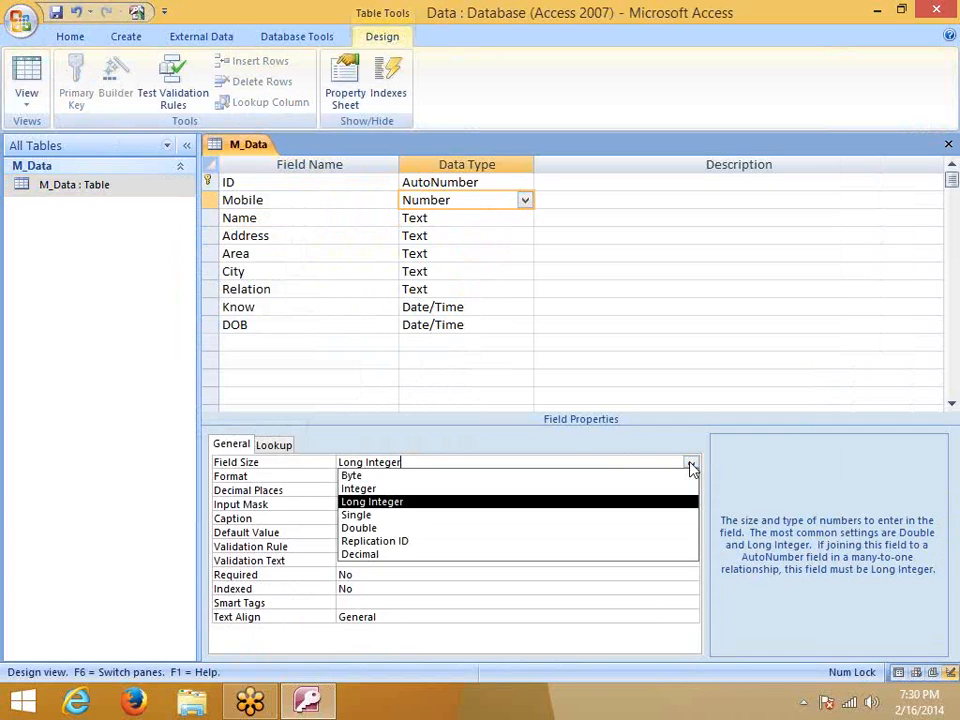
click(457, 466)
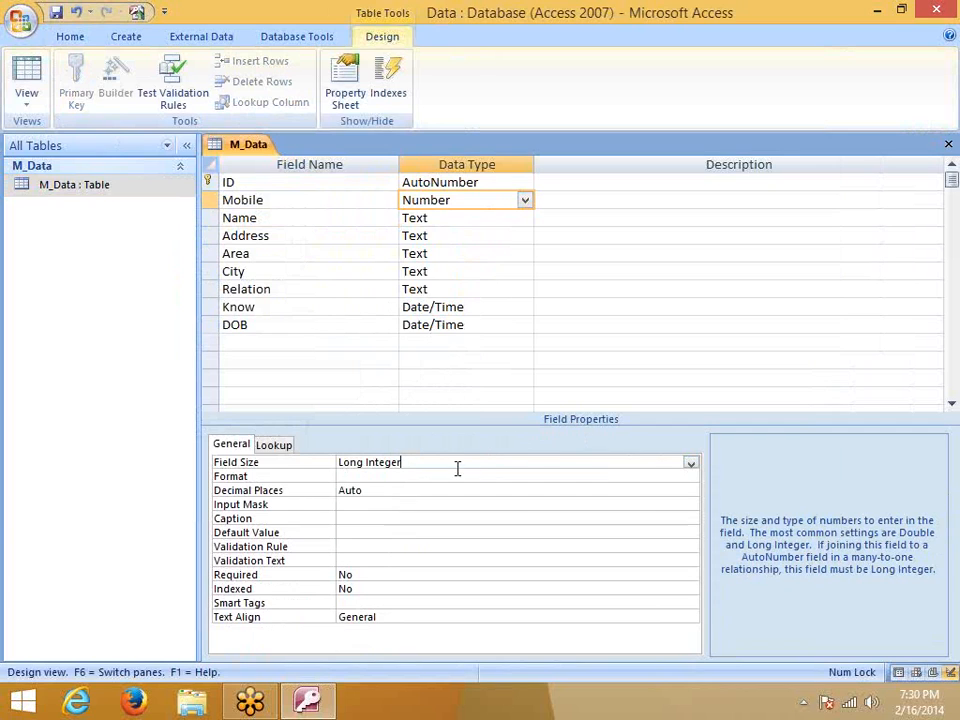
click(364, 489)
click(355, 506)
click(356, 520)
click(357, 533)
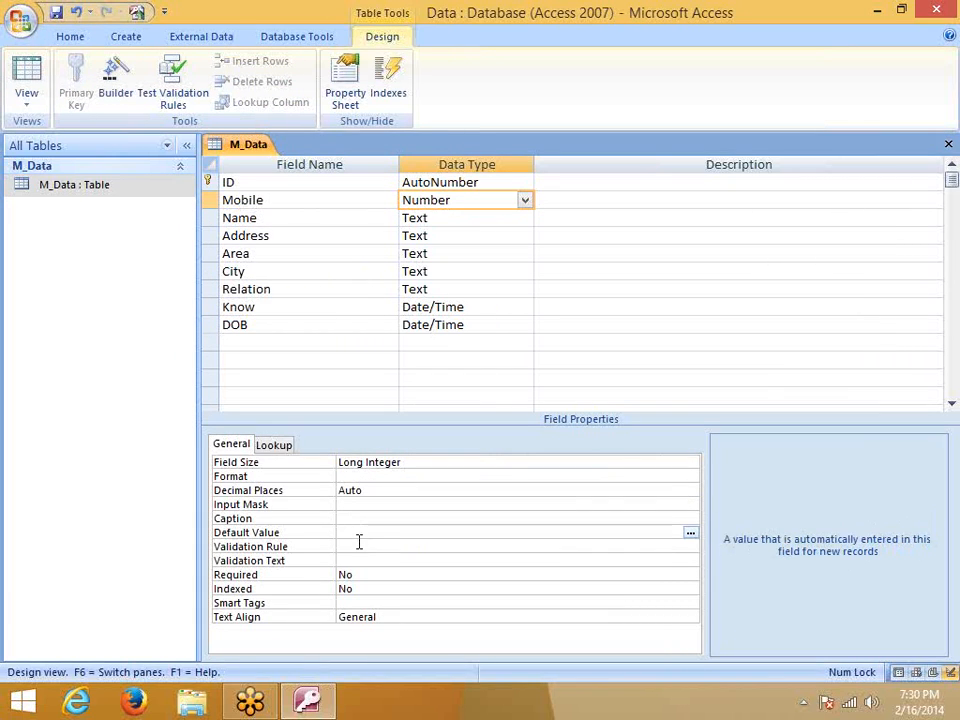
click(357, 545)
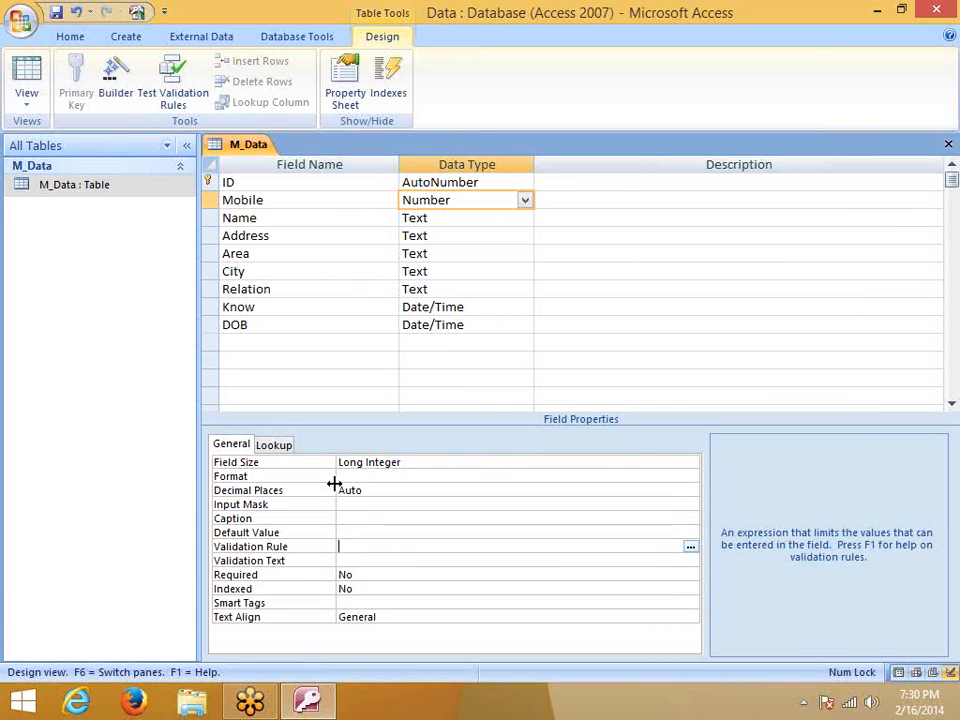
click(524, 200)
click(495, 217)
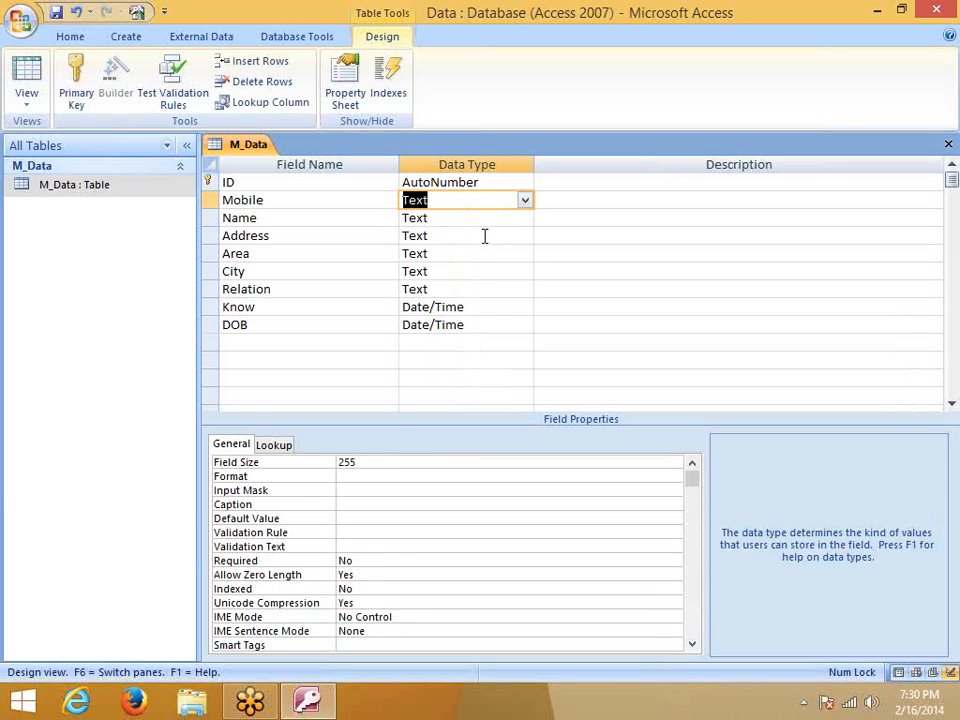
click(362, 534)
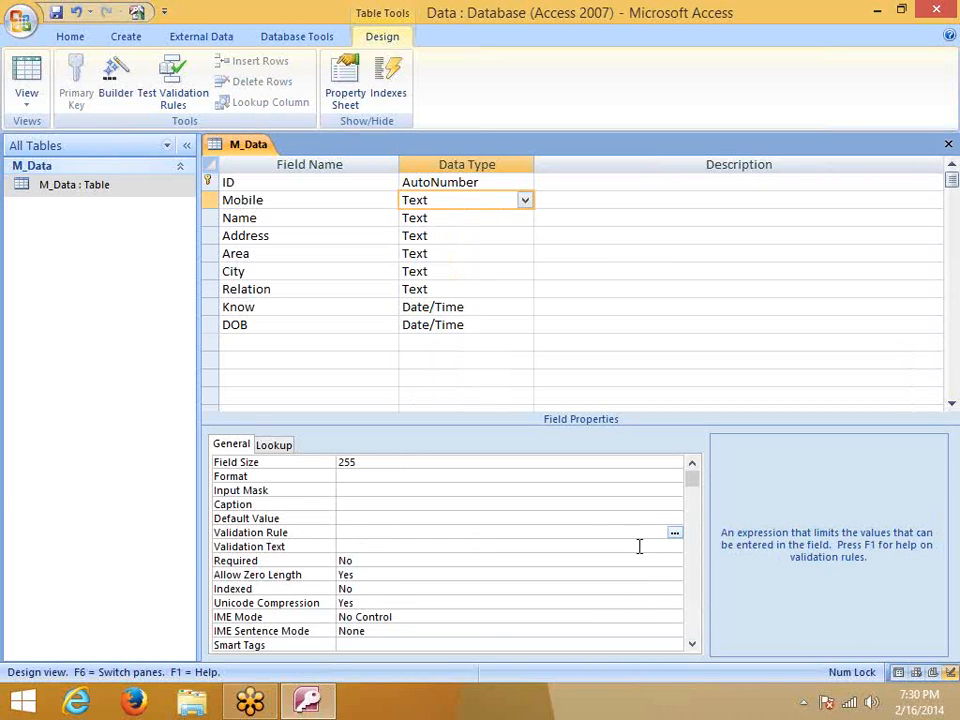
click(675, 533)
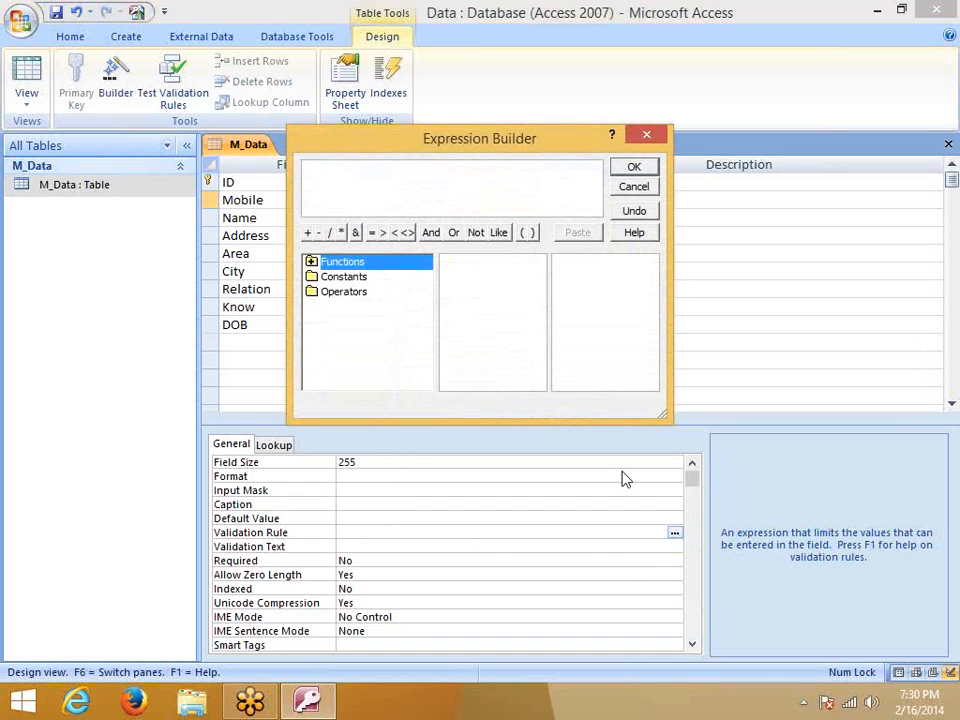
click(372, 234)
text(10)
click(632, 167)
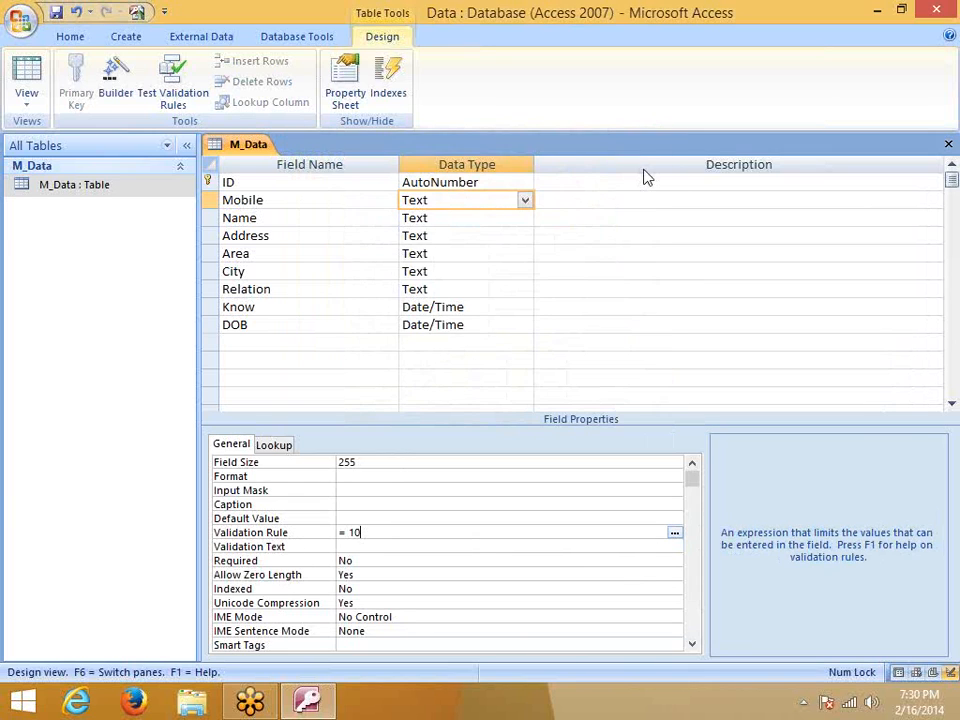
click(422, 558)
click(403, 535)
text(len()
key(BackSpace)
key(BackSpace)
key(BackSpace)
key(BackSpace)
drag(414, 530, 332, 526)
key(BackSpace)
click(381, 546)
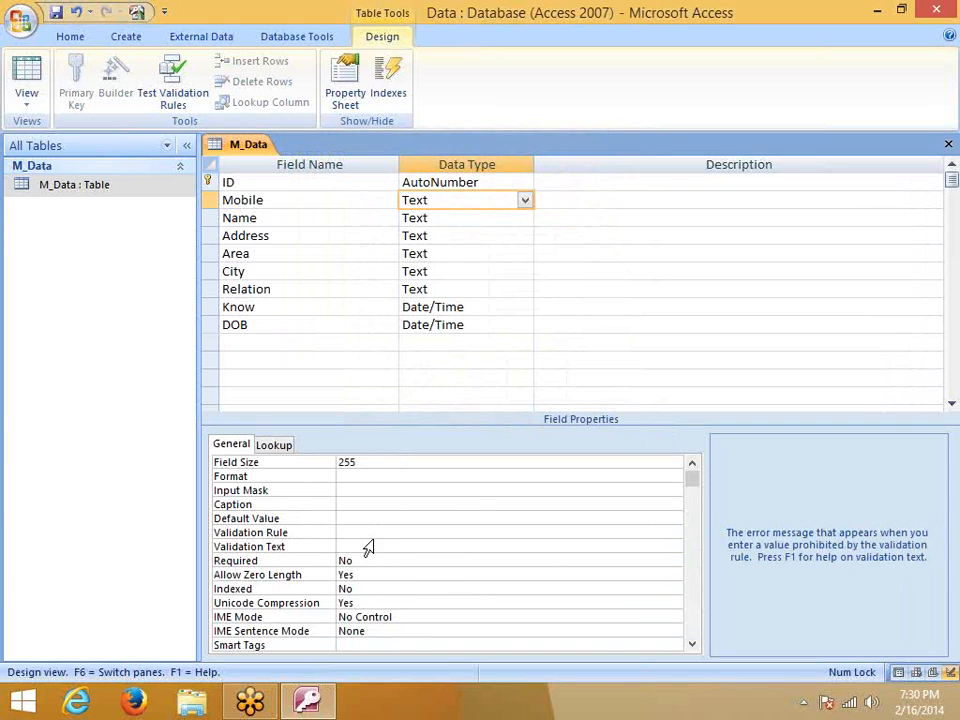
click(371, 531)
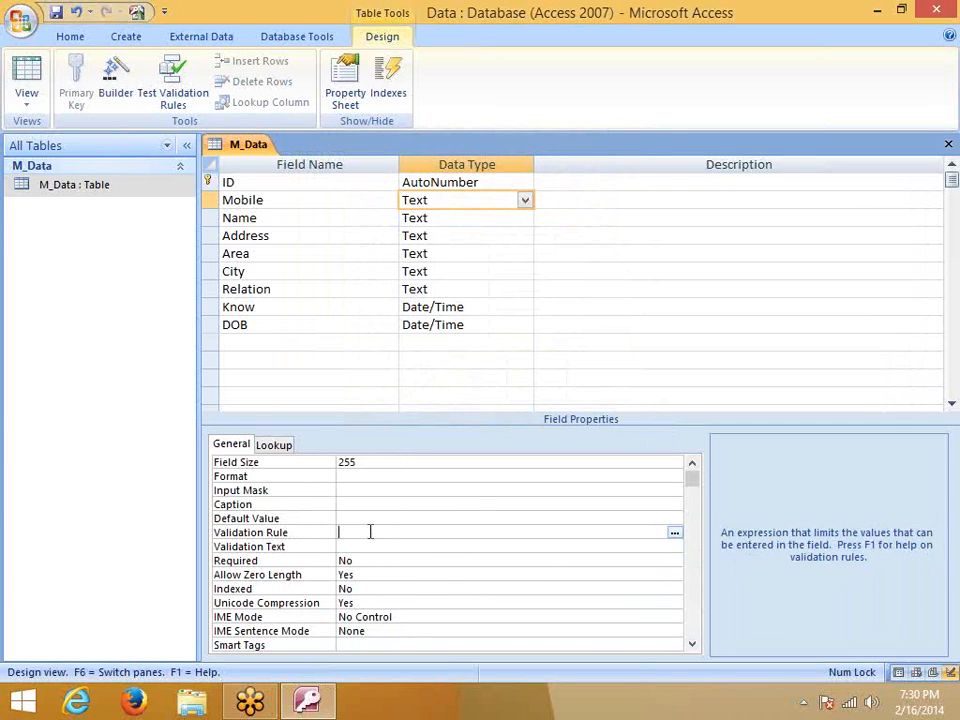
click(675, 532)
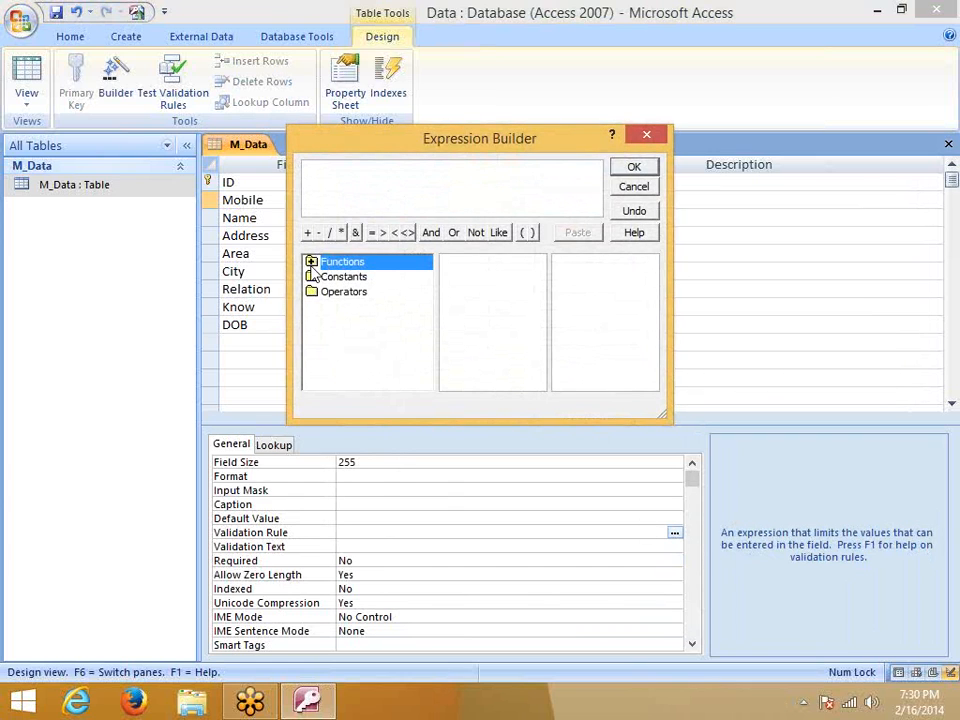
Insert the Len text function into the Expression Builder, replacing a stray equals sign
click(372, 232)
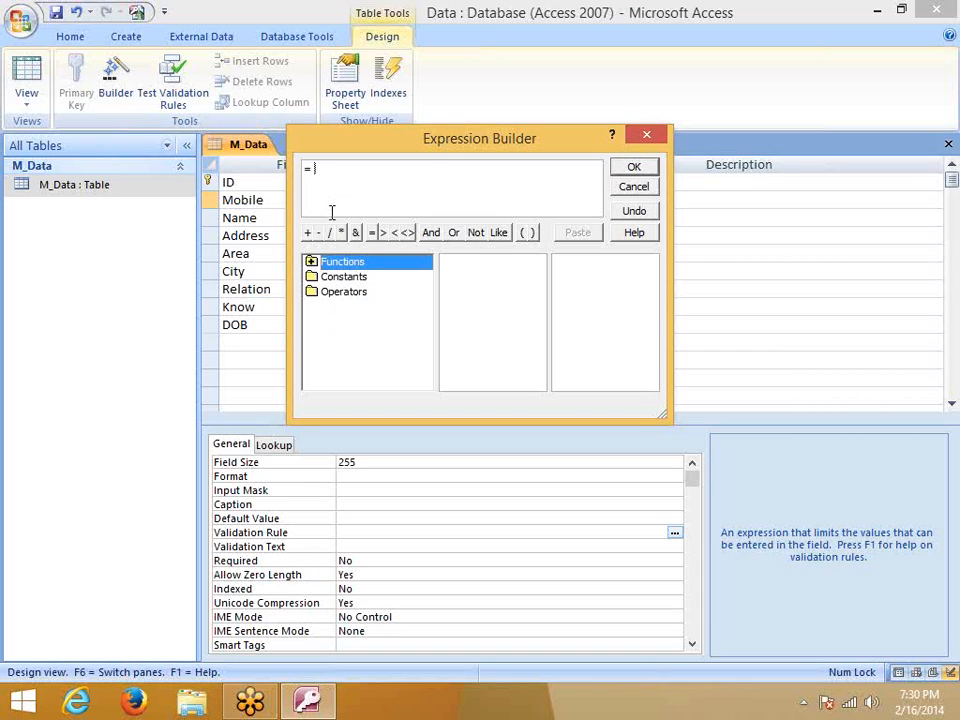
drag(318, 170, 300, 176)
click(311, 262)
click(313, 265)
click(312, 263)
click(340, 277)
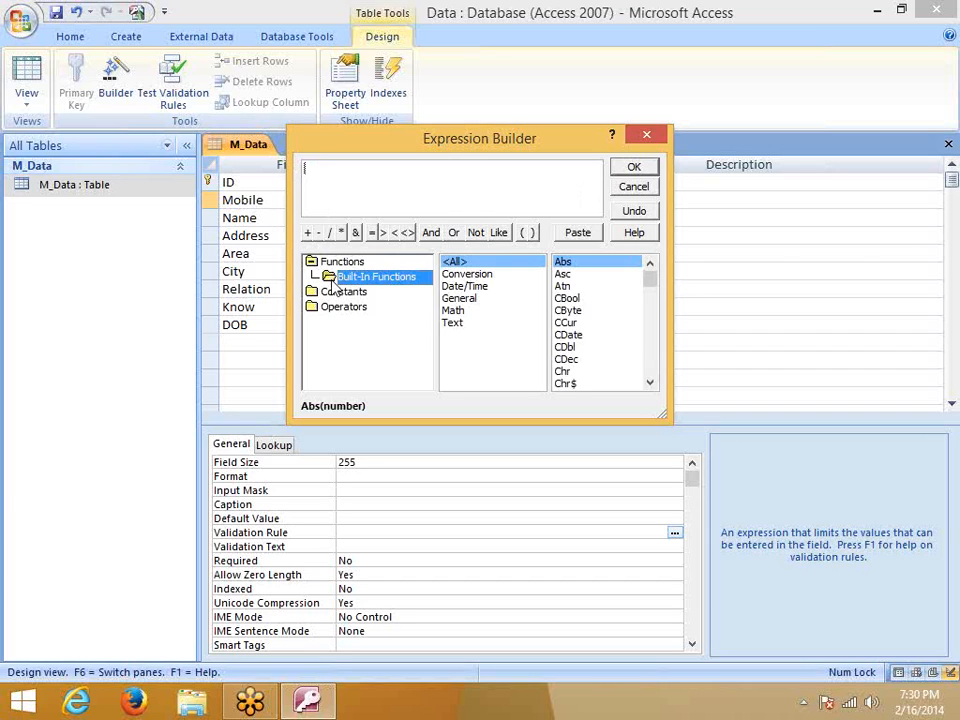
click(466, 330)
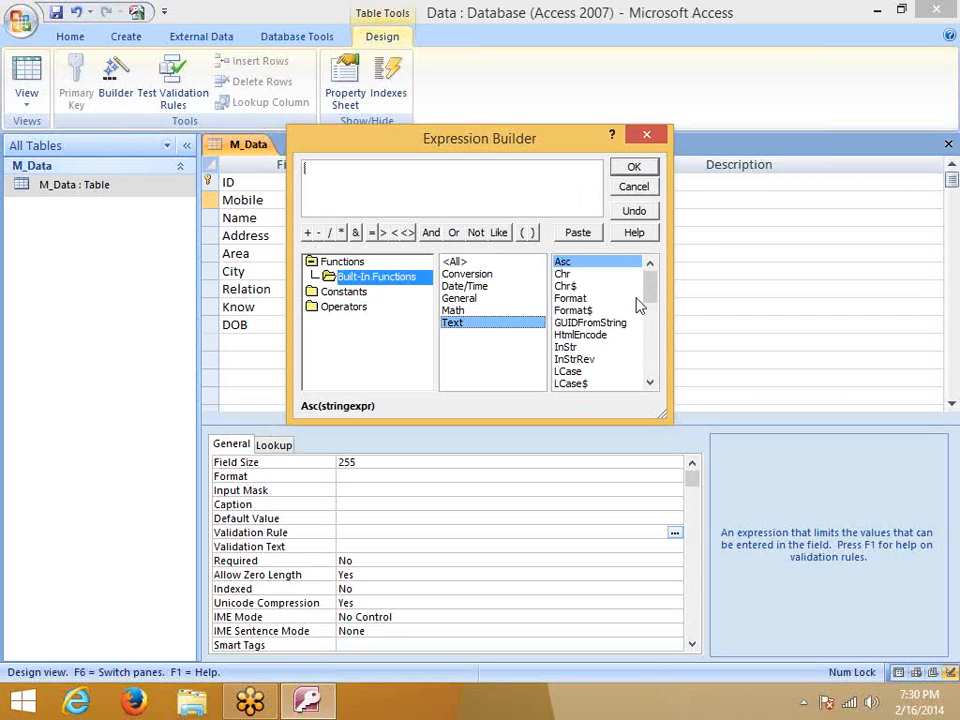
drag(649, 297, 652, 310)
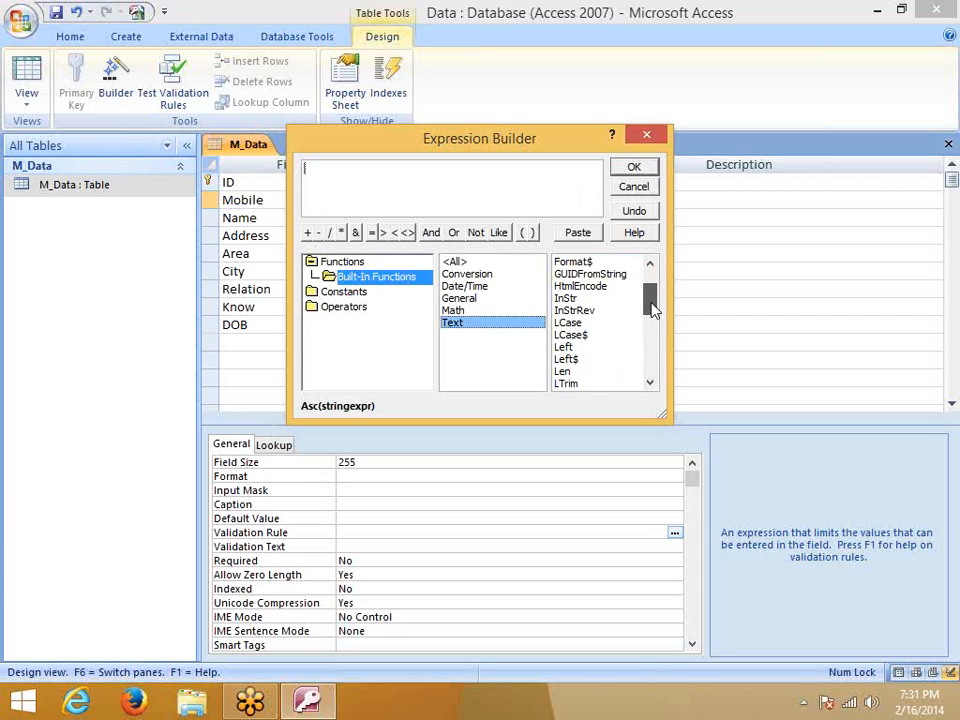
click(572, 371)
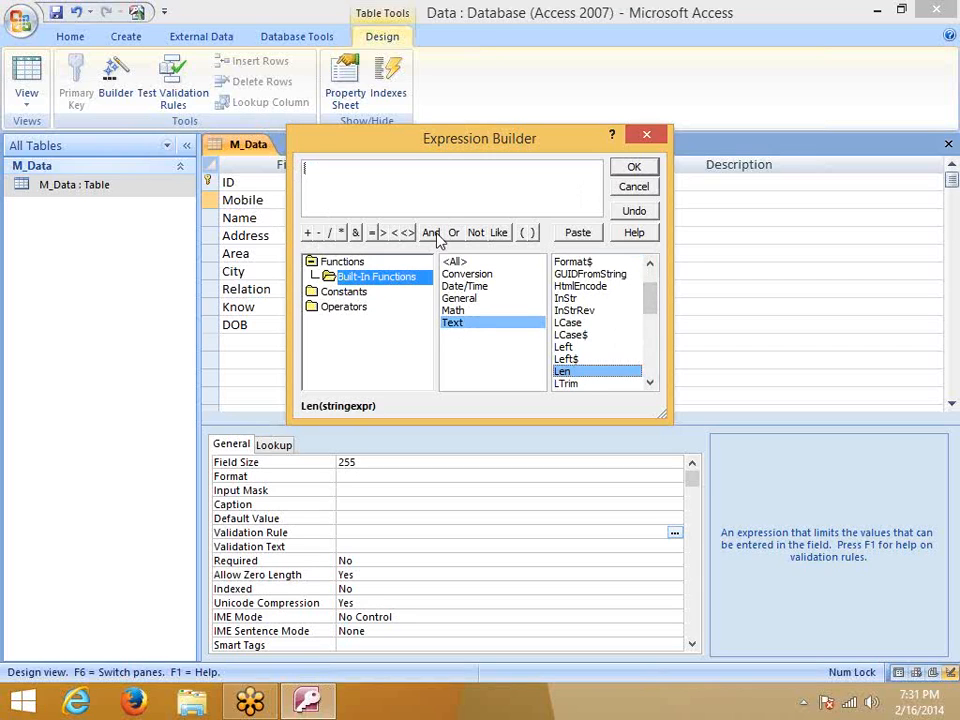
click(577, 234)
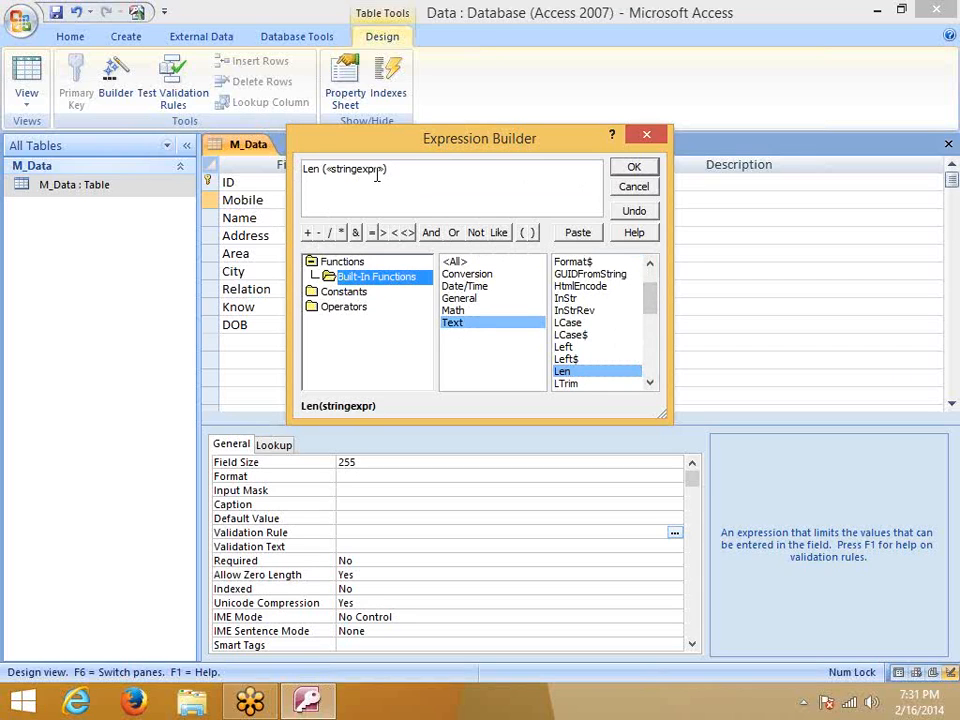
Browse the Expression Builder's operator and constant lists
click(345, 168)
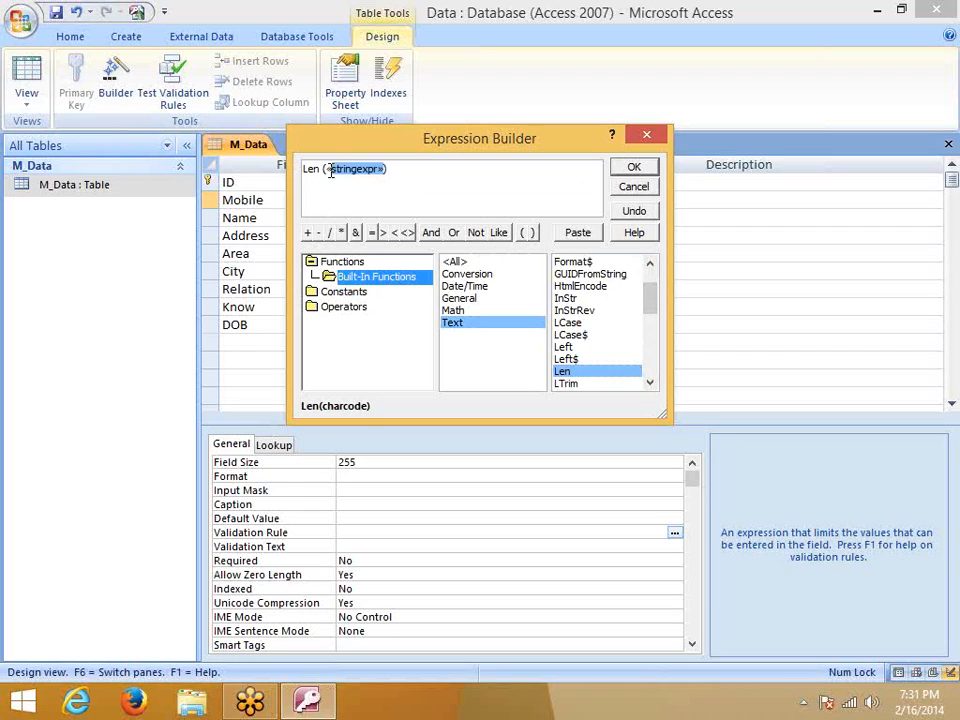
click(312, 310)
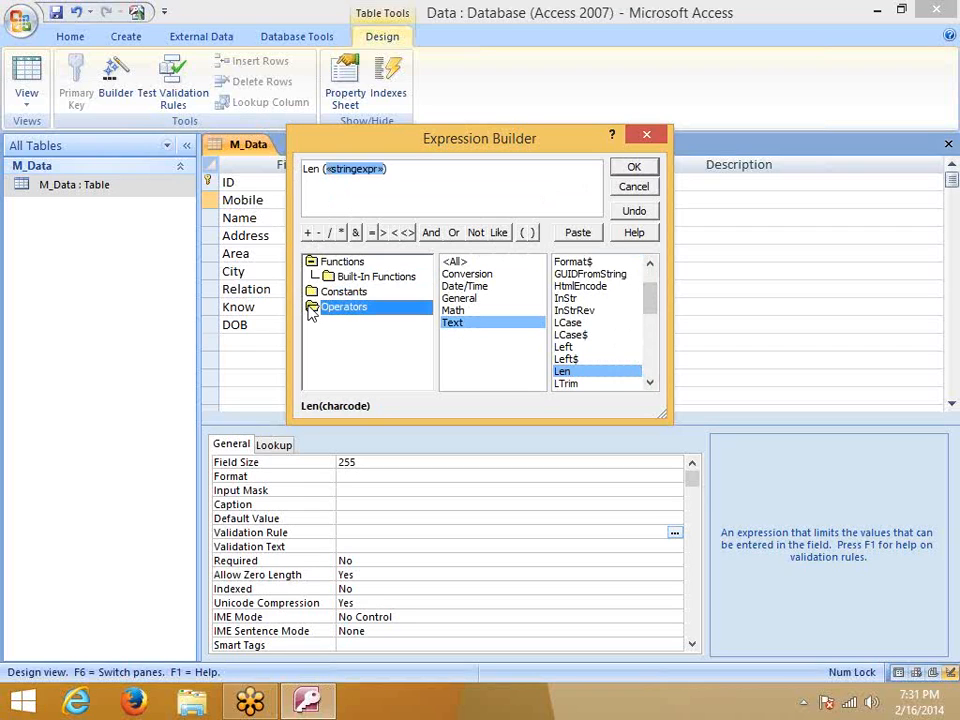
click(313, 296)
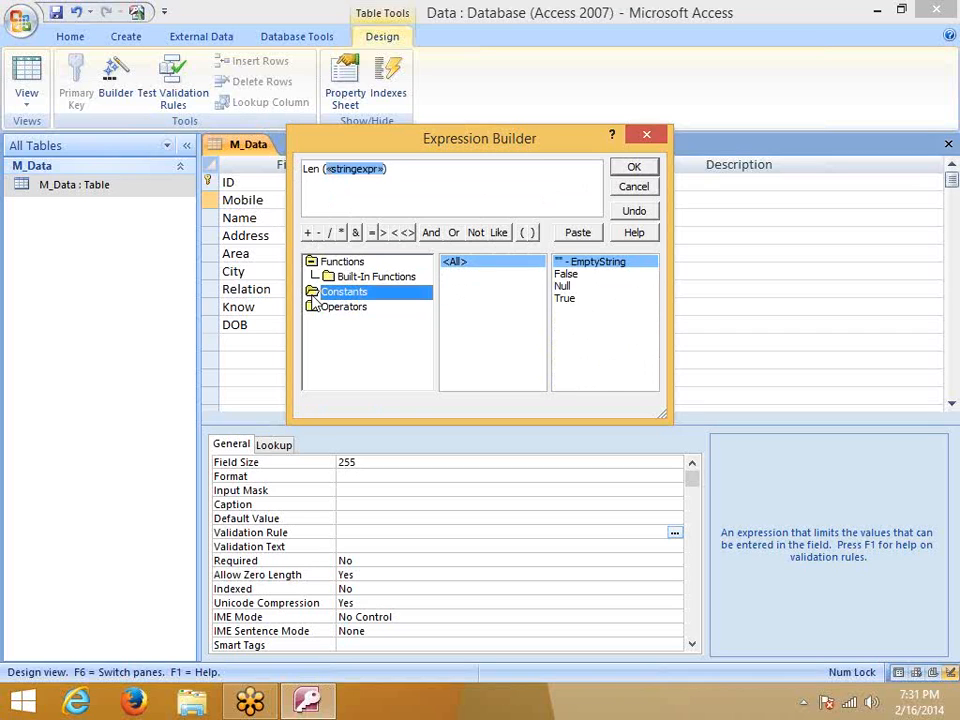
click(331, 279)
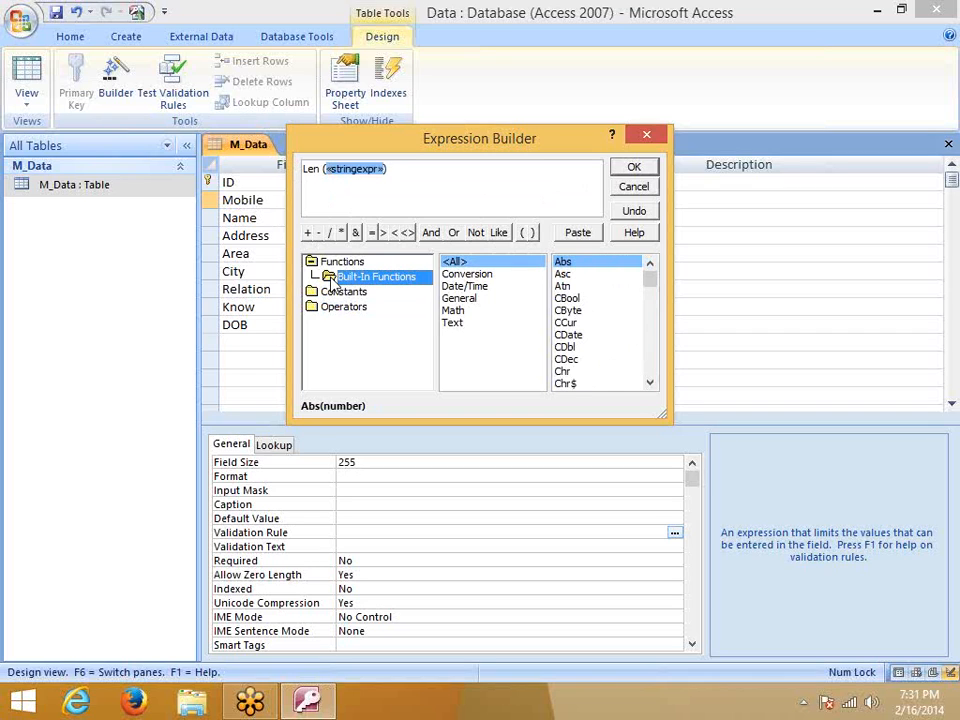
click(326, 262)
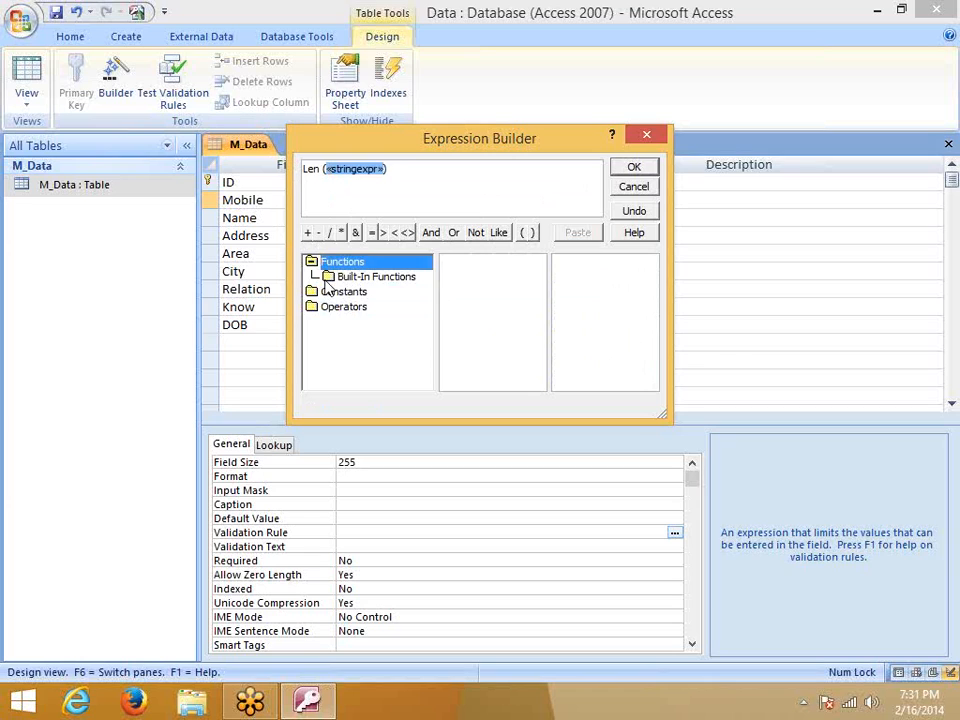
click(320, 291)
click(325, 309)
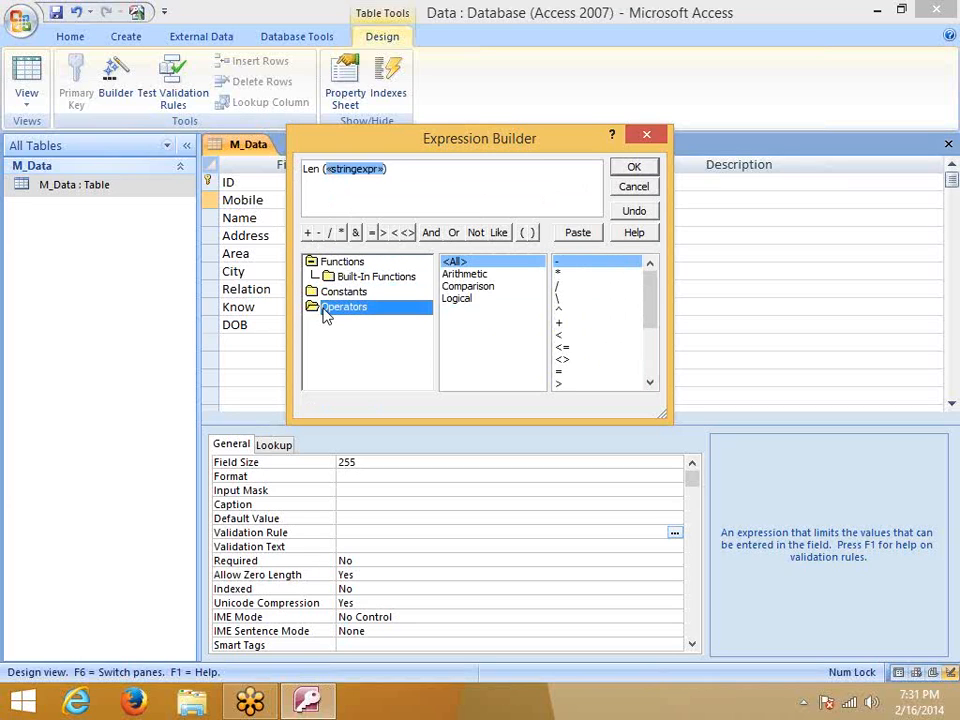
Append = 10 after Len and accept the expression as the rule
drag(386, 169, 299, 169)
click(347, 176)
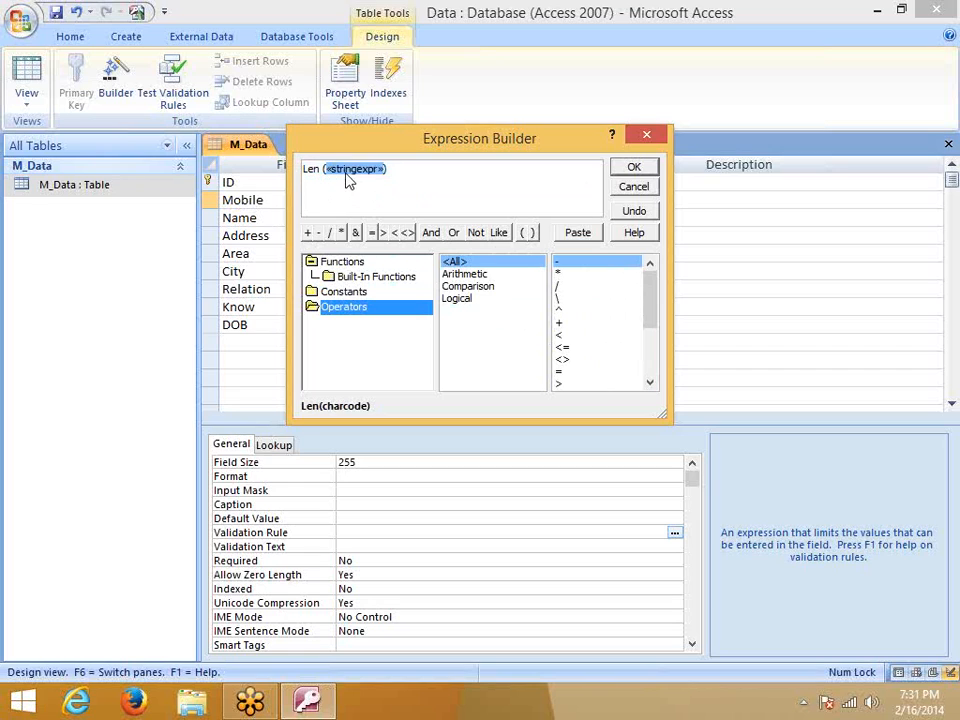
click(392, 172)
click(371, 233)
text(10)
click(626, 168)
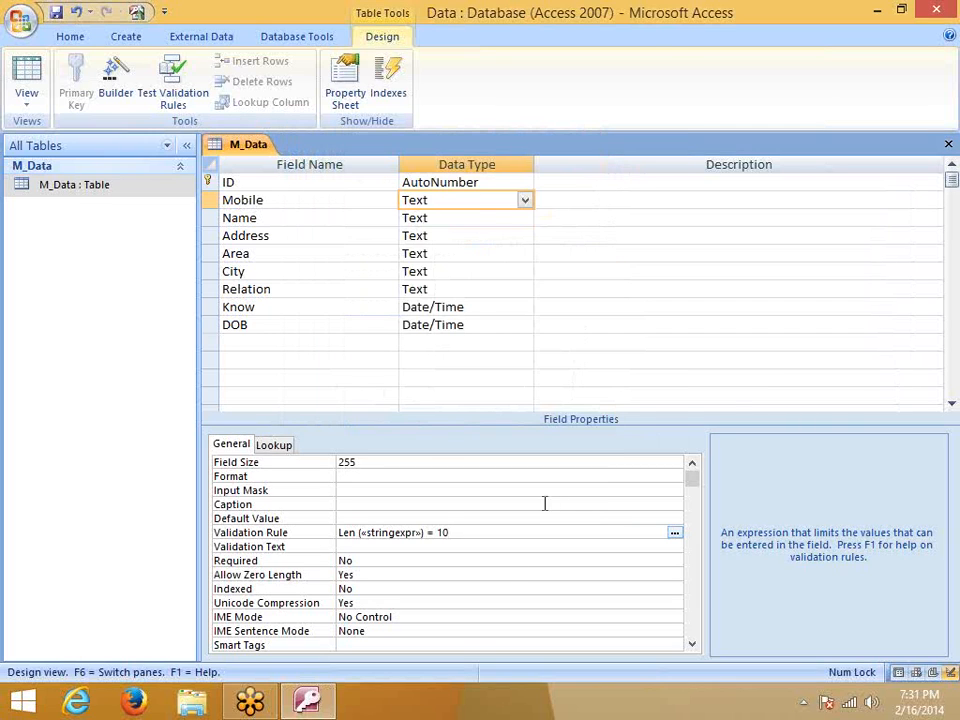
Replace the «stringexpr» placeholder and its quotes with Mobile, giving Len("Mobile")=10
click(497, 584)
click(407, 532)
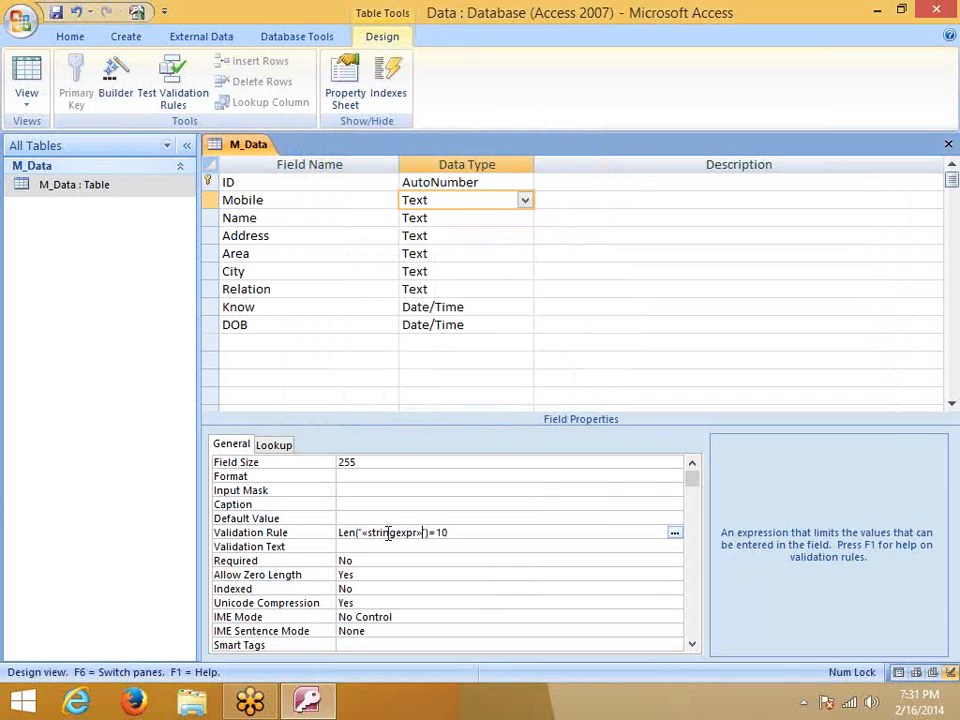
double_click(388, 532)
key(Delete)
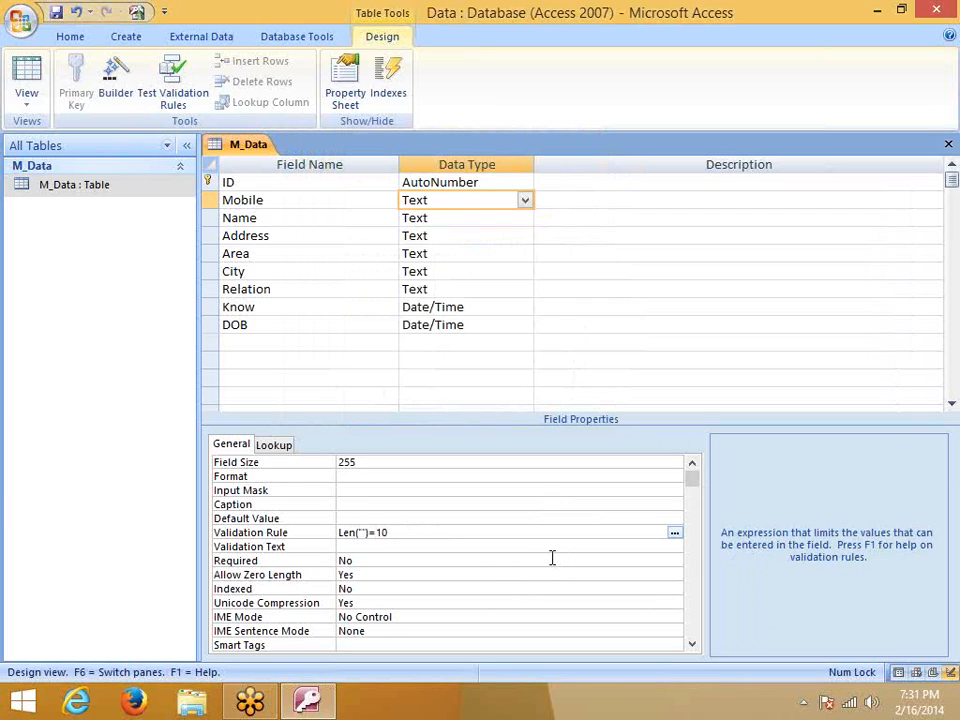
key(BackSpace)
key(Delete)
text(Mobile)
click(554, 562)
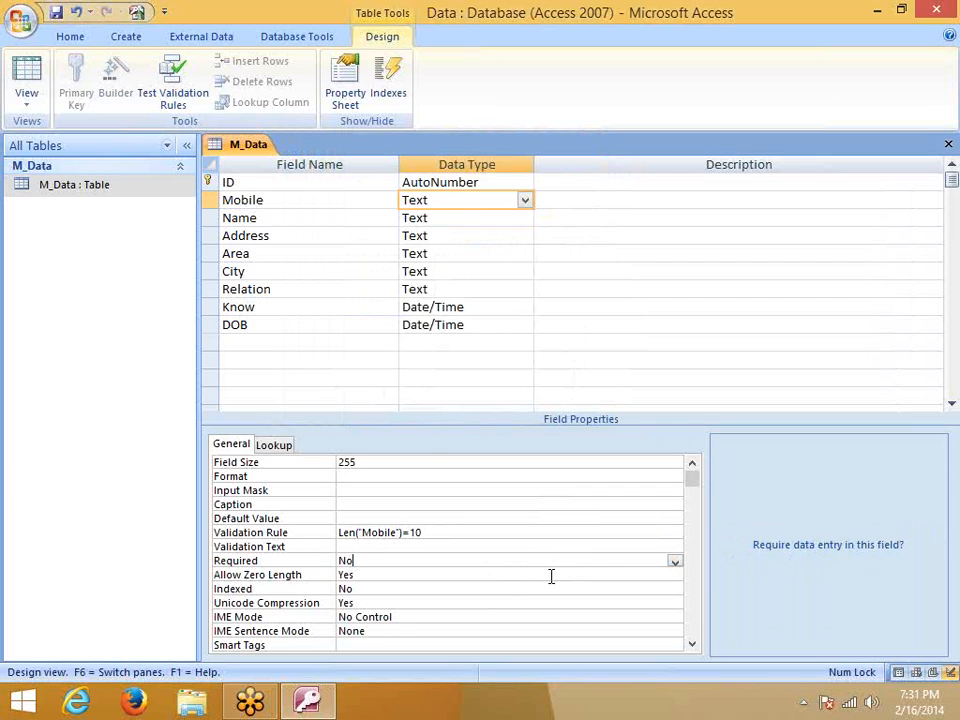
Save the M_Data design and test existing data against the new rule
click(948, 144)
click(407, 399)
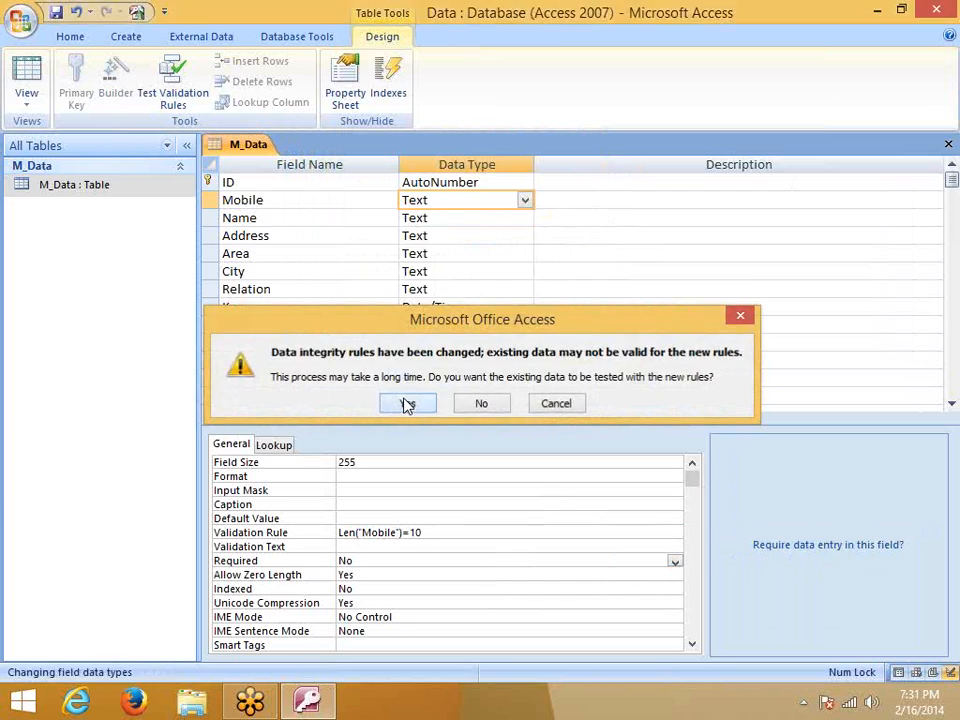
click(407, 403)
click(410, 424)
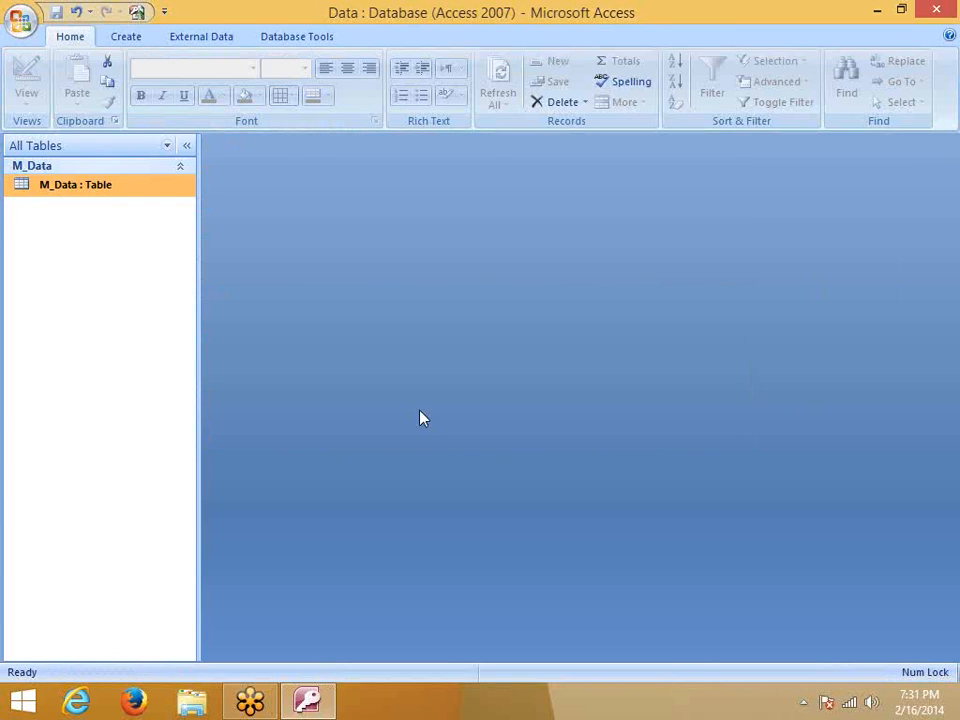
Open the datasheet and change record 1's Mobile to 88, triggering the validation error
double_click(133, 192)
click(356, 184)
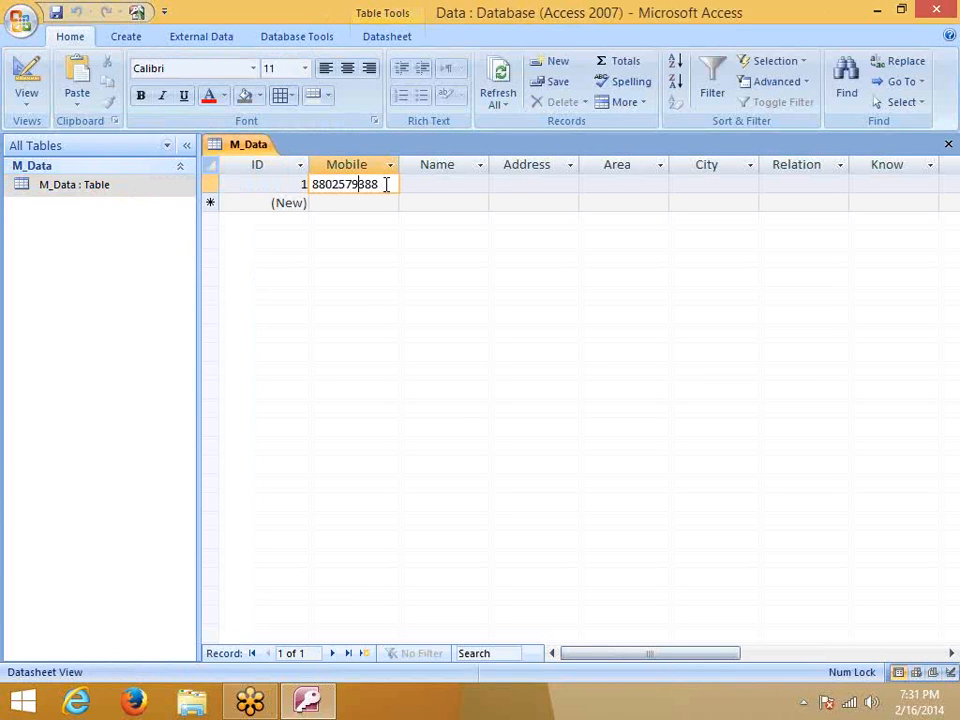
double_click(316, 183)
text(88)
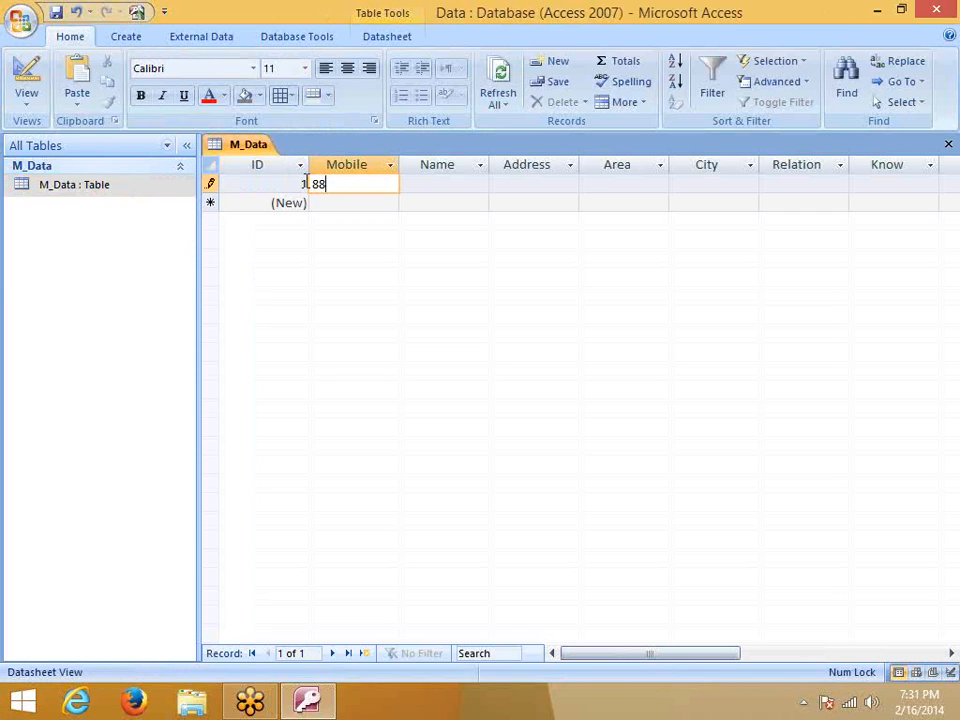
key(Return)
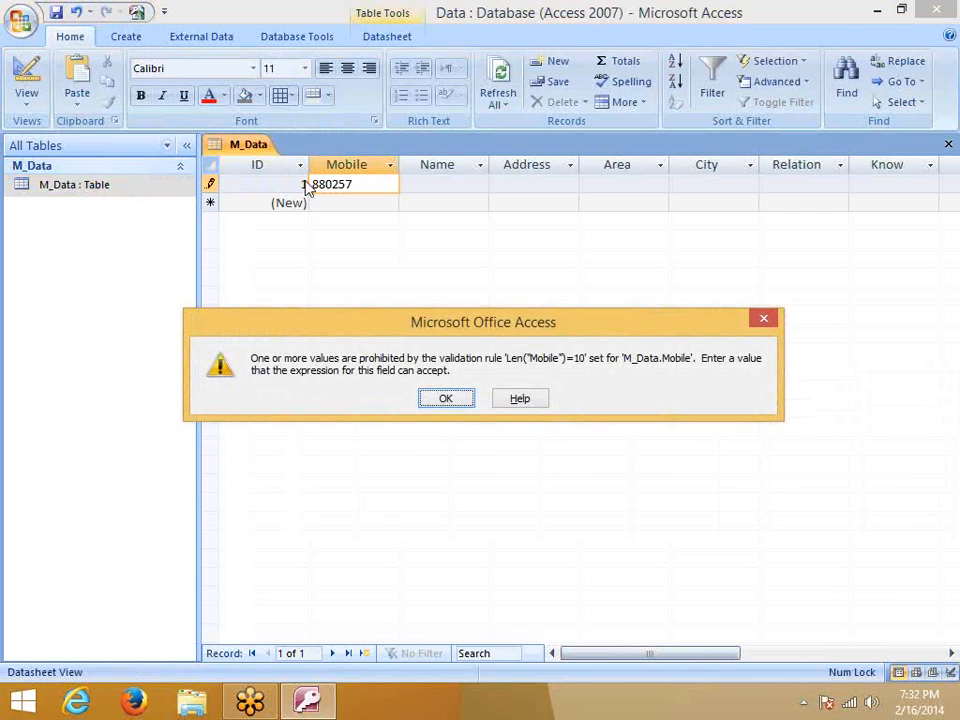
key(Return)
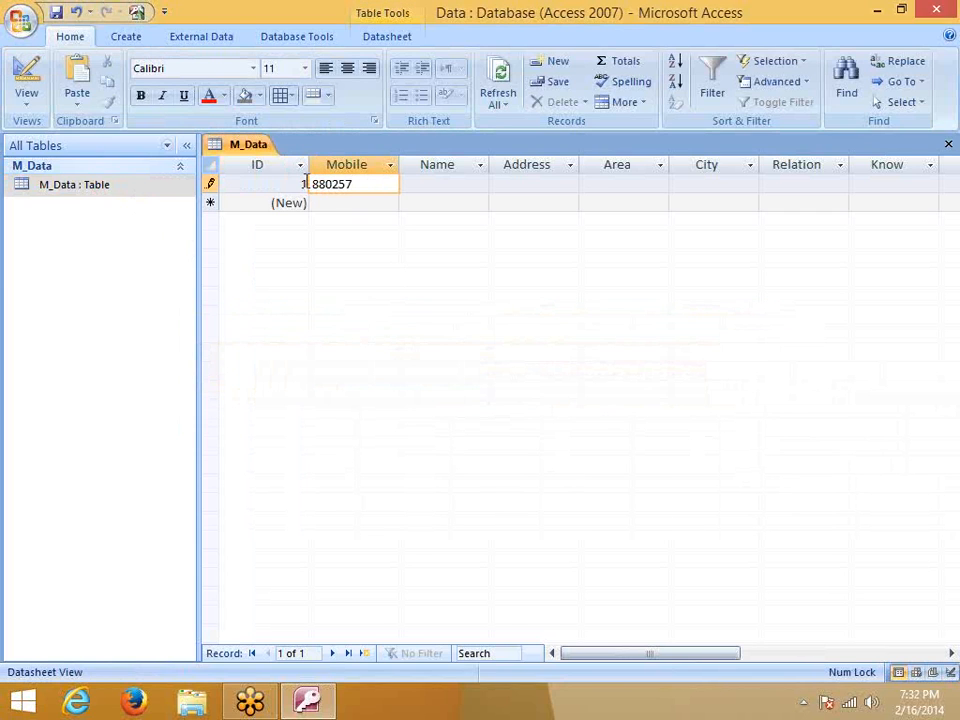
key(Return)
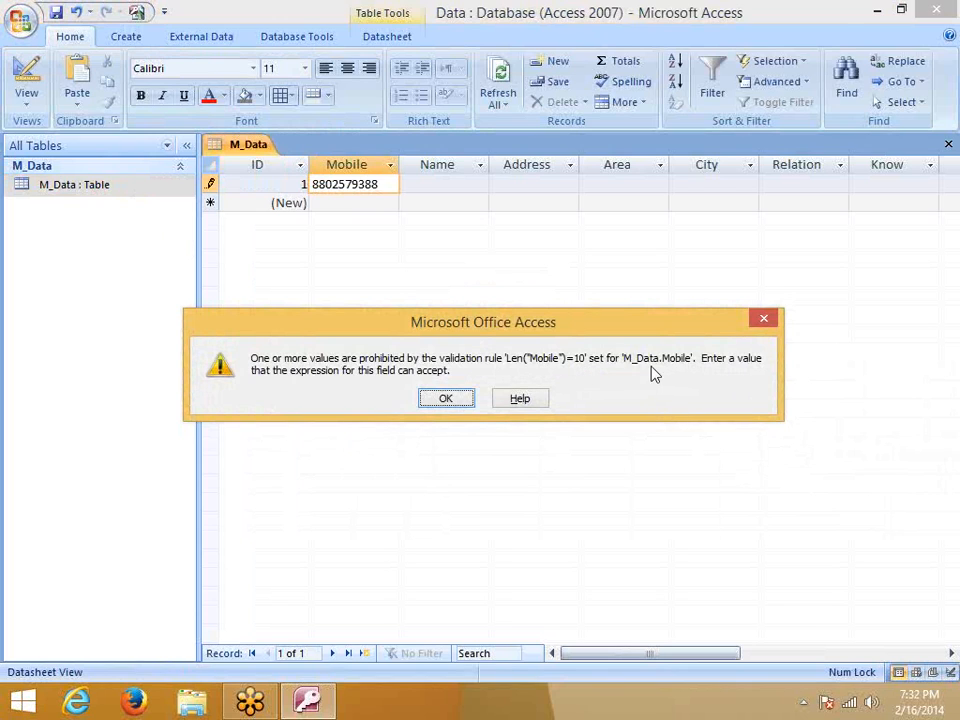
Try reopening M_Data in Design View, dismissing the validation errors that block it
click(762, 319)
right_click(113, 192)
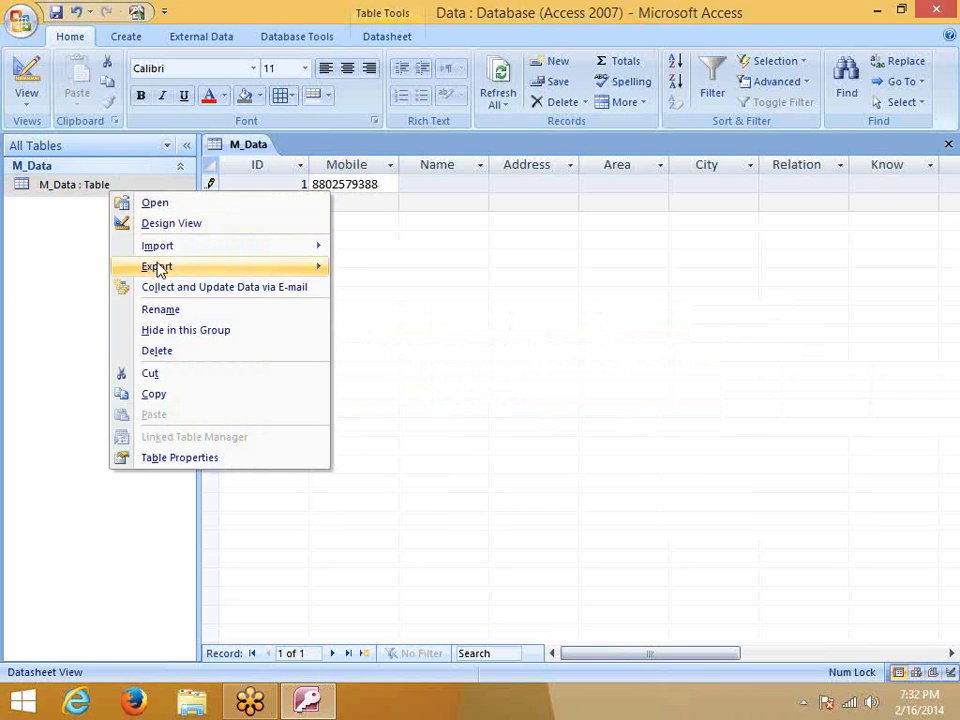
click(161, 225)
click(445, 400)
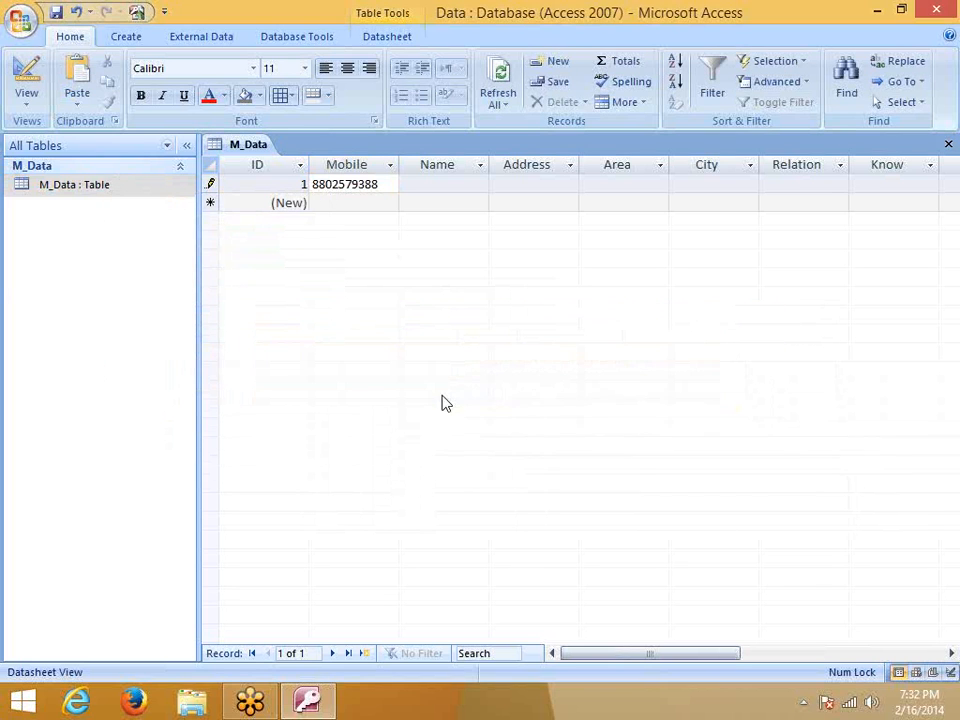
click(79, 166)
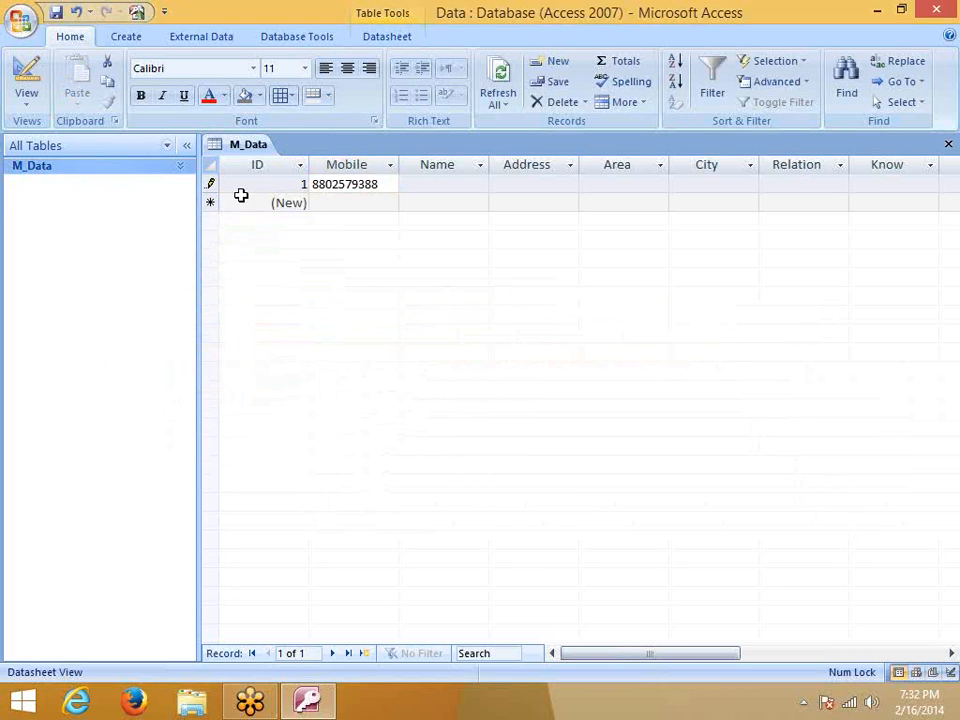
click(98, 168)
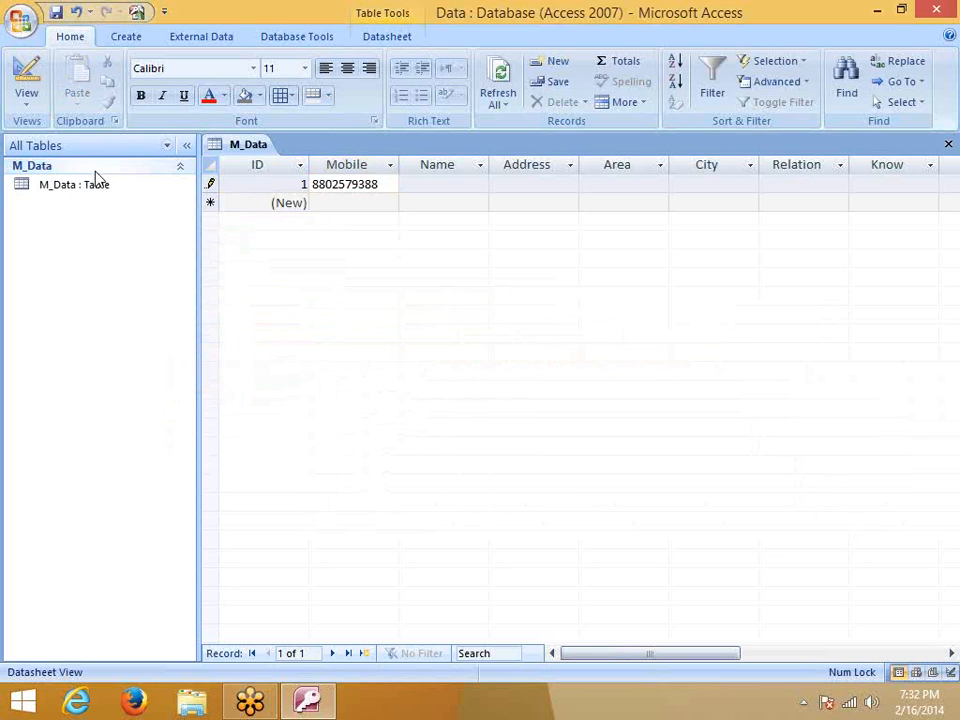
click(70, 188)
right_click(70, 190)
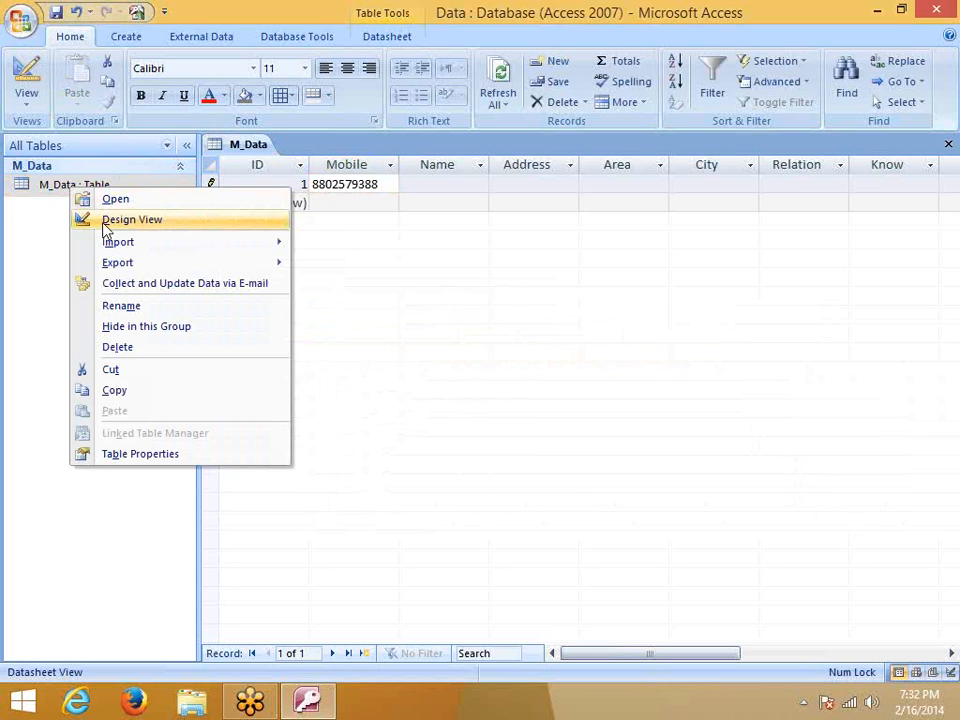
click(101, 222)
click(452, 398)
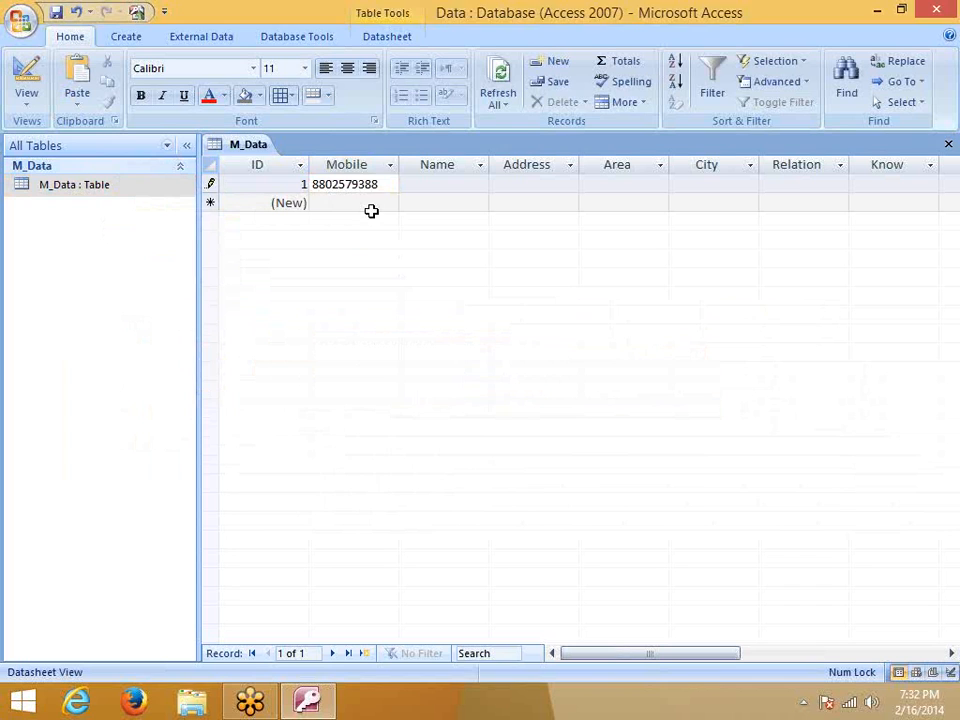
click(388, 202)
key(Return)
Delete the rejected Mobile value and close M_Data, discarding the unsaved record
click(292, 183)
key(Delete)
click(343, 211)
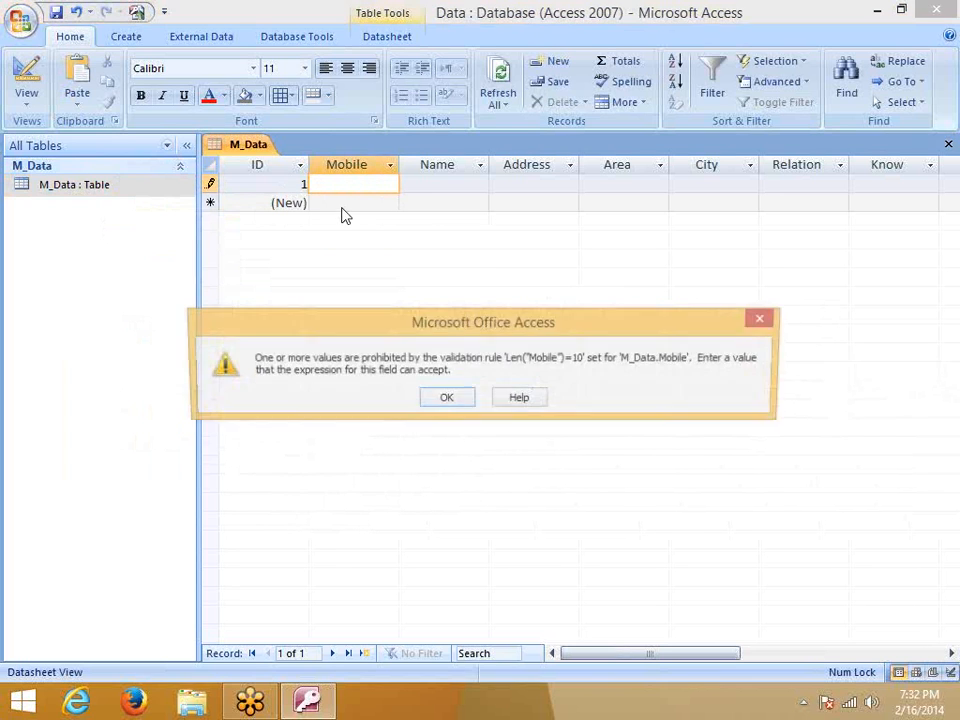
click(444, 399)
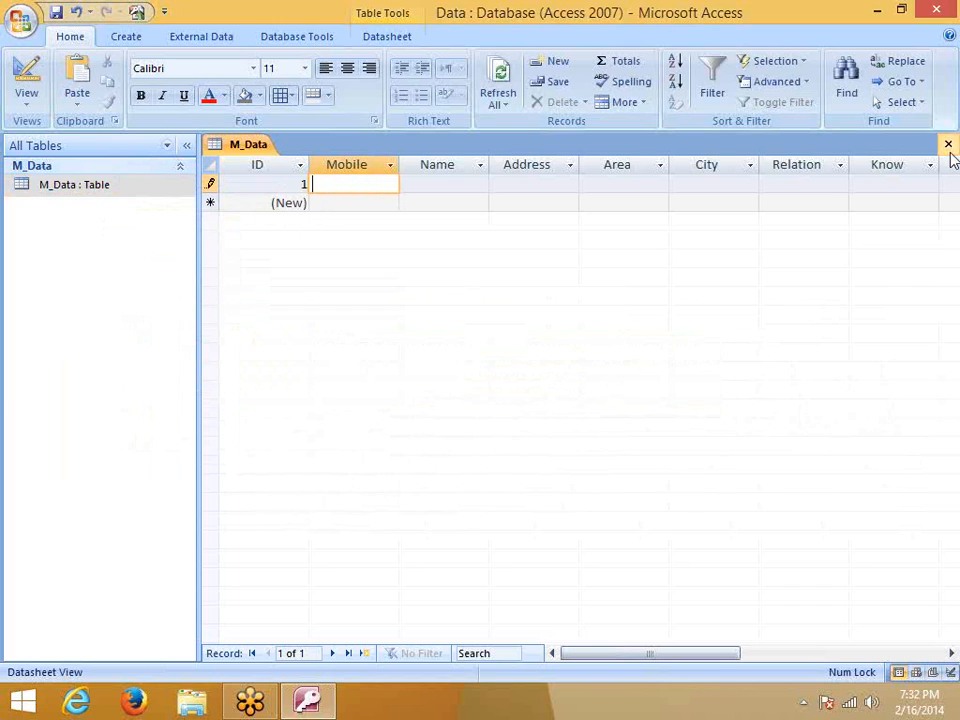
click(948, 145)
click(446, 400)
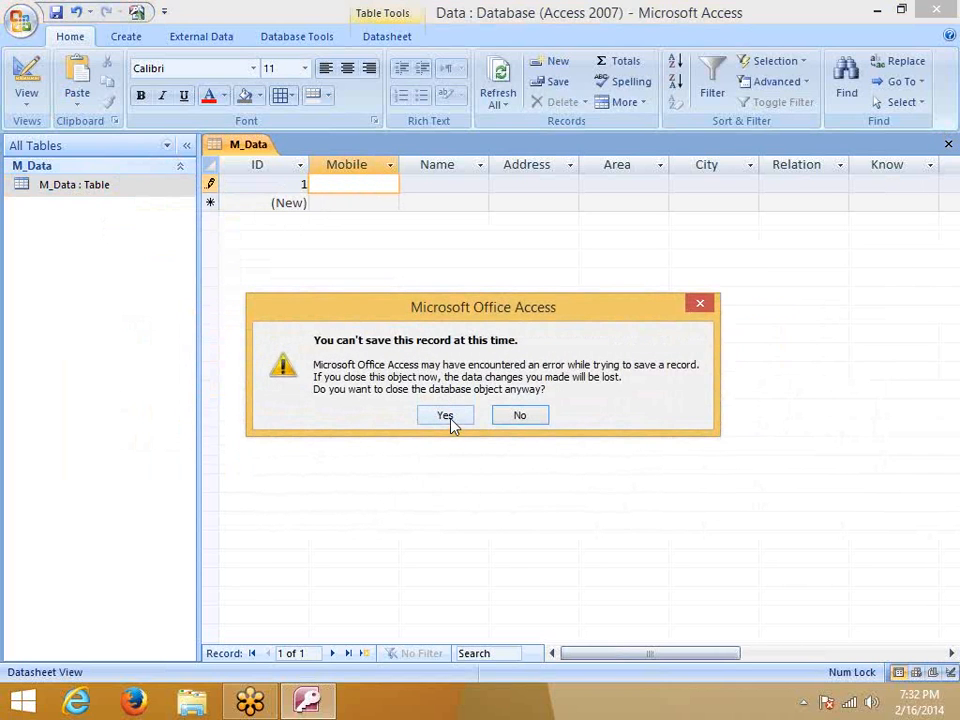
click(515, 417)
click(948, 145)
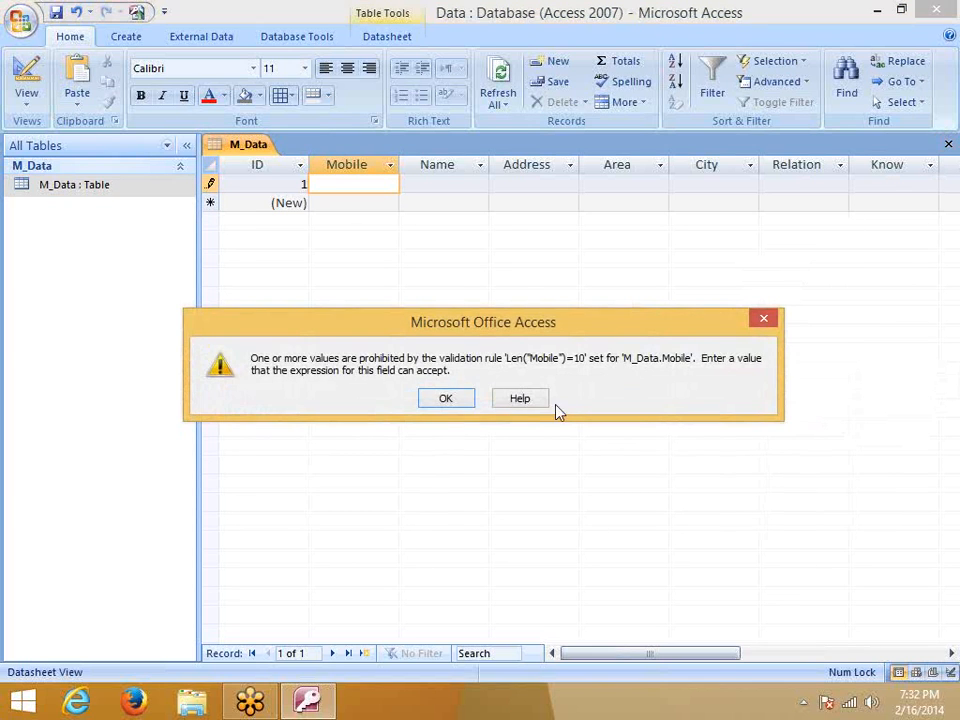
click(454, 408)
click(450, 414)
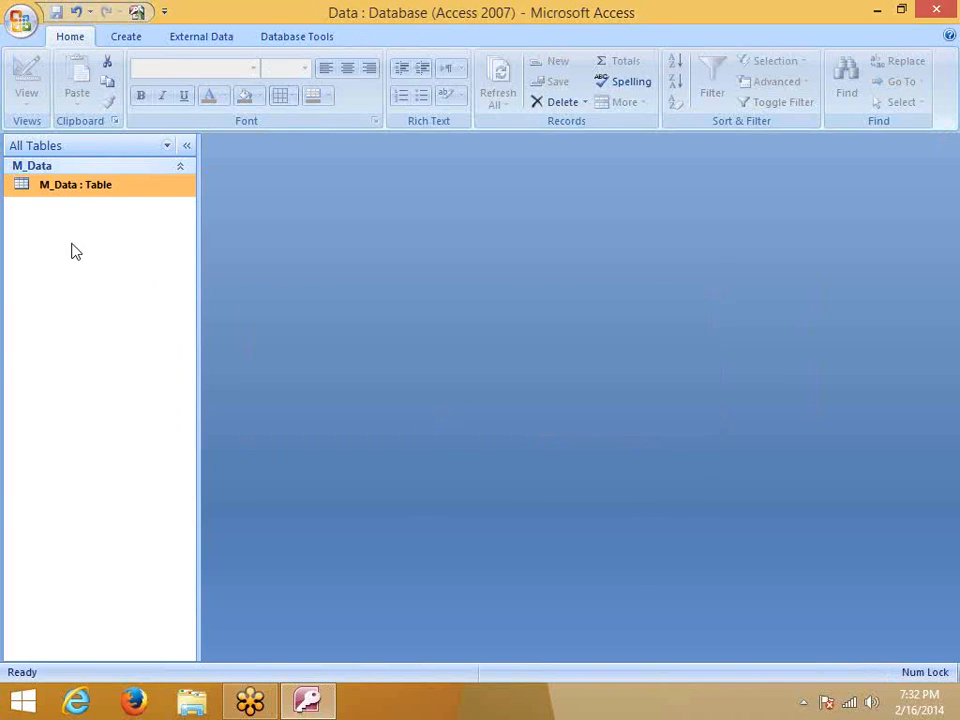
Open M_Data's design and edit Mobile's validation rule to Len('Mobile')=10
right_click(83, 196)
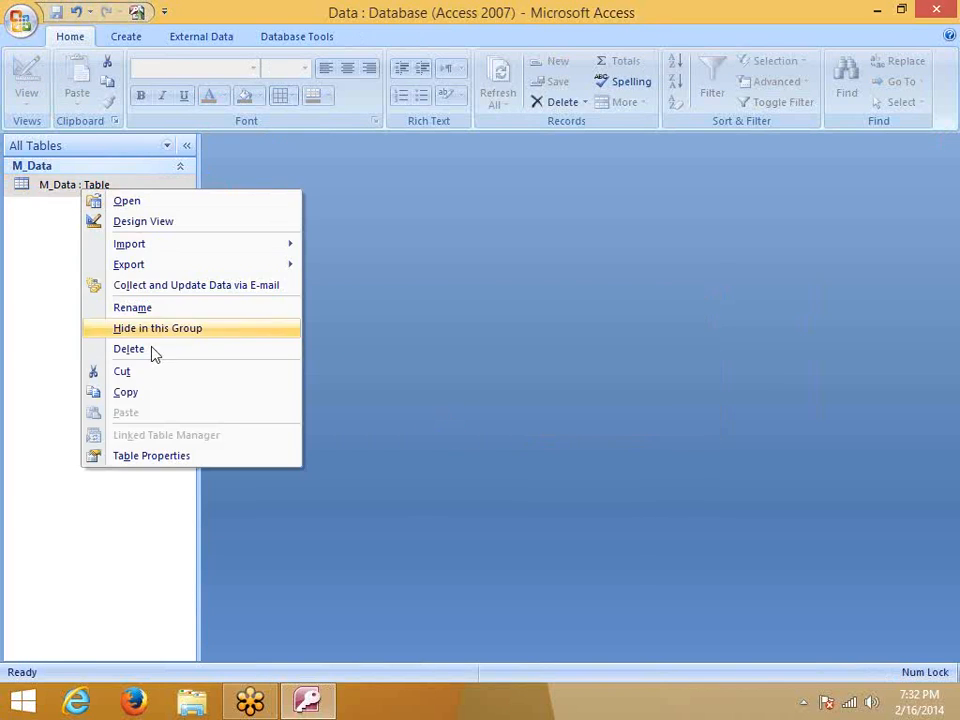
click(141, 225)
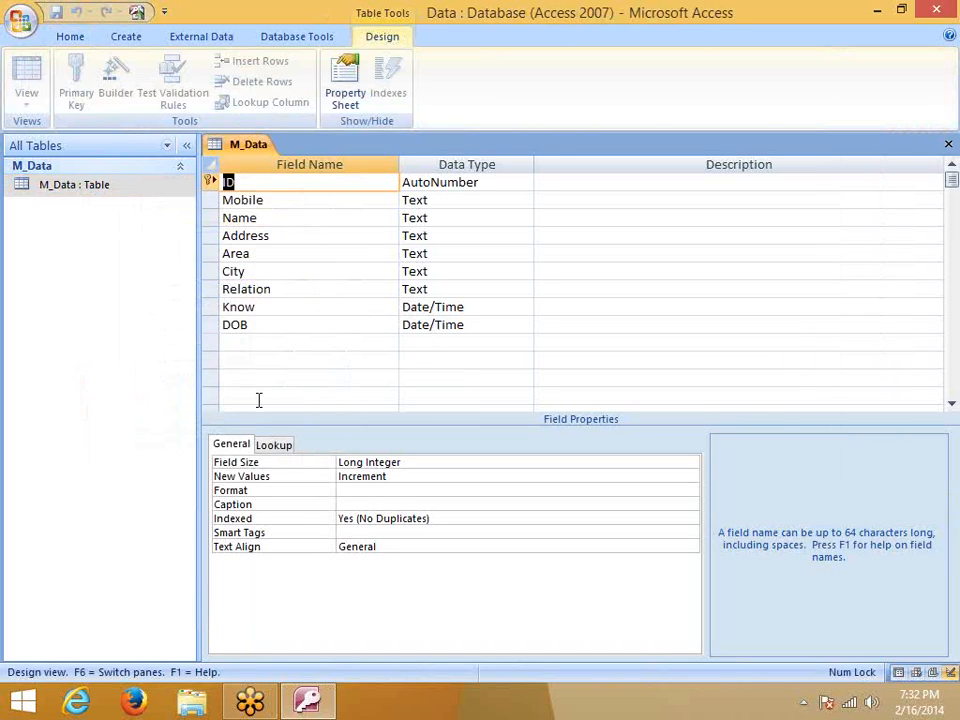
click(432, 200)
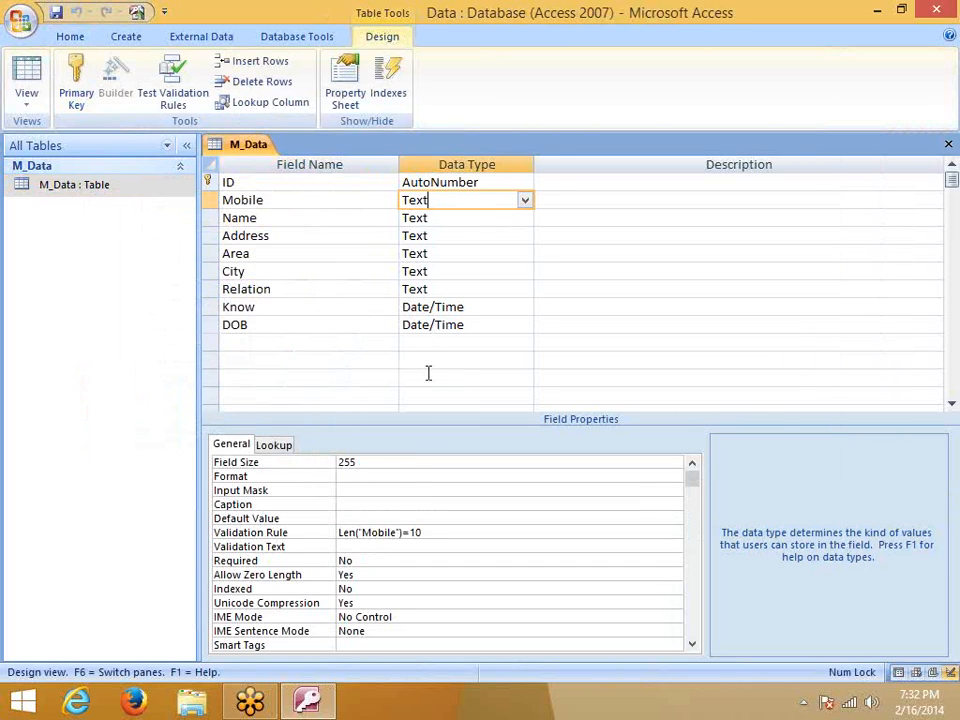
click(392, 532)
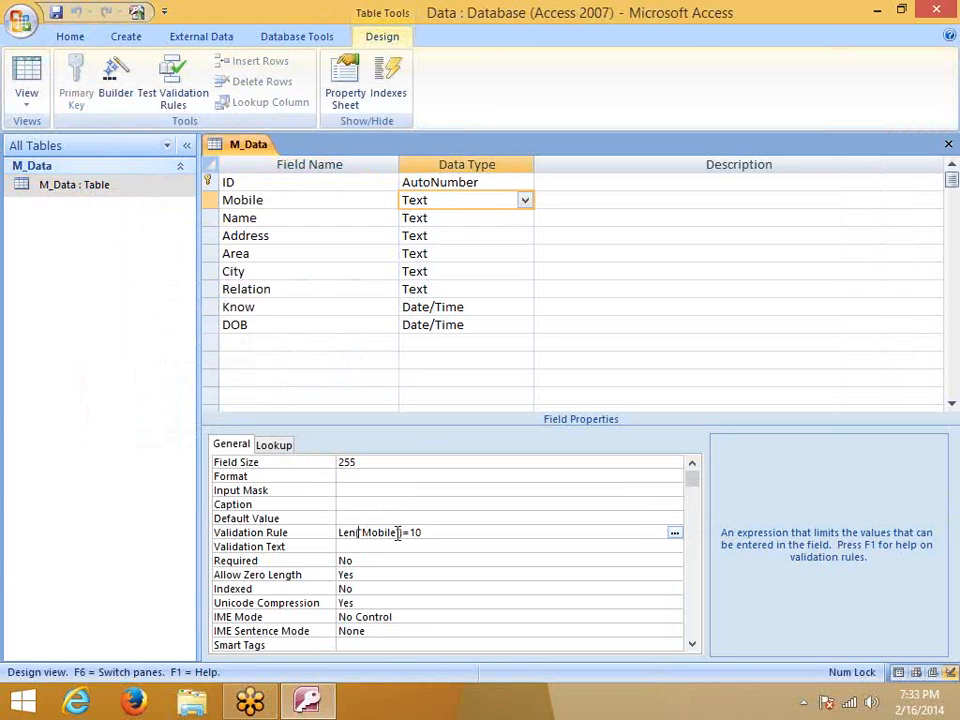
text(()
click(441, 574)
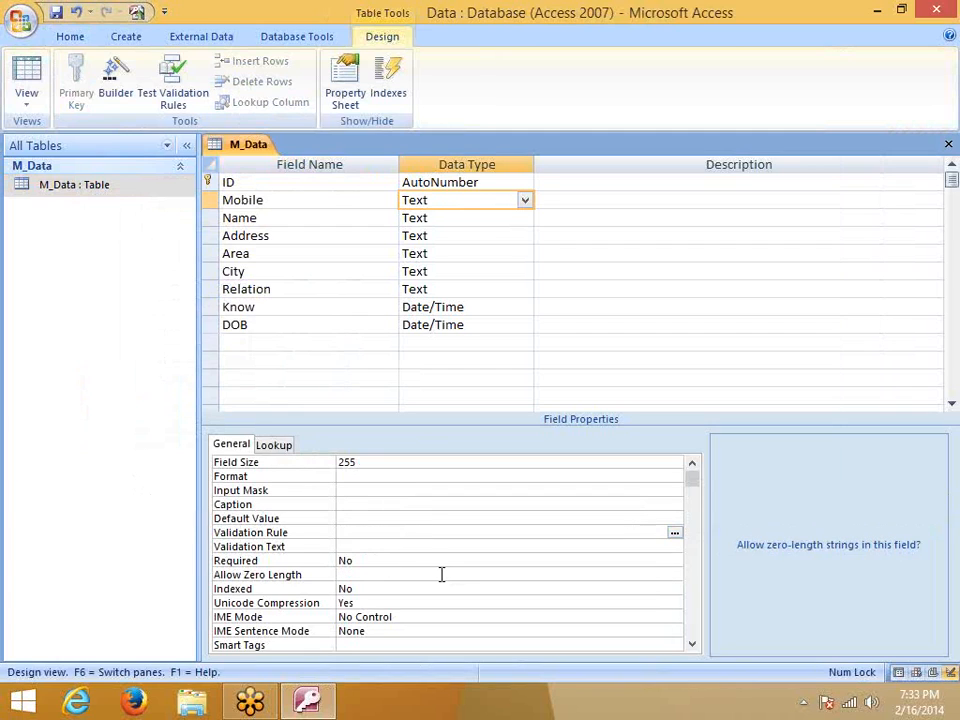
click(432, 547)
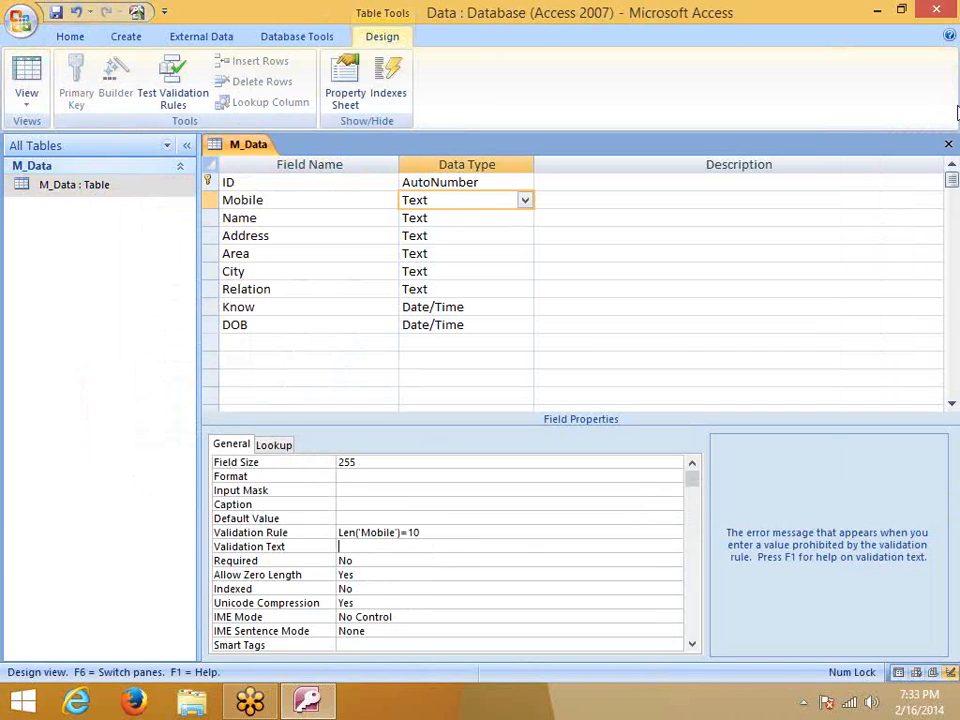
Save the design, testing existing data against the rule, and close it
click(947, 144)
click(410, 399)
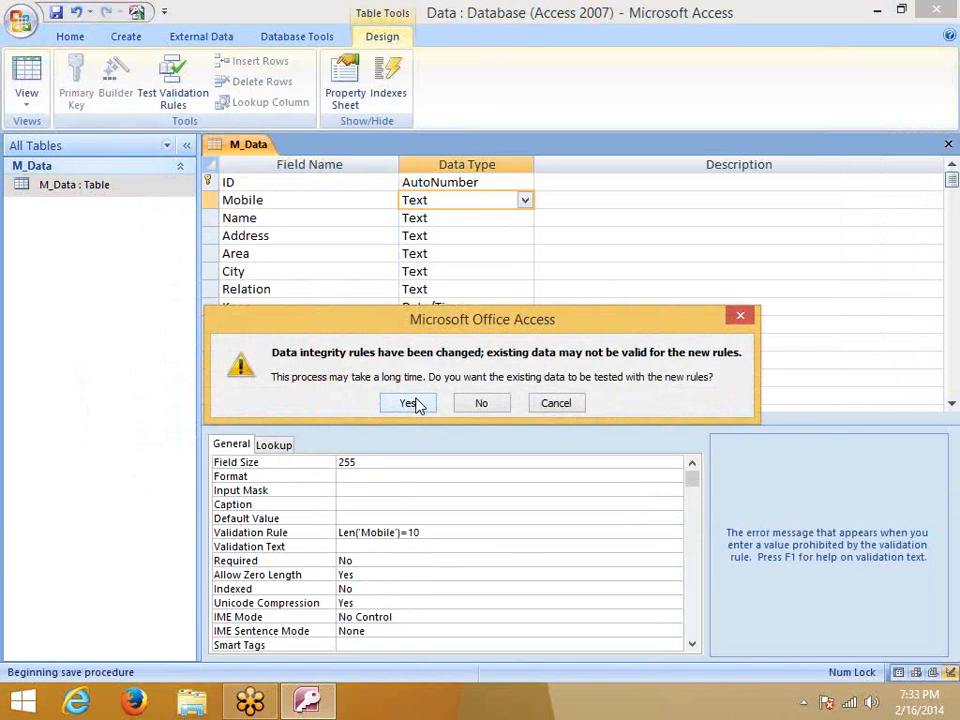
click(417, 403)
click(414, 420)
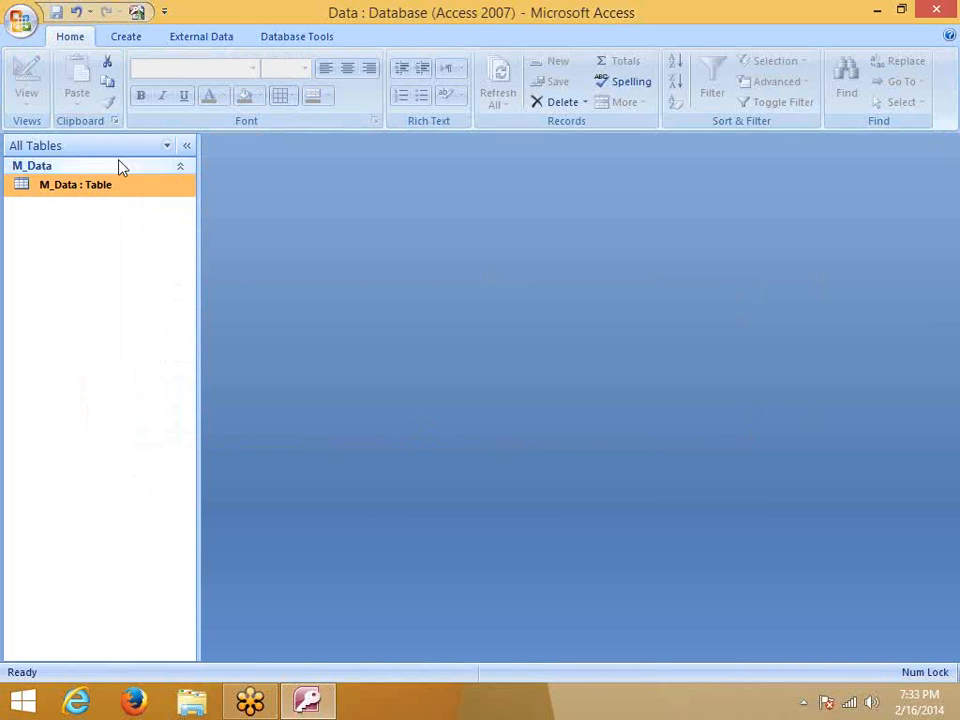
double_click(82, 189)
click(337, 199)
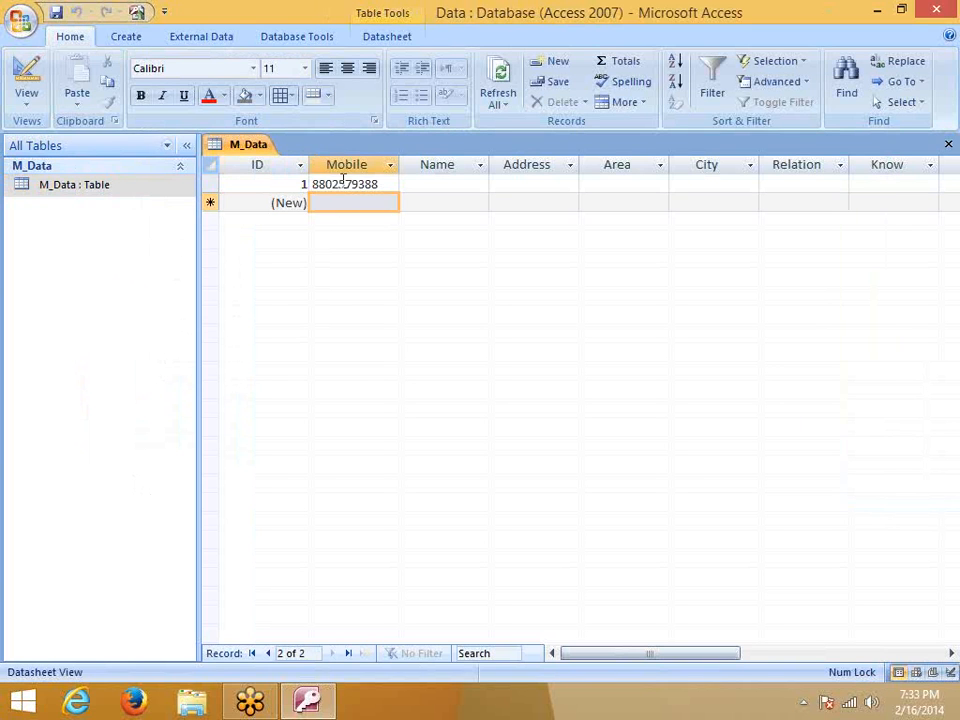
double_click(343, 181)
key(BackSpace)
text(4)
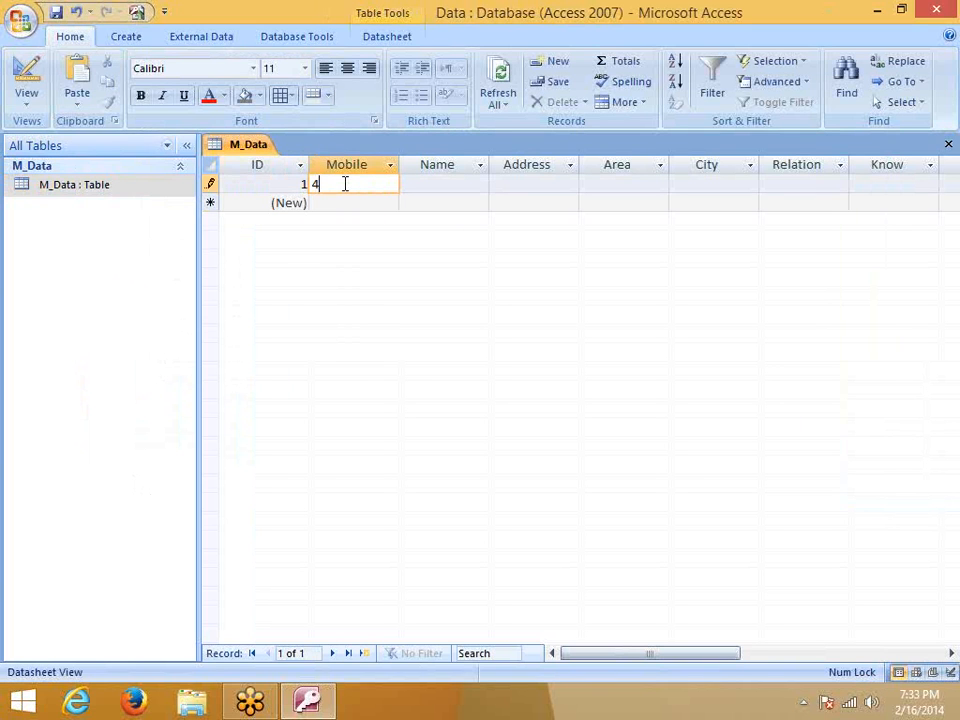
text(1)
key(Return)
key(Return)
key(Return)
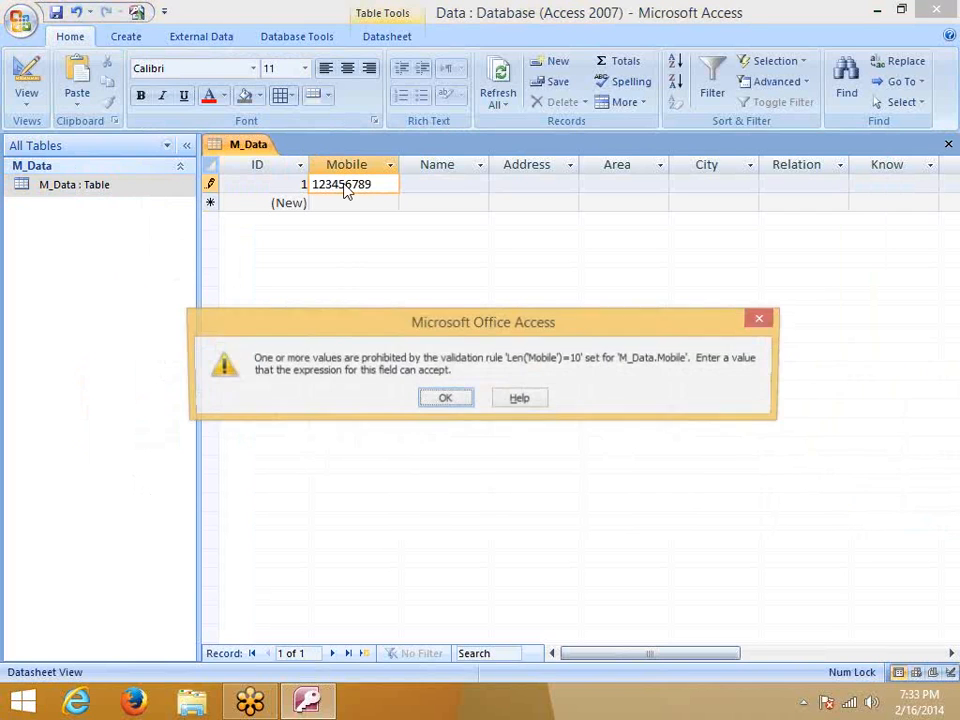
key(Return)
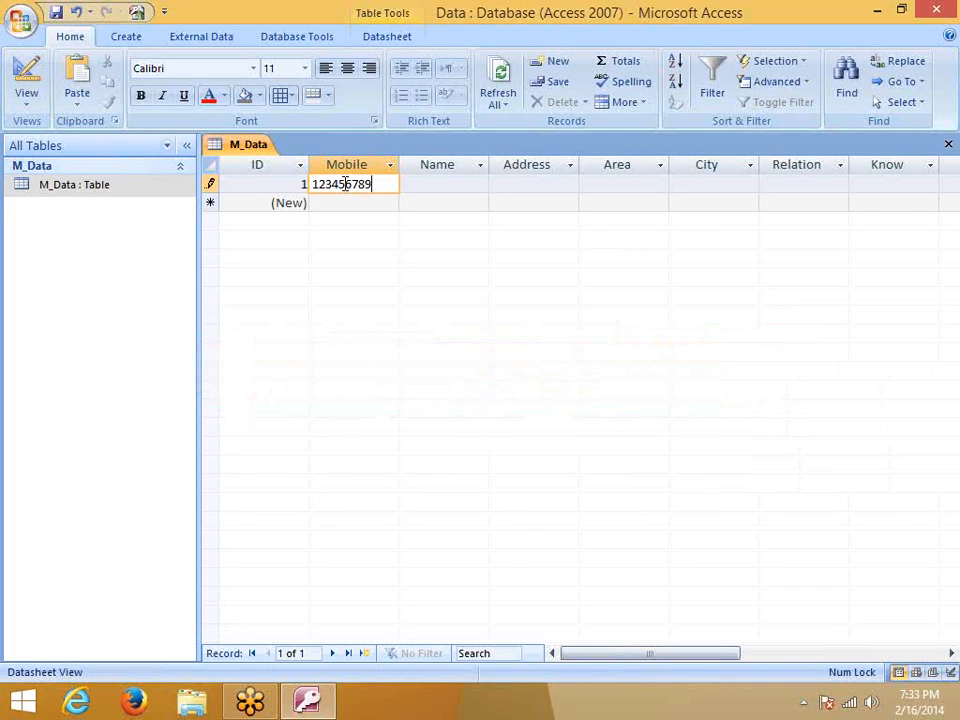
text(0)
key(Return)
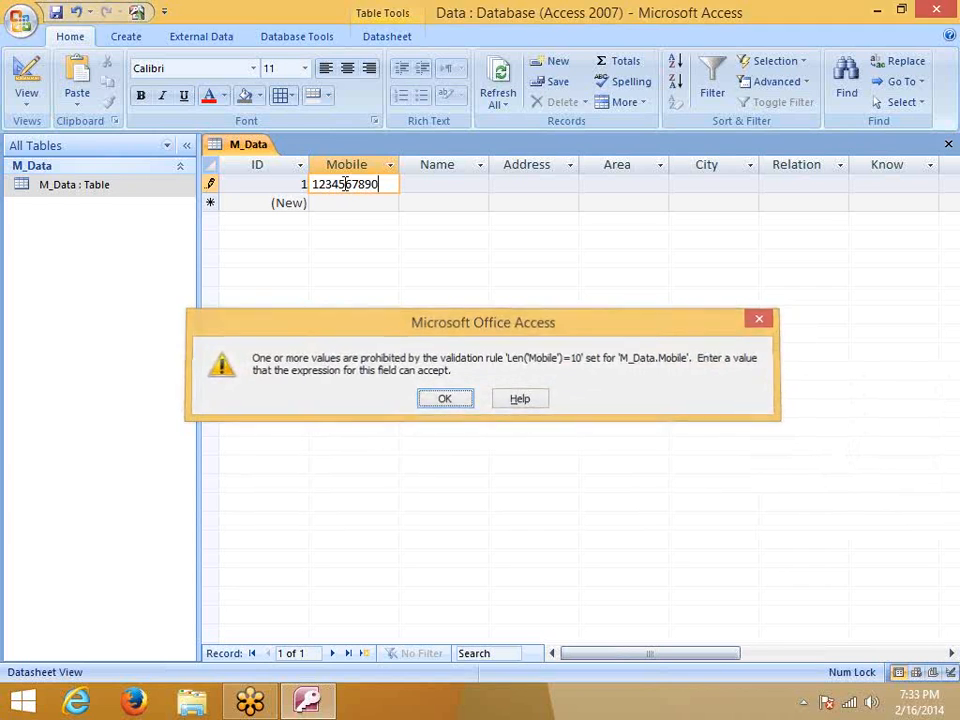
key(Return)
click(948, 144)
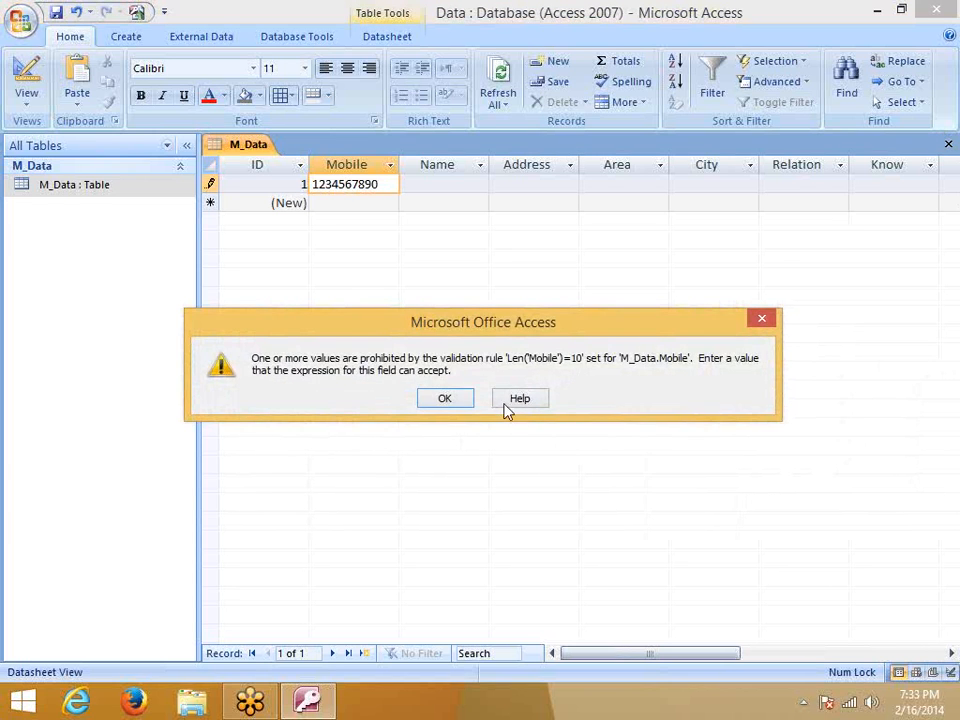
click(464, 404)
Reopen M_Data's design, delete Mobile's Len('Mobile')=10 rule and launch the Expression Builder
click(452, 418)
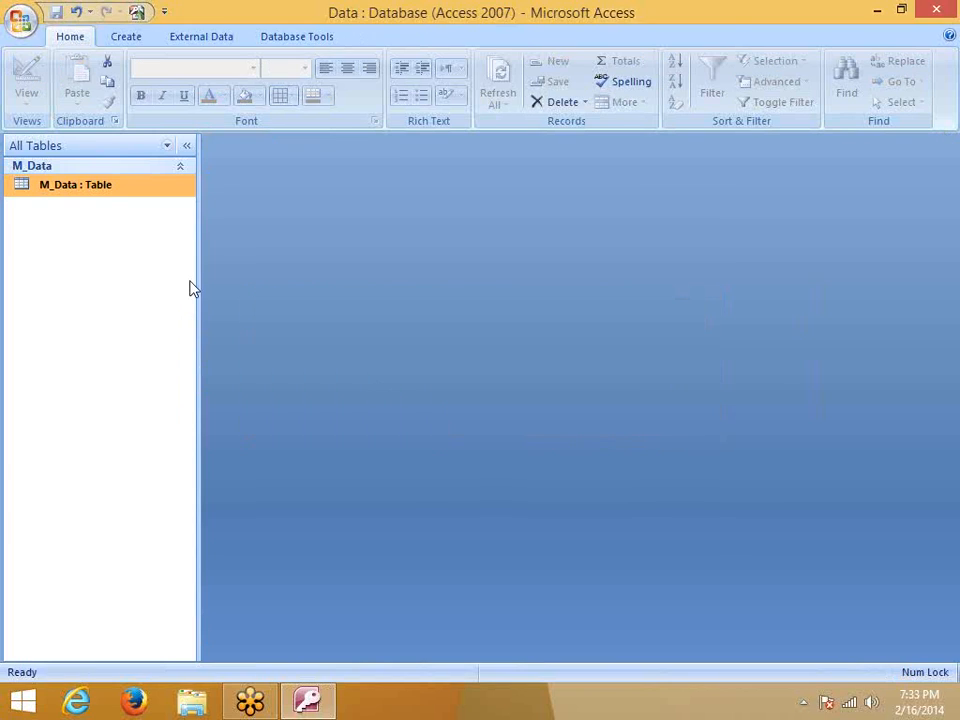
right_click(107, 195)
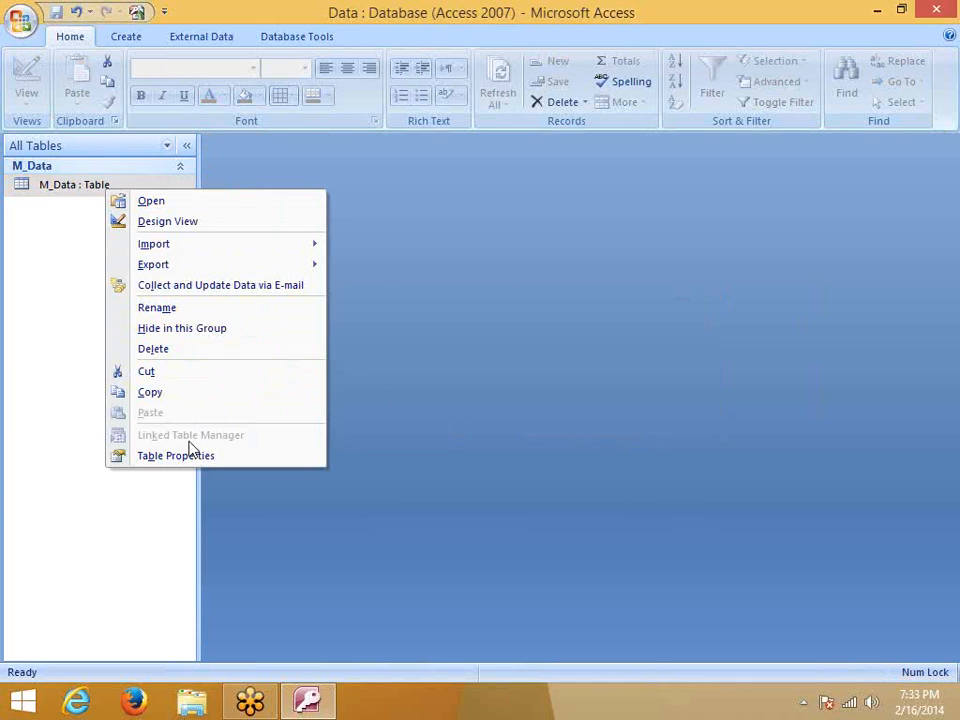
click(176, 221)
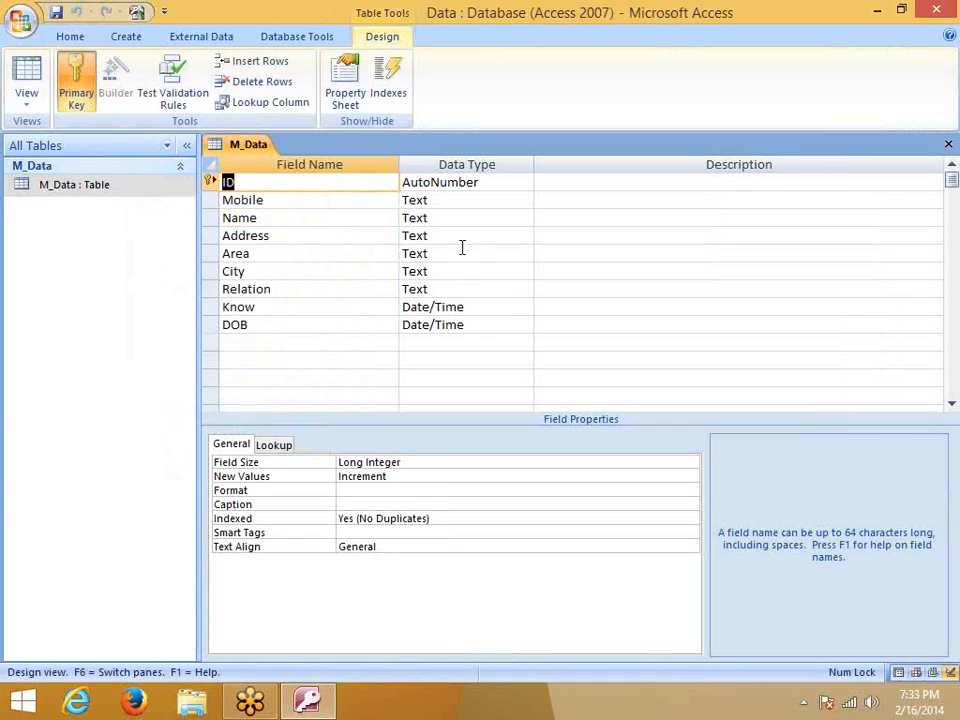
click(340, 215)
click(415, 200)
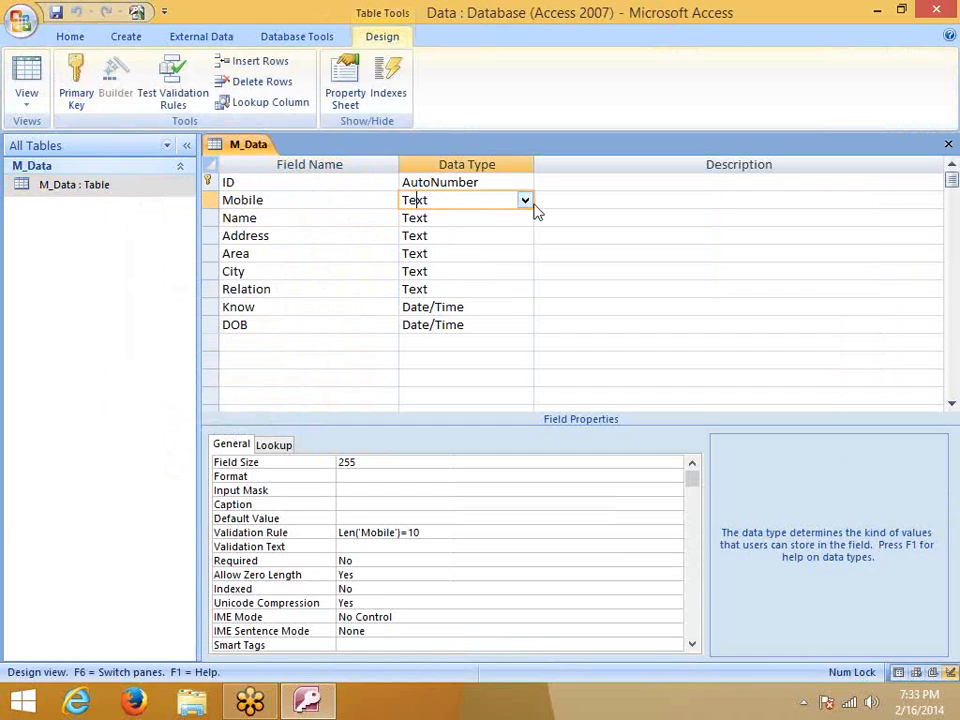
click(418, 535)
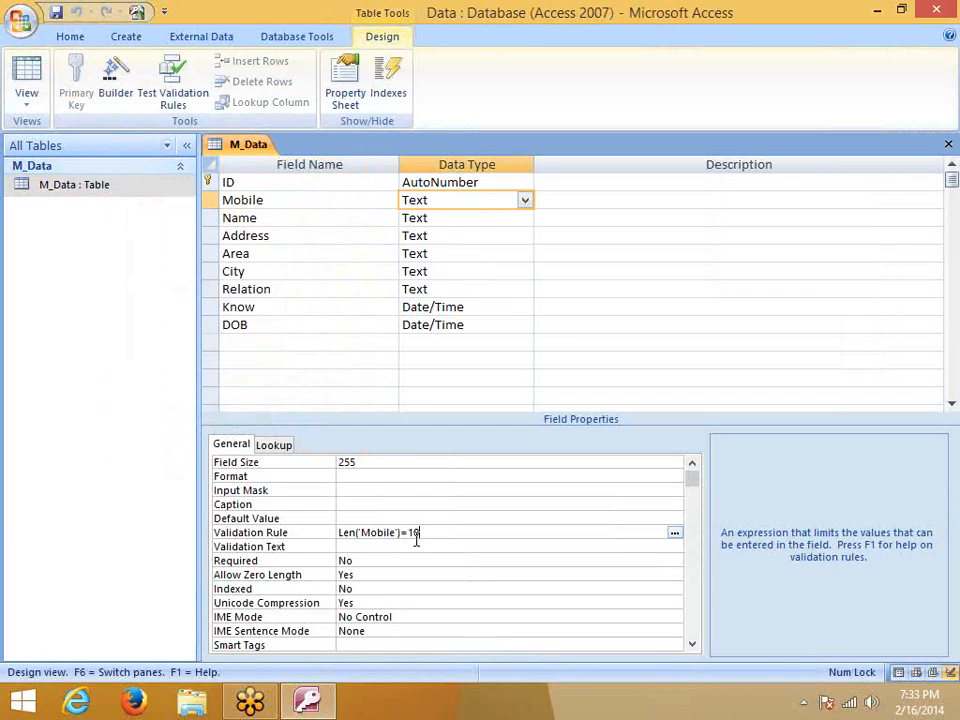
click(300, 537)
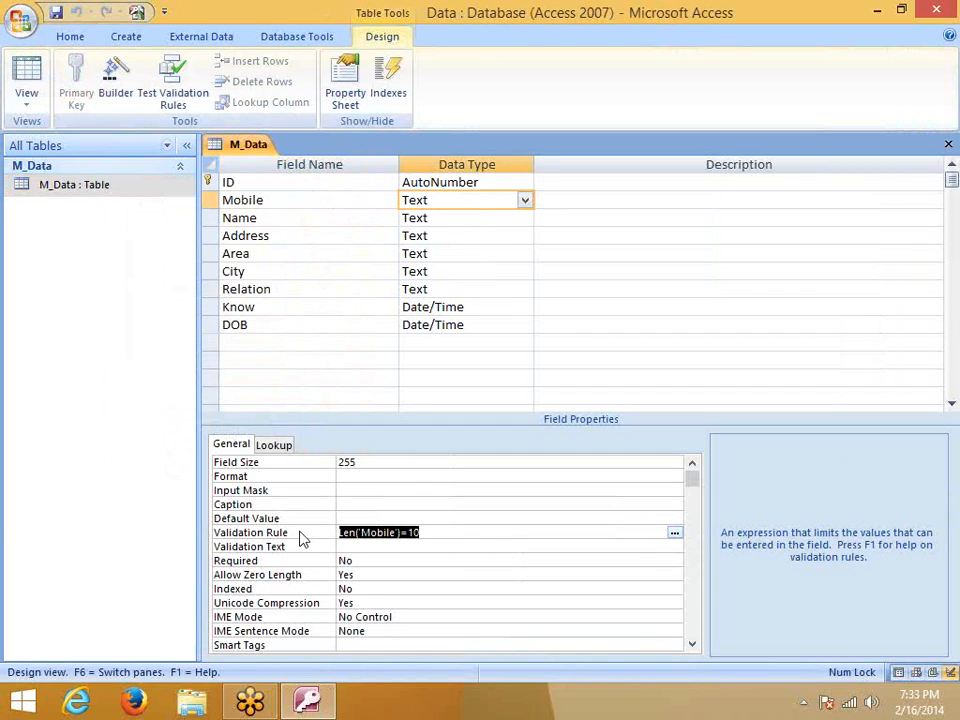
key(Delete)
click(674, 533)
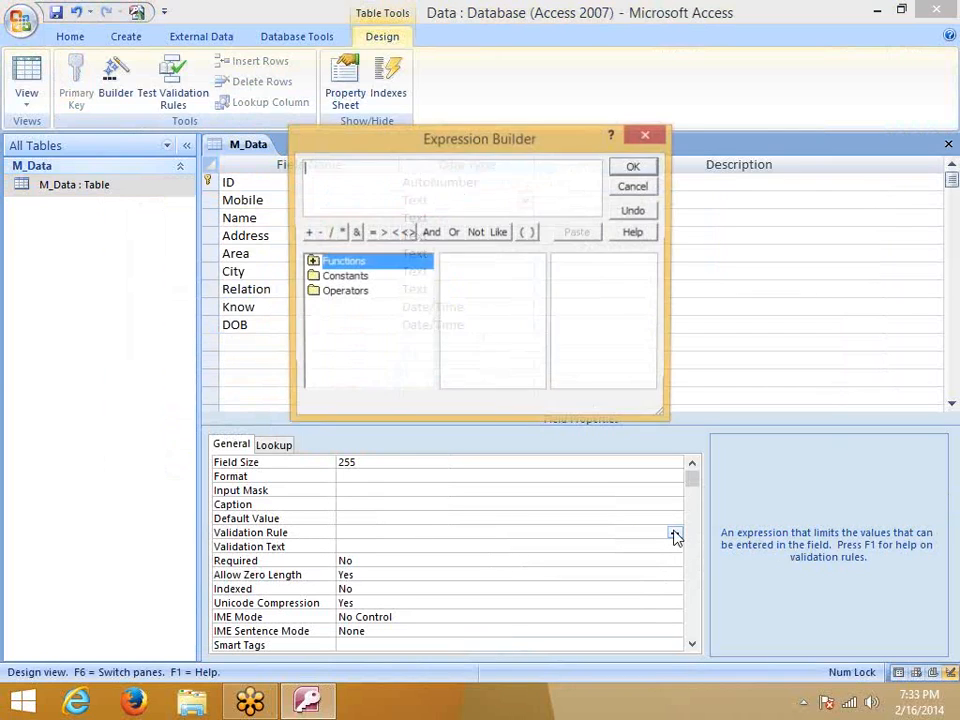
Browse the Expression Builder's Functions, Constants and Operators to reach the Built-In Functions list
click(311, 262)
click(330, 277)
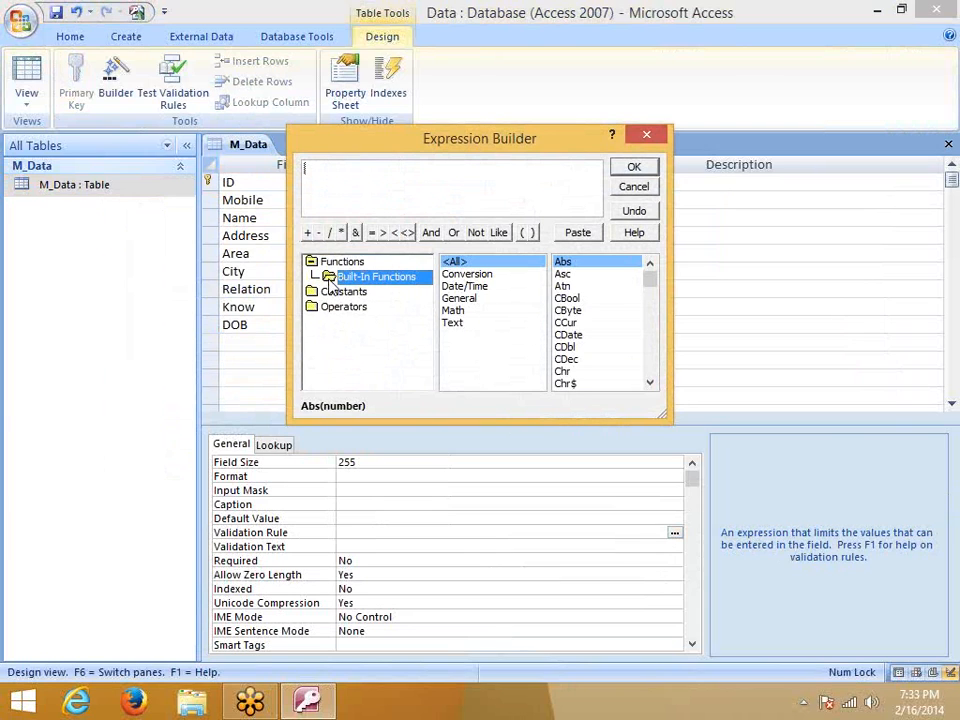
click(322, 292)
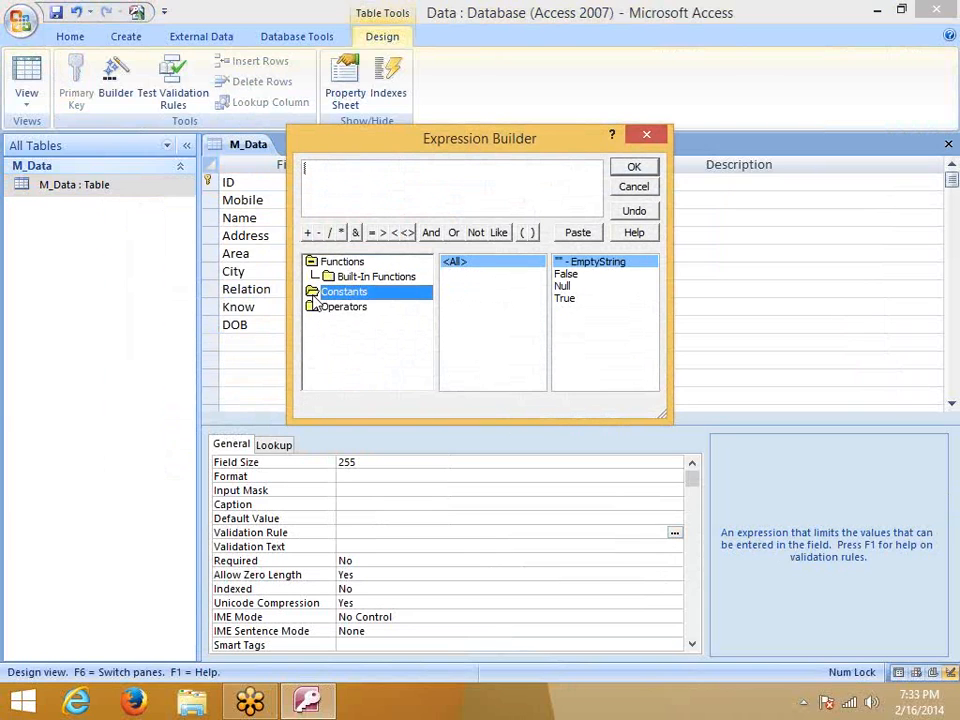
click(327, 310)
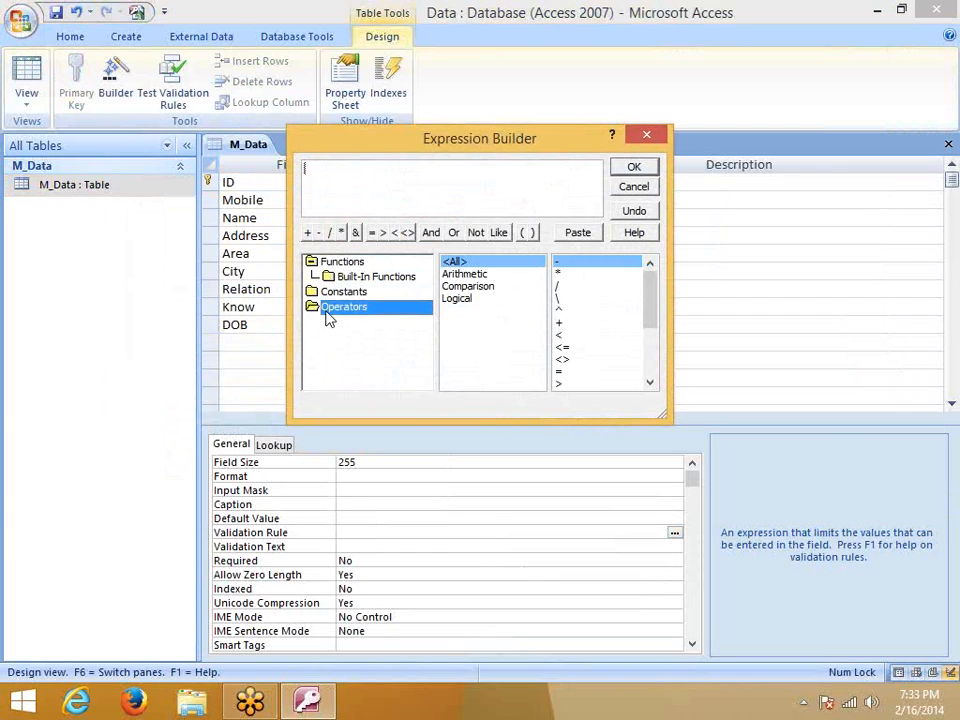
click(338, 294)
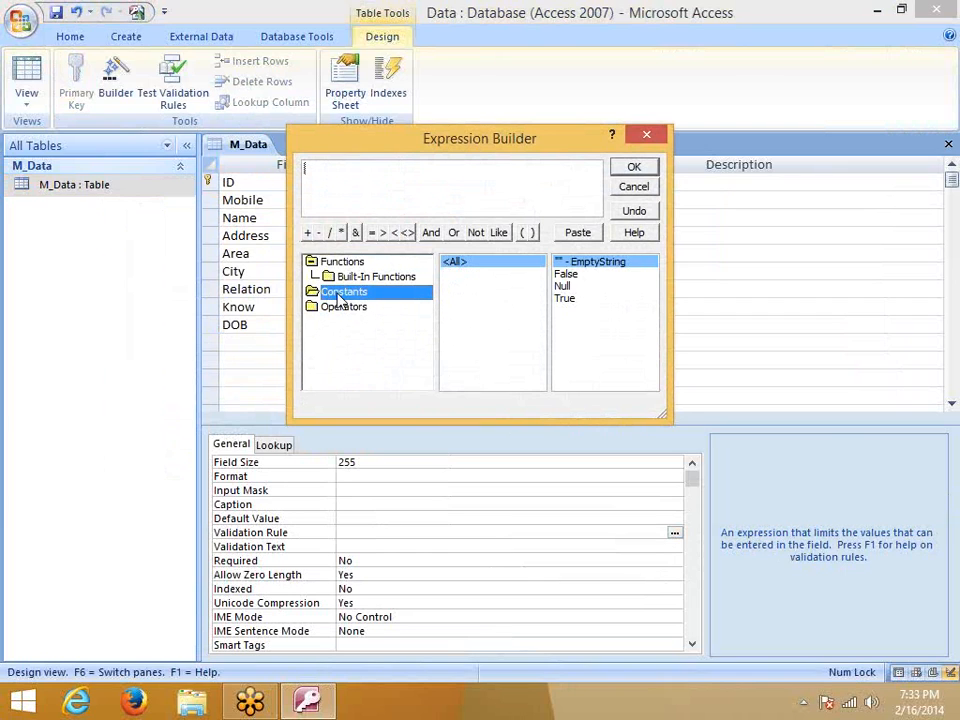
click(340, 278)
double_click(340, 265)
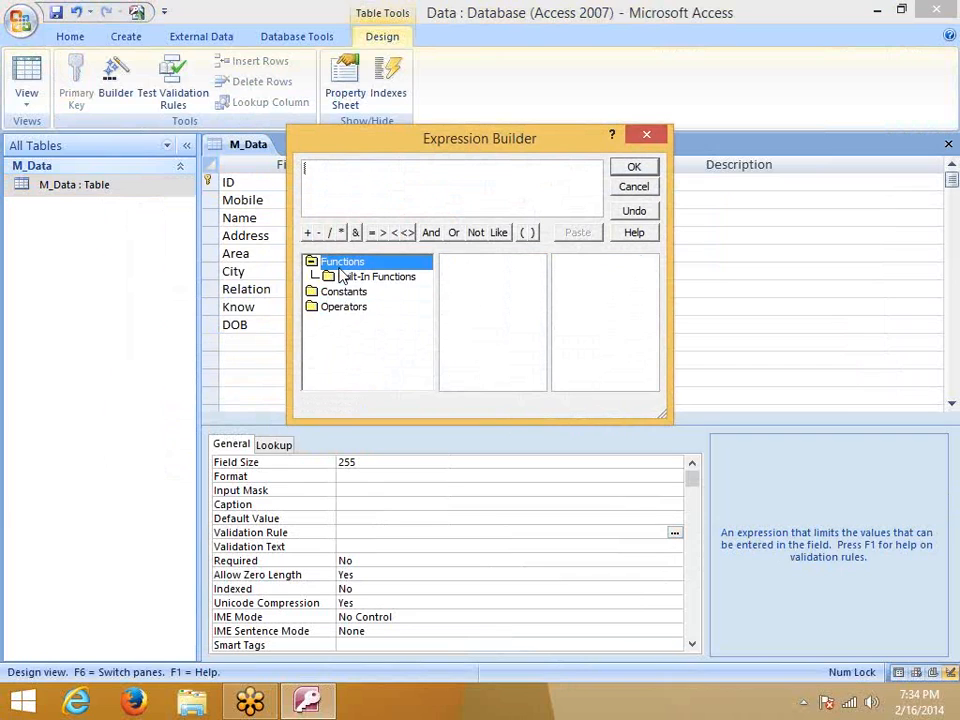
double_click(339, 268)
double_click(340, 268)
double_click(340, 266)
click(358, 276)
drag(651, 283, 650, 368)
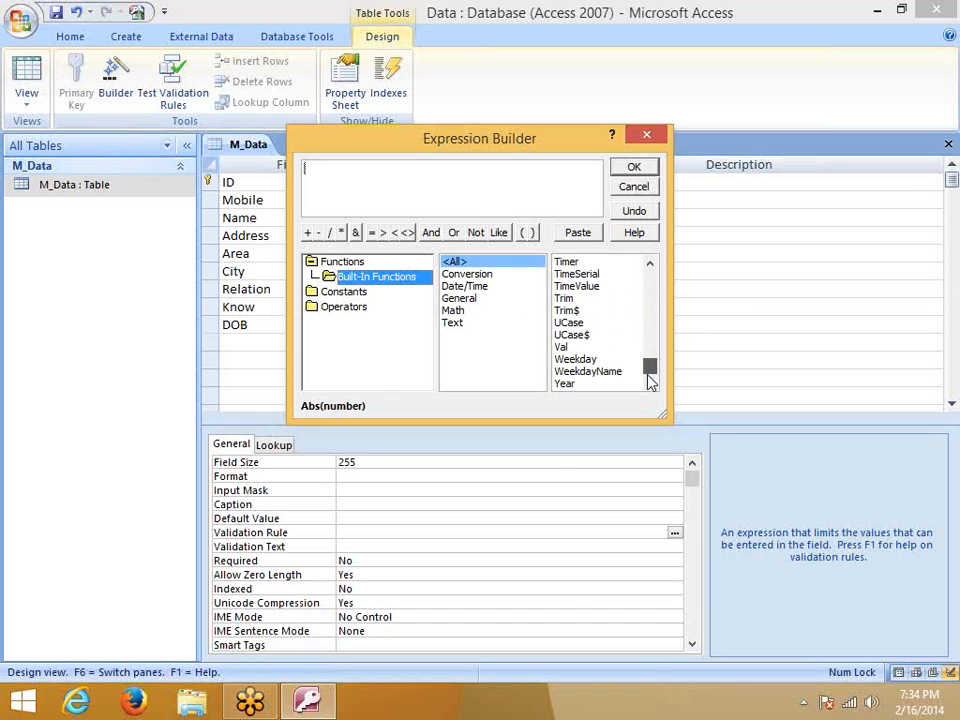
drag(649, 369, 649, 354)
Filter built-in functions to the Text category and paste Len into the expression
click(472, 324)
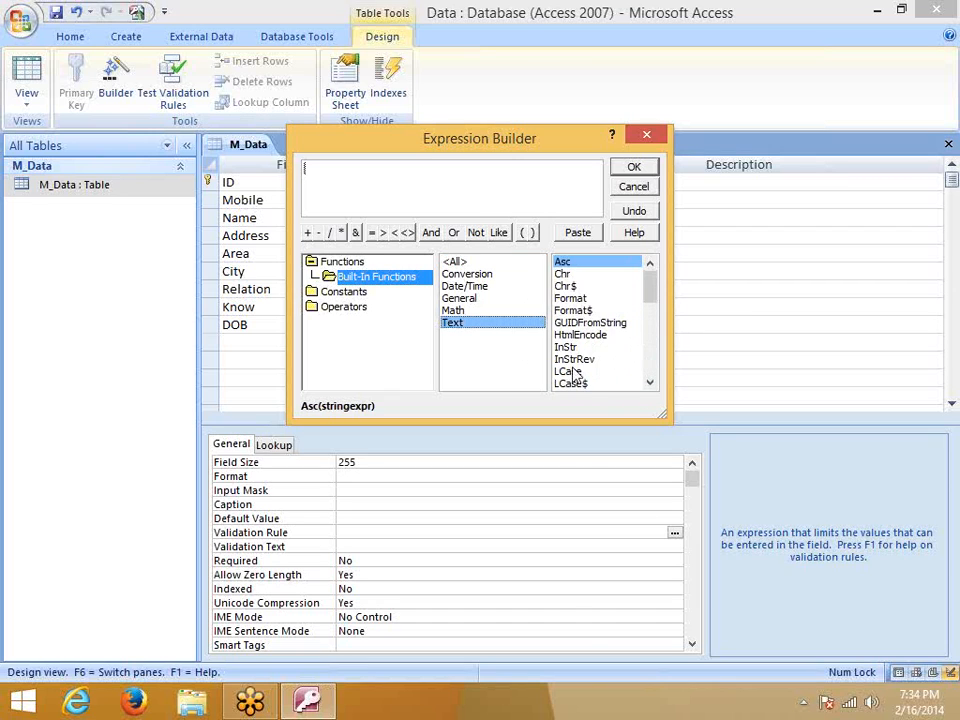
drag(658, 303, 658, 377)
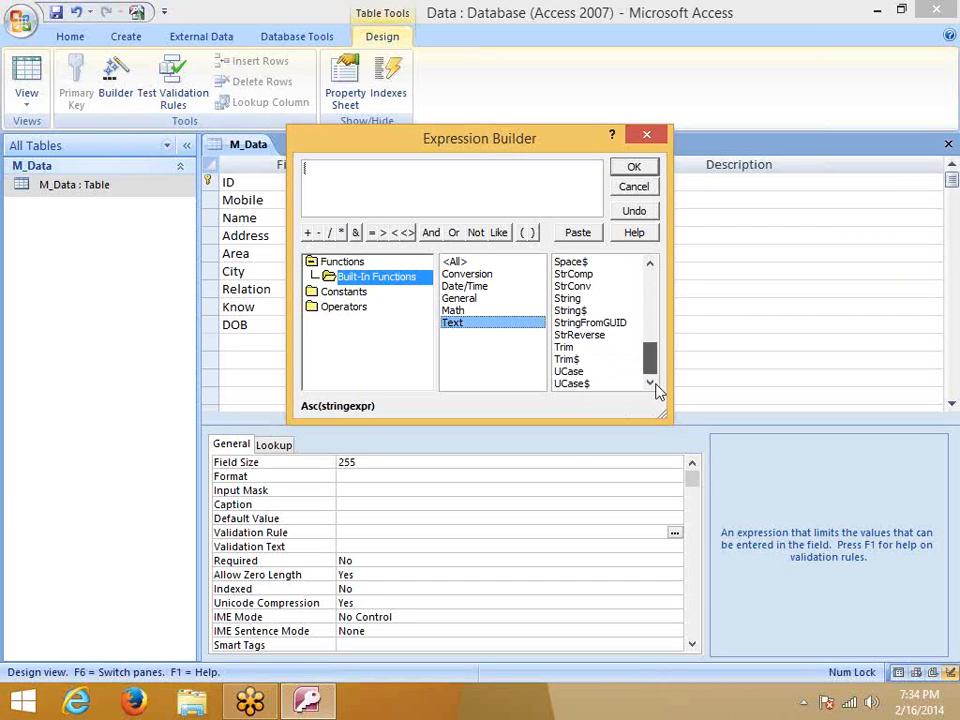
drag(654, 364, 655, 320)
click(585, 336)
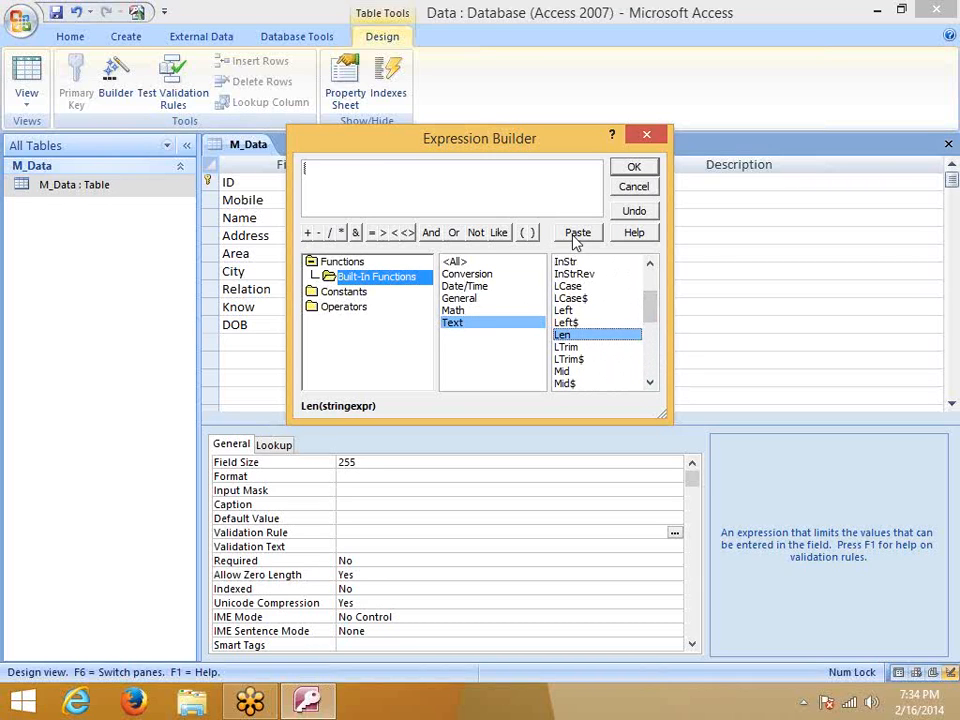
click(575, 232)
Replace the stringexpr placeholder with m_Data.Mobile, add =10, and accept the rule
mouse_move(385, 168)
mouse_down()
mouse_move(355, 169)
mouse_move(386, 172)
mouse_up()
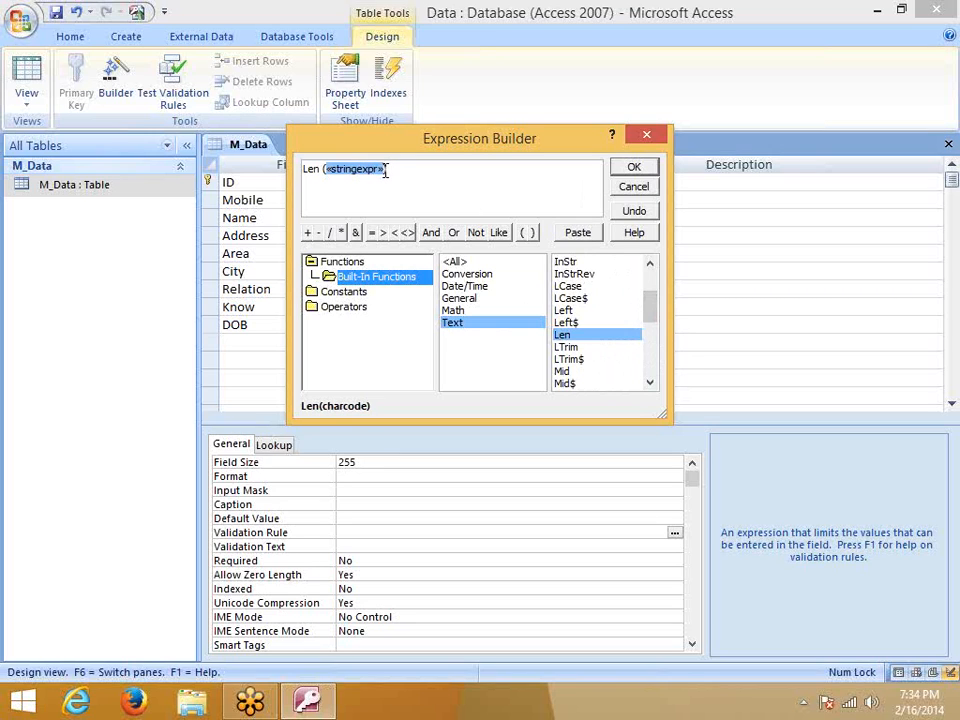
key(Delete)
text(m)
click(414, 167)
click(338, 170)
click(636, 169)
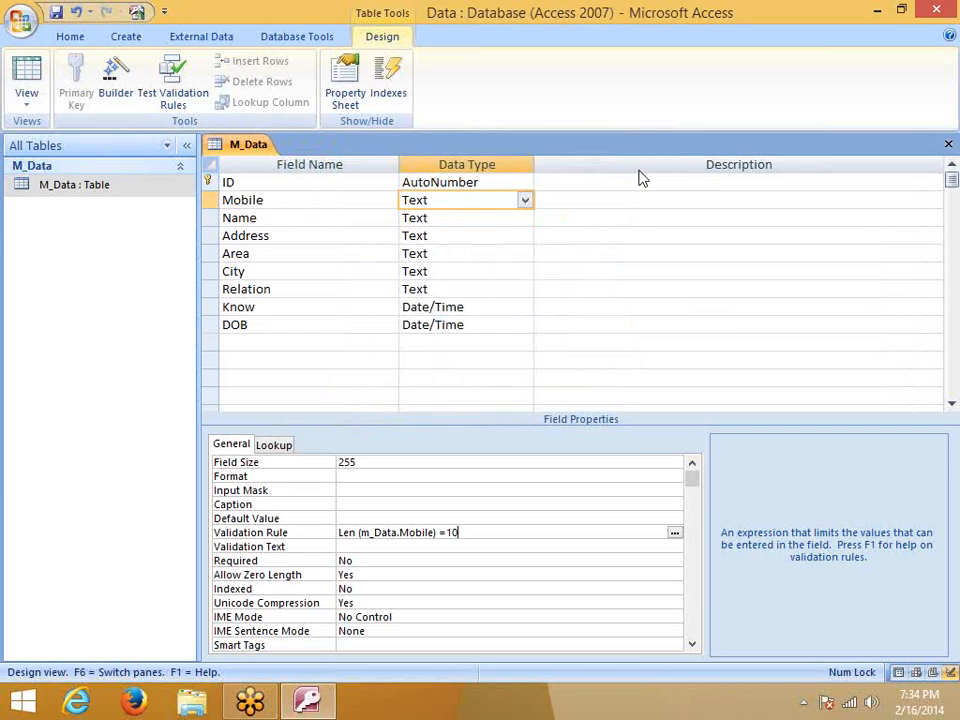
click(487, 588)
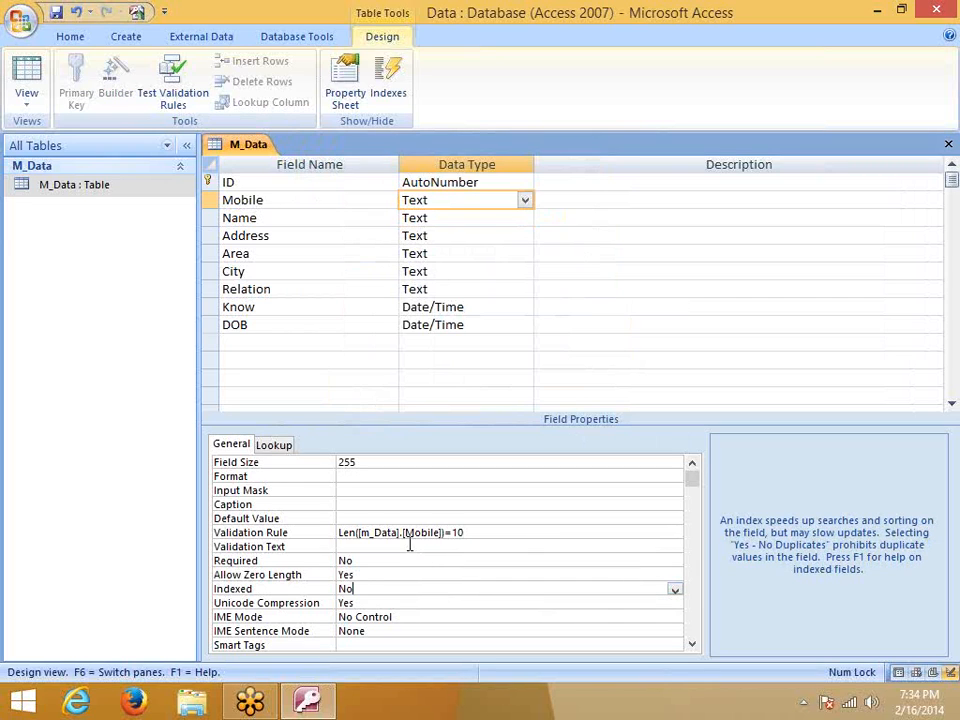
click(949, 145)
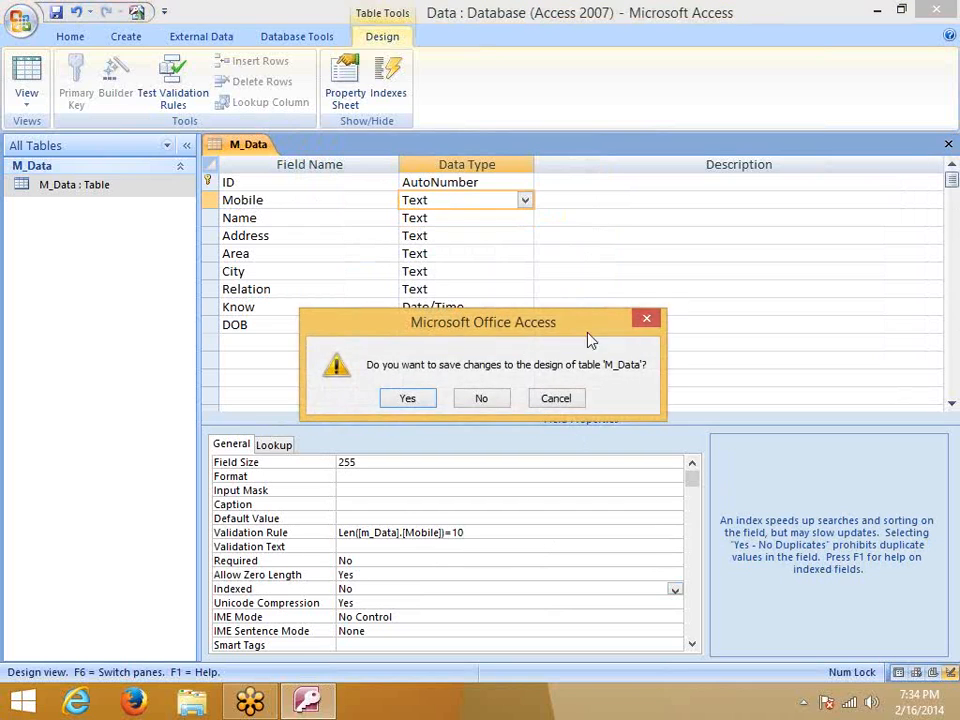
click(409, 400)
click(410, 403)
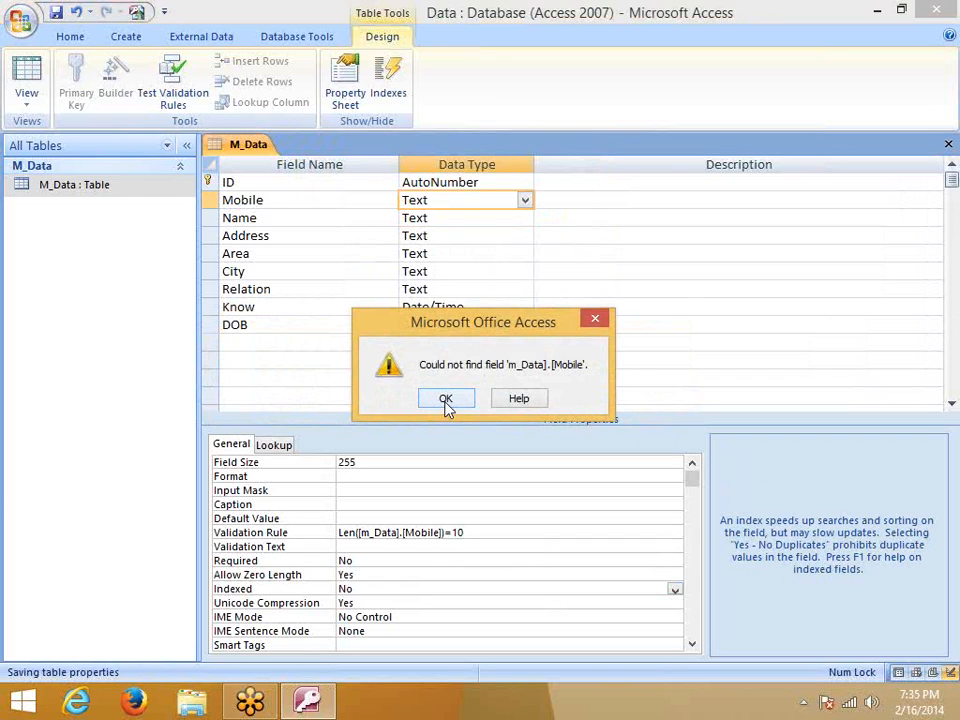
click(445, 399)
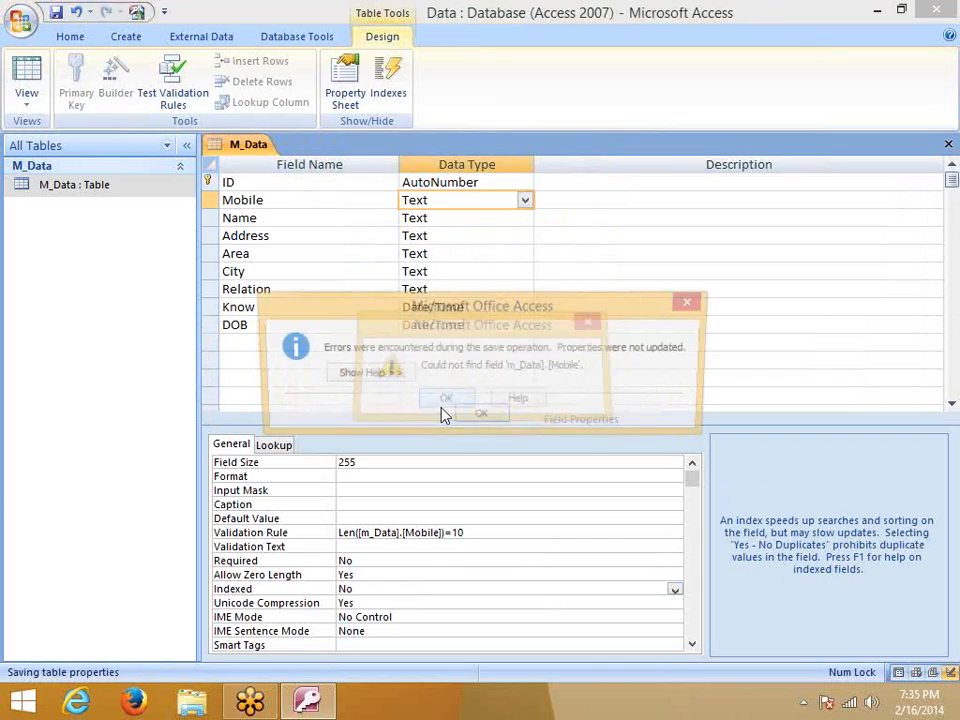
click(478, 418)
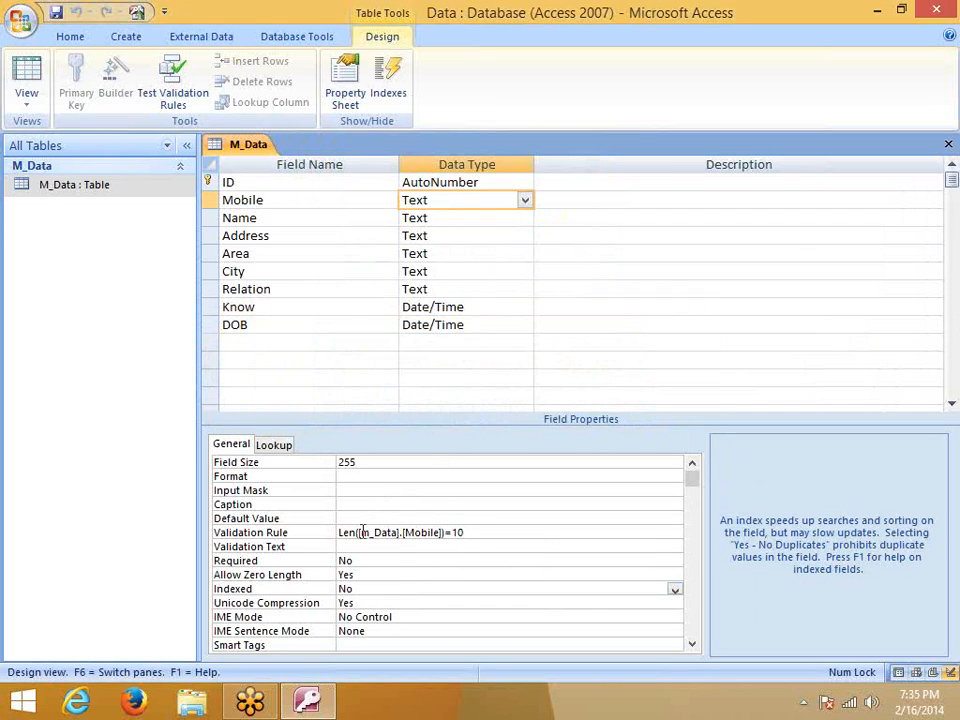
click(366, 532)
Capitalize m_Data to M_Data in the rule, retry saving, and dismiss the missing-field errors
key(BackSpace)
text(M)
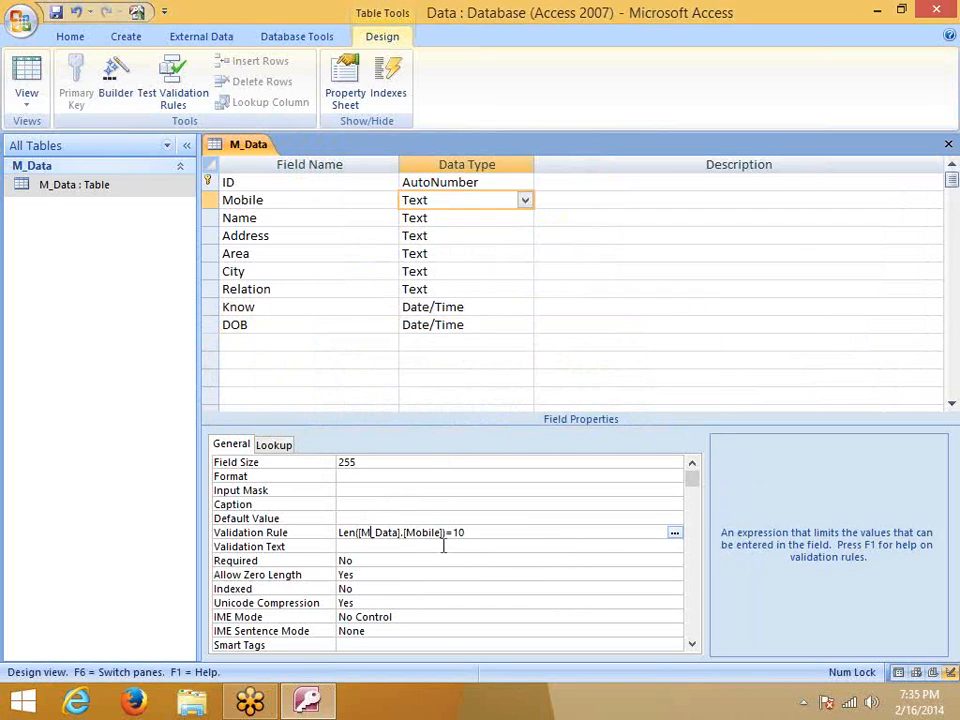
click(380, 573)
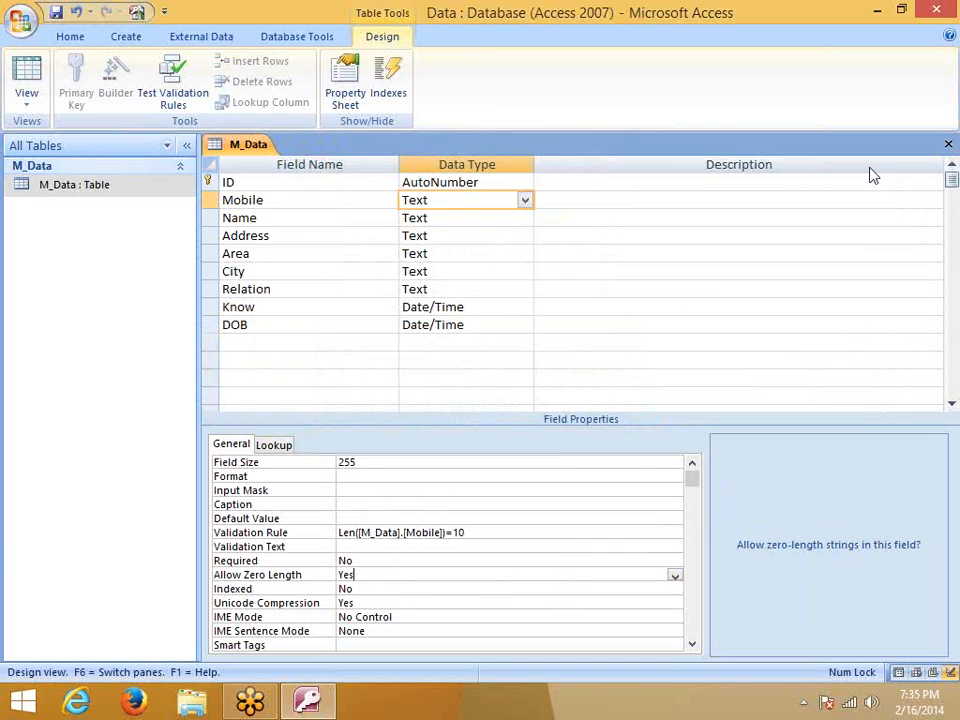
click(947, 145)
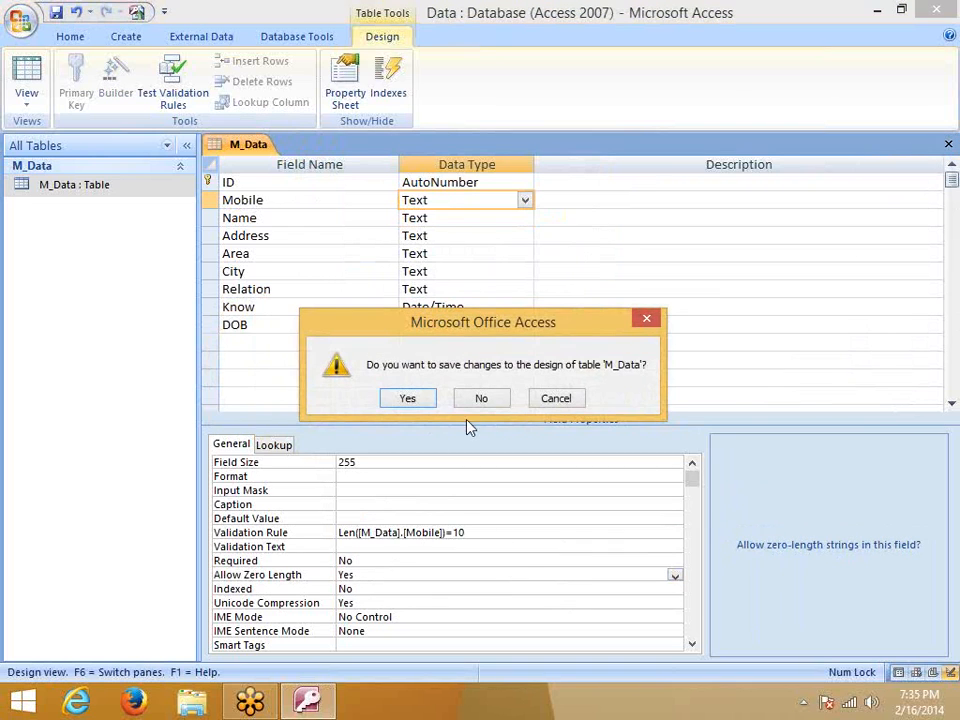
click(410, 399)
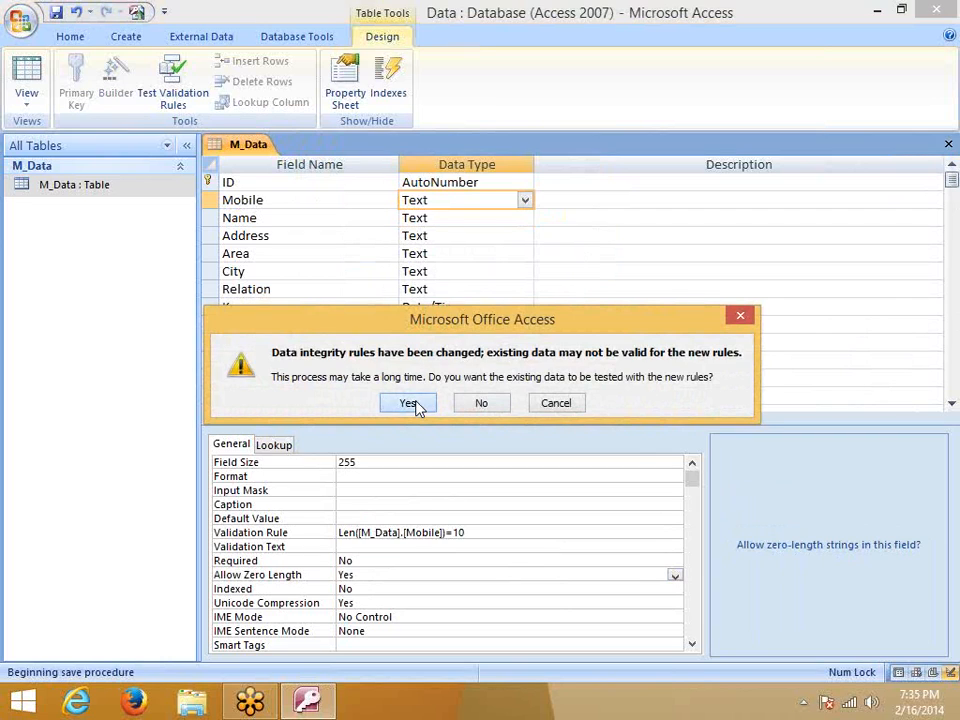
click(415, 404)
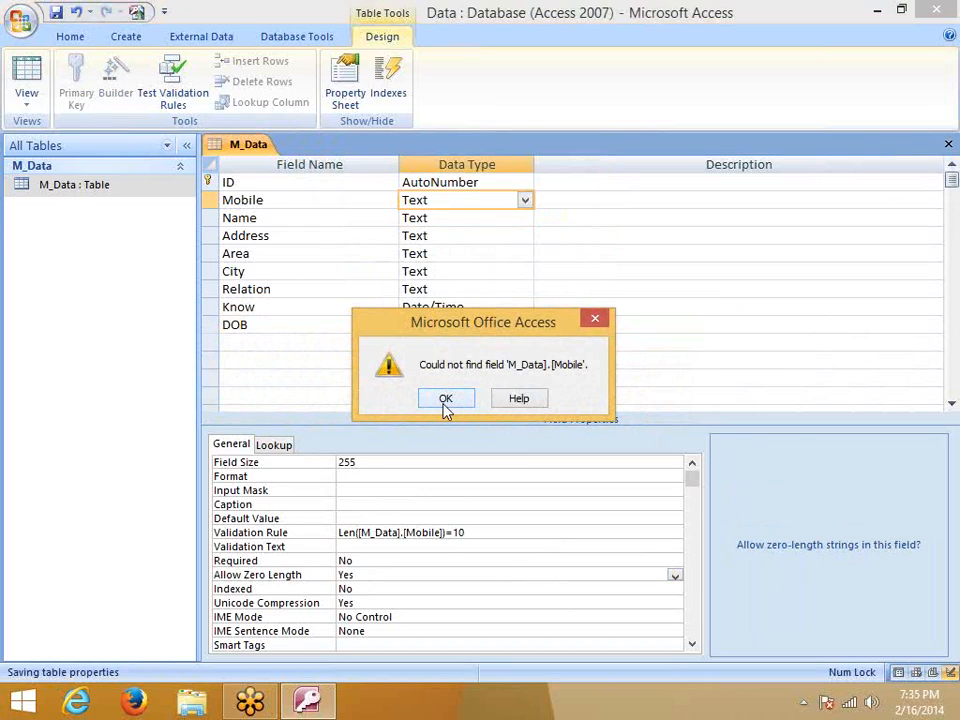
click(446, 404)
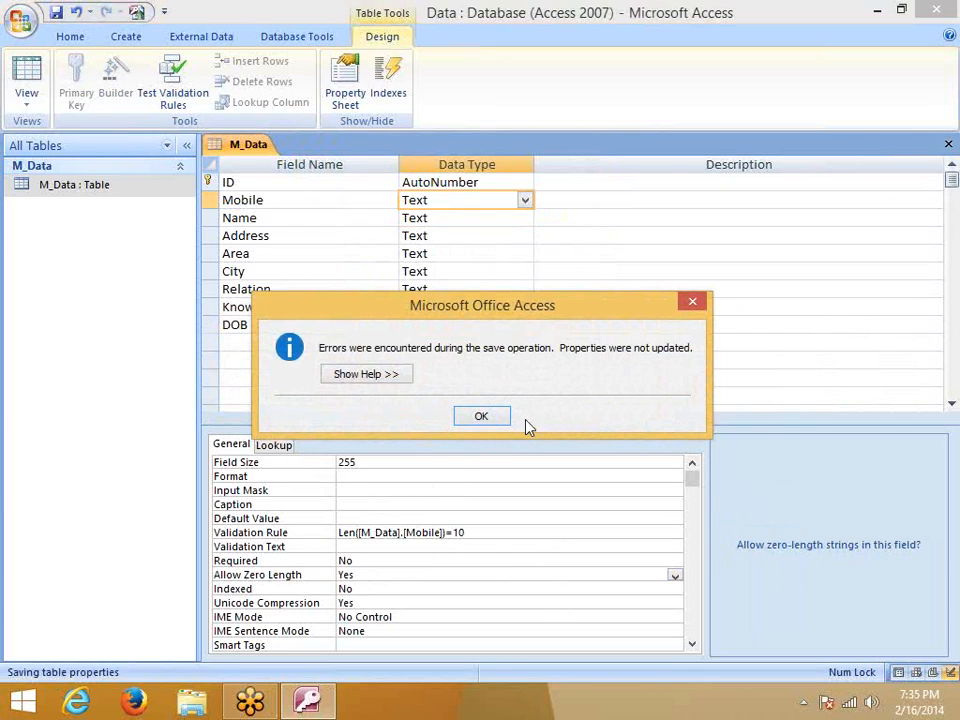
click(484, 417)
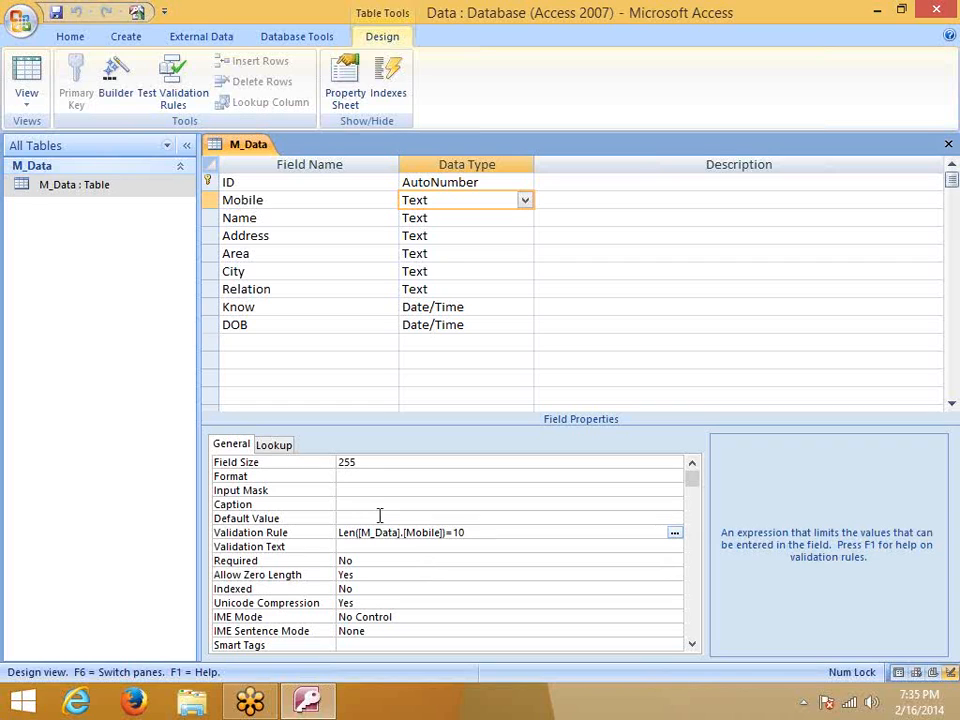
Inspect Len([M_Data].[Mobile])=10 in the Zoom box, then delete the validation rule
right_click(443, 532)
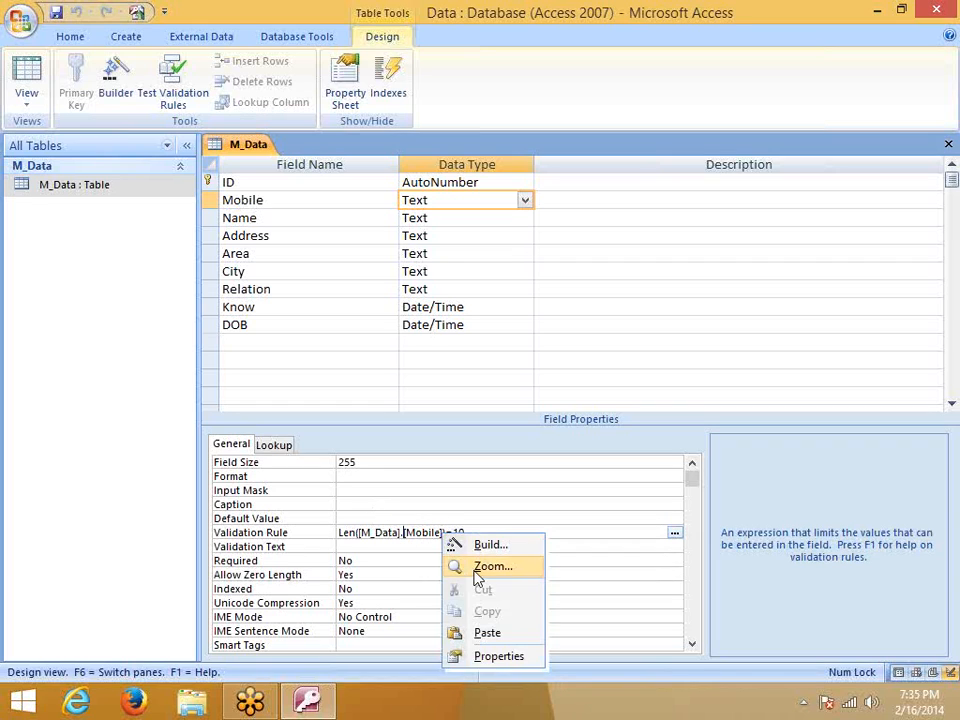
click(484, 570)
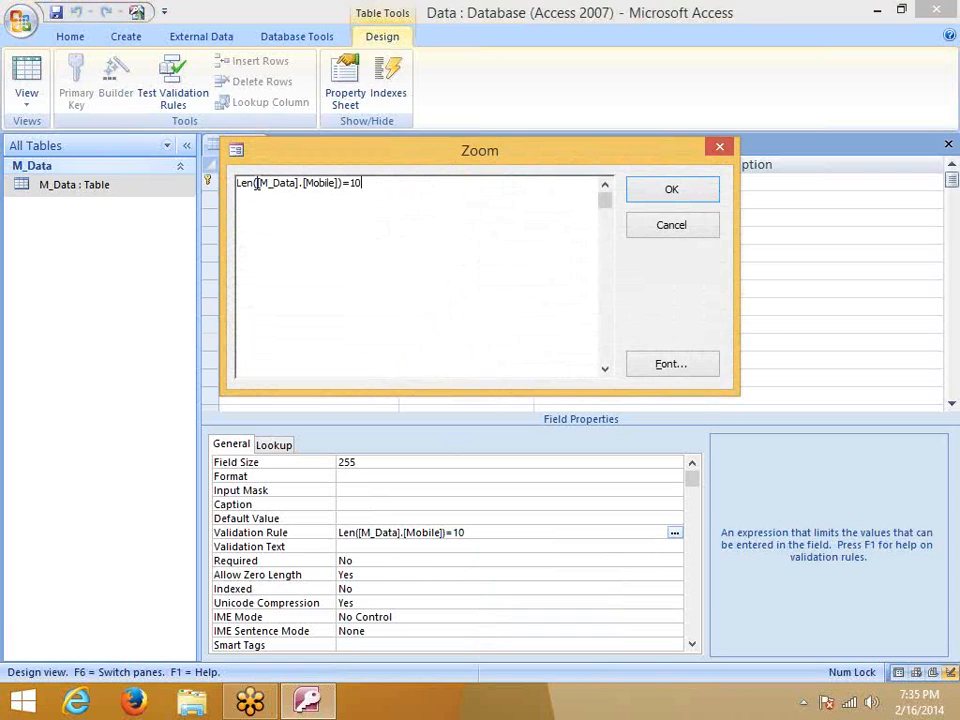
drag(255, 183, 343, 189)
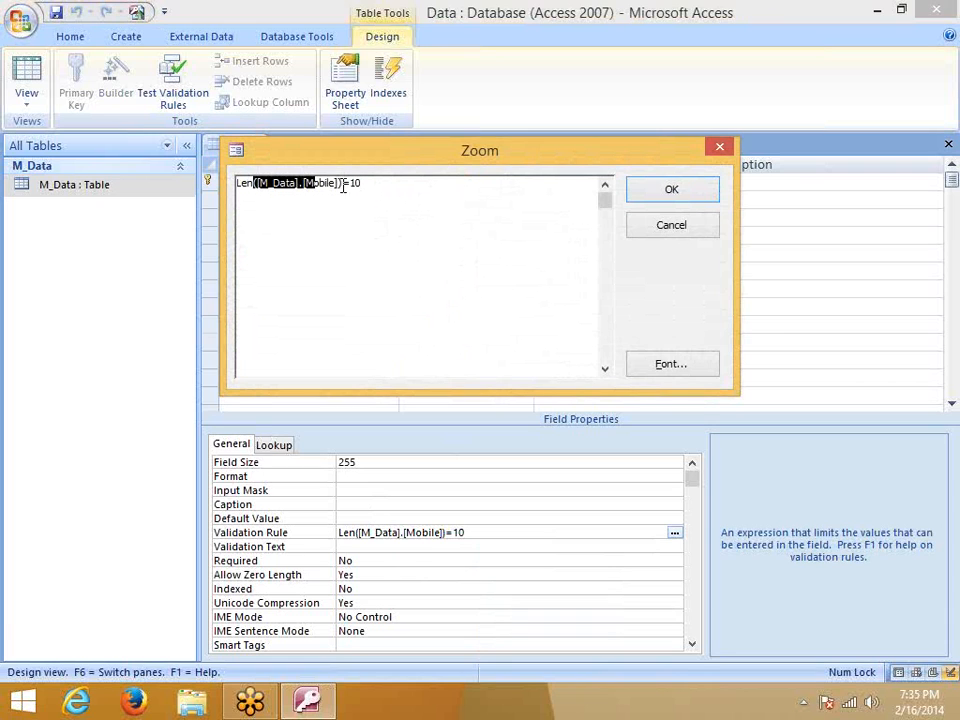
click(536, 201)
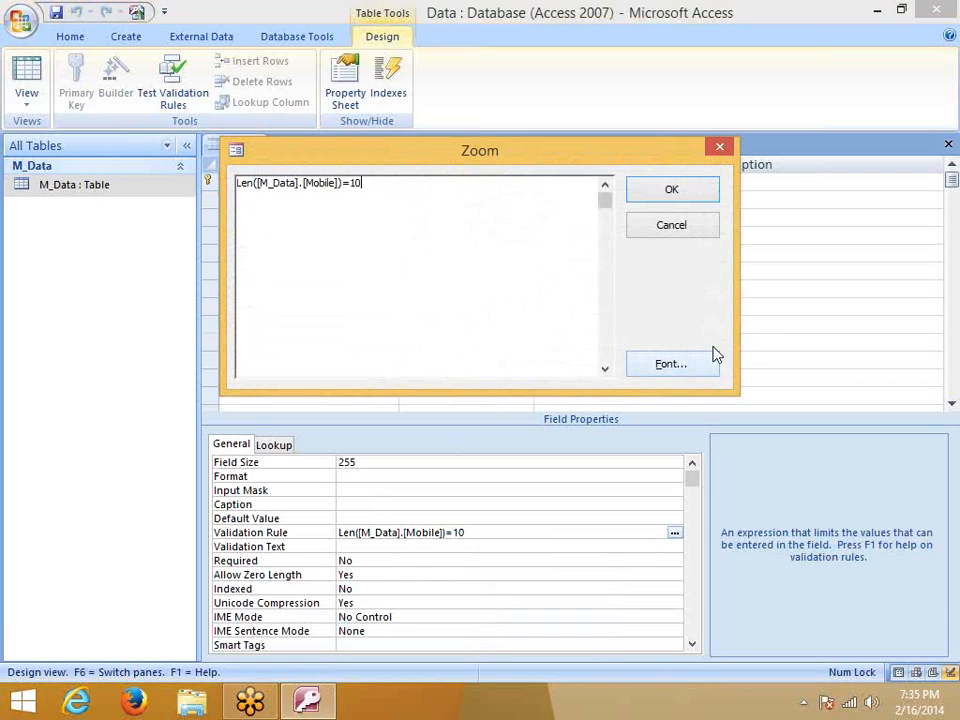
click(717, 150)
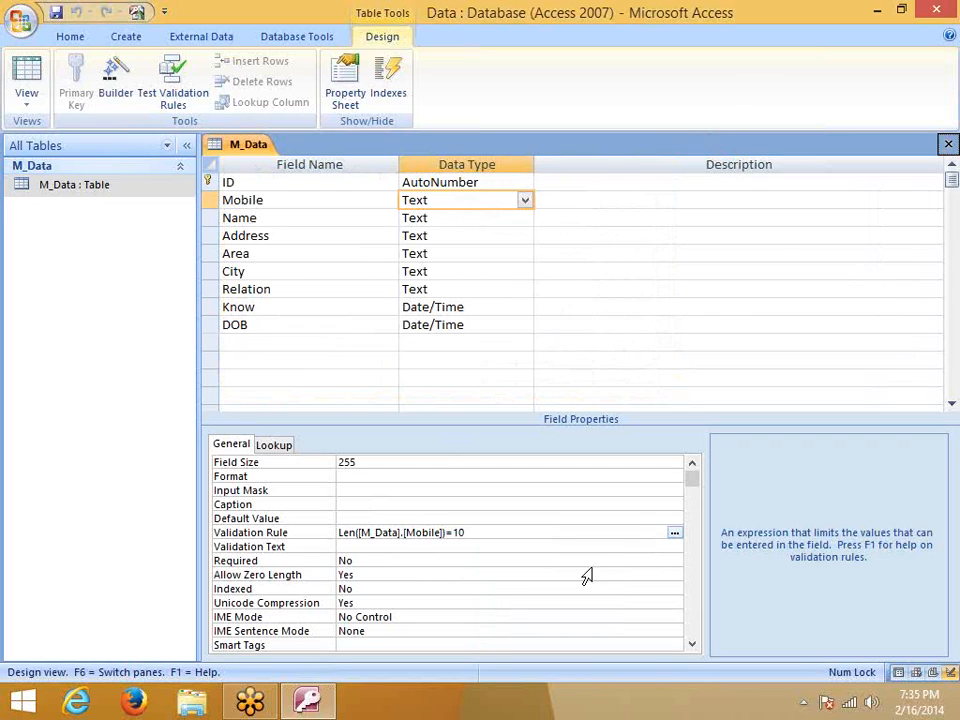
drag(472, 532, 294, 525)
key(Delete)
Change Mobile's Field Size from 255 to 10, removing a rejected leading equals sign
click(422, 478)
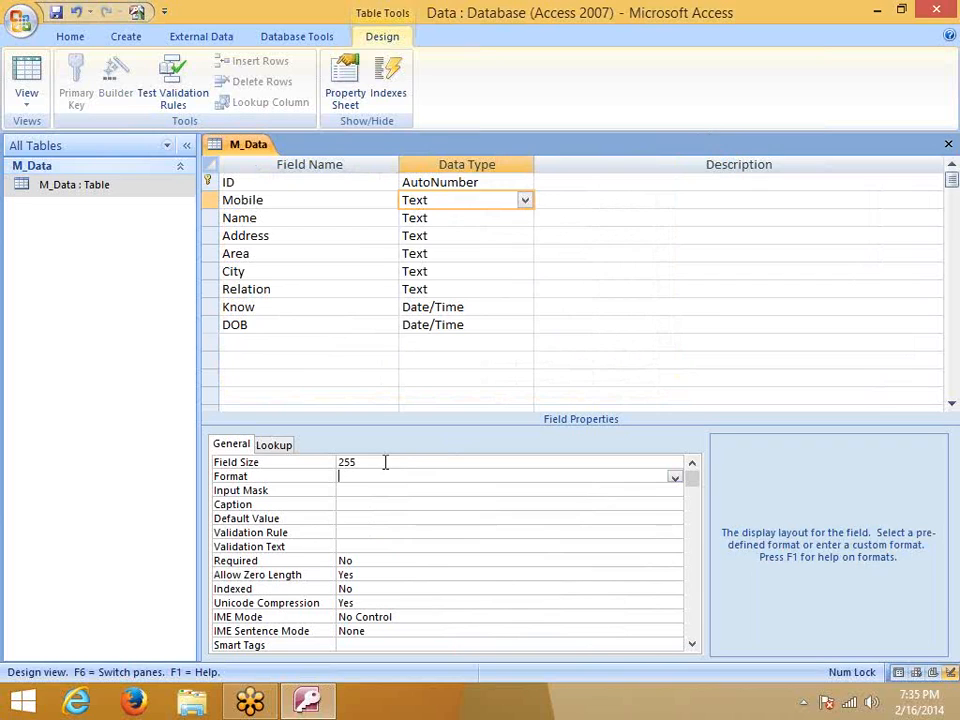
click(333, 458)
key(Delete)
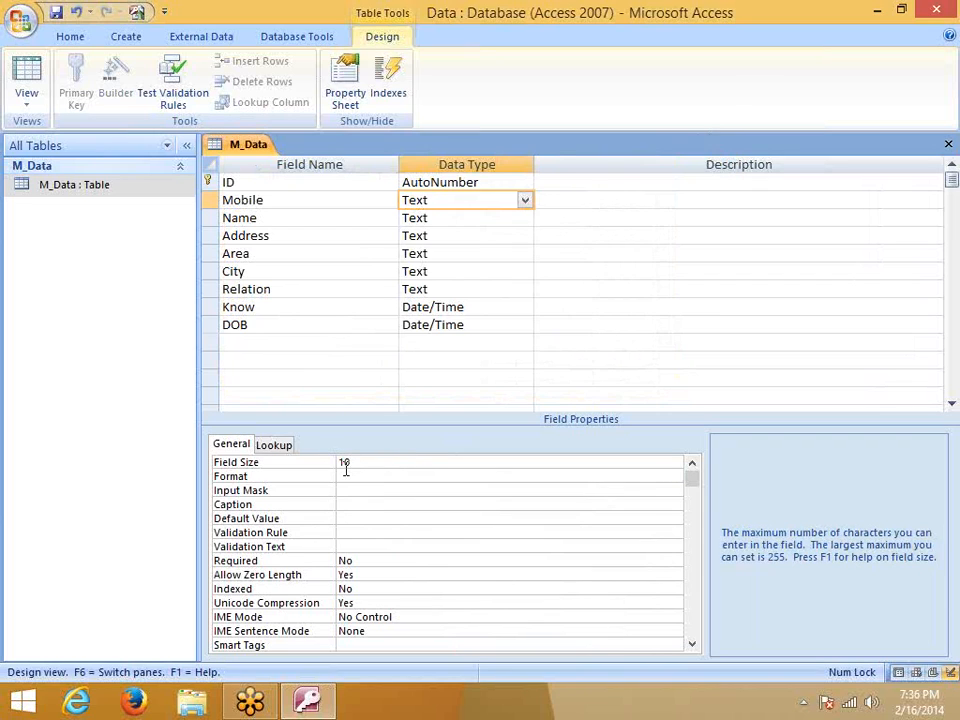
click(356, 477)
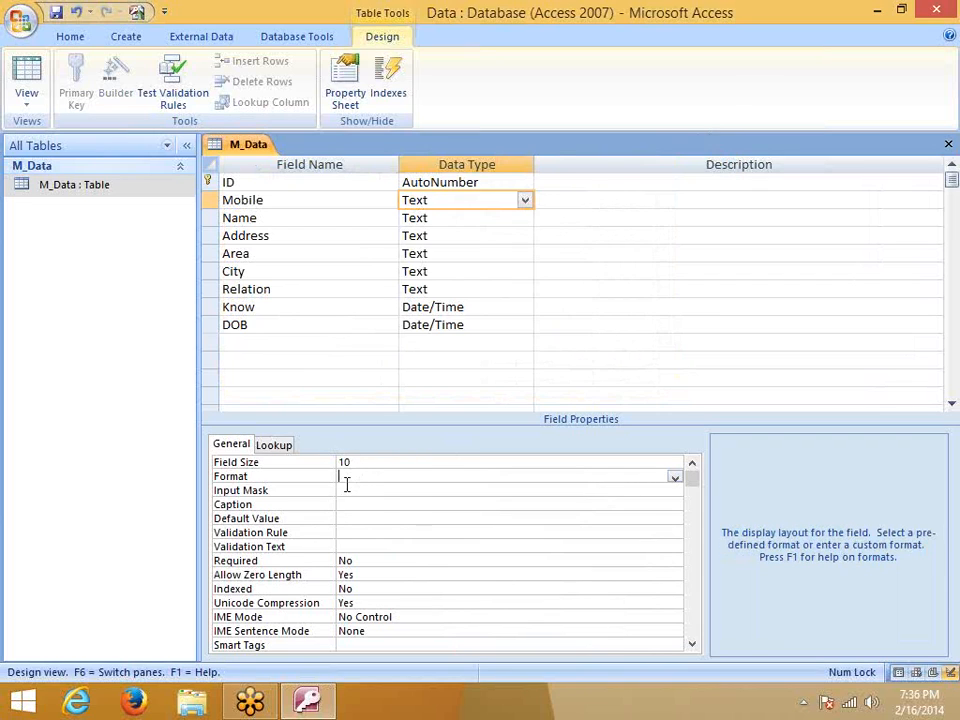
click(356, 466)
key(Home)
text(=)
click(385, 517)
click(479, 409)
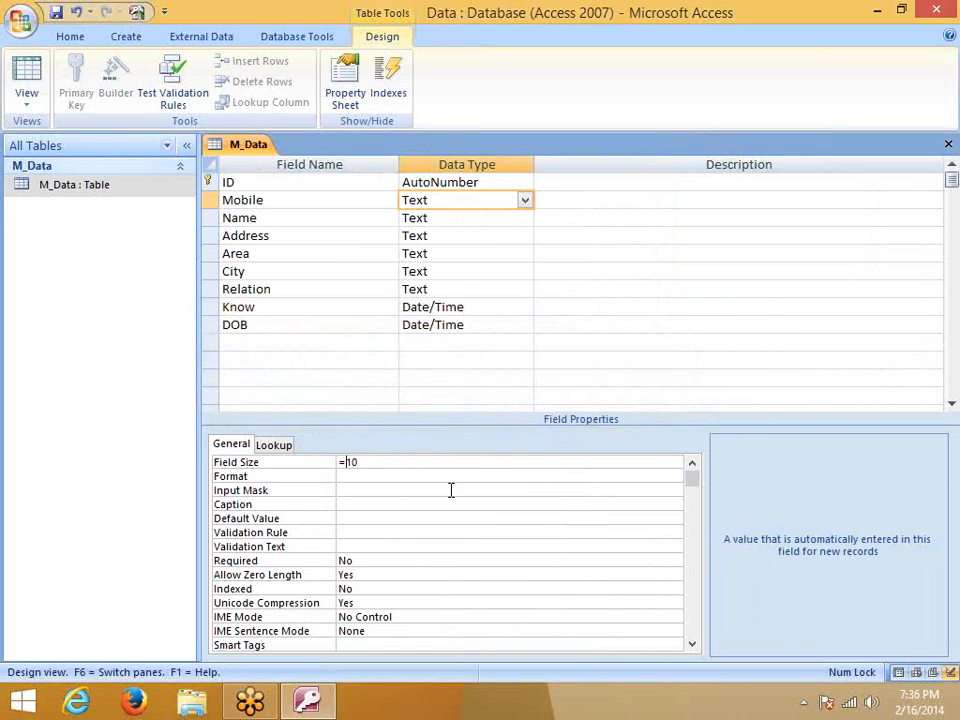
click(444, 508)
click(476, 416)
key(BackSpace)
Enter =10 as the Mobile field's validation rule
click(384, 518)
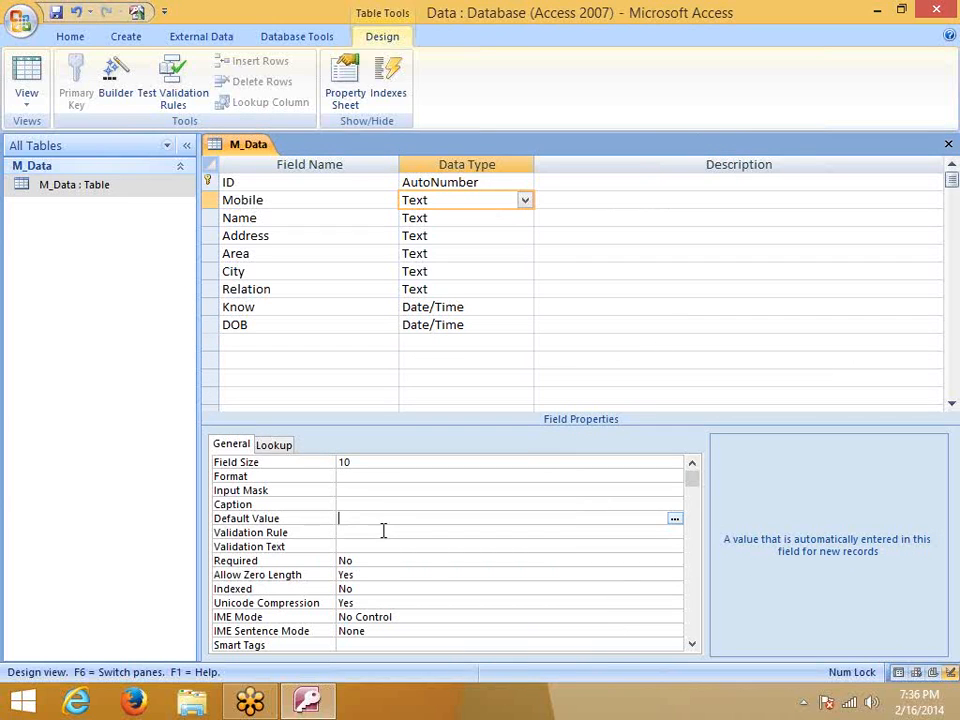
click(330, 533)
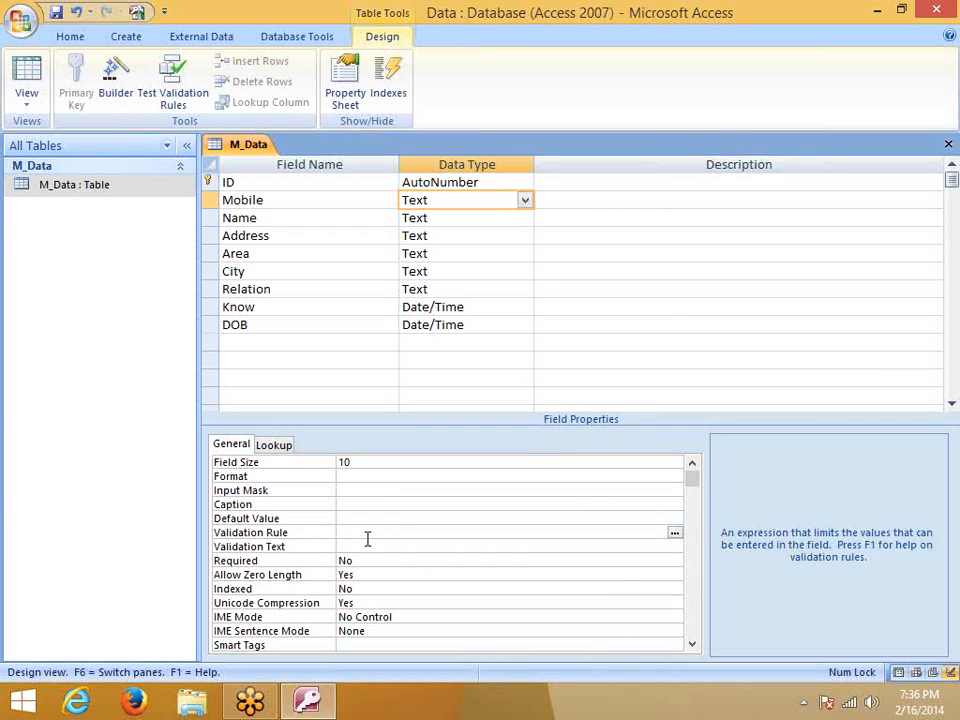
click(364, 545)
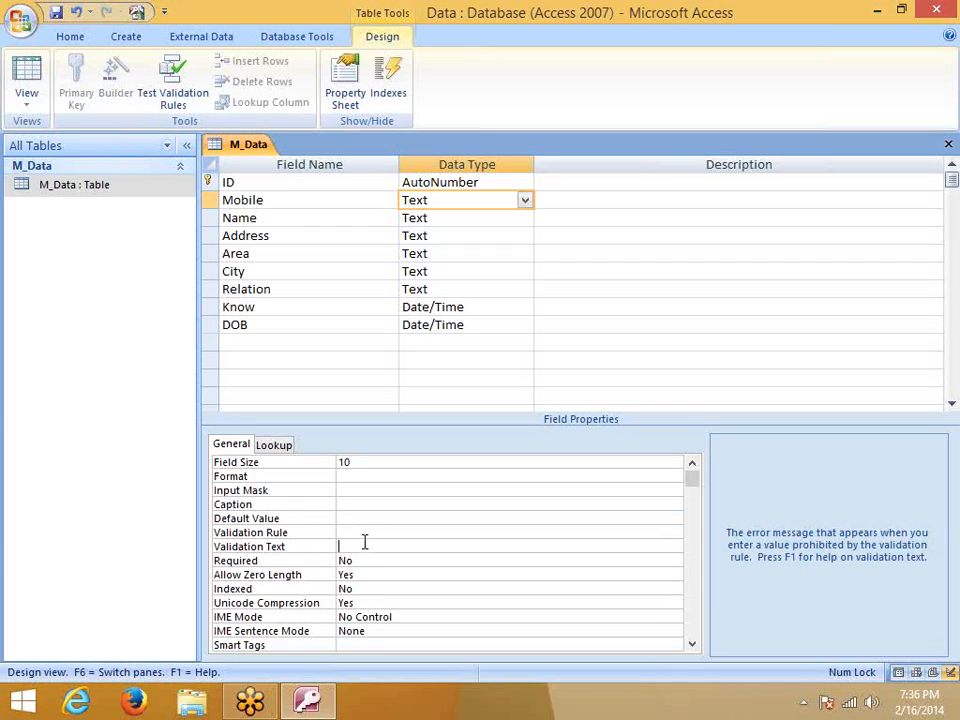
click(354, 520)
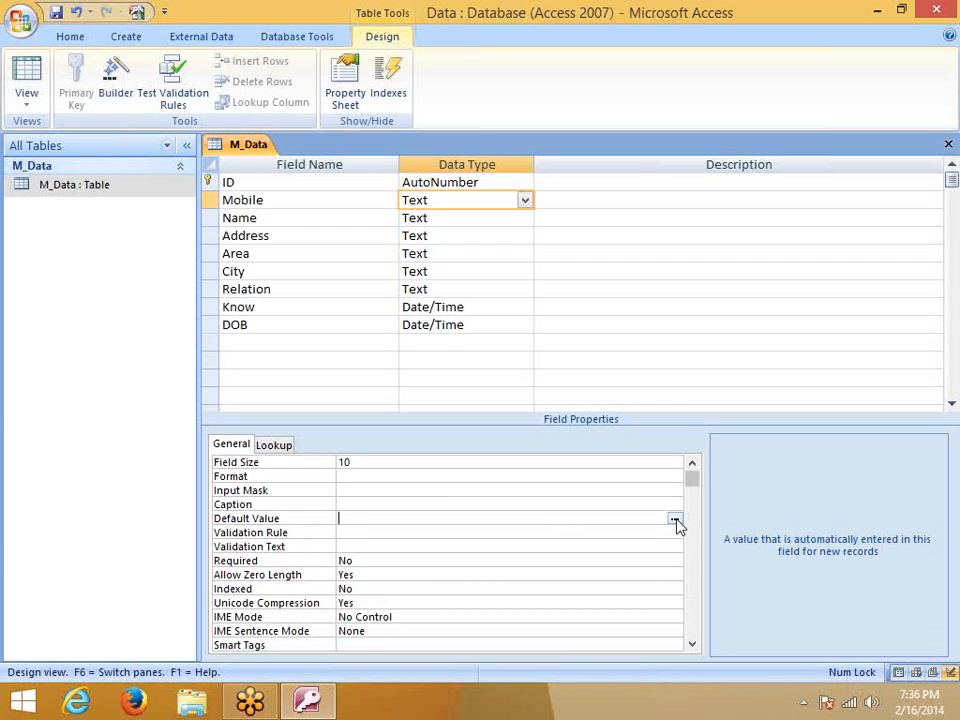
click(350, 532)
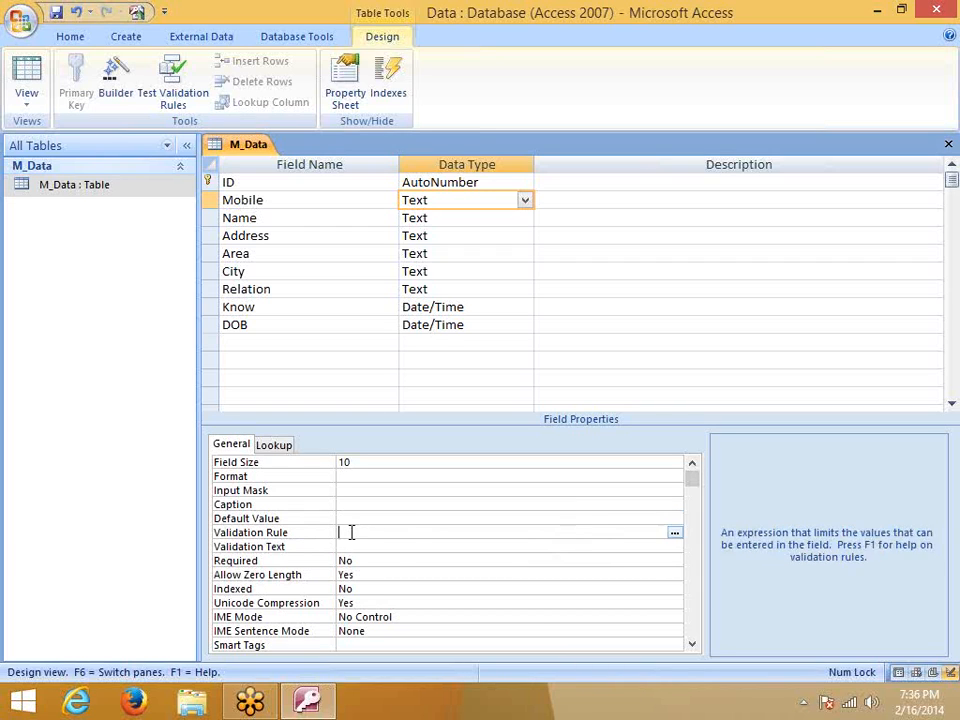
text(=10)
click(366, 505)
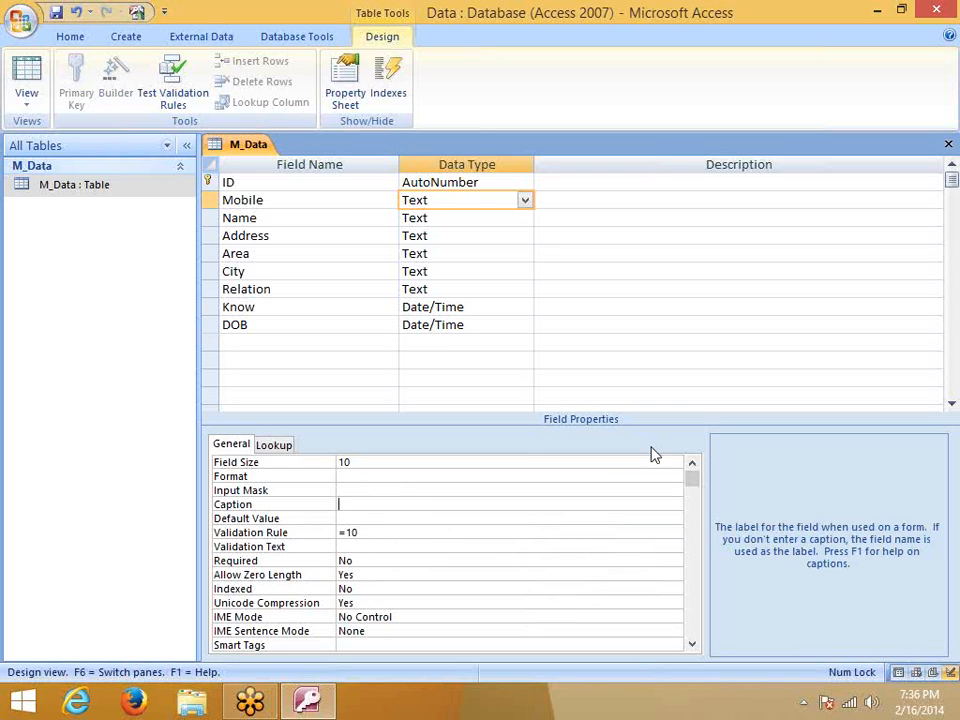
Attempt saving, dismiss the invalid expression errors, delete the =10 rule and close the design
click(948, 145)
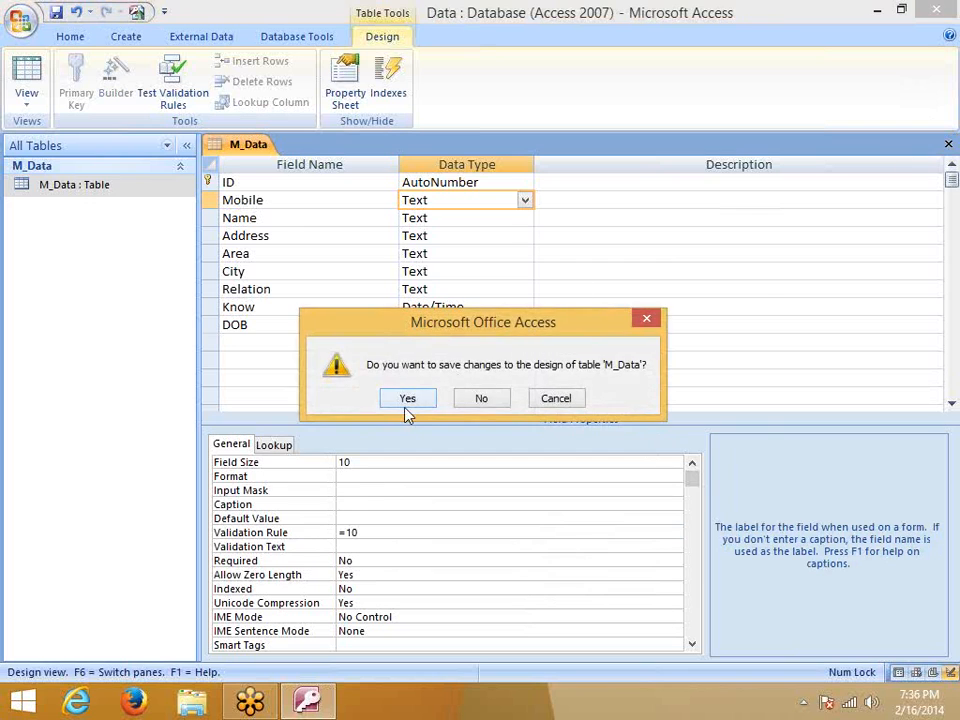
click(407, 403)
click(450, 414)
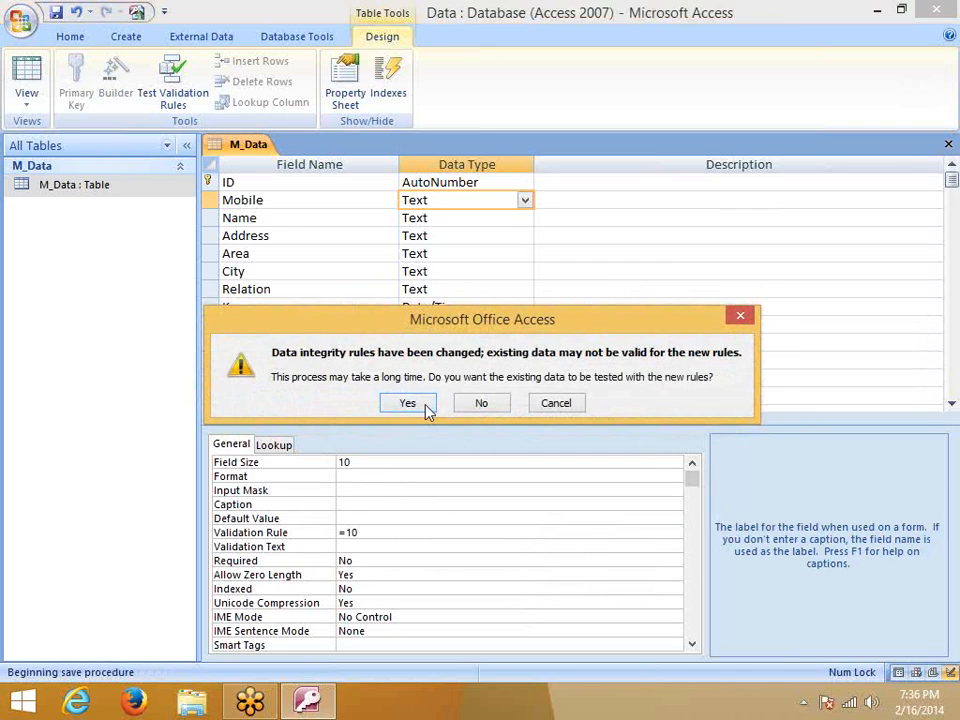
click(427, 410)
click(430, 405)
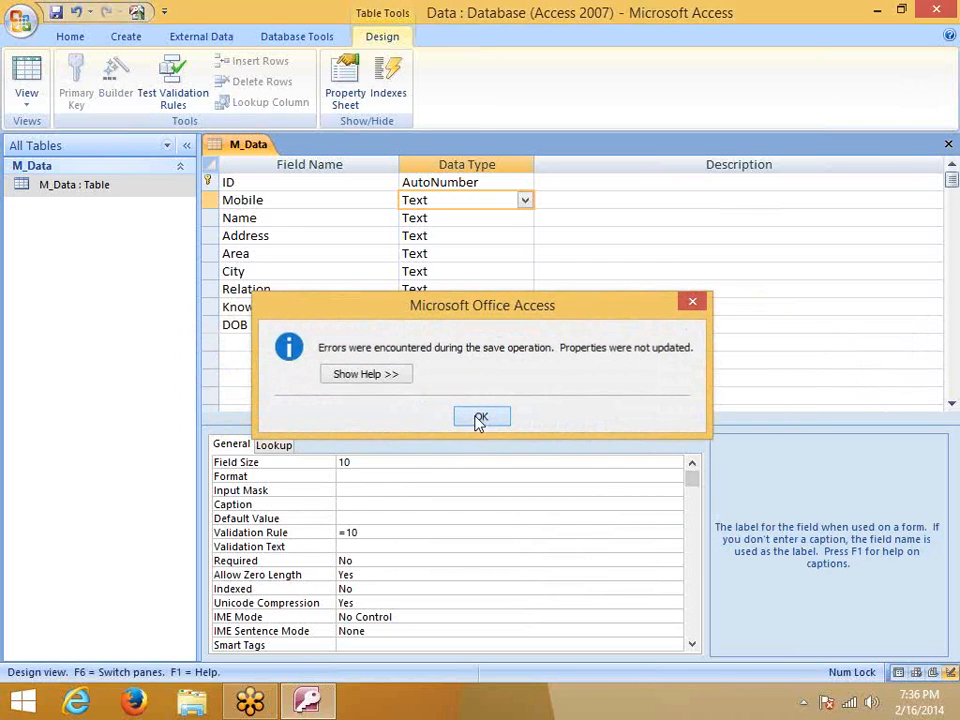
click(476, 417)
drag(364, 532, 300, 529)
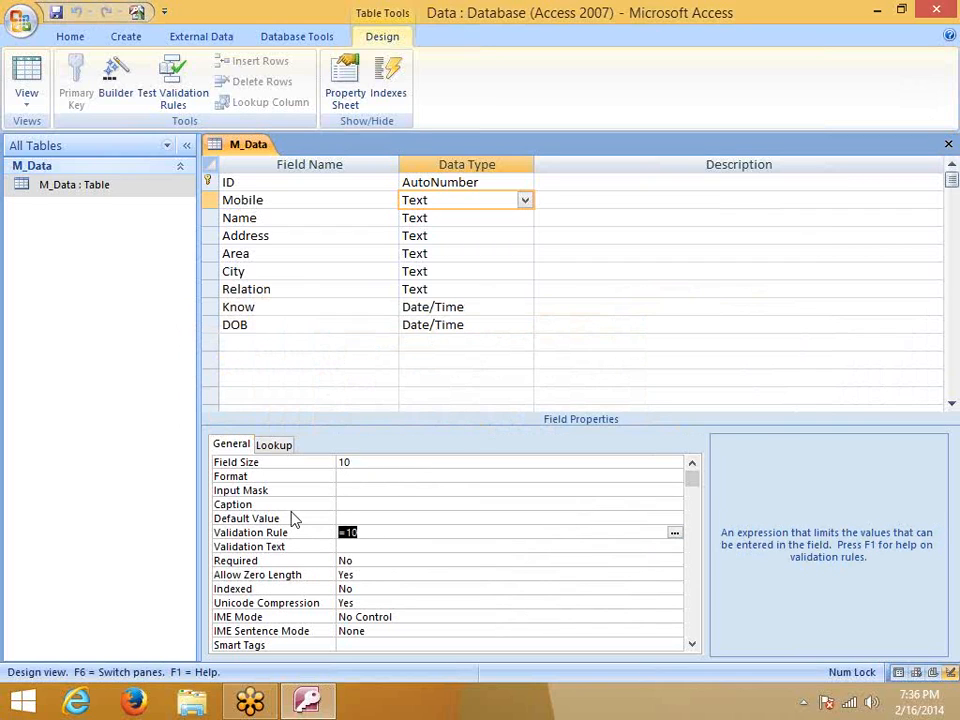
key(BackSpace)
click(415, 550)
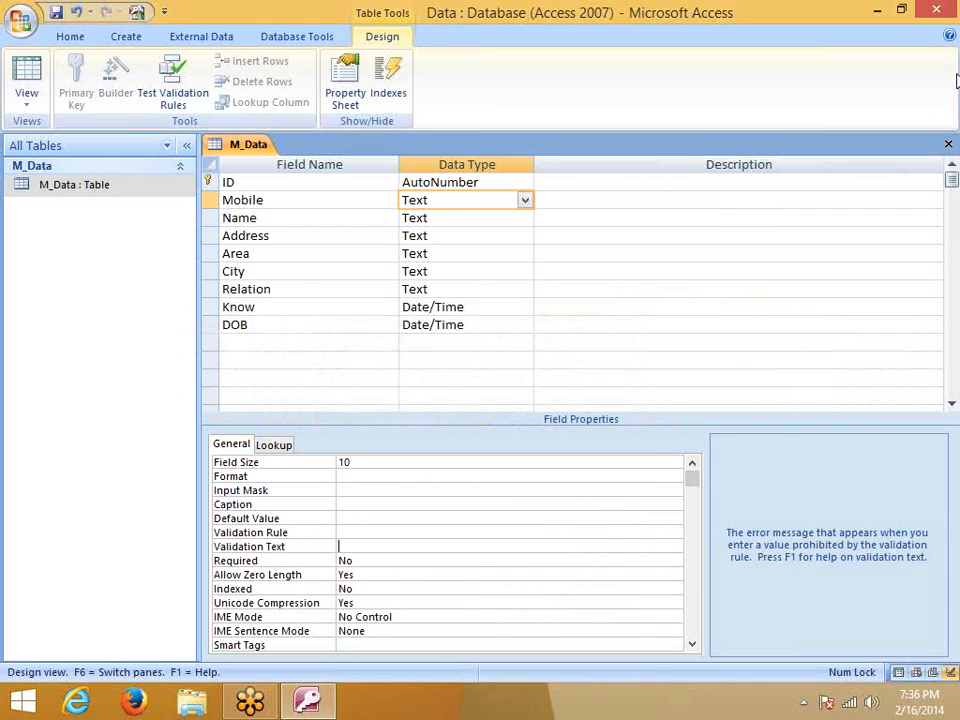
click(942, 144)
Save the M_Data design and open its datasheet at the first record's Name cell
click(412, 397)
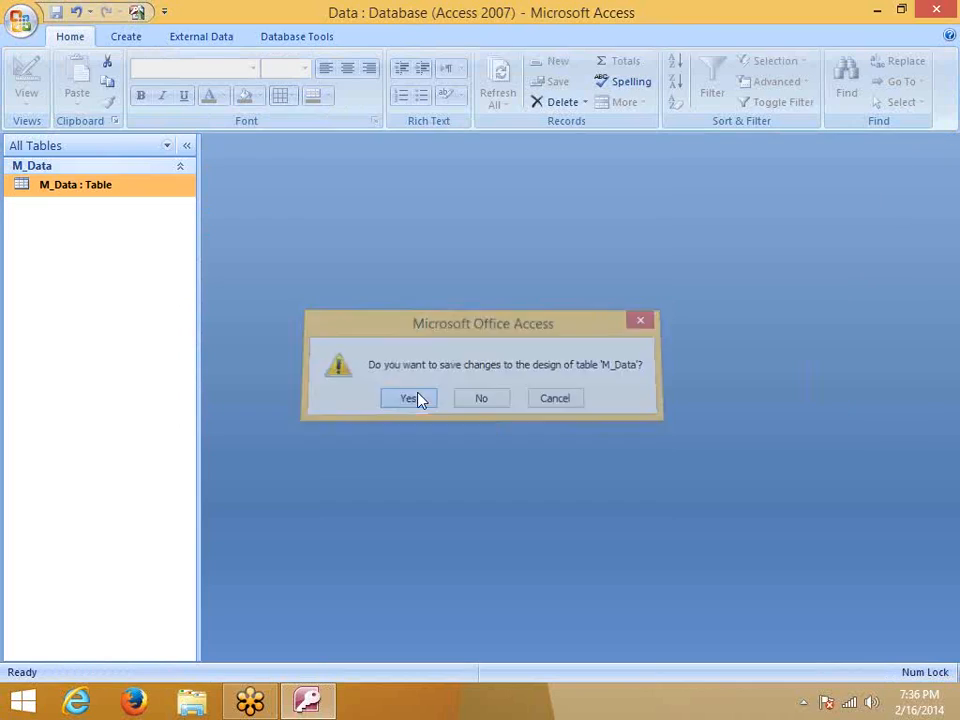
double_click(120, 184)
click(345, 184)
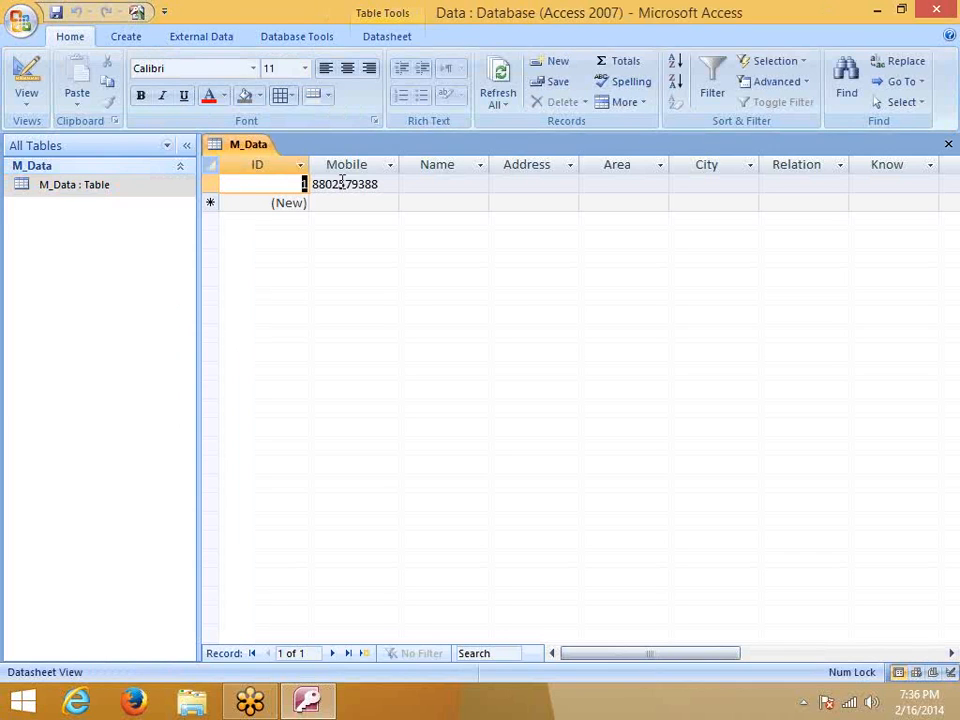
click(440, 183)
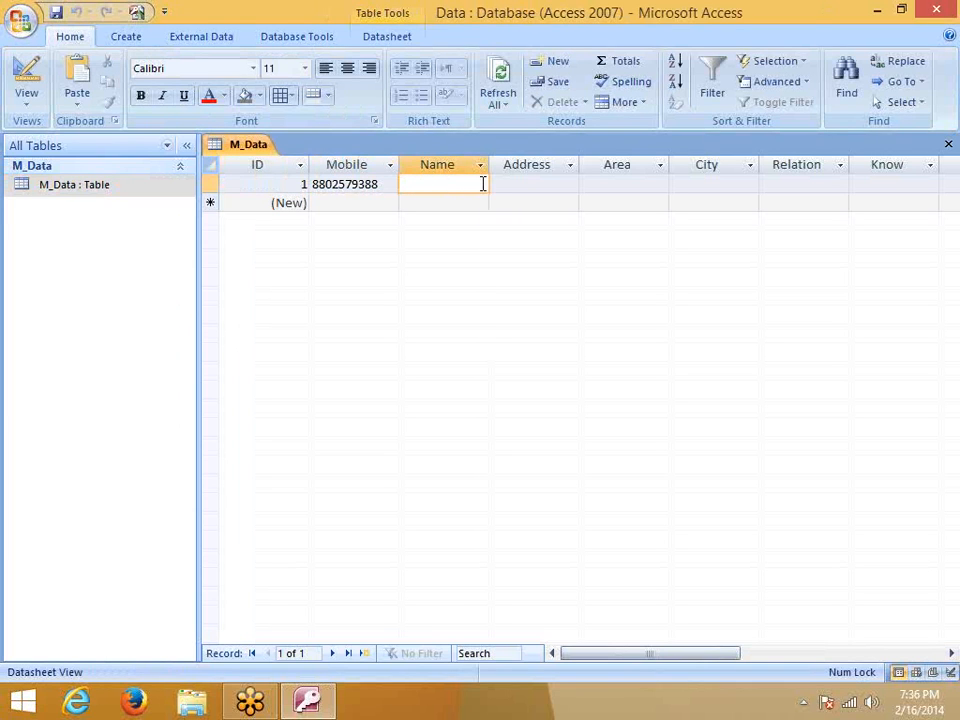
Enter the first record's name and address, with New Delhi as the Area
key(Tab)
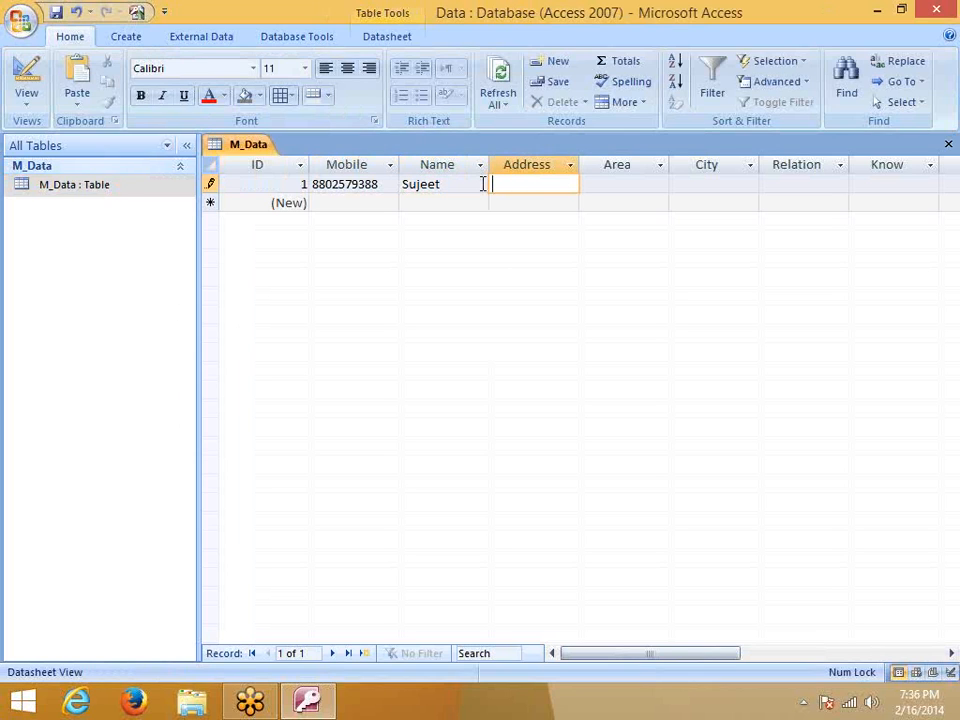
key(Tab)
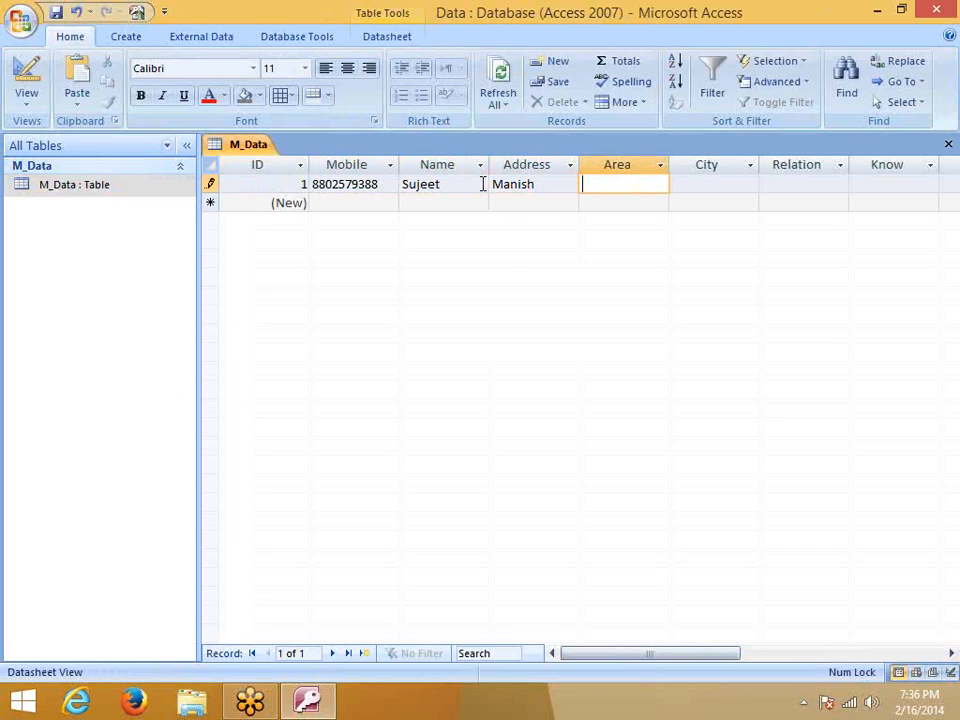
key(shift+Tab)
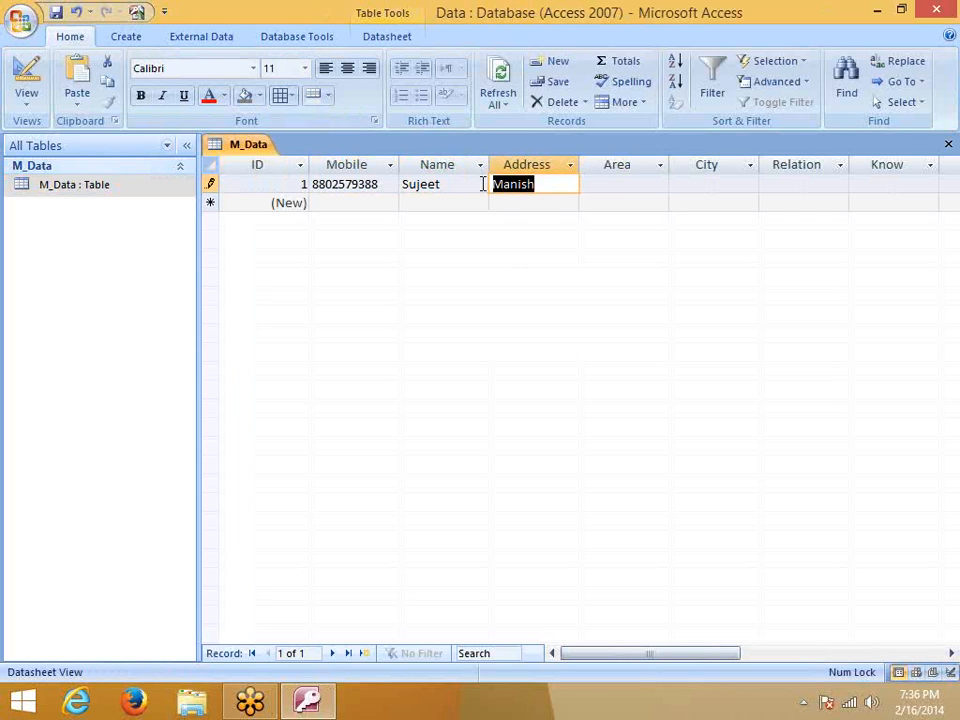
key(Tab)
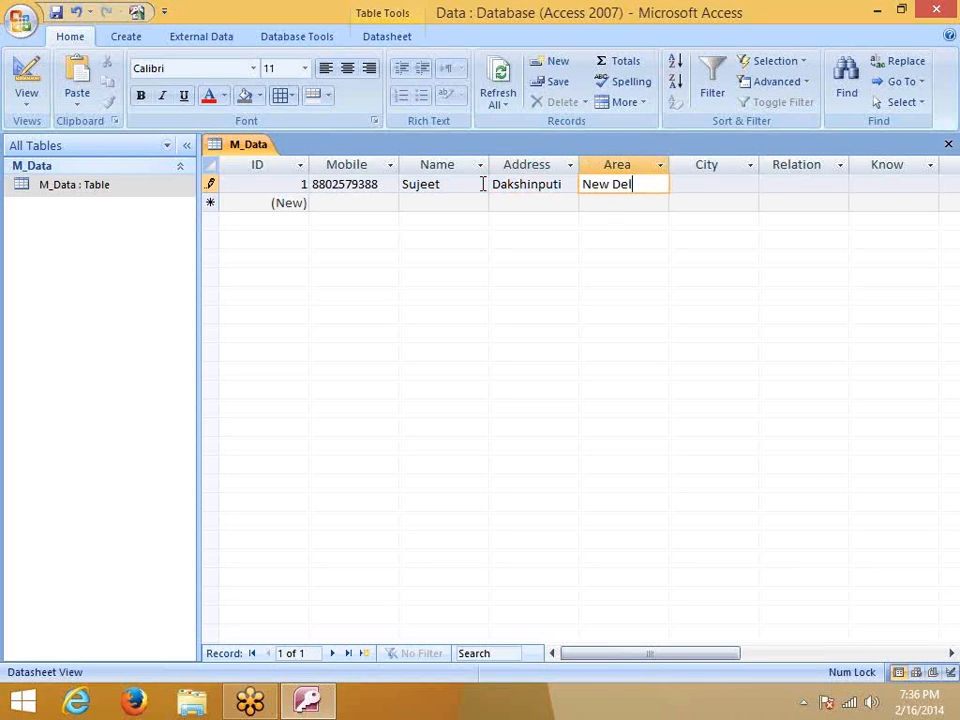
key(Tab)
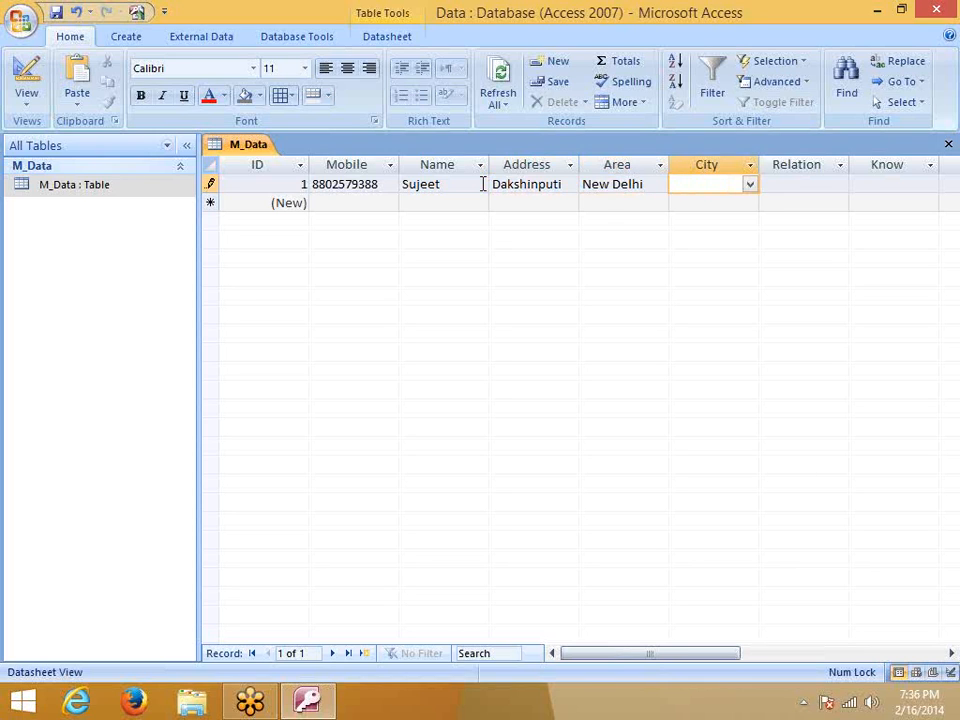
Pick Noida from the City lookup list, then open and close the Know and DOB date pickers
click(751, 186)
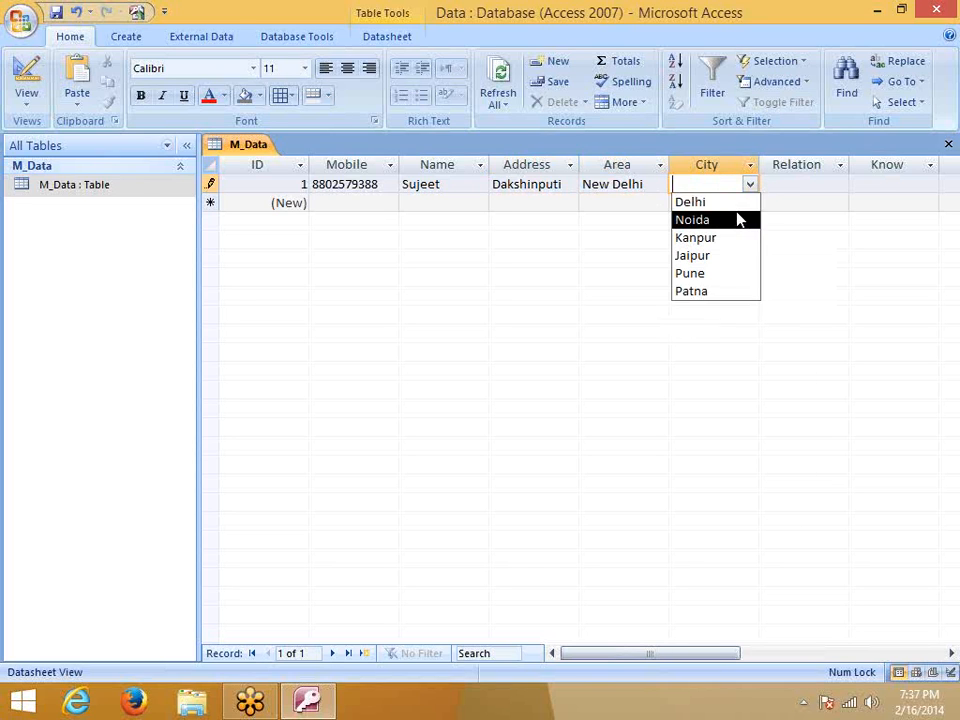
click(741, 219)
click(788, 184)
drag(662, 652, 722, 655)
click(652, 186)
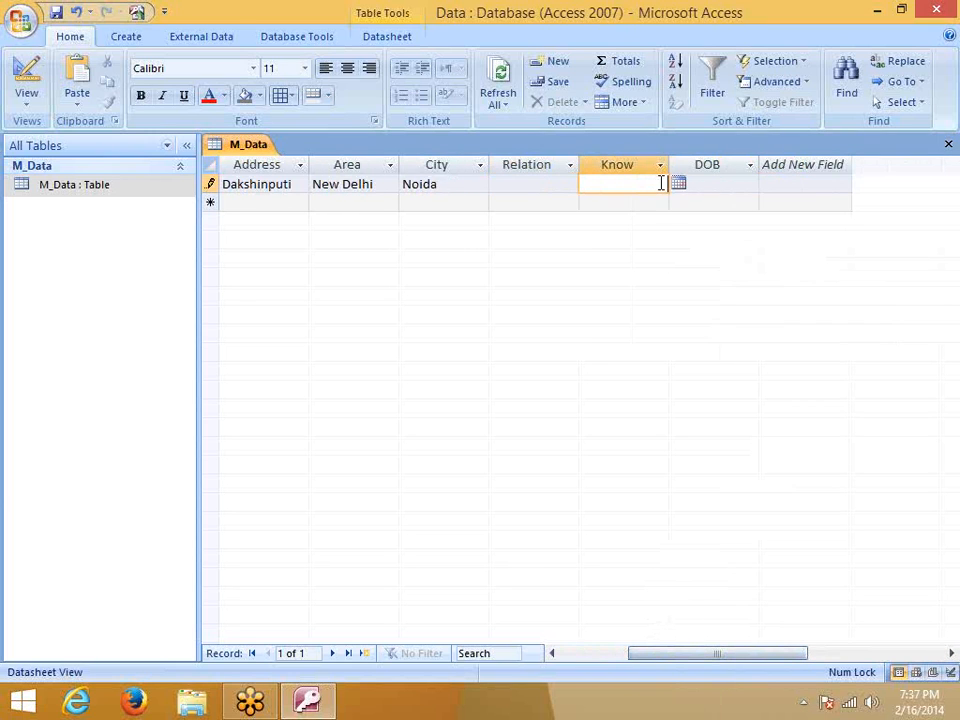
click(680, 184)
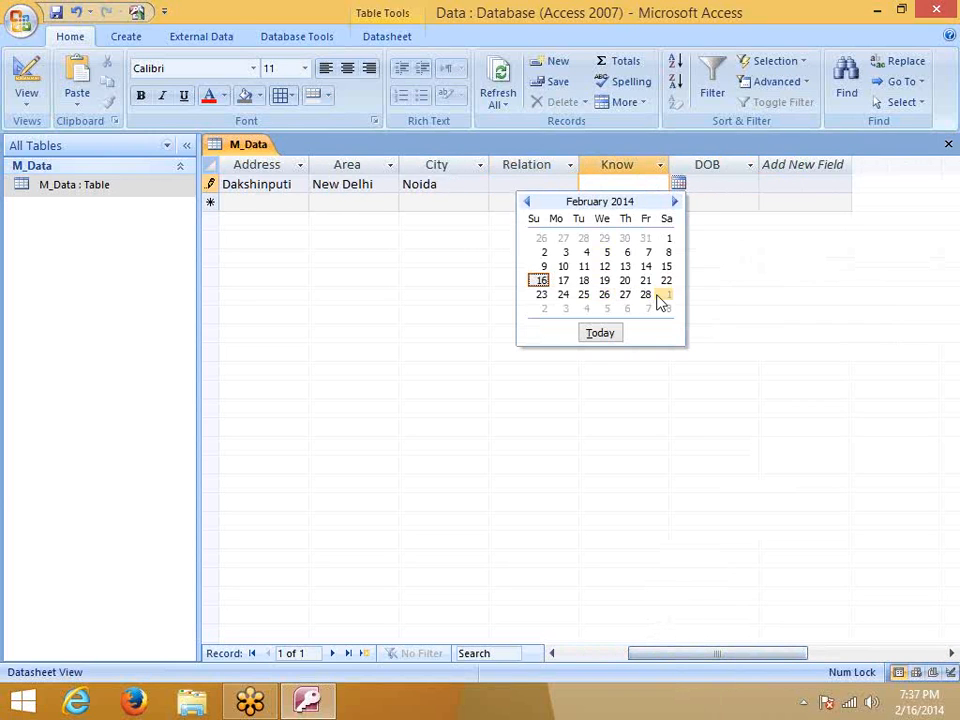
click(737, 165)
click(737, 183)
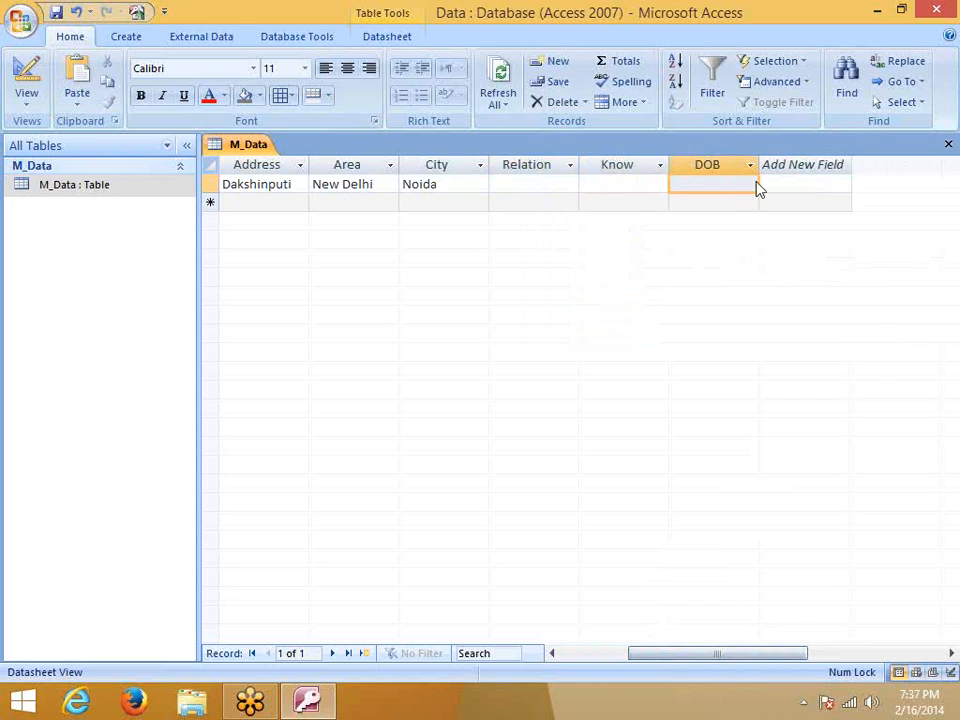
click(766, 184)
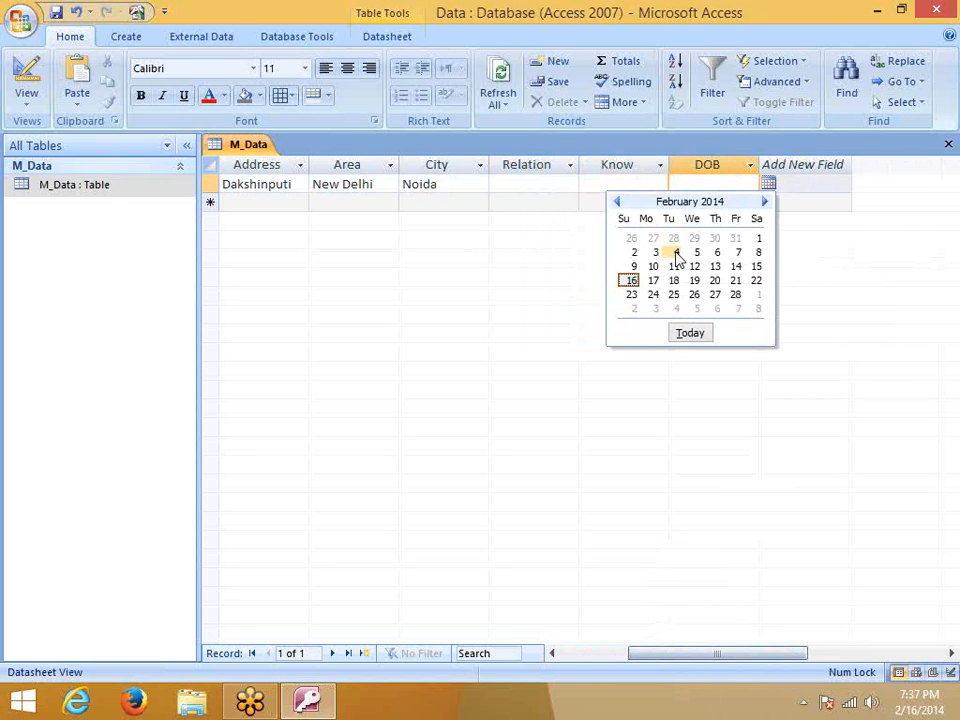
click(606, 186)
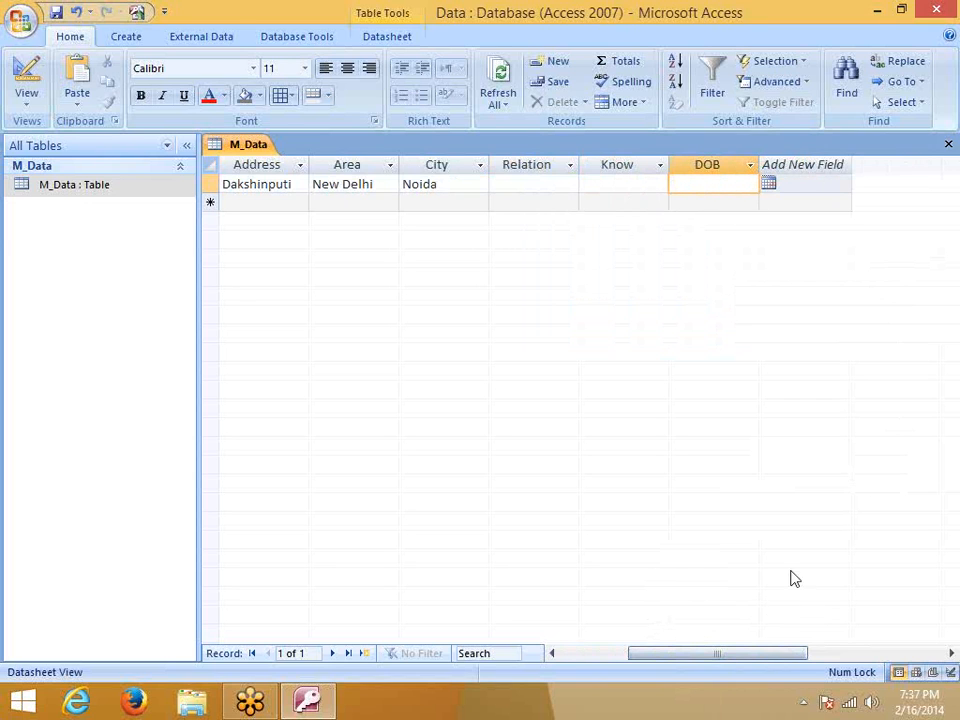
drag(745, 667, 677, 664)
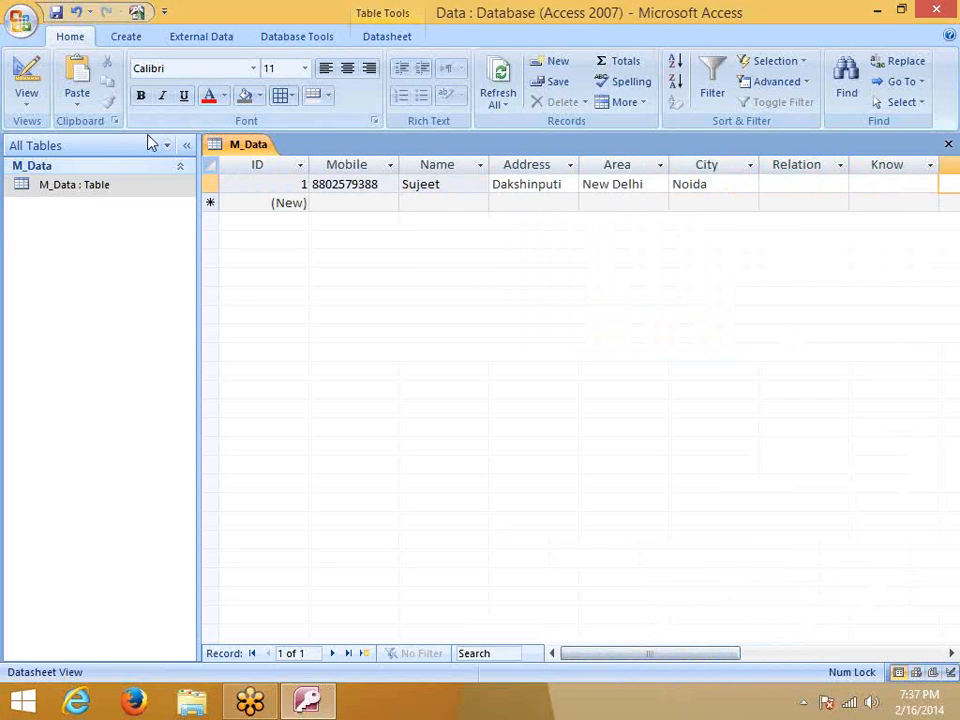
Open M_Data in Design View and change the Know field's data type to Yes/No
right_click(110, 190)
click(178, 220)
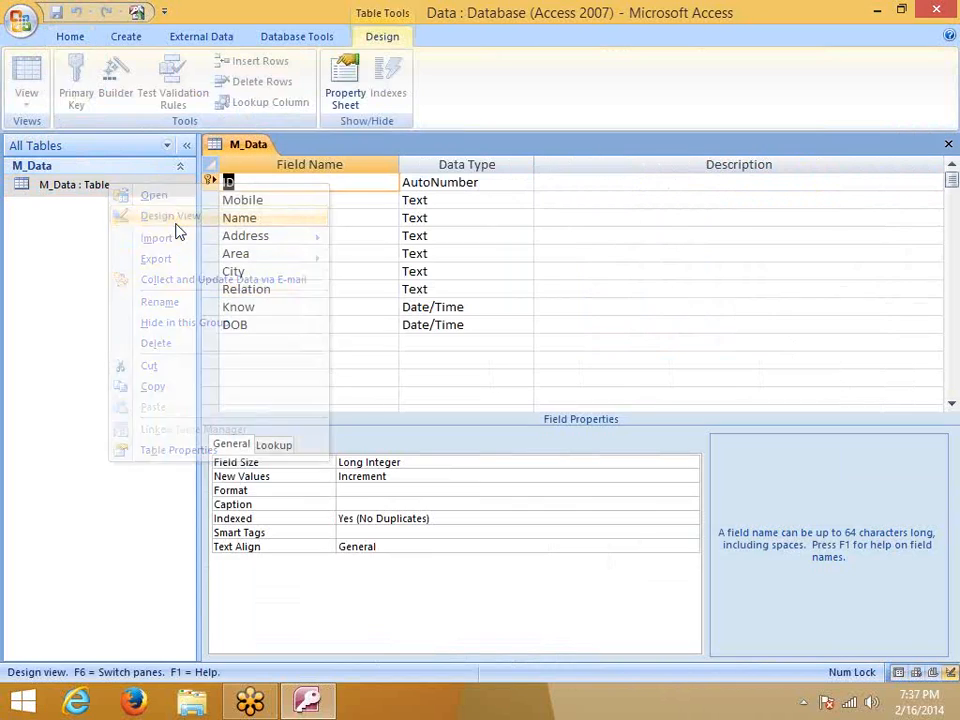
click(251, 341)
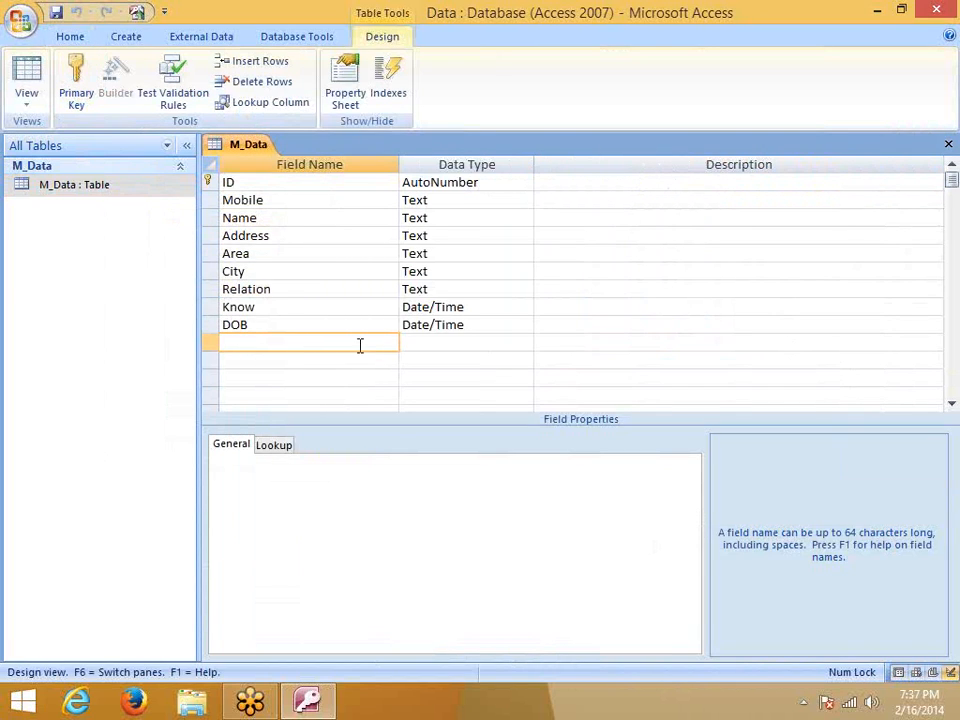
double_click(257, 307)
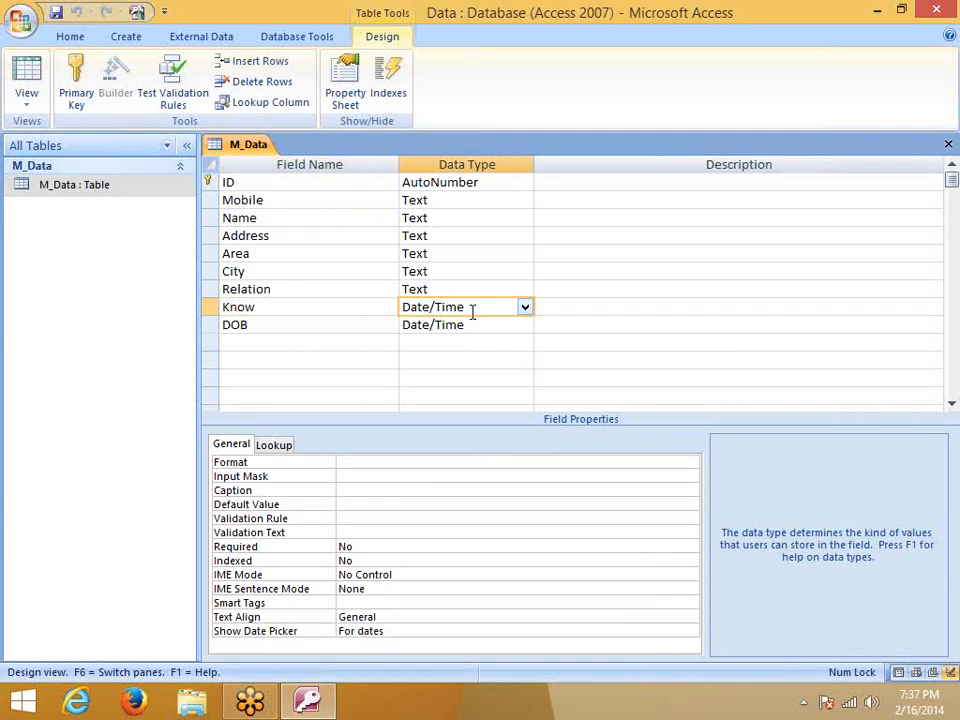
click(524, 309)
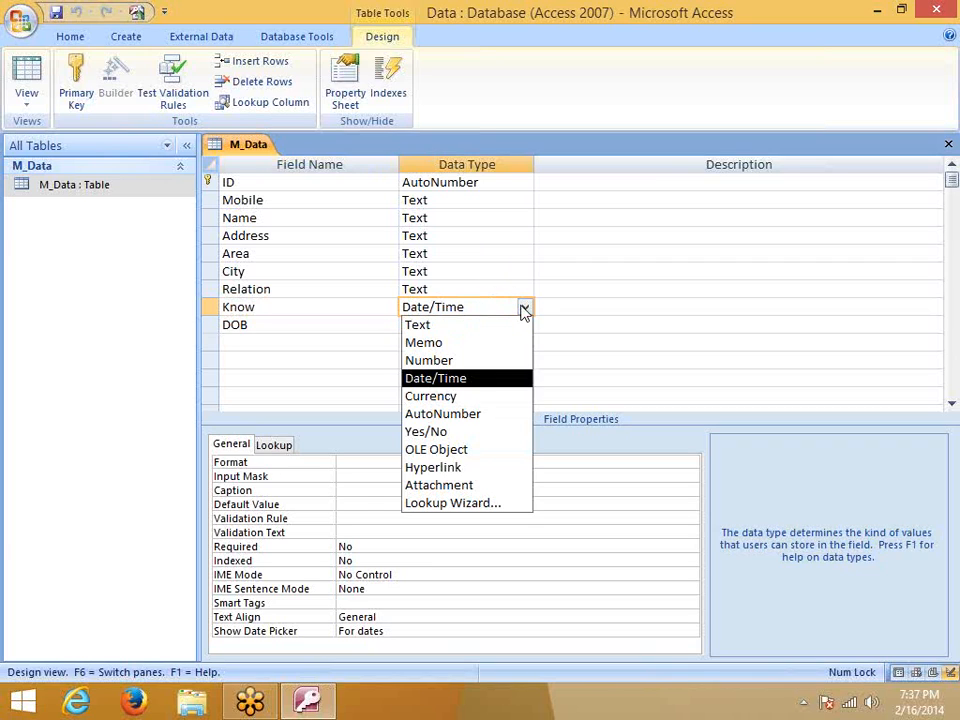
click(453, 434)
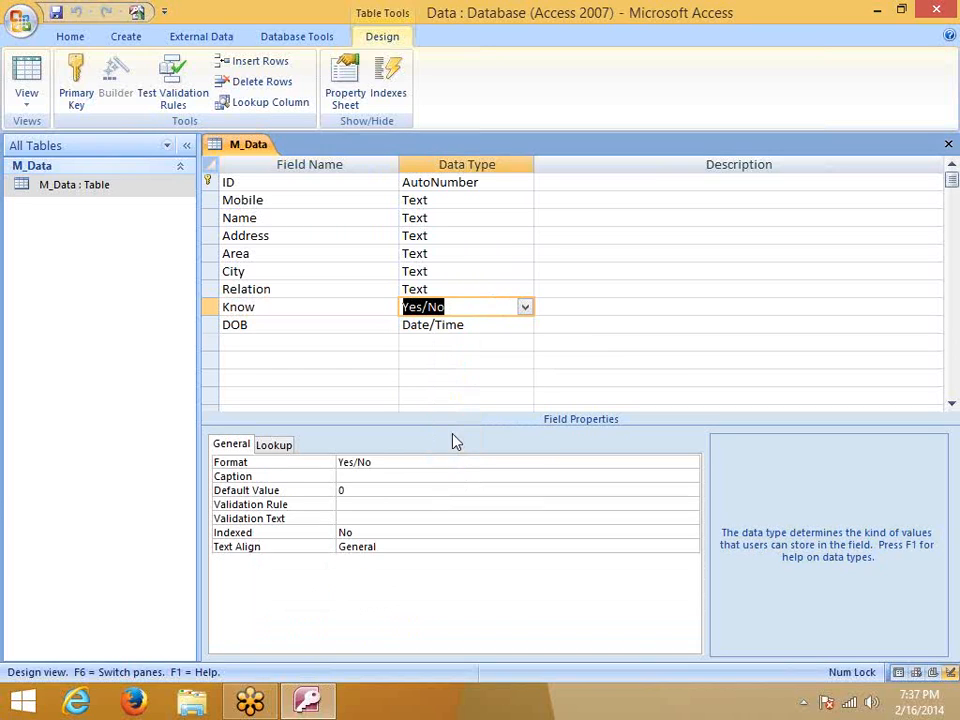
click(452, 362)
Close the table design, saving the changes and accepting the data-loss warning
click(948, 145)
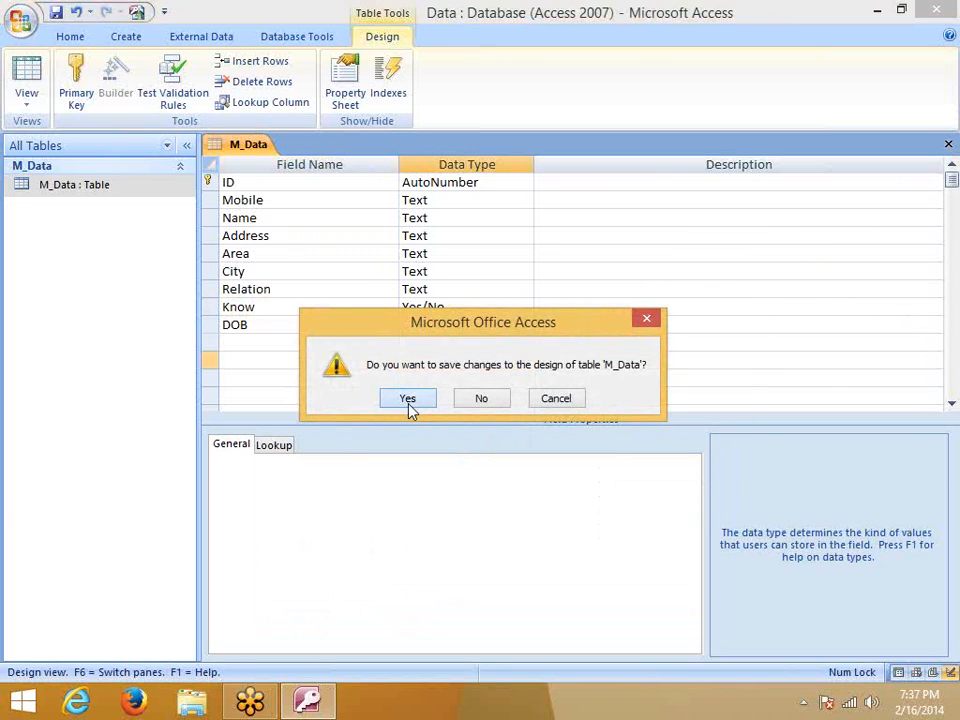
click(407, 398)
click(443, 413)
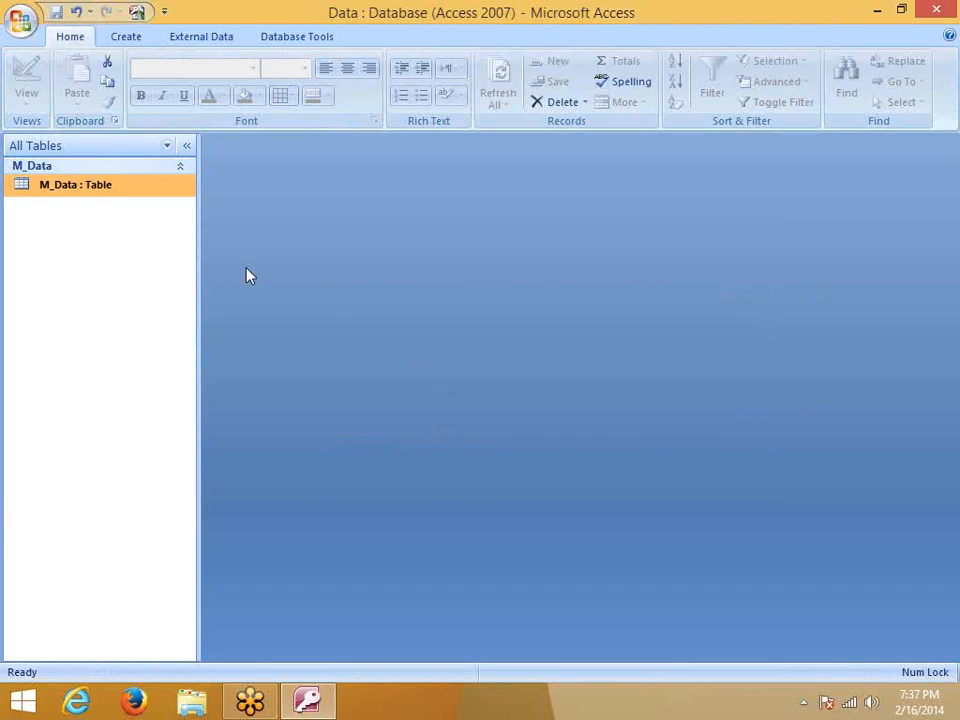
Open M_Data's datasheet and toggle the Know checkboxes, leaving New Delhi's ticked
double_click(58, 186)
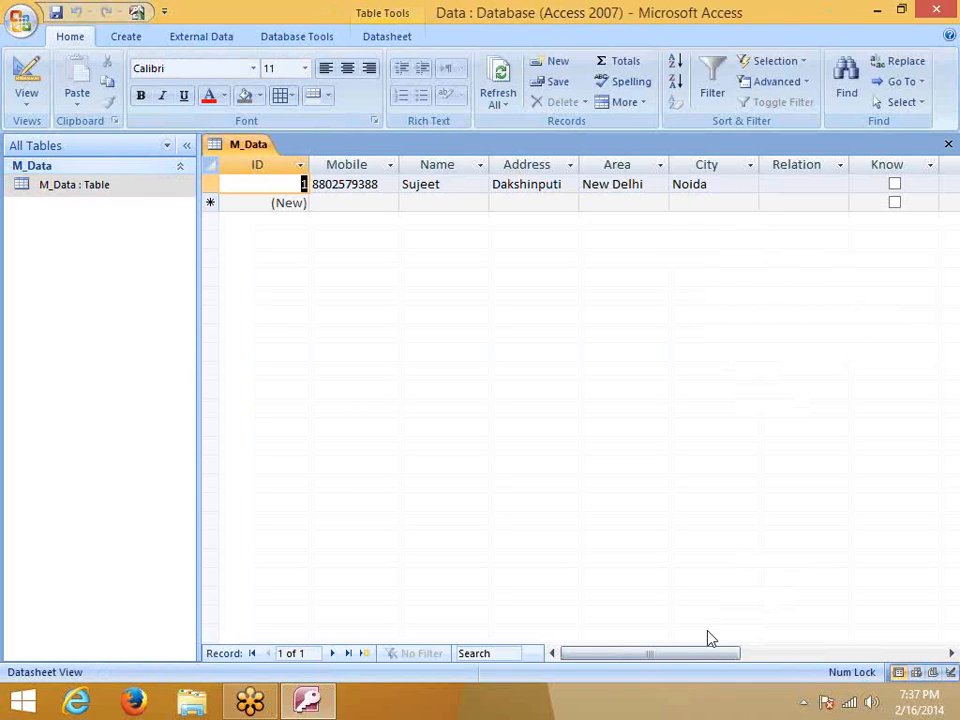
drag(707, 654, 801, 664)
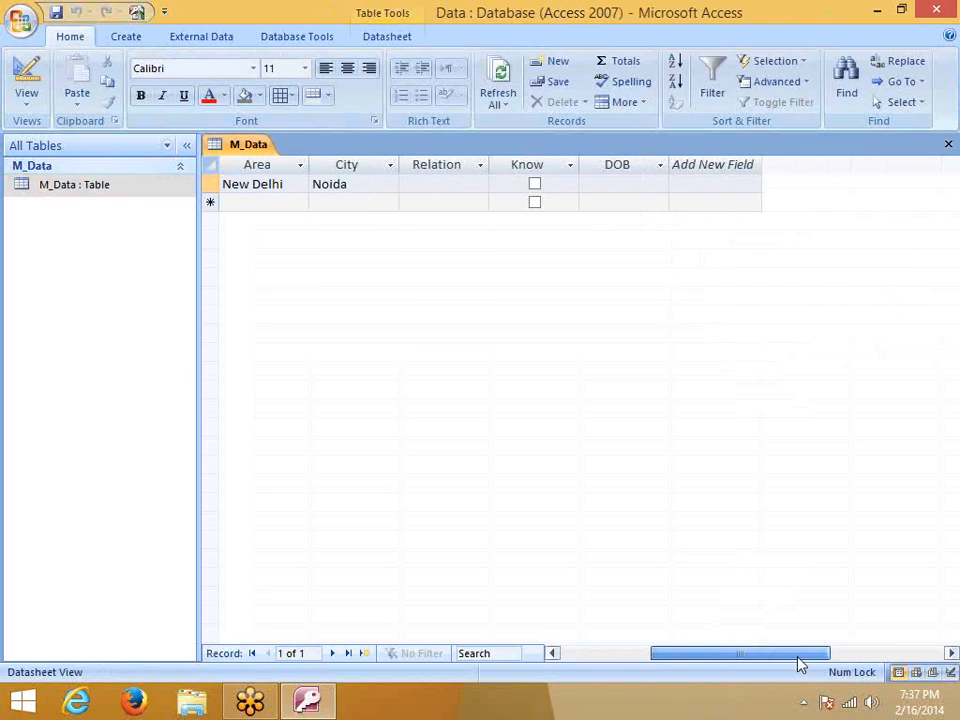
click(535, 186)
click(535, 185)
click(536, 202)
click(536, 201)
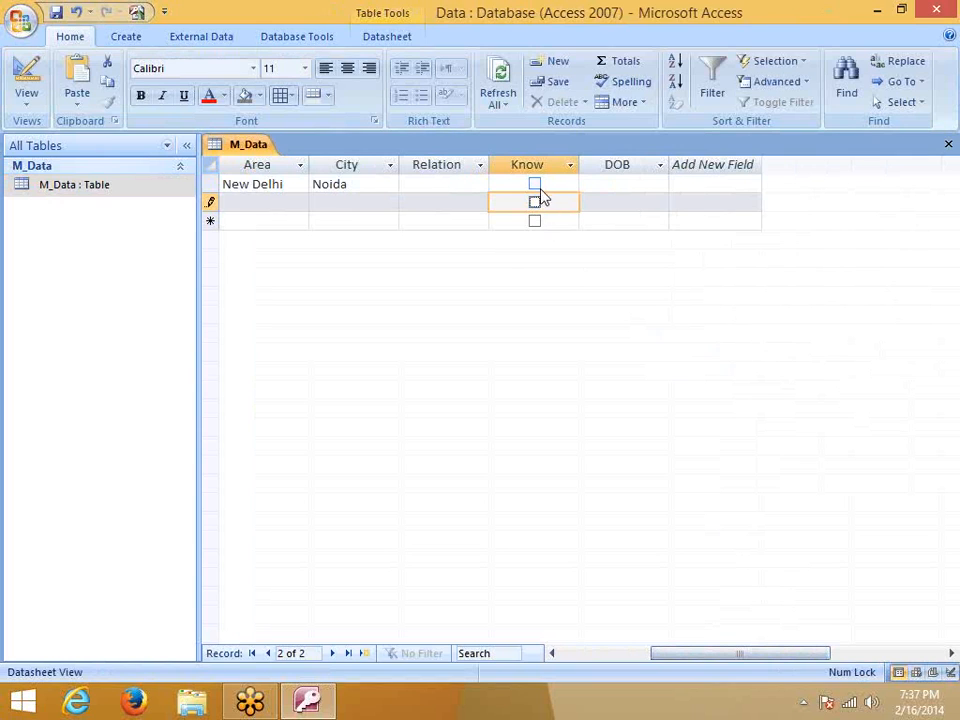
click(538, 190)
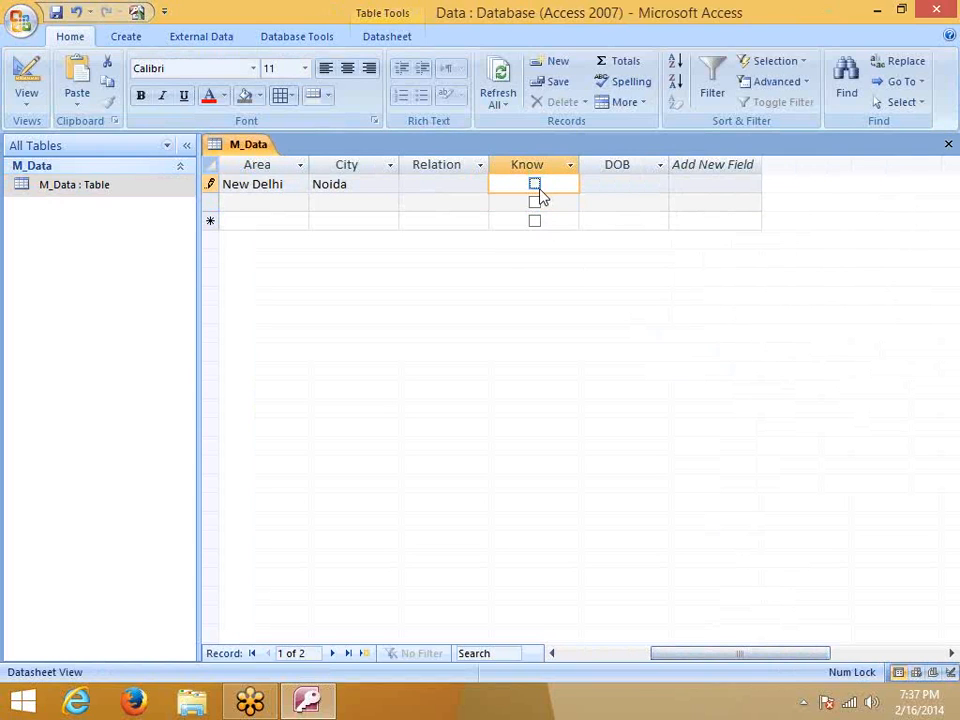
drag(728, 656, 461, 639)
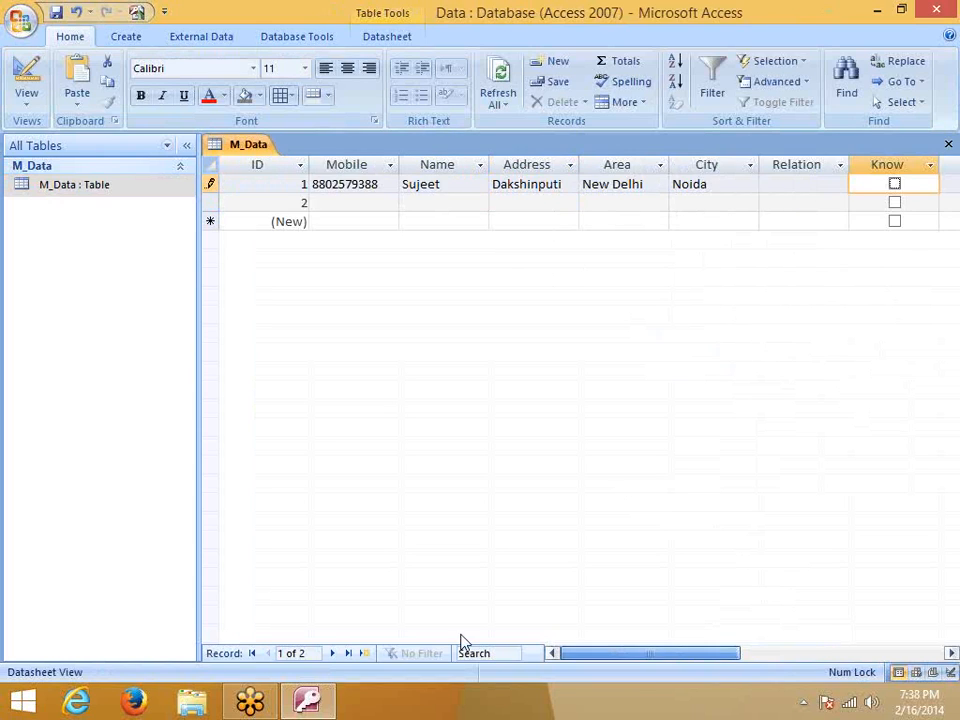
right_click(120, 187)
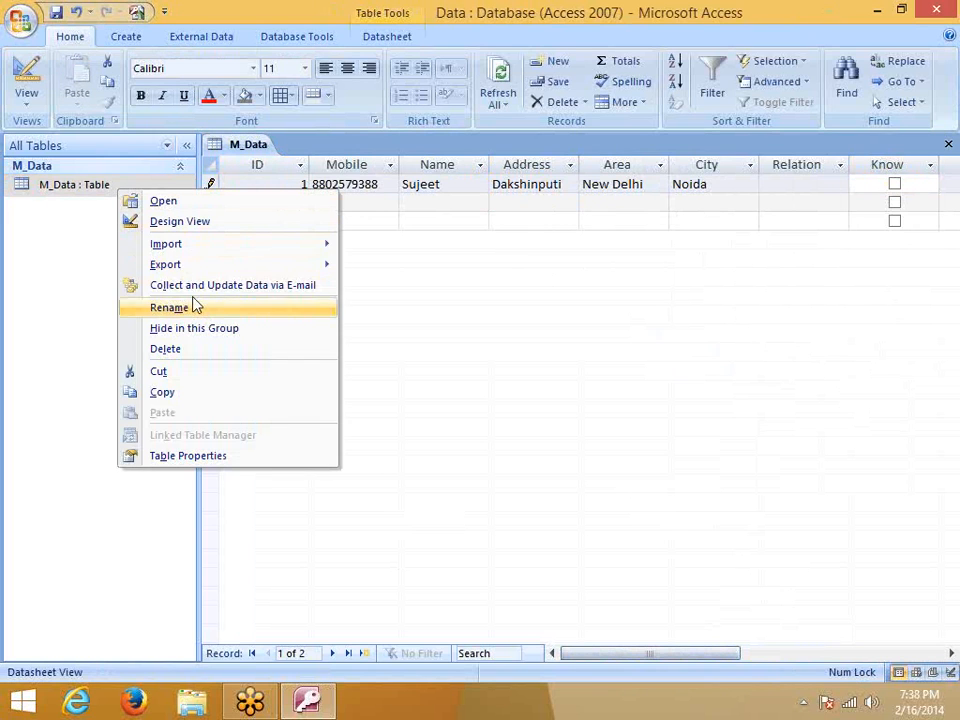
In M_Data's design, add a new field named Earning with the Currency data type
click(183, 222)
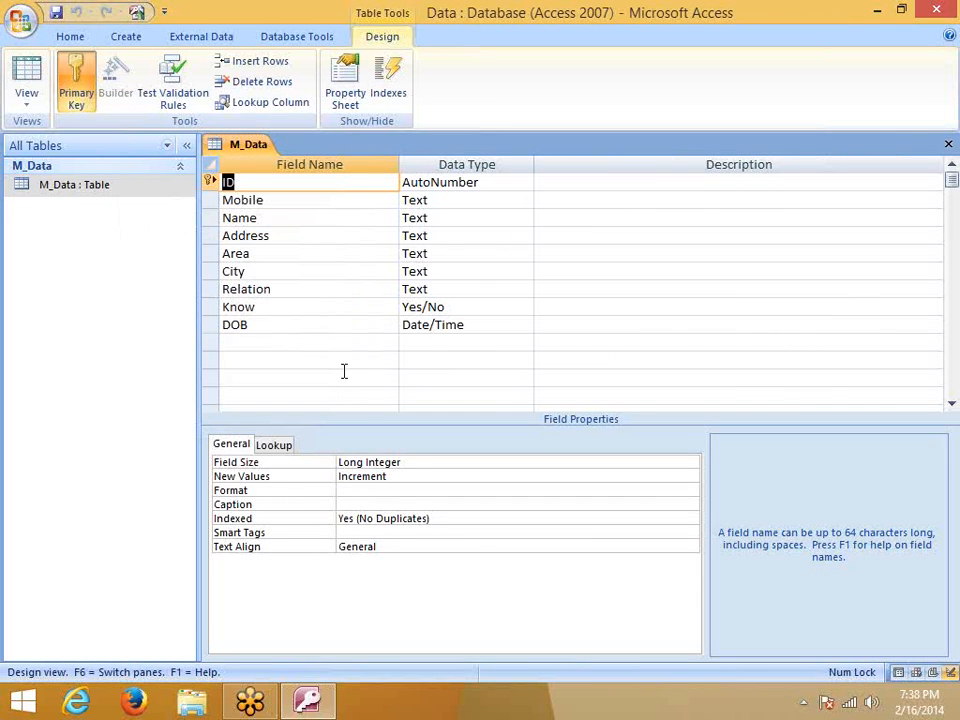
click(290, 343)
click(431, 342)
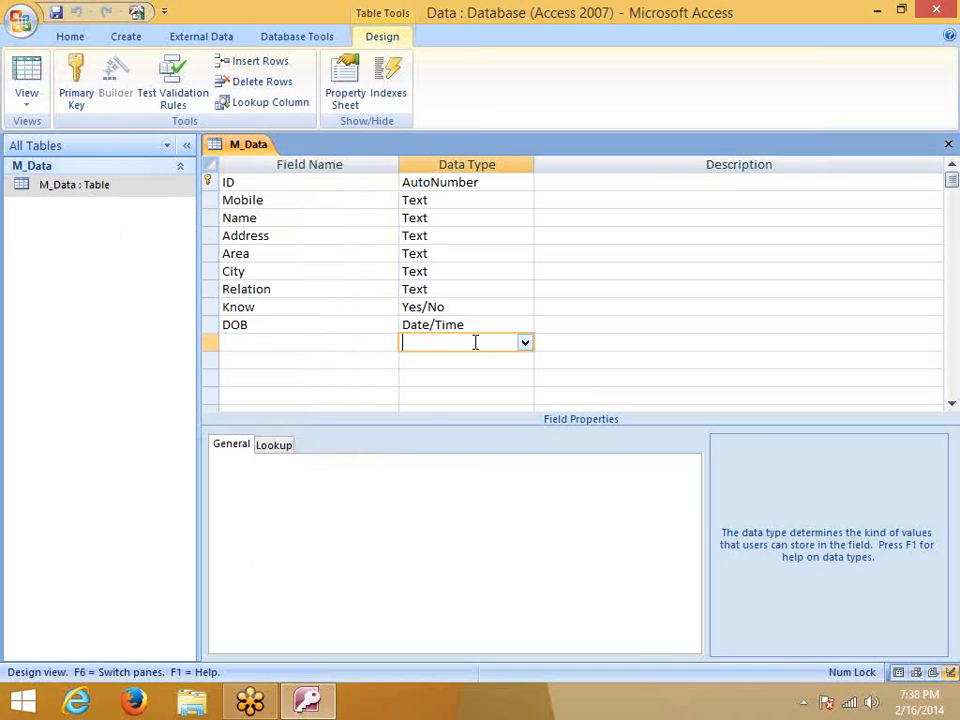
click(524, 343)
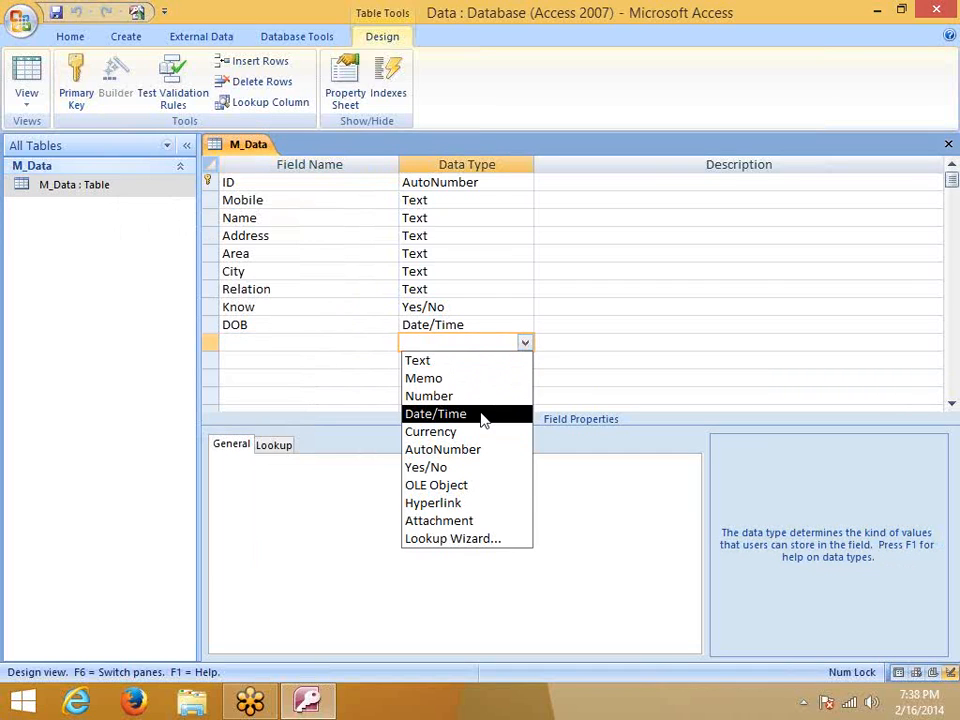
click(296, 344)
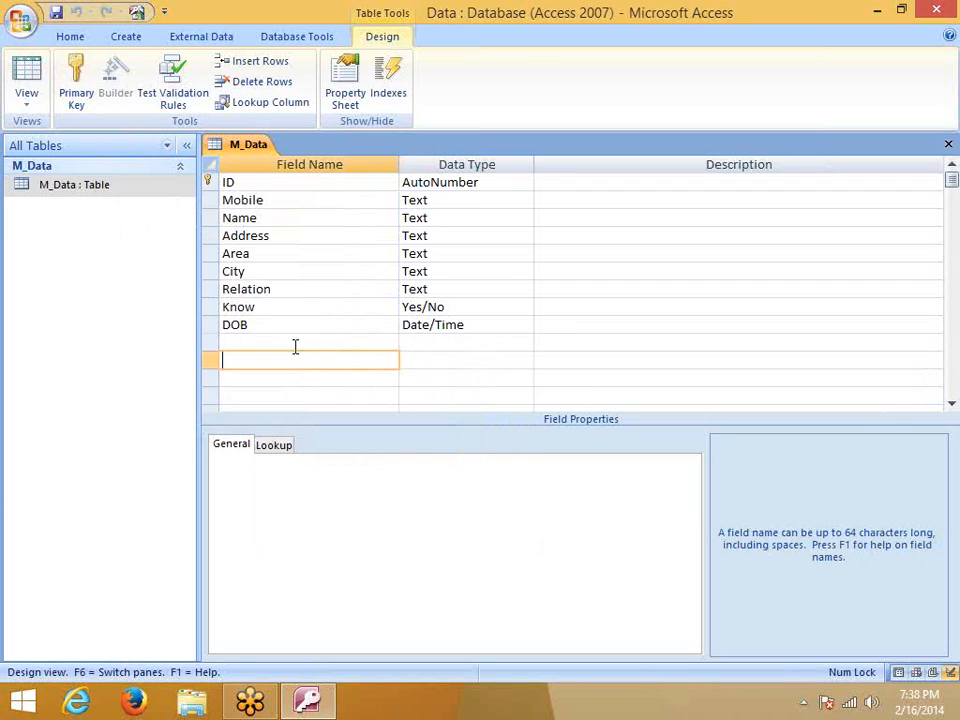
text(E)
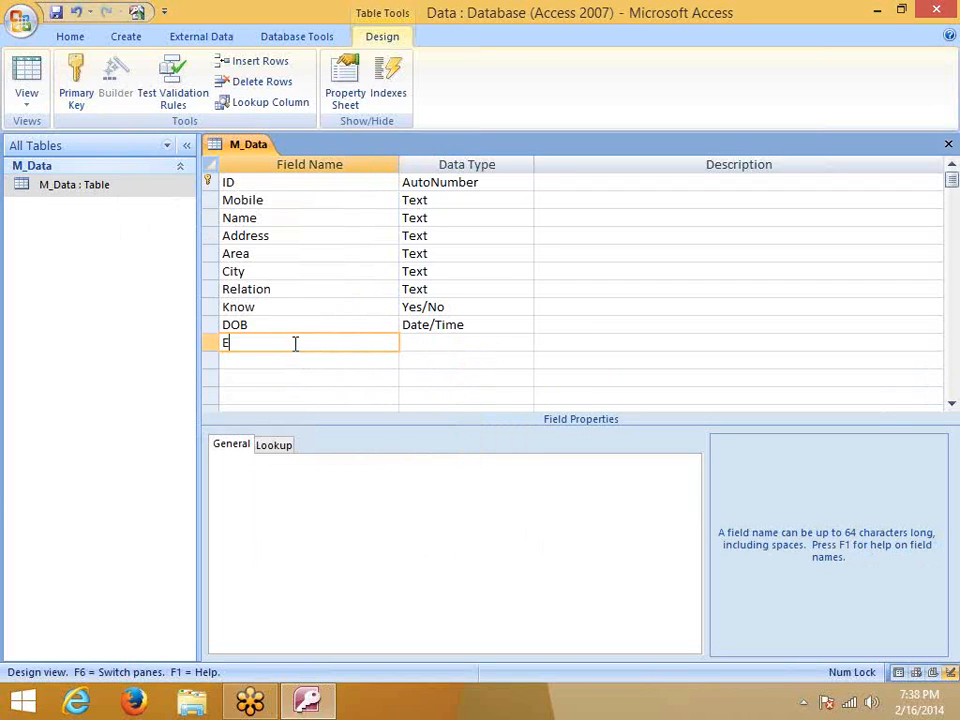
text(arning)
click(422, 343)
click(524, 344)
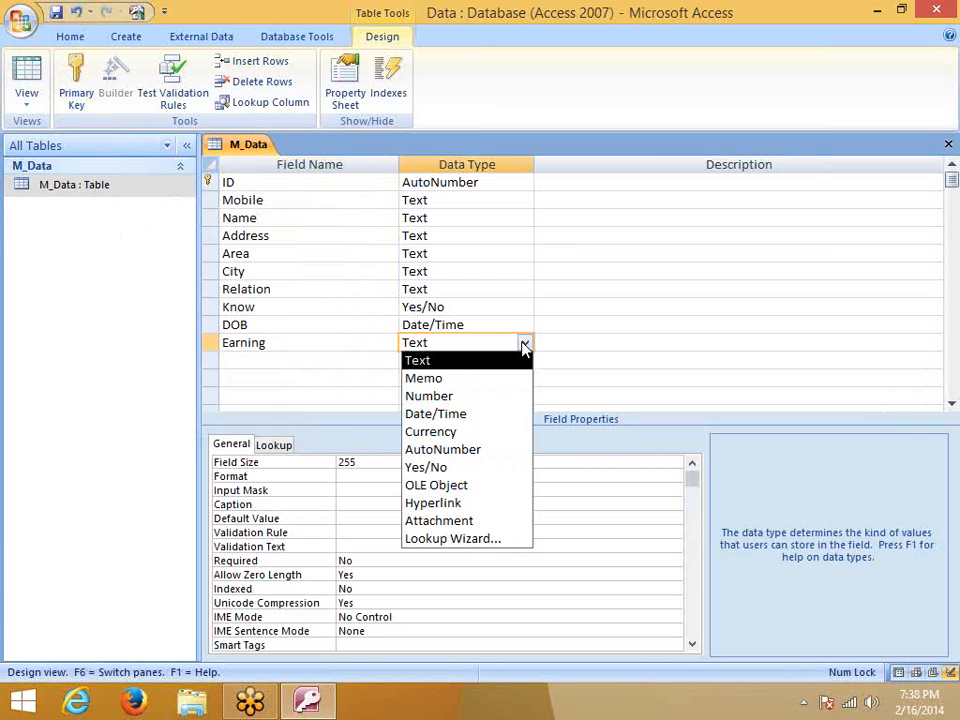
click(497, 432)
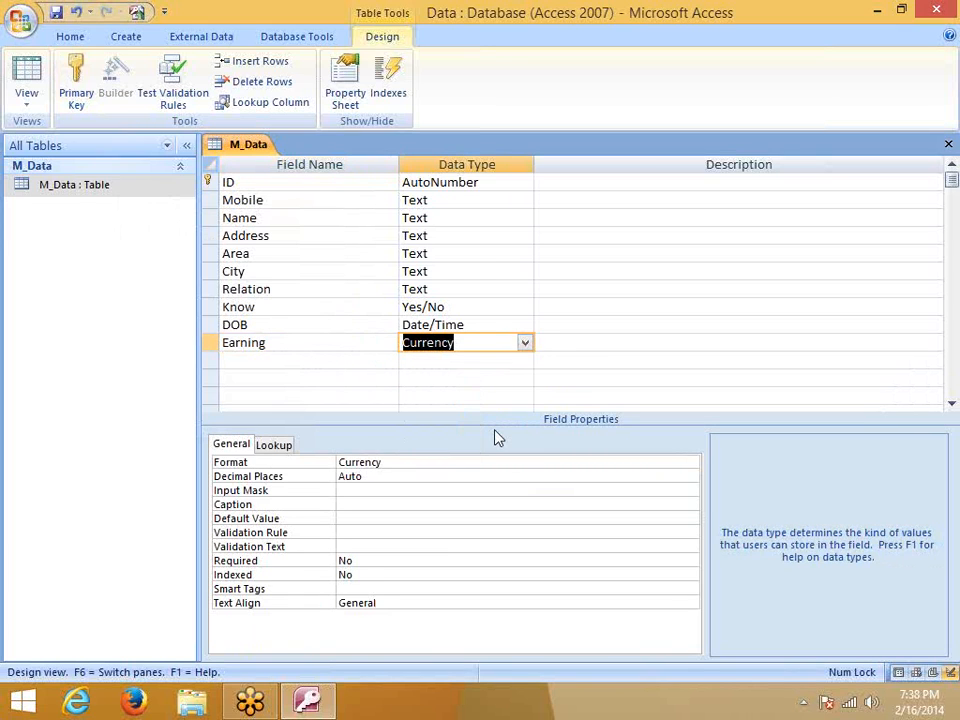
Review Earning's Format, Decimal Places, Input Mask, Caption, Default Value, Validation and Indexed properties
click(420, 464)
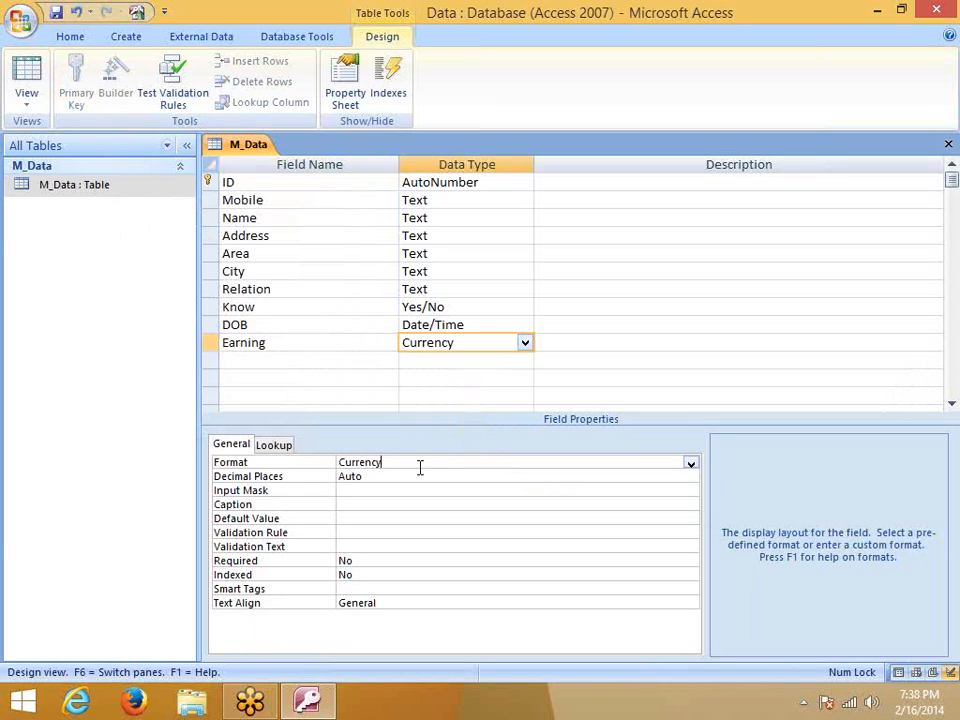
click(360, 476)
click(351, 490)
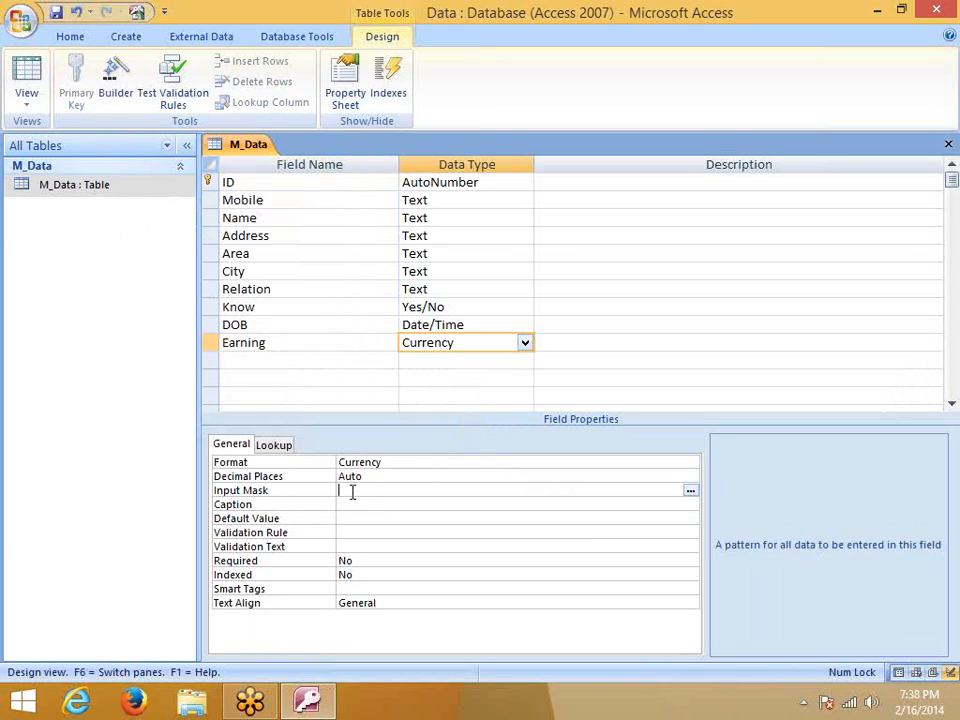
click(346, 504)
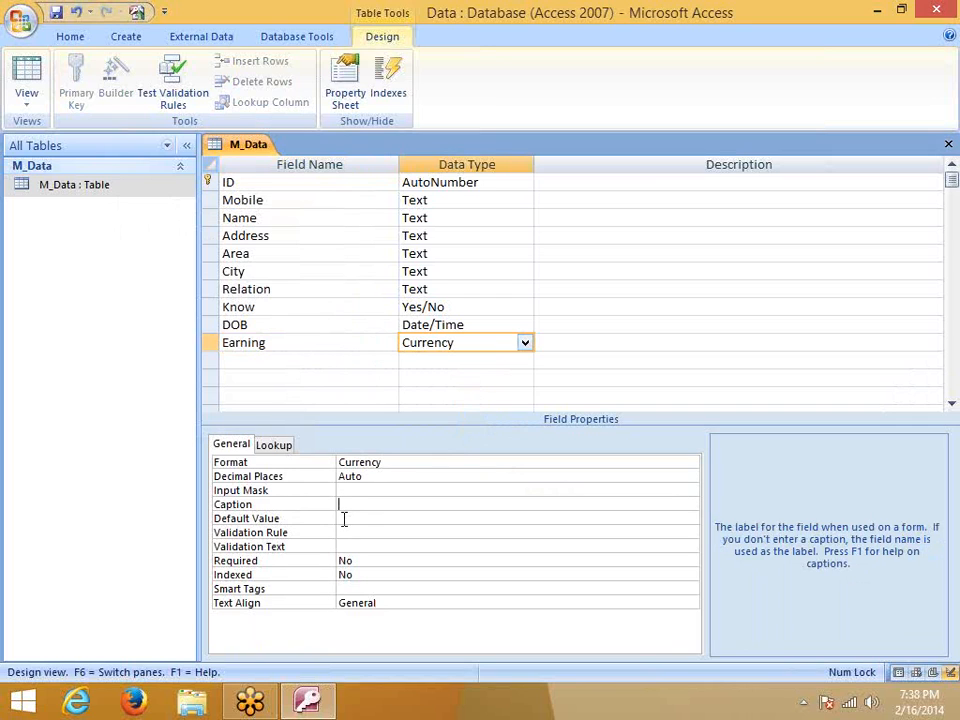
click(346, 519)
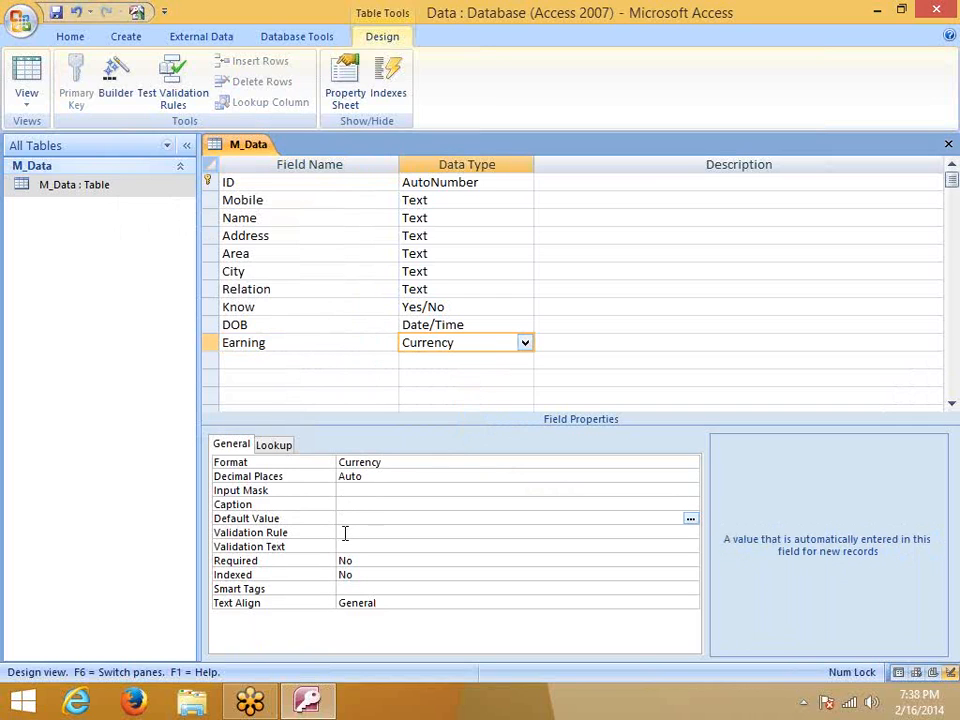
click(345, 533)
click(343, 547)
click(352, 574)
Check Earning's Lookup tab and Decimal Places choices, then save and close the design
click(278, 446)
click(236, 446)
click(381, 476)
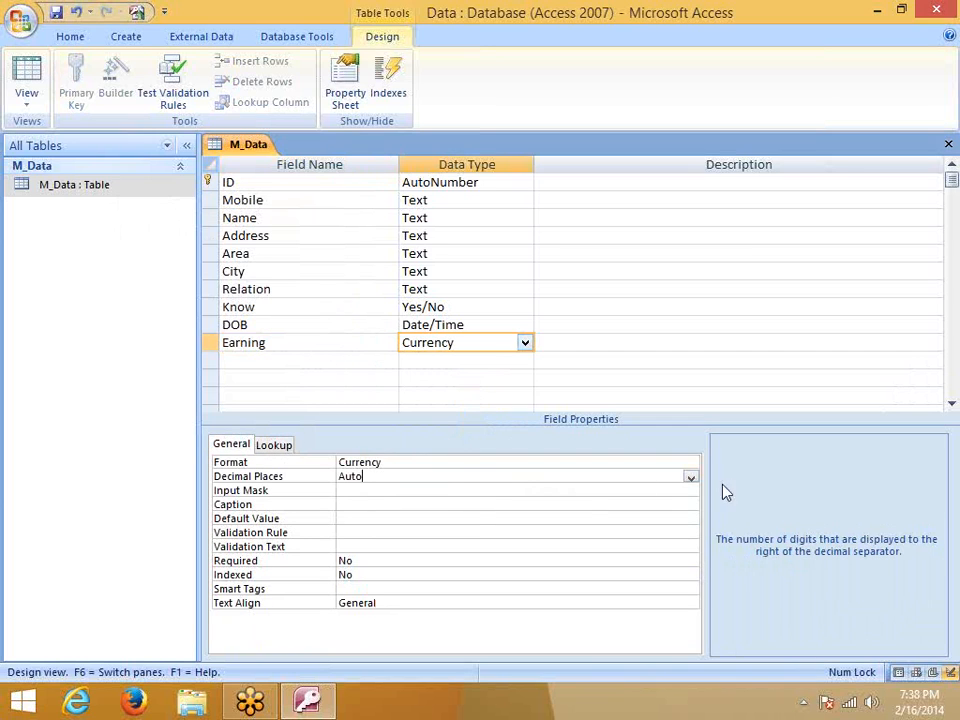
click(690, 479)
click(435, 503)
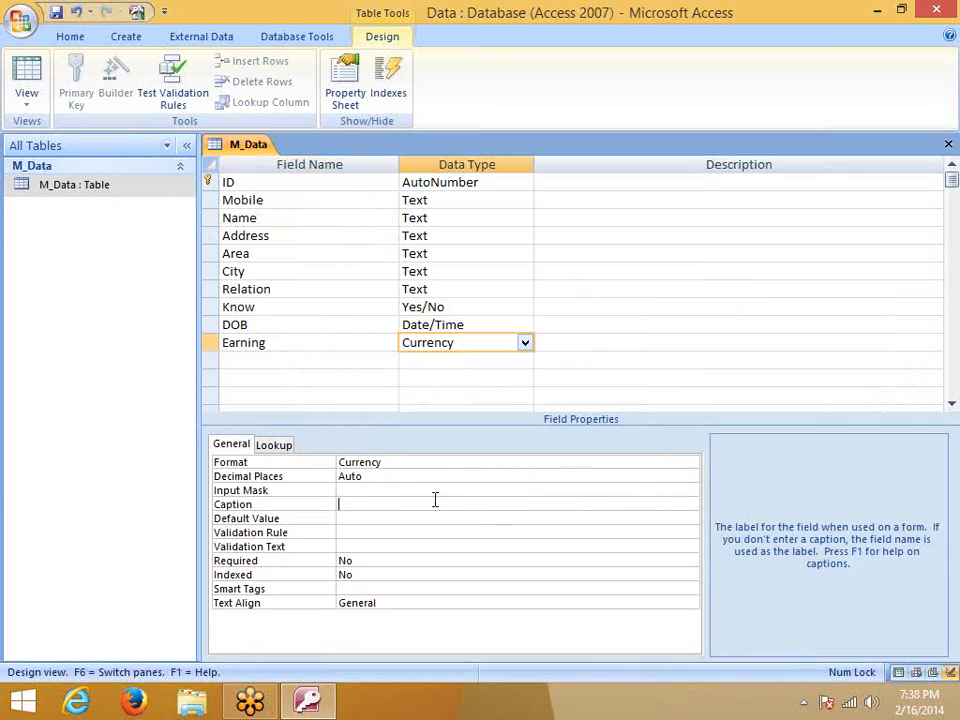
click(356, 519)
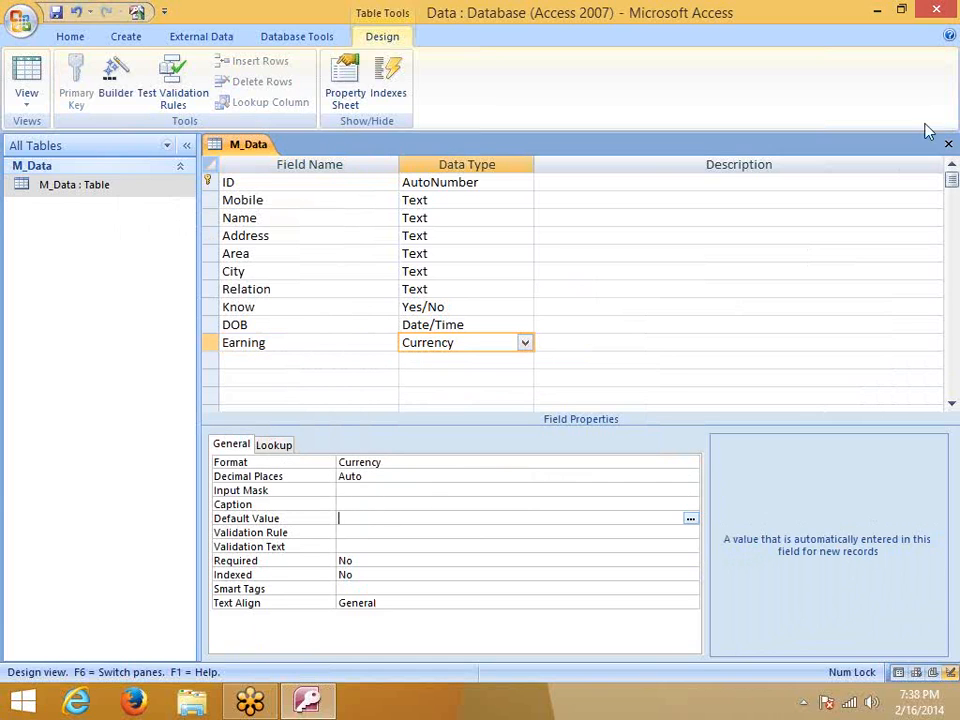
click(949, 144)
click(416, 405)
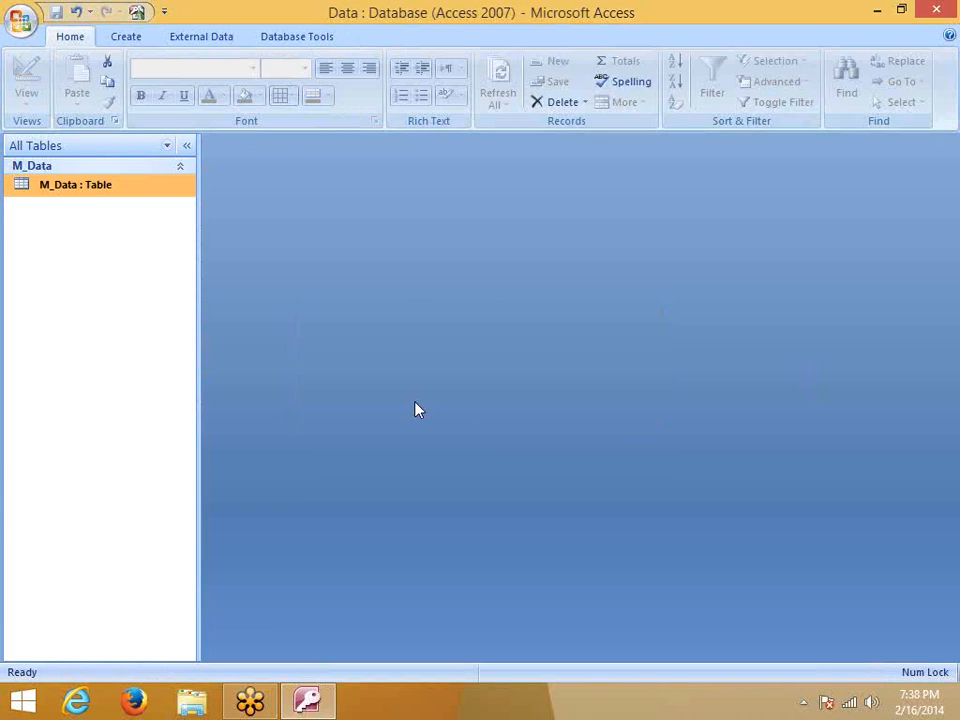
Open M_Data's datasheet and enter 15487 as the second record's Earning
double_click(140, 186)
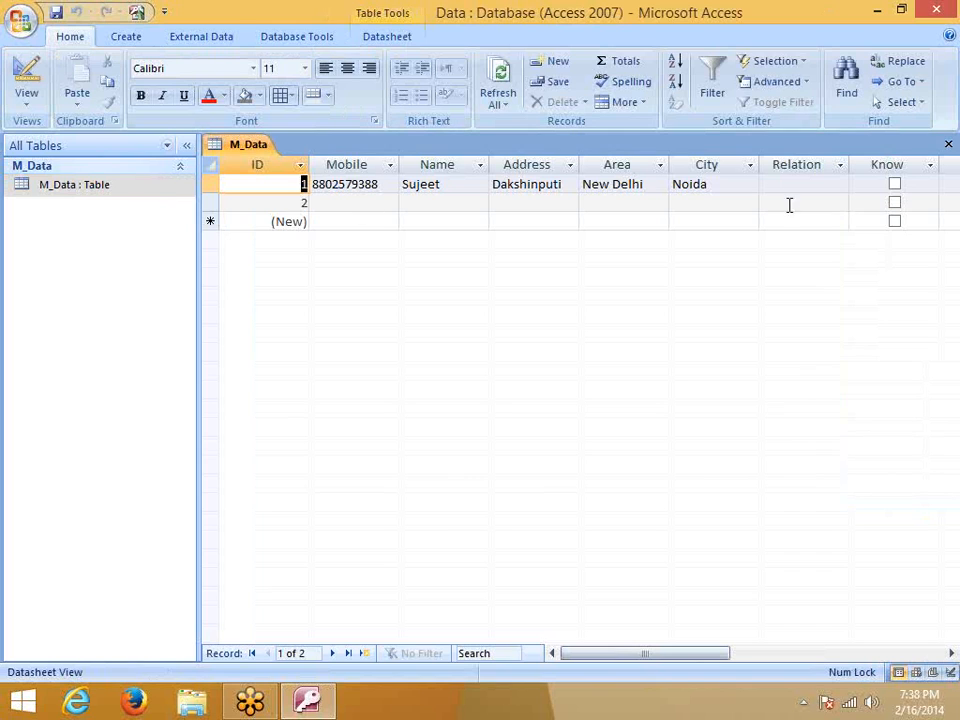
drag(634, 656, 724, 657)
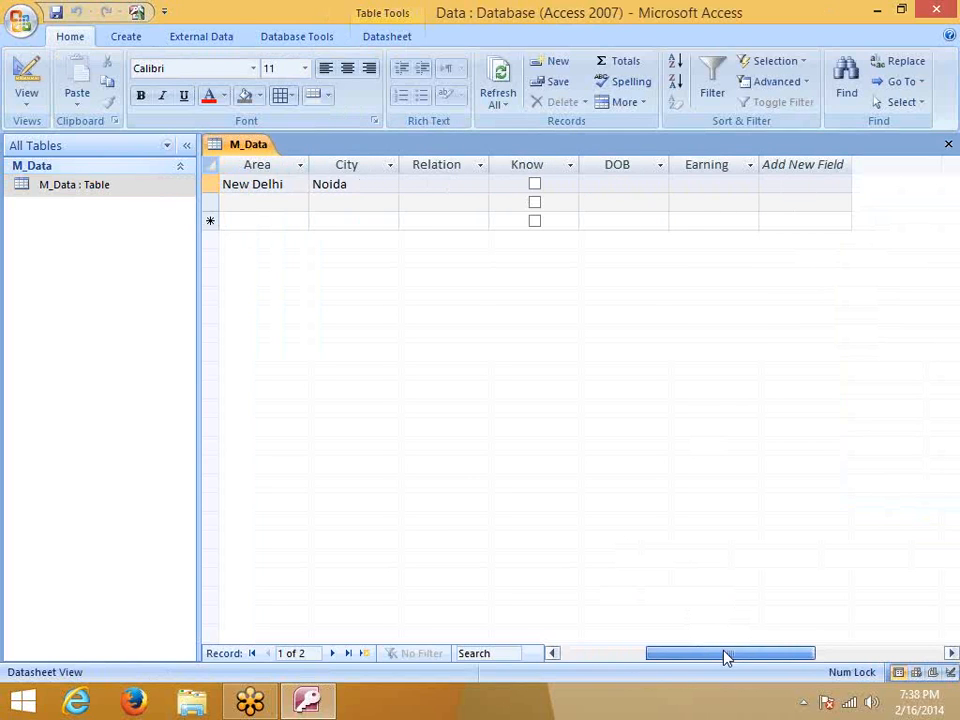
click(705, 205)
text(15487)
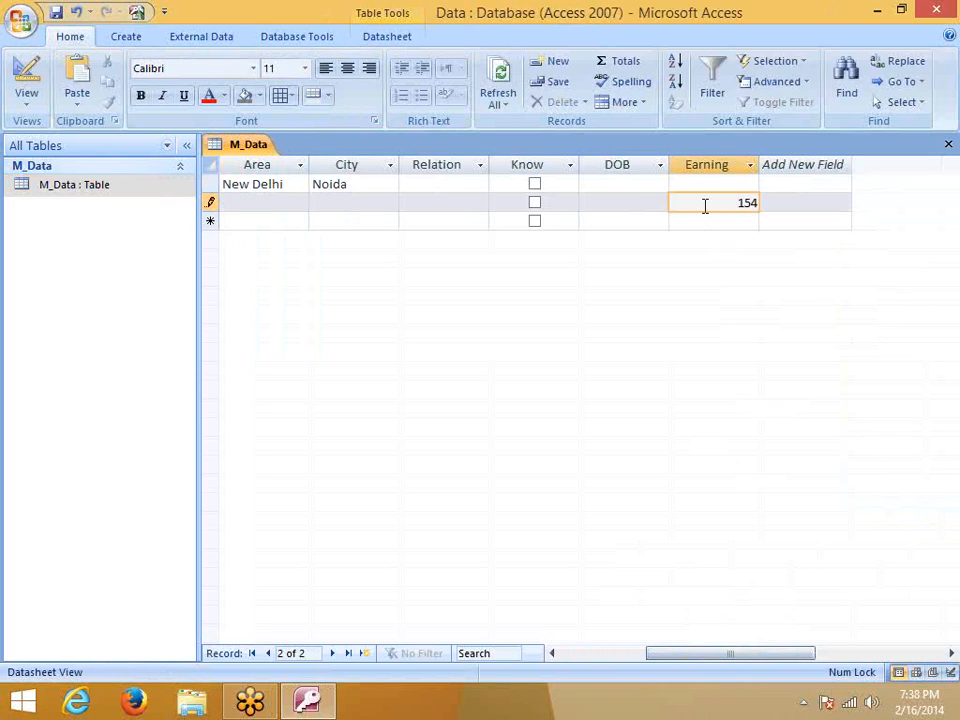
click(812, 203)
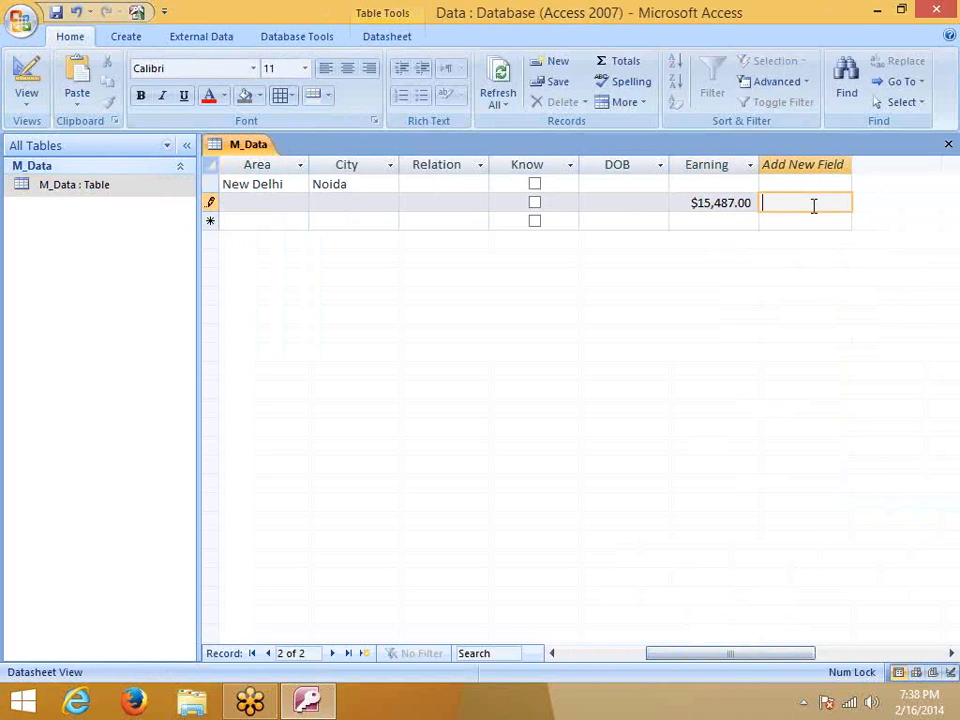
click(722, 200)
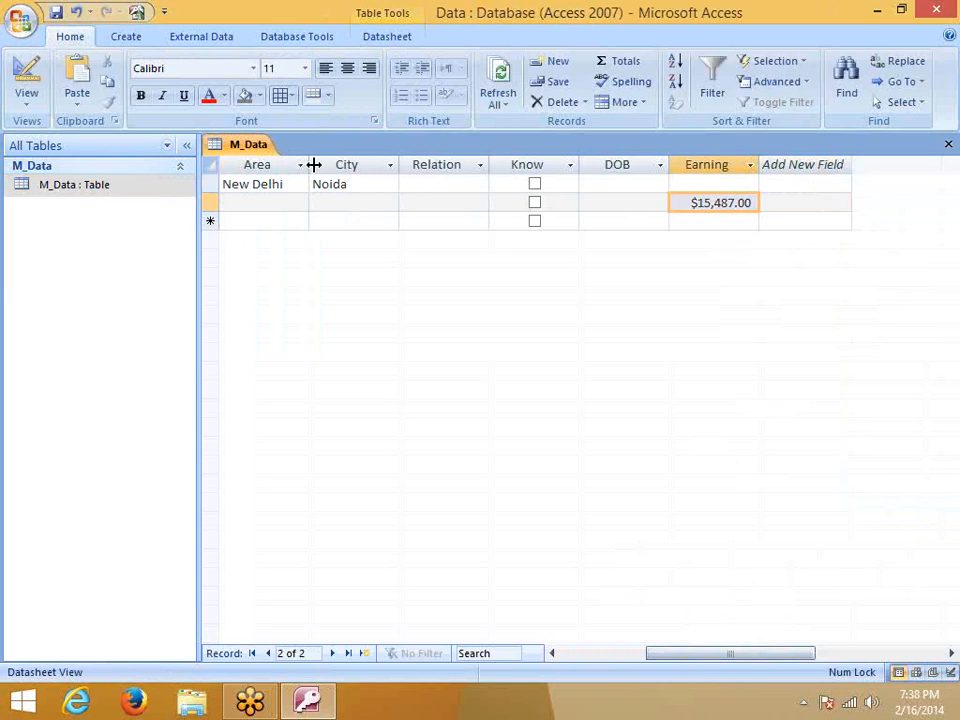
Select the Earning column, dismiss its shortcut menu, and tick Know for New Delhi
click(704, 170)
right_click(705, 168)
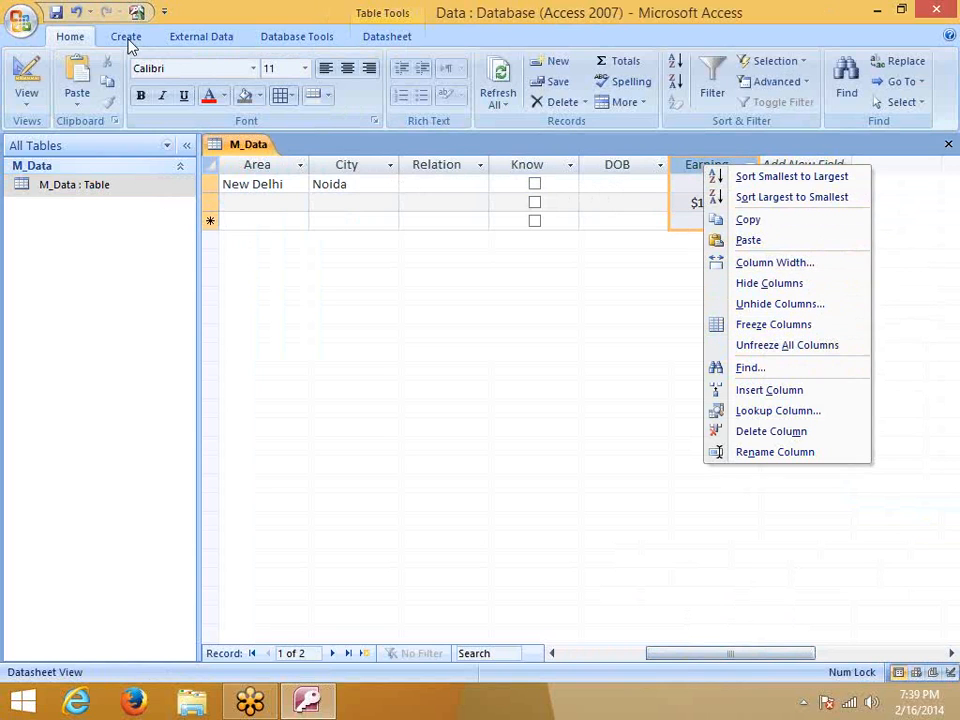
click(80, 42)
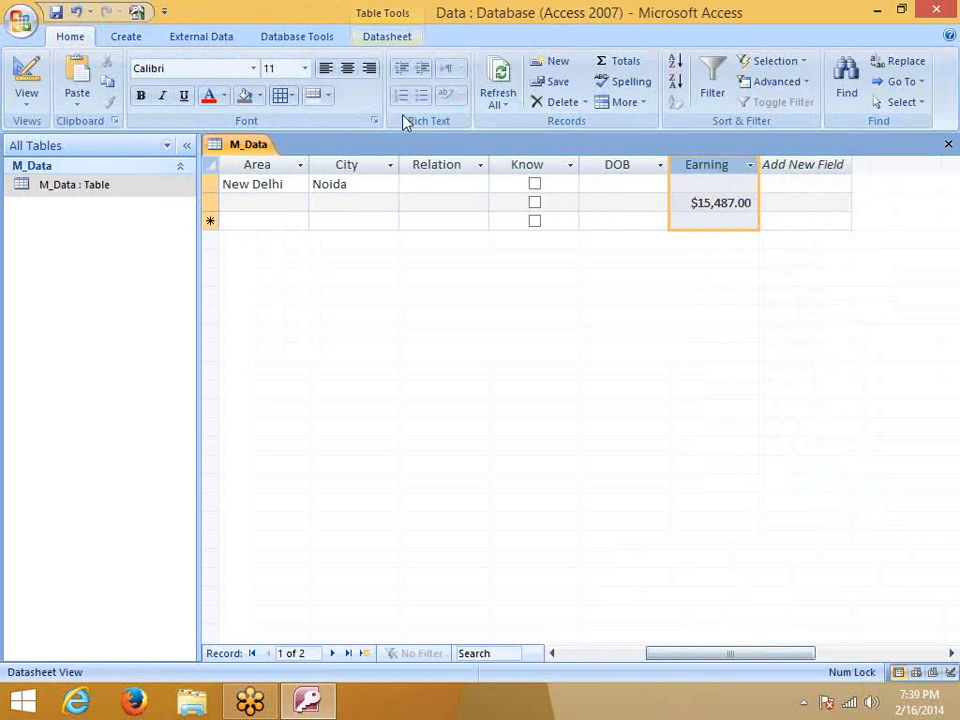
click(534, 184)
Open M_Data's design and review Earning's data type, keeping it as Currency
right_click(76, 189)
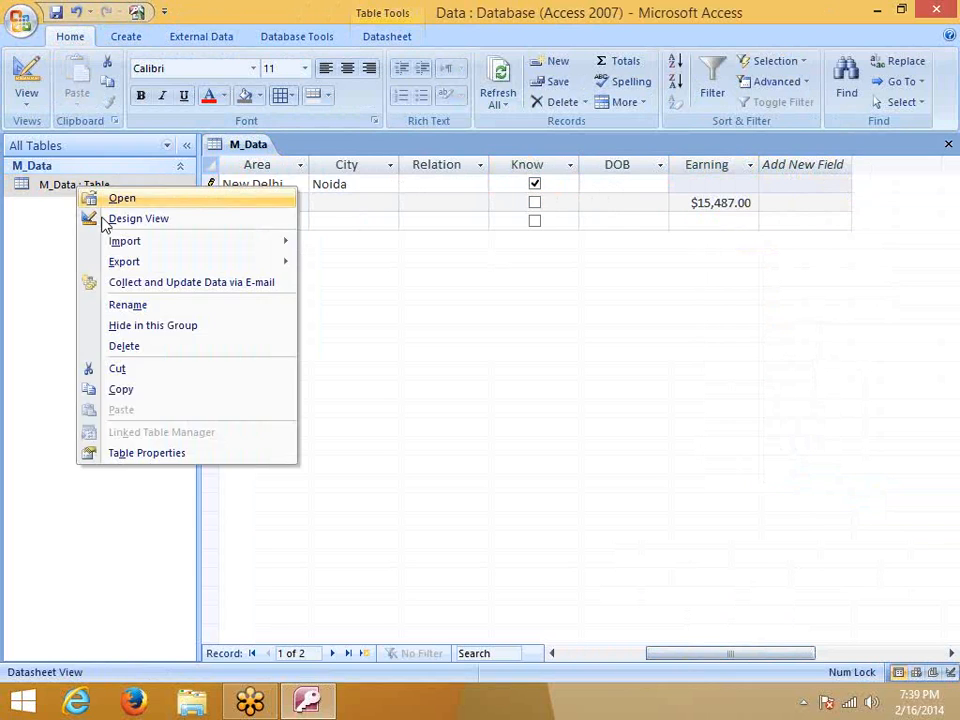
click(150, 222)
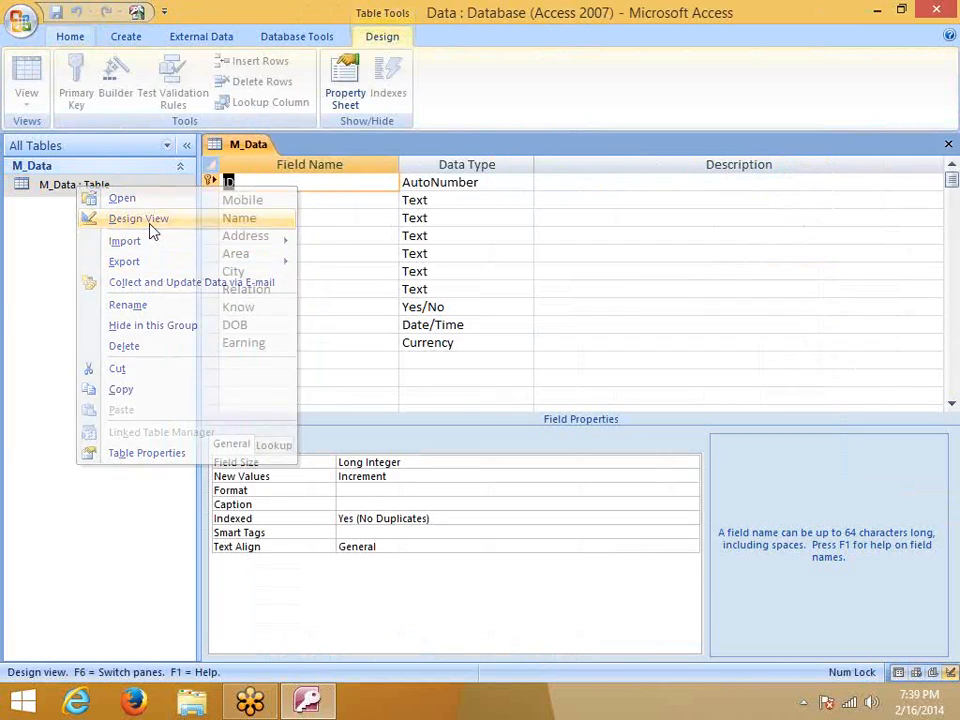
click(304, 358)
click(526, 350)
click(525, 344)
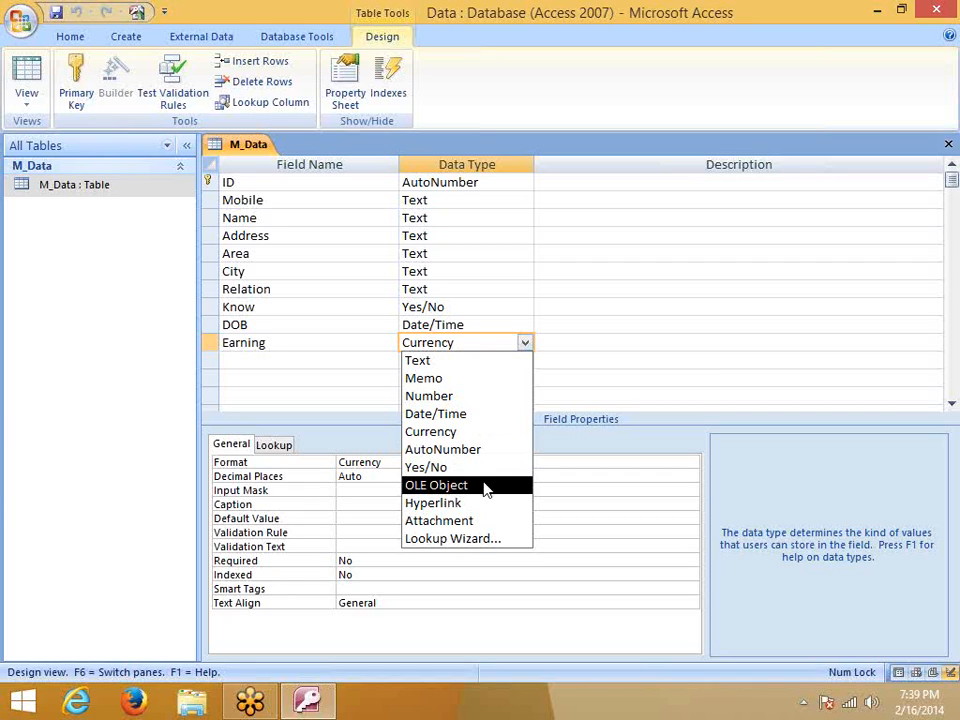
click(255, 360)
Add a Site field of Hyperlink type, then save and close the design
text(Site)
click(428, 360)
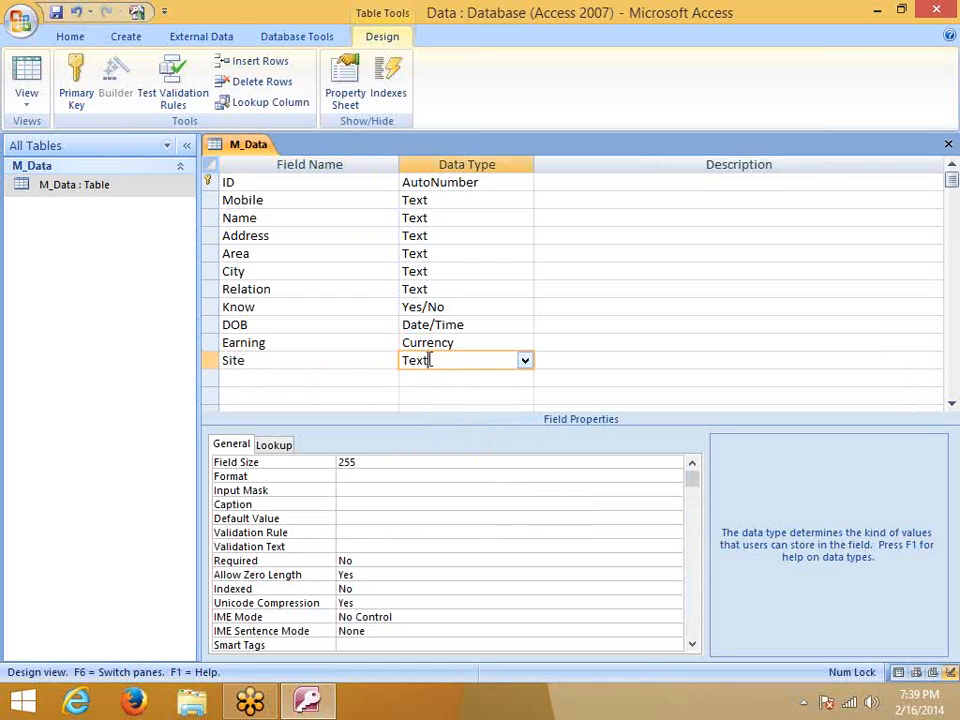
click(523, 360)
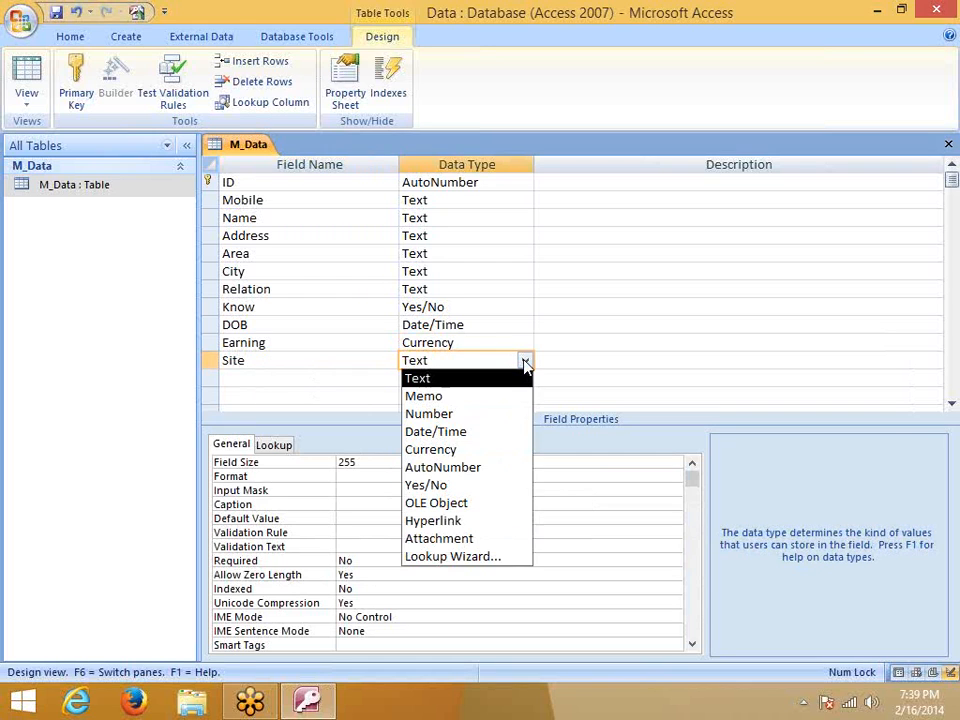
click(485, 528)
click(351, 377)
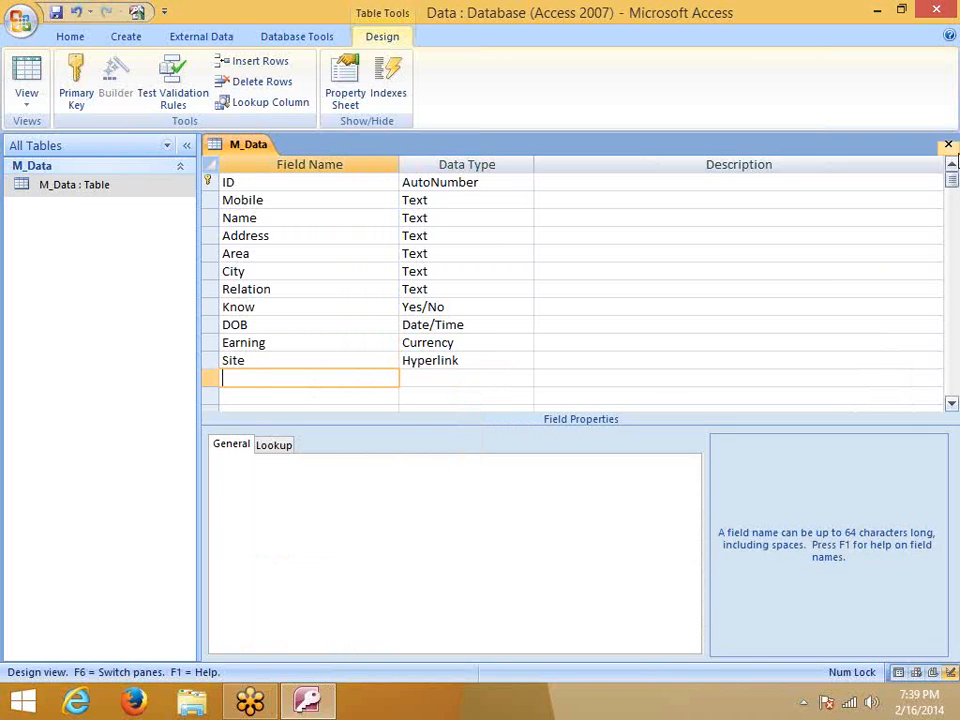
click(948, 144)
click(410, 400)
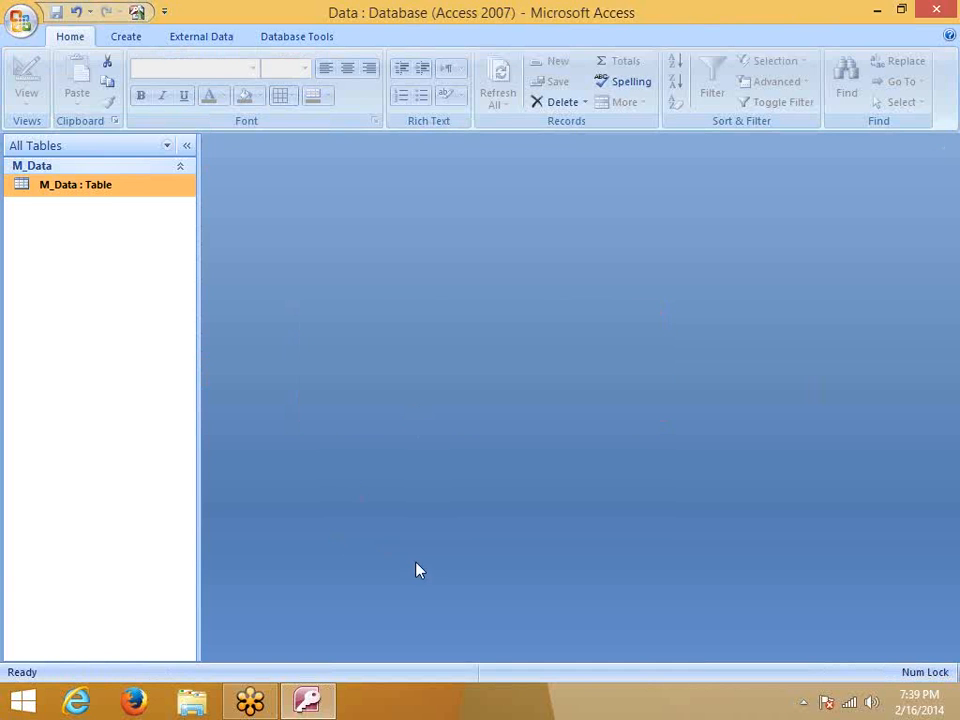
double_click(108, 197)
drag(585, 654, 737, 657)
click(516, 202)
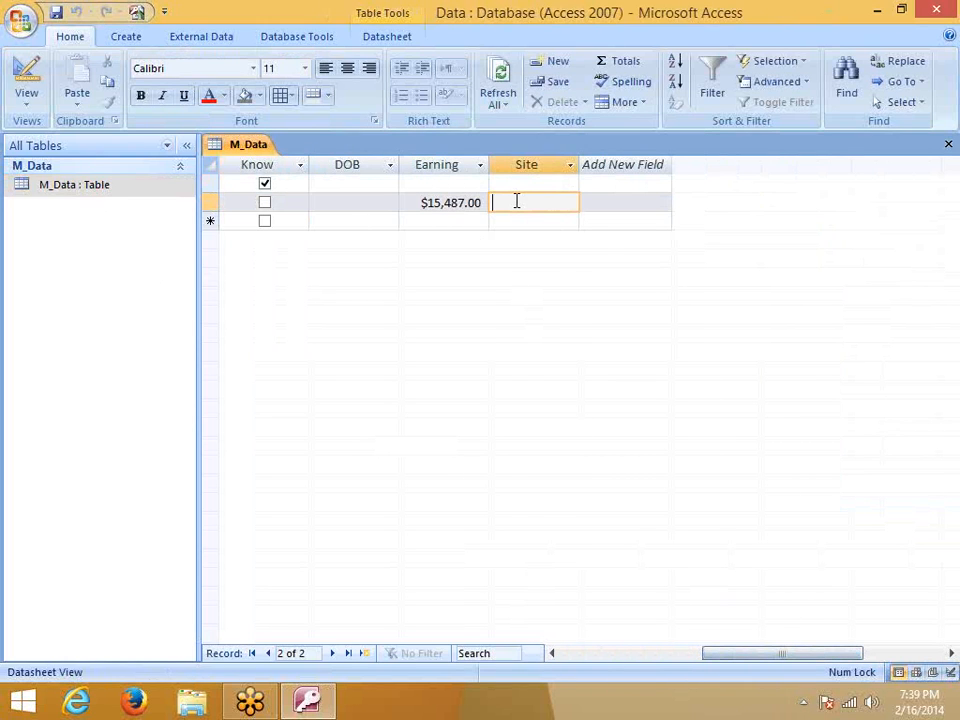
text(www)
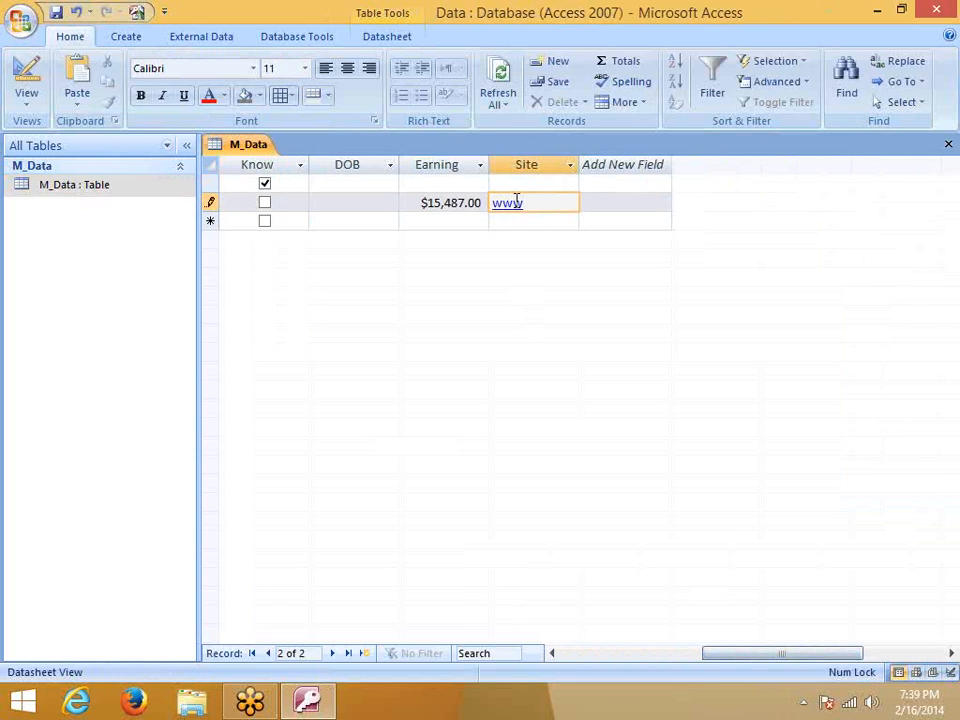
text(.google.com)
key(Down)
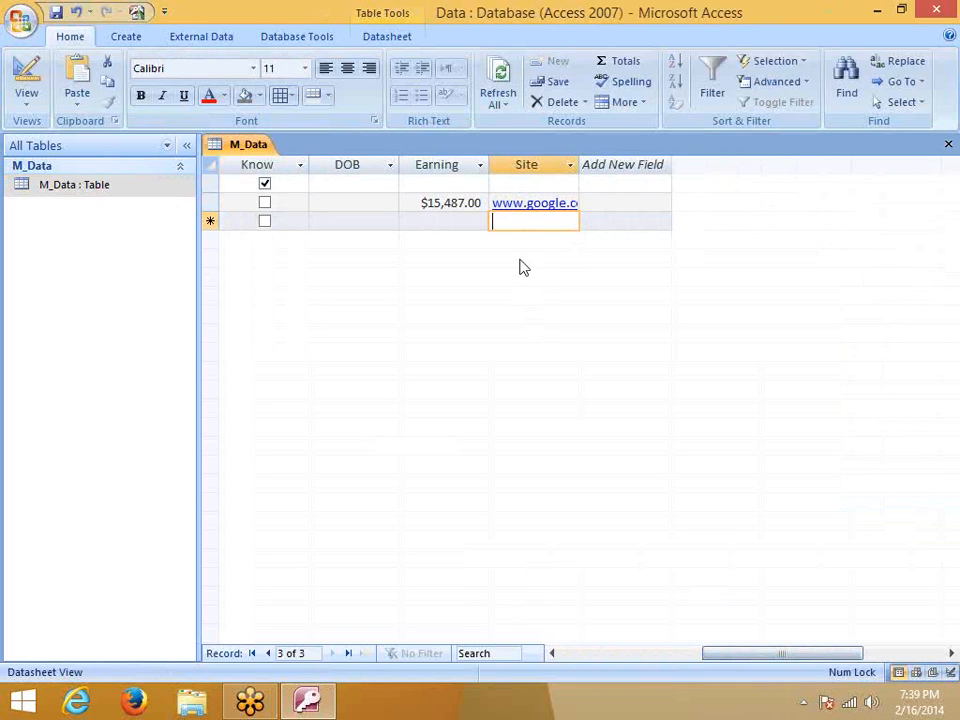
click(531, 205)
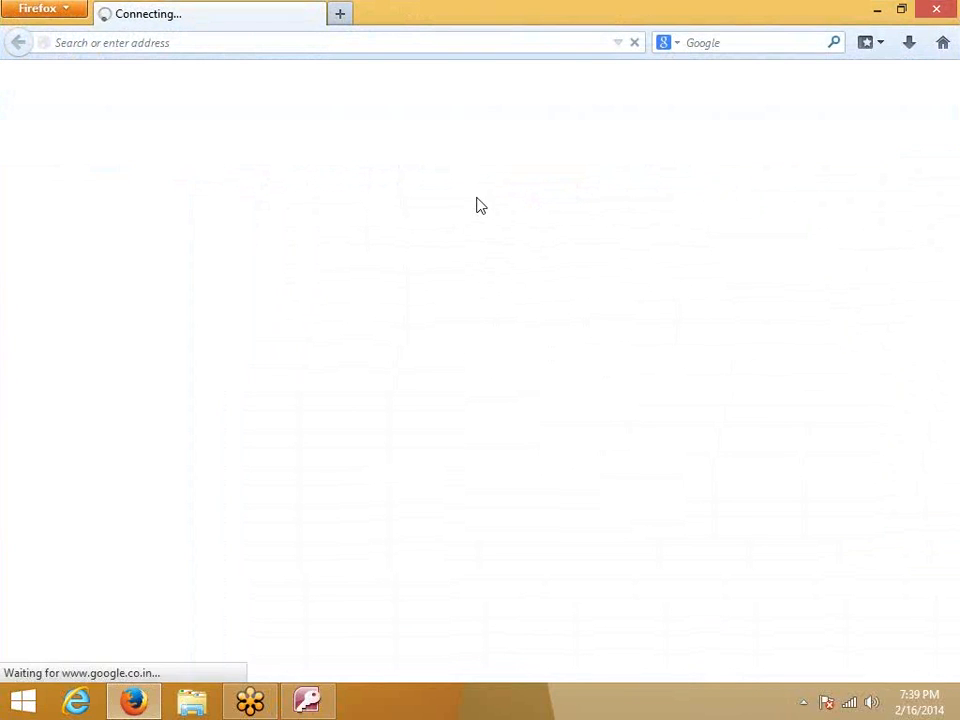
click(935, 11)
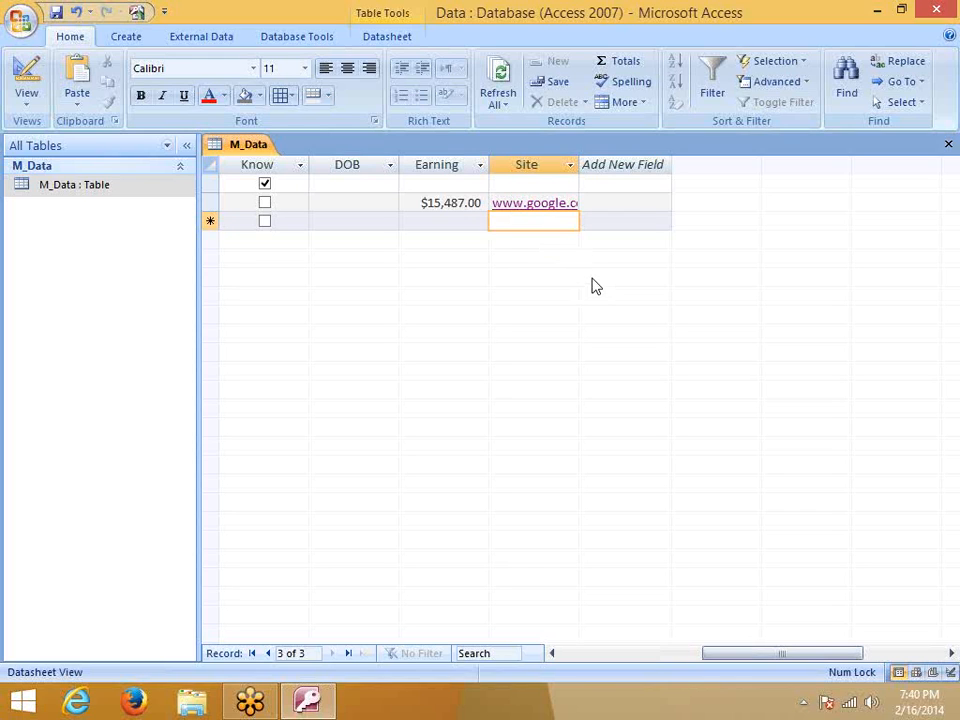
Show the shortcut menu for M_Data : Table in the Navigation Pane
right_click(96, 186)
Open M_Data's design and add a Photo field with the Attachment data type
mouse_move(157, 260)
click(157, 218)
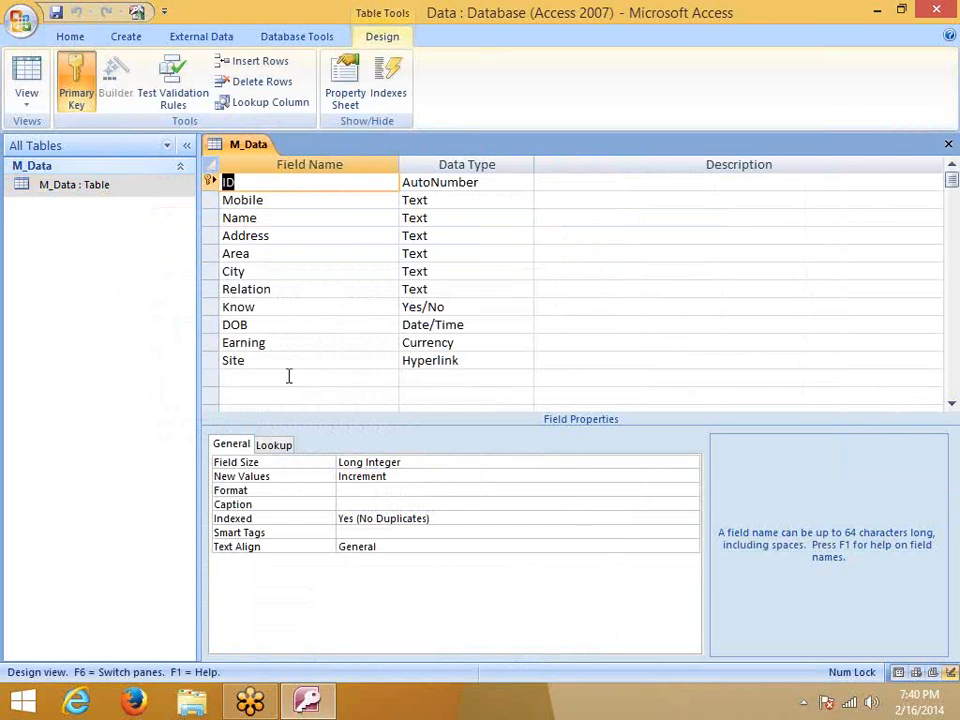
click(300, 378)
click(412, 378)
click(524, 379)
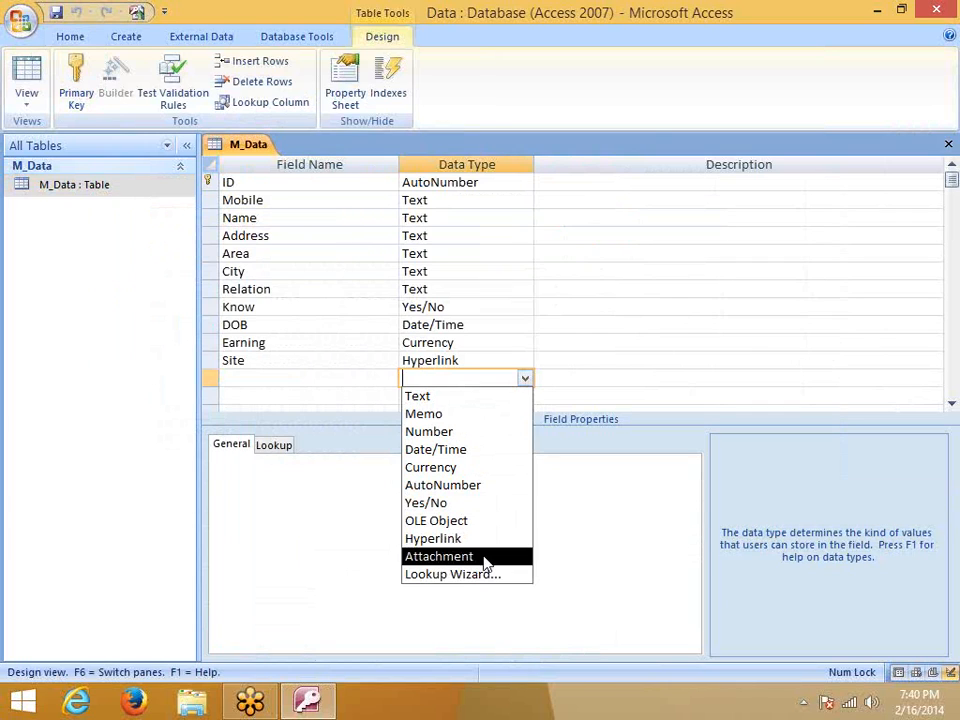
click(268, 377)
text(Photo)
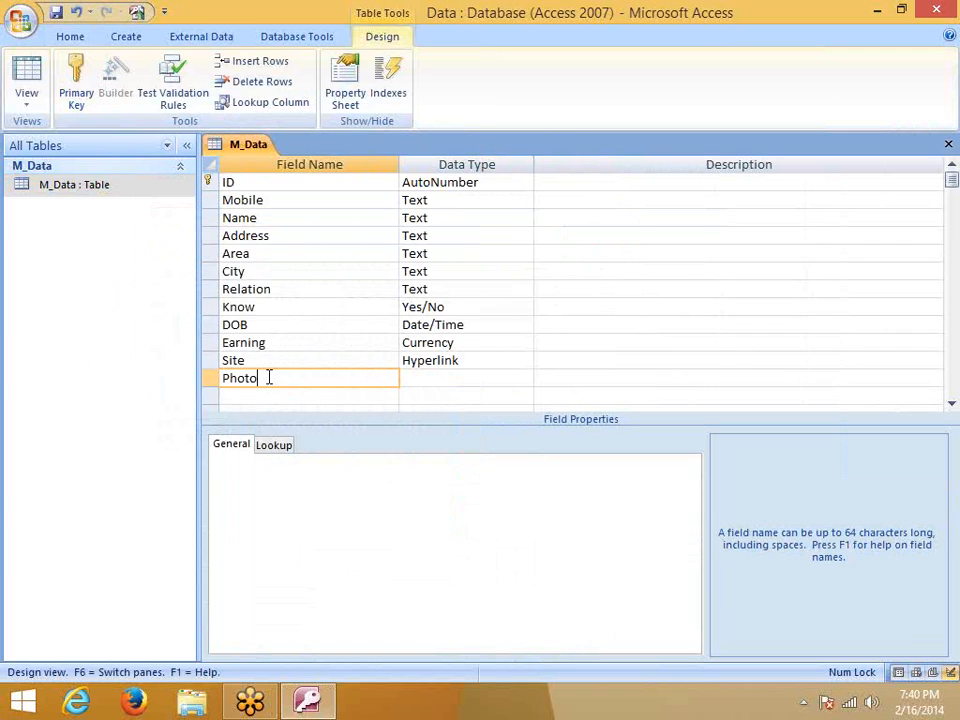
click(472, 380)
click(524, 378)
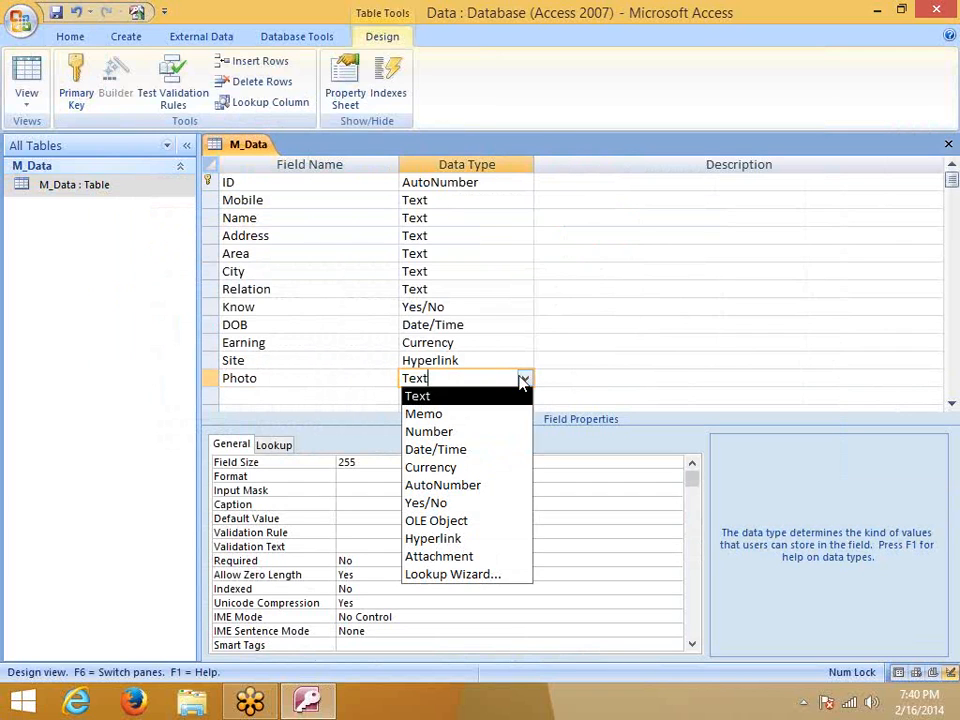
click(477, 559)
Review the Photo and Site field properties, then save and close the design
click(377, 372)
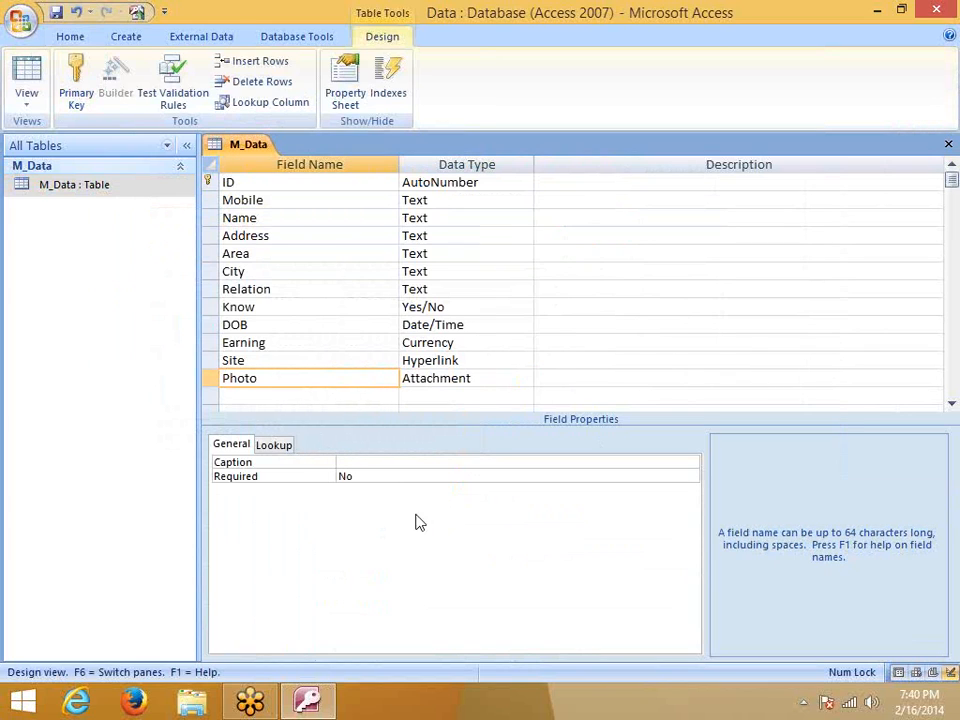
click(352, 478)
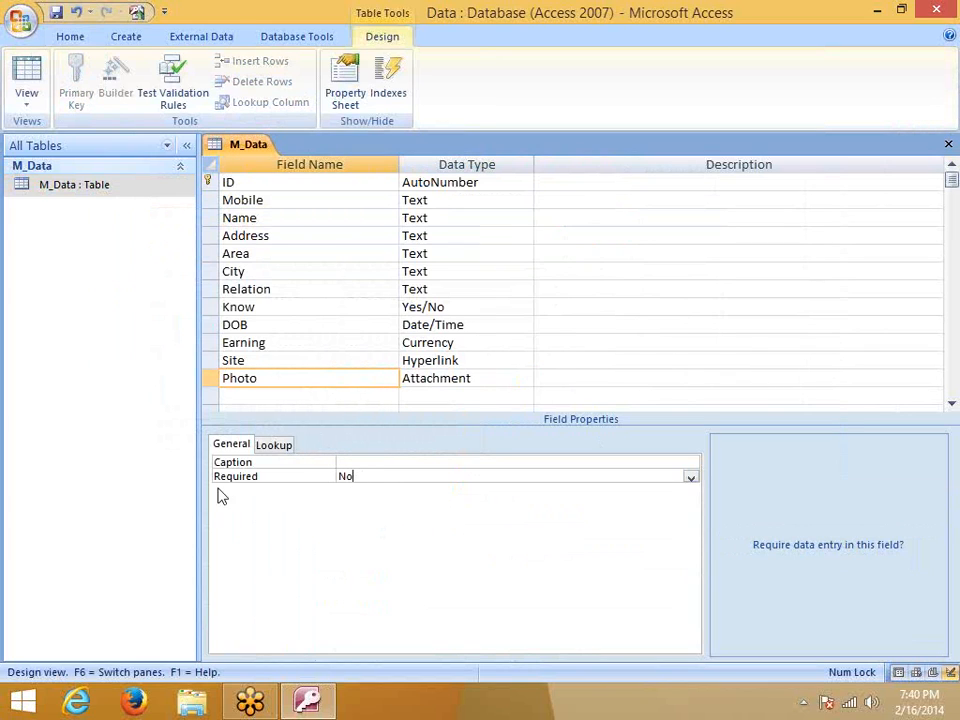
click(443, 362)
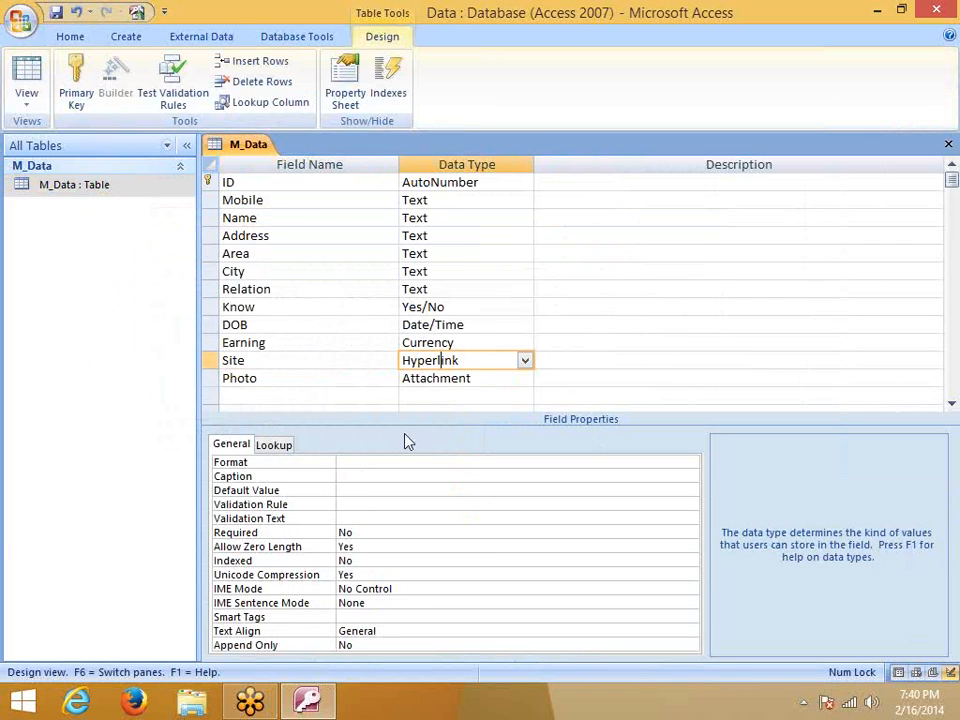
scroll(386, 525, down, 10)
scroll(290, 650, up, 10)
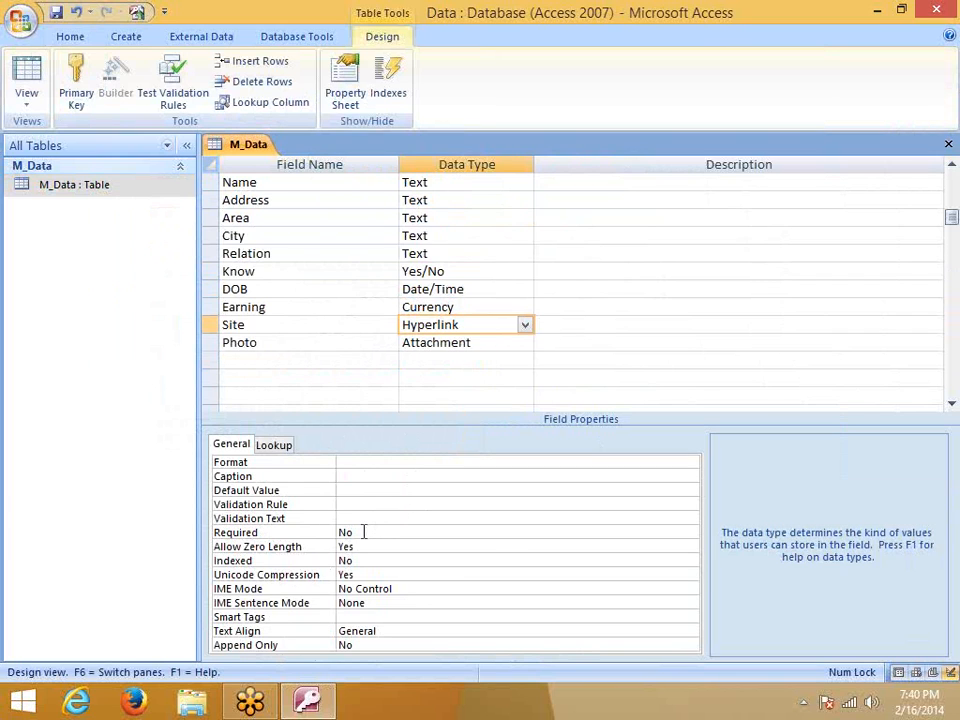
click(948, 144)
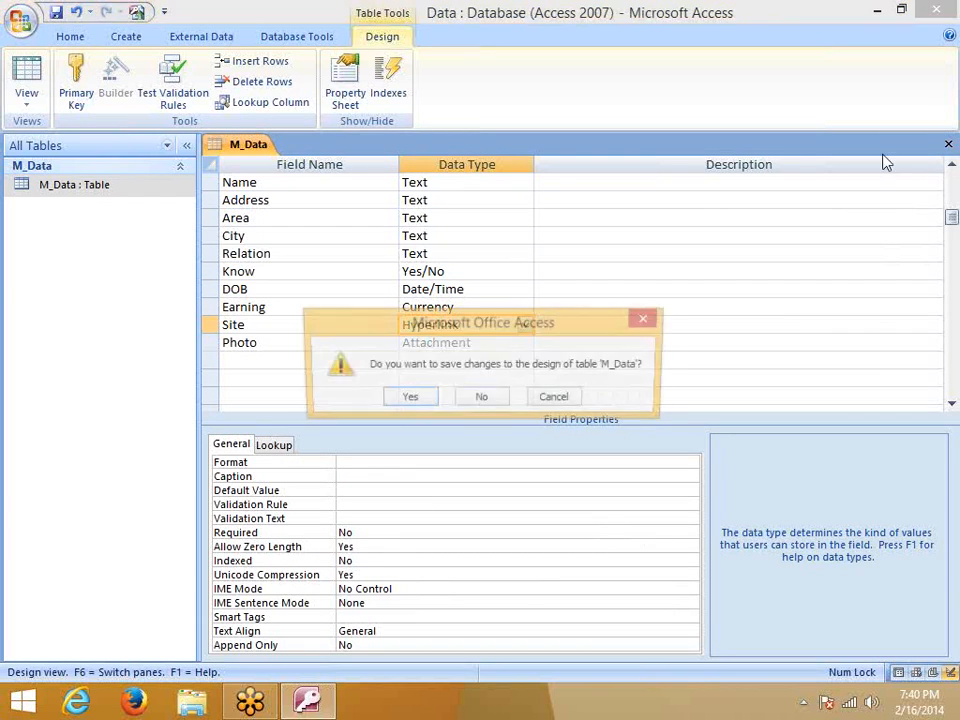
click(428, 398)
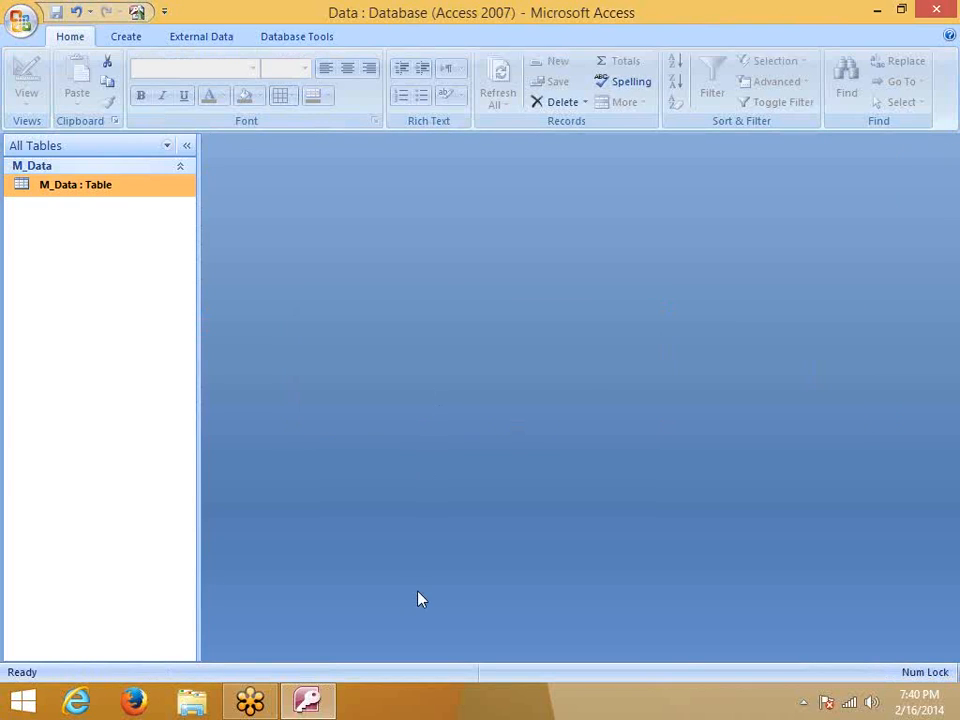
Attach the video 2014-02-06 12.08 Meet Now.wmv to the first M_Data record
double_click(60, 191)
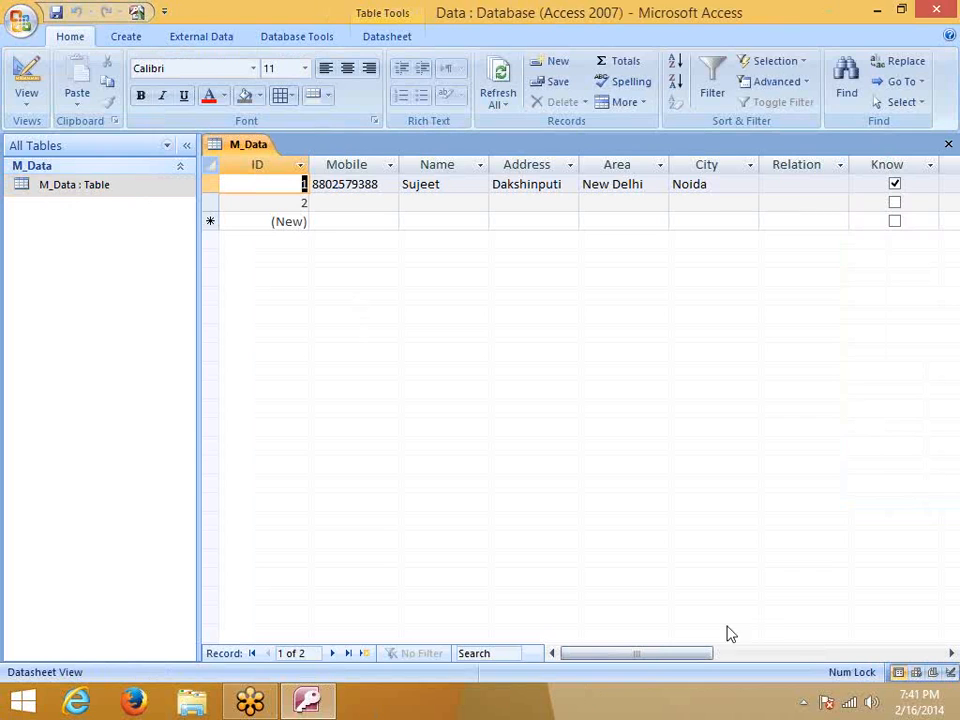
drag(628, 654, 754, 662)
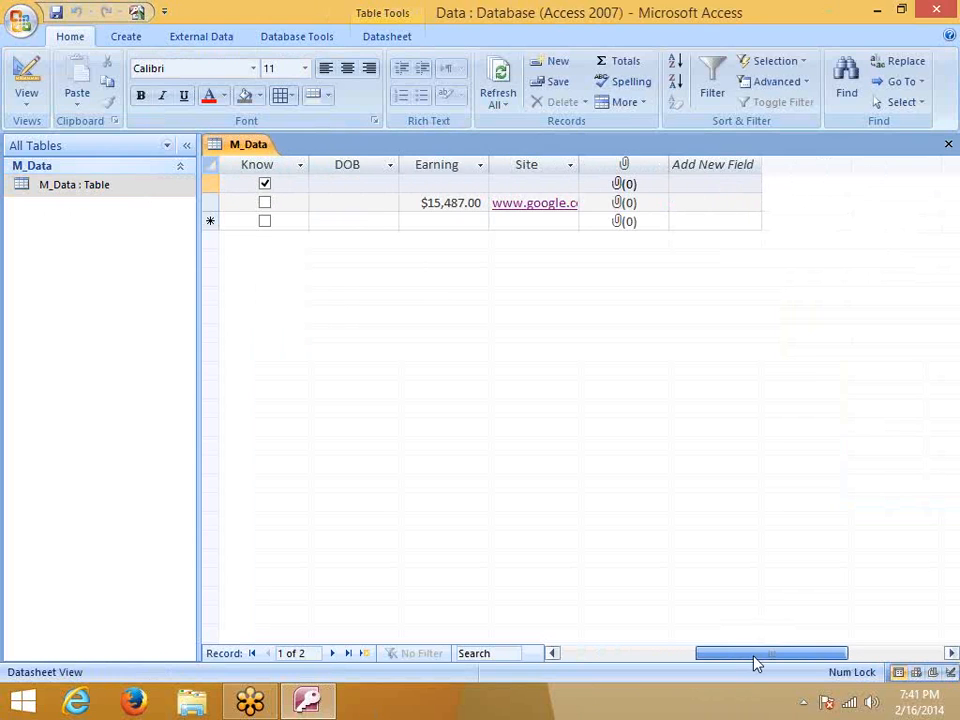
double_click(621, 186)
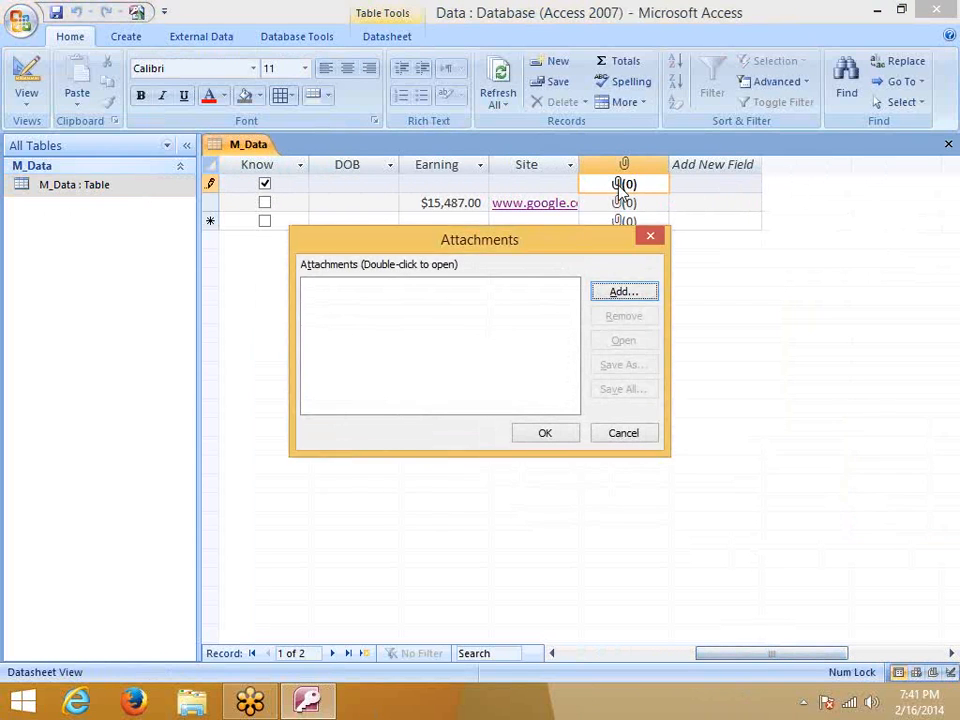
click(624, 294)
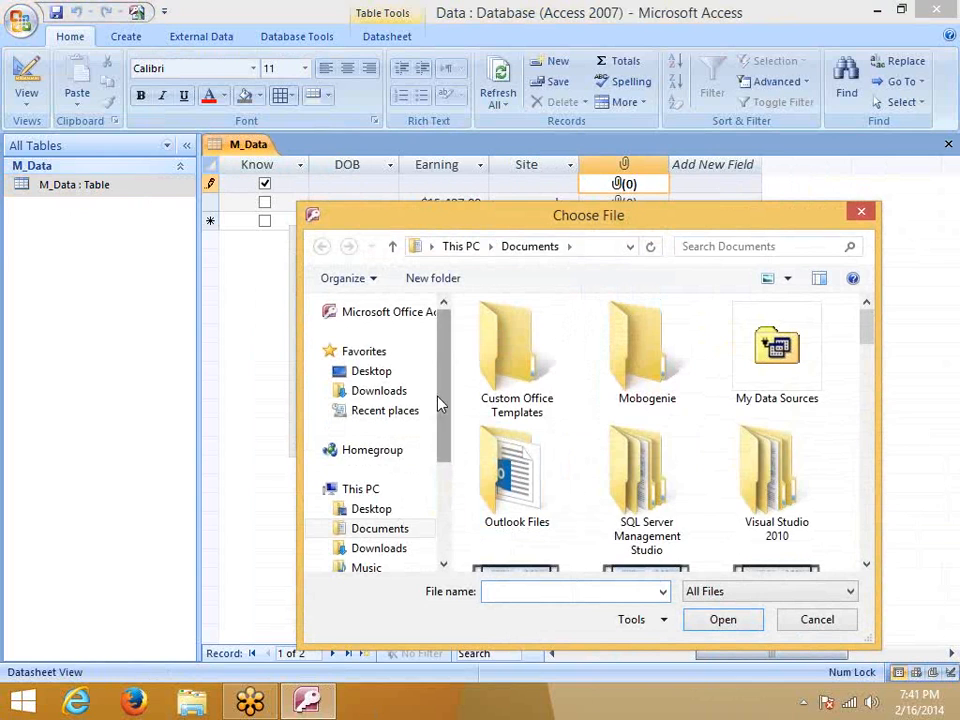
scroll(780, 390, down, 3)
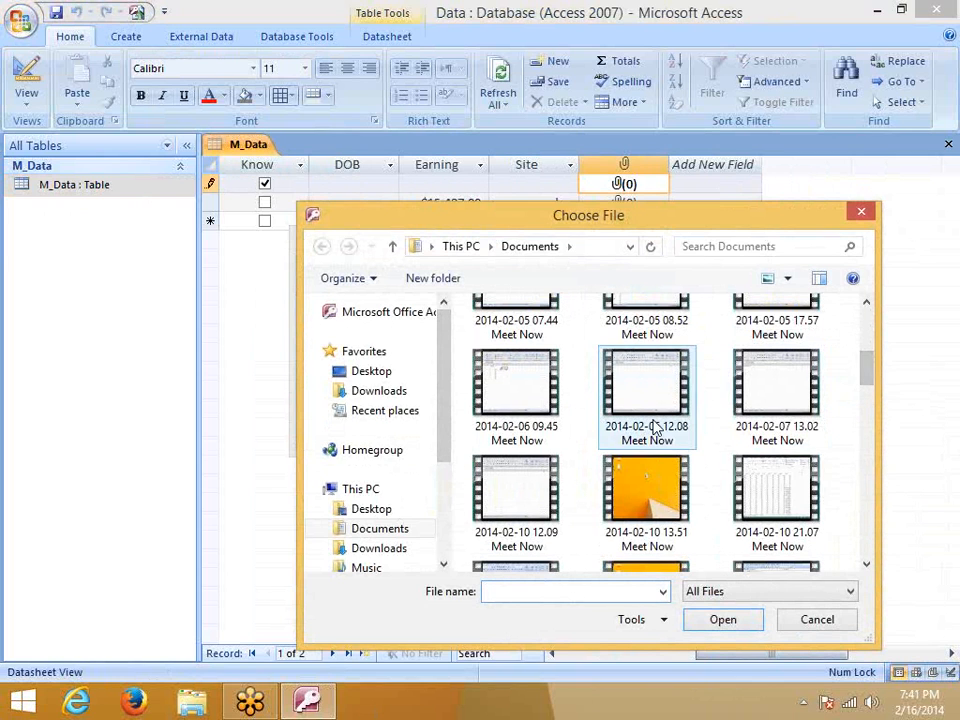
click(655, 428)
click(723, 619)
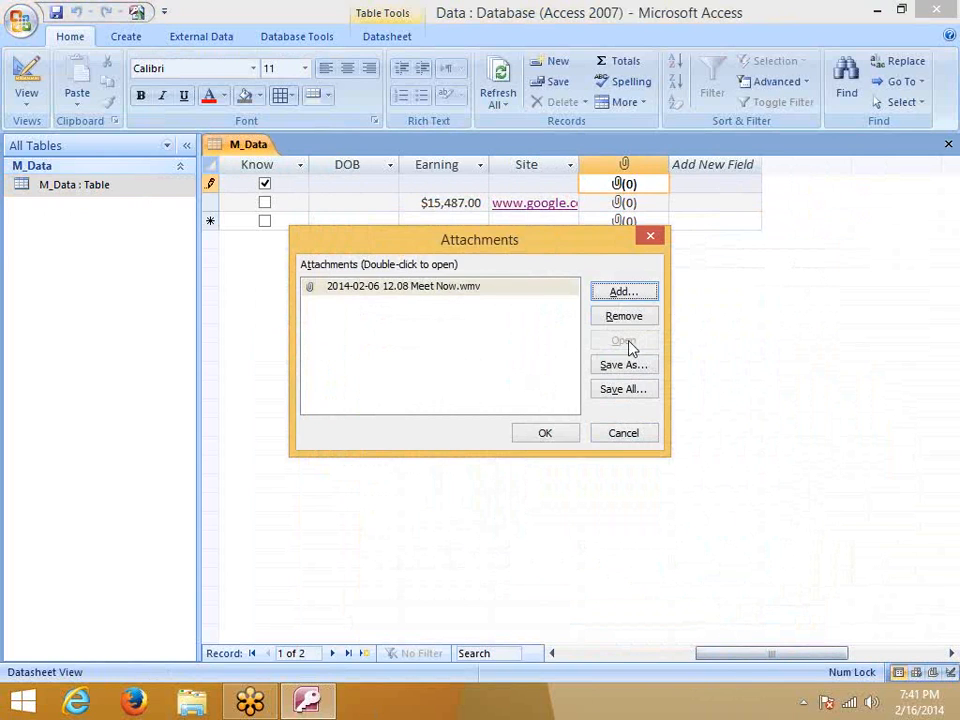
click(556, 438)
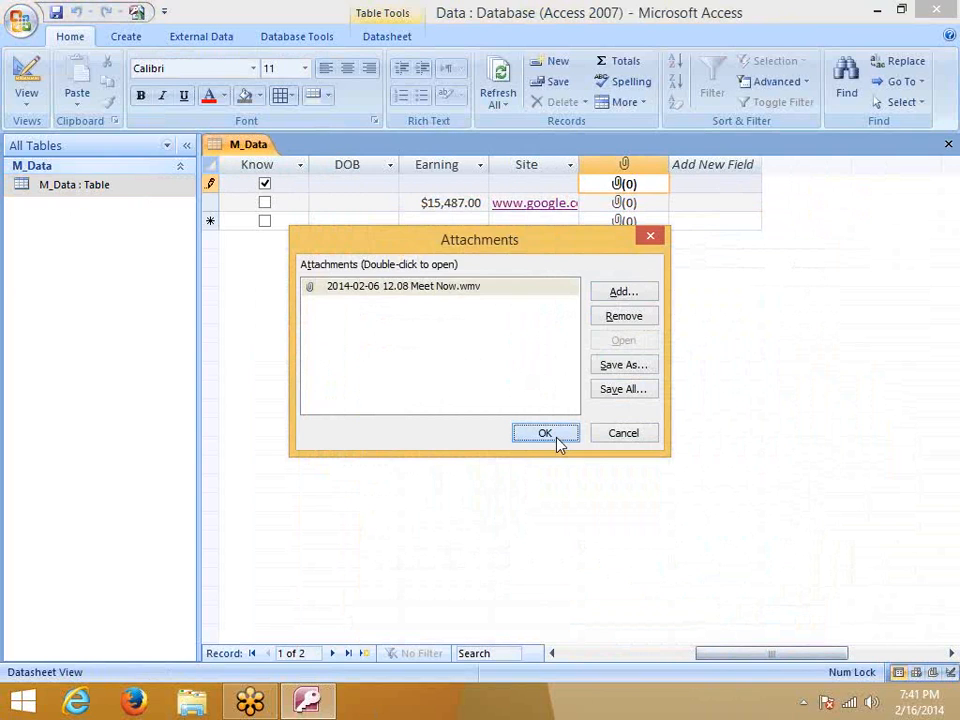
click(606, 216)
Reopen the first record's attachments and select the attached .wmv file
click(653, 198)
click(618, 187)
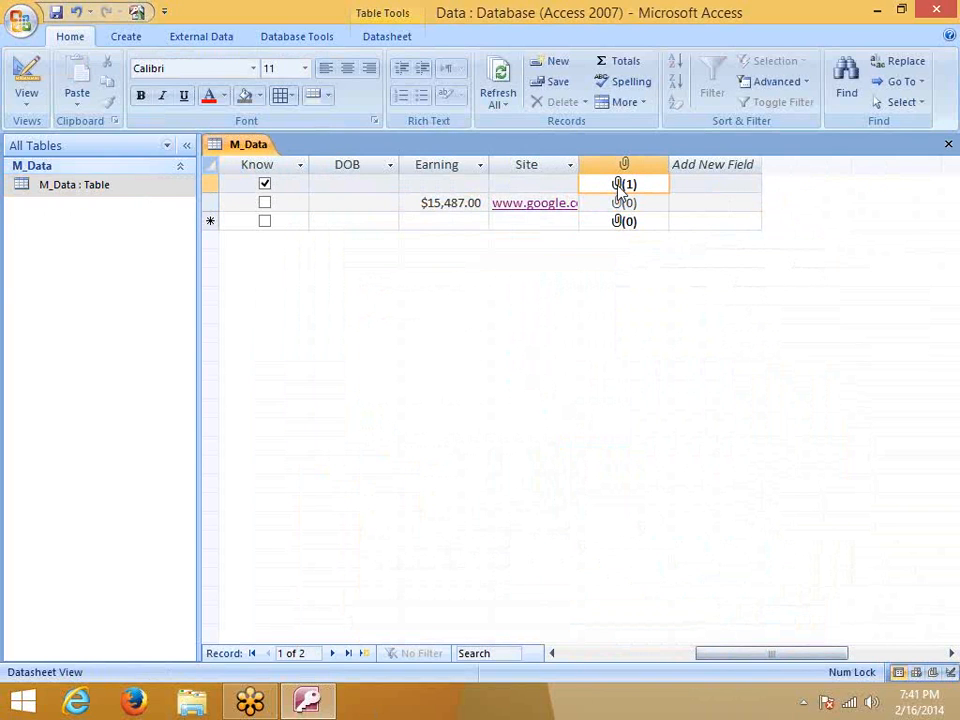
double_click(620, 190)
click(478, 292)
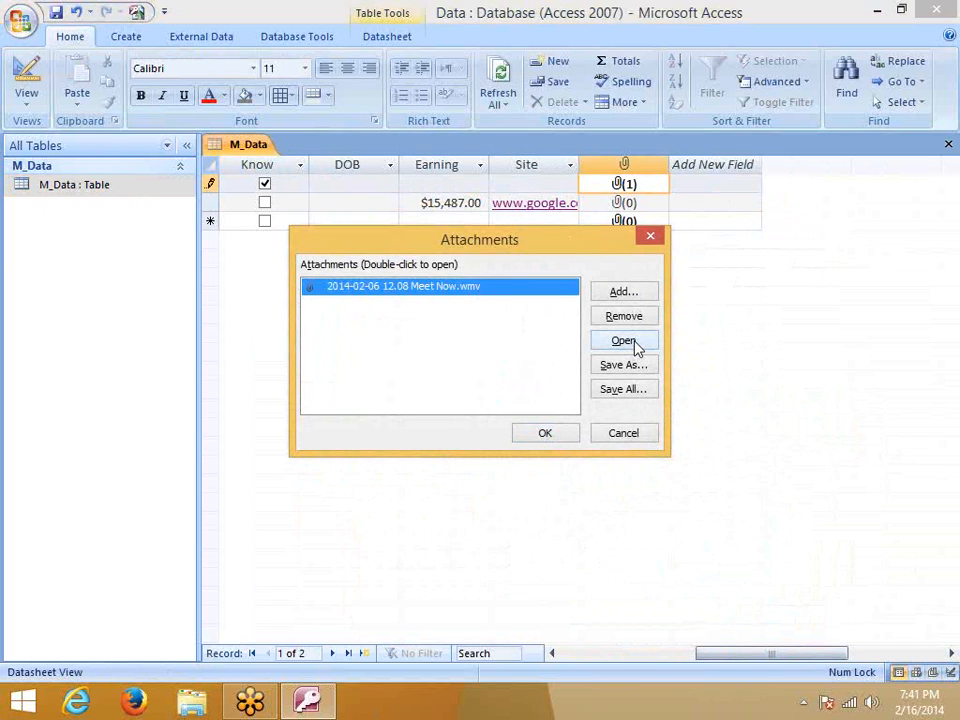
Close the Attachments dialog, scroll the datasheet, and select record 2's attachment cell
click(660, 239)
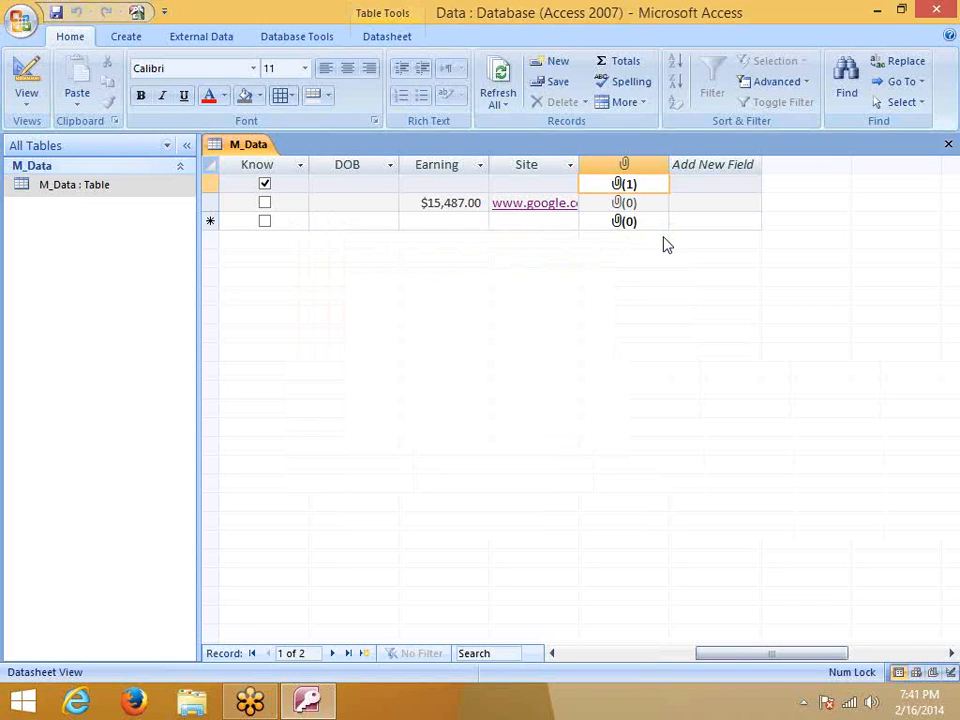
drag(754, 651, 598, 651)
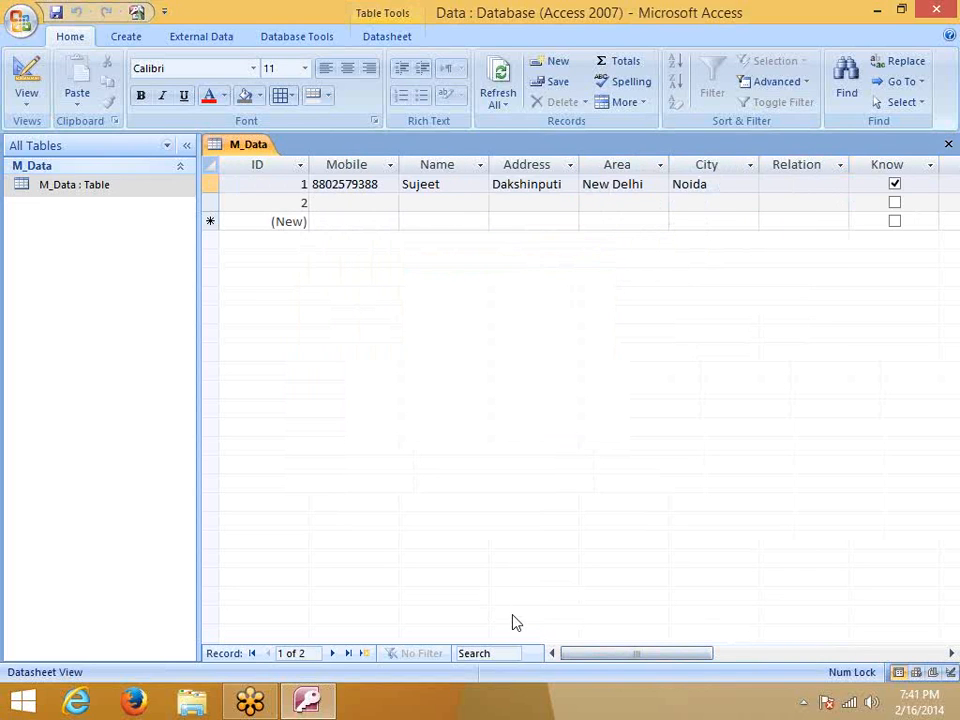
drag(591, 656, 691, 676)
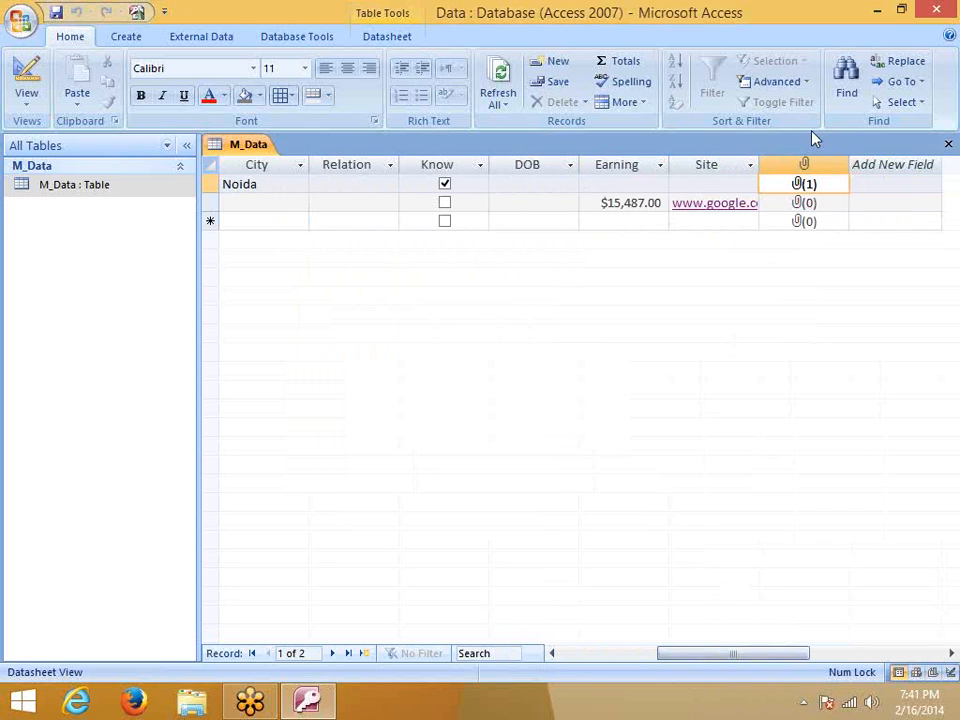
click(820, 207)
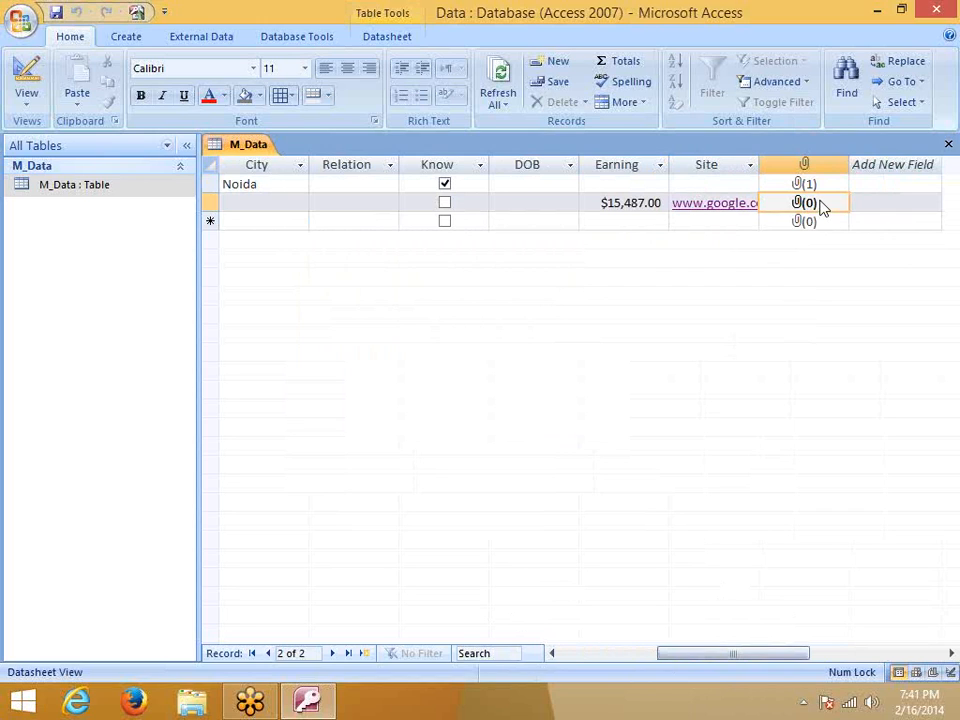
right_click(48, 185)
Open M_Data in Design view and check the Photo and City data types, keeping City as Text
click(116, 216)
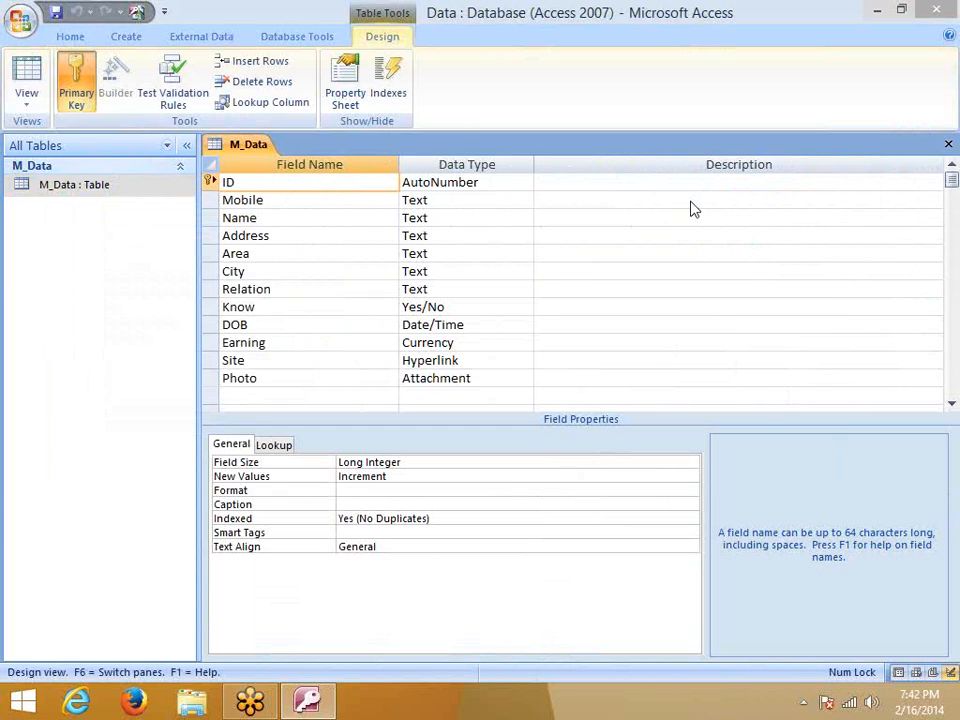
click(436, 377)
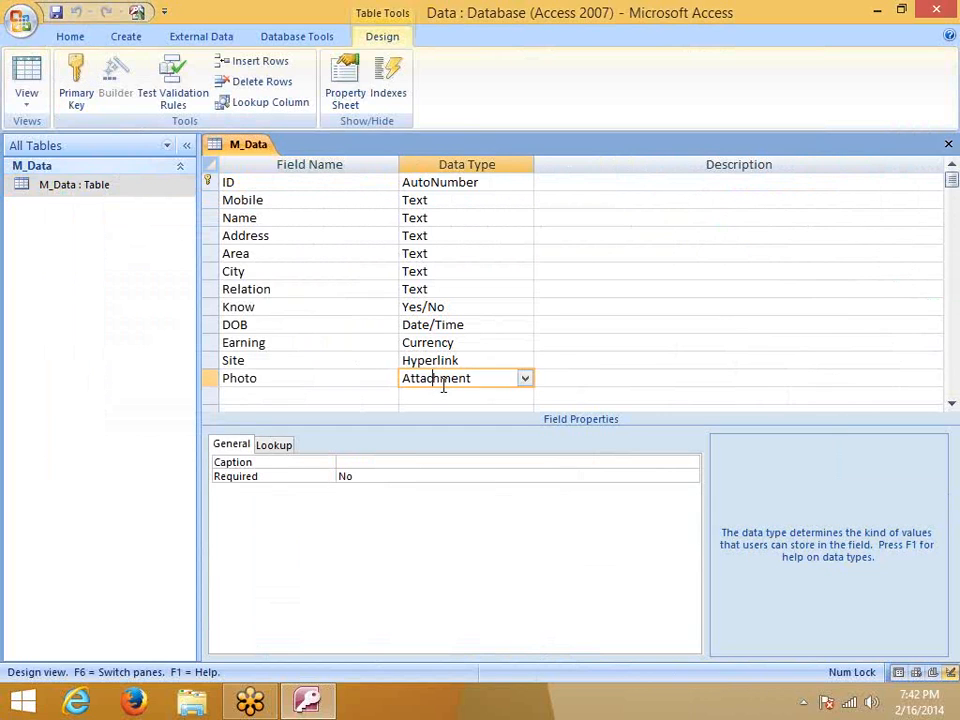
click(334, 370)
click(478, 271)
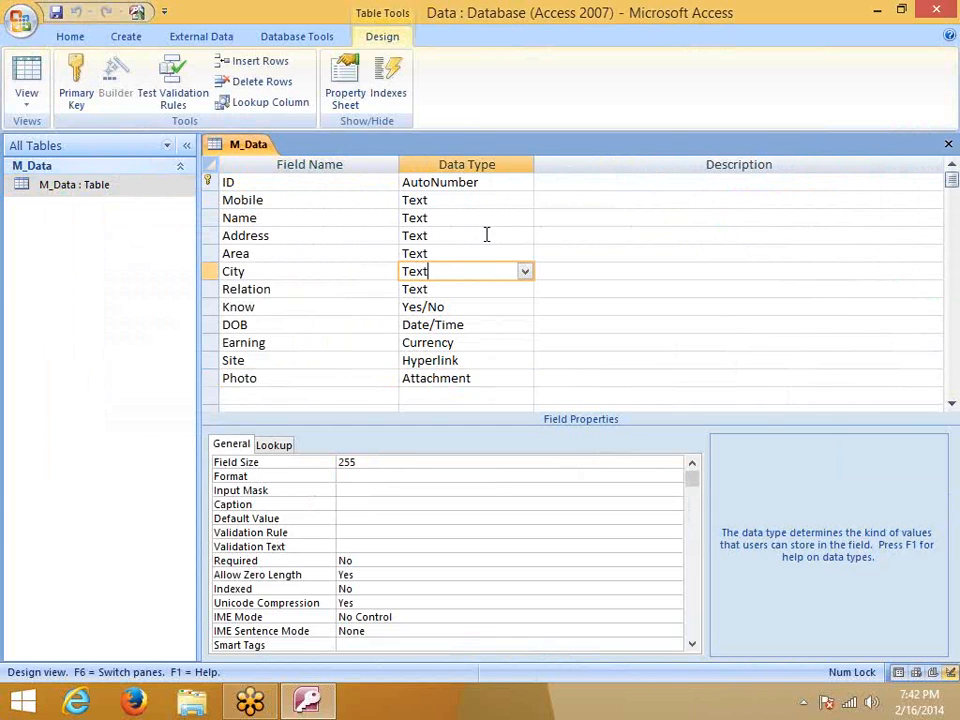
click(525, 277)
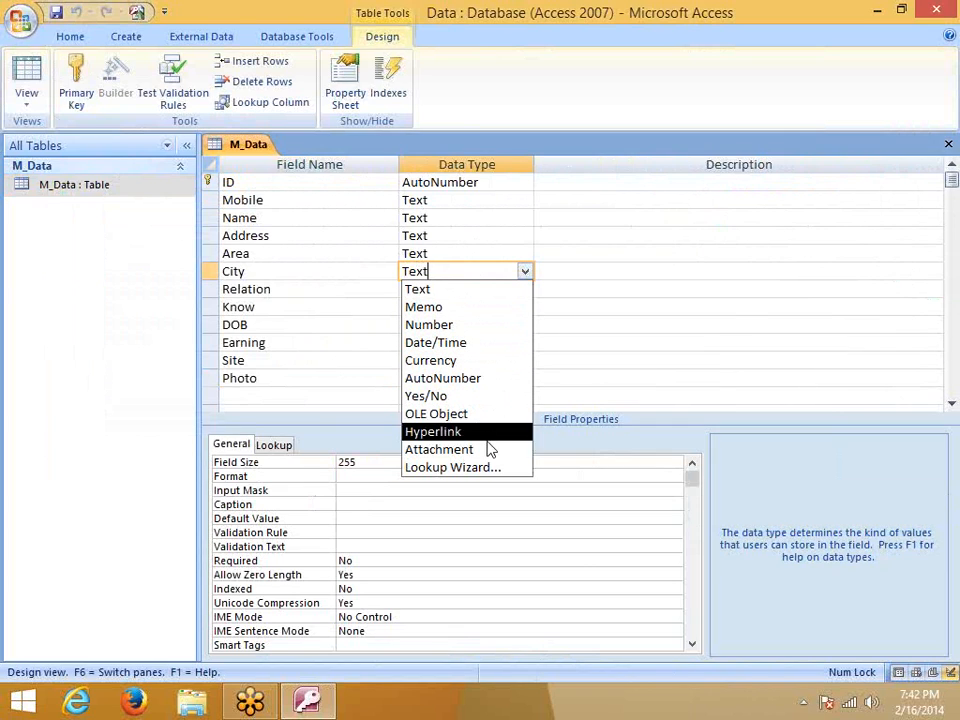
click(590, 253)
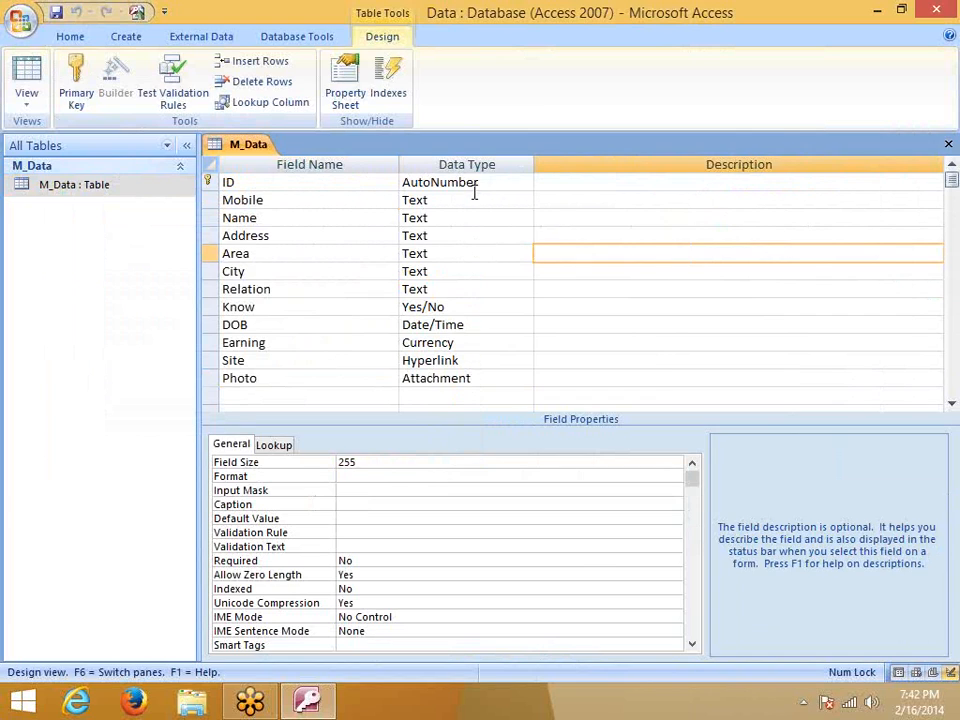
Inspect the Mobile and ID field properties: ID is an incrementing Long Integer AutoNumber
click(474, 199)
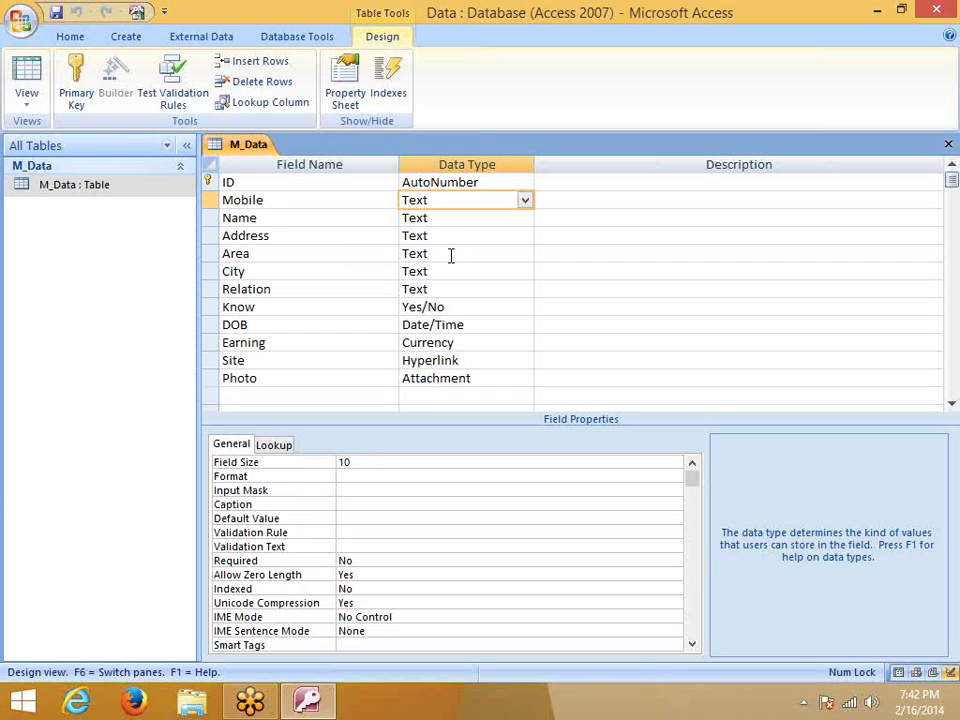
click(440, 182)
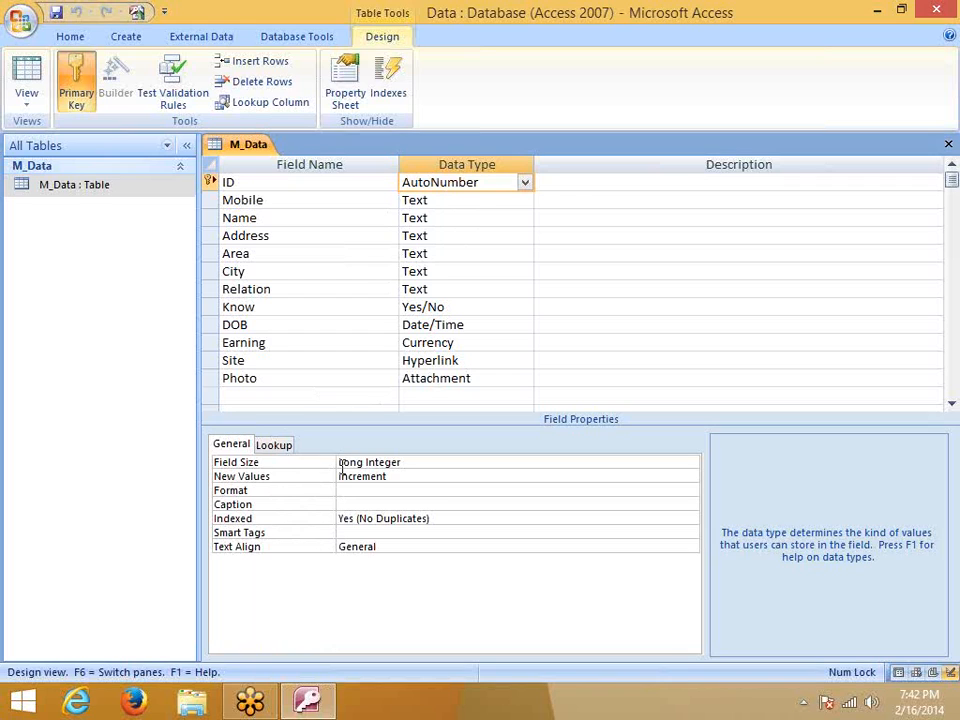
click(381, 476)
click(408, 462)
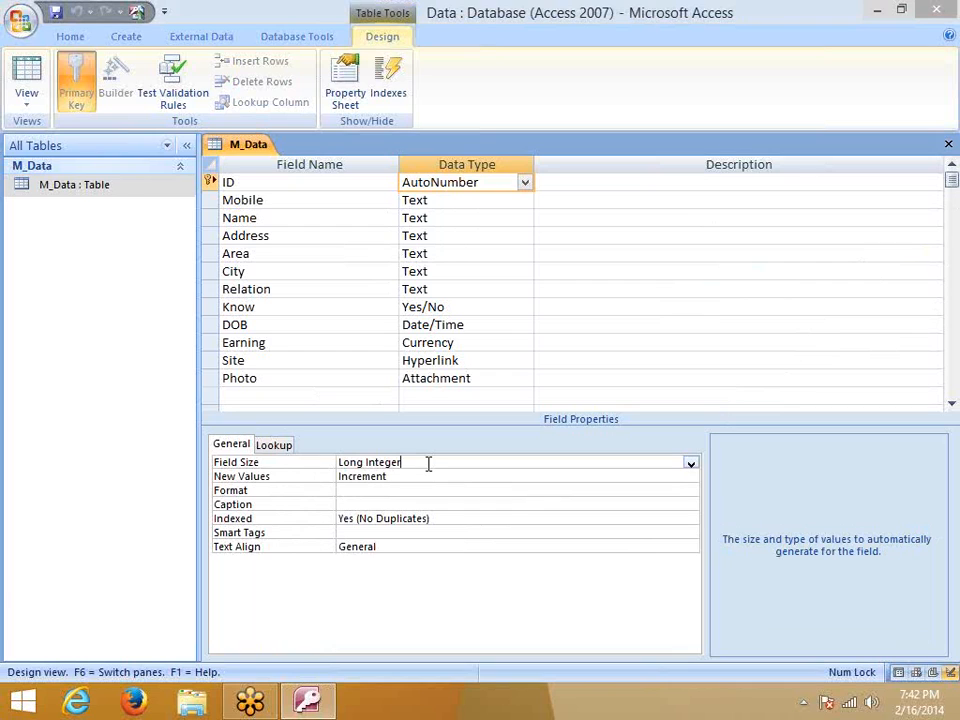
click(691, 464)
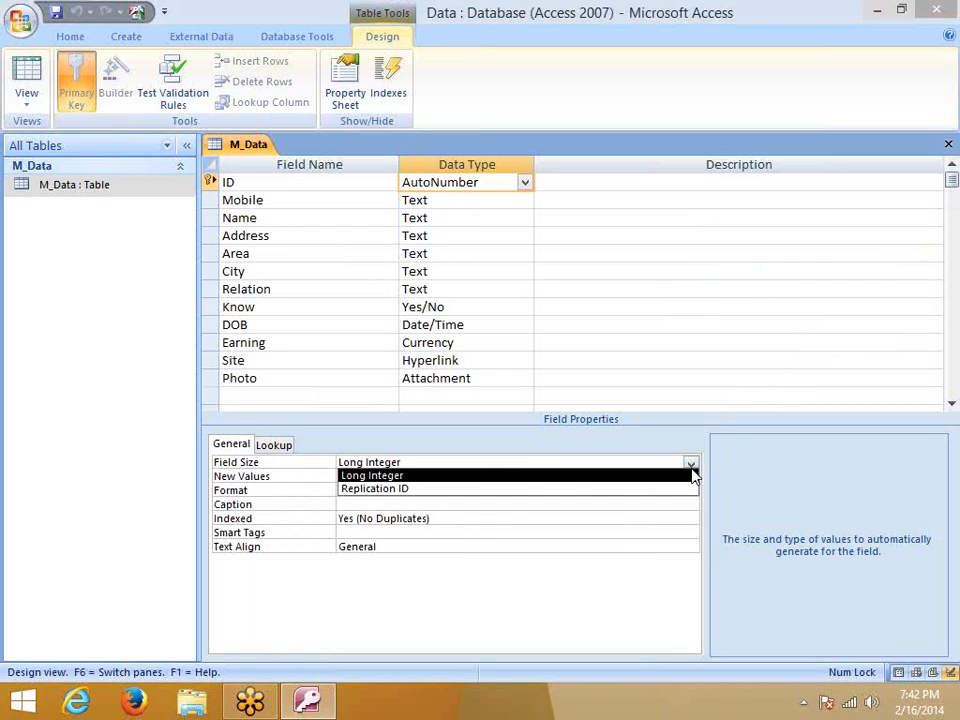
click(494, 490)
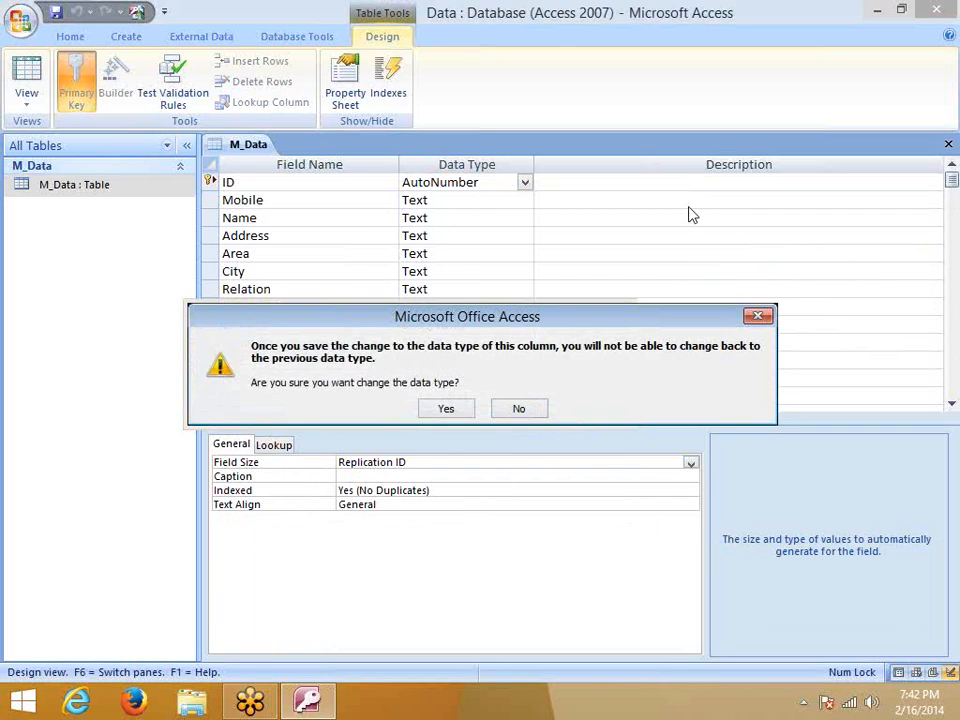
click(536, 414)
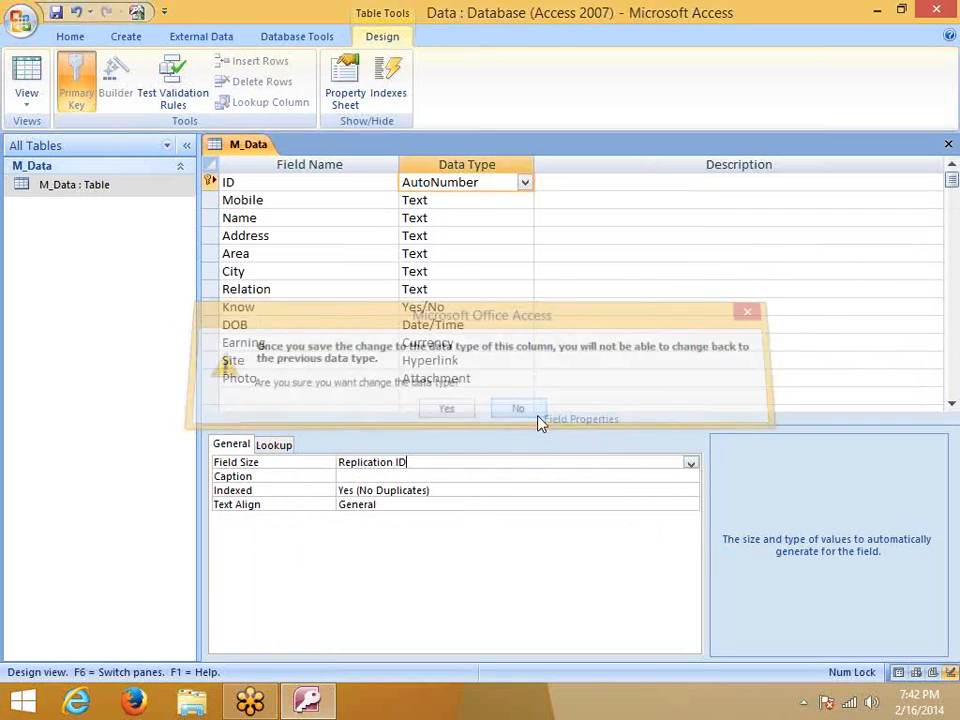
click(456, 476)
click(677, 462)
click(690, 463)
click(399, 475)
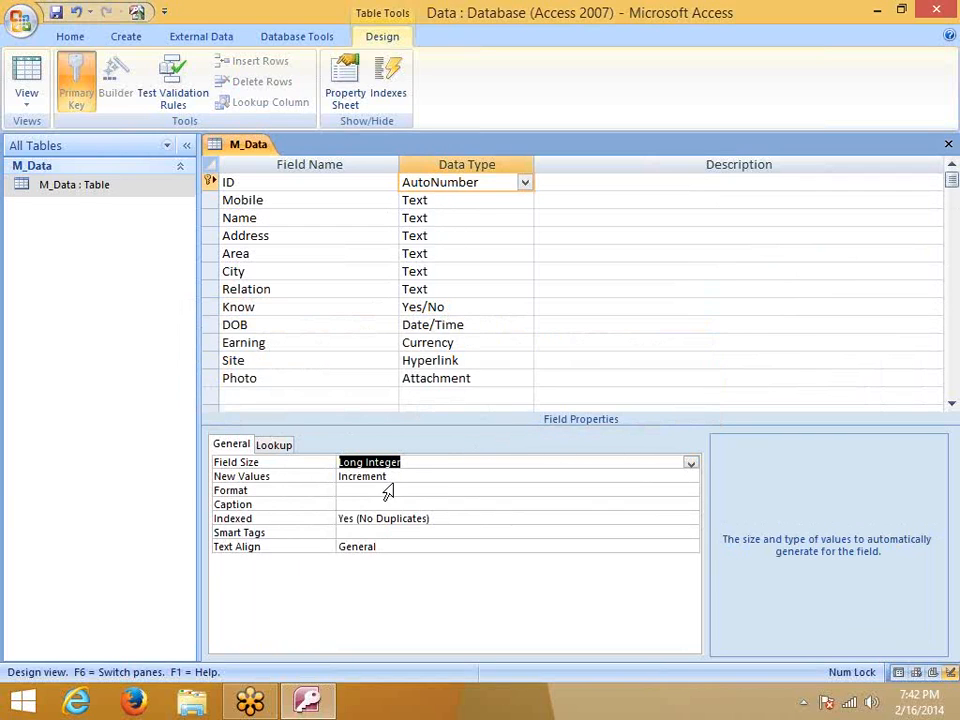
click(425, 489)
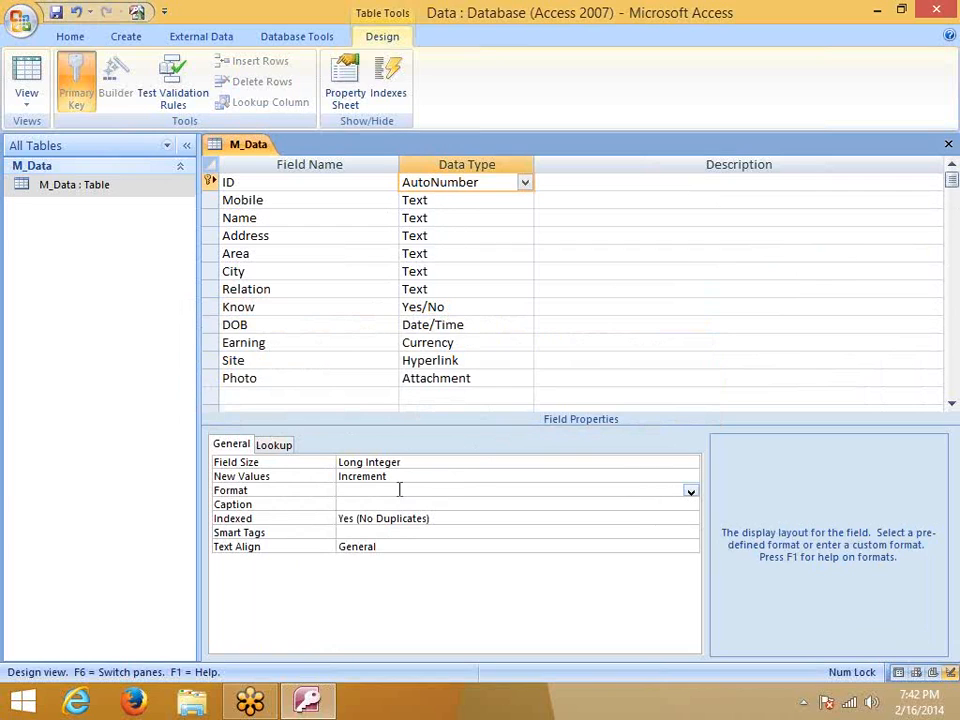
click(388, 478)
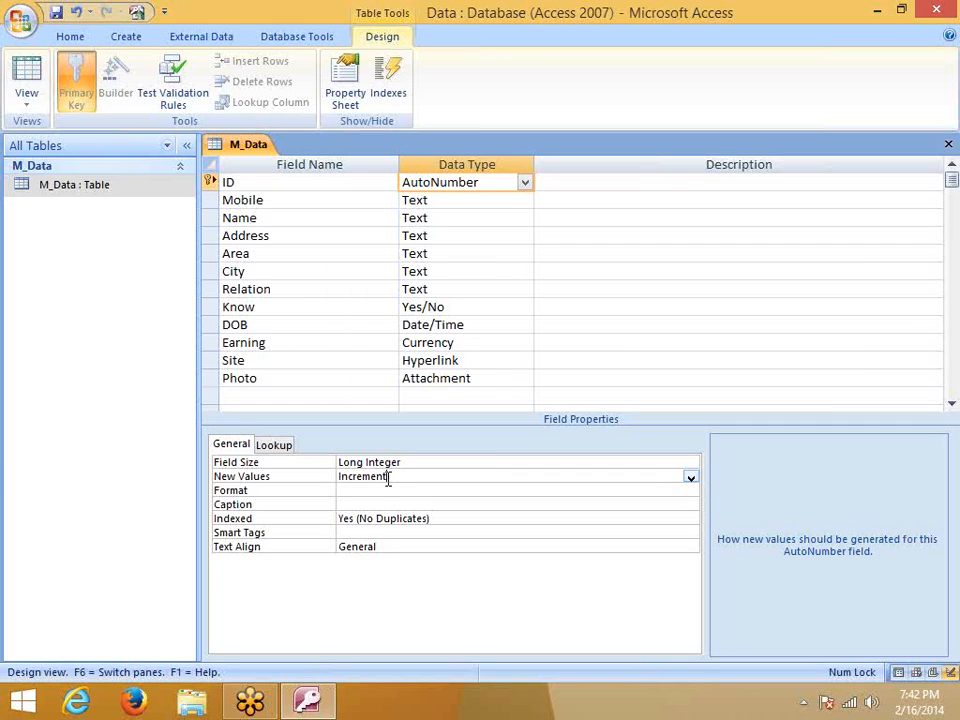
double_click(389, 478)
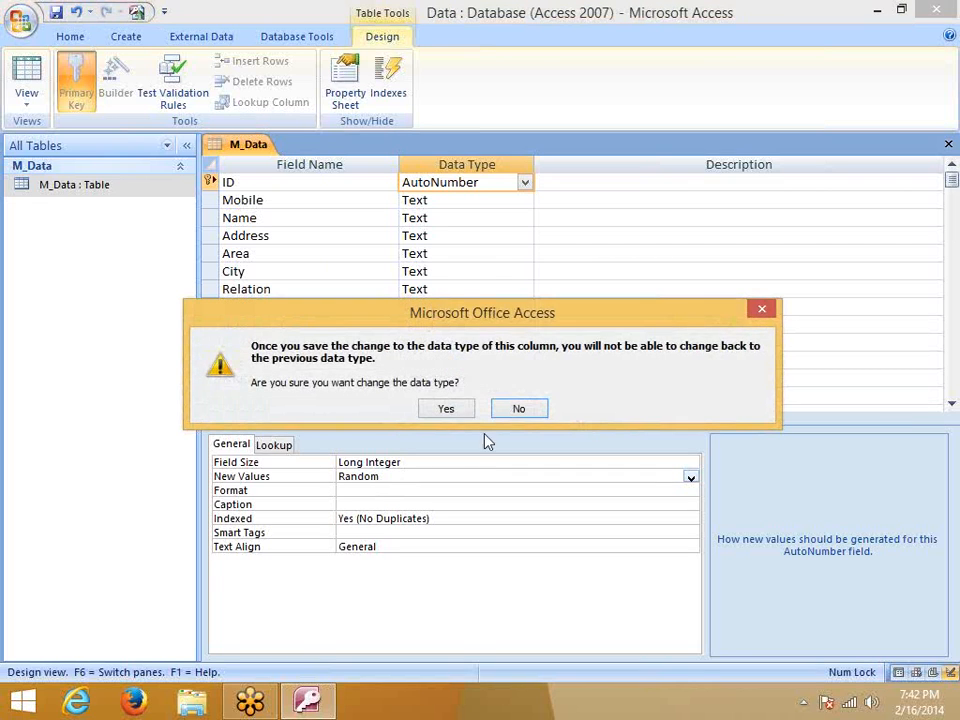
click(760, 310)
click(383, 490)
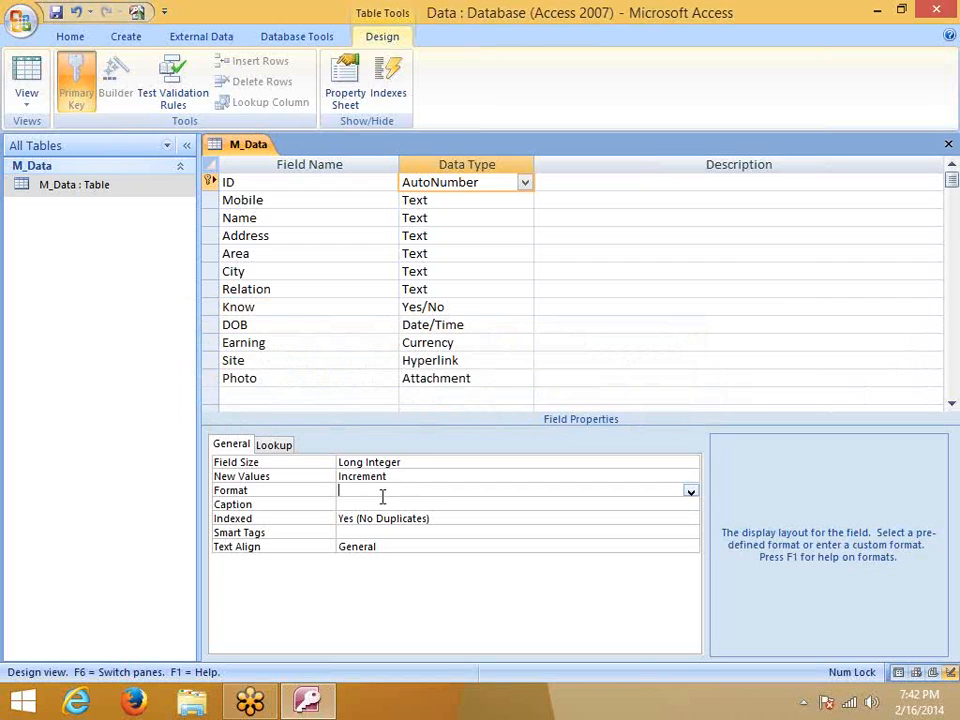
click(690, 492)
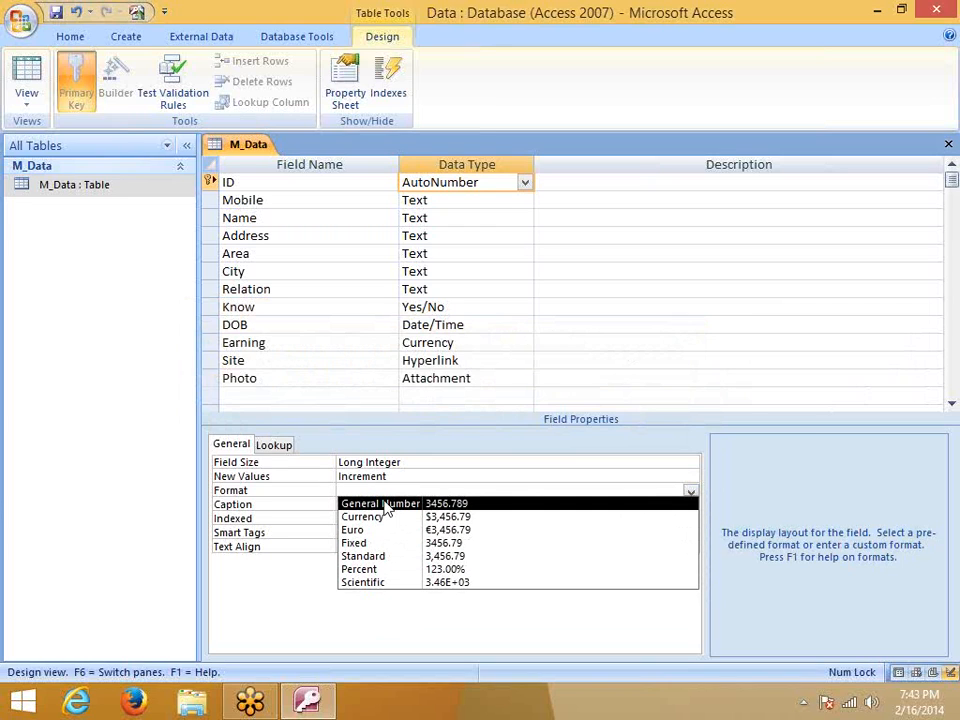
click(300, 511)
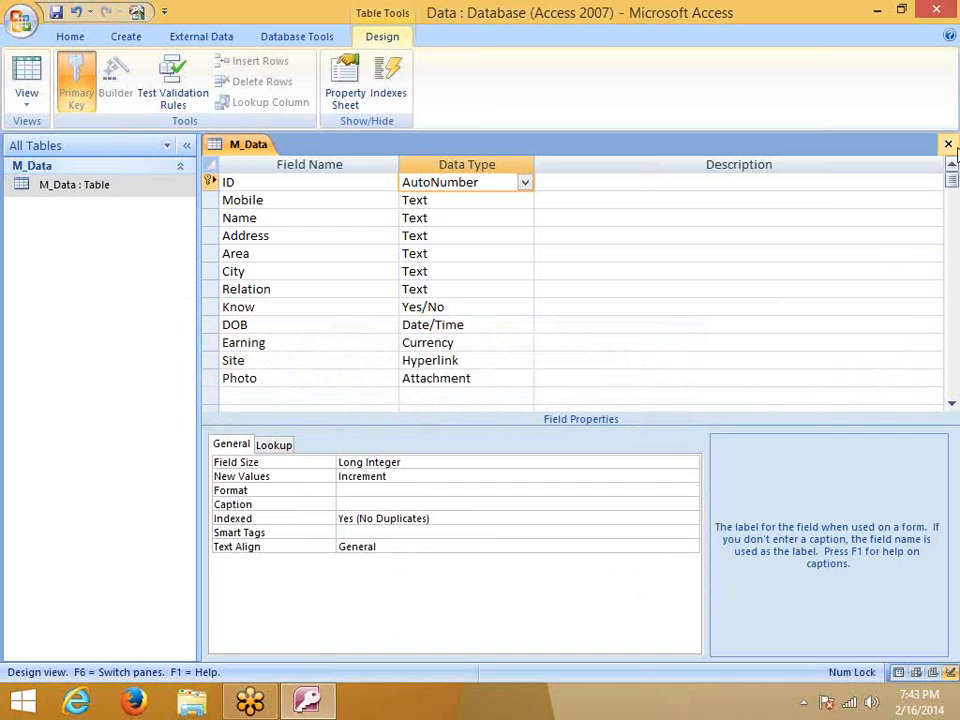
click(948, 145)
Close the M_Data design without saving changes and return to the Access window
click(482, 396)
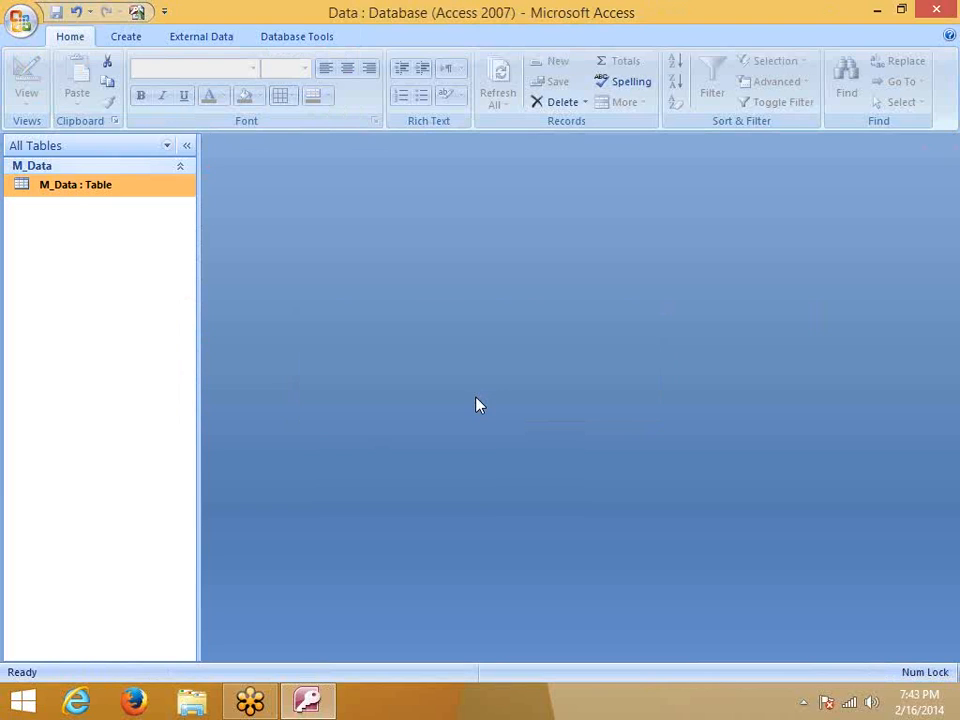
click(943, 195)
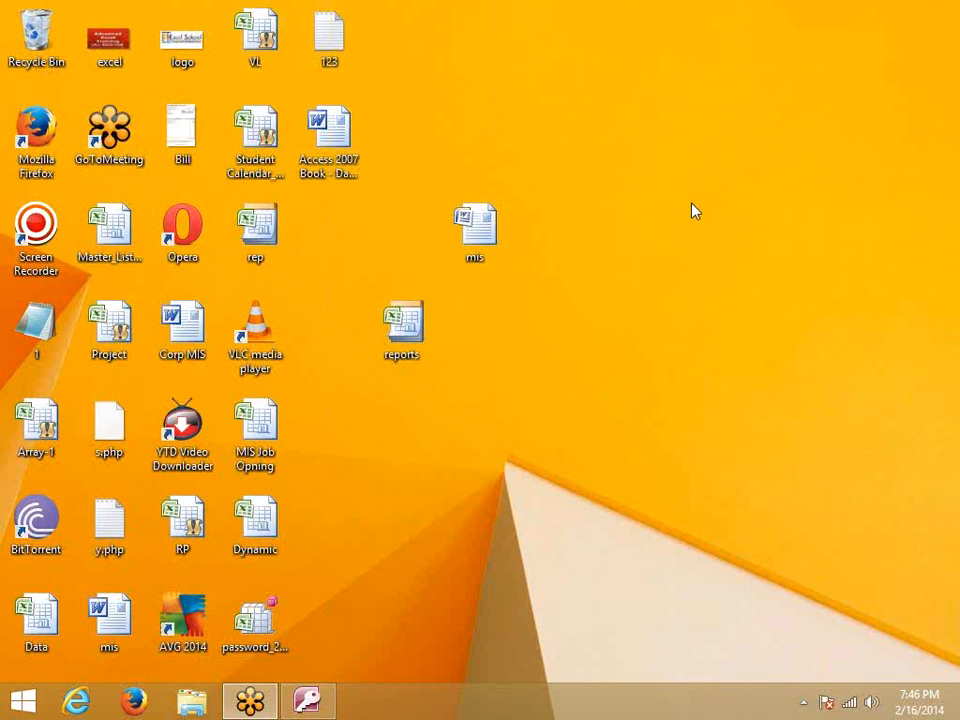
click(307, 700)
Reopen M_Data's design, check its two-record datasheet, then return to Design view
right_click(113, 190)
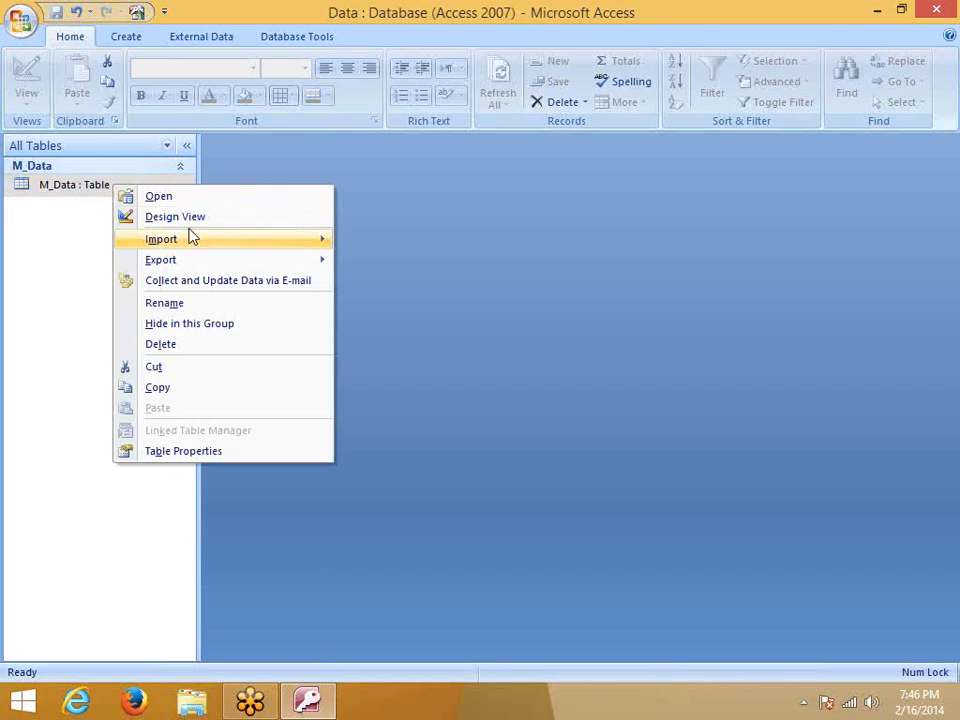
click(188, 217)
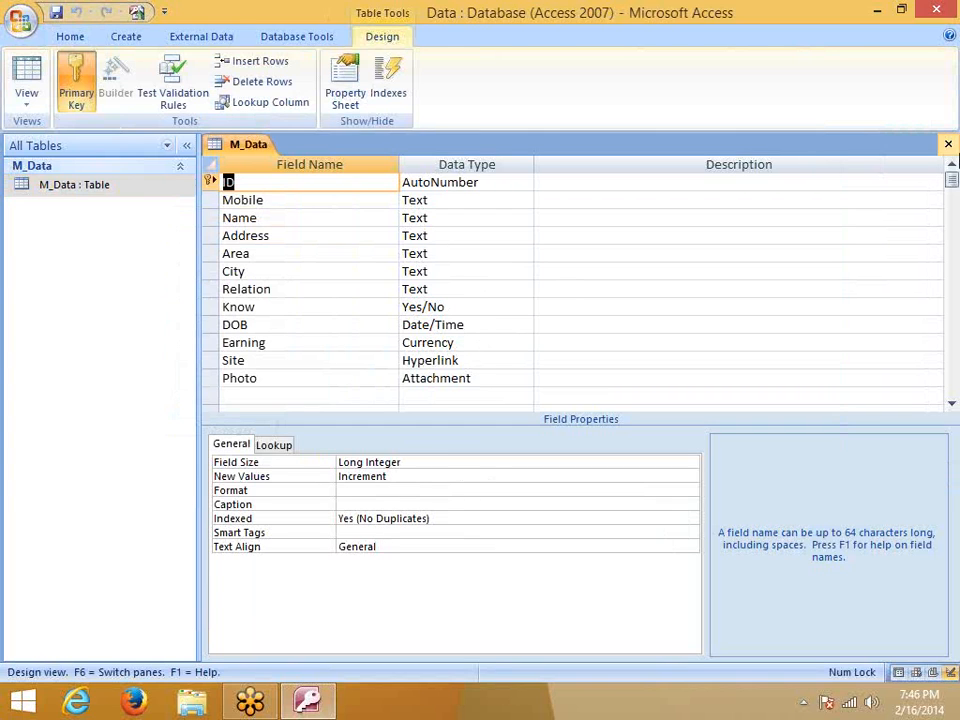
click(948, 144)
double_click(133, 184)
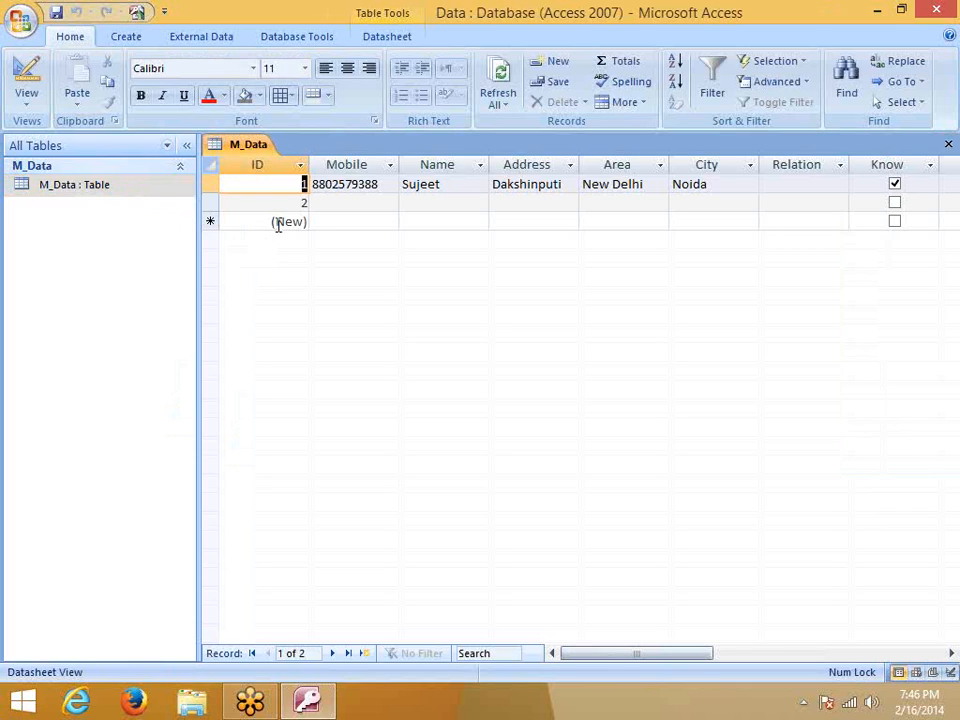
click(948, 146)
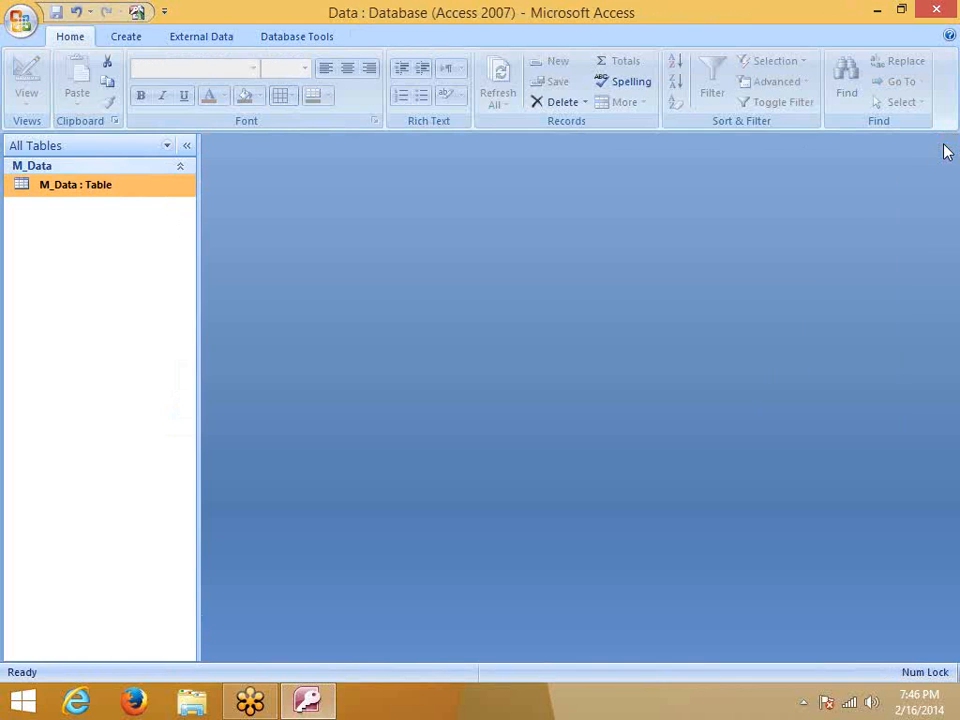
right_click(93, 192)
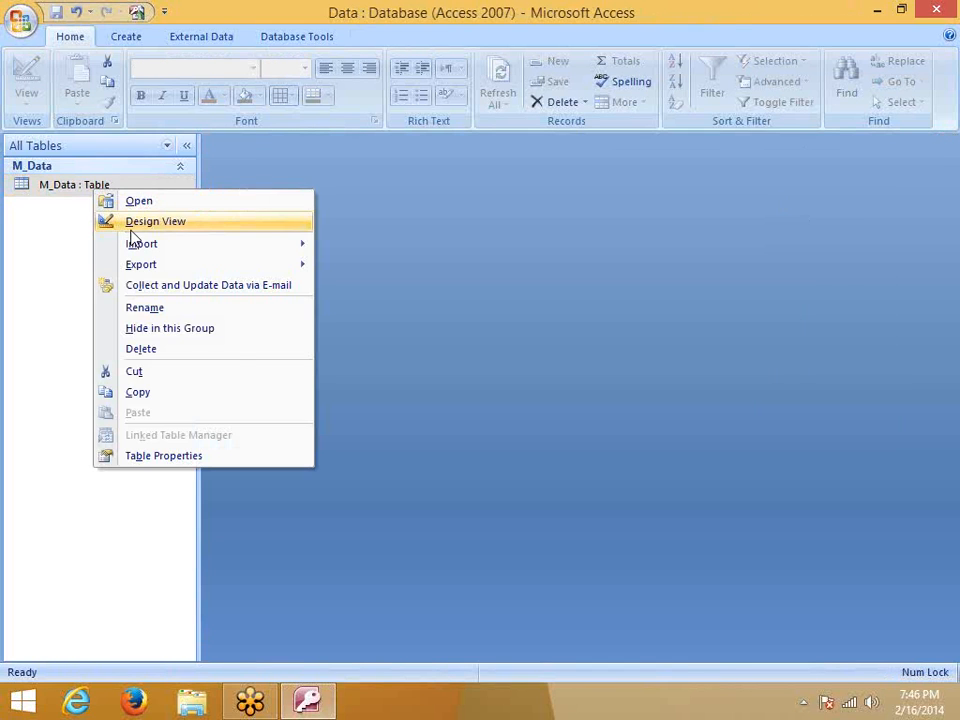
click(135, 224)
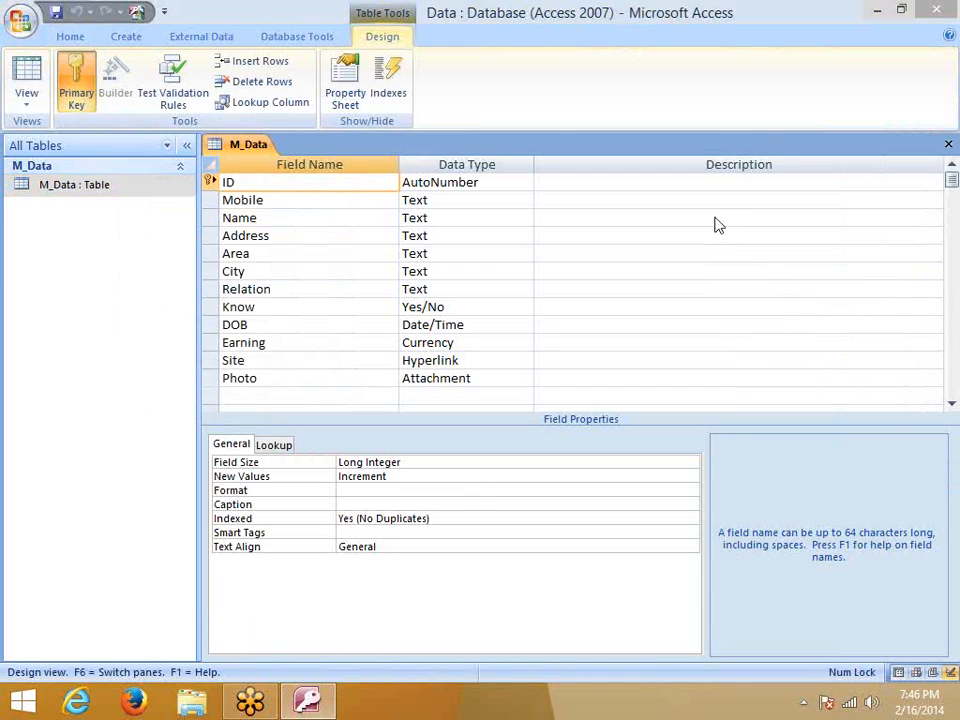
Show the Name field's general properties, including its 255 Field Size and Format
click(441, 219)
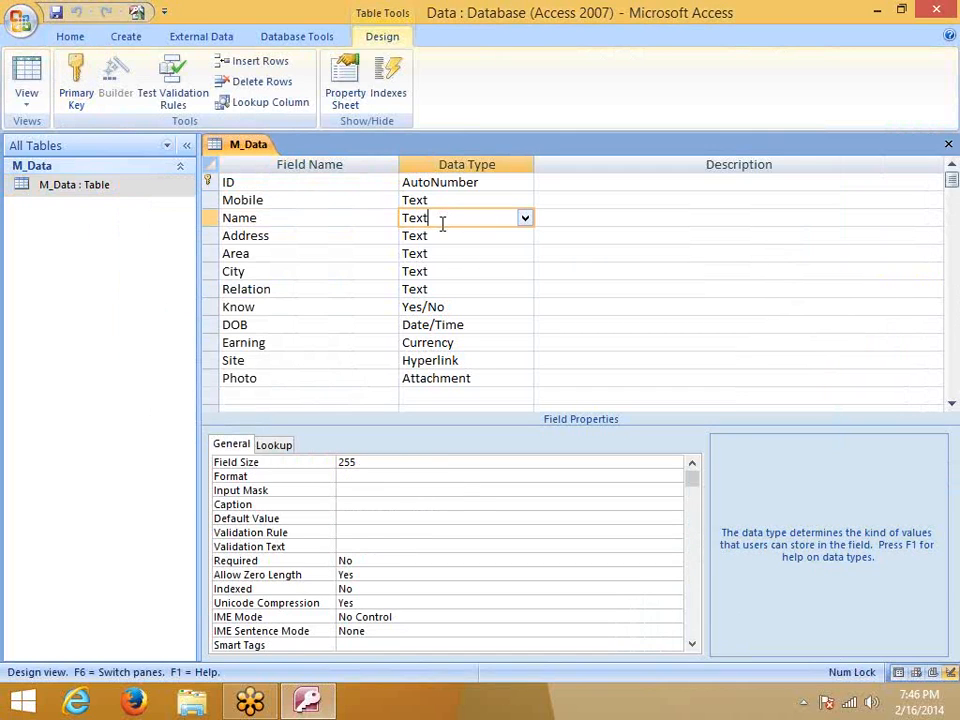
click(342, 465)
click(344, 477)
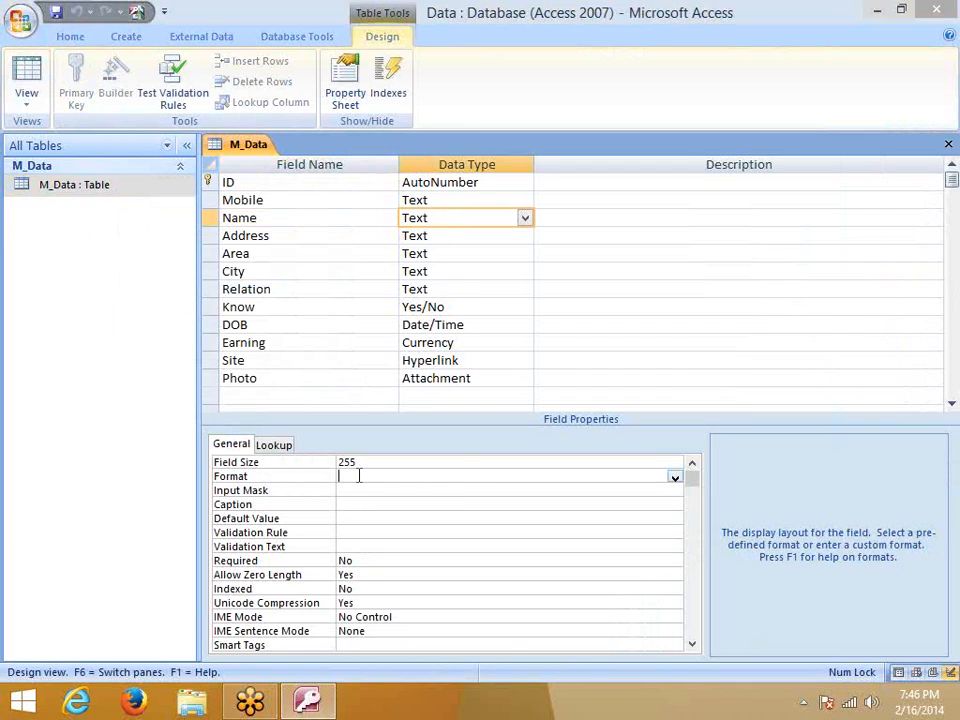
Open and dismiss the Windows wireless networks panel a few times
click(802, 703)
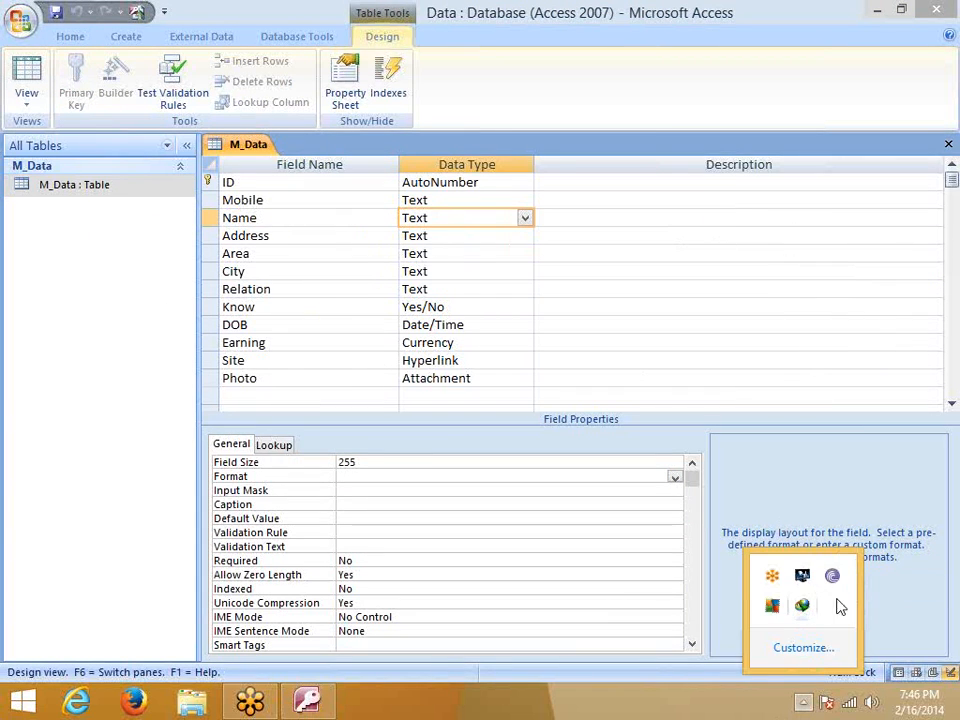
click(851, 705)
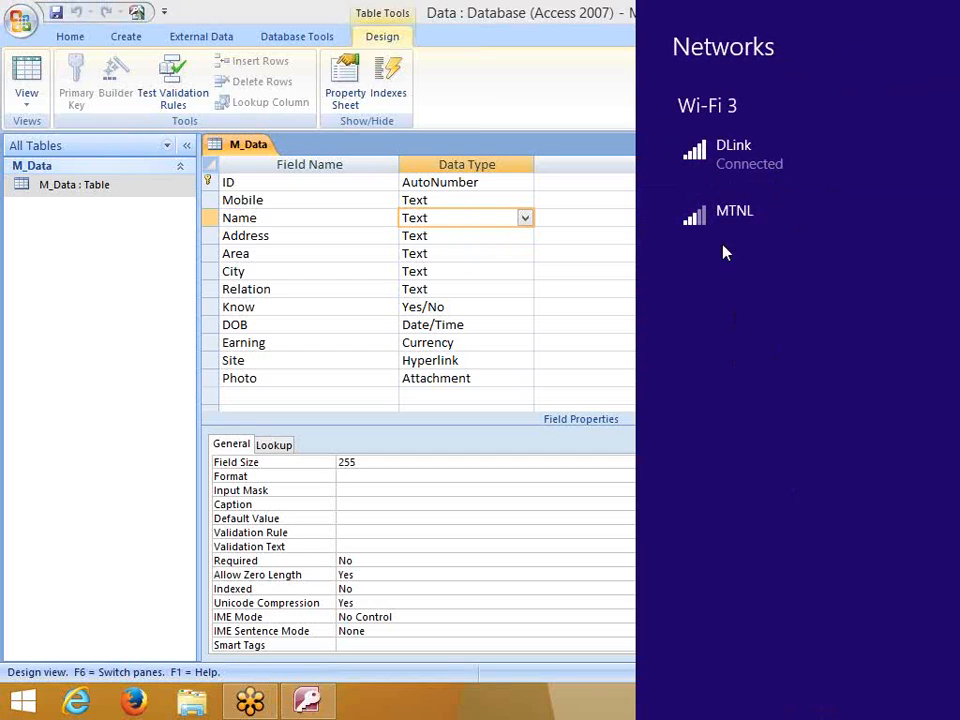
click(616, 190)
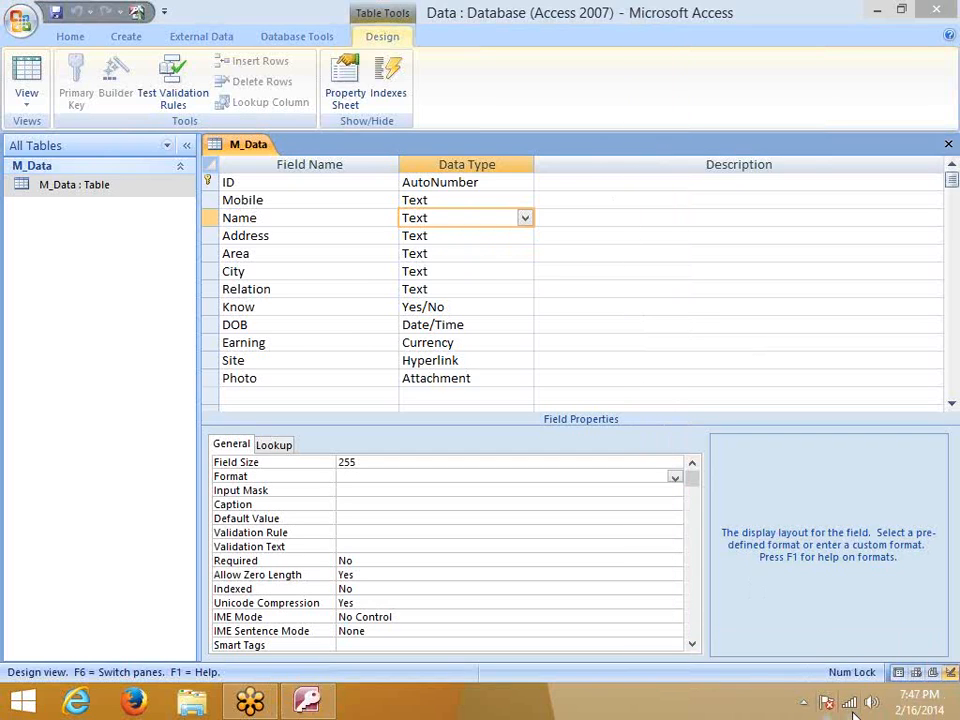
click(852, 708)
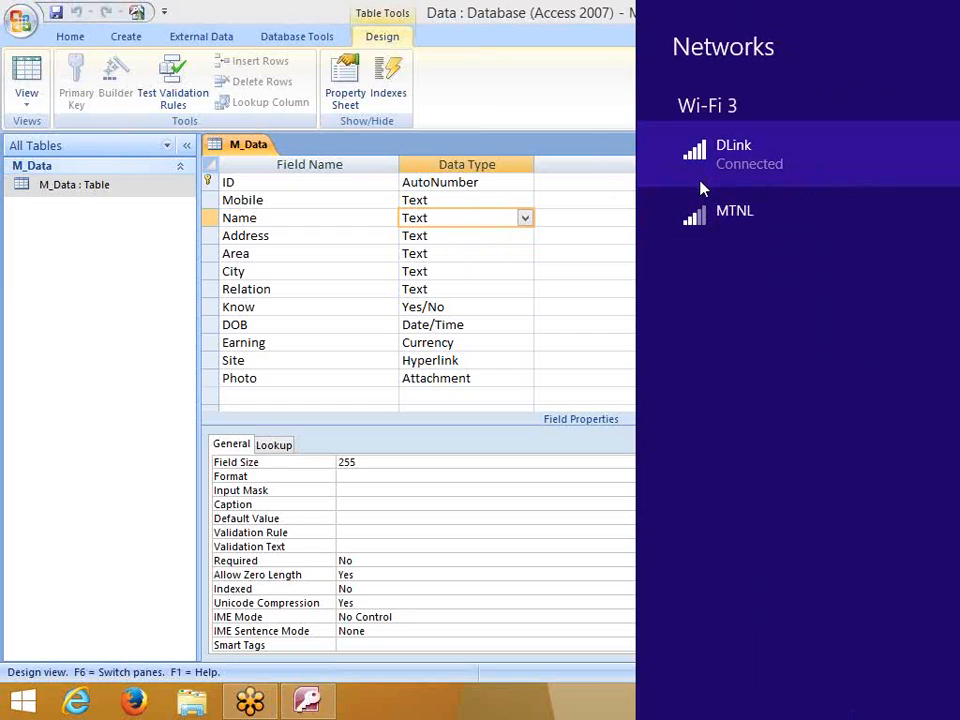
click(597, 716)
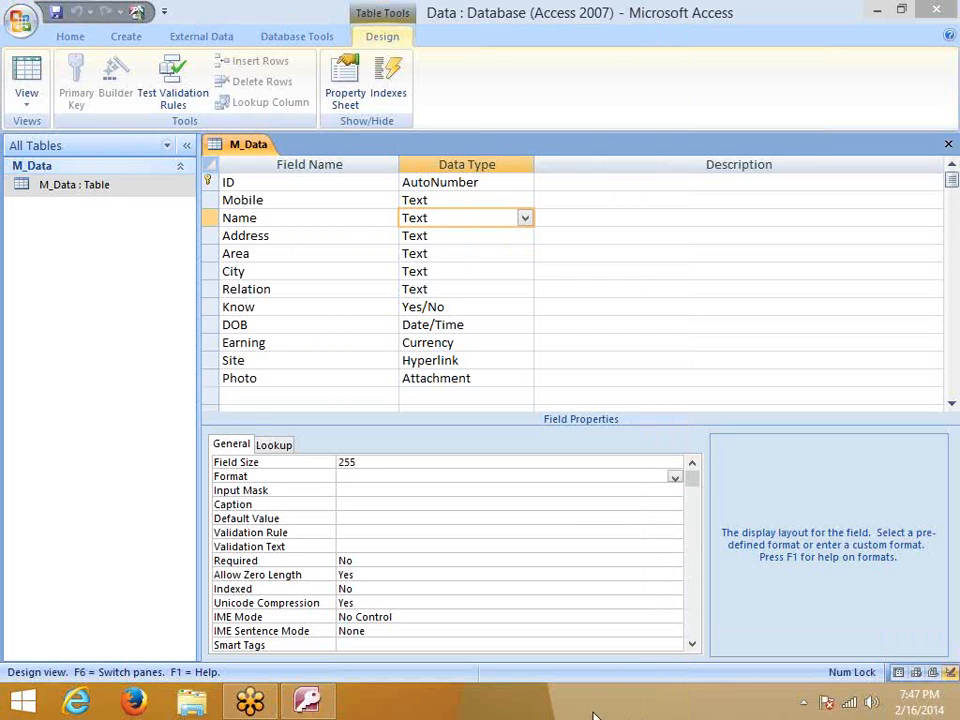
click(852, 707)
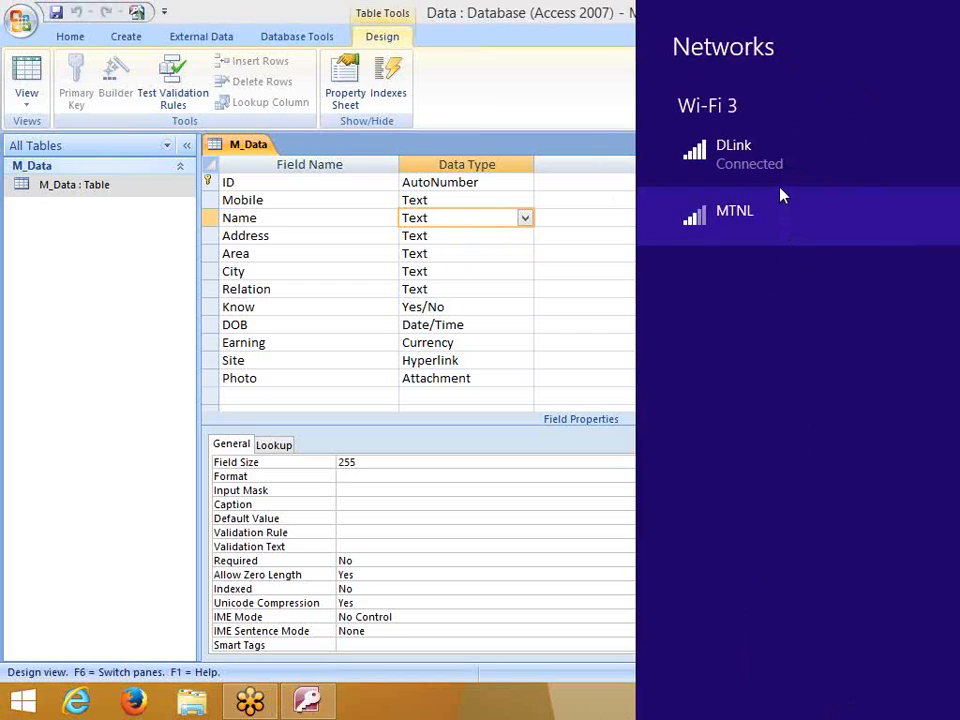
click(602, 260)
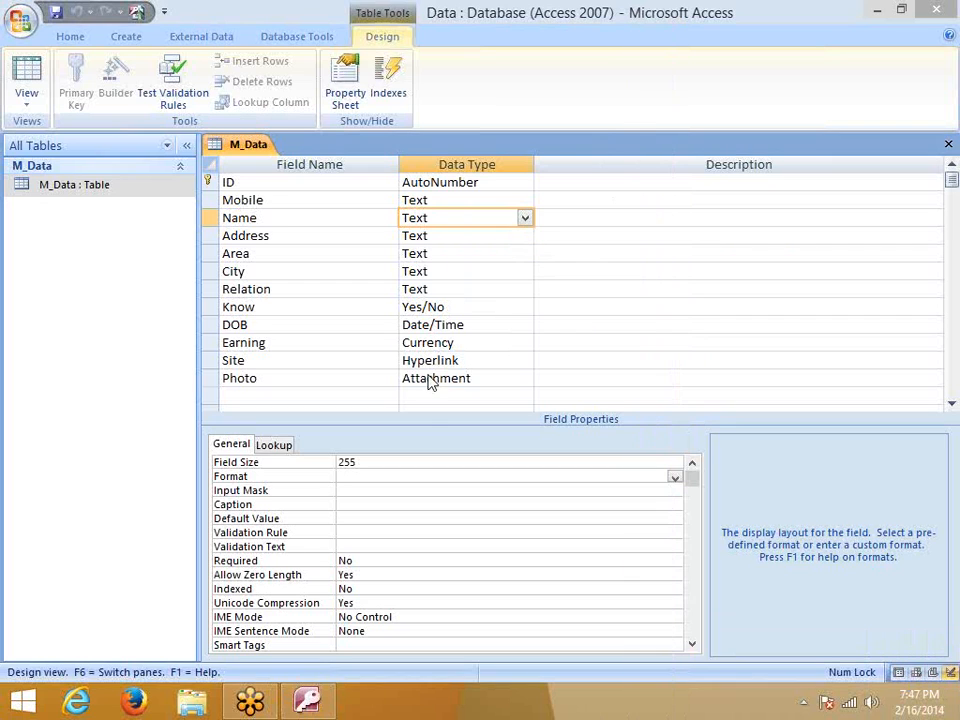
click(351, 494)
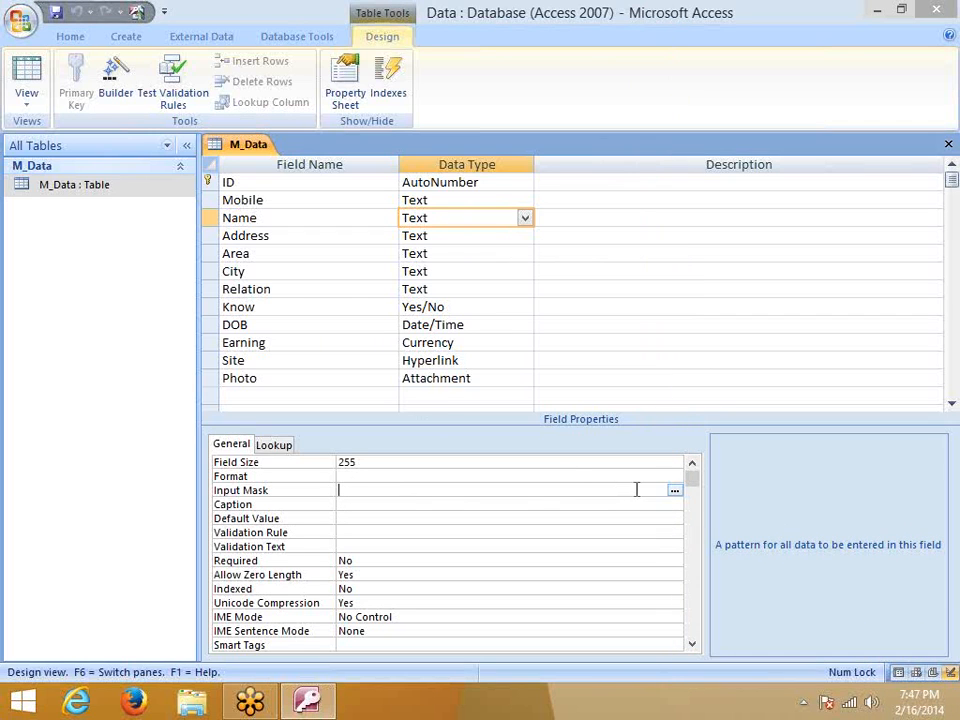
click(675, 490)
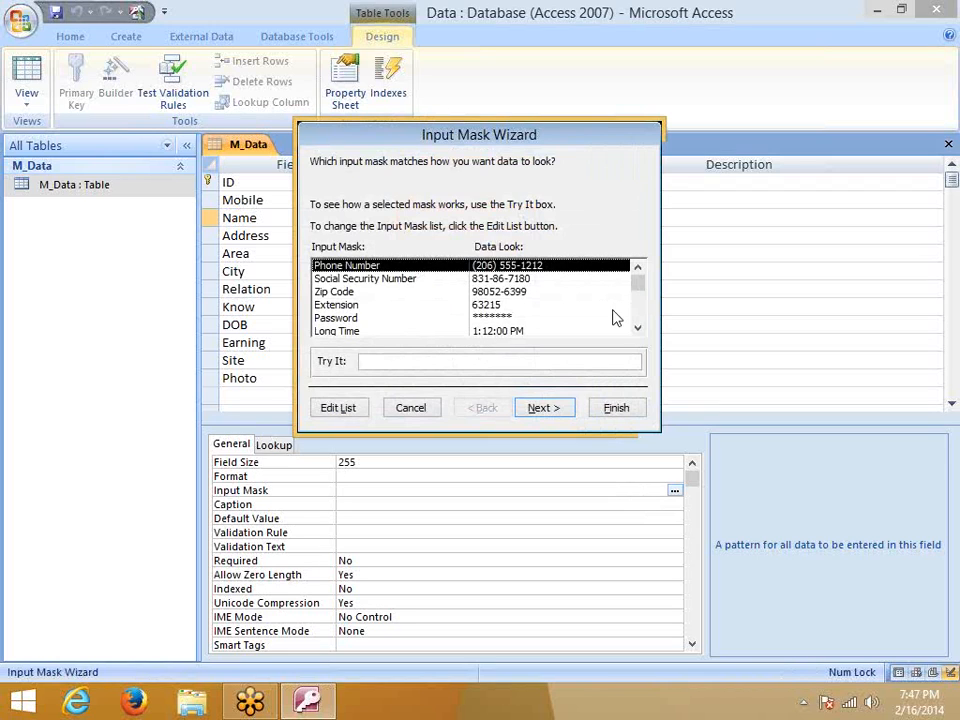
mouse_move(640, 296)
mouse_down()
mouse_move(640, 337)
mouse_move(640, 308)
mouse_up()
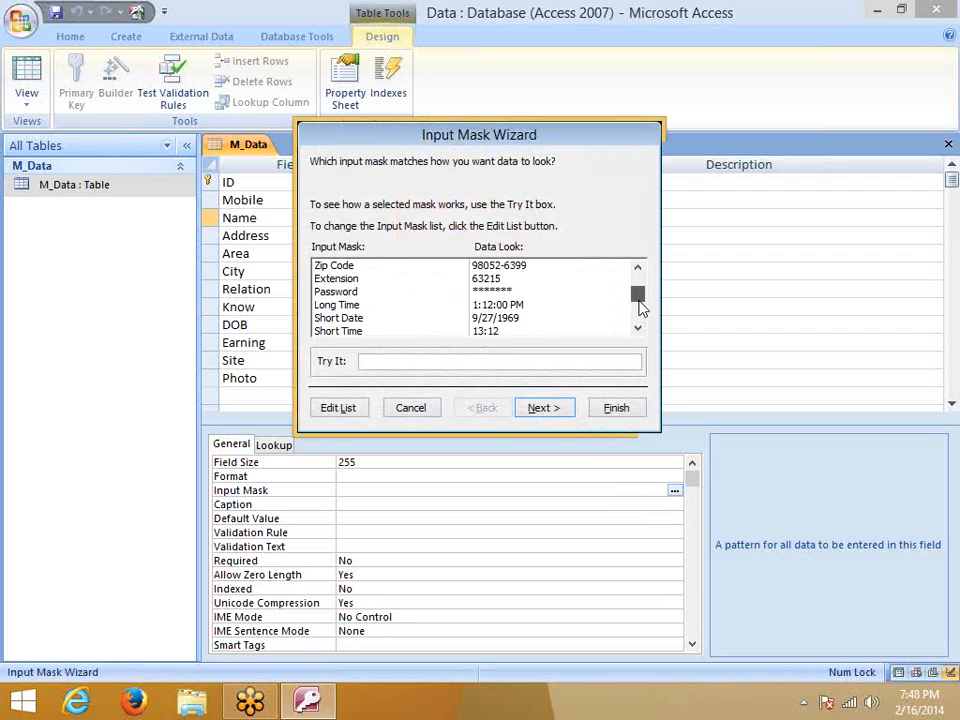
drag(640, 308, 636, 274)
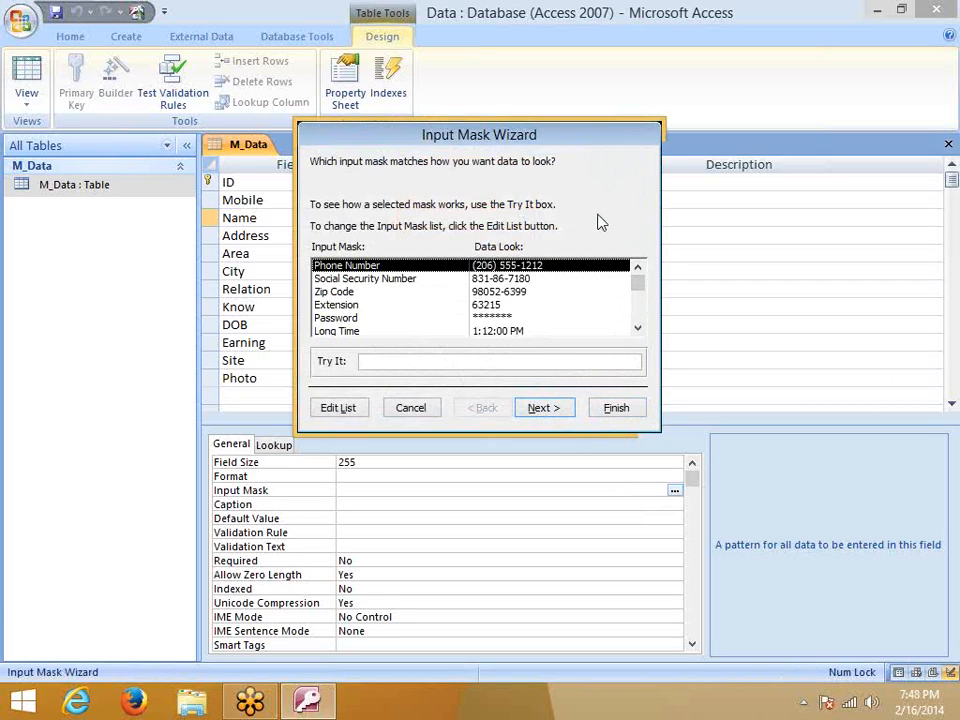
click(410, 407)
click(340, 504)
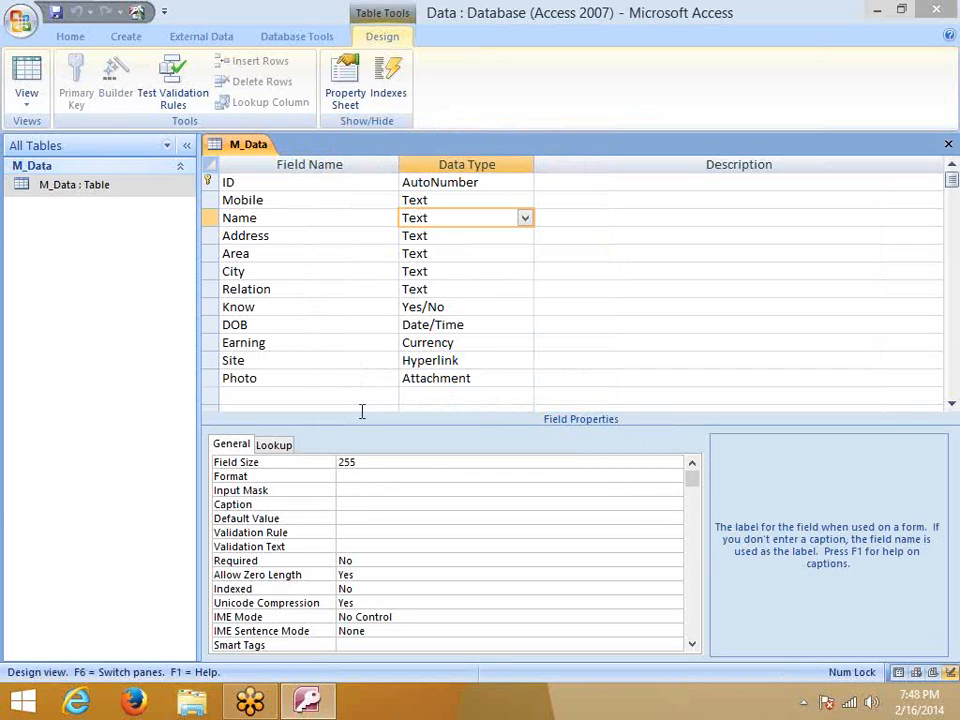
Review the Name field's Default Value, Validation, Required and Allow Zero Length settings, keeping zero-length allowed
click(343, 518)
click(348, 506)
click(347, 519)
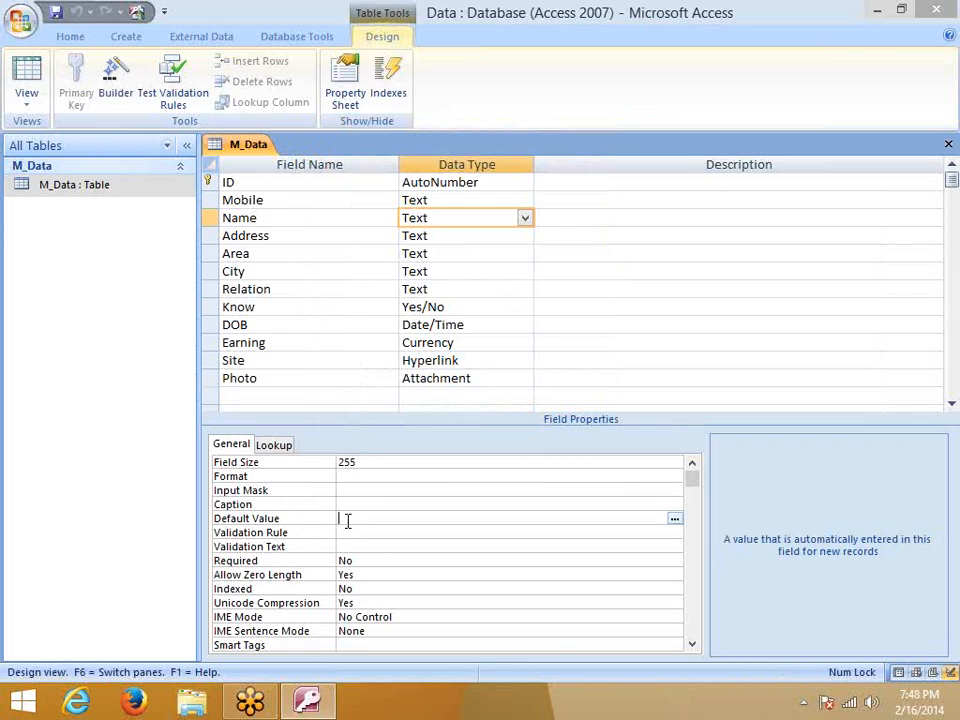
click(340, 532)
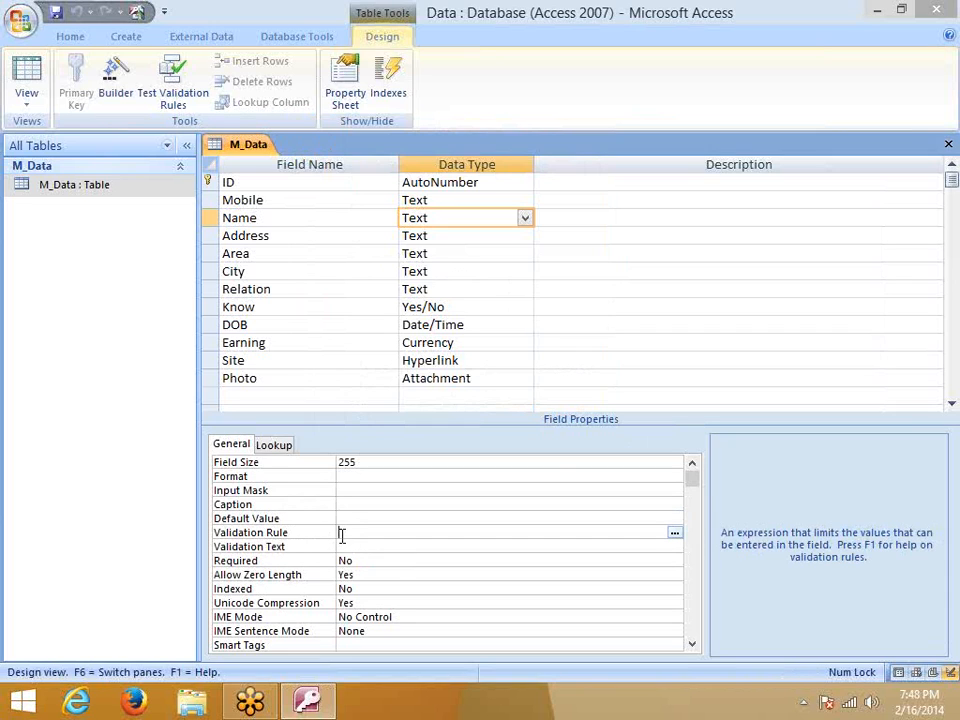
click(343, 547)
click(357, 560)
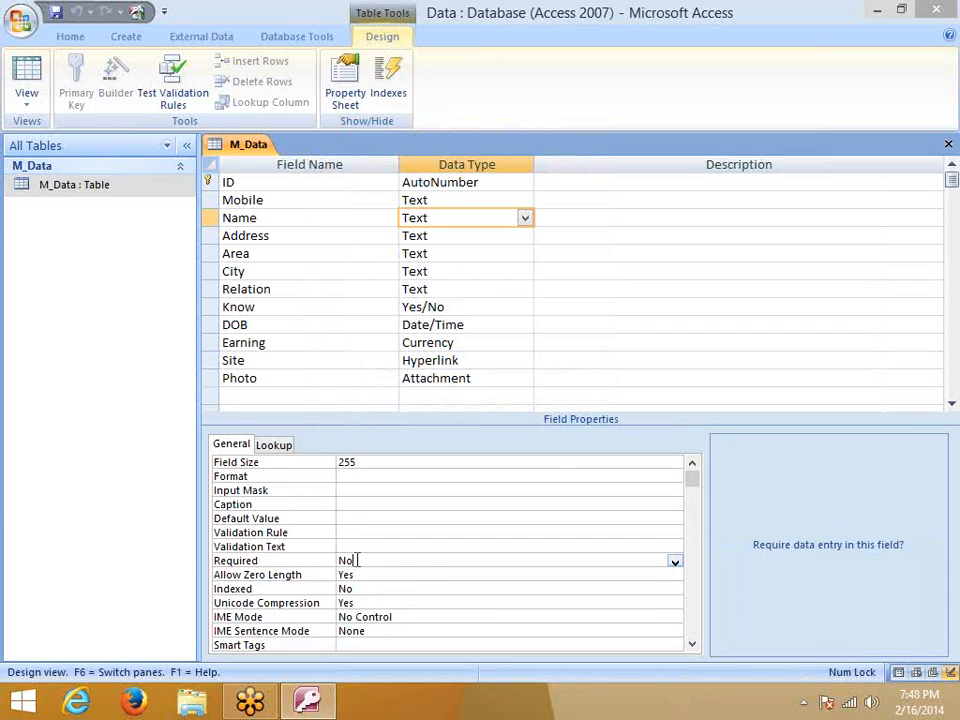
click(357, 572)
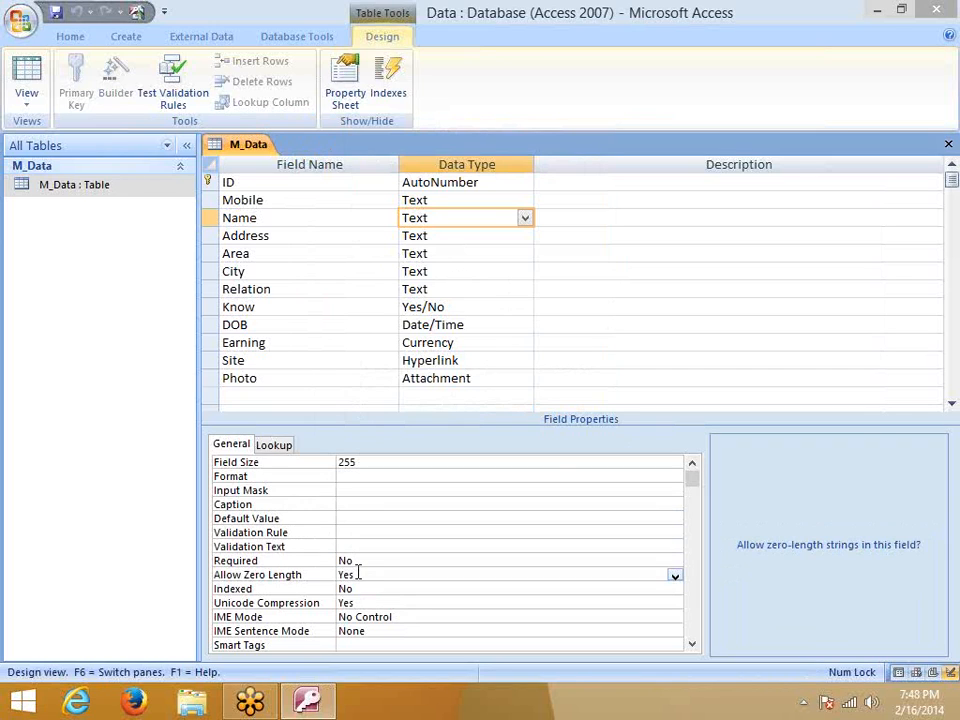
click(675, 577)
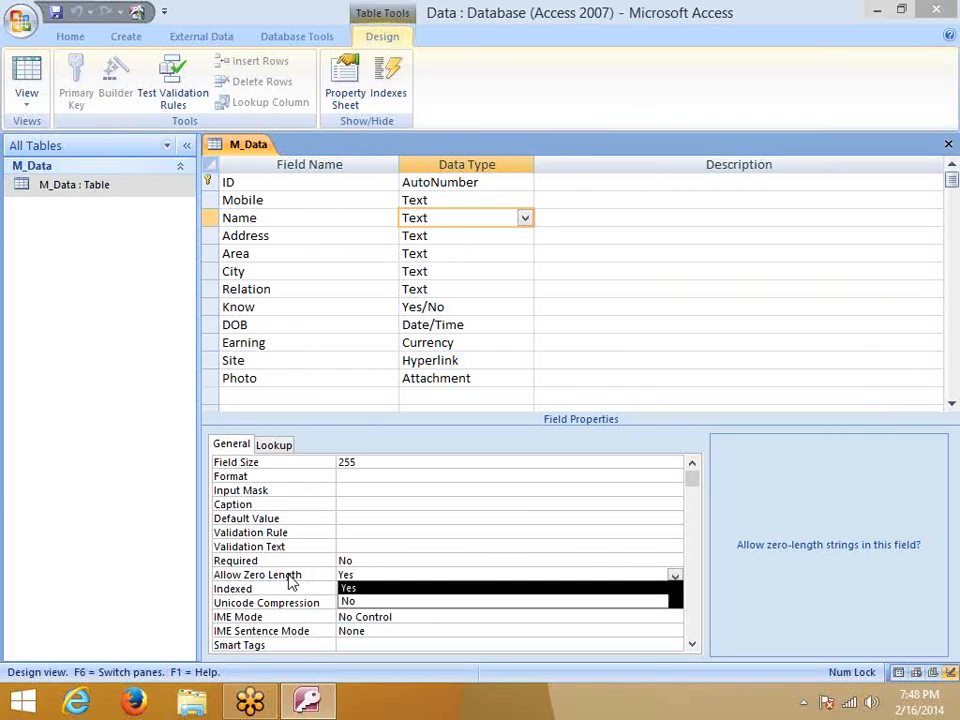
click(350, 589)
Check Indexed (off), IME Mode (No Control), Smart Tags and Text Align, then show Name's Text Box lookup
click(352, 591)
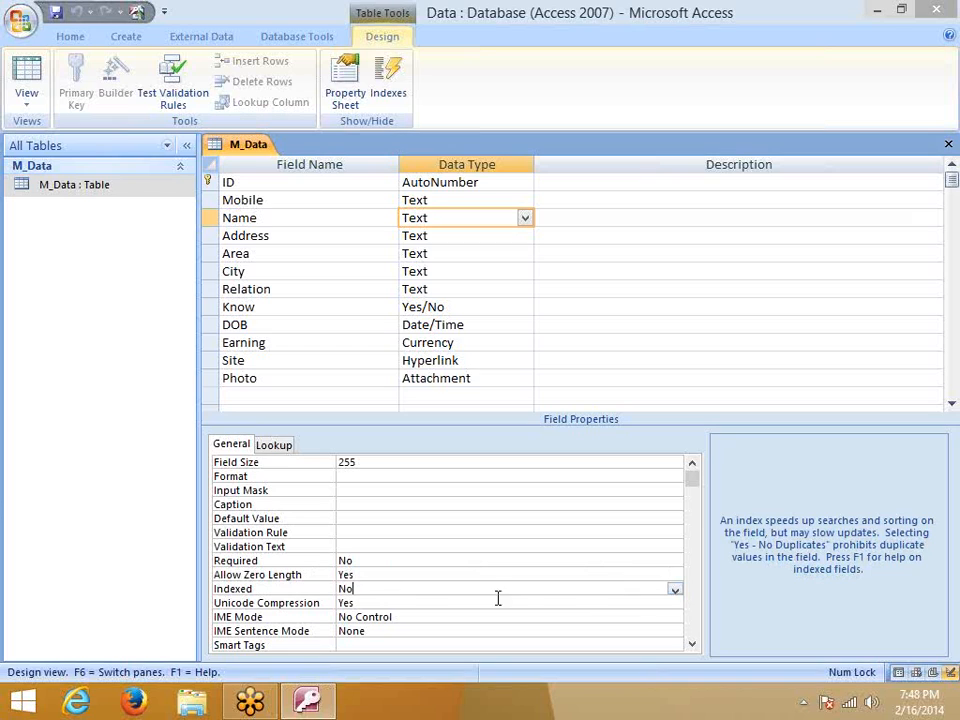
click(680, 594)
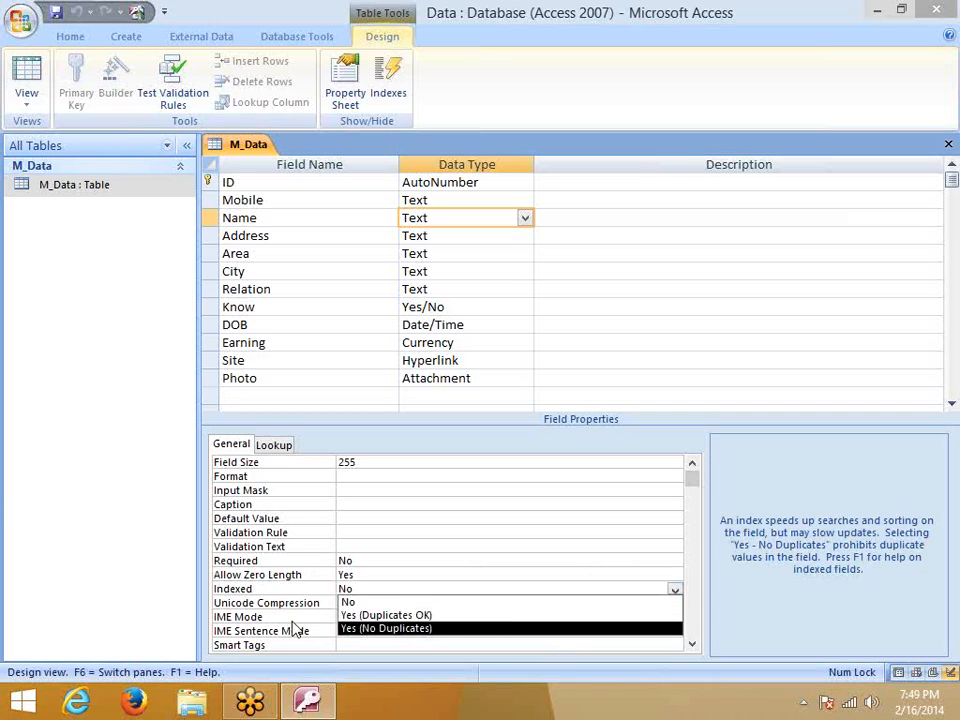
click(257, 621)
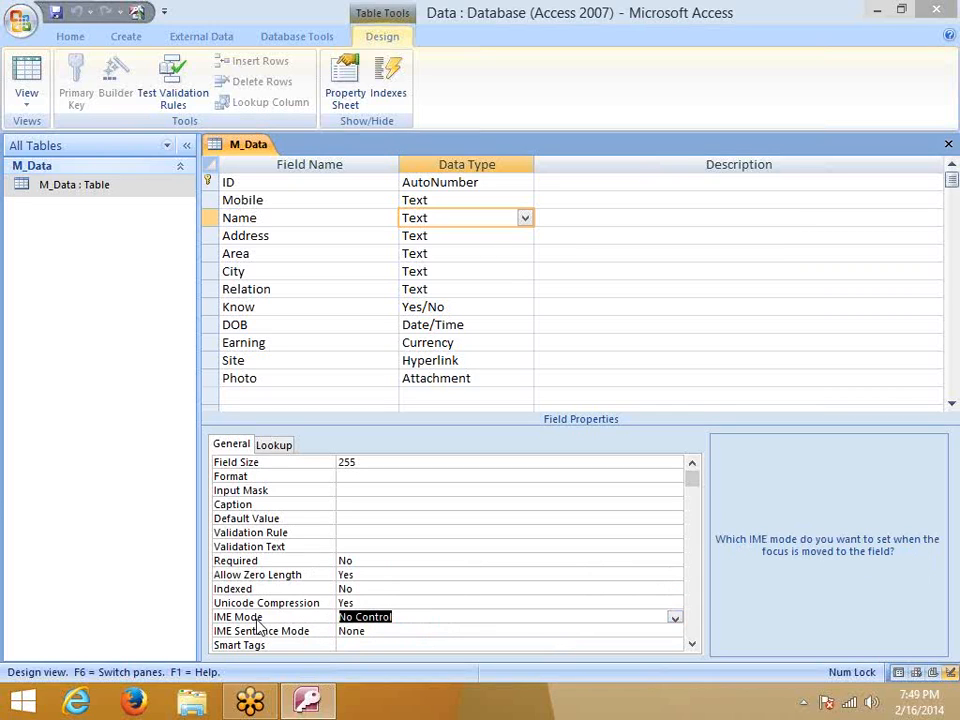
click(674, 621)
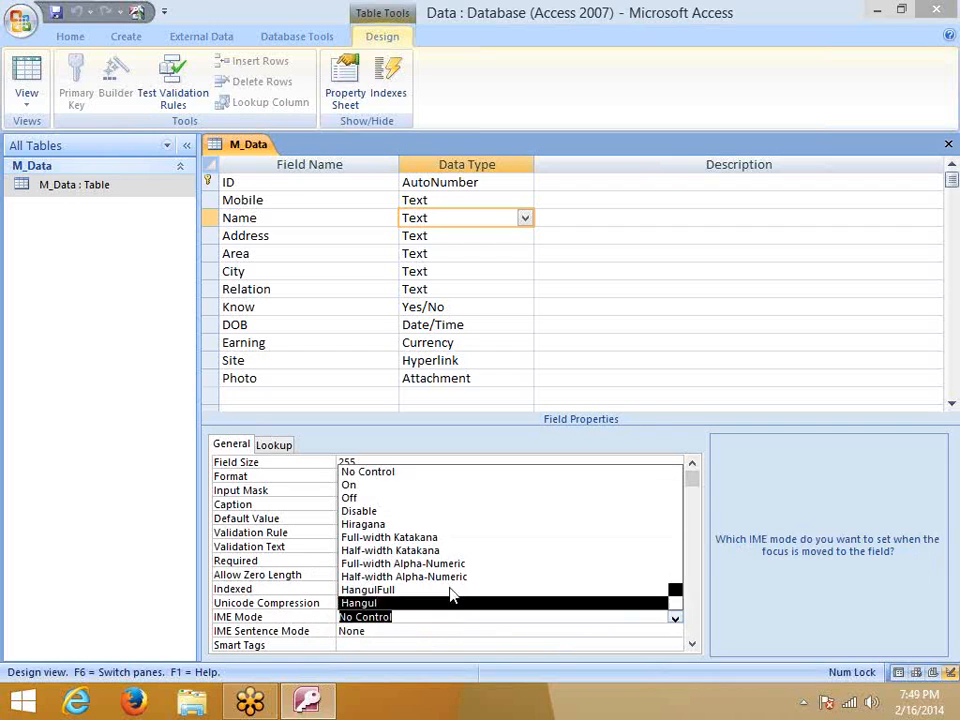
click(275, 631)
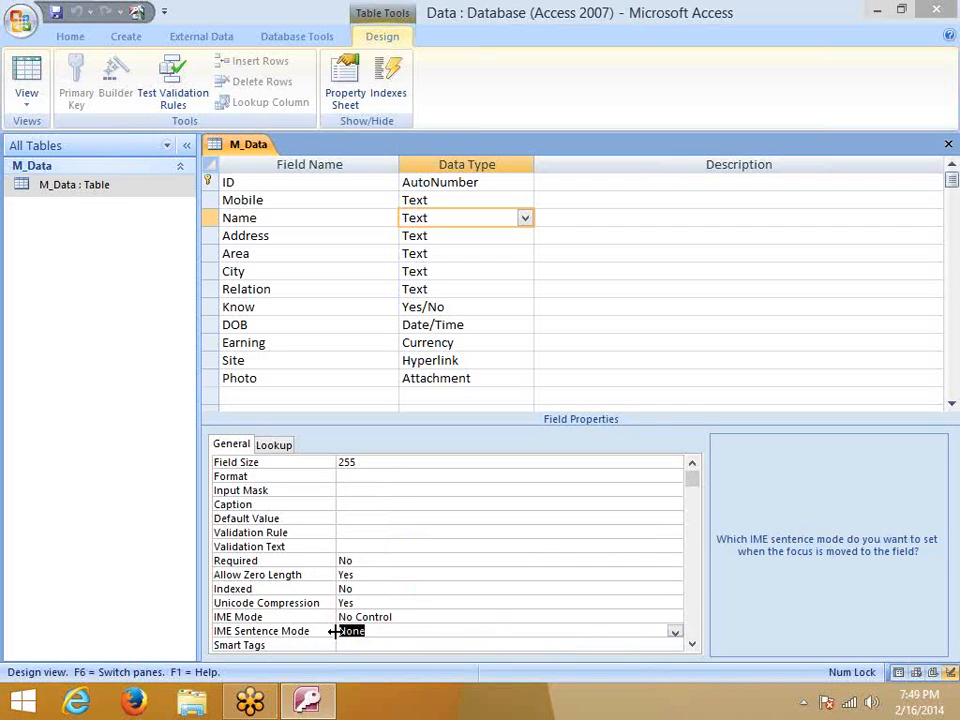
scroll(319, 643, down, 1)
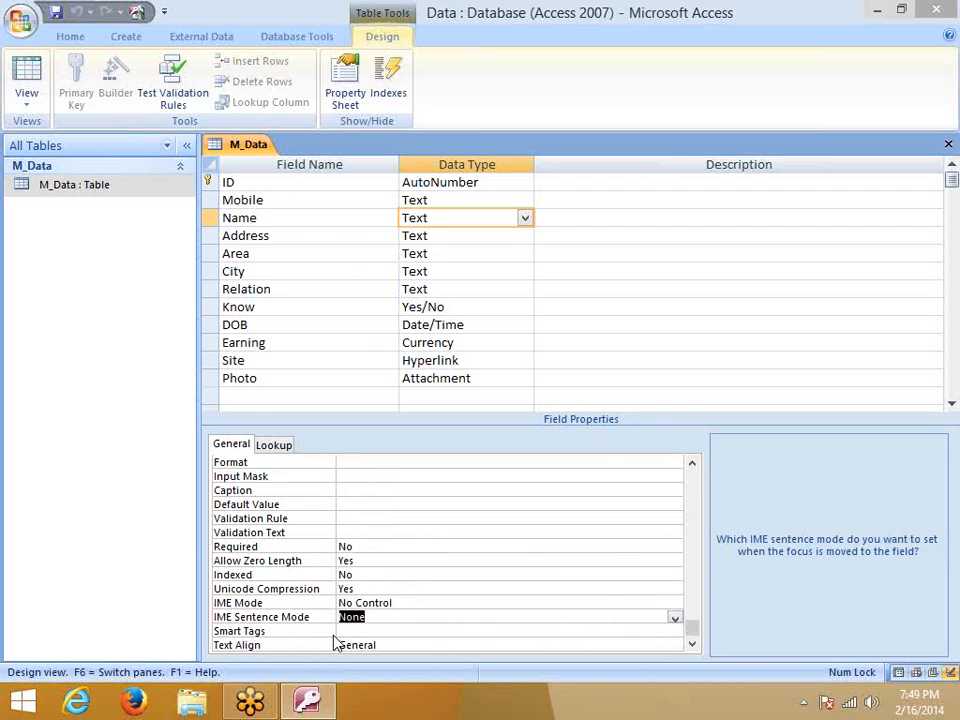
click(276, 633)
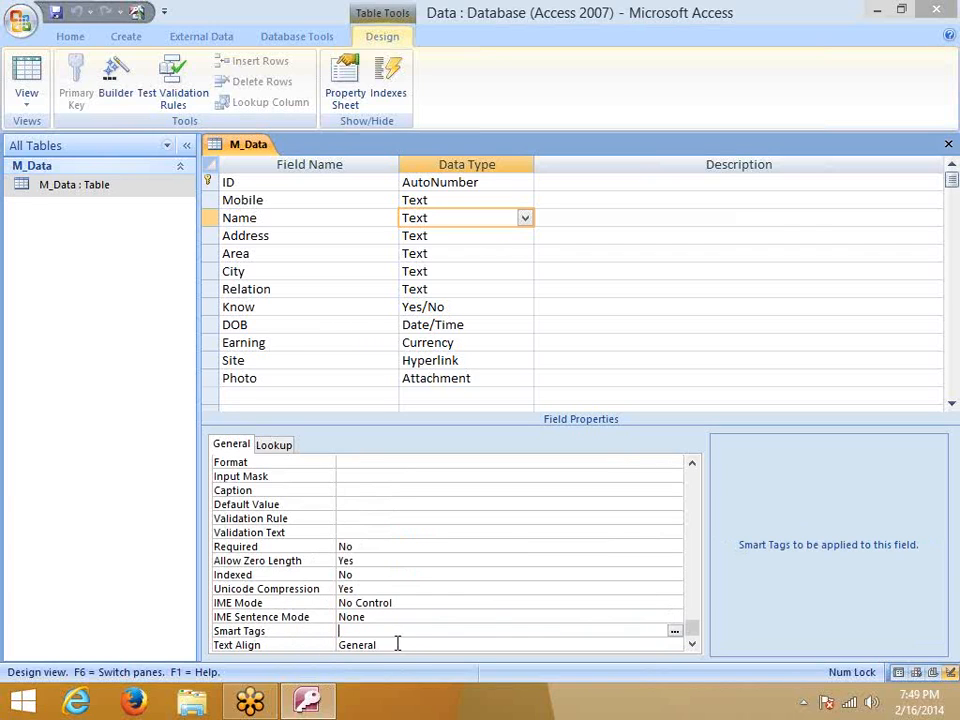
click(360, 645)
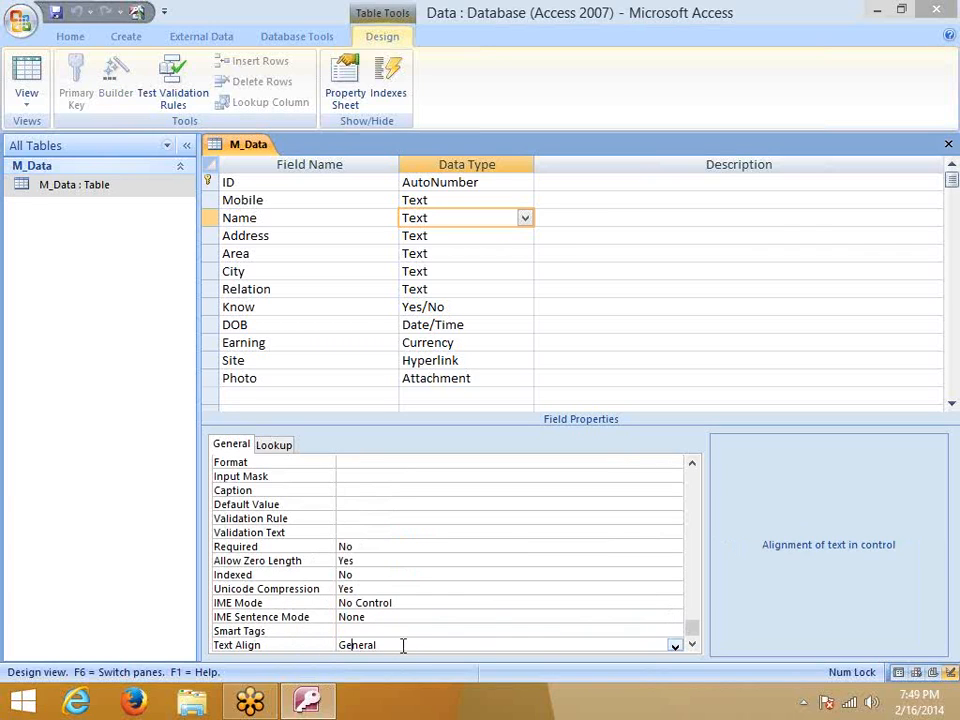
click(674, 647)
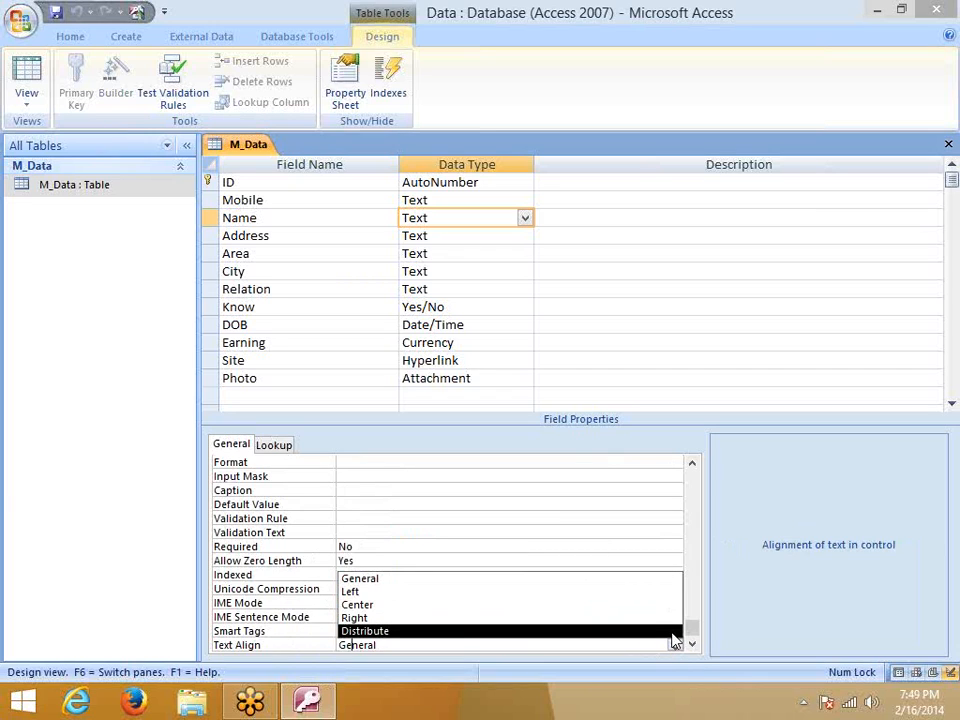
click(274, 444)
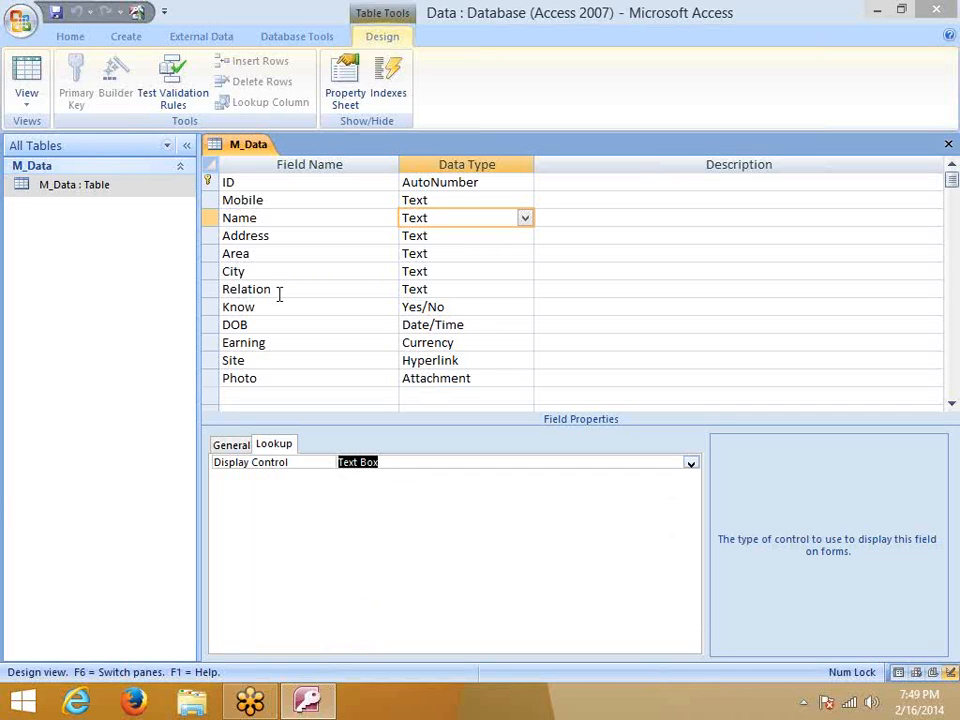
click(416, 272)
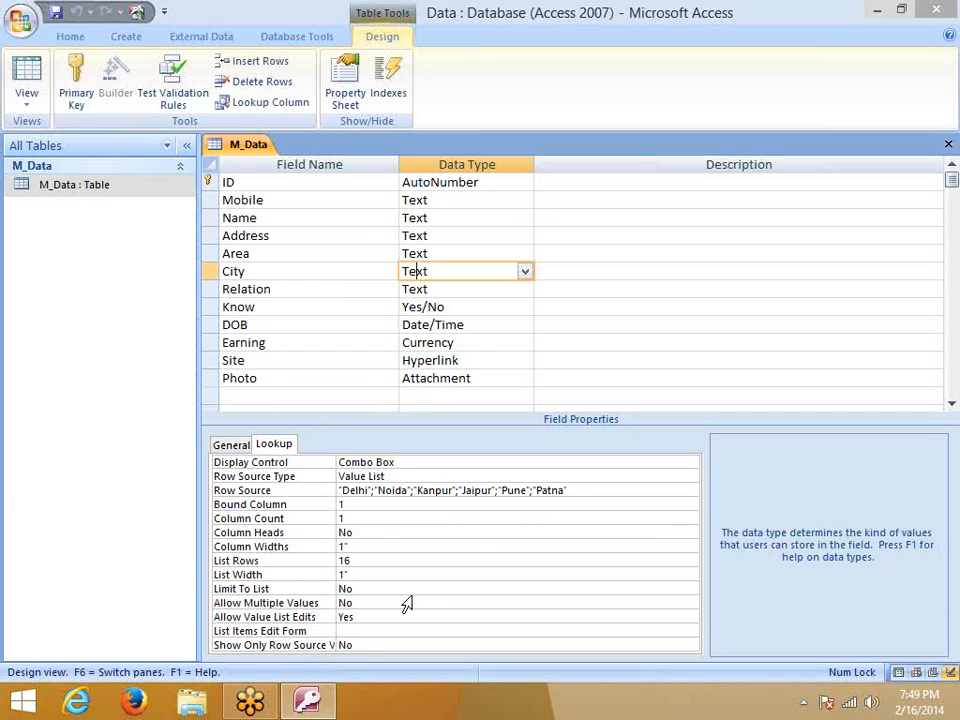
scroll(330, 557, down, 2)
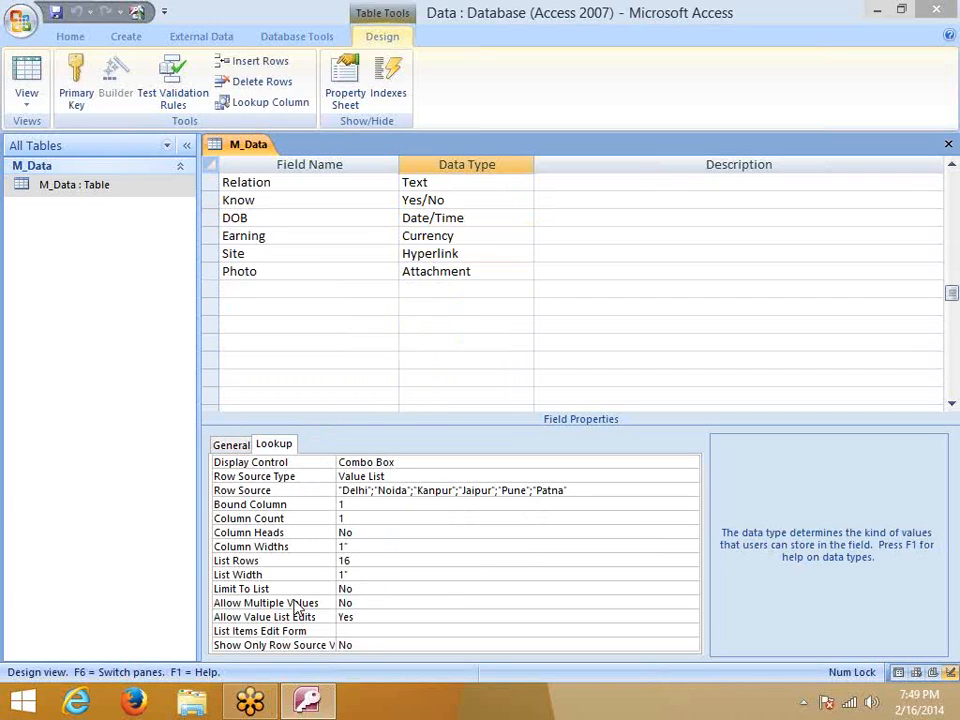
click(369, 464)
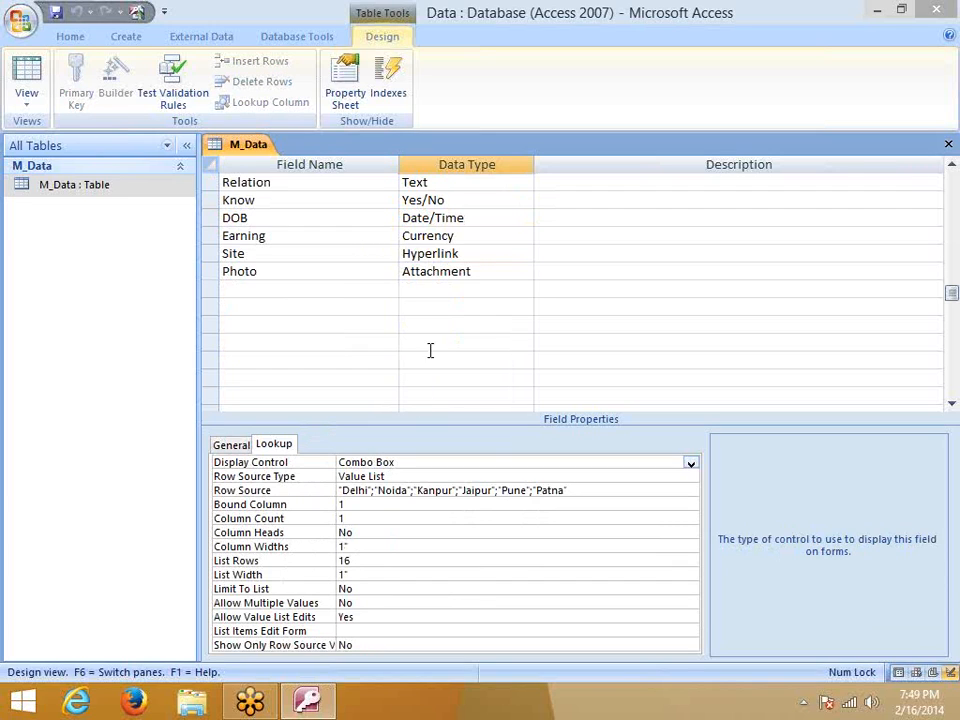
click(691, 465)
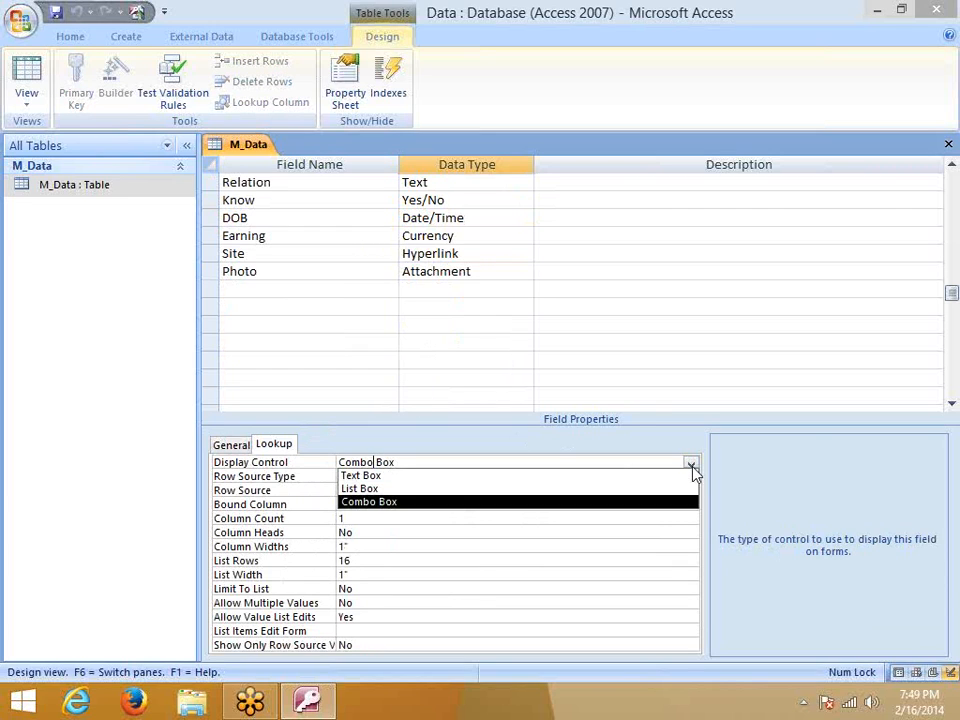
click(381, 488)
click(380, 383)
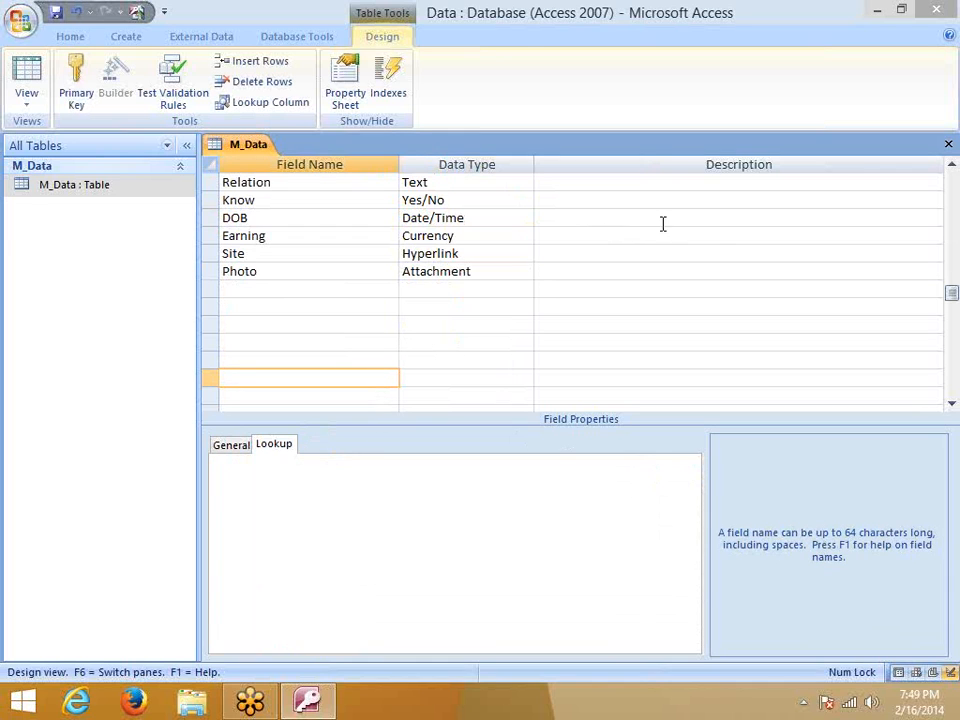
click(948, 144)
Save the design, open the datasheet, and view record 2's City list items without changes
click(407, 397)
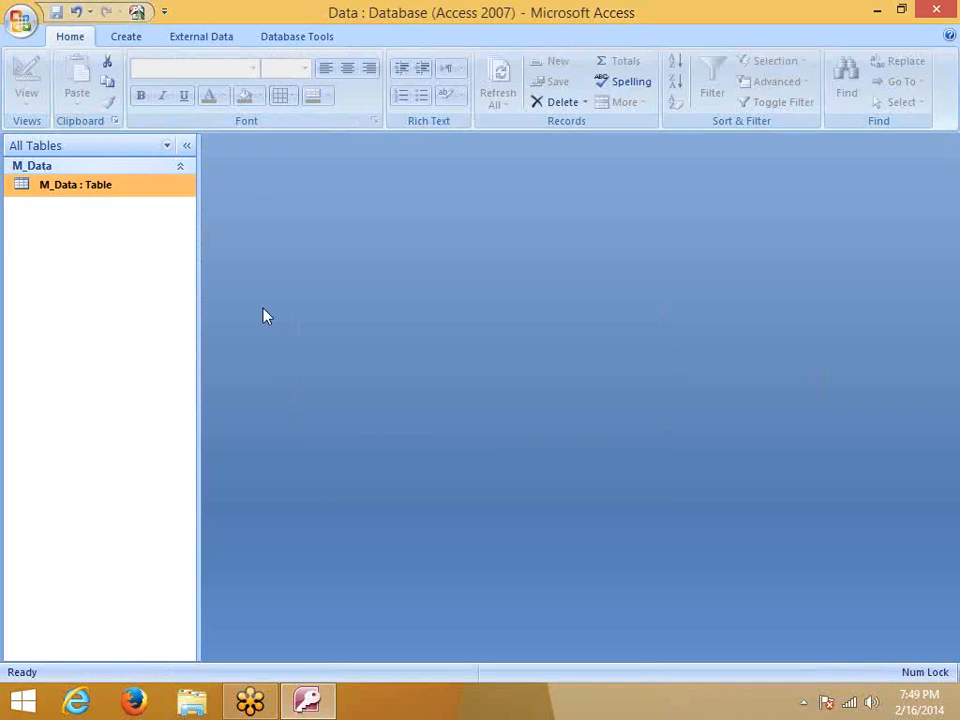
double_click(122, 192)
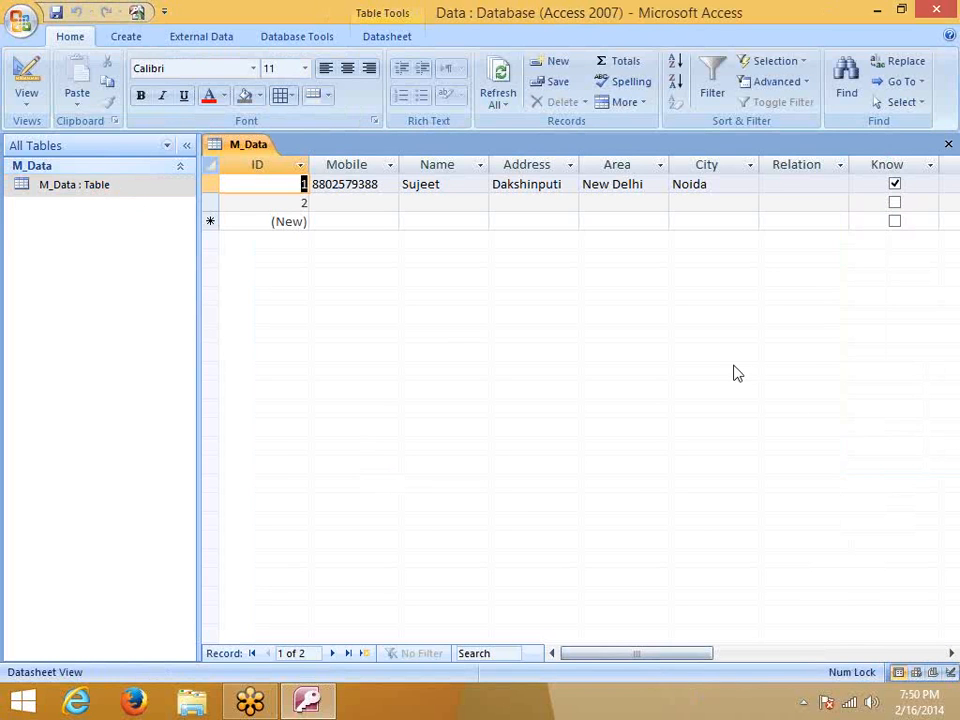
click(722, 204)
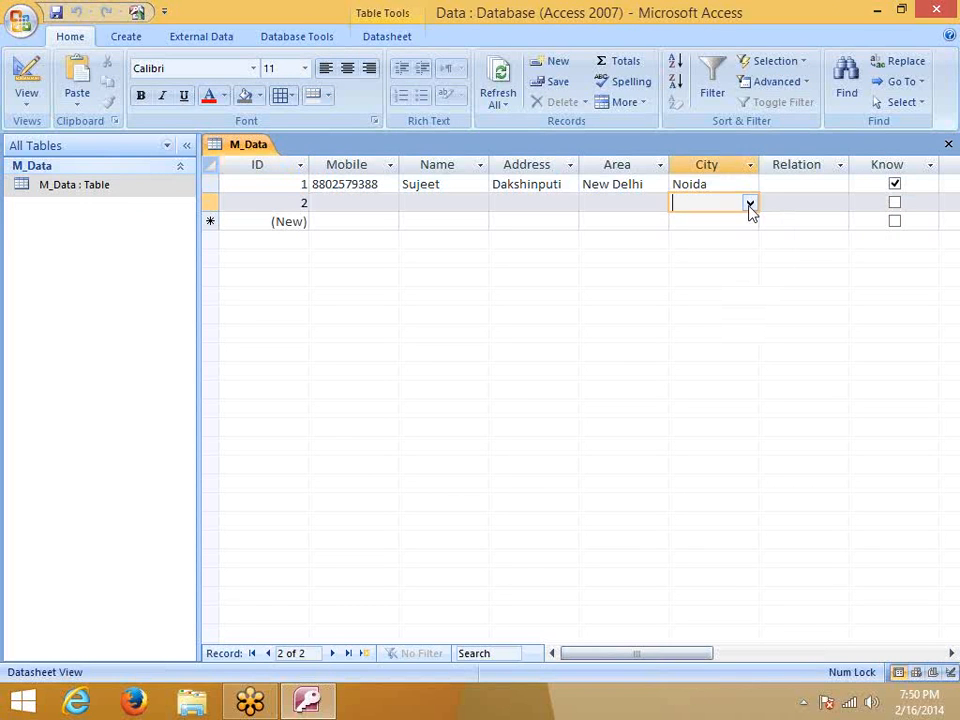
click(749, 204)
click(685, 341)
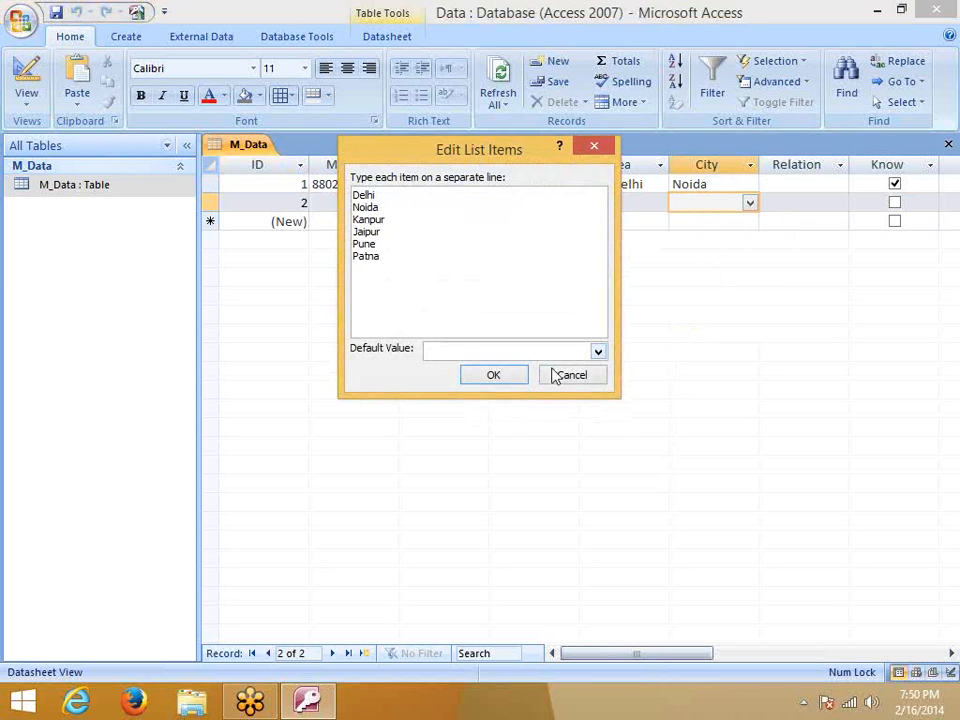
click(584, 378)
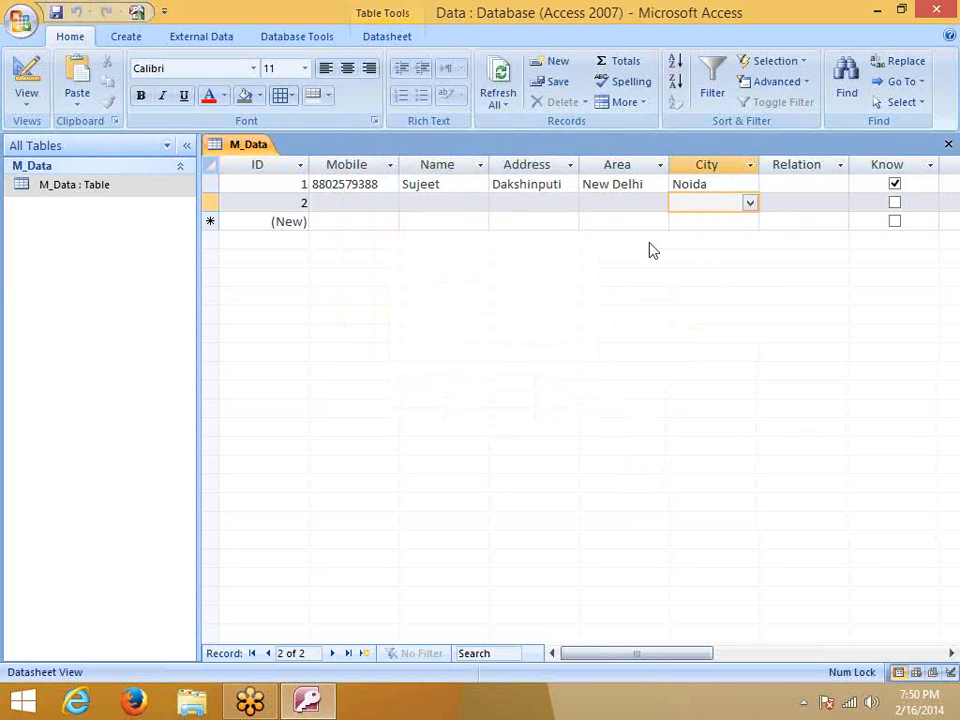
Check record 1's City dropdown, leaving it as Noida, and glance at the Office menu
click(706, 183)
click(749, 184)
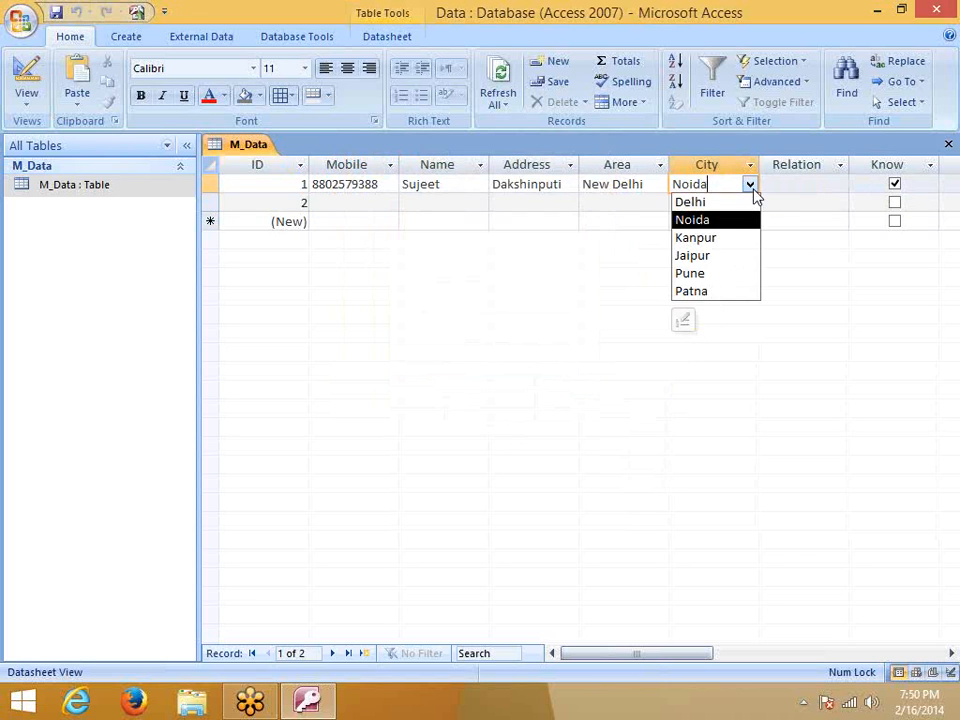
click(634, 201)
click(22, 22)
click(465, 183)
Open M_Data in Design view and select the Know field
click(86, 188)
right_click(86, 190)
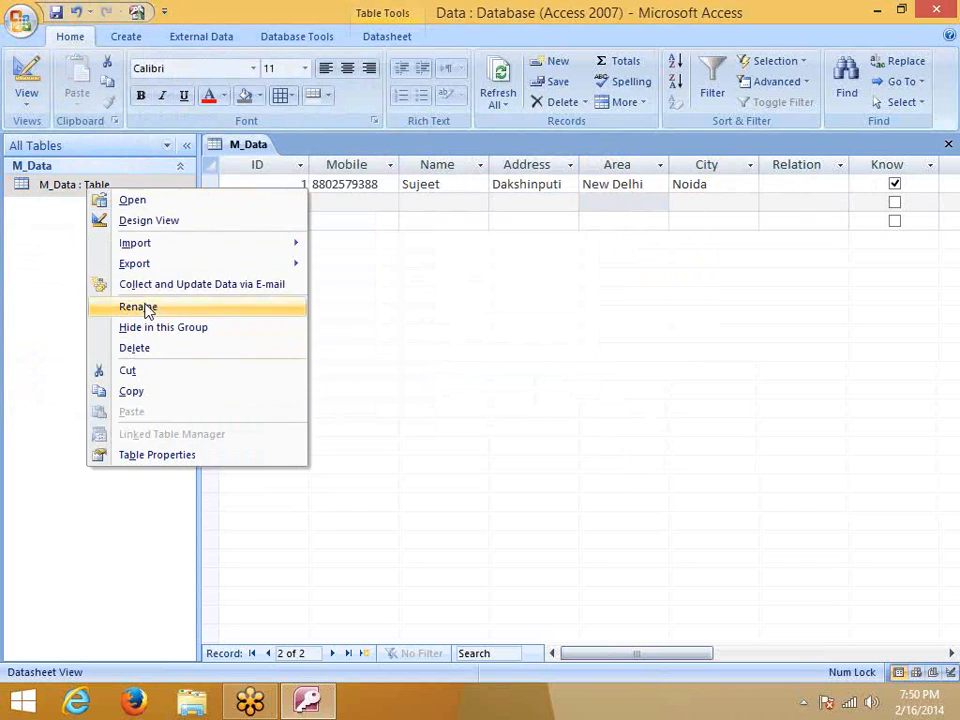
click(145, 222)
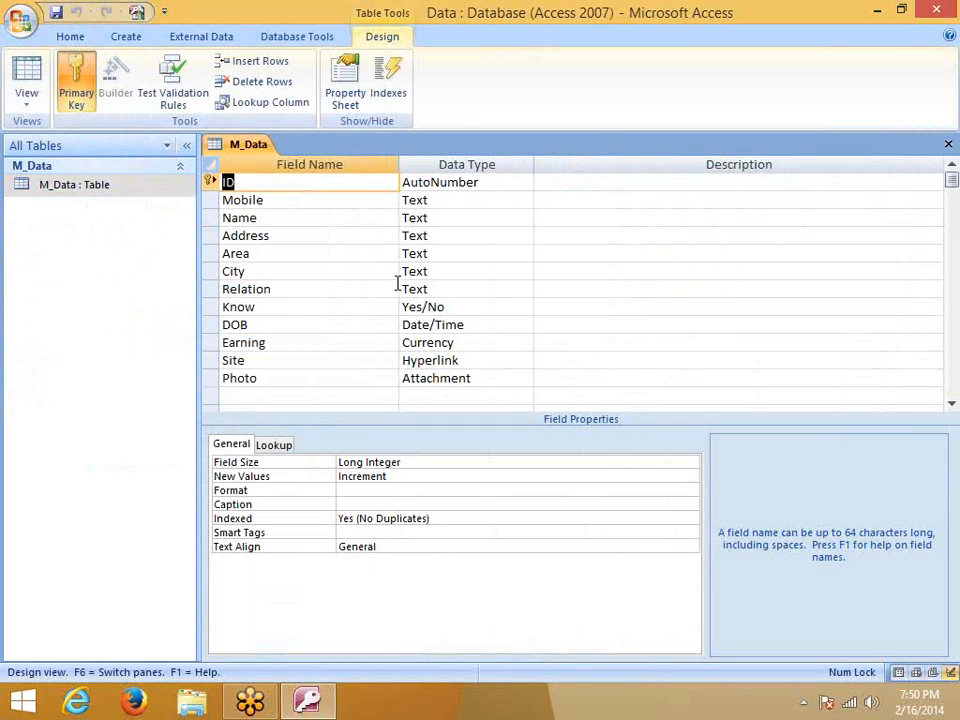
click(438, 380)
click(422, 306)
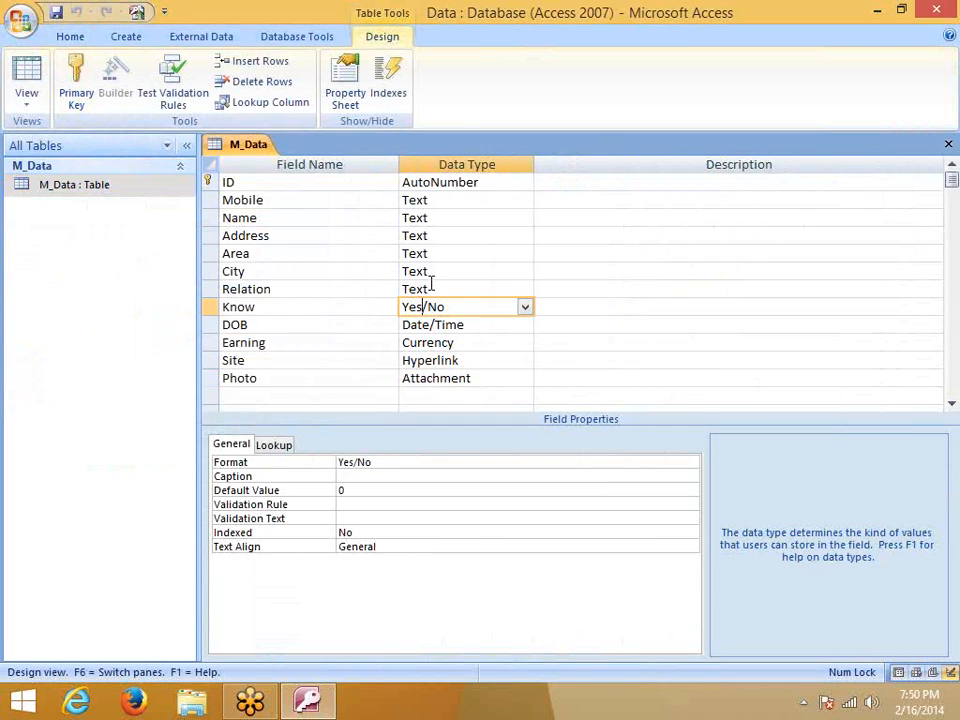
click(431, 287)
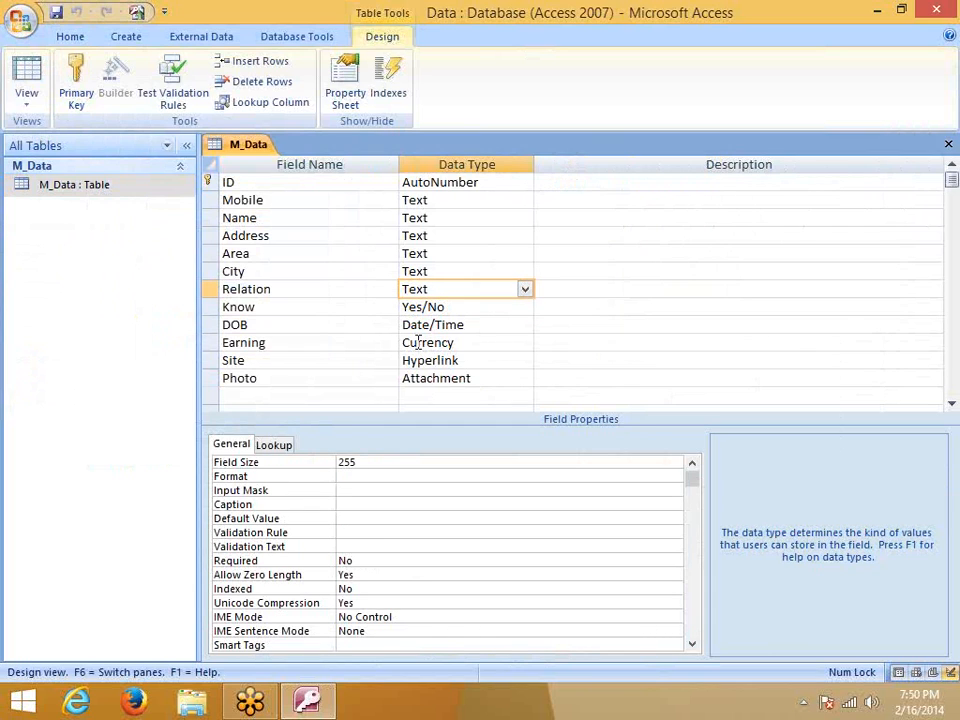
click(430, 310)
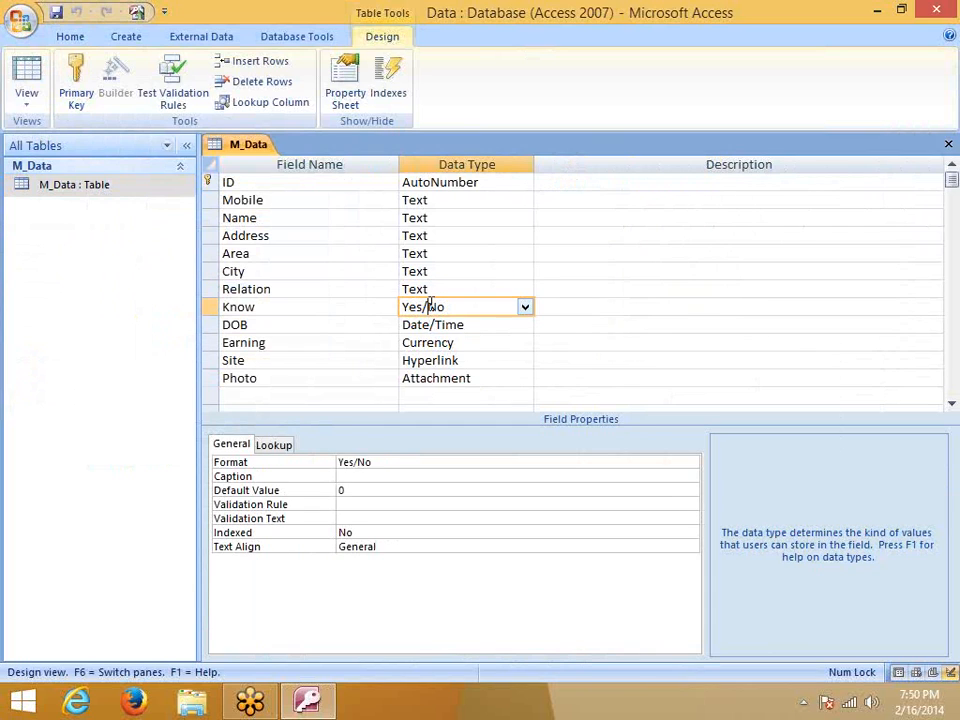
Set Know's Format to True/False, save the design, and reopen the M_Data datasheet
click(349, 463)
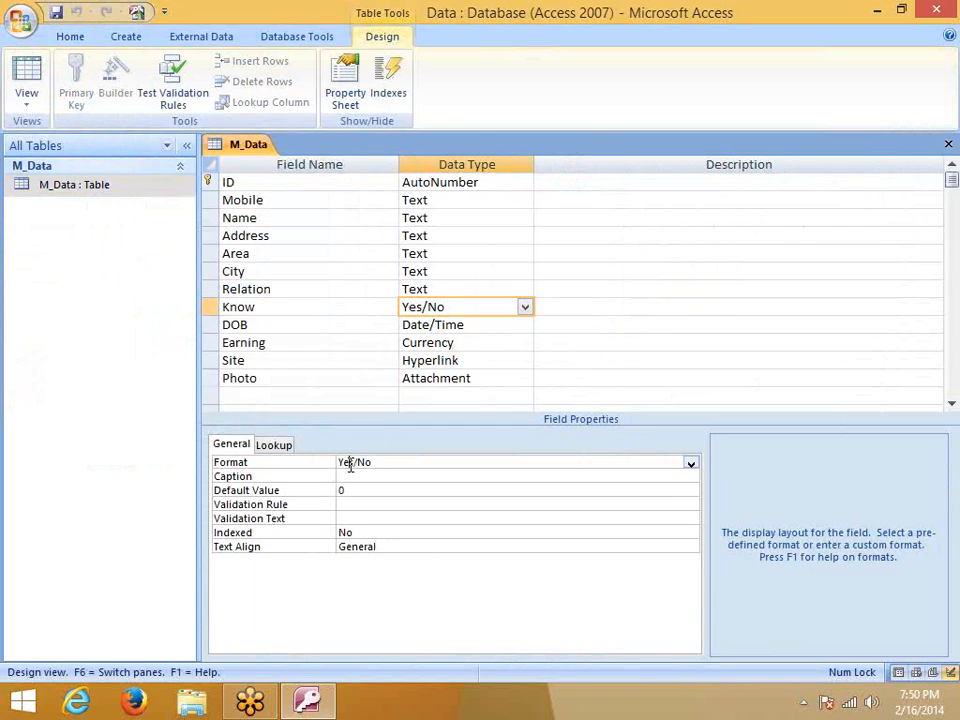
click(690, 463)
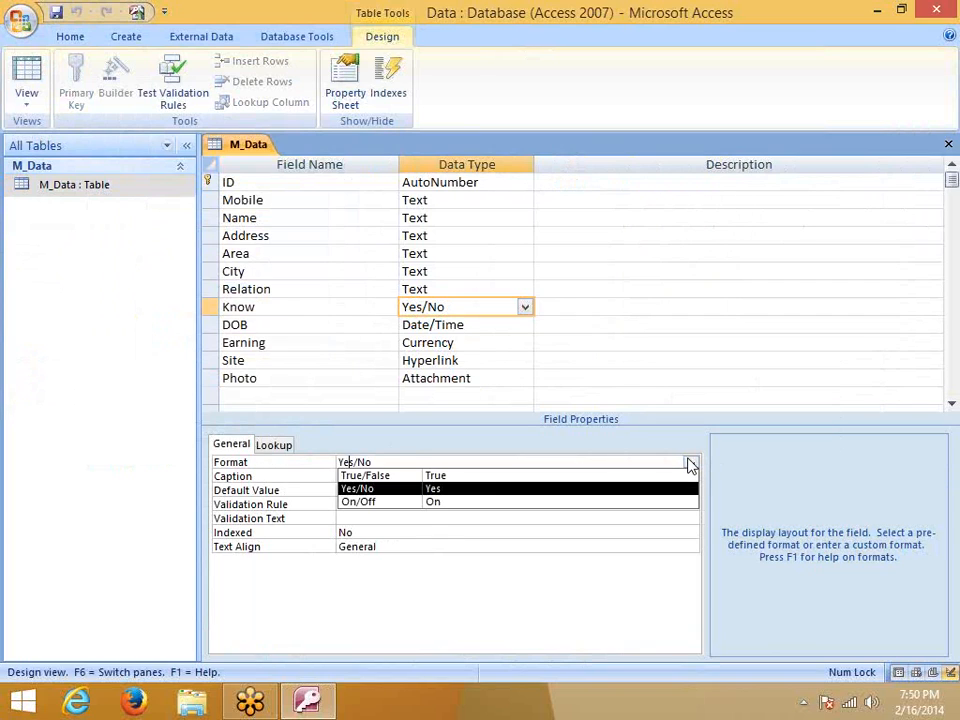
click(549, 479)
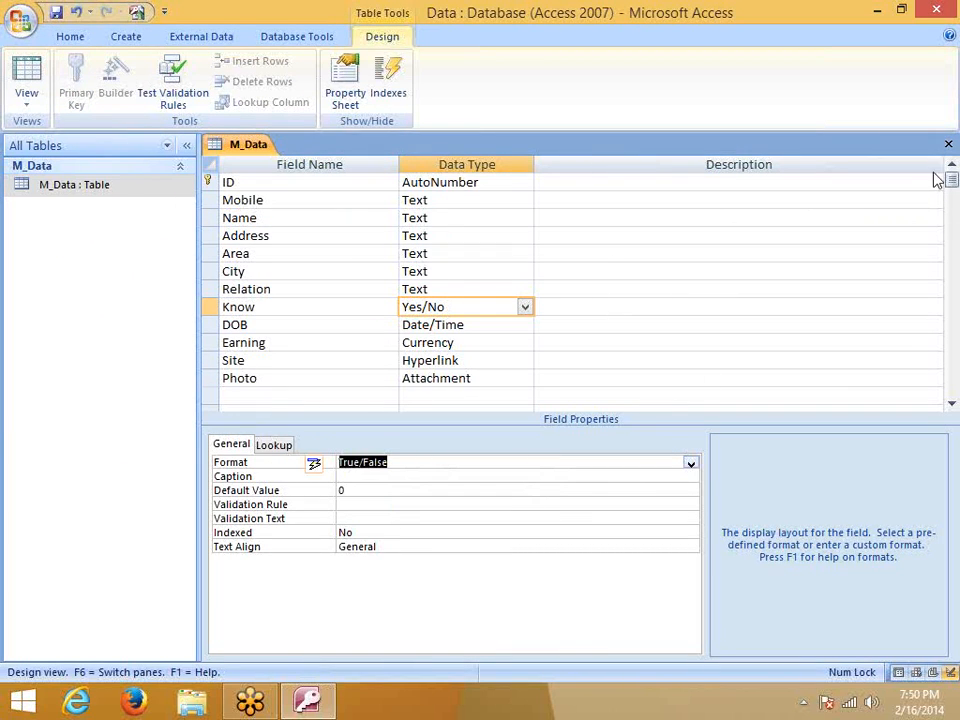
click(946, 144)
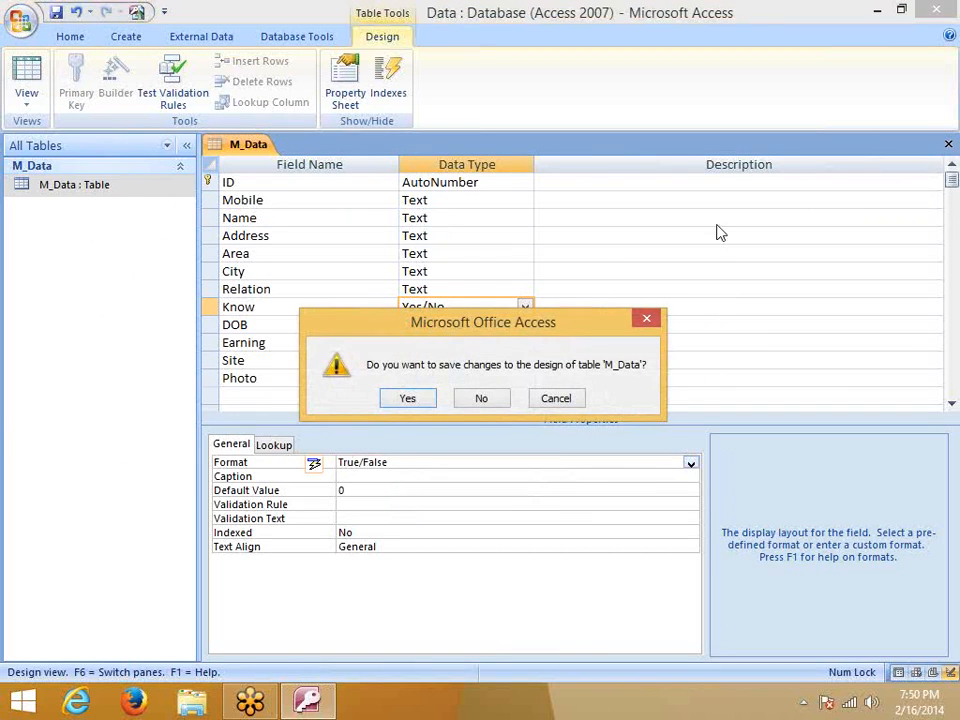
click(419, 398)
double_click(113, 186)
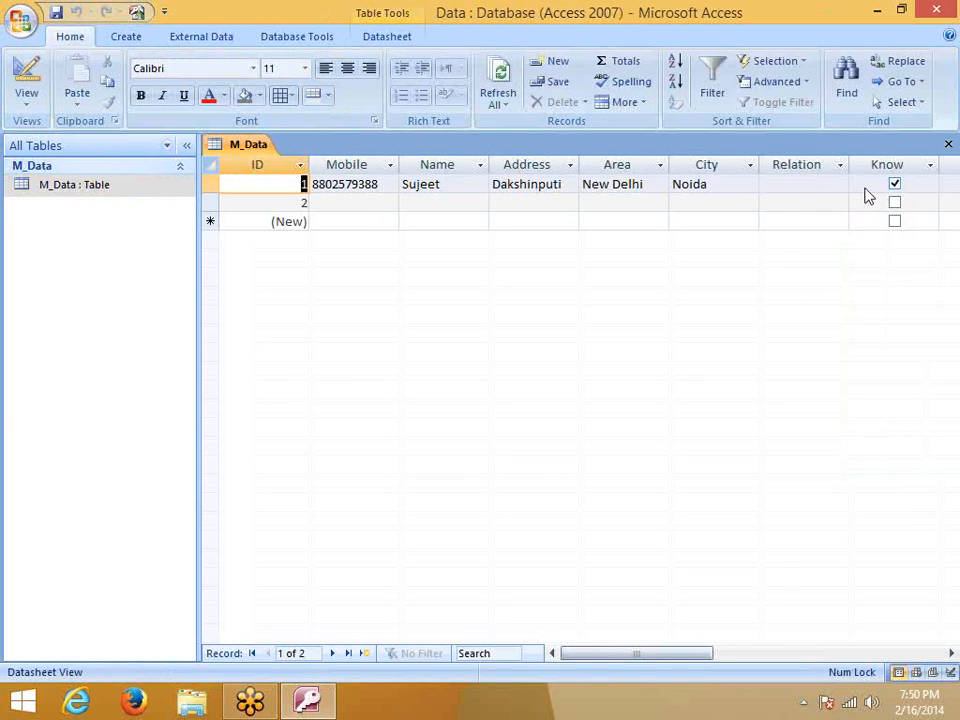
click(896, 205)
click(896, 205)
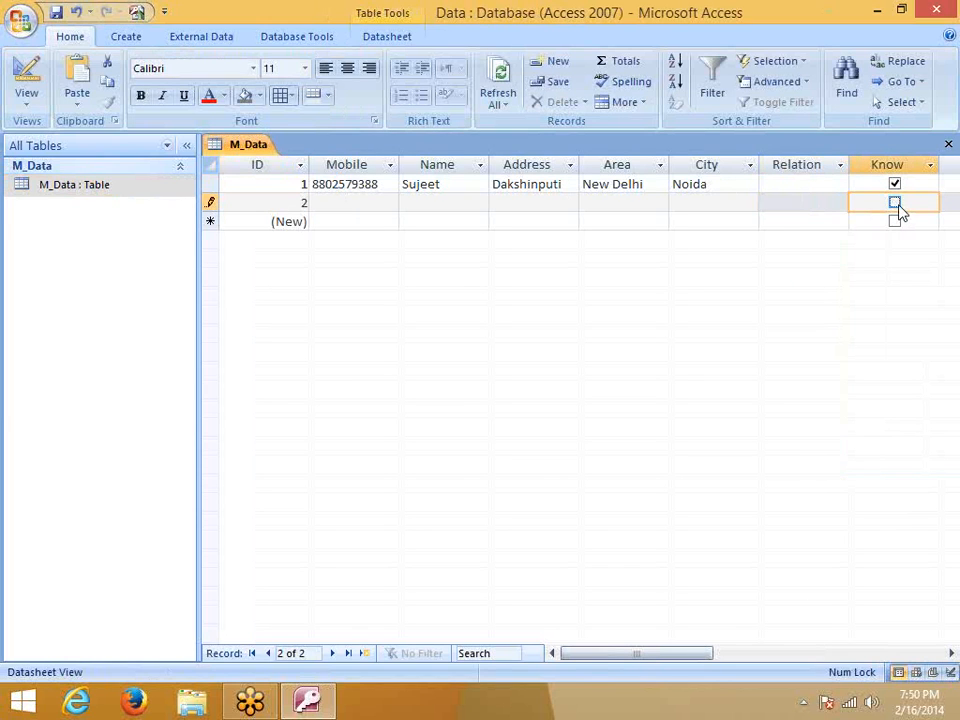
click(895, 185)
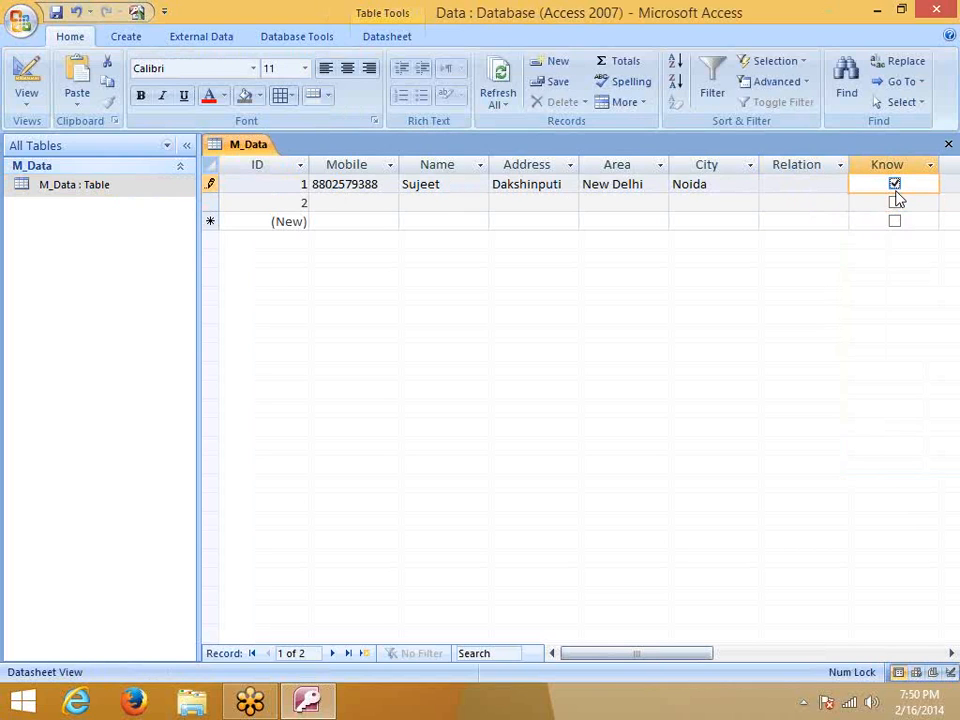
mouse_move(677, 656)
mouse_down()
mouse_move(718, 663)
mouse_move(673, 658)
mouse_up()
In M_Data's design, set the Know field's Format to On/Off
right_click(111, 186)
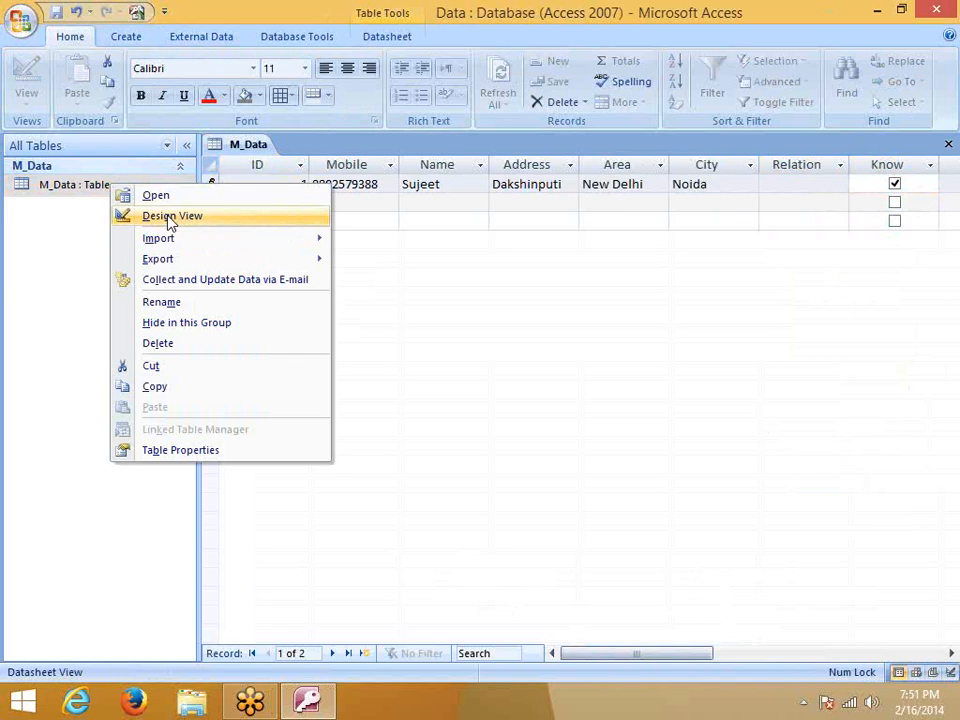
click(170, 217)
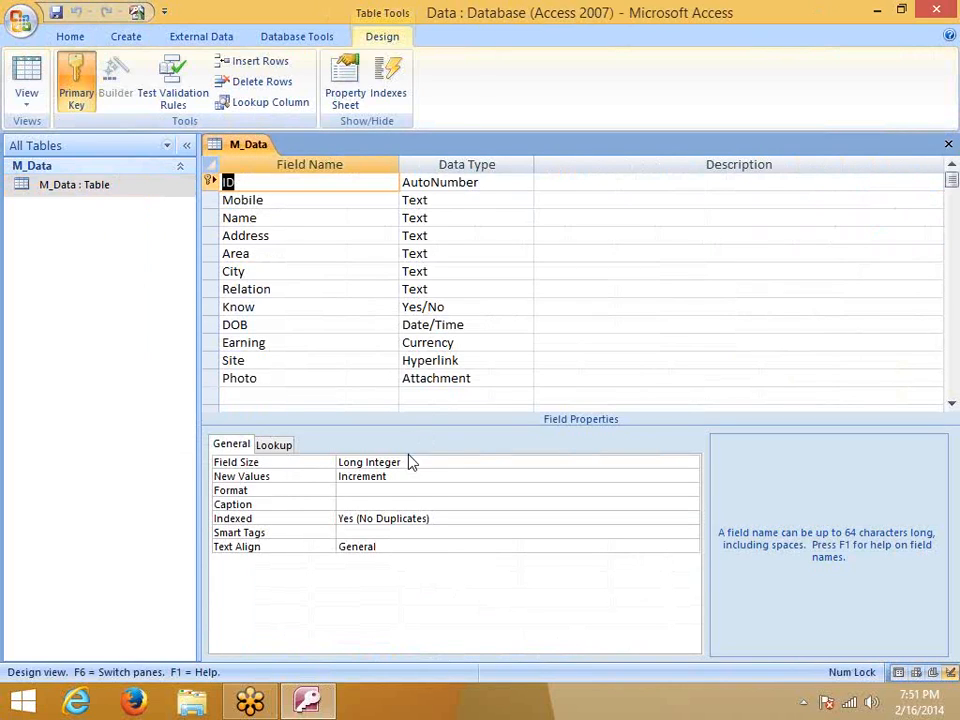
click(430, 312)
click(441, 461)
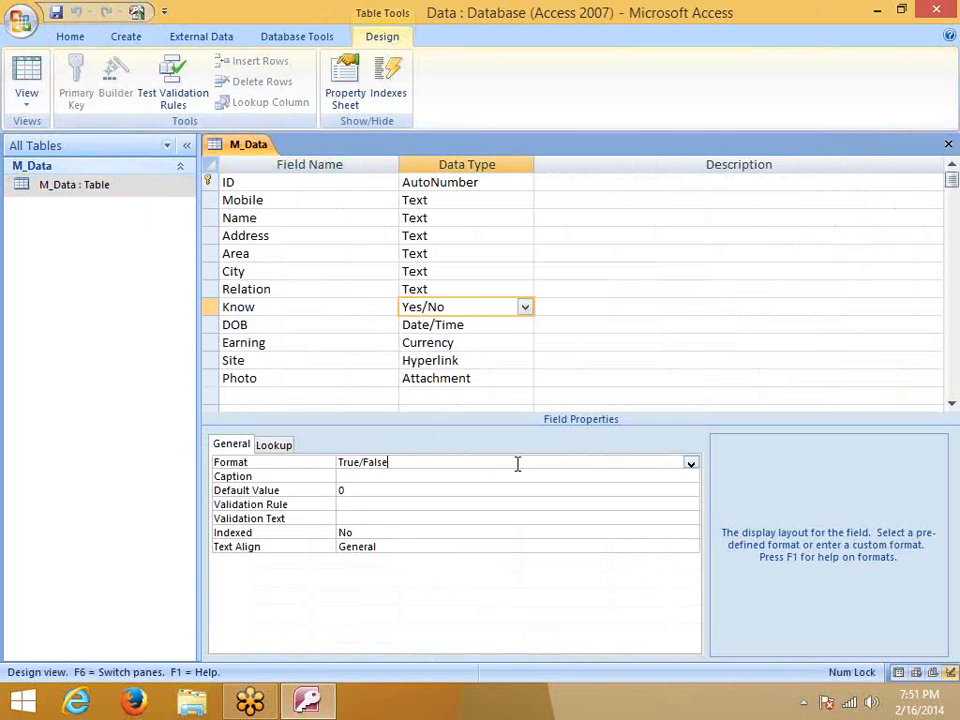
click(690, 463)
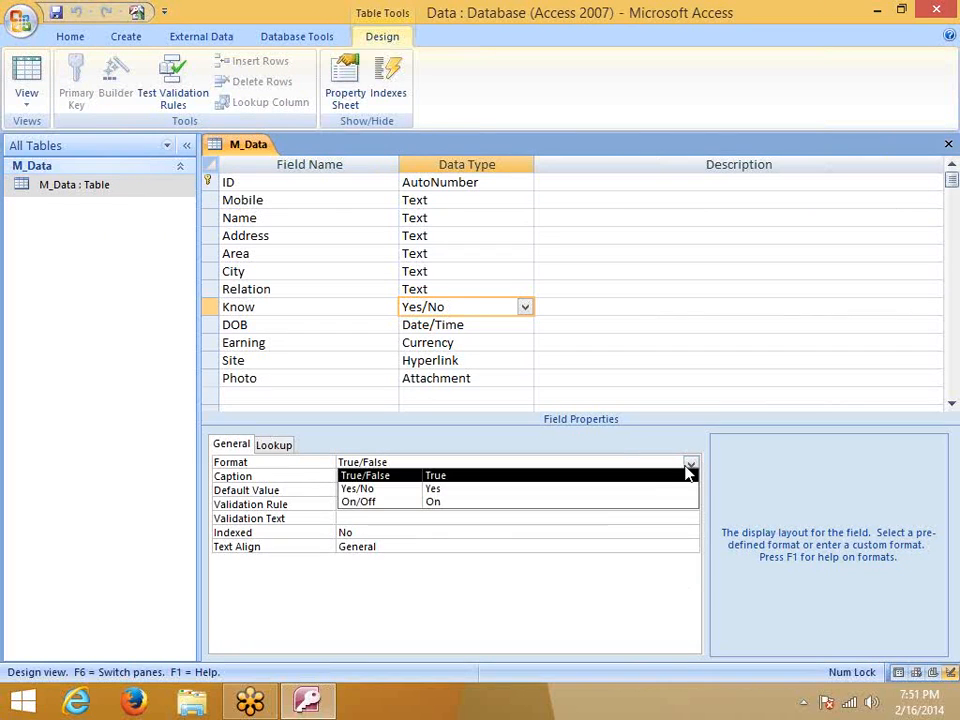
click(600, 499)
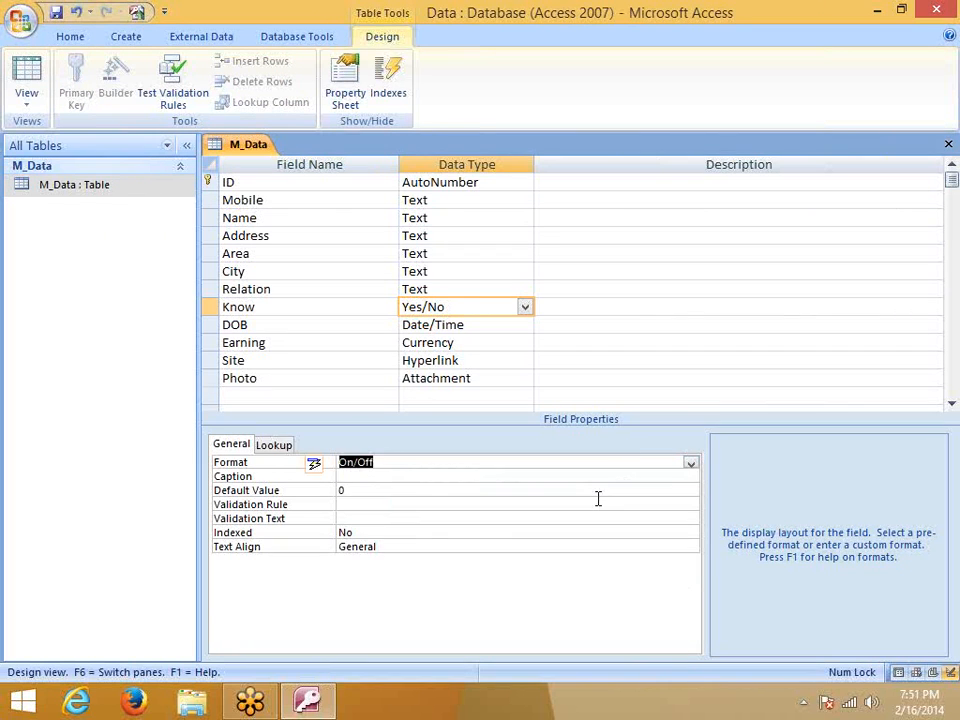
Save the design, reopen the M_Data datasheet, and go to the Windows Start screen
click(948, 144)
click(407, 398)
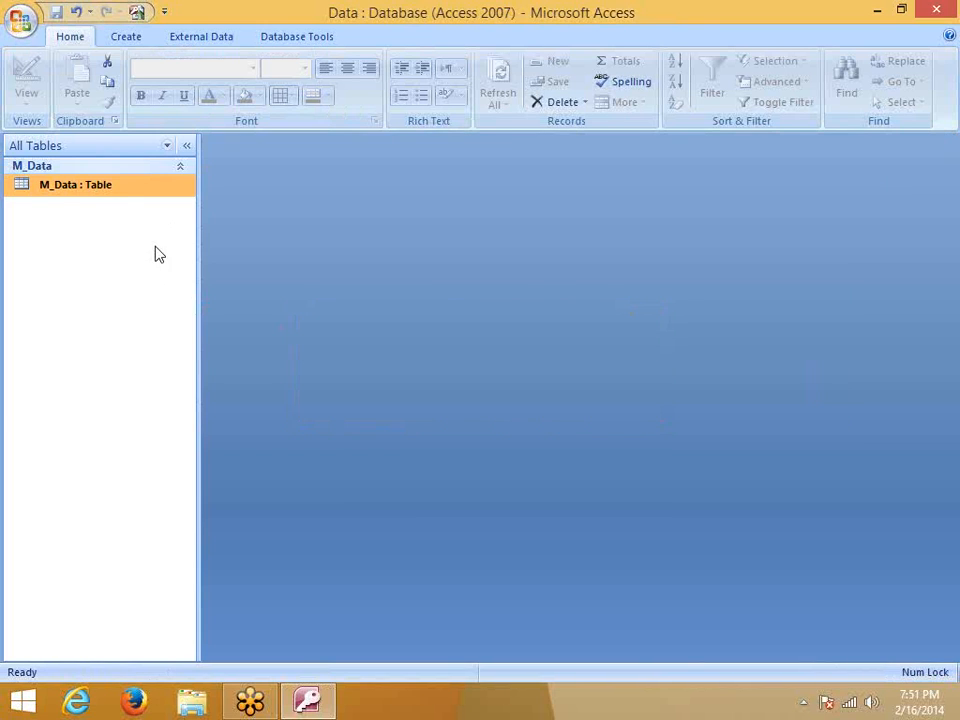
double_click(120, 192)
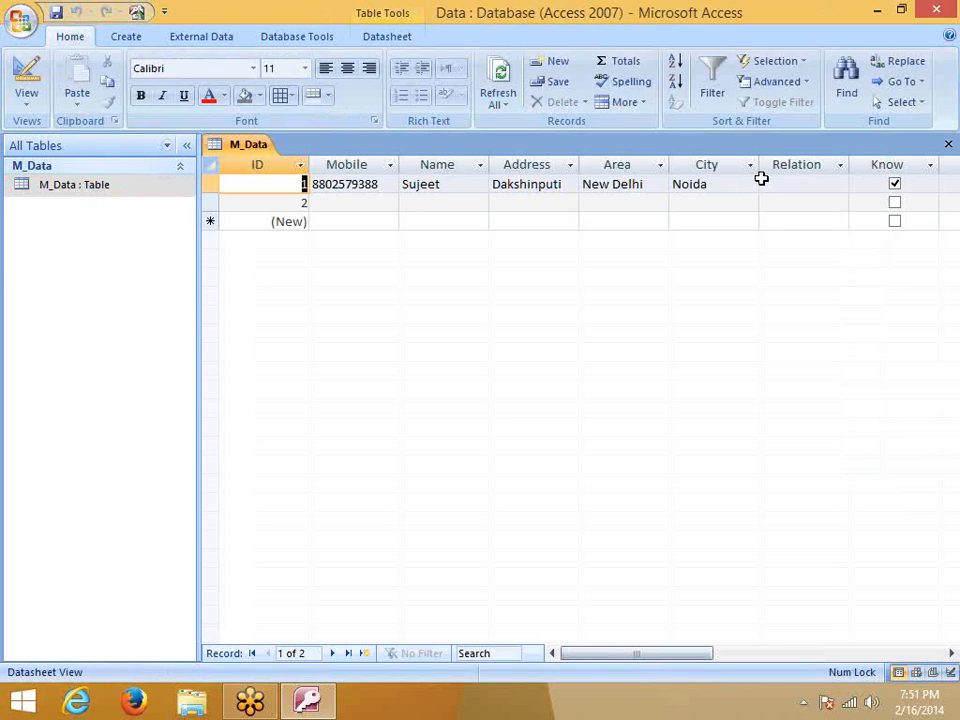
key(super)
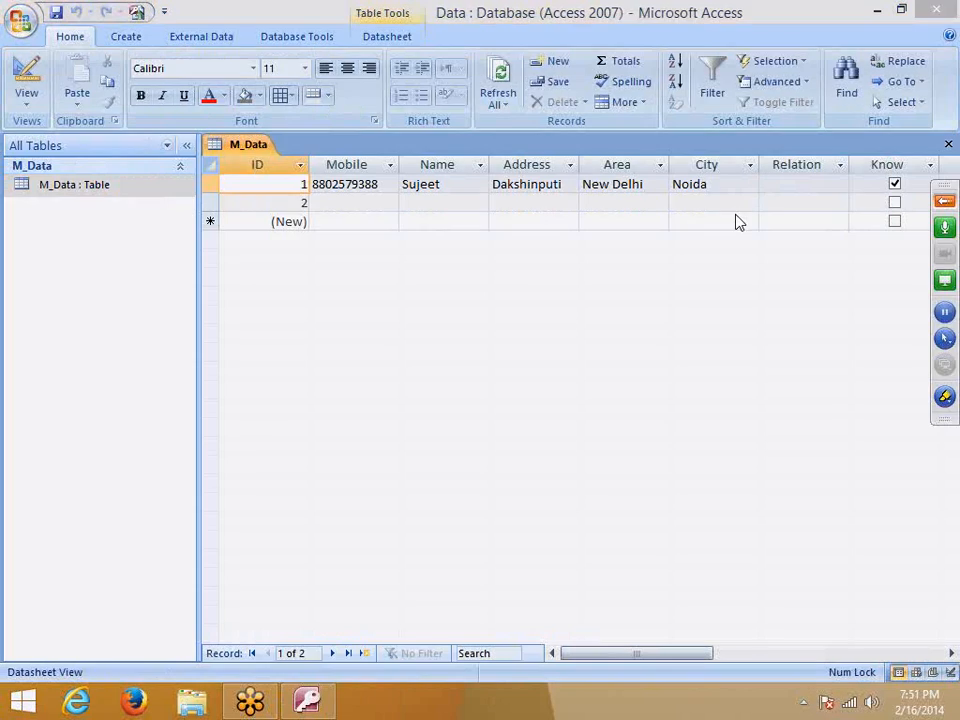
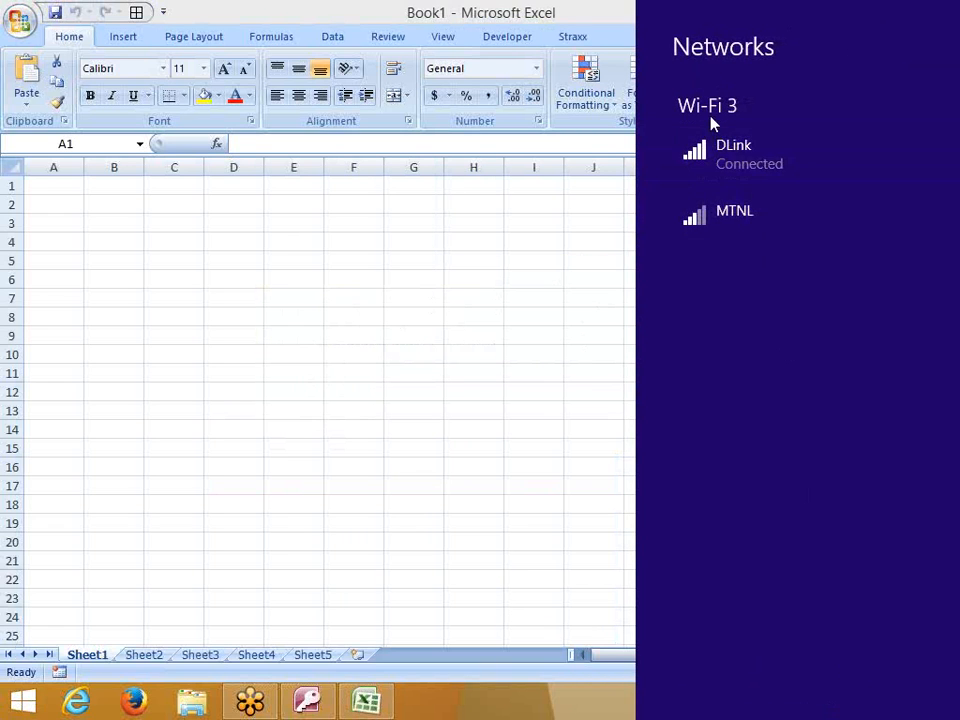
Disconnect from DLink so the PC is on TP-LINK Wi-Fi, then close the networks list
click(700, 155)
click(840, 214)
click(516, 311)
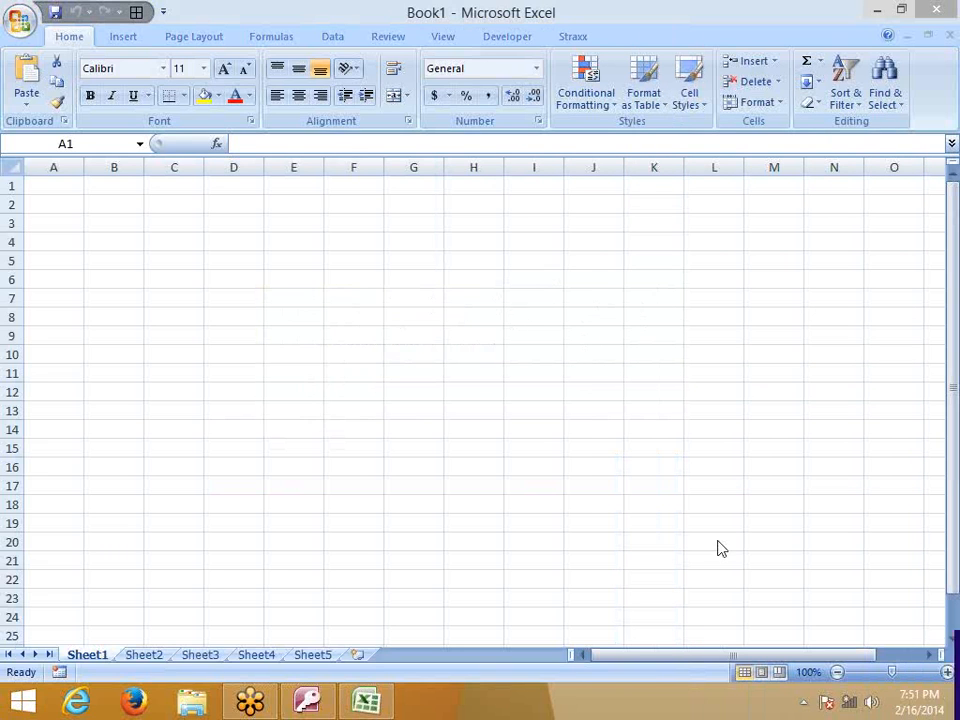
click(849, 703)
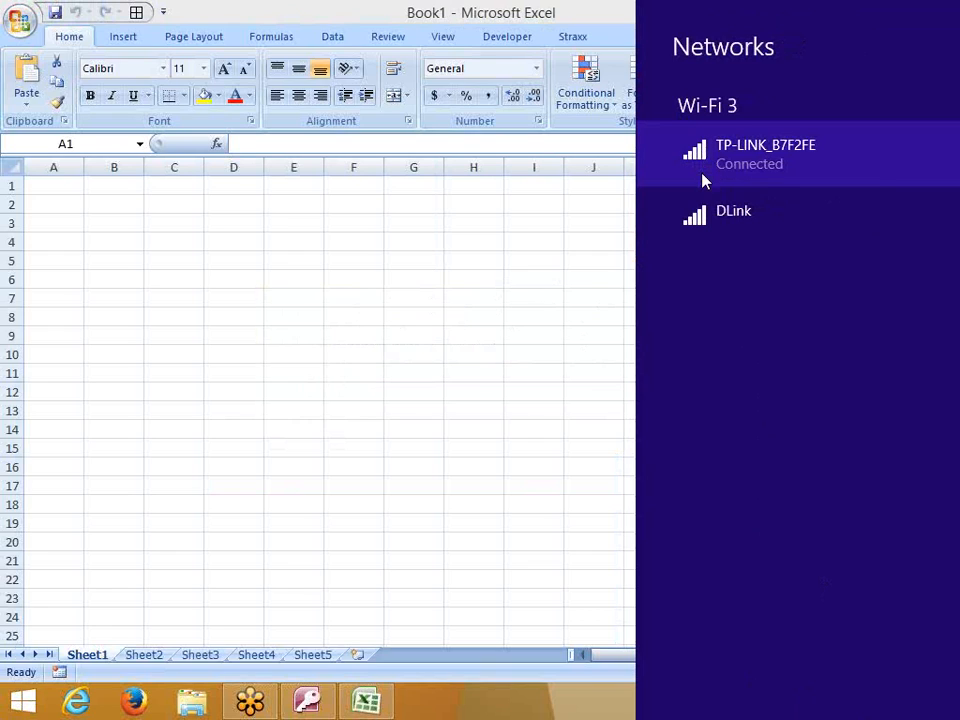
click(594, 297)
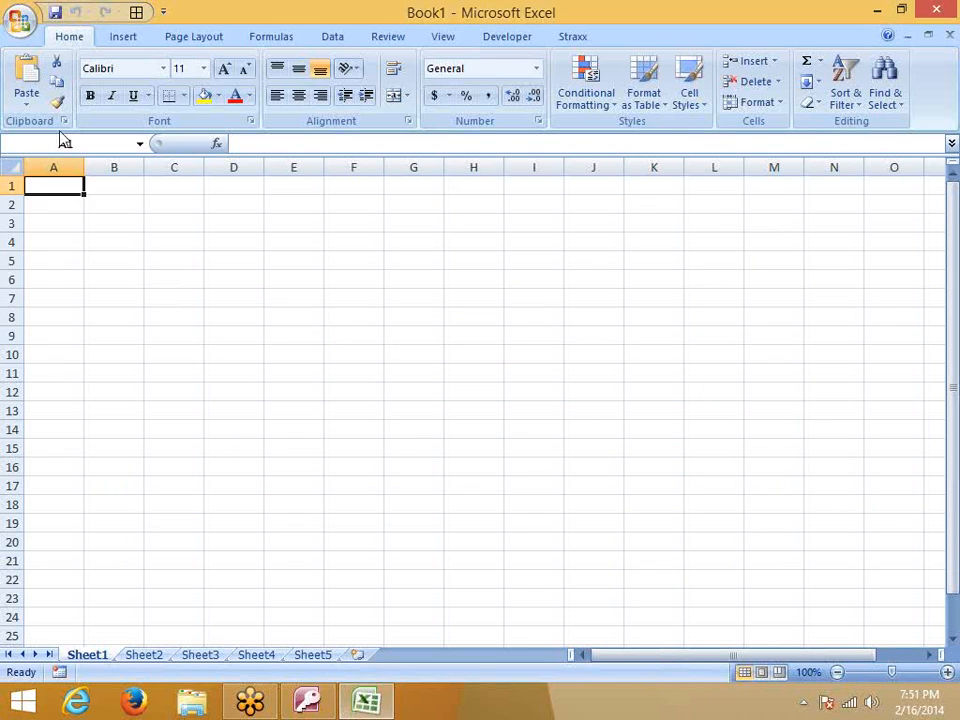
Start an Excel import From Access, choosing the Data database in Documents
click(125, 38)
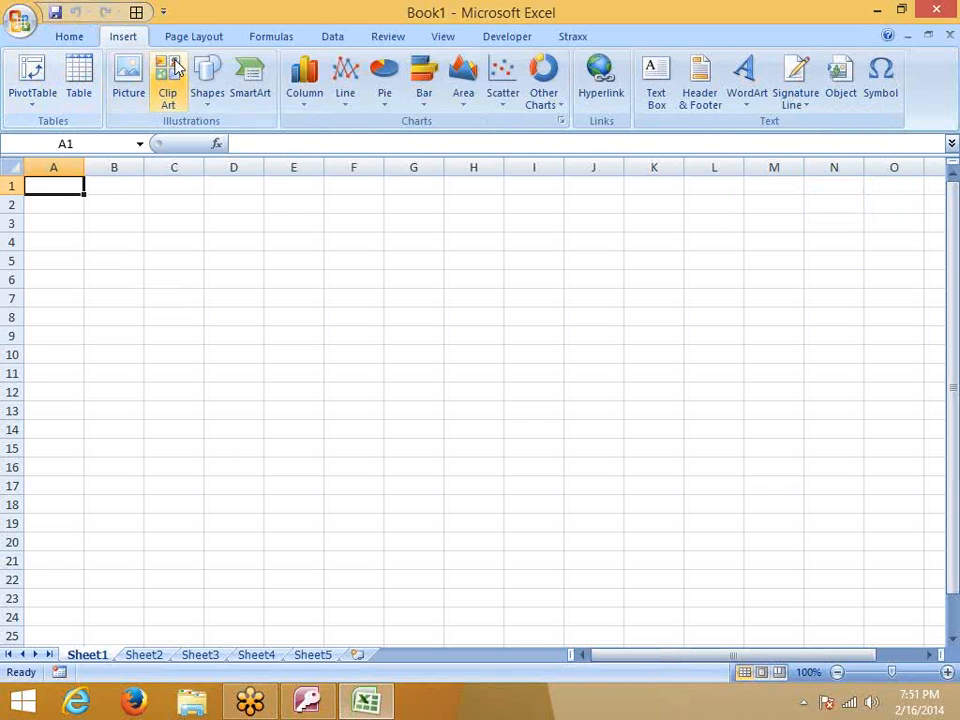
click(328, 37)
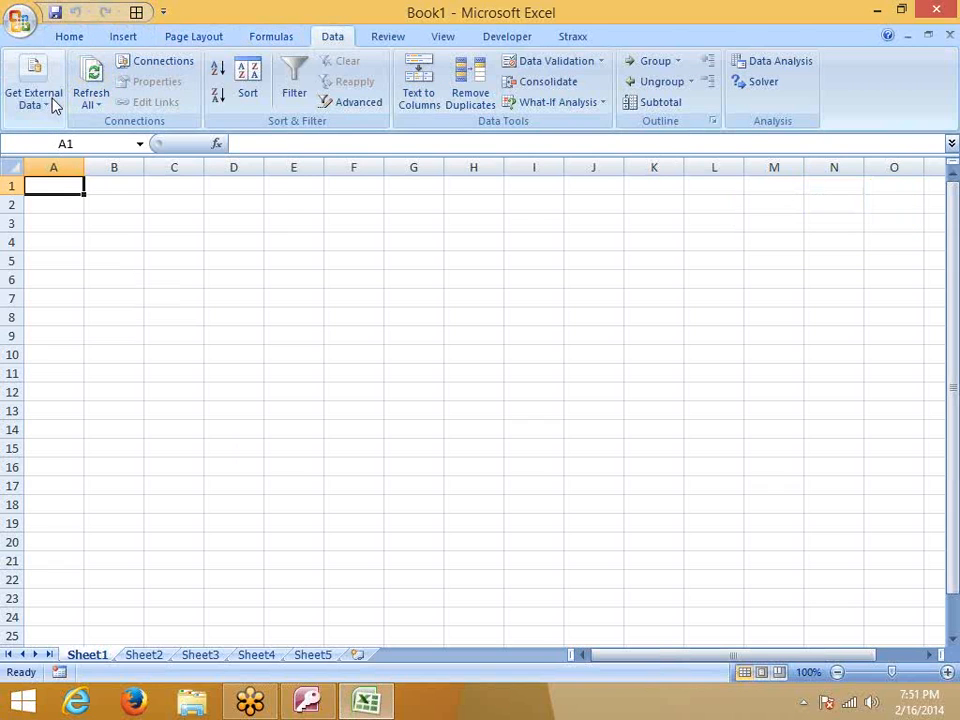
click(45, 90)
click(100, 180)
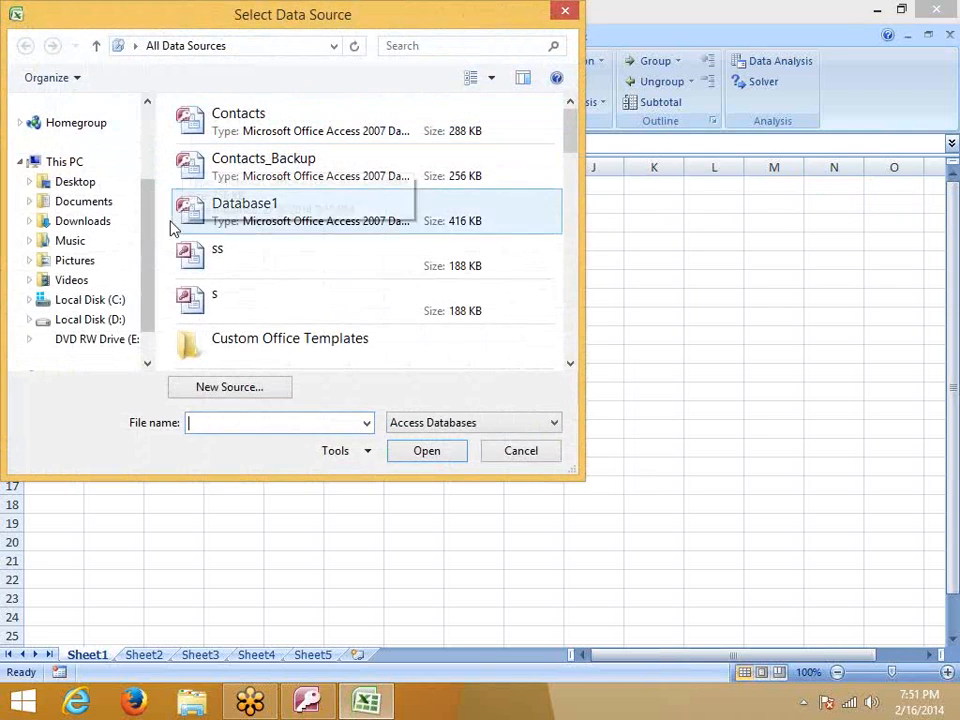
click(64, 201)
drag(568, 163, 577, 268)
click(515, 228)
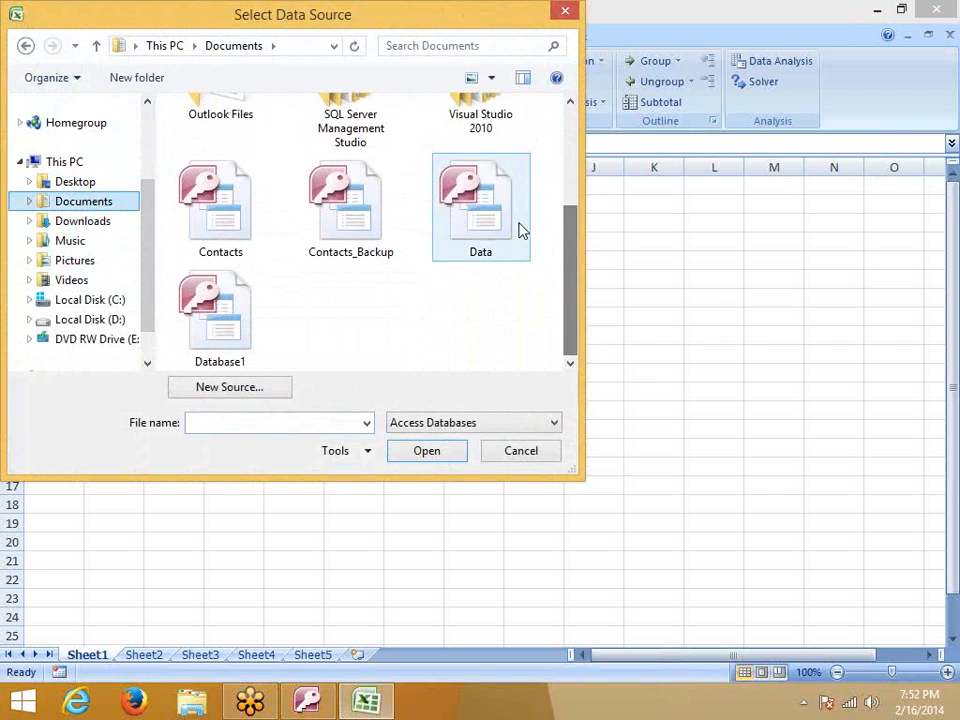
click(427, 452)
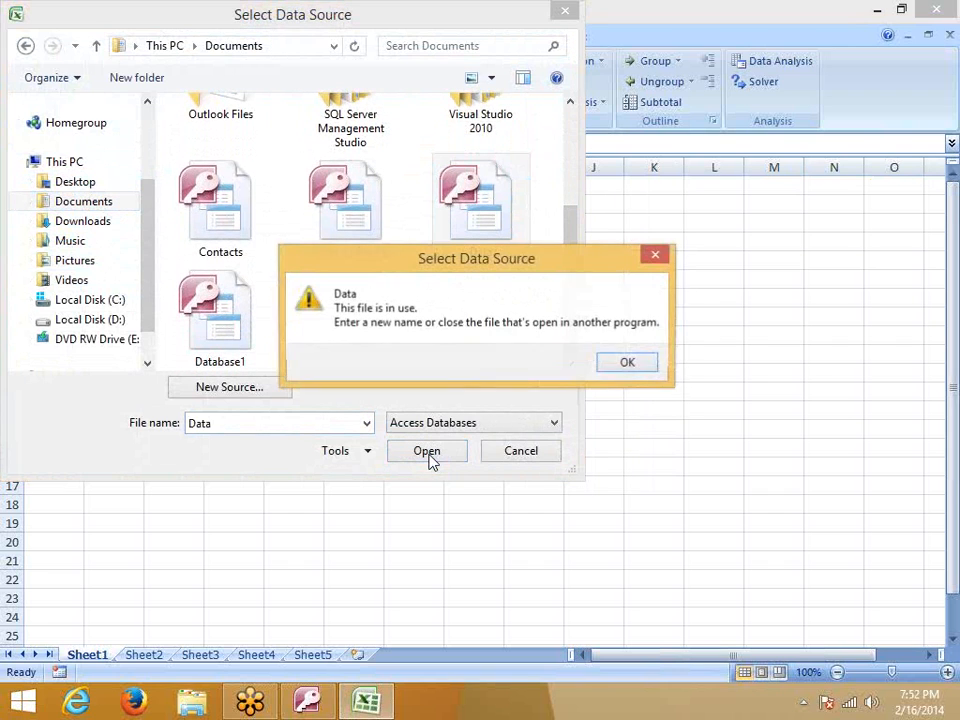
Close Access to free the Data file, then import M_Data as a table into the sheet
click(628, 364)
click(322, 702)
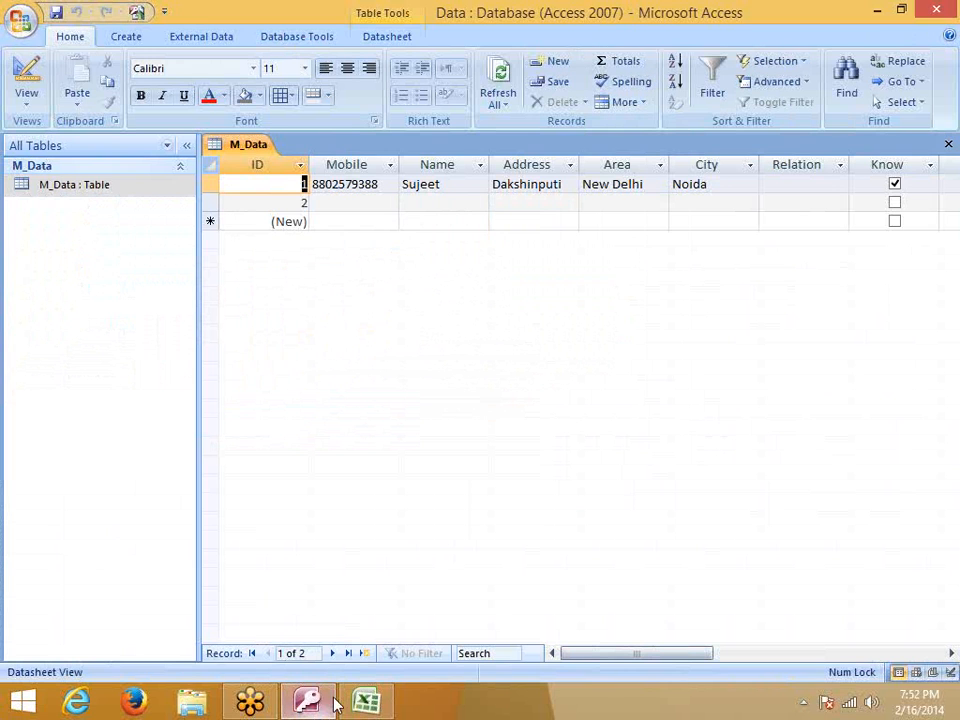
click(936, 9)
click(470, 255)
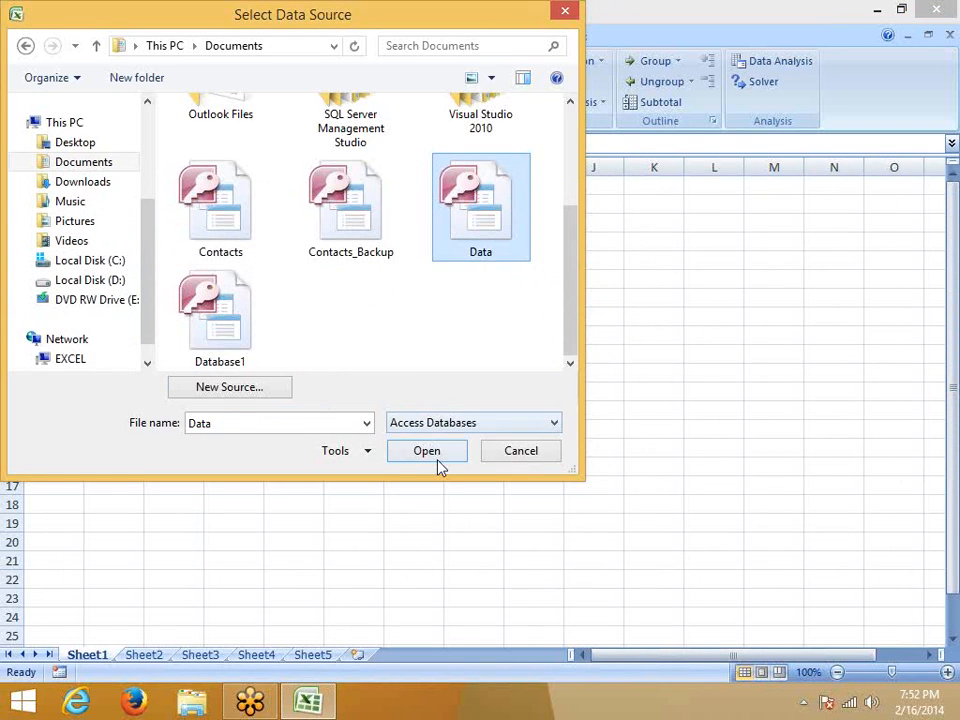
click(437, 457)
click(468, 467)
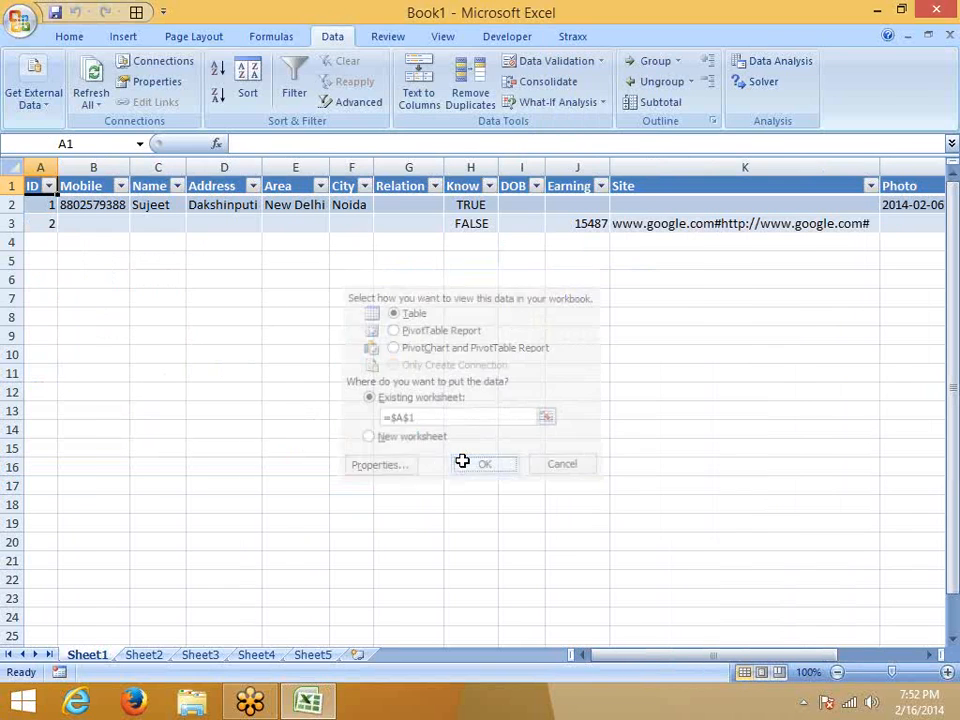
click(577, 372)
Review the imported M_Data table, selecting the FALSE value in cell H3
drag(694, 655, 600, 600)
click(463, 224)
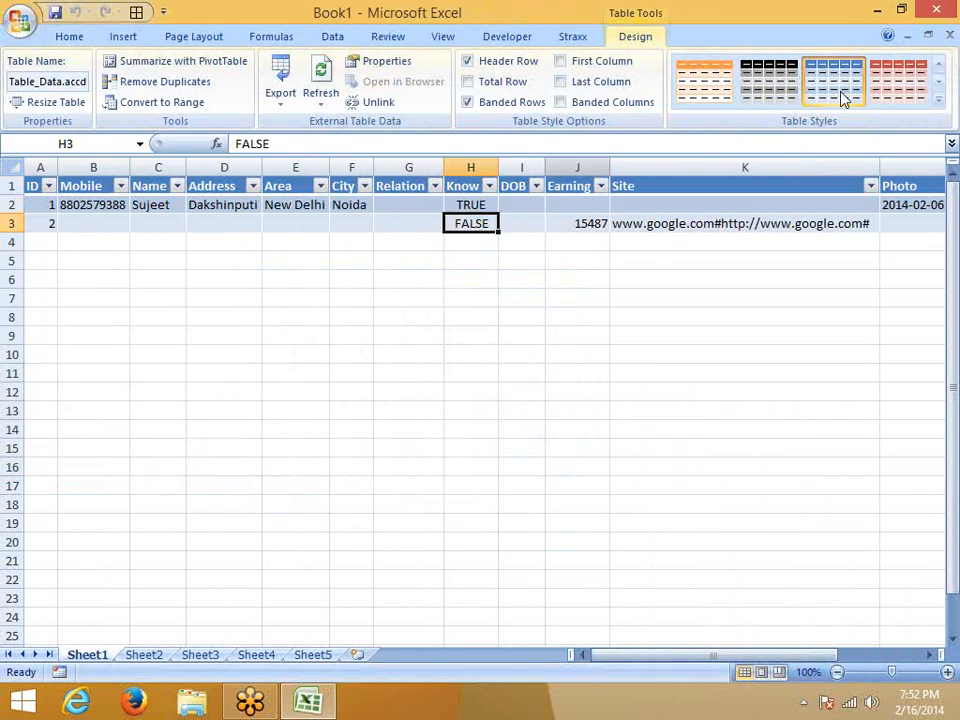
click(192, 702)
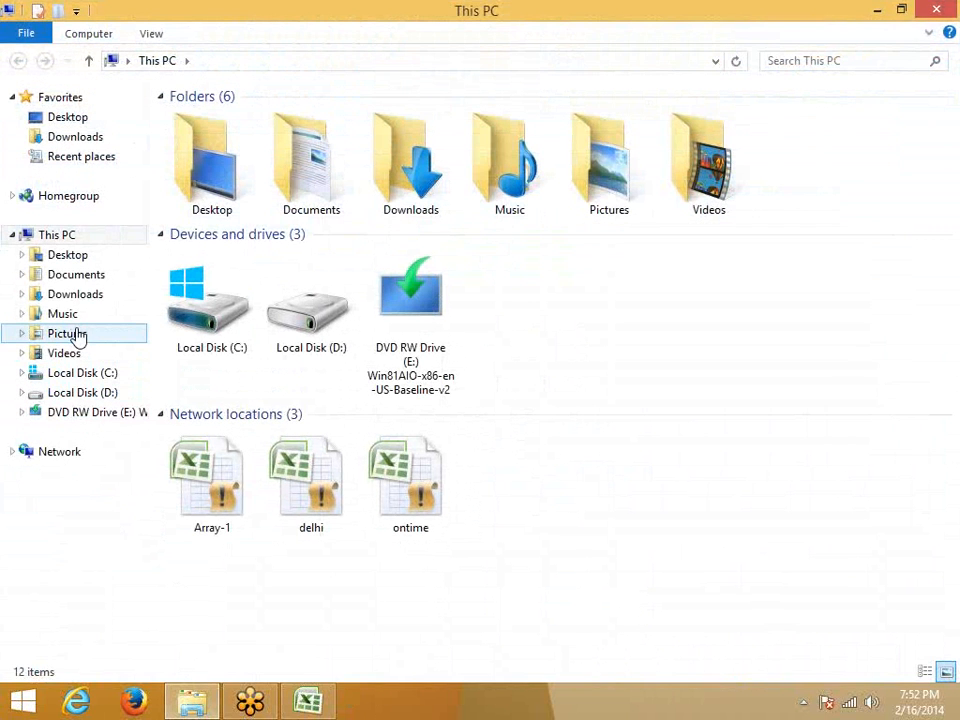
Browse to Documents in File Explorer and open the Data database in Access
click(82, 296)
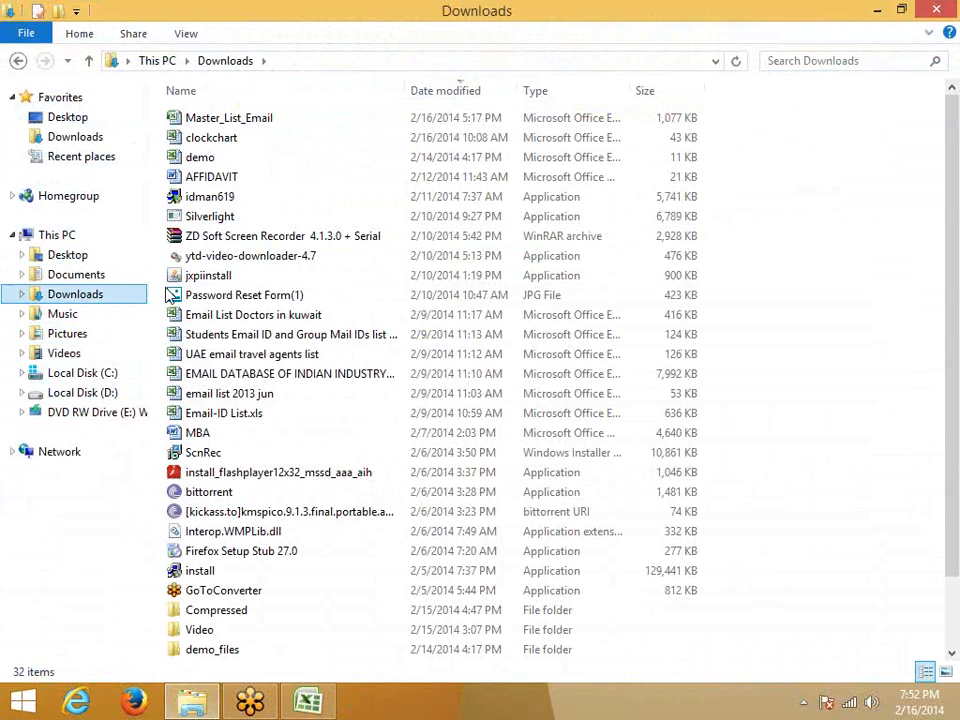
click(240, 472)
scroll(200, 600, down, 2)
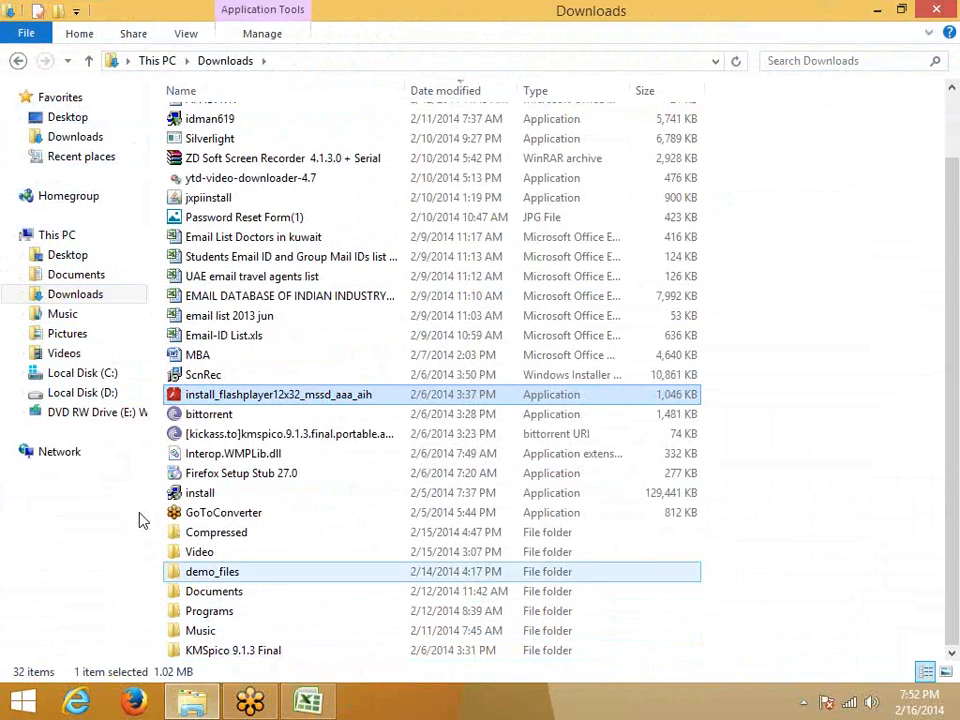
click(72, 278)
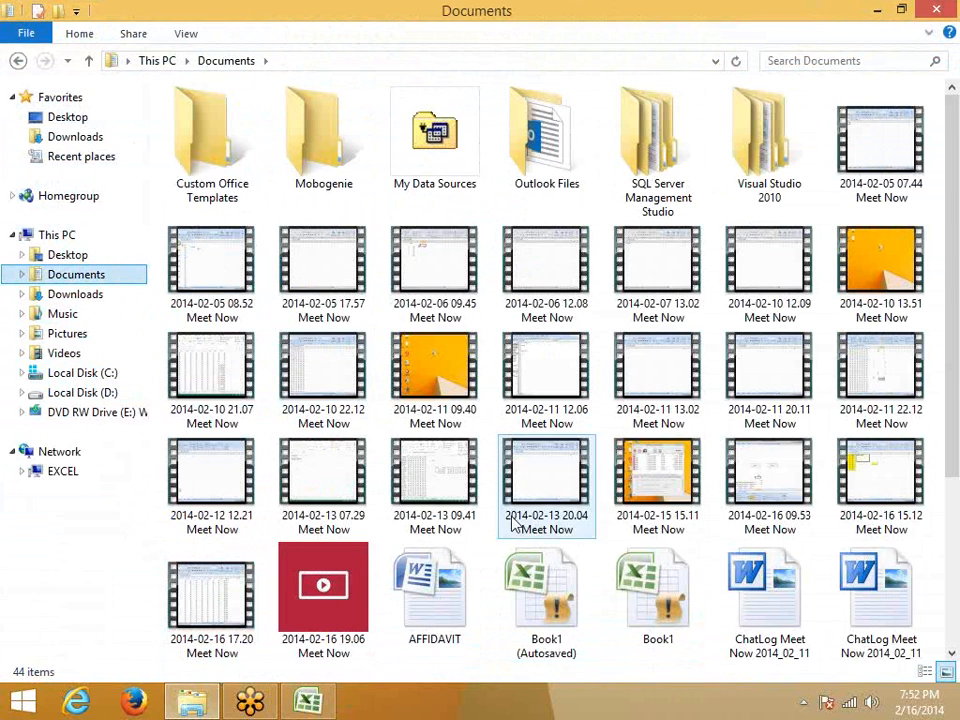
click(664, 455)
scroll(654, 572, down, 2)
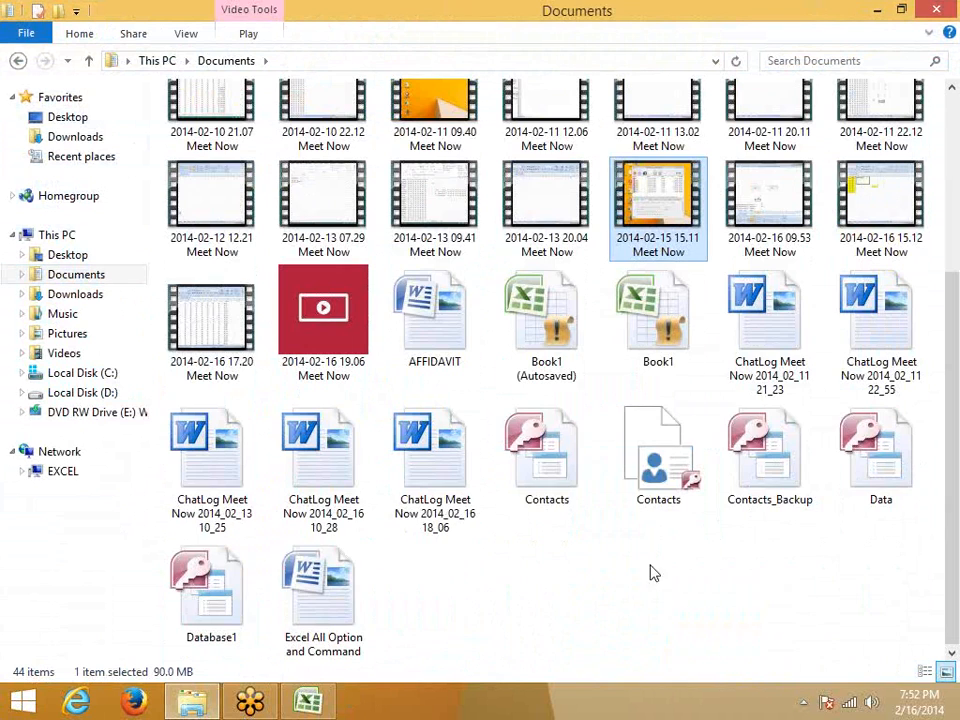
double_click(860, 470)
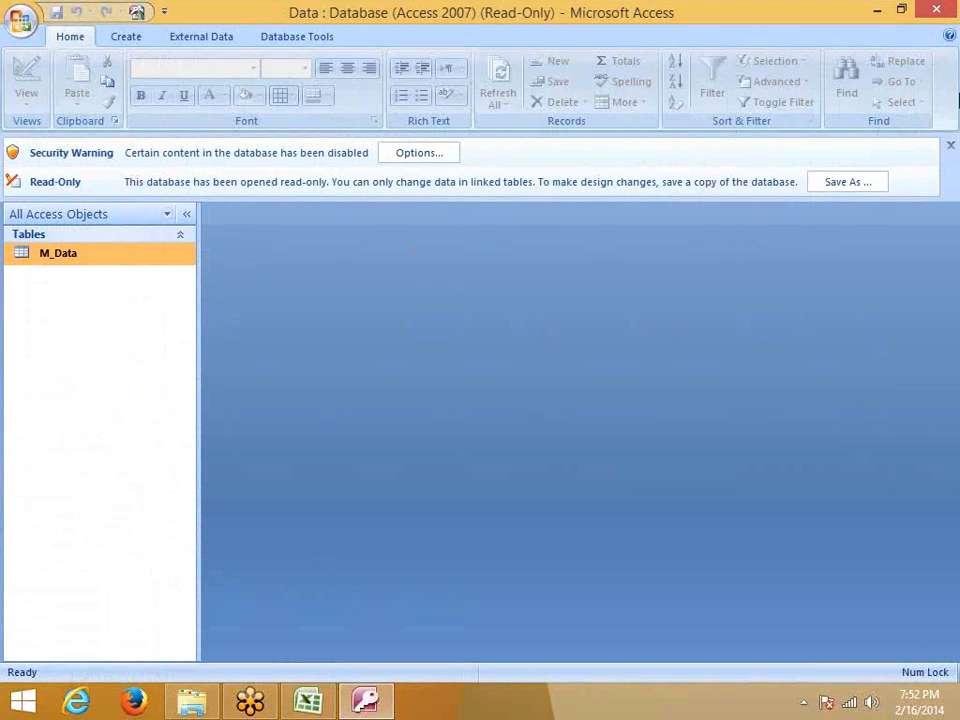
Close the read-only Access database and Excel without saving Book1, then reopen Data
click(948, 14)
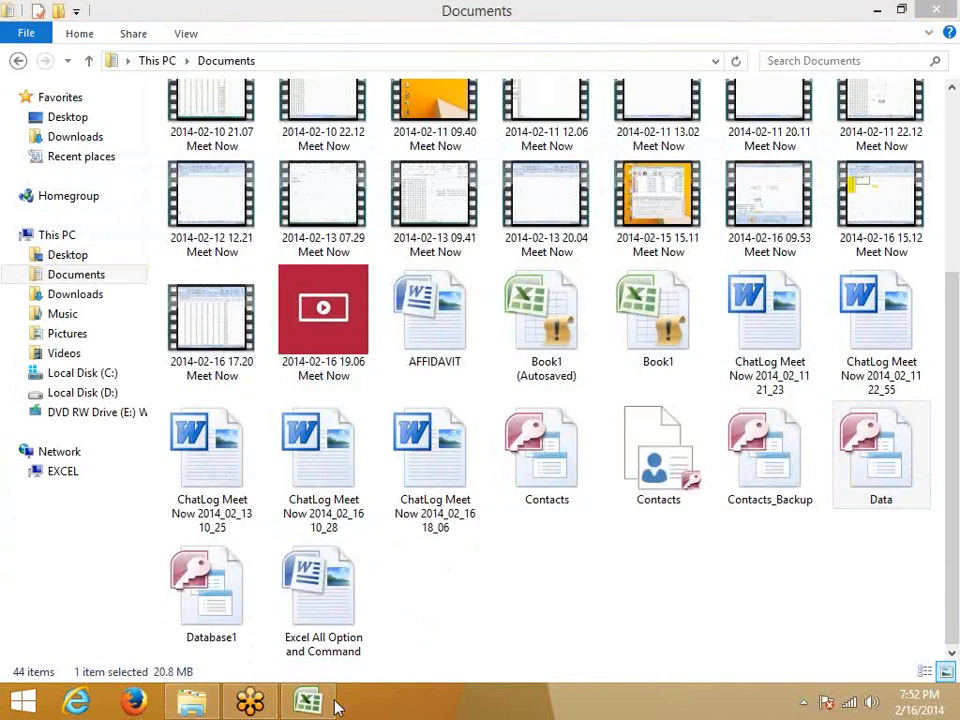
click(326, 703)
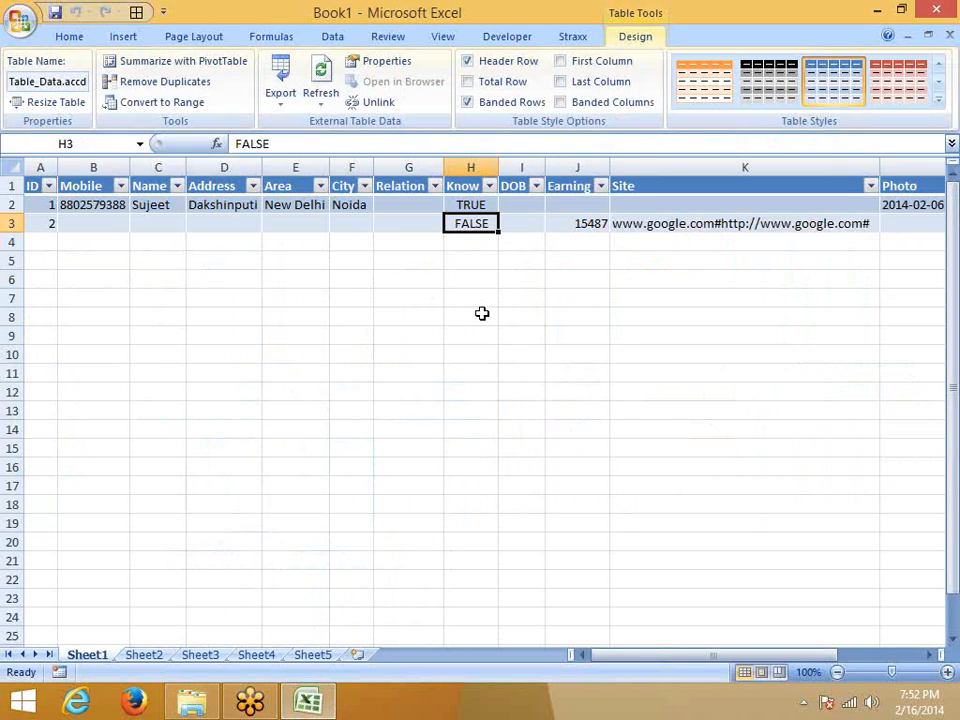
click(474, 205)
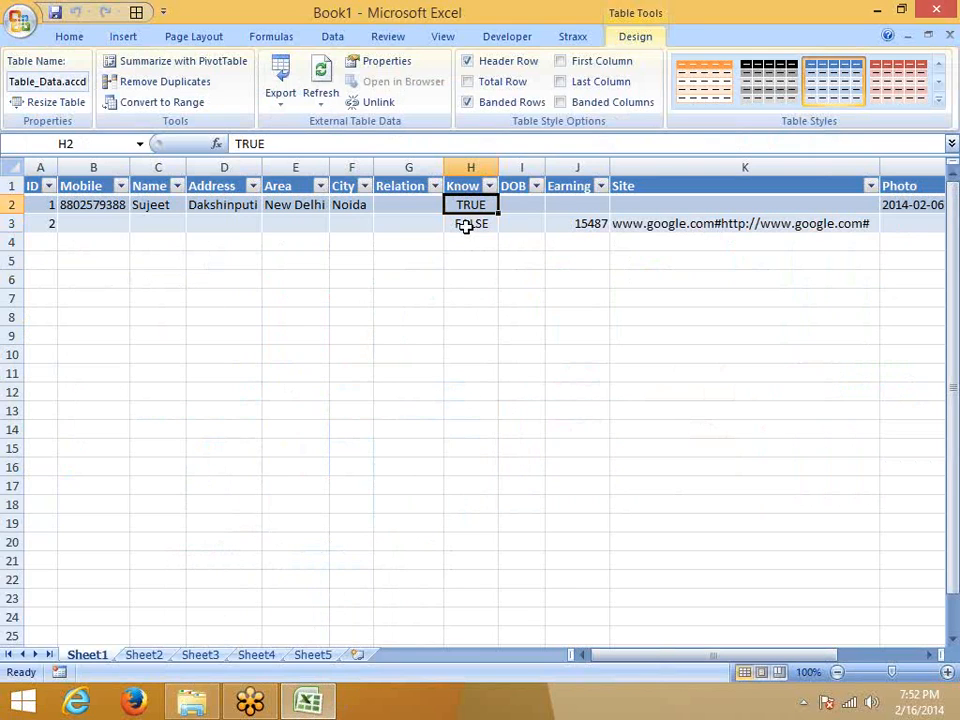
click(950, 36)
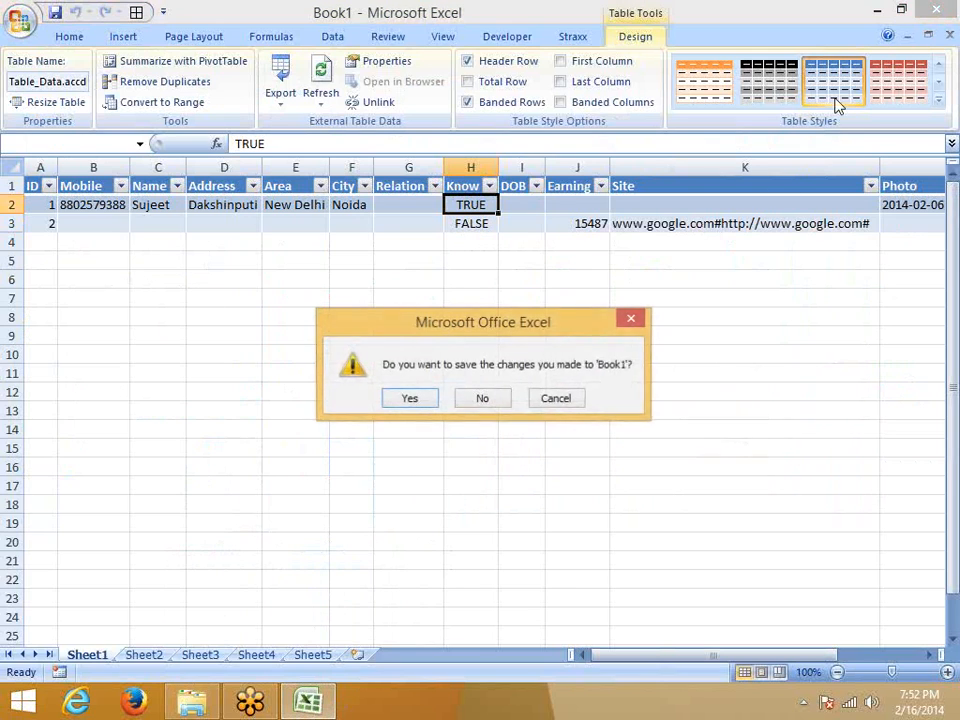
click(478, 404)
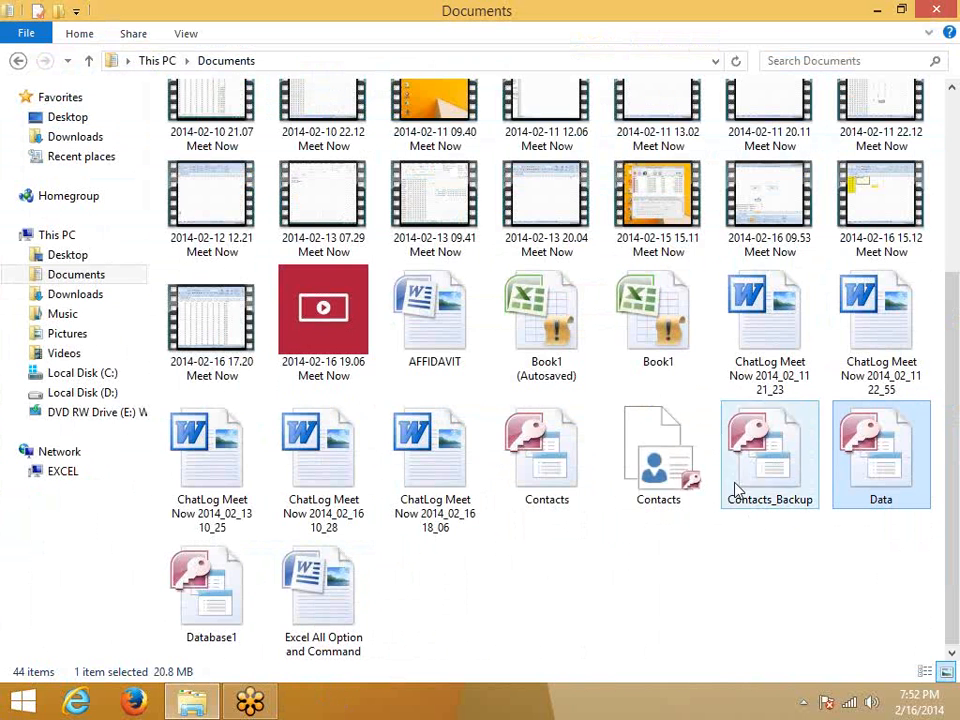
double_click(872, 470)
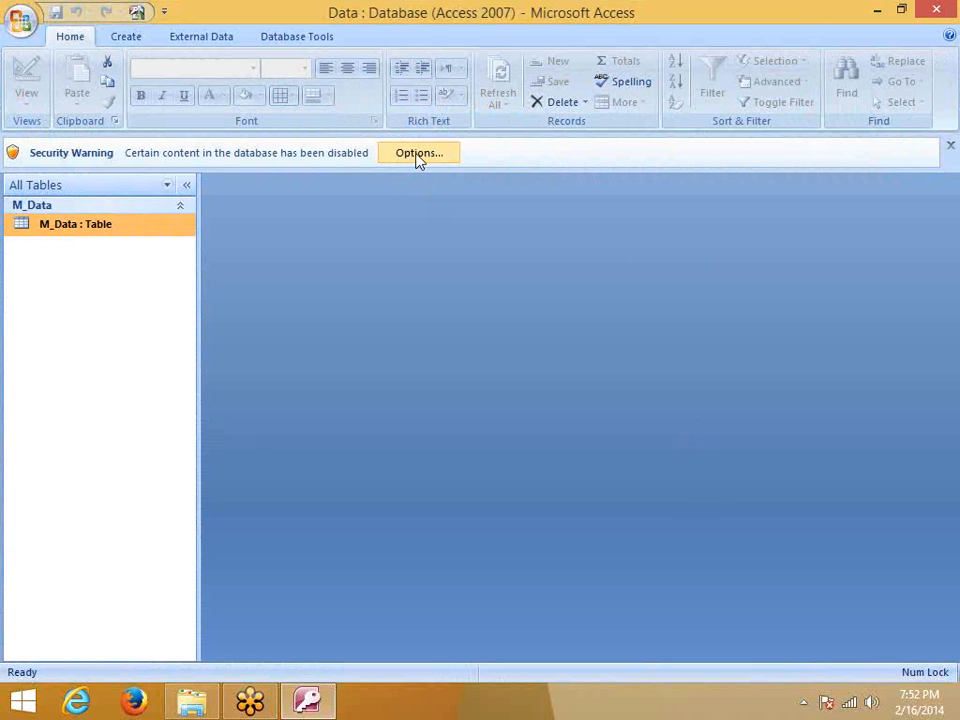
Enable the database content and open the M_Data table in Design View
click(418, 155)
click(354, 403)
click(583, 523)
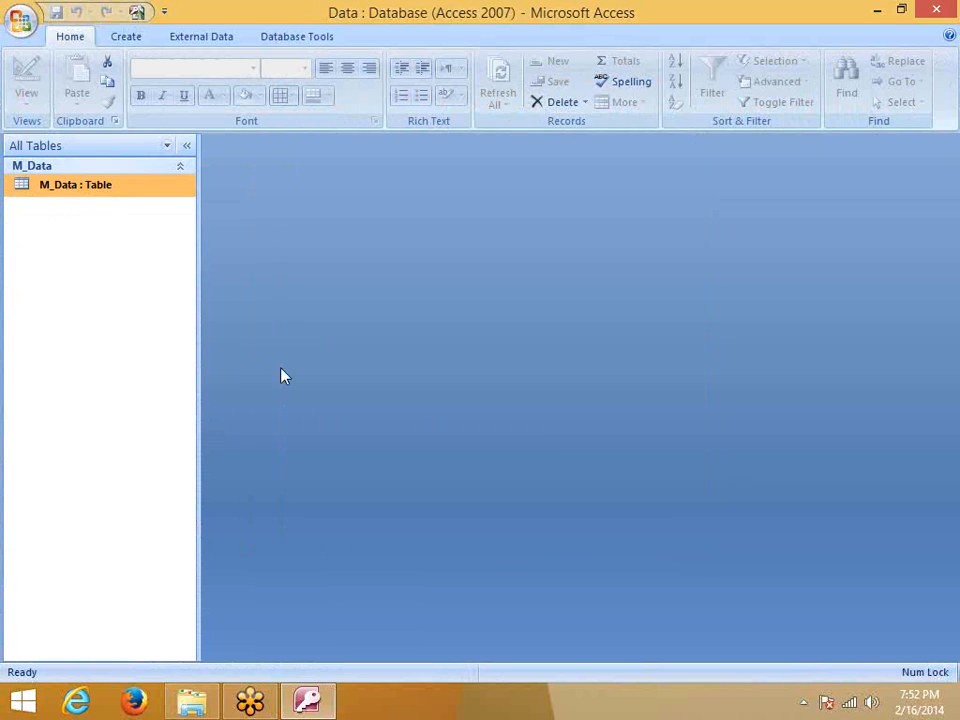
right_click(69, 187)
click(114, 218)
Launch the Input Mask Wizard for DOB and preview Medium Date, Medium Time, Short Time and Long Time
click(431, 306)
click(434, 325)
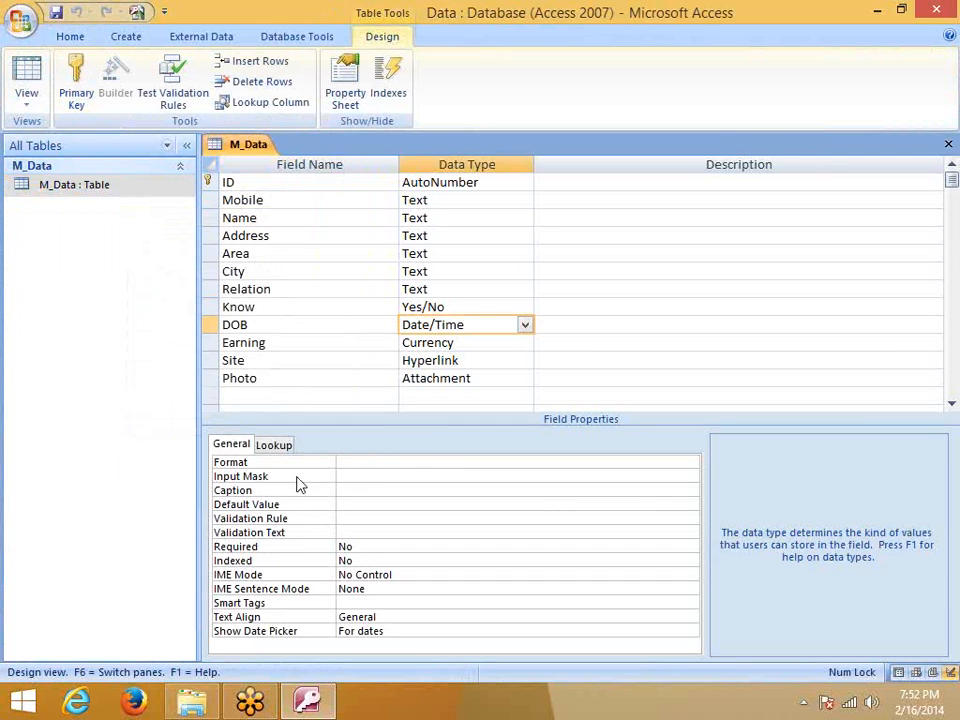
click(356, 478)
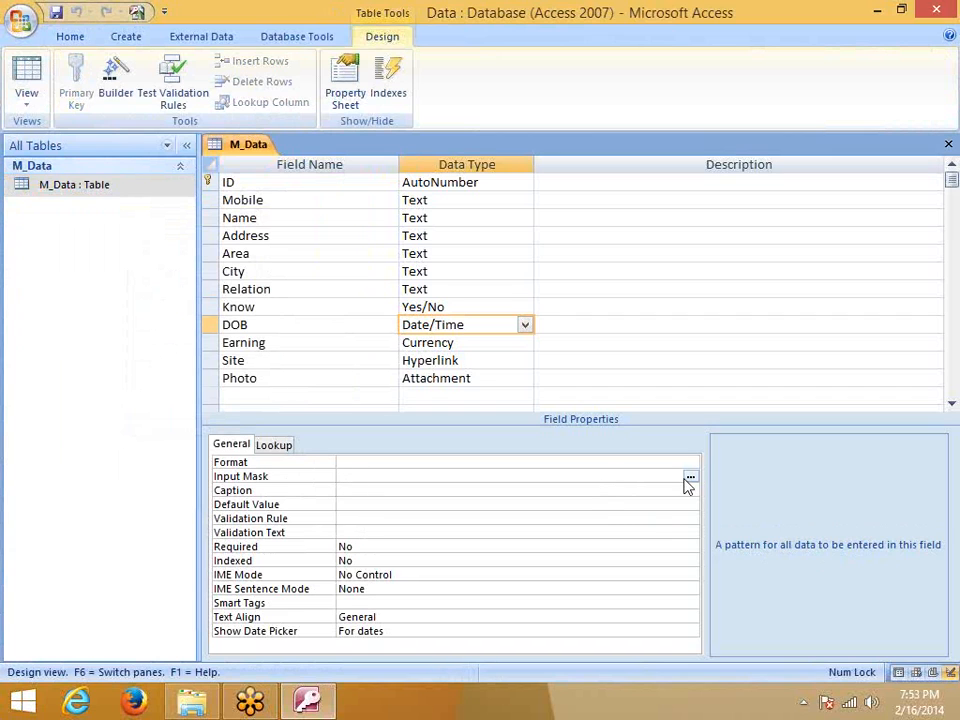
click(690, 478)
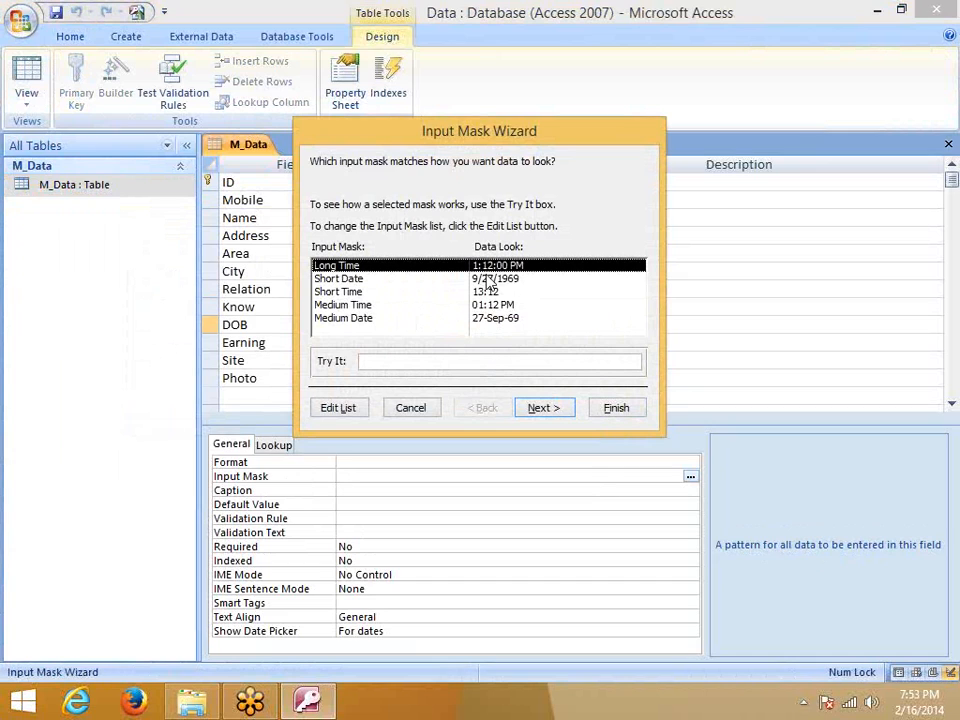
click(492, 320)
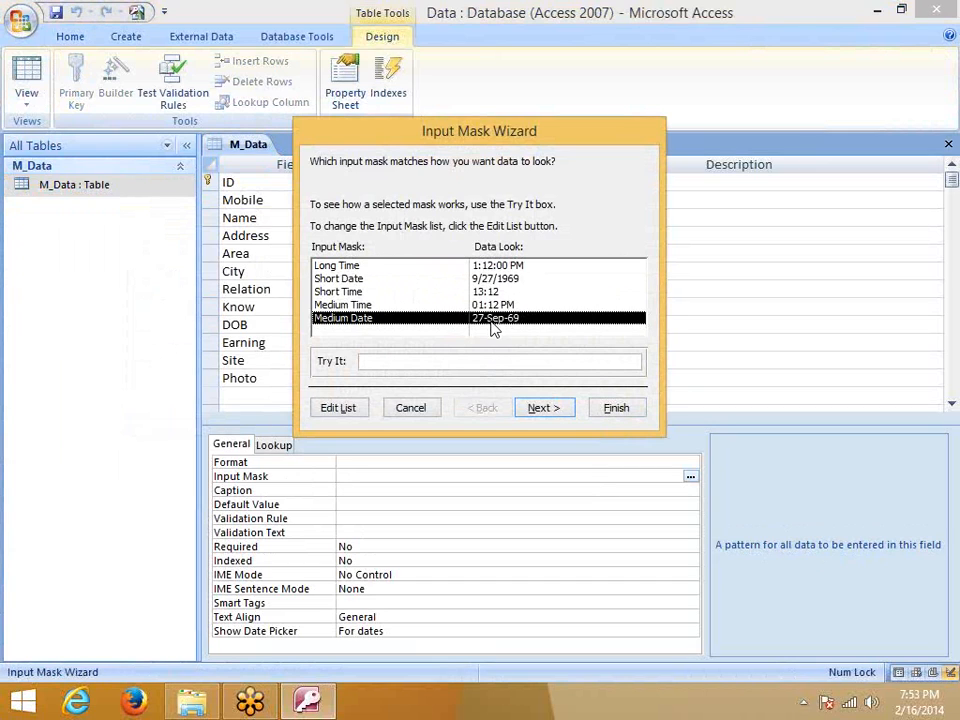
click(482, 306)
click(484, 290)
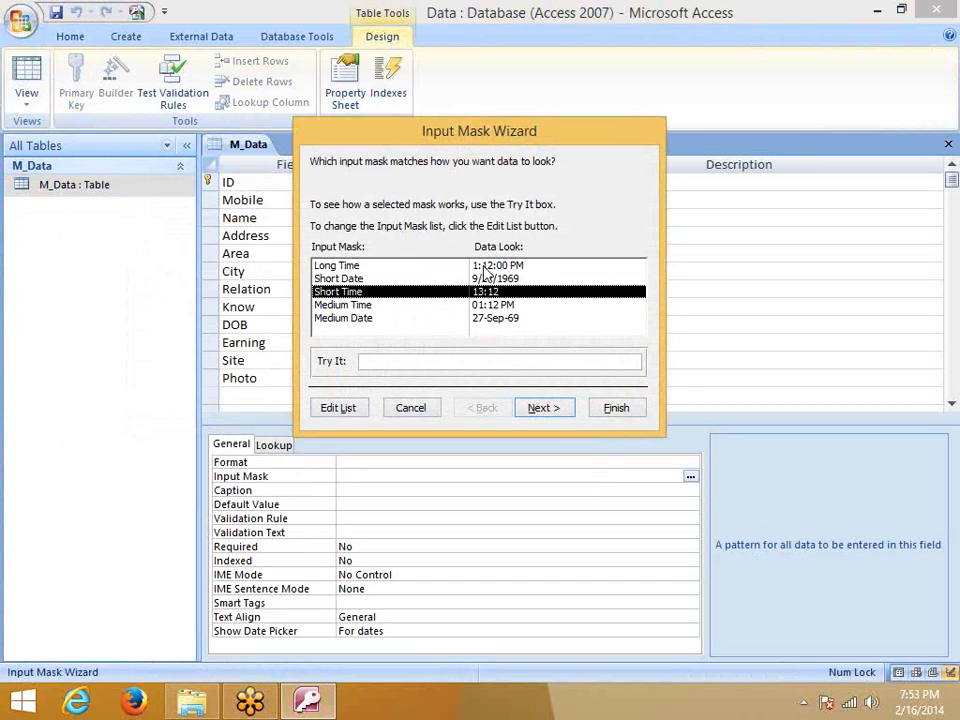
click(484, 265)
Set the mask type to Text/Unbound, test the Long Time mask, then cancel the wizard
click(337, 408)
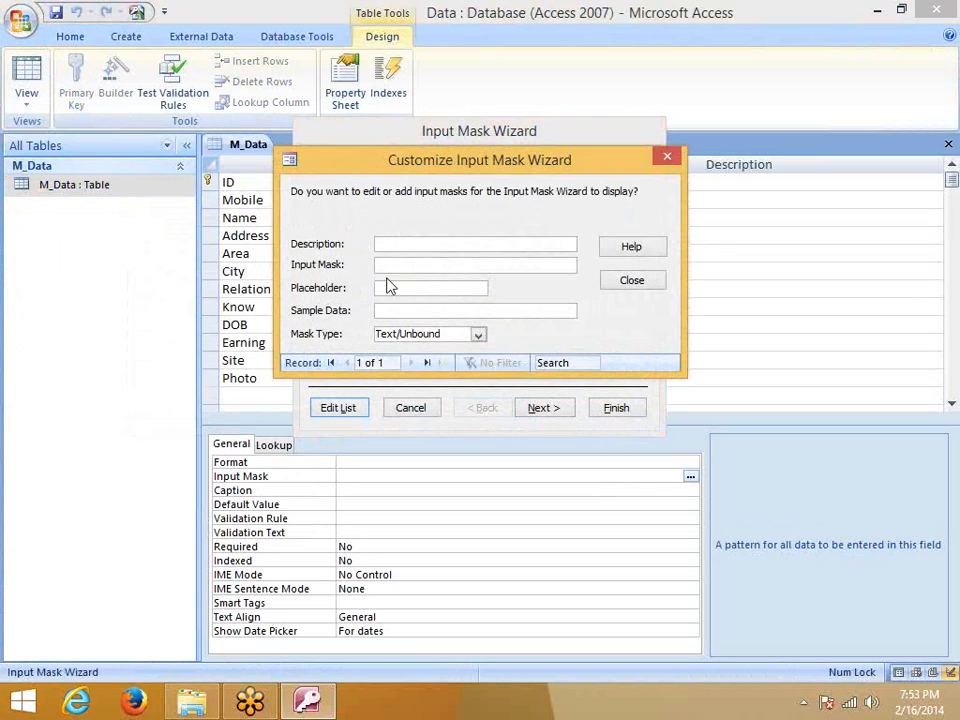
click(479, 336)
click(470, 349)
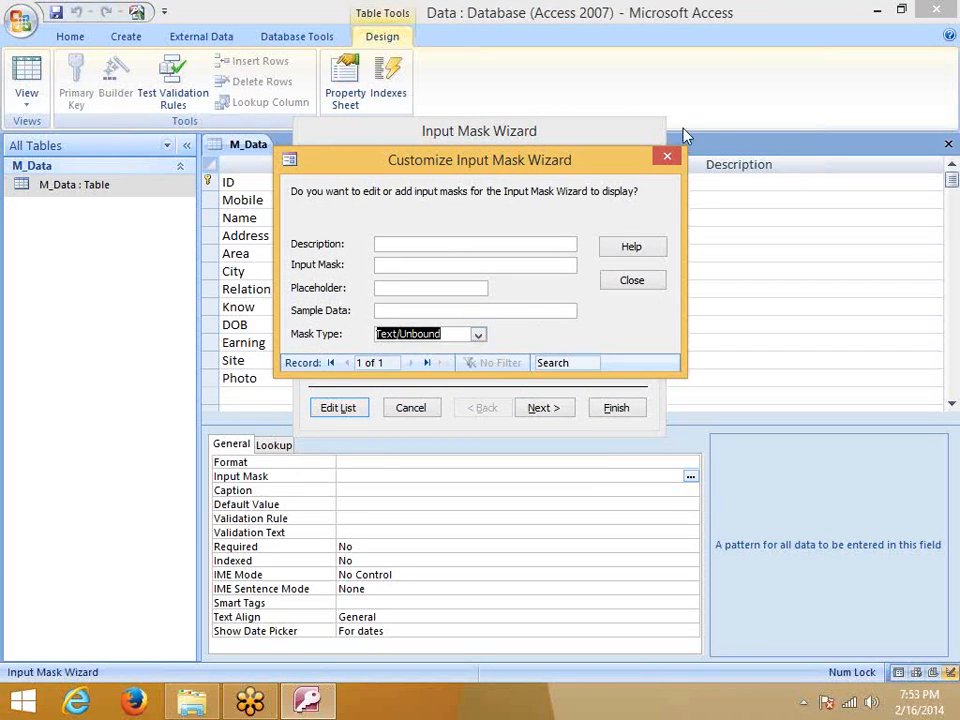
click(667, 156)
click(510, 361)
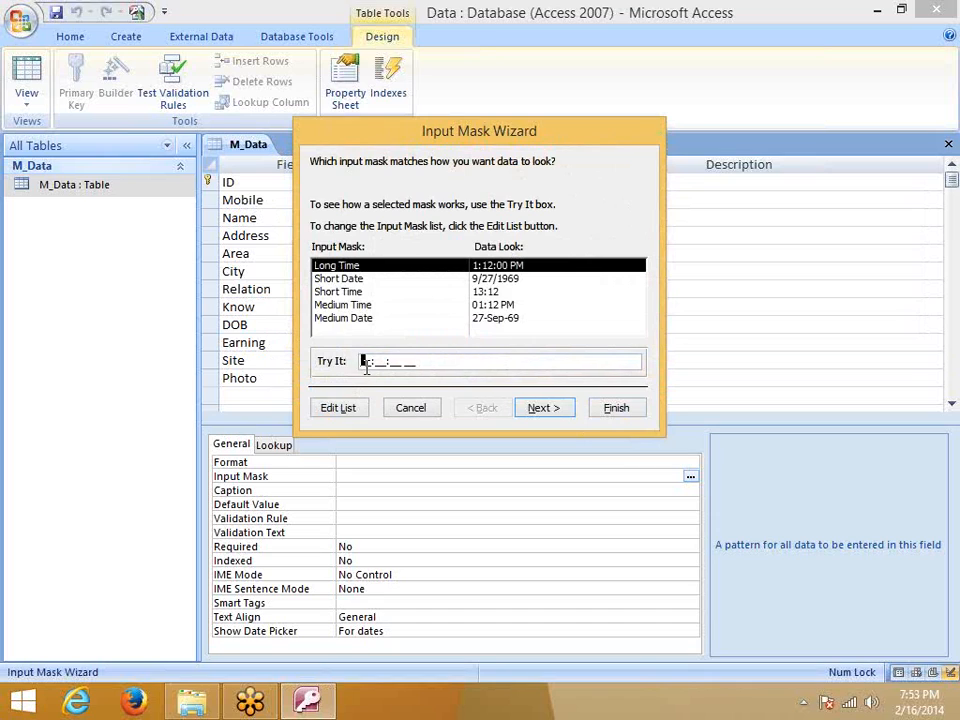
click(400, 364)
click(398, 364)
key(Escape)
Review DOB's Caption through Required properties and keep Indexed at No
click(356, 490)
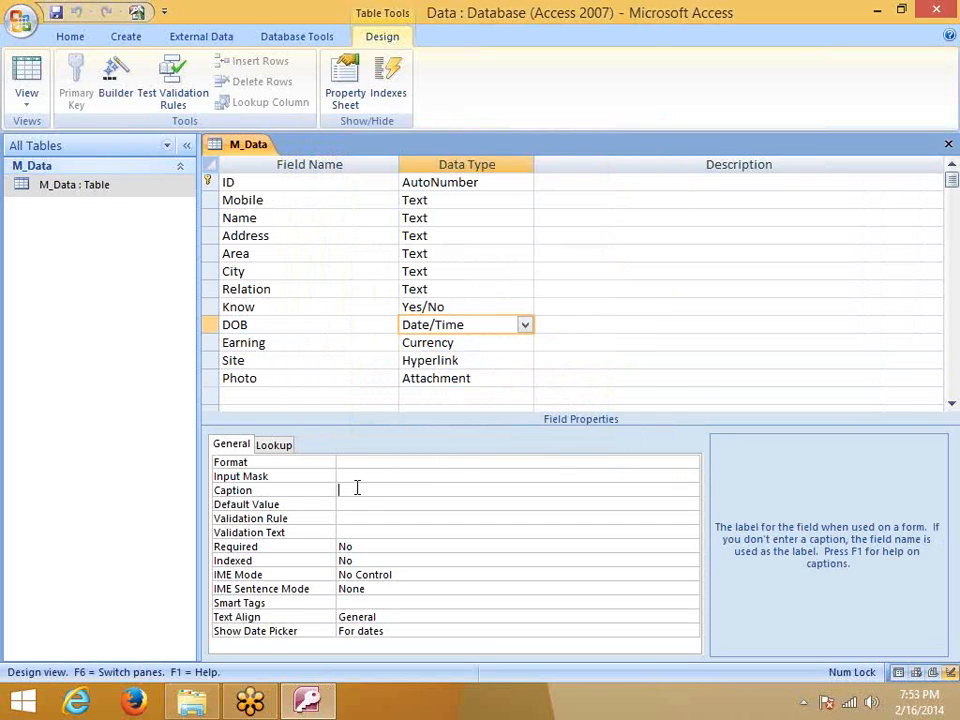
click(343, 505)
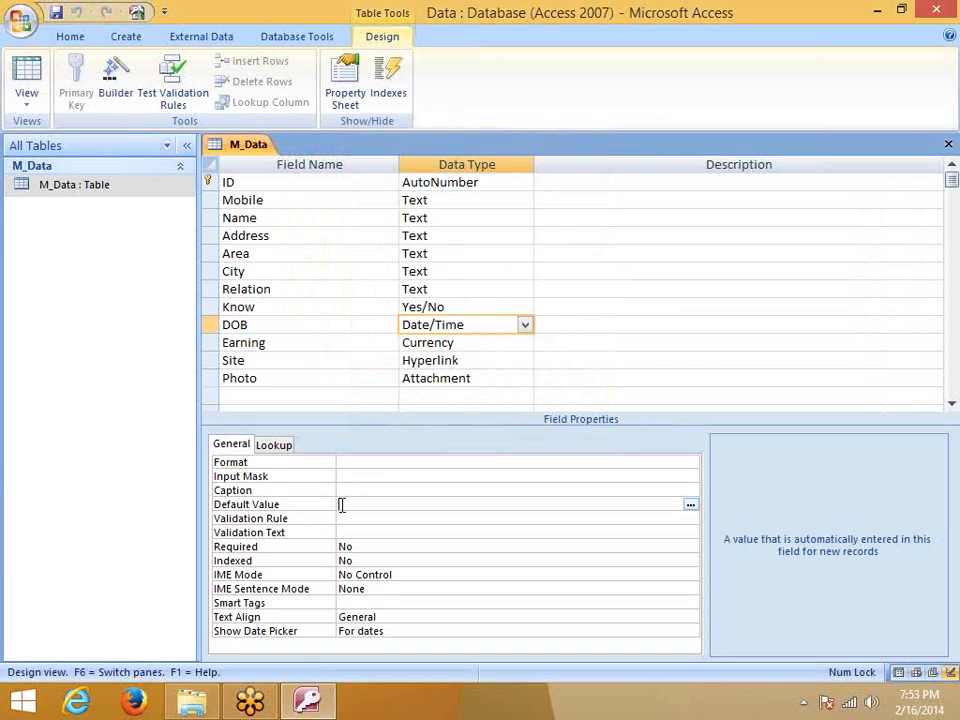
click(343, 518)
click(343, 532)
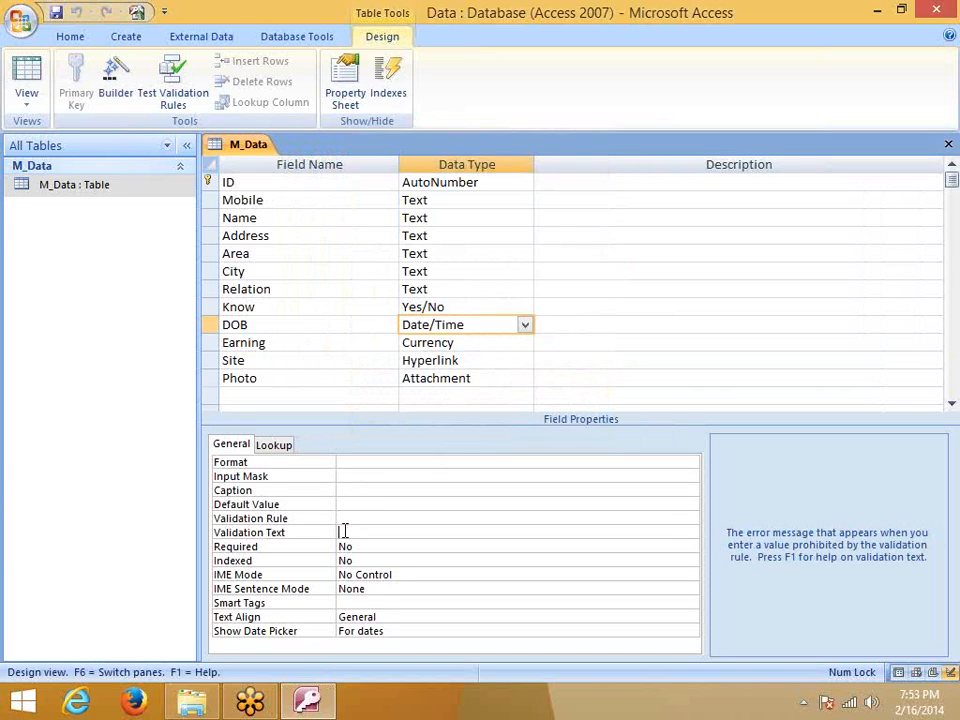
click(345, 546)
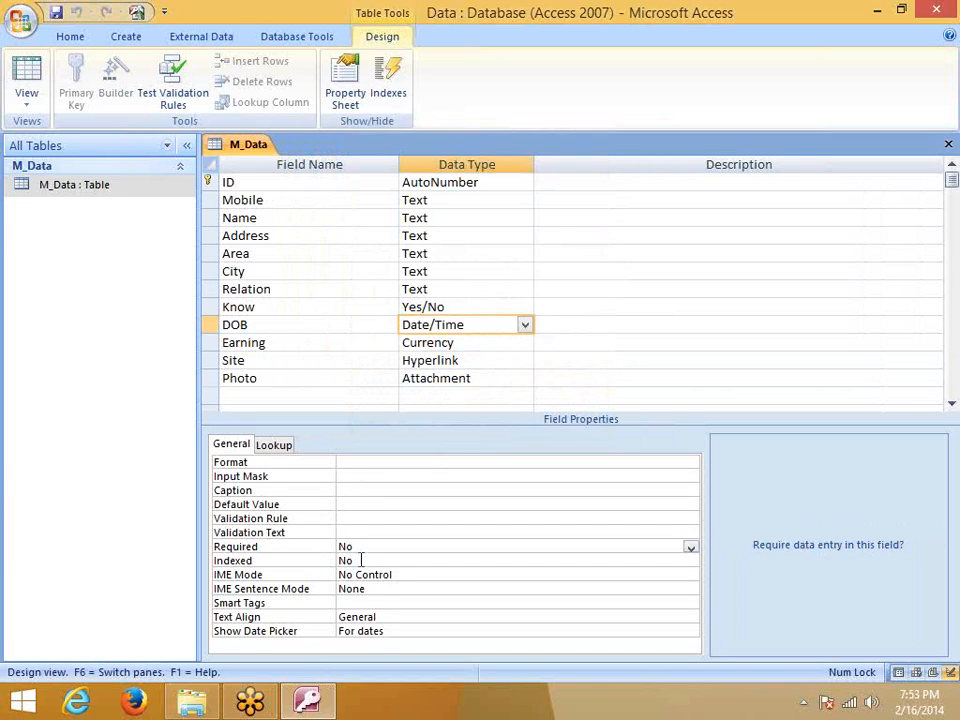
click(358, 560)
click(690, 564)
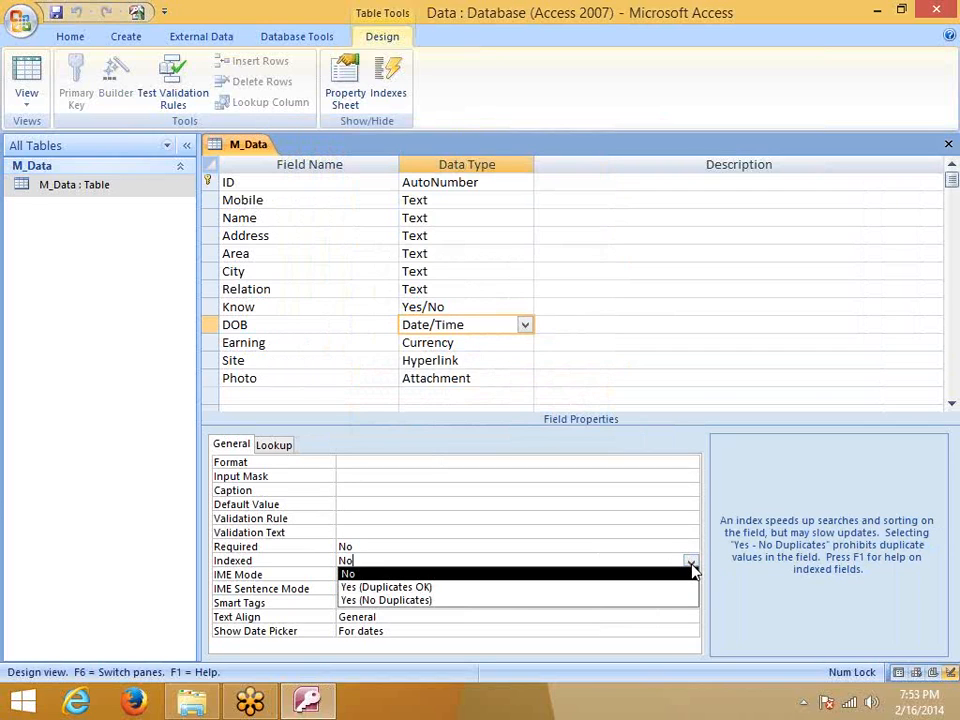
click(300, 605)
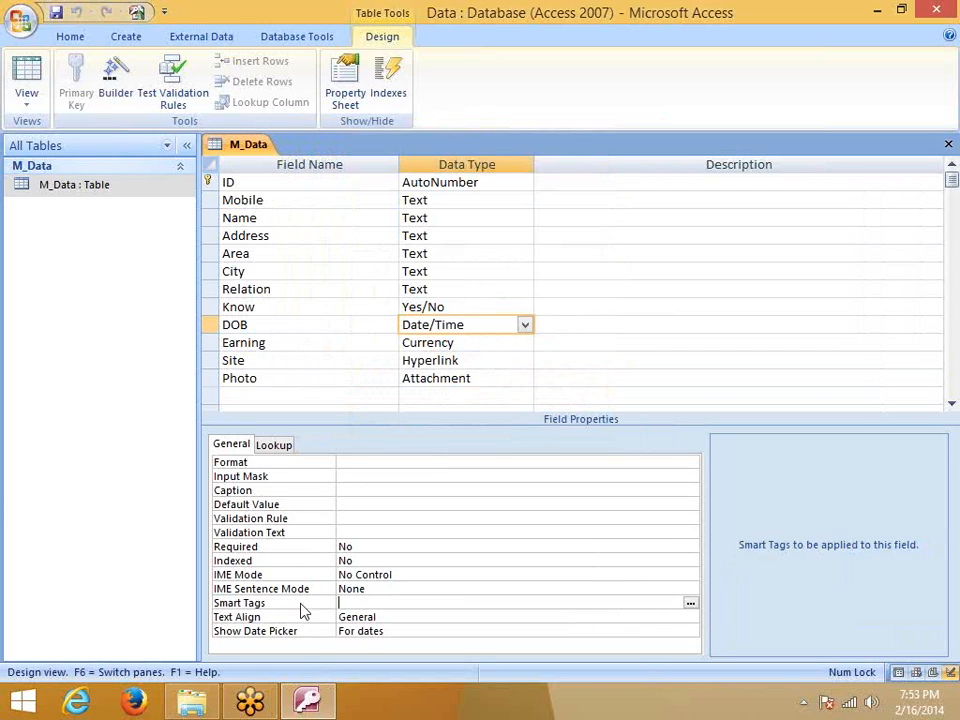
Keep DOB's Text Align at General, view the Show Date Picker choices, then select the Earning field
click(367, 630)
click(375, 618)
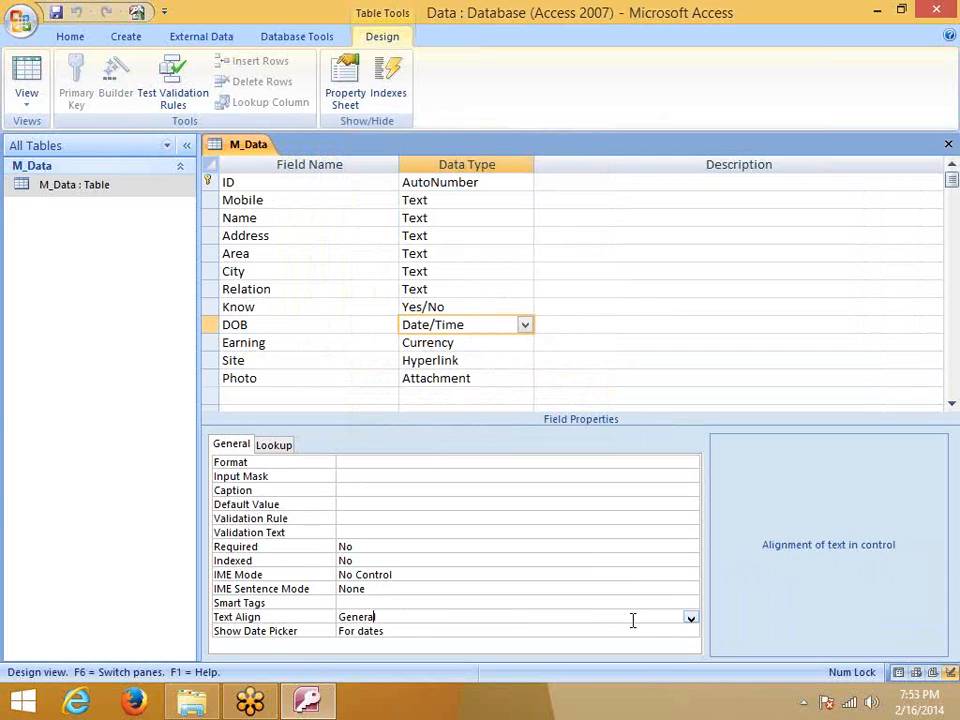
click(690, 619)
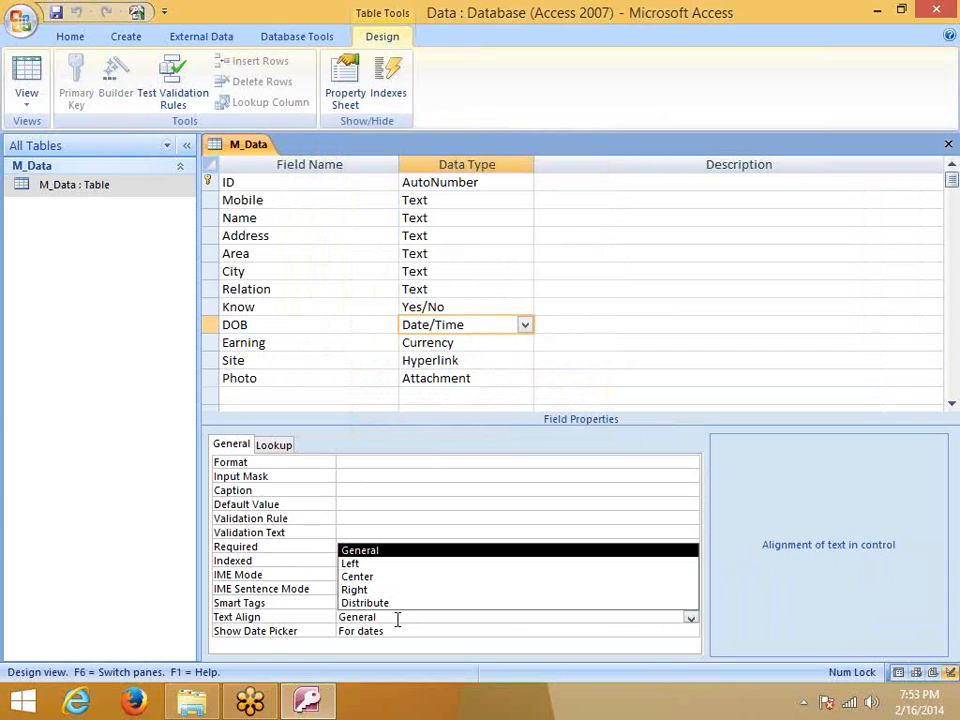
click(334, 629)
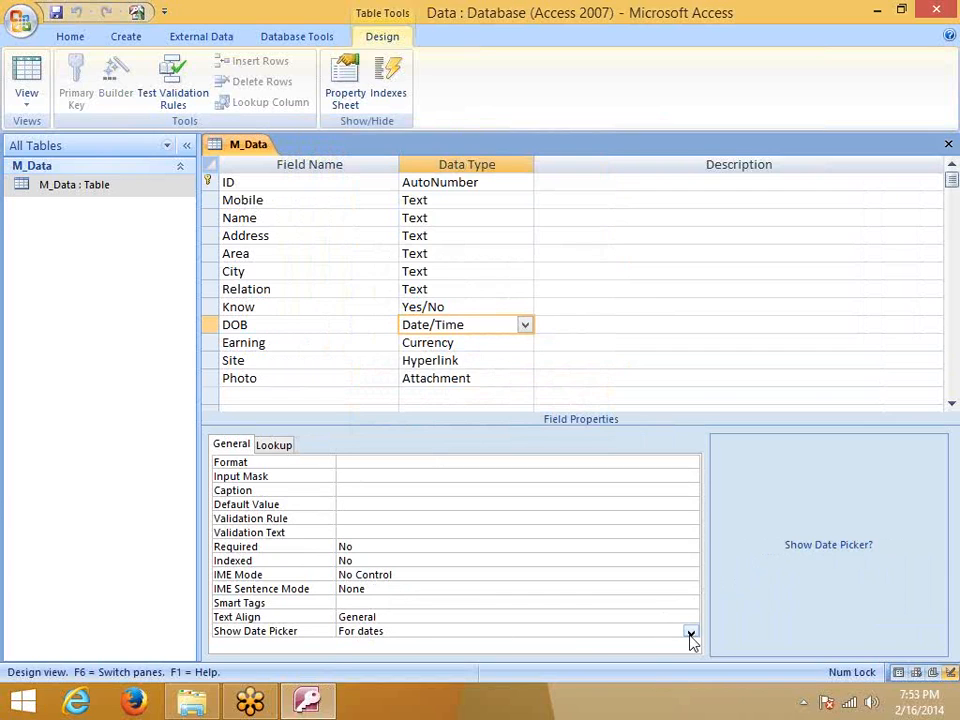
click(690, 633)
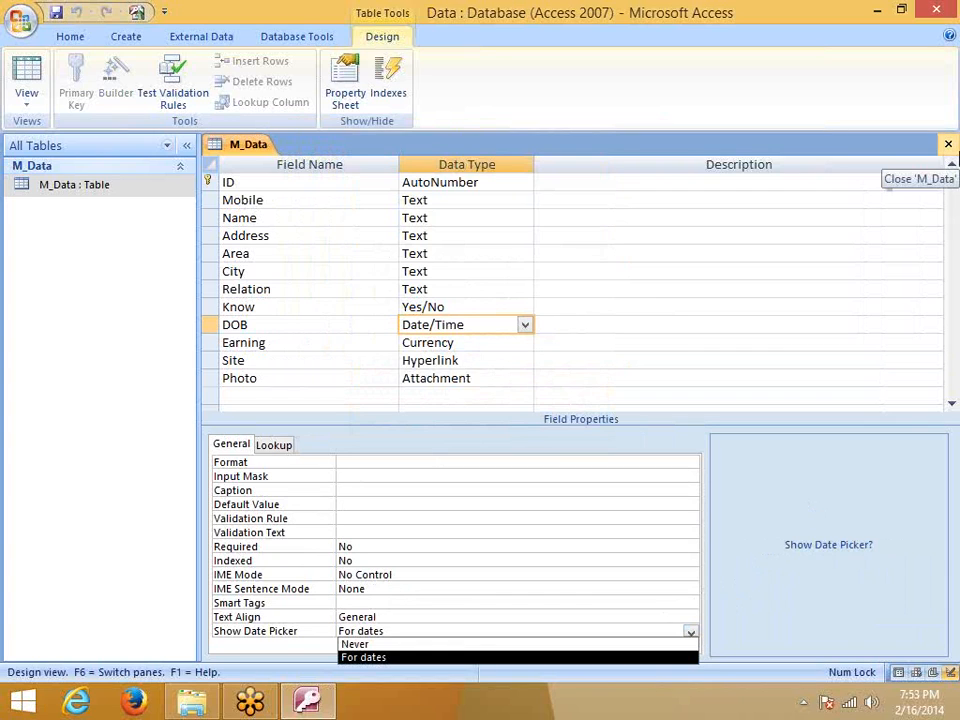
right_click(90, 192)
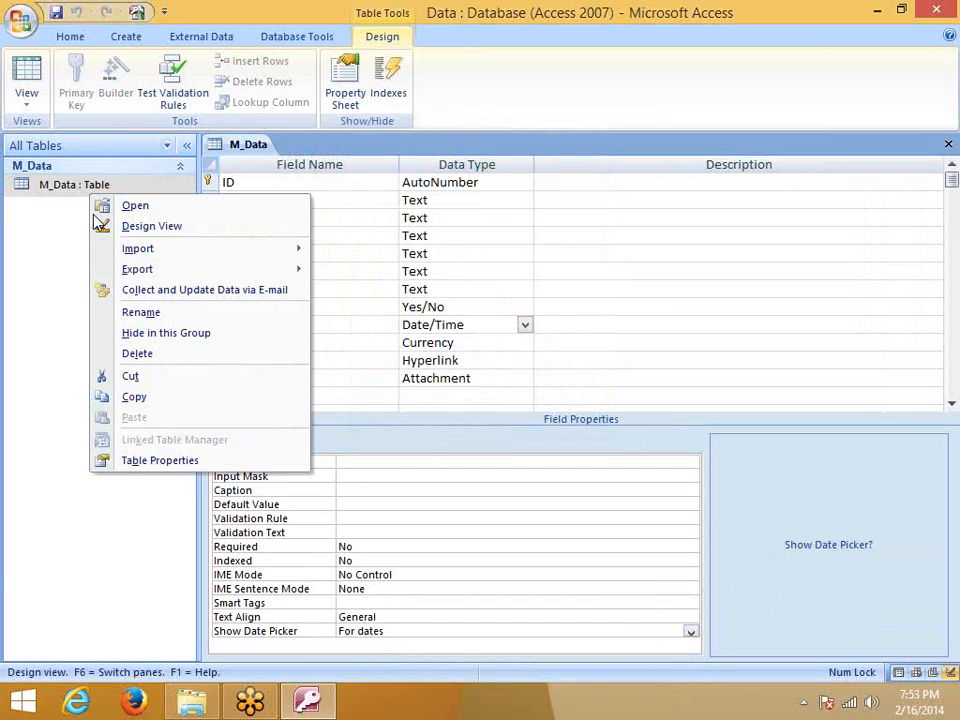
click(26, 289)
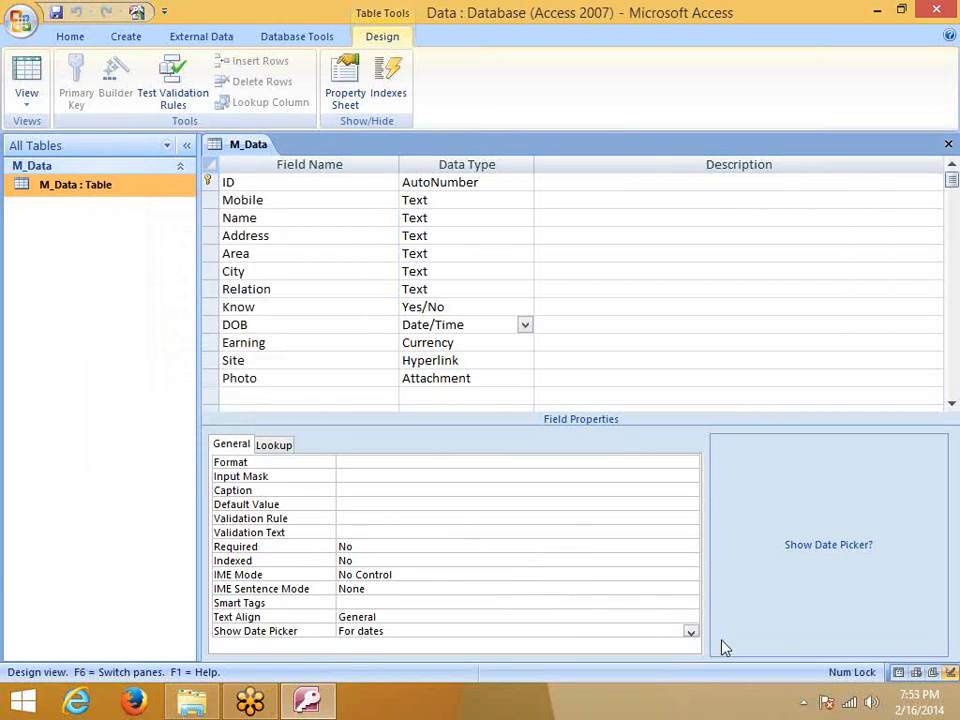
click(690, 632)
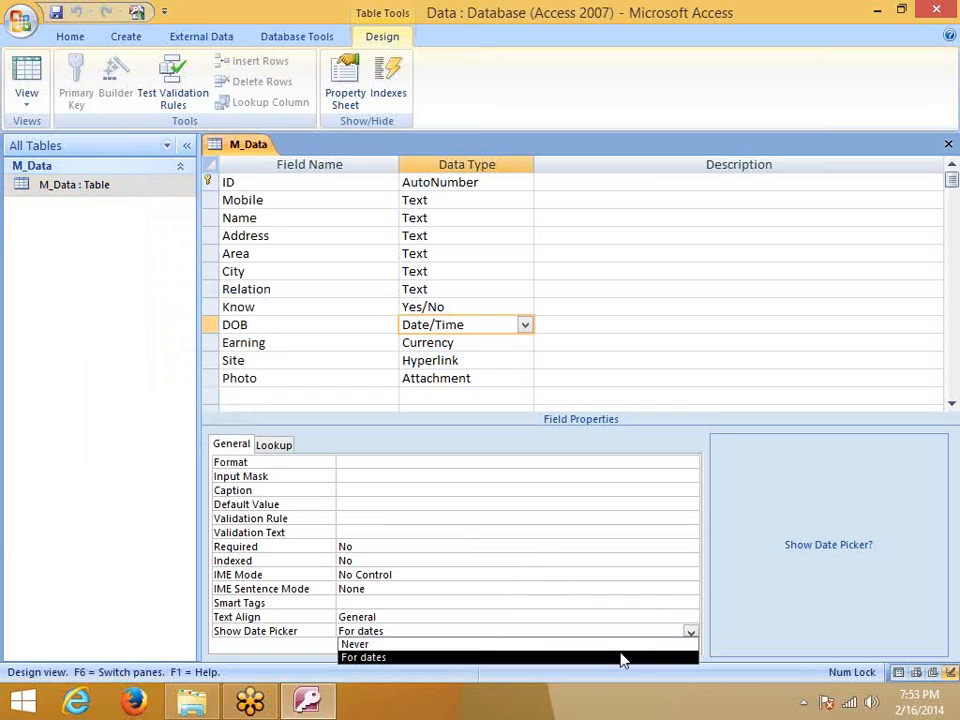
click(428, 342)
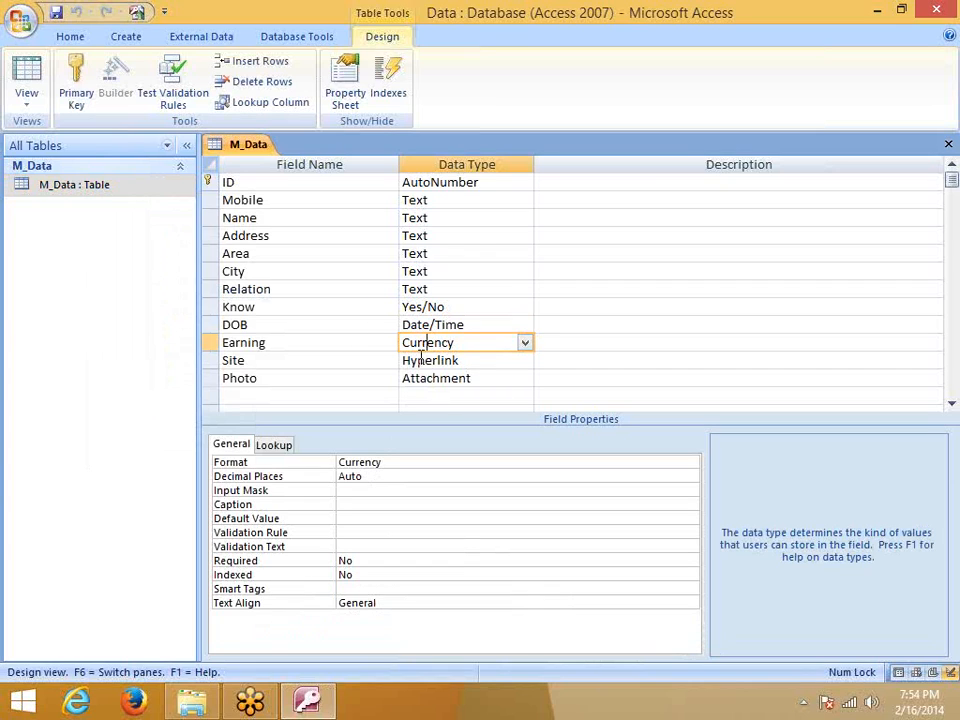
Keep Earning's Format as Currency and Decimal Places at Auto
click(391, 462)
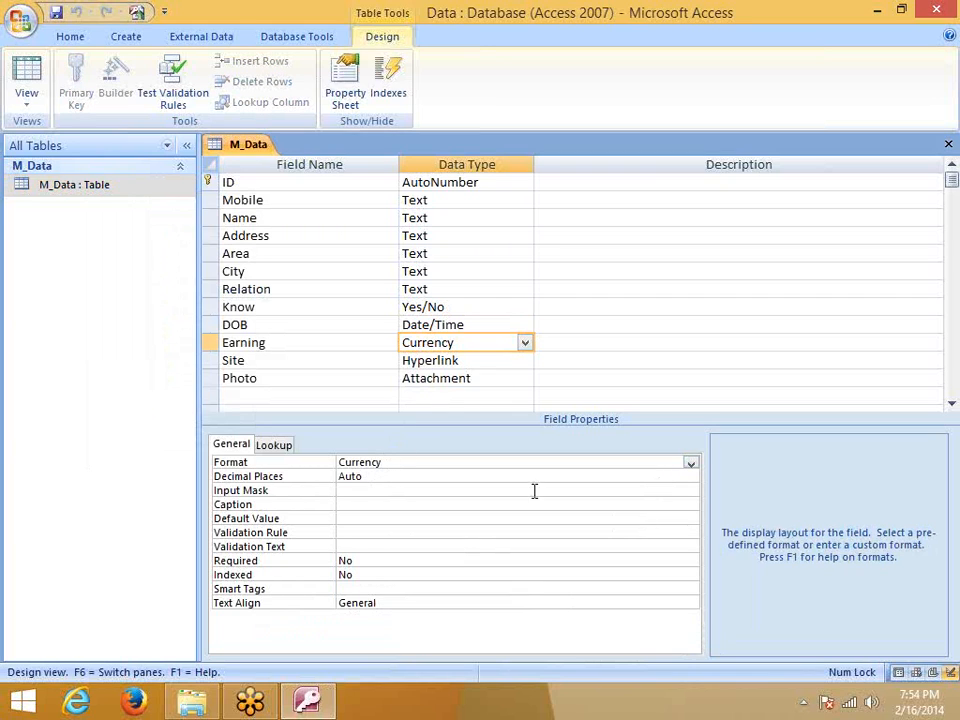
click(690, 464)
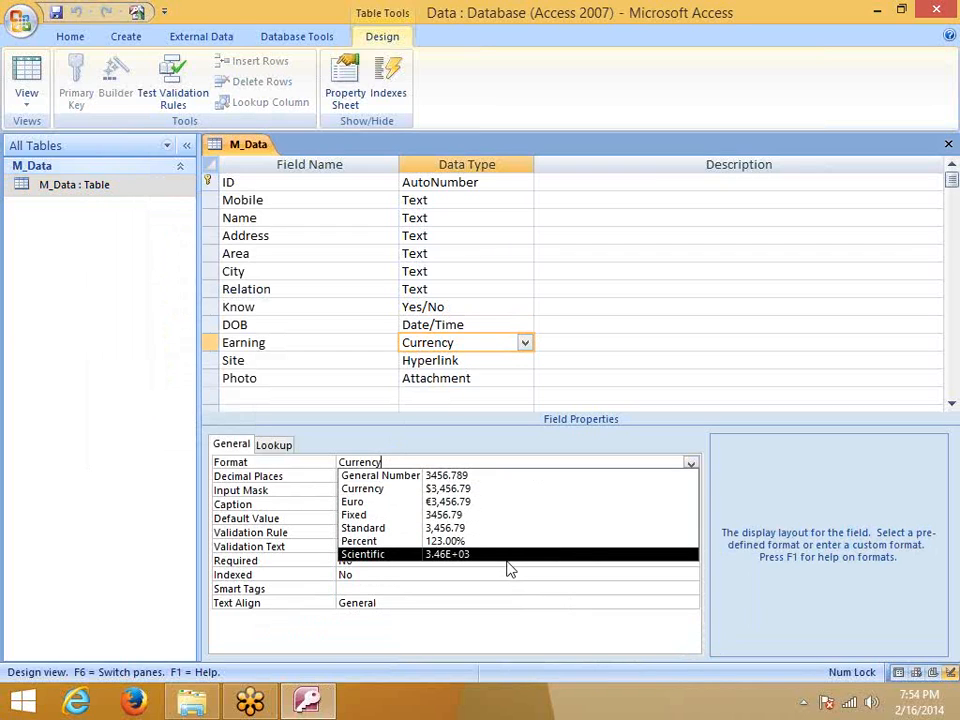
click(529, 452)
click(454, 477)
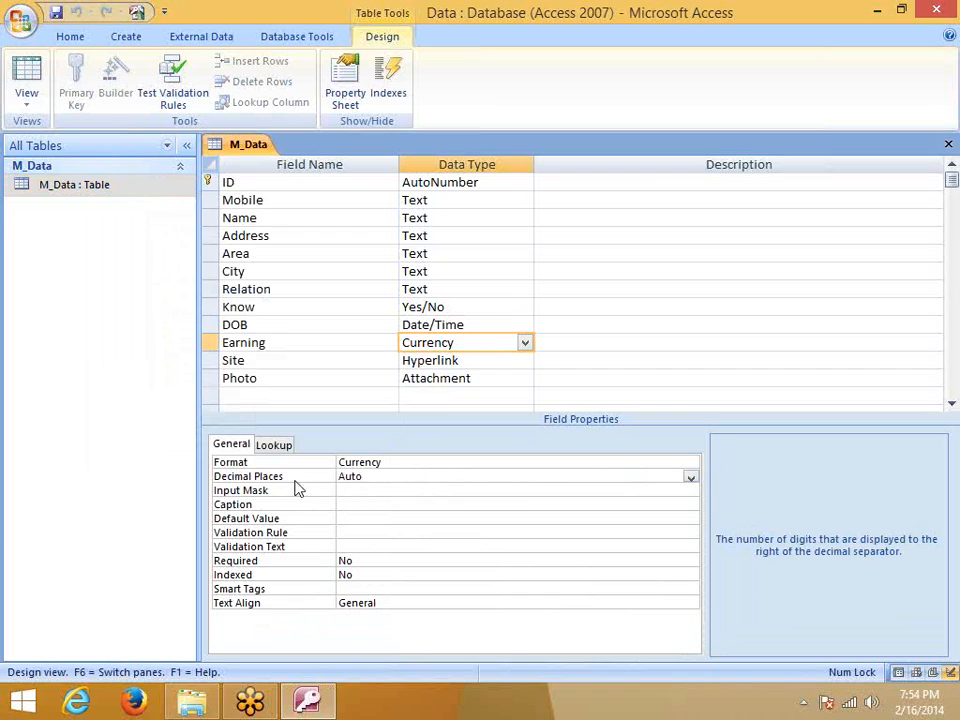
click(691, 479)
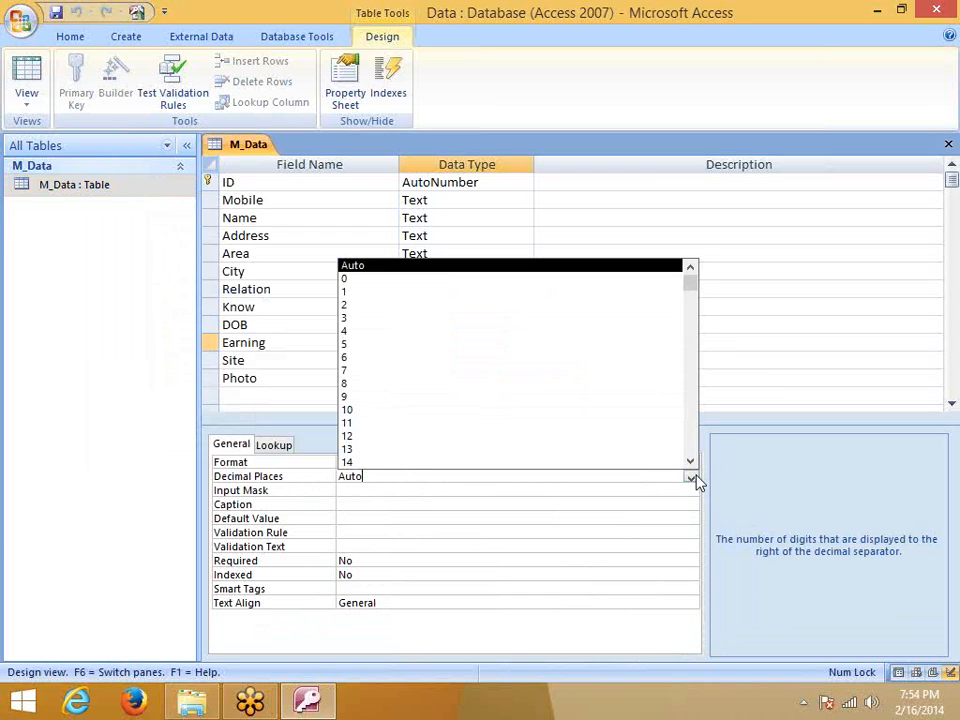
click(336, 490)
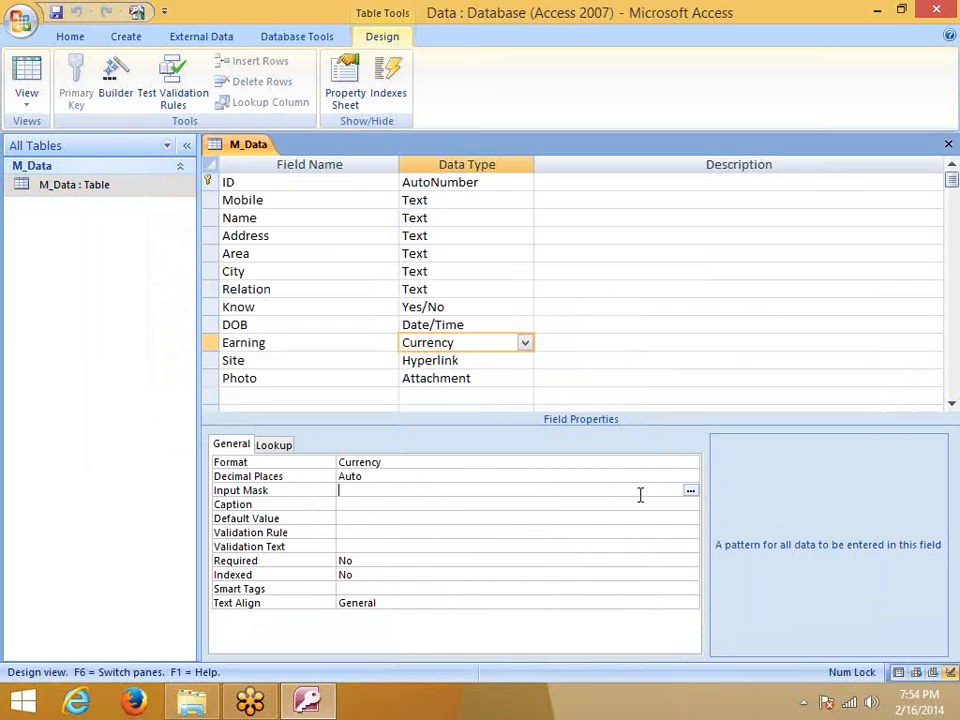
Try the Input Mask Wizard for Earning and dismiss the unsupported-type warnings
click(690, 492)
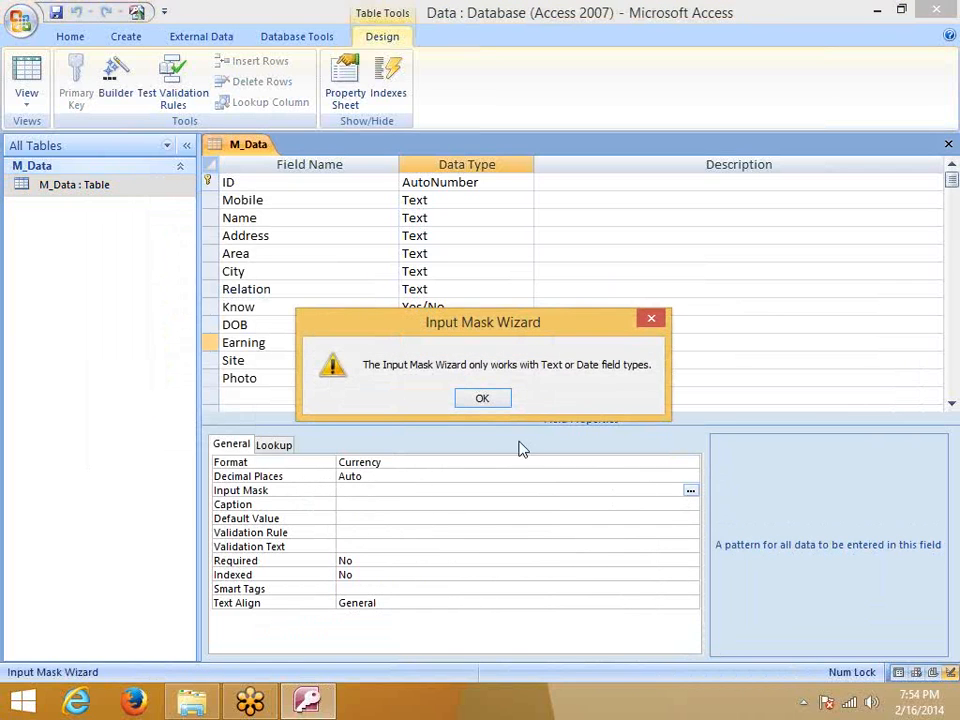
click(490, 399)
right_click(423, 495)
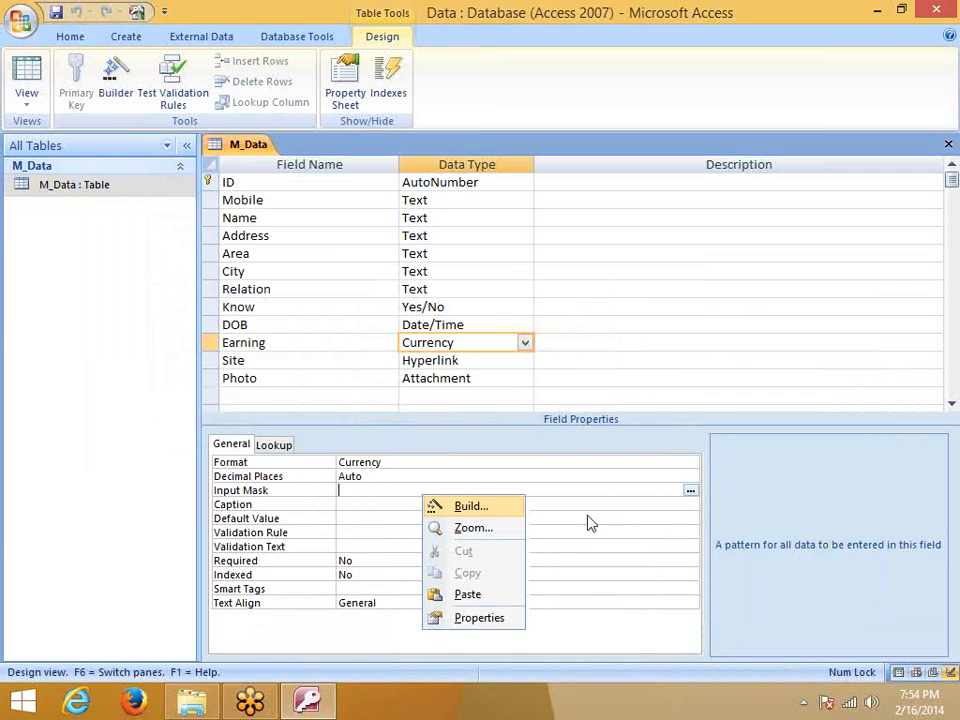
click(690, 492)
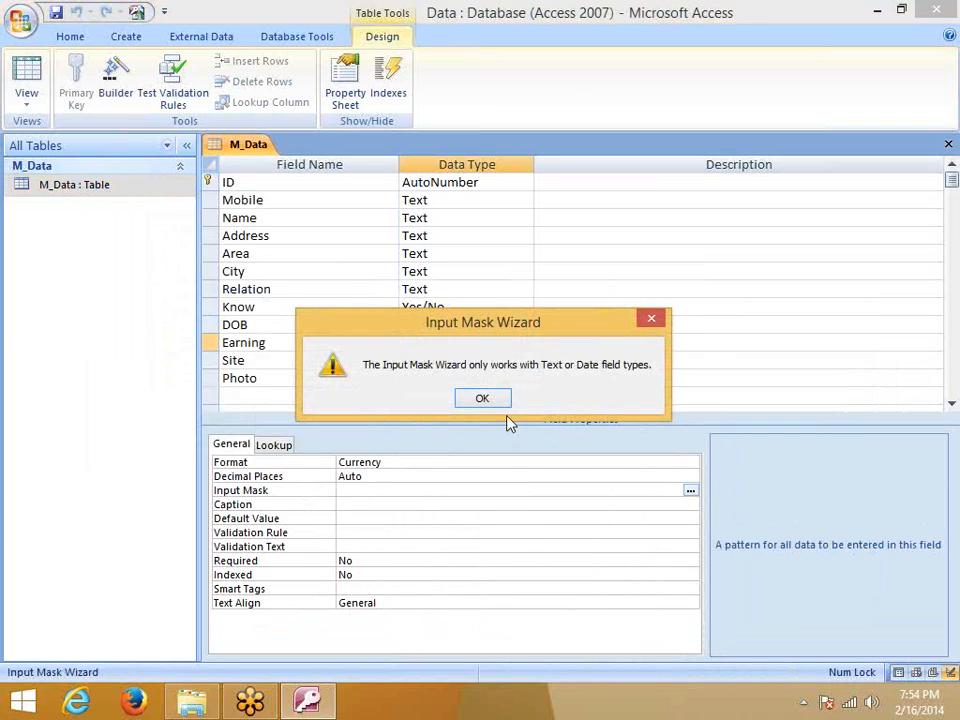
click(482, 400)
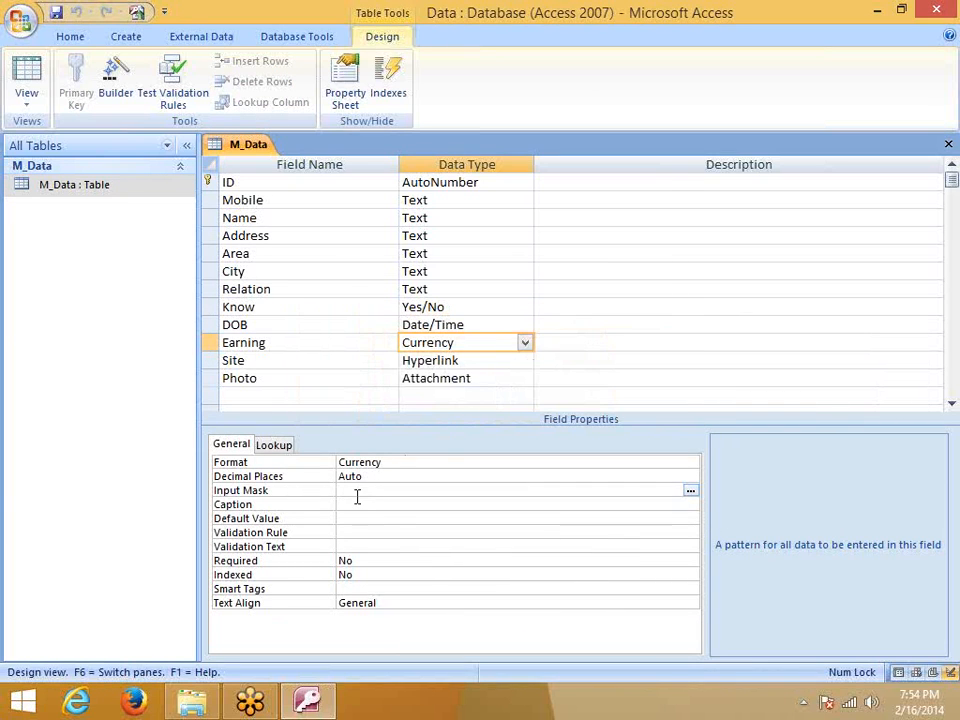
Review Earning's Caption and Default Value, closing the Expression Builder without changes
click(355, 505)
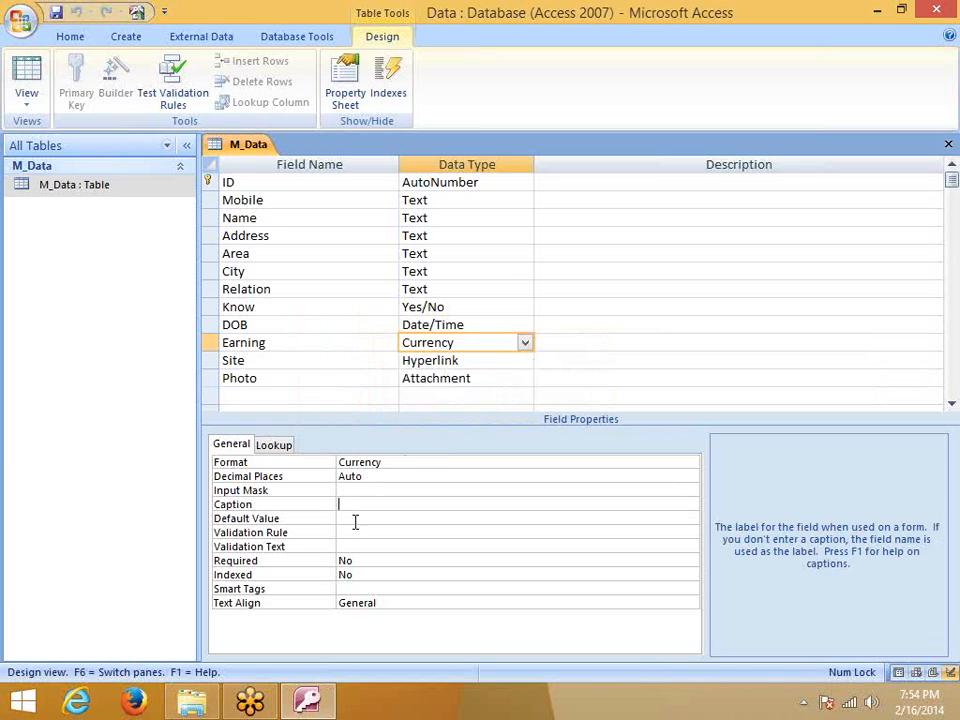
click(355, 519)
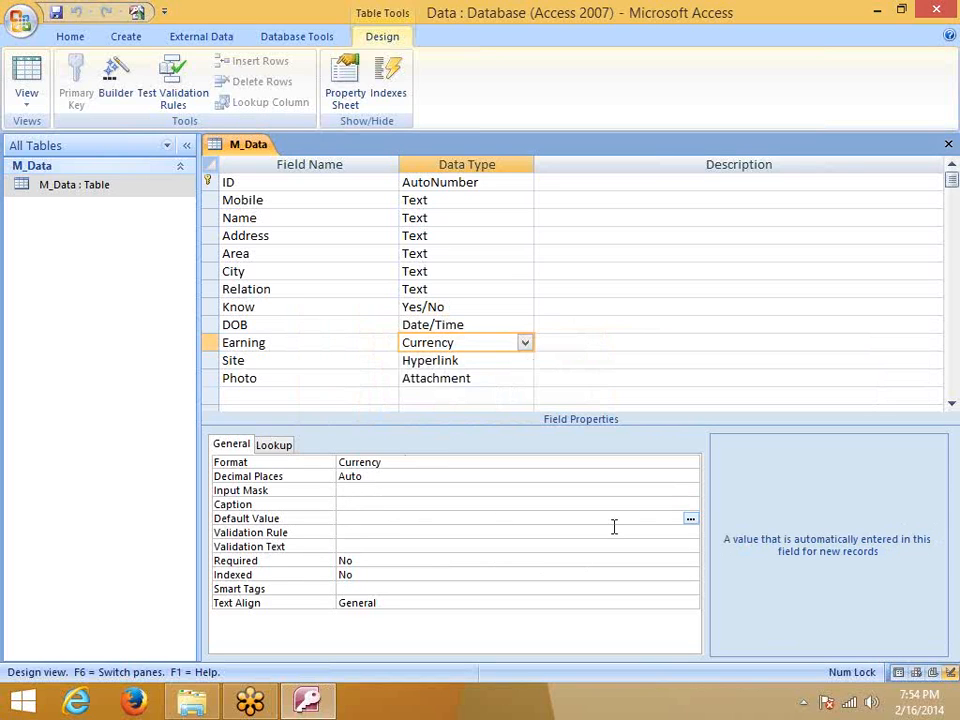
click(690, 527)
click(690, 519)
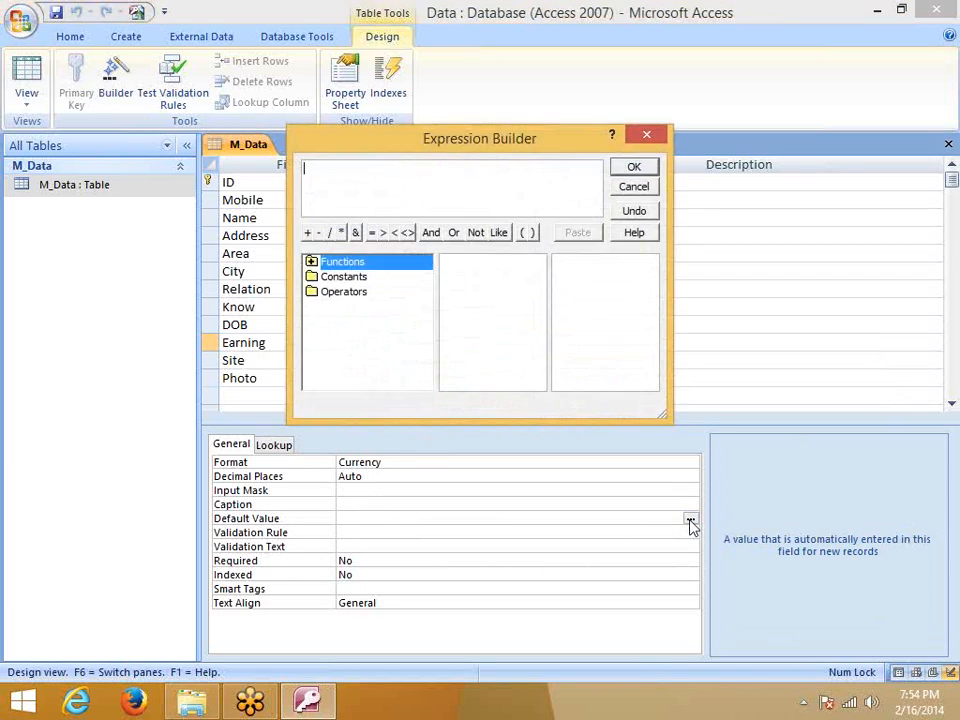
click(646, 135)
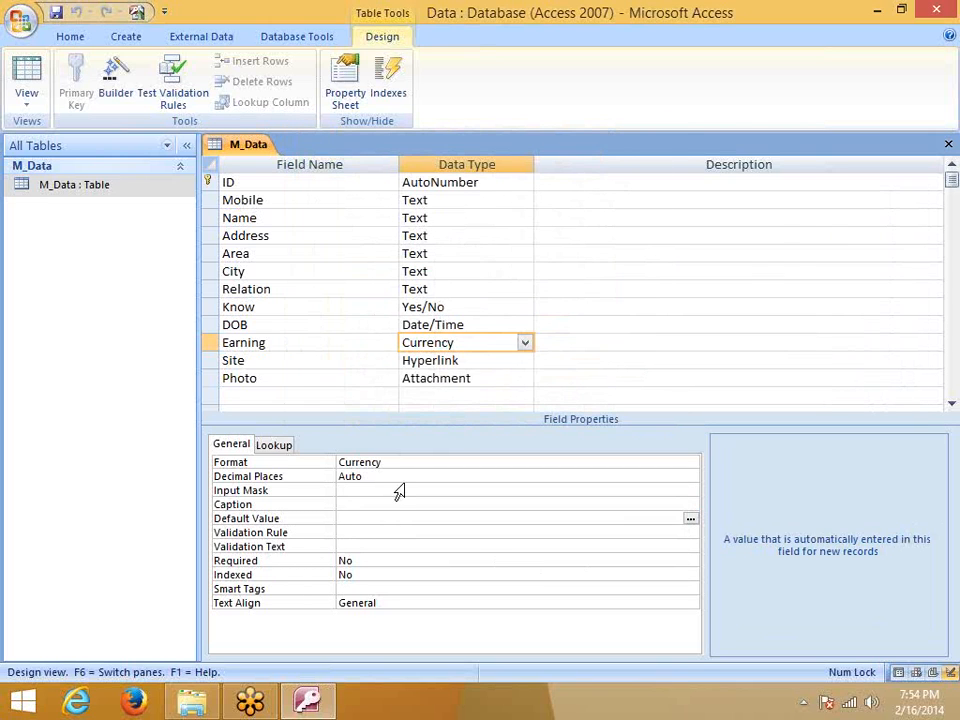
click(693, 521)
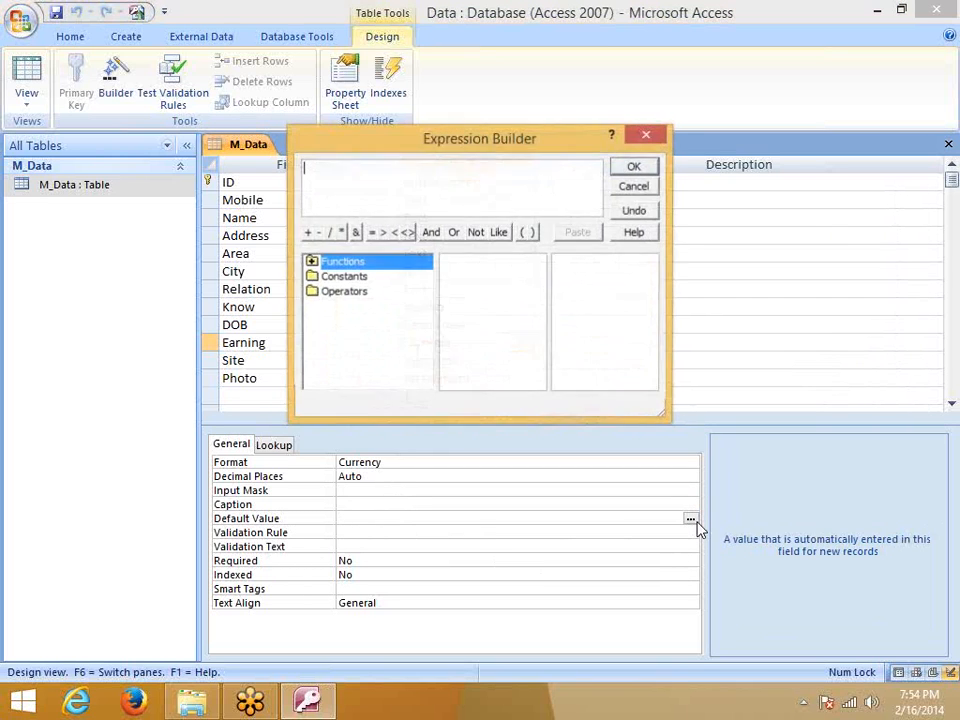
click(654, 137)
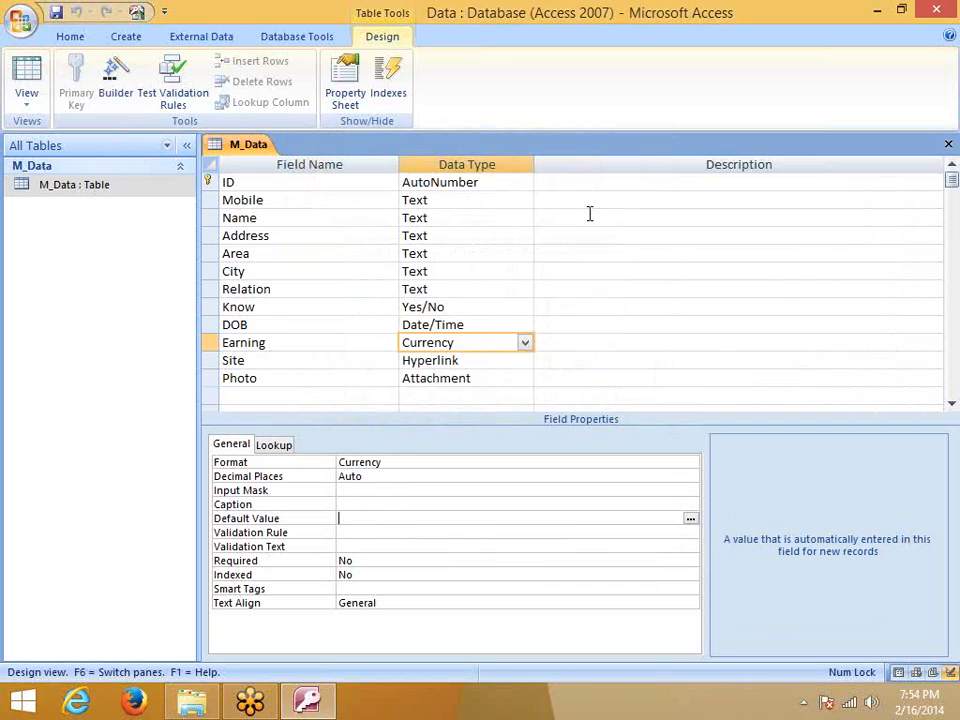
Leave Earning's Indexed at No and open the Smart Tags dialog
click(360, 558)
click(360, 574)
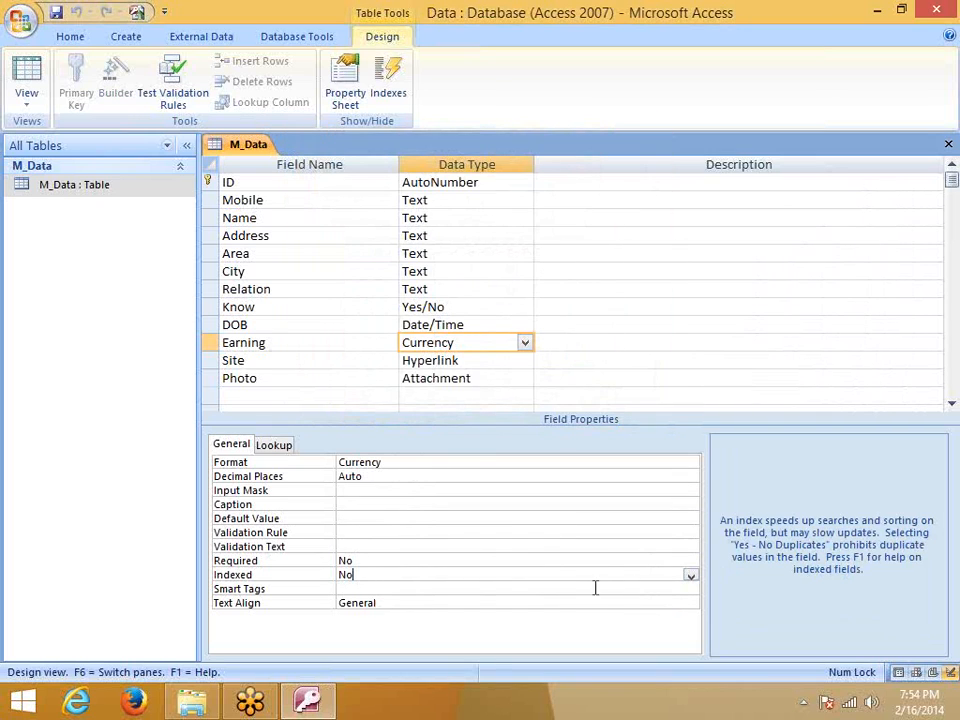
click(691, 576)
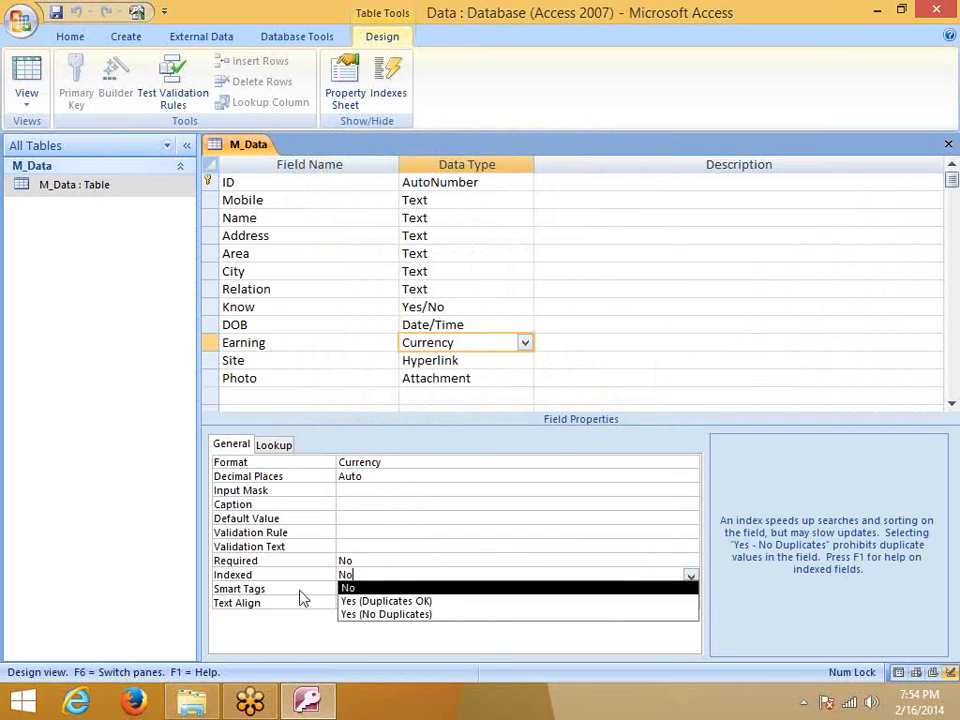
click(352, 589)
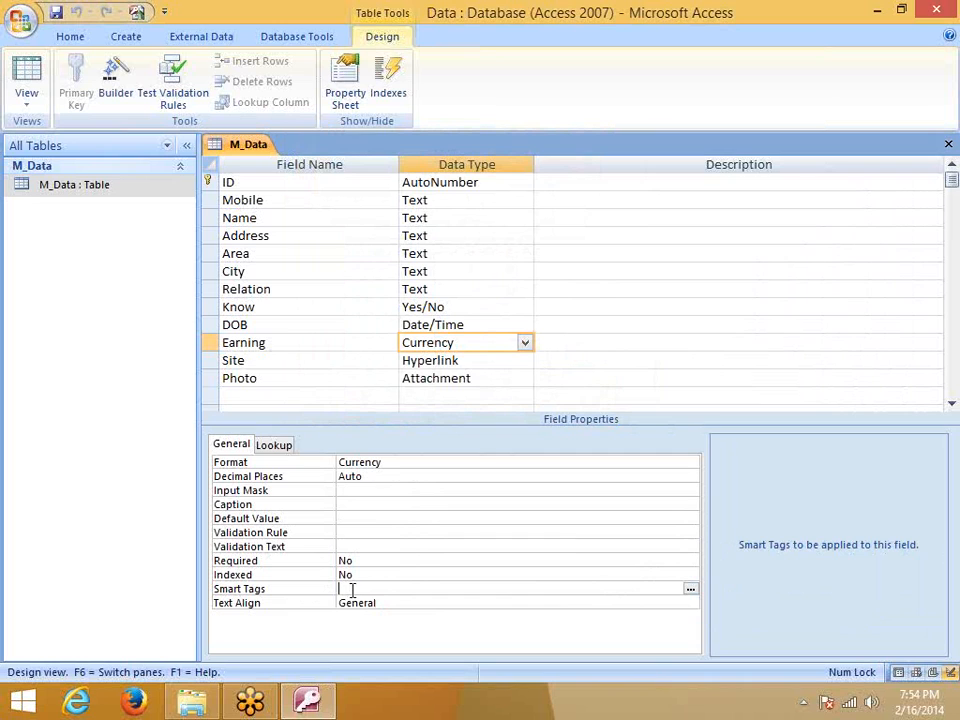
click(691, 589)
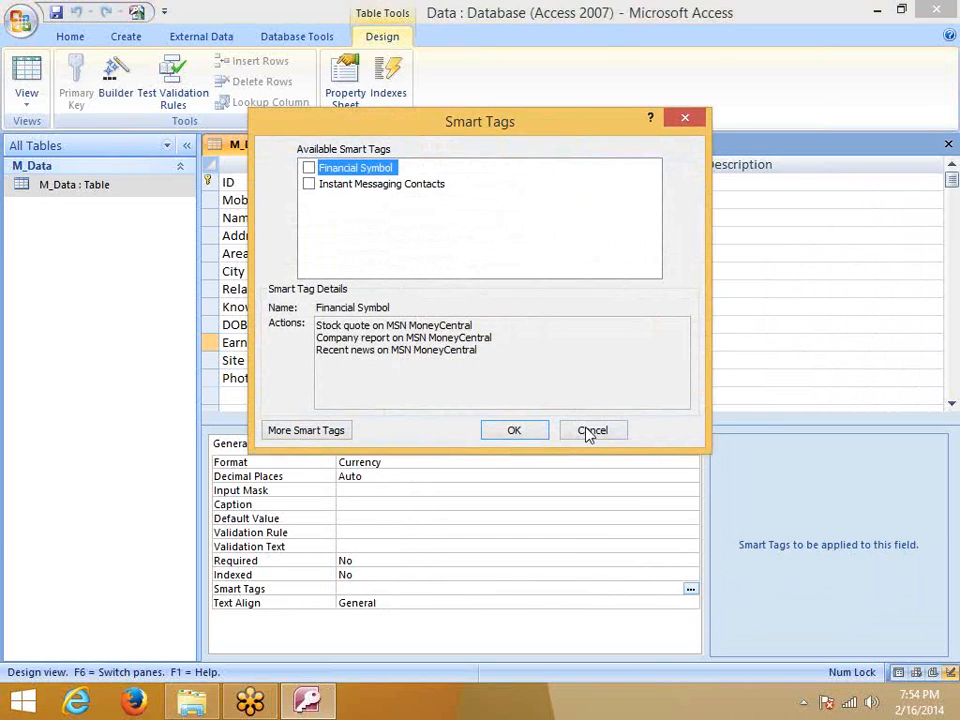
Attach only the Financial Symbol smart tag to Earning after trying More Smart Tags
click(308, 169)
click(308, 185)
click(309, 168)
click(310, 432)
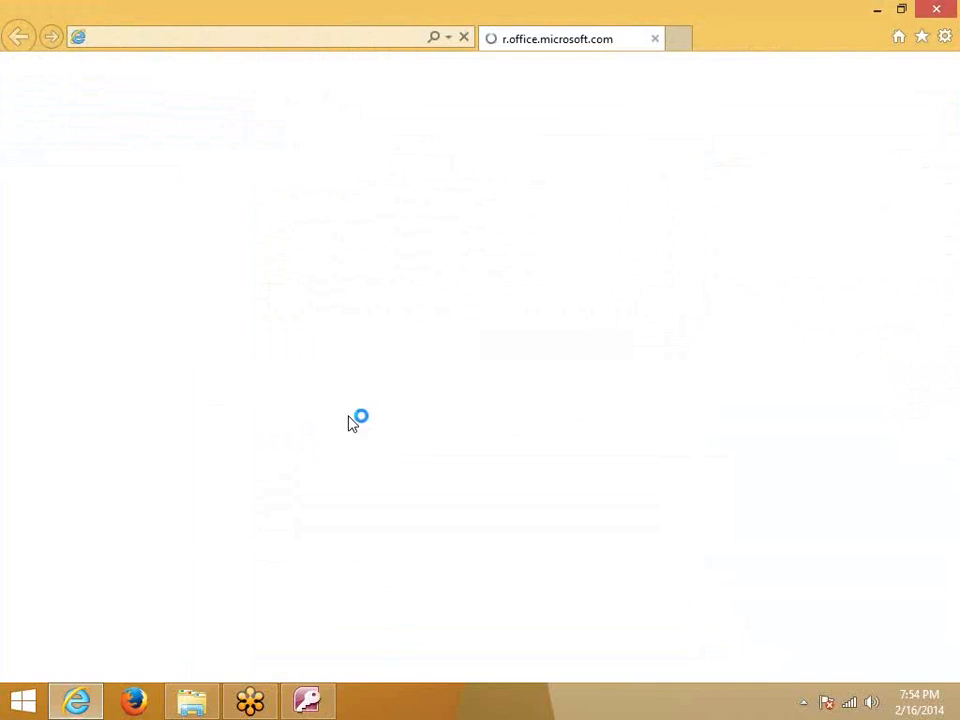
click(940, 9)
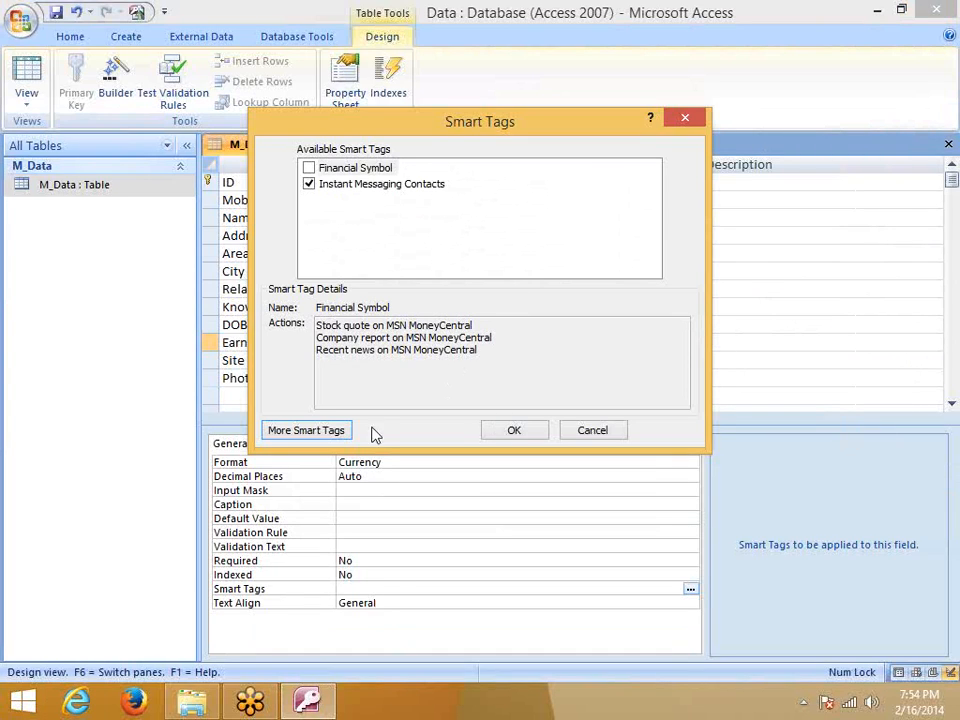
click(309, 184)
click(309, 167)
click(310, 435)
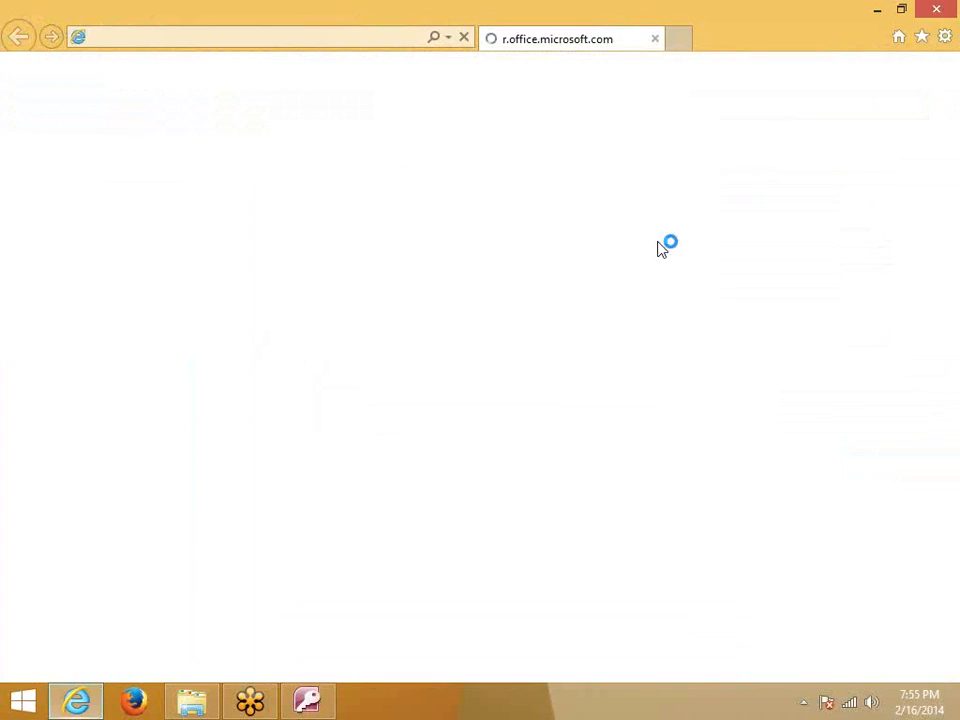
click(936, 9)
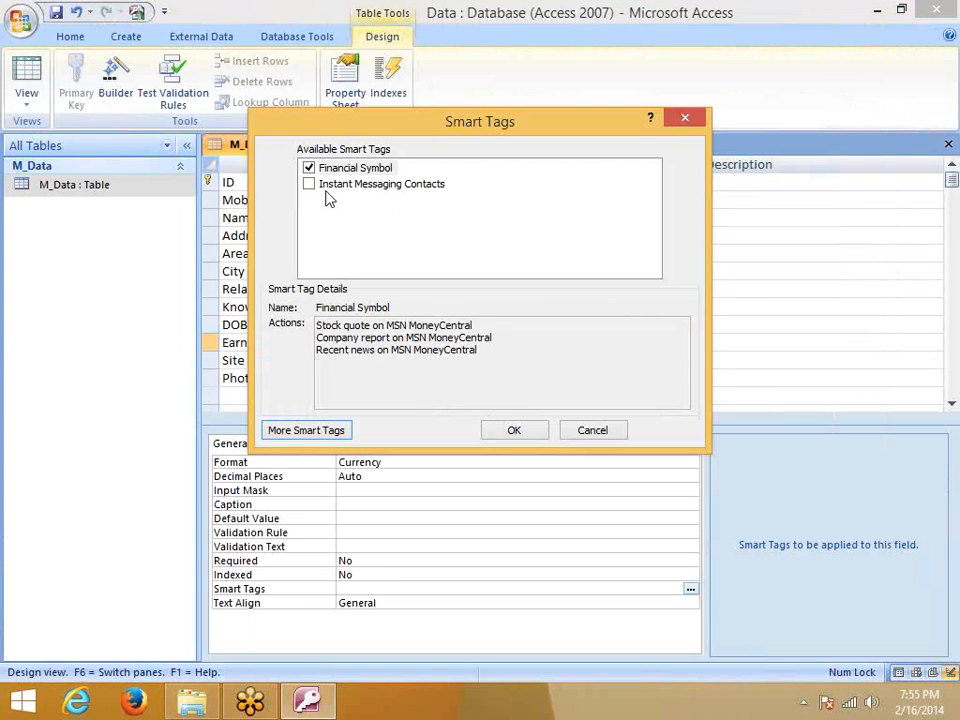
click(514, 430)
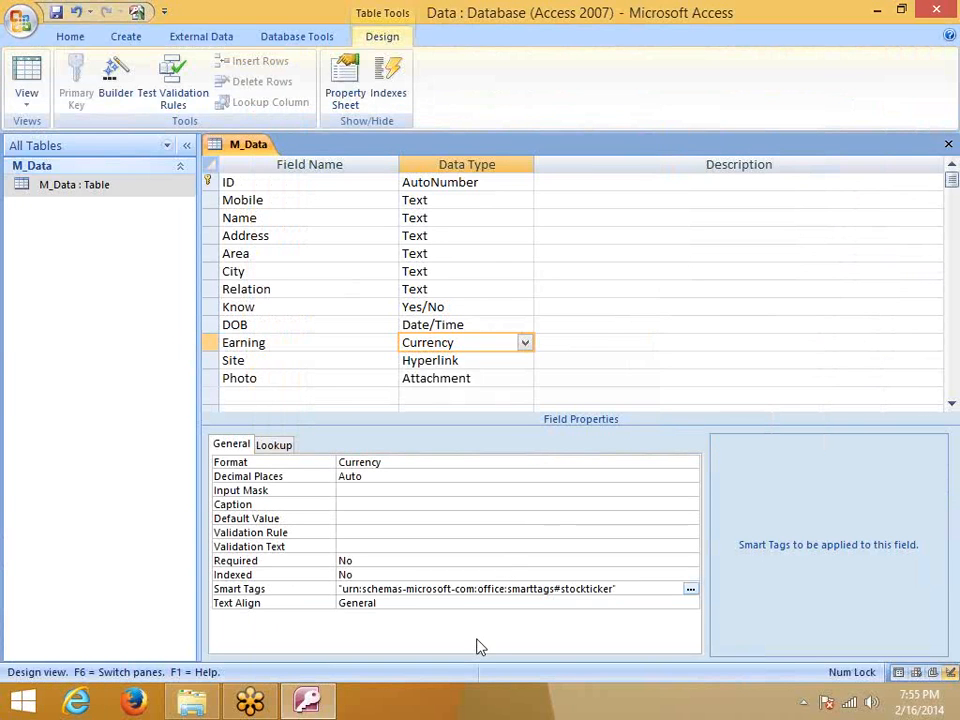
Keep Earning's Text Align at General
click(446, 604)
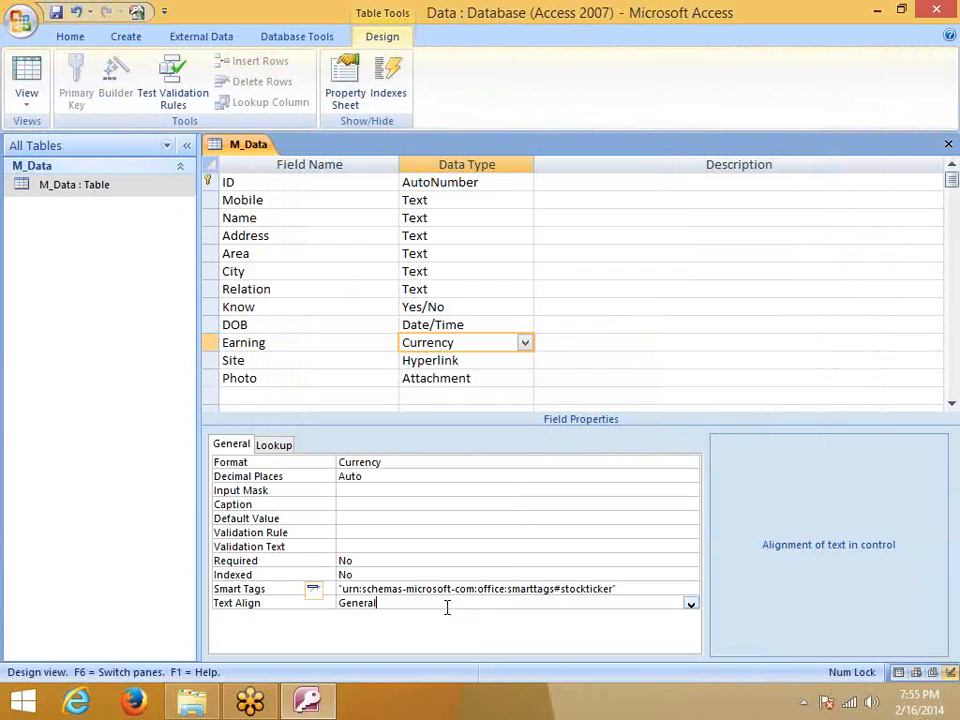
click(690, 606)
click(690, 606)
Save the M_Data design, open its datasheet, and enter 1,254 as the first record's Earning
click(948, 144)
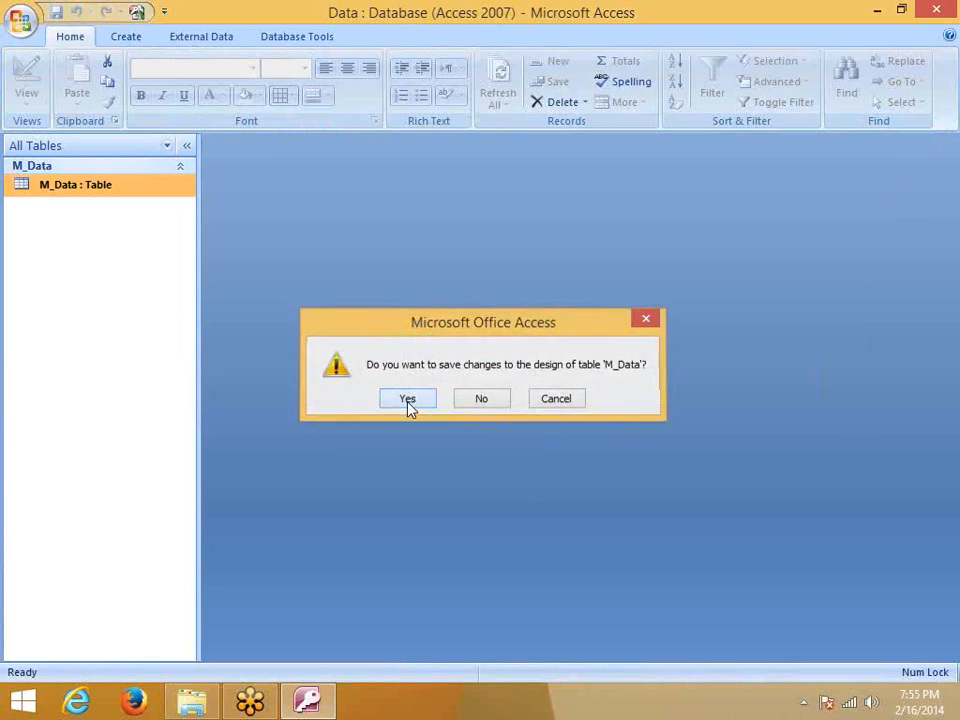
click(407, 399)
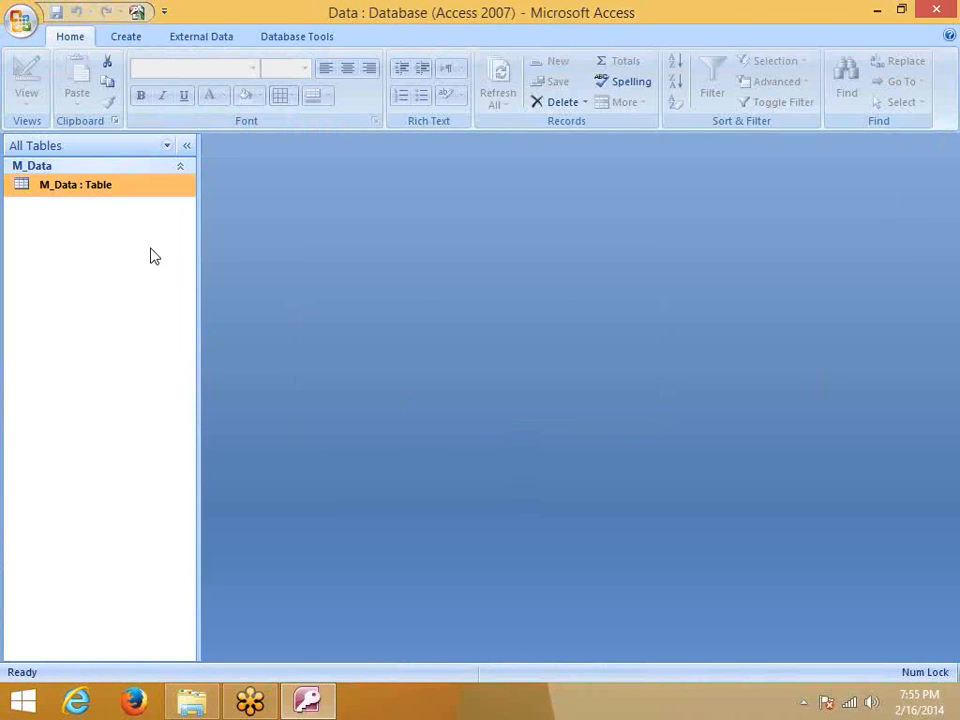
double_click(105, 188)
drag(660, 653, 741, 654)
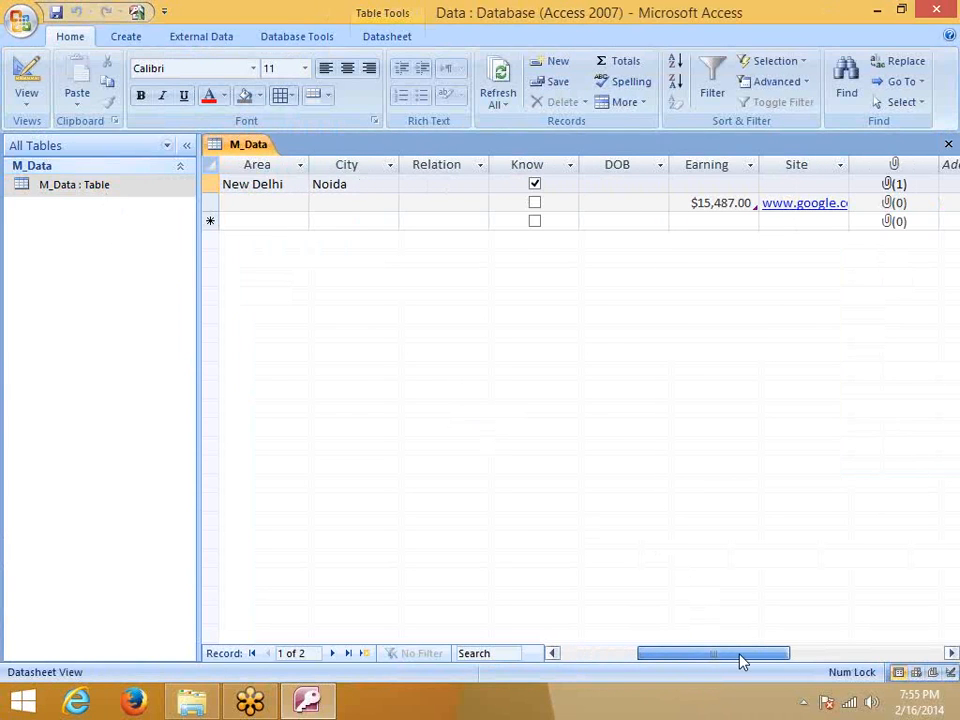
click(712, 186)
text(1,254)
key(Tab)
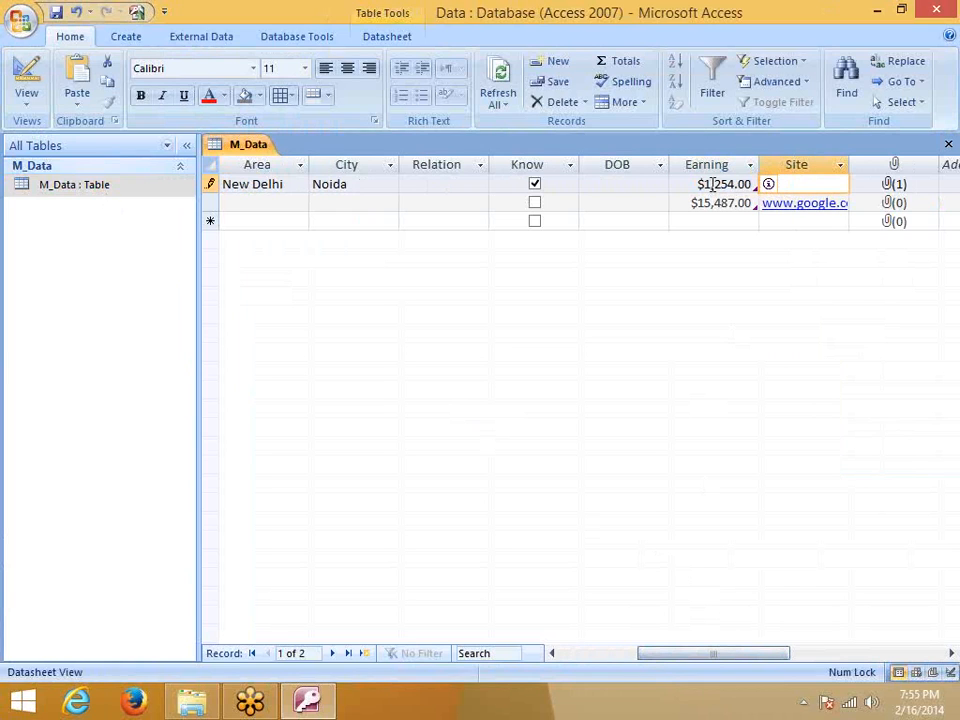
Run the Earning smart tag's Stock quote, close the MSN Money page, and reopen Data
click(705, 184)
click(784, 185)
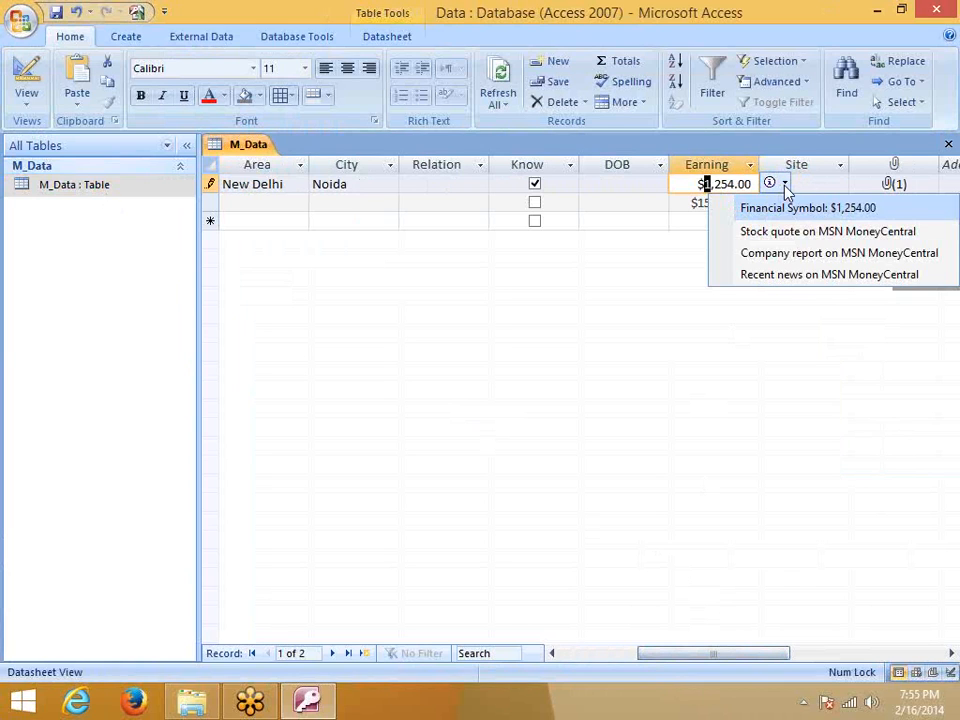
click(805, 233)
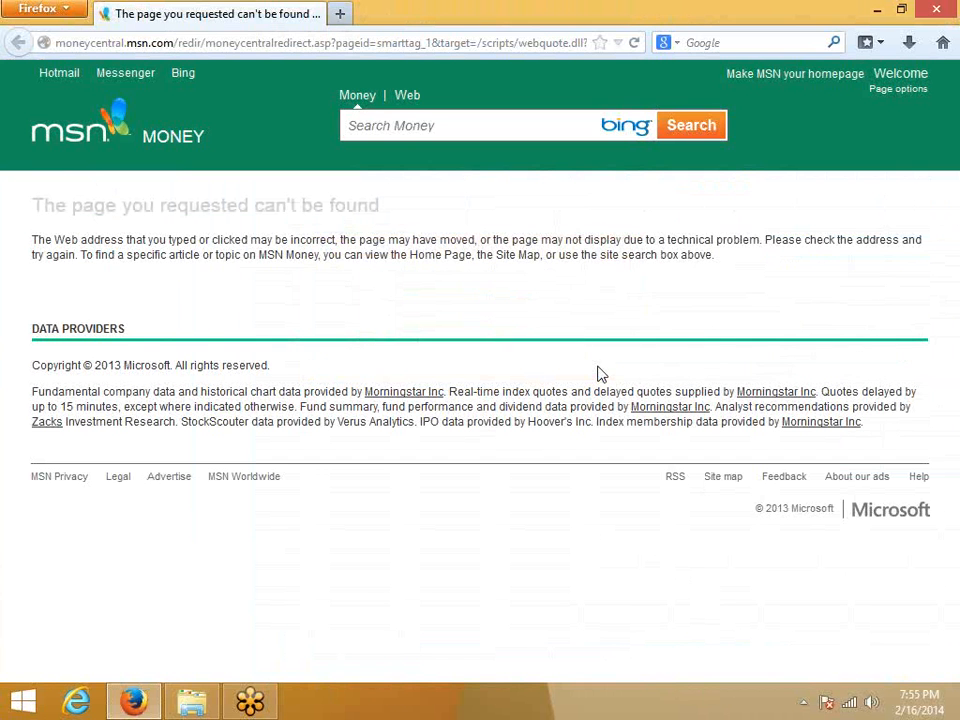
click(940, 10)
double_click(845, 488)
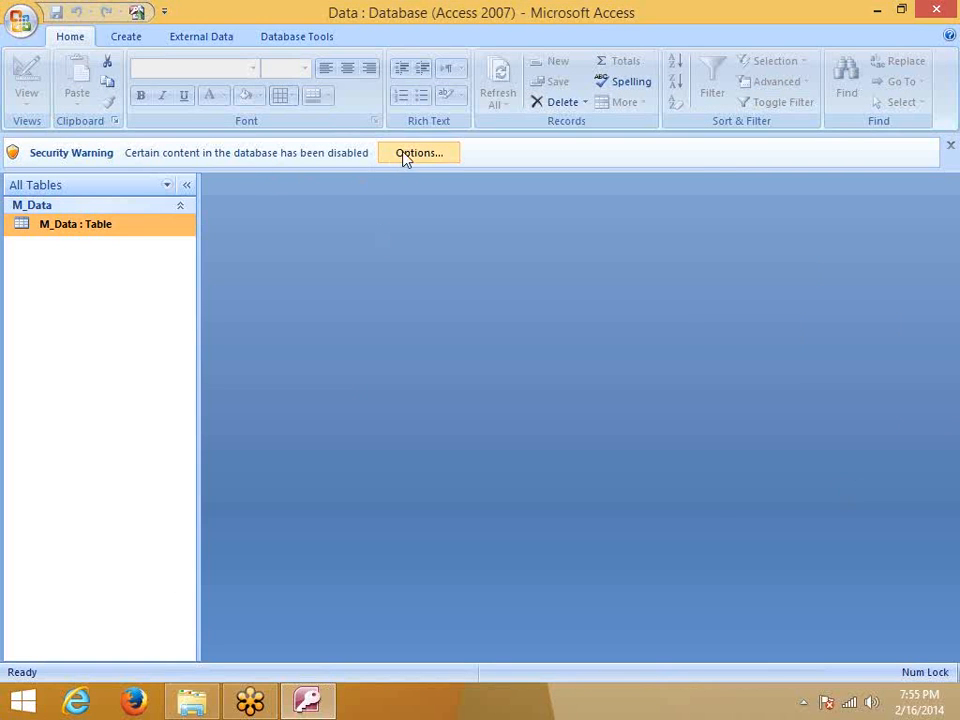
Enable the disabled database content and open M_Data in Design View
click(410, 155)
click(333, 405)
click(588, 526)
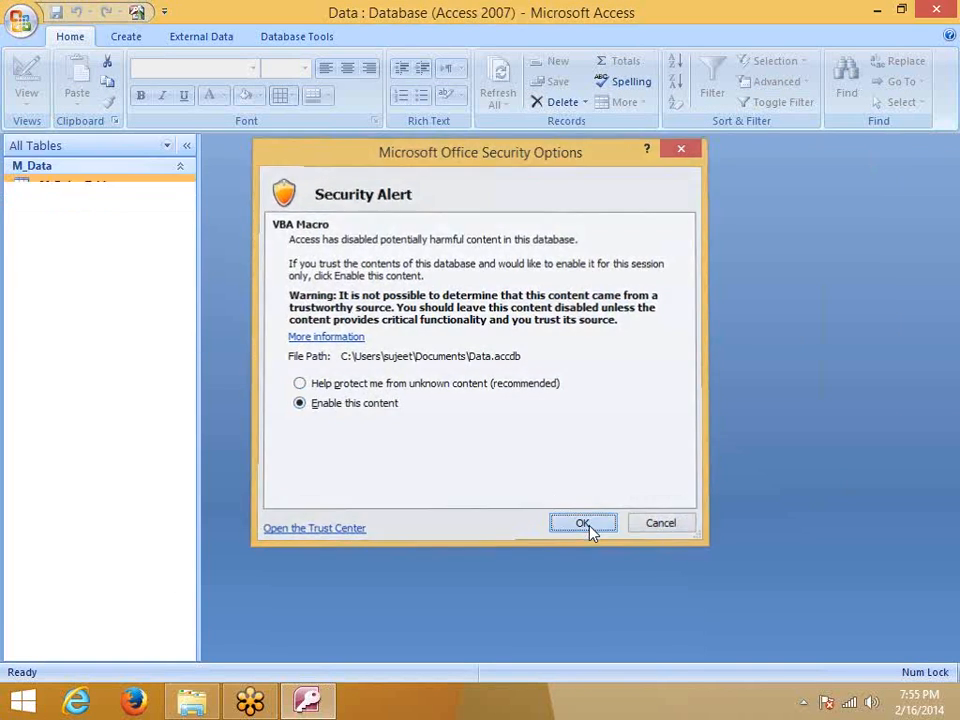
double_click(87, 185)
right_click(87, 186)
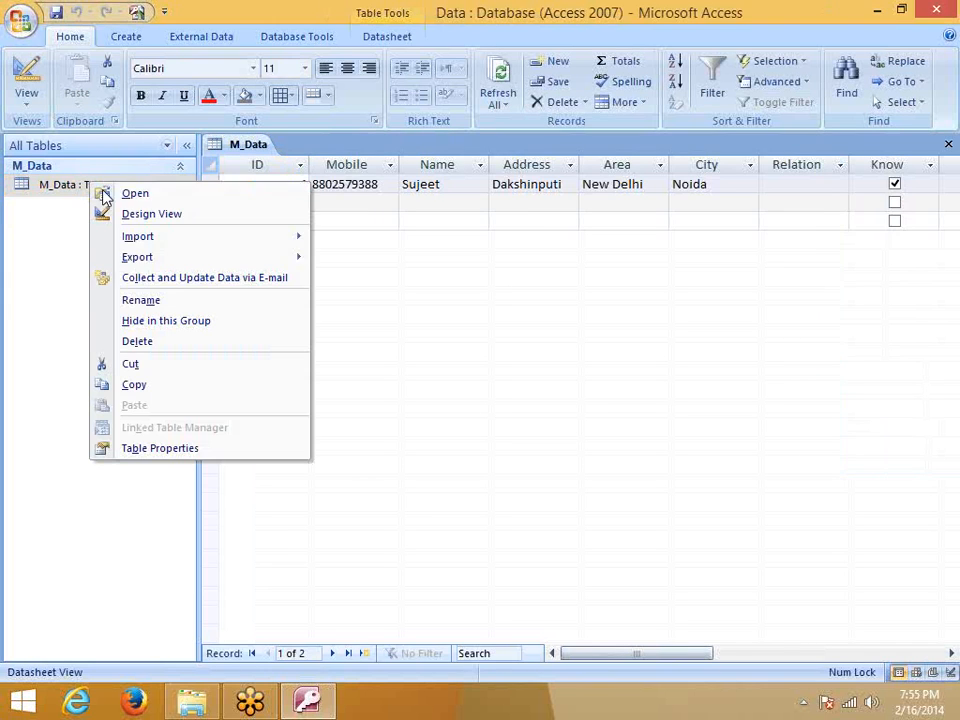
click(155, 214)
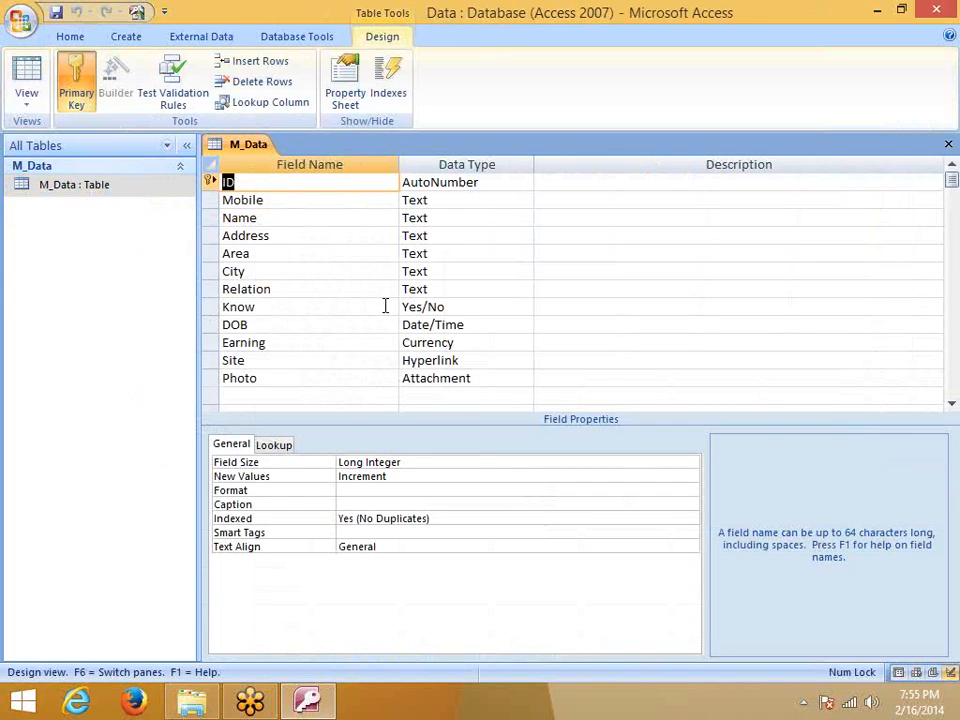
Inspect the Photo, Site and Earning fields, checking Site's Format property
click(471, 377)
click(472, 360)
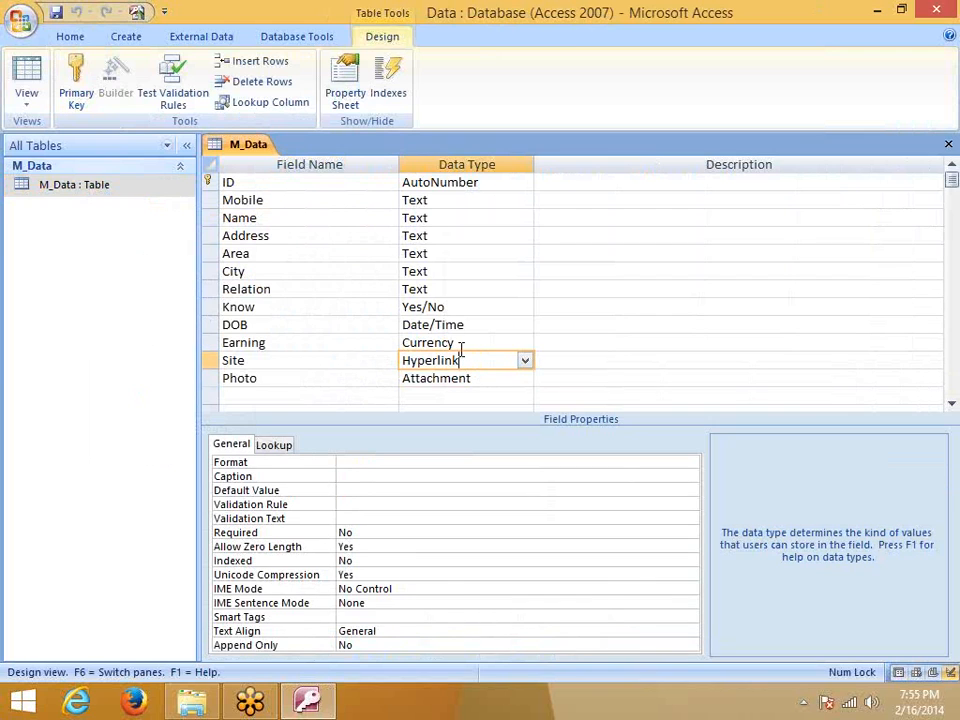
click(458, 343)
click(467, 360)
click(373, 463)
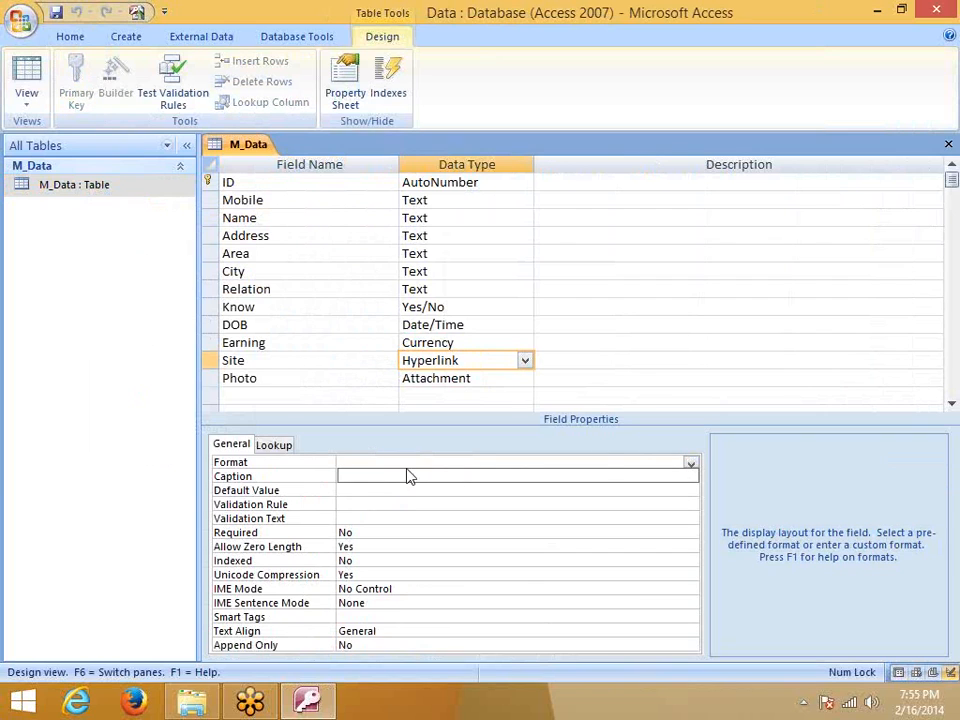
Review the Site field's Default Value, Caption, Required, Allow Zero Length, Indexed properties; keep Unicode Compression Yes
click(358, 489)
click(345, 477)
click(345, 488)
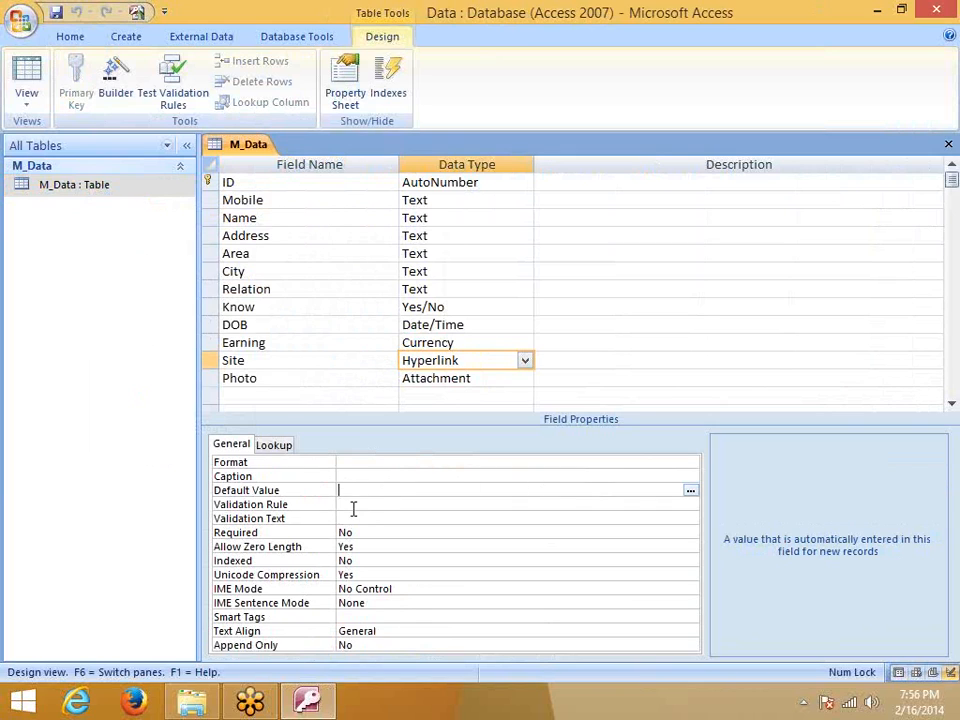
click(378, 532)
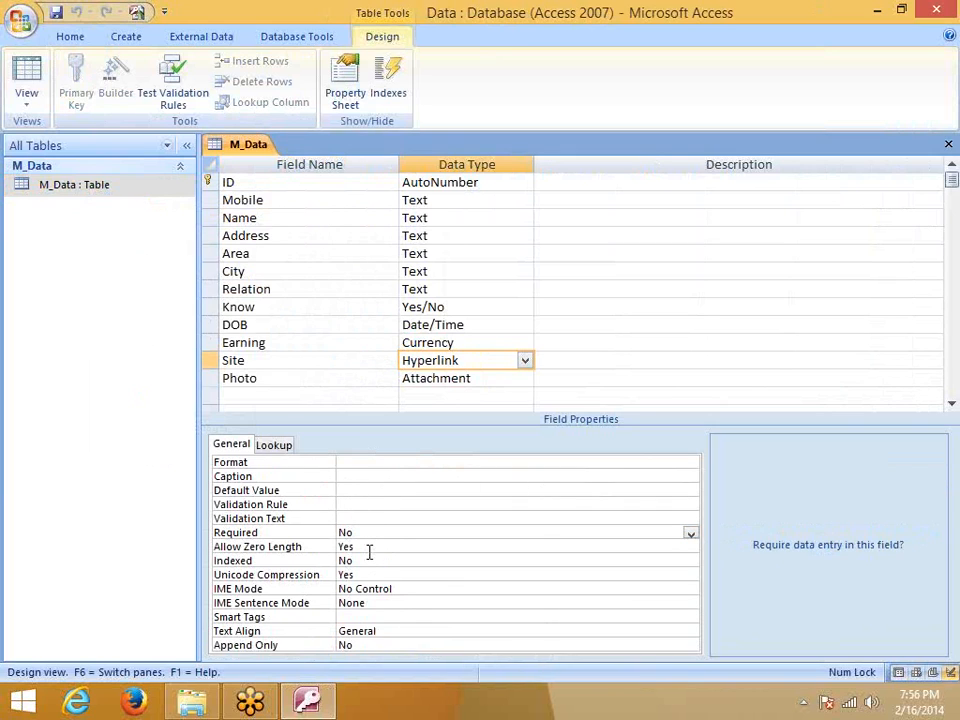
click(369, 548)
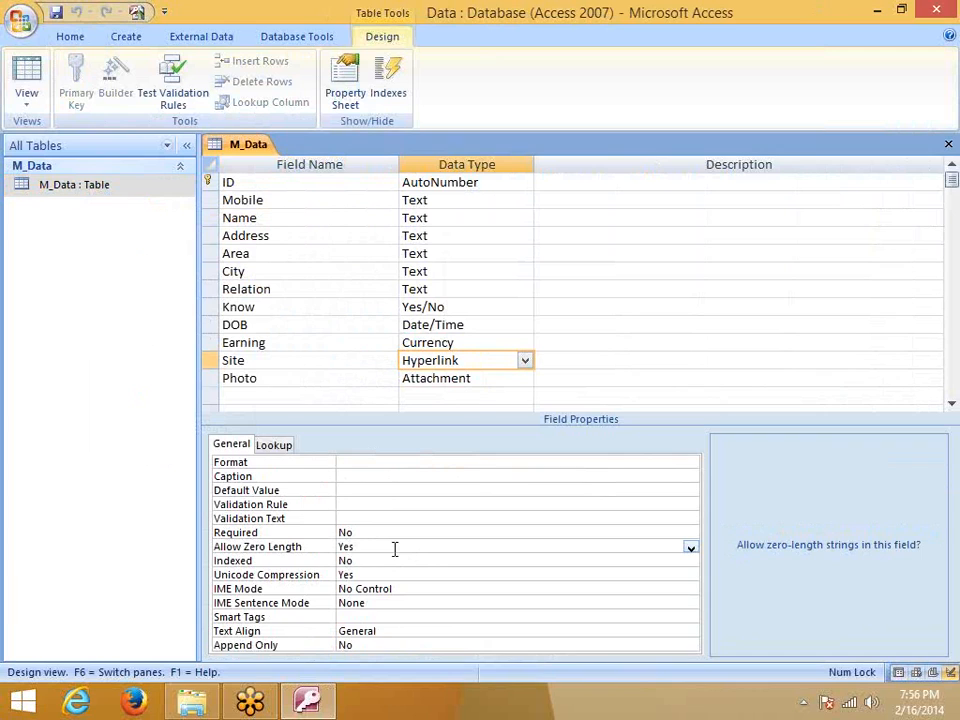
click(381, 561)
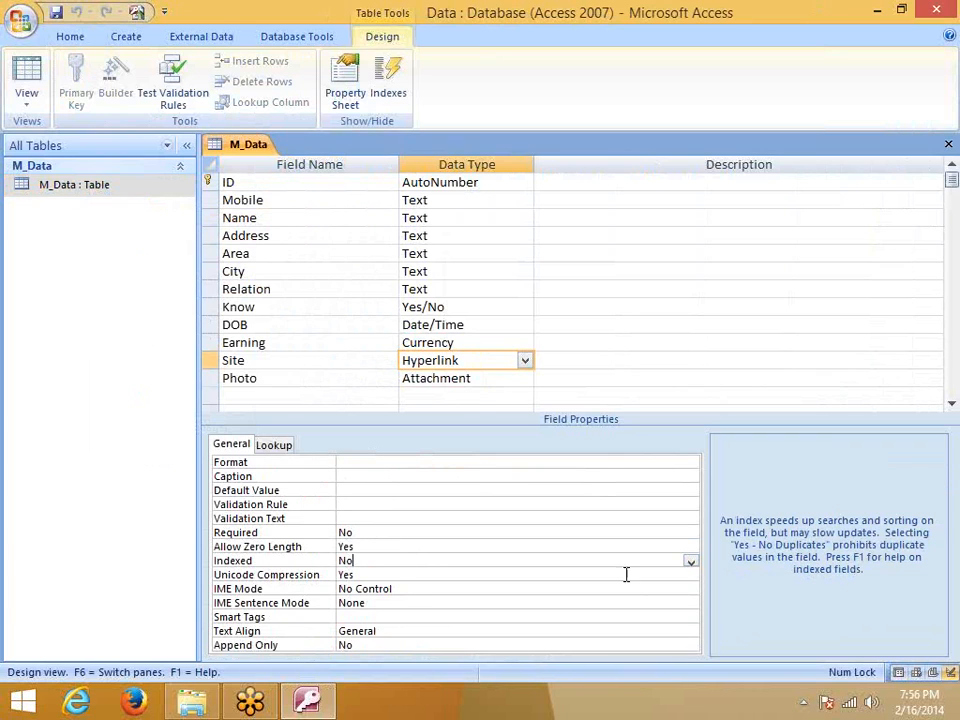
click(364, 578)
click(690, 577)
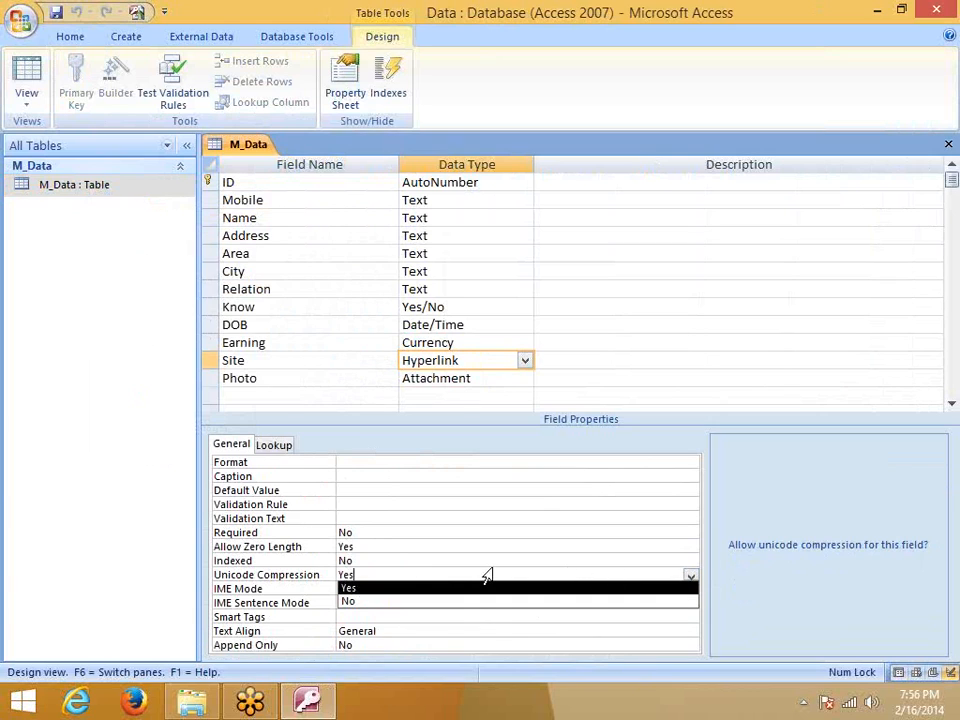
click(289, 579)
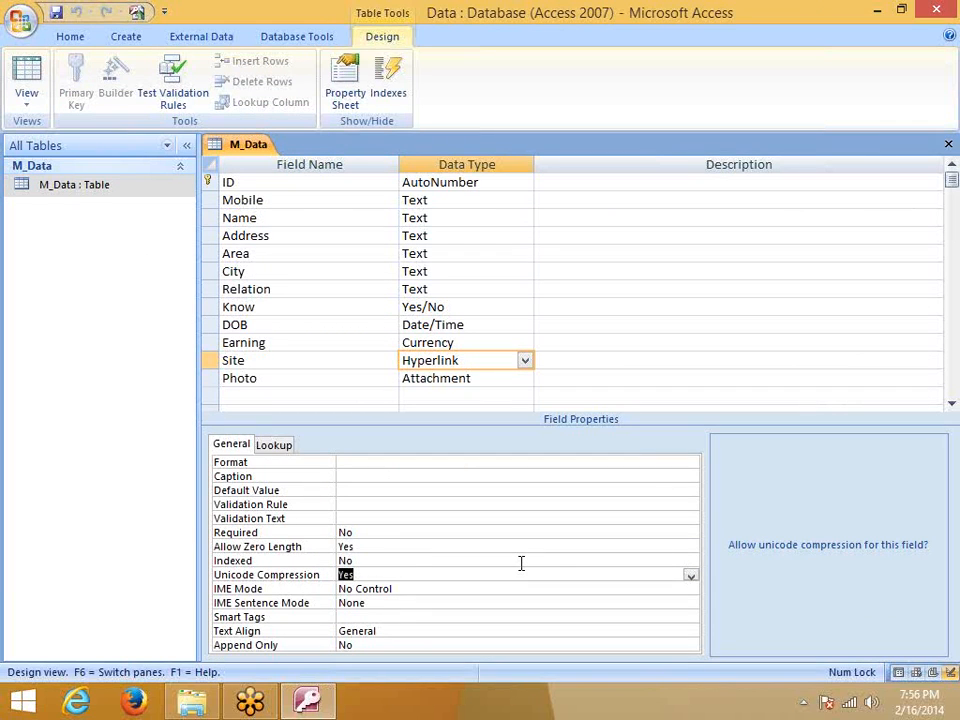
Check Site's Smart Tags, Text Align and Append Only (kept No), then show Photo's properties
click(368, 616)
click(369, 630)
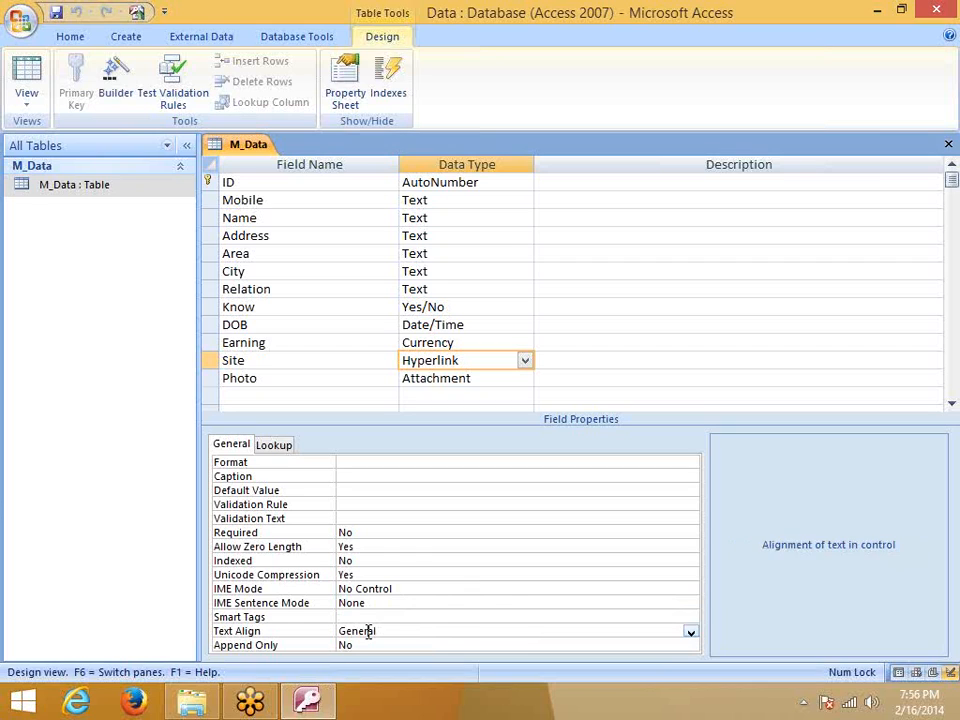
click(369, 644)
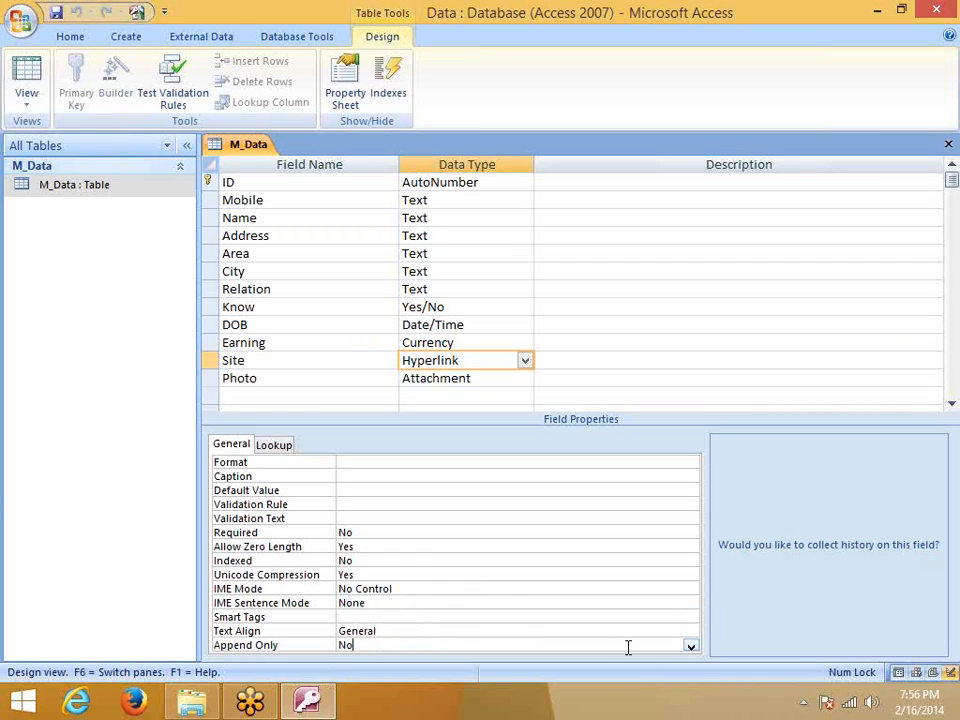
click(690, 647)
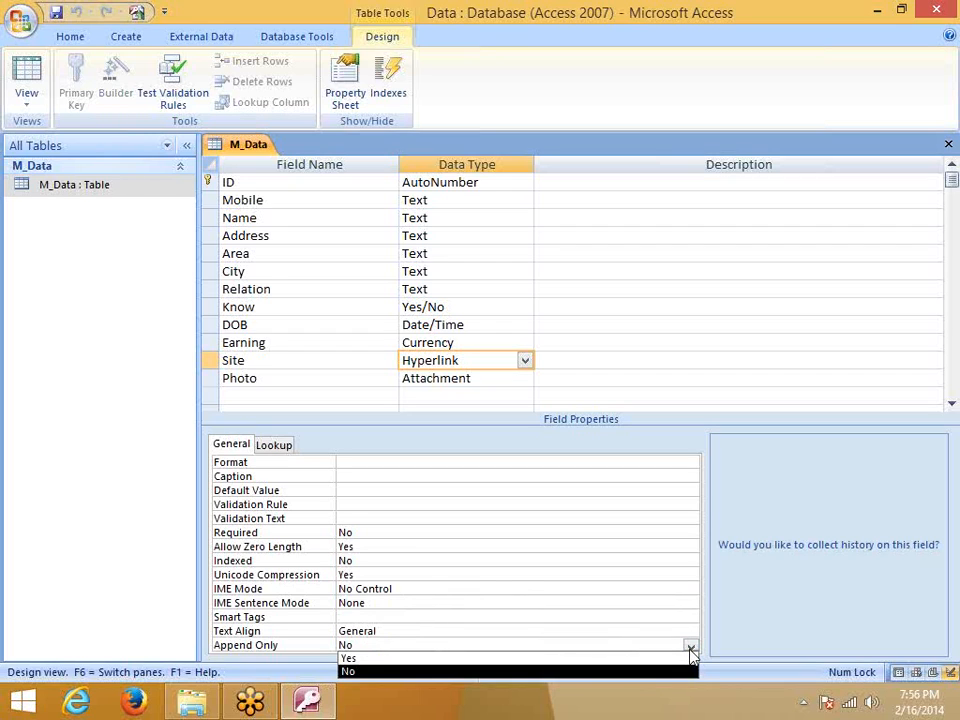
click(690, 648)
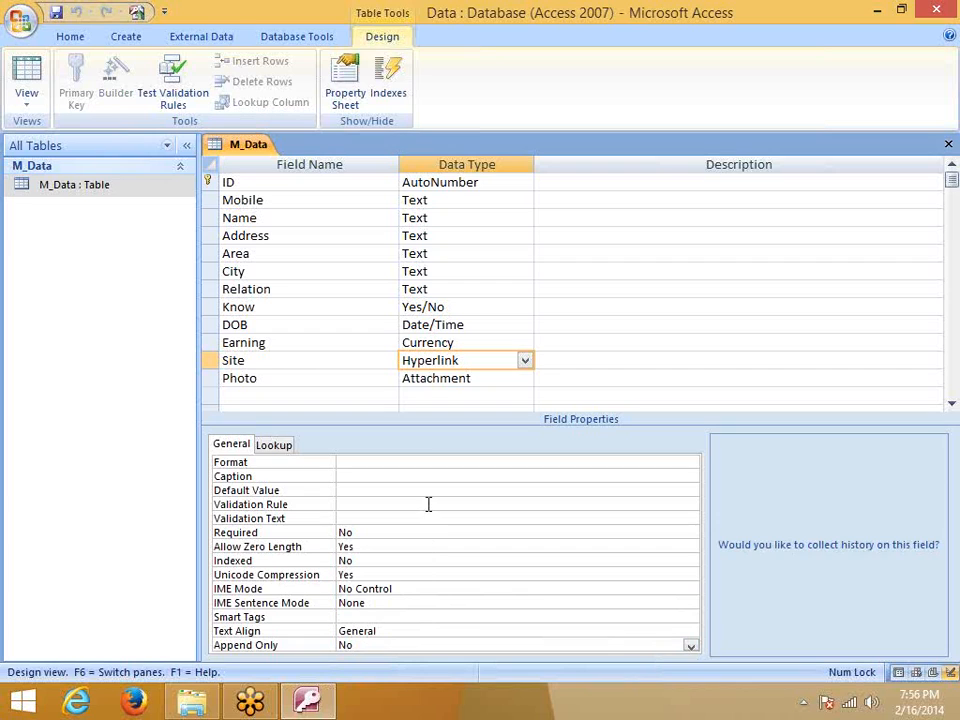
click(428, 379)
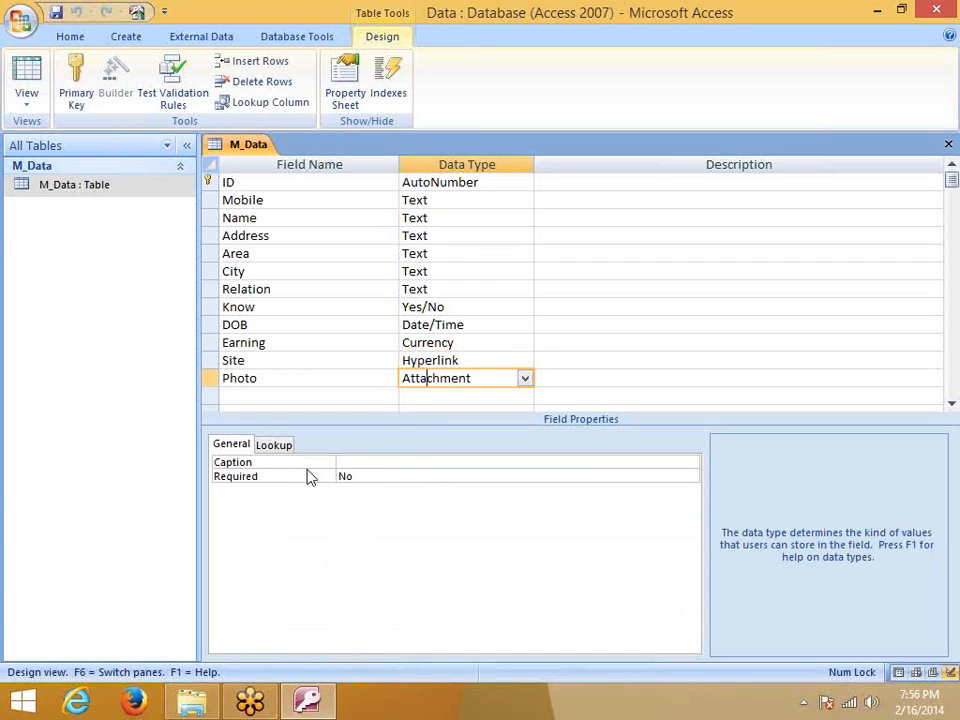
Keep the Photo field's Required property at No, then show the ID field's properties
click(370, 477)
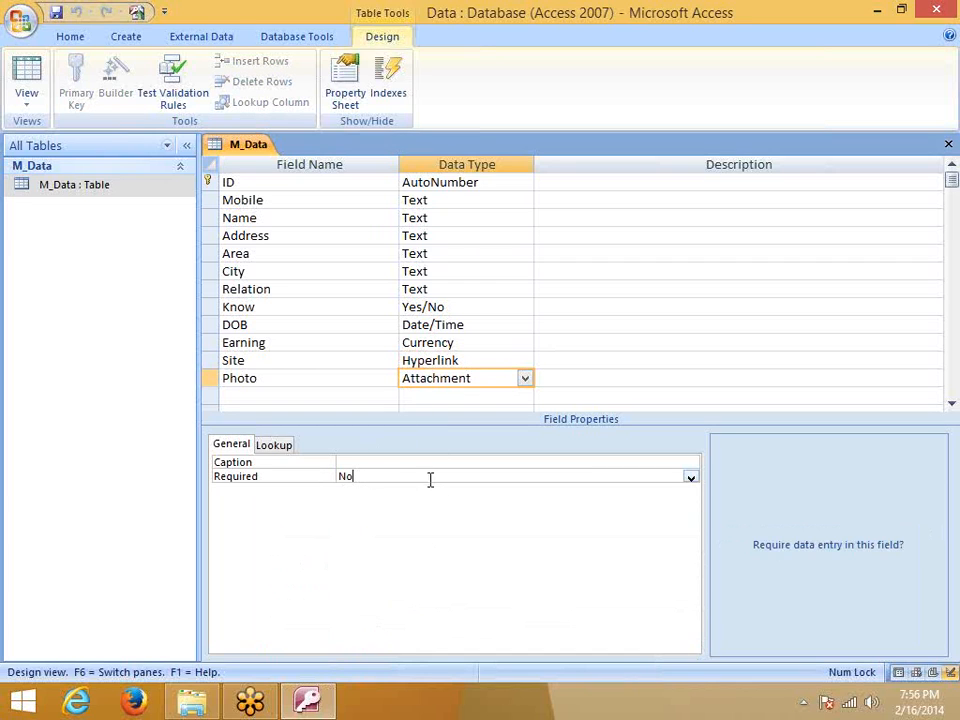
click(690, 478)
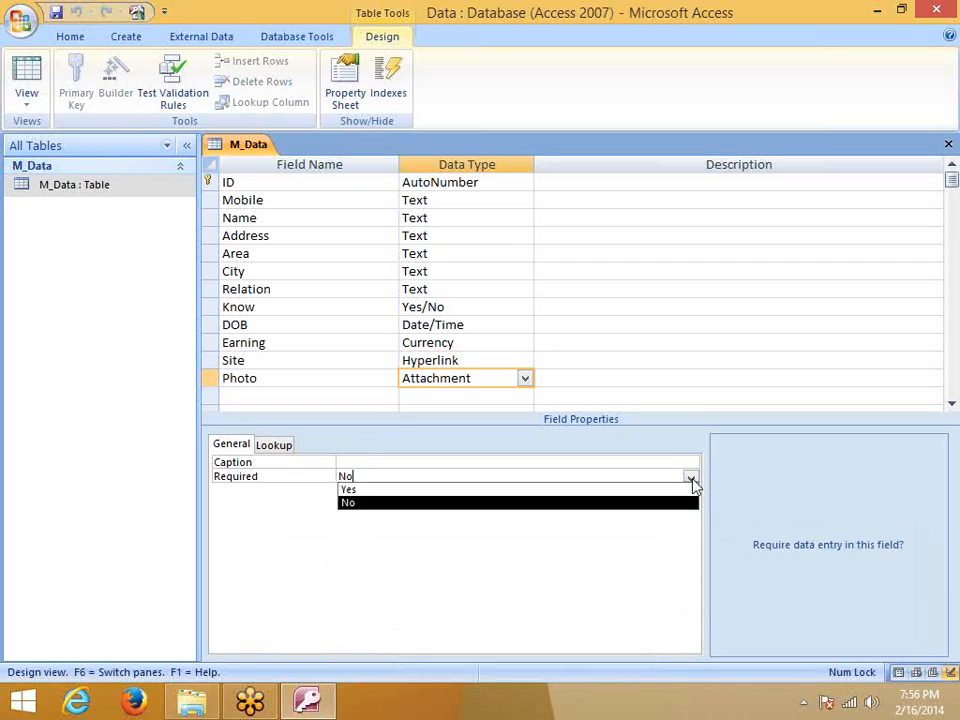
click(435, 602)
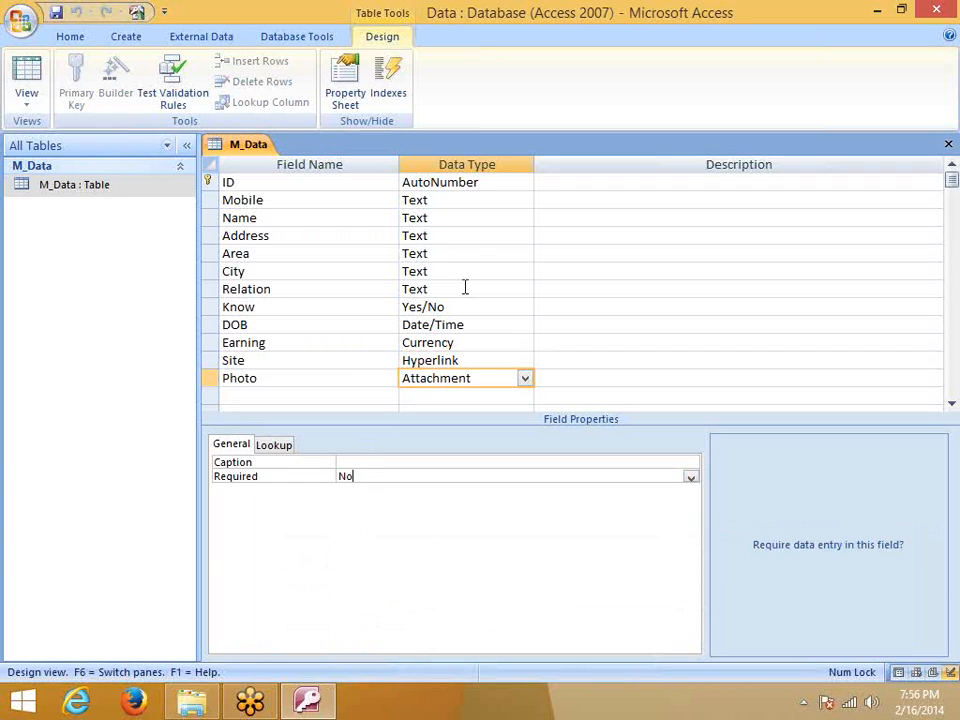
click(420, 182)
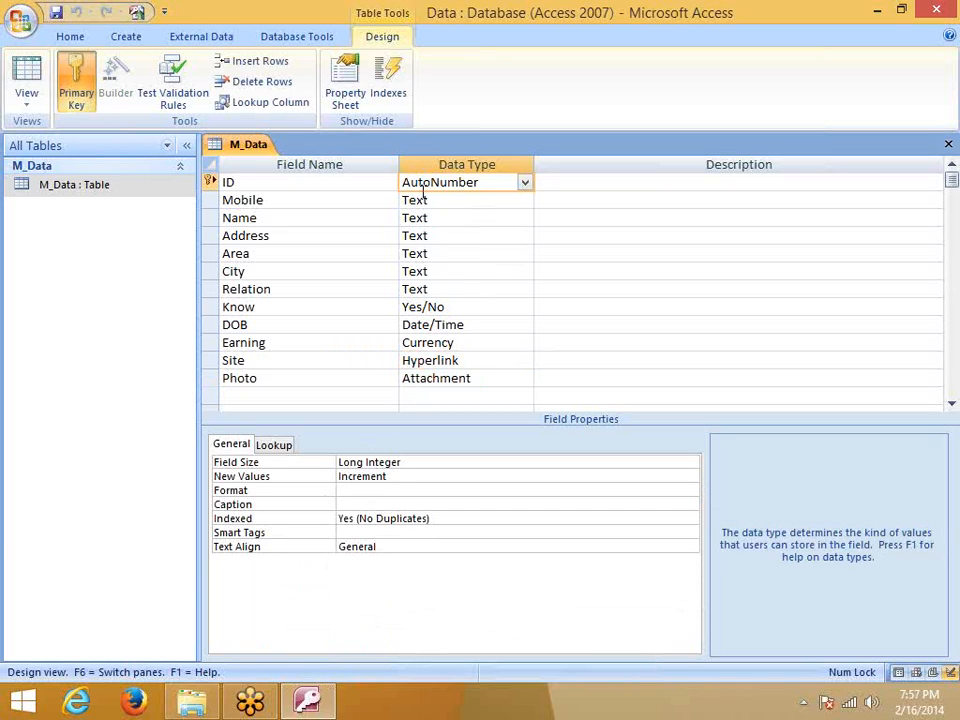
Rename the ID field to E_ID, correcting a typo
drag(242, 183, 197, 186)
text(E)
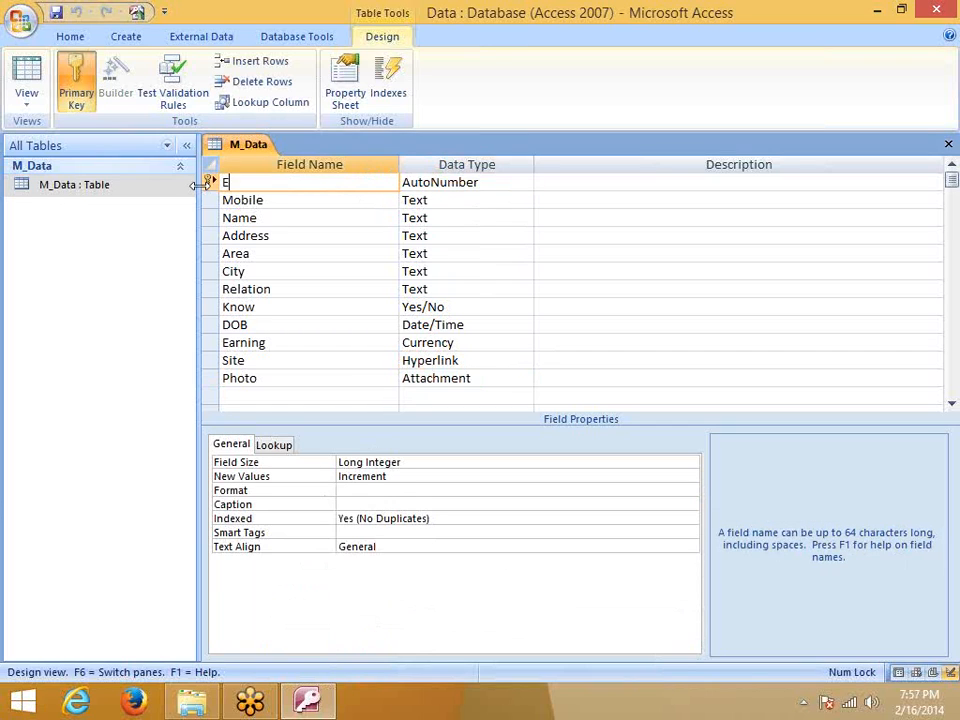
text( ID)
key(BackSpace)
key(BackSpace)
key(BackSpace)
text(_ID)
Review the Mobile field's properties and E_ID's AutoNumber properties
click(306, 199)
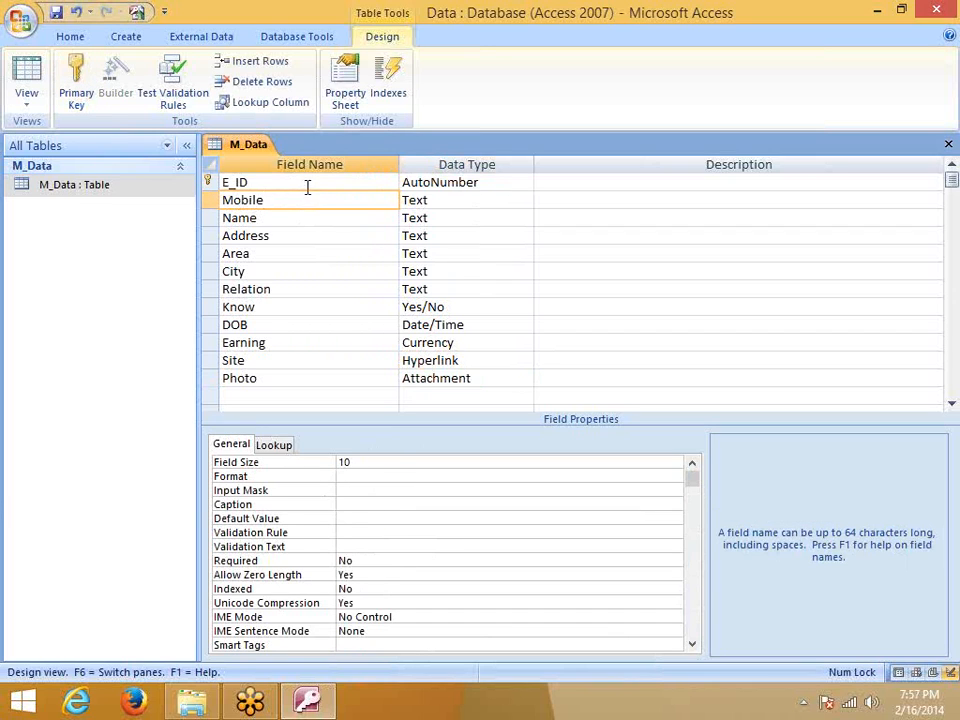
click(307, 186)
click(410, 187)
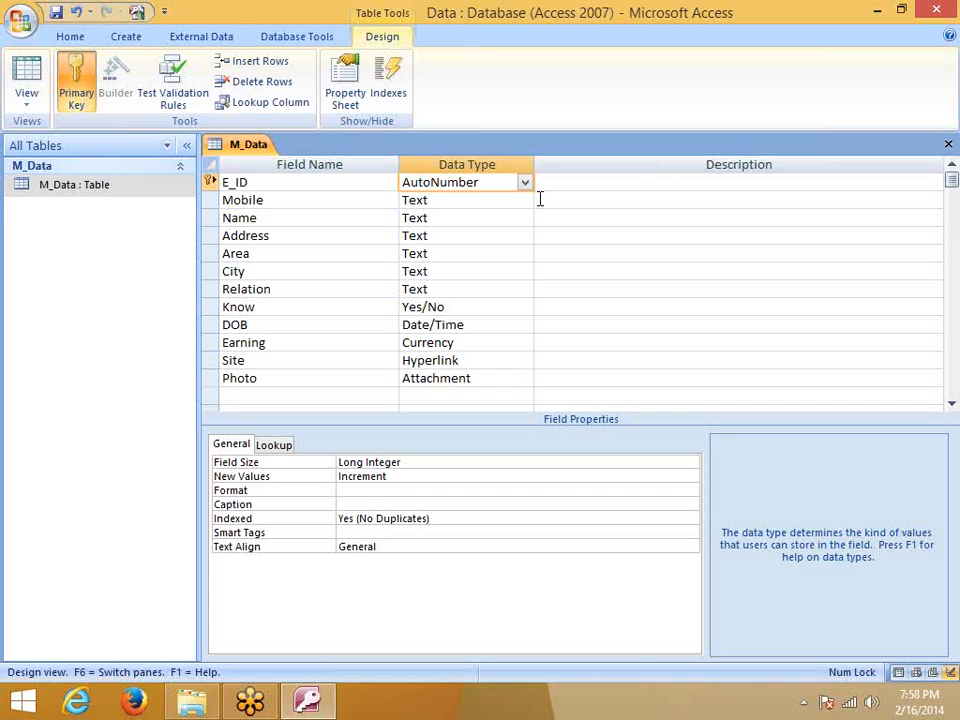
click(475, 201)
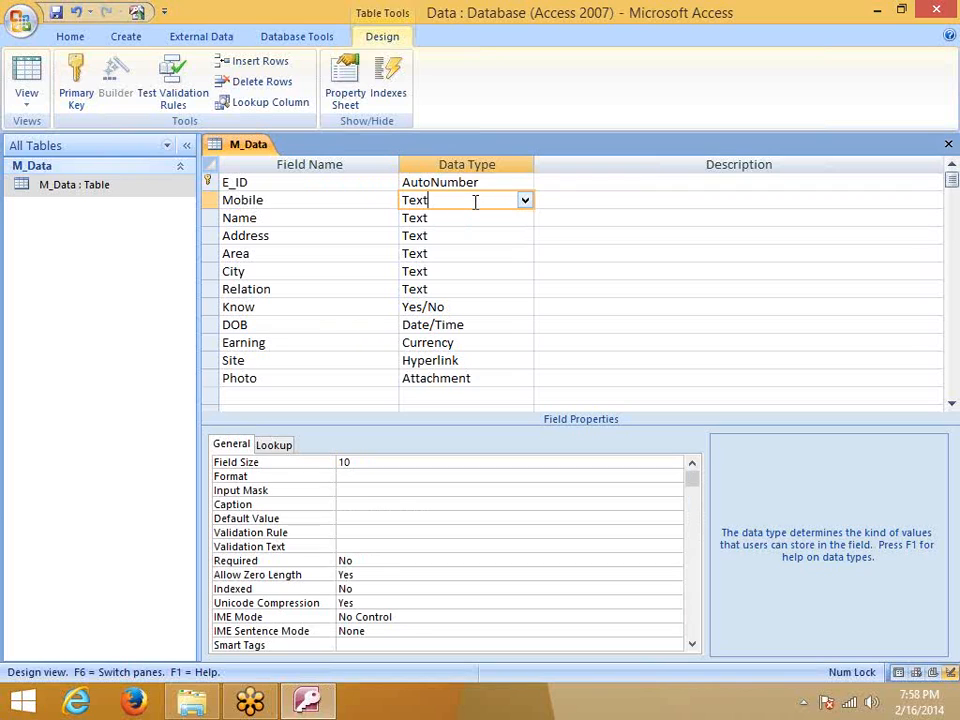
click(437, 221)
click(433, 237)
click(430, 254)
click(429, 272)
click(524, 272)
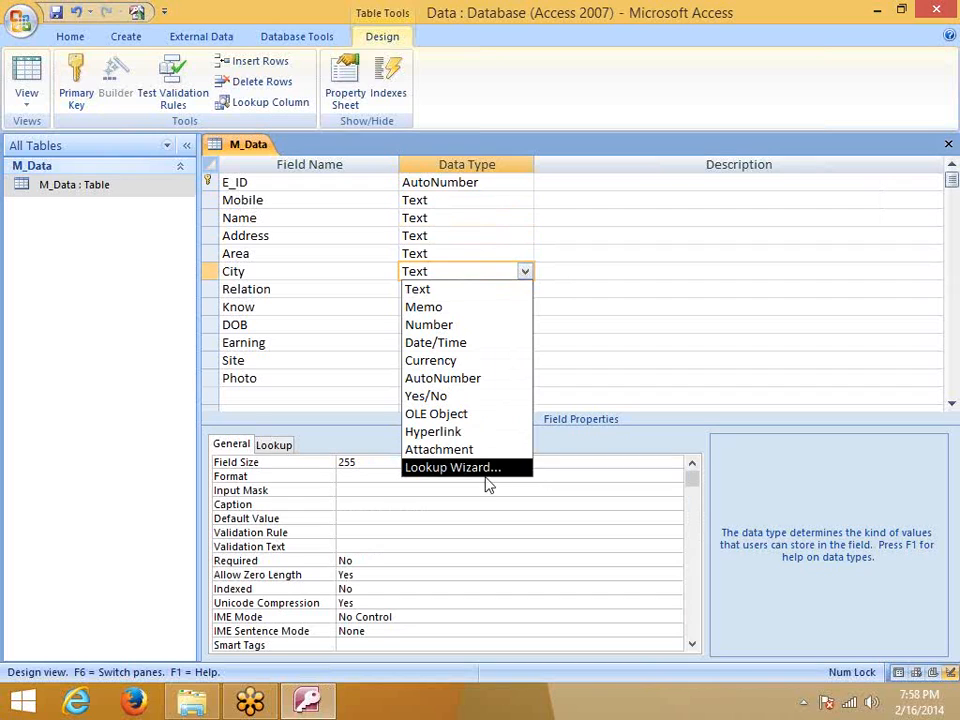
click(476, 268)
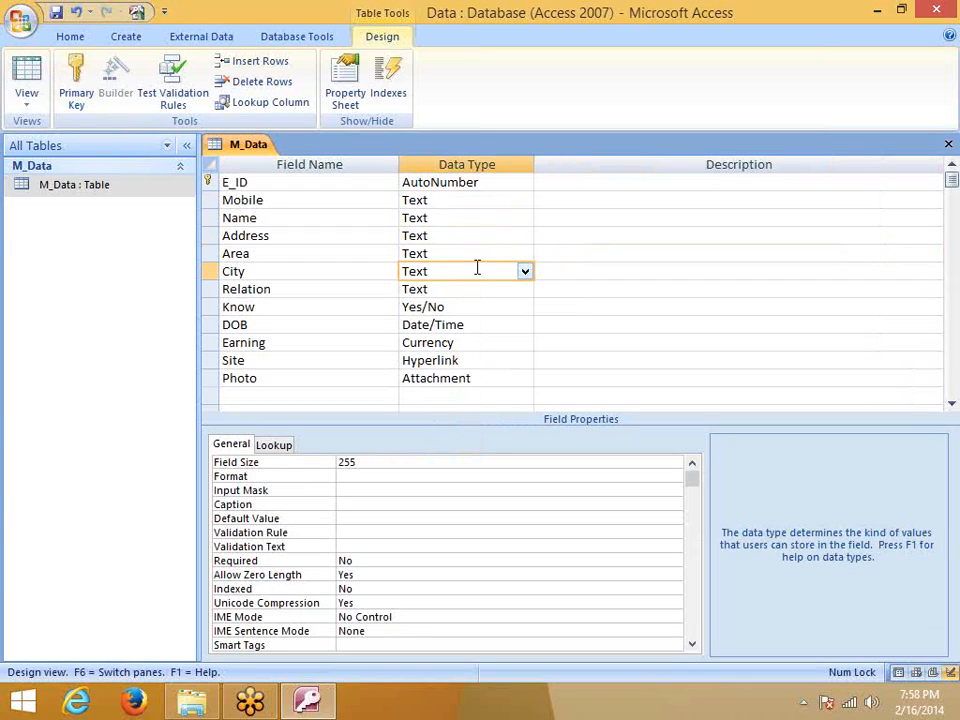
click(469, 217)
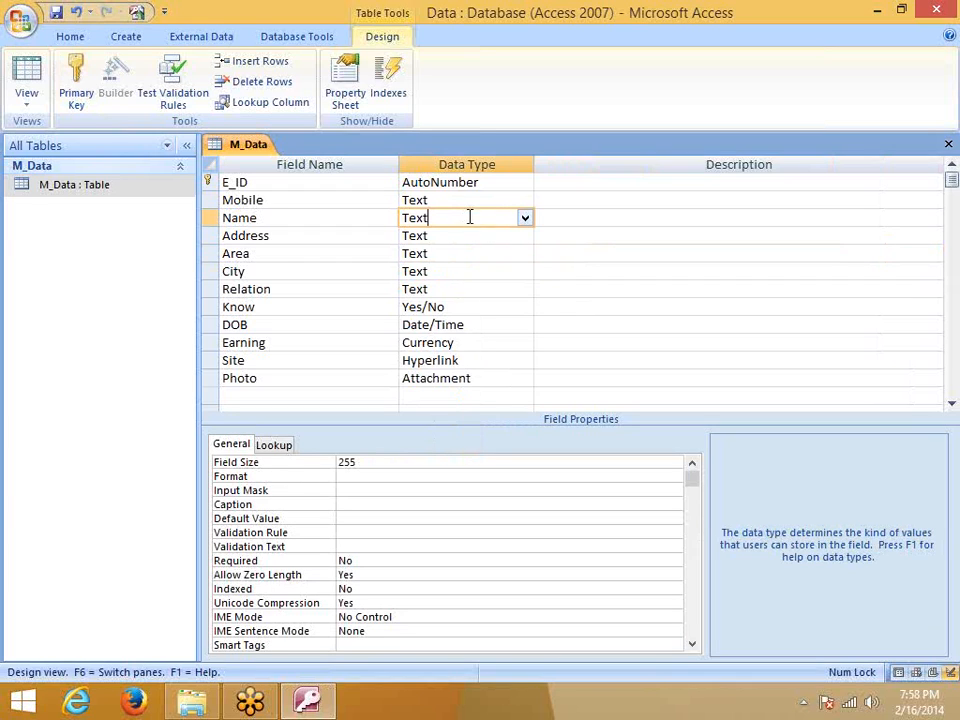
click(340, 463)
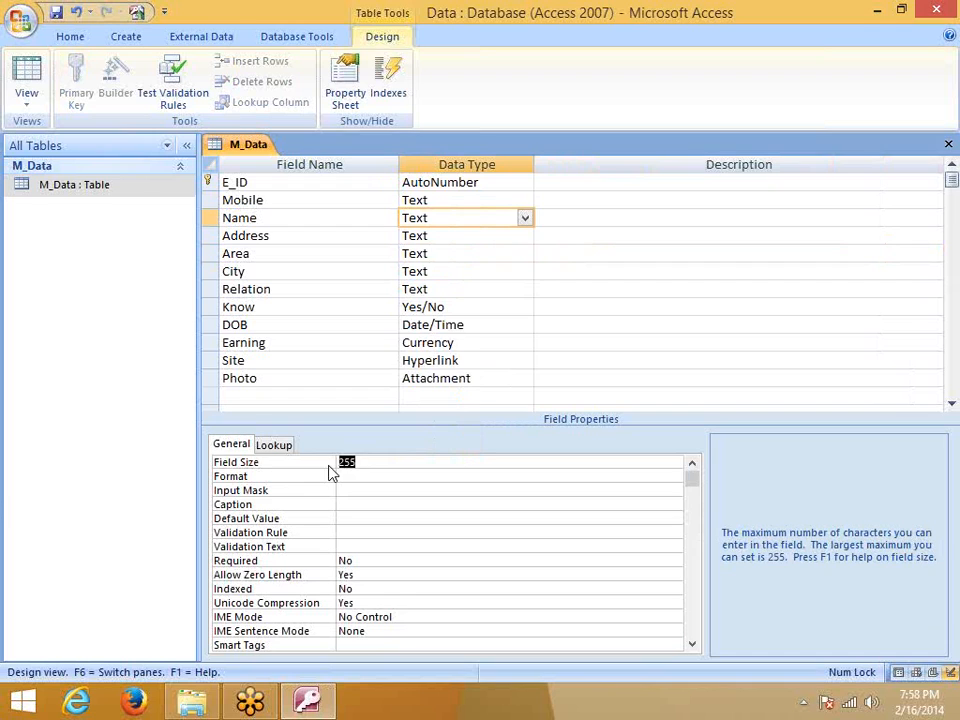
click(525, 217)
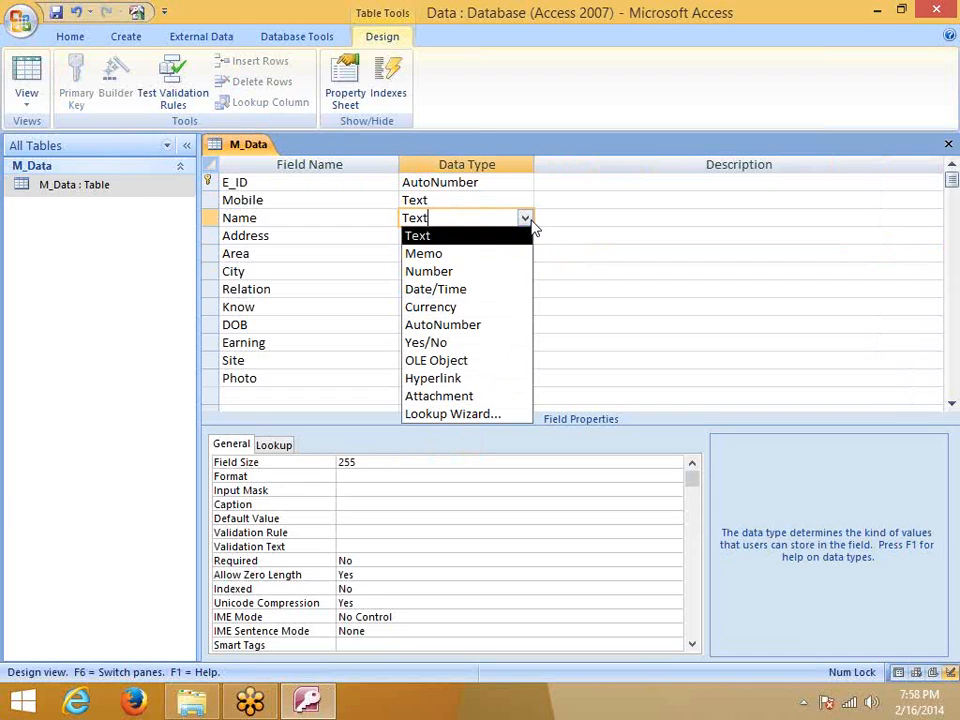
click(574, 248)
click(460, 232)
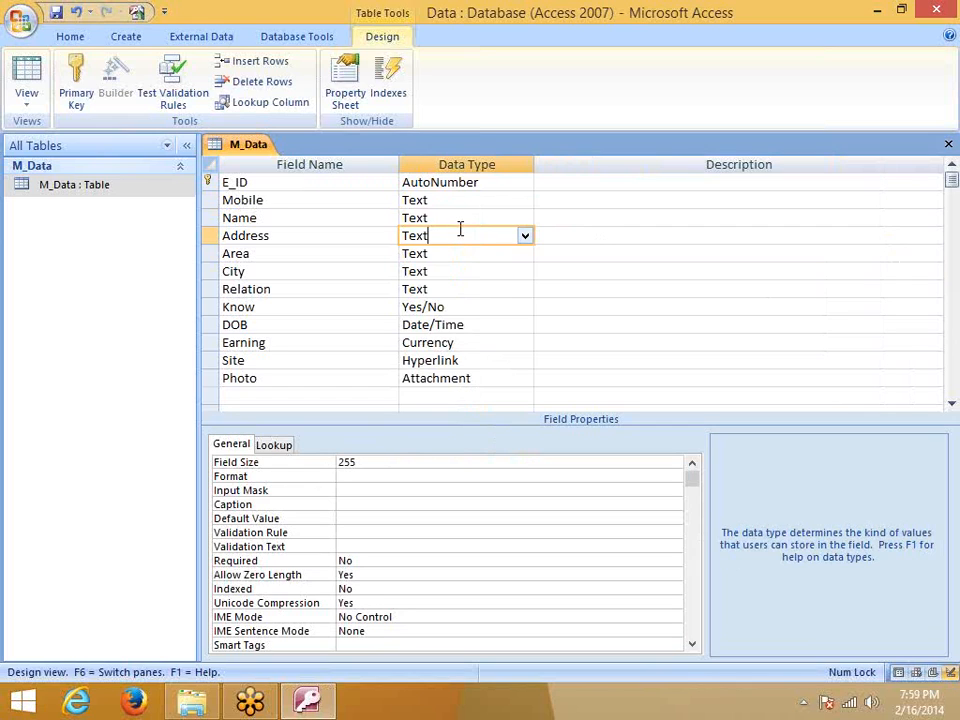
click(460, 307)
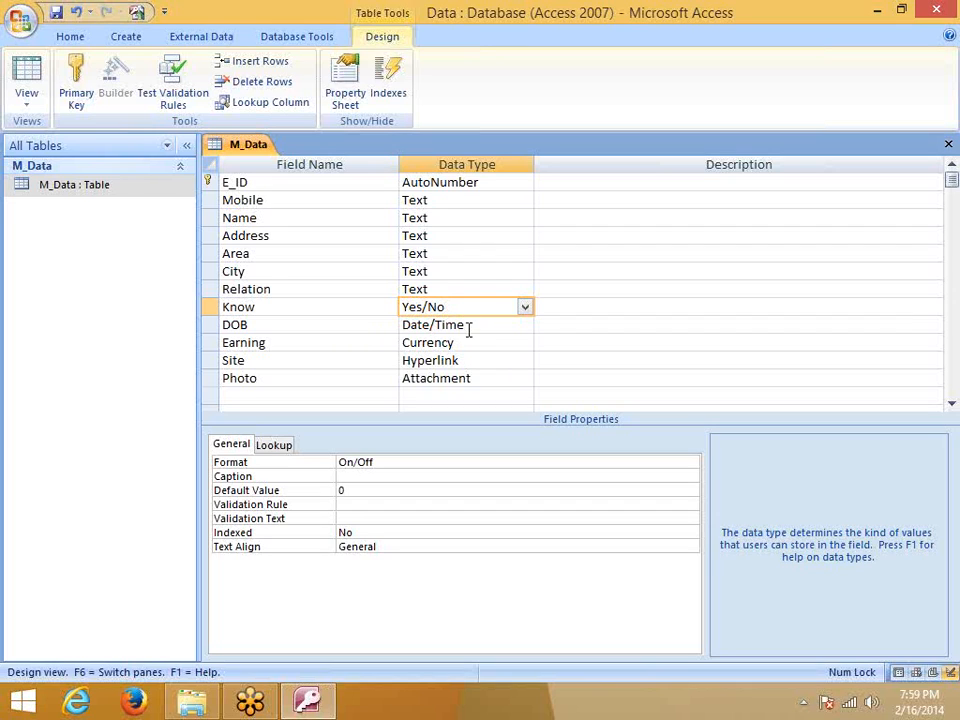
Review Area, City (kept Text), Know, DOB, Earning, Site and Photo field properties
click(458, 250)
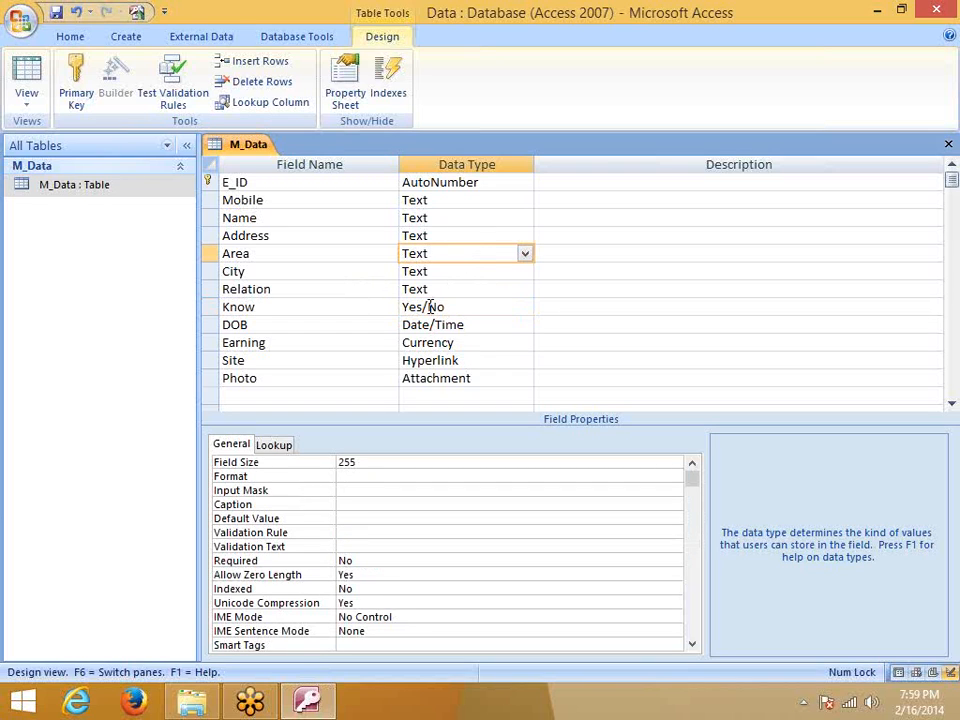
click(462, 271)
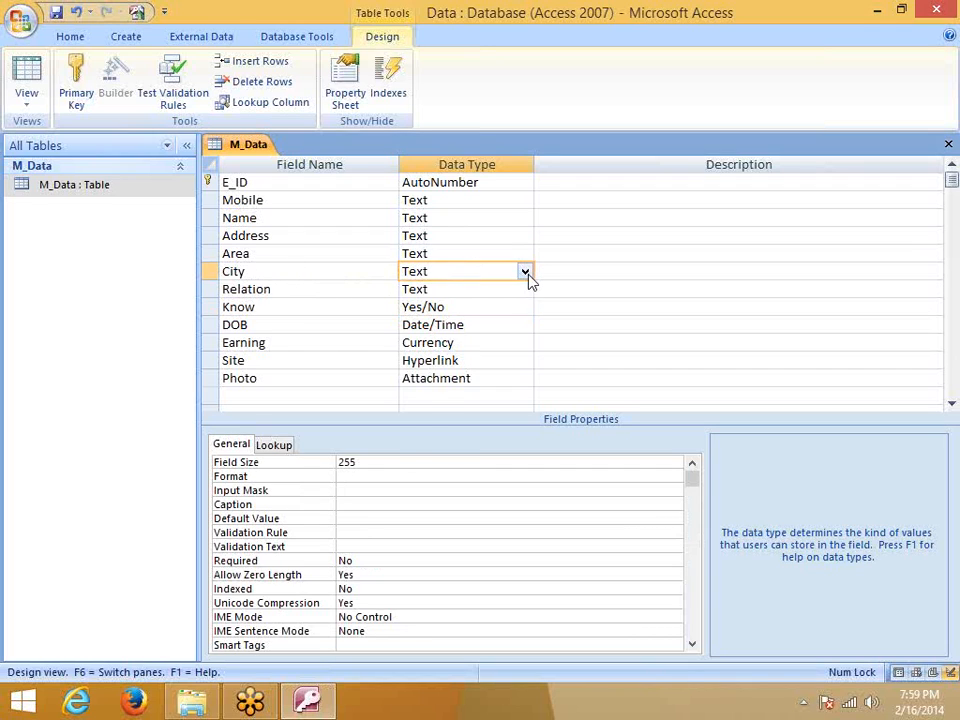
click(525, 273)
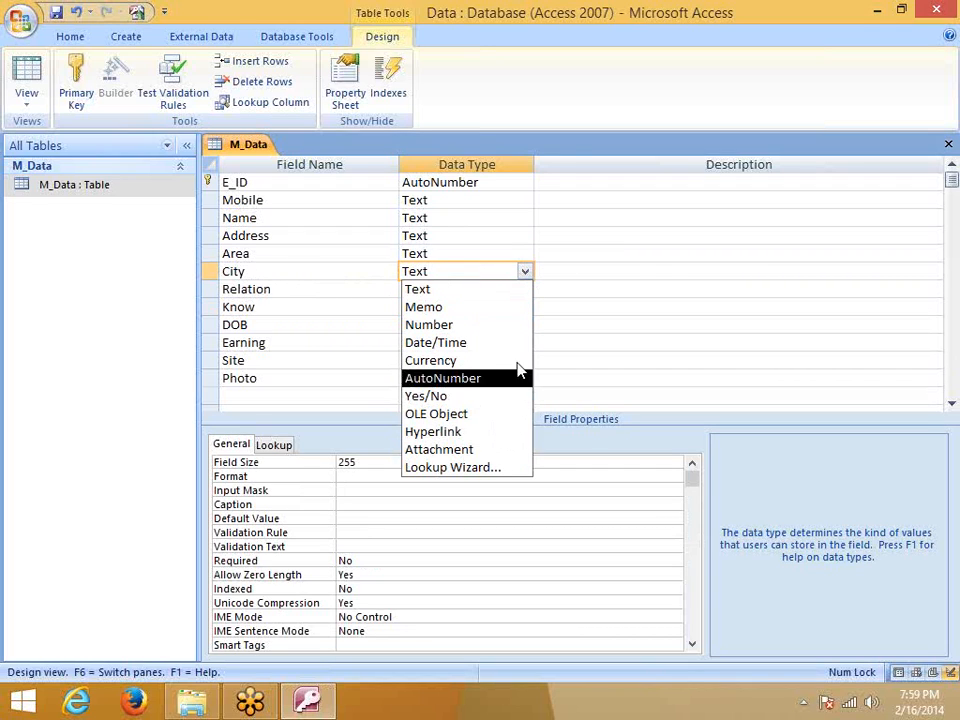
click(698, 278)
click(471, 311)
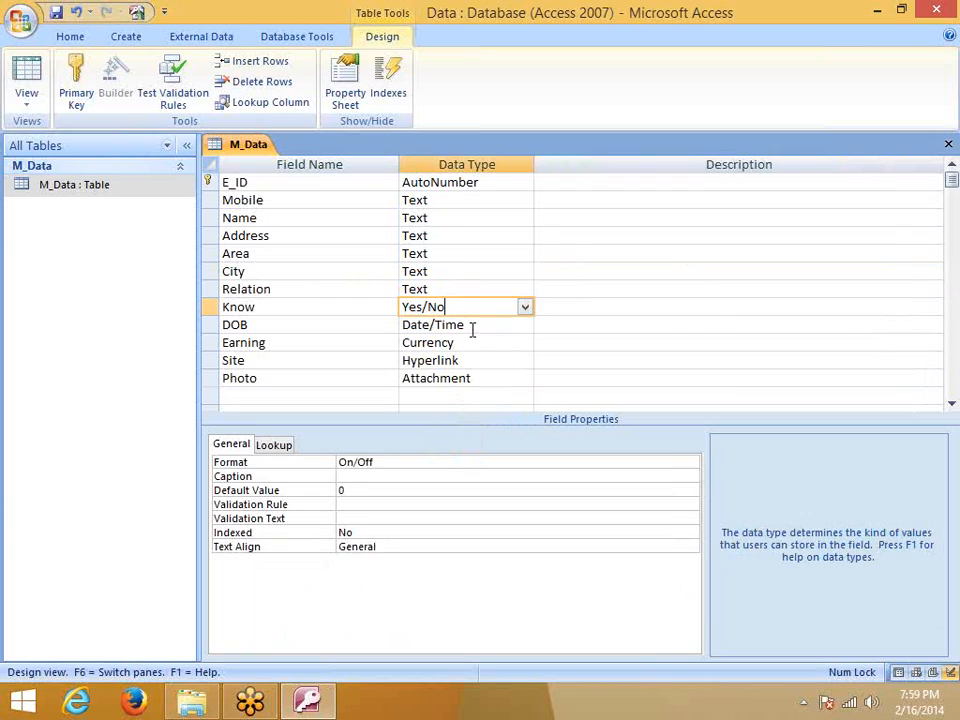
click(468, 328)
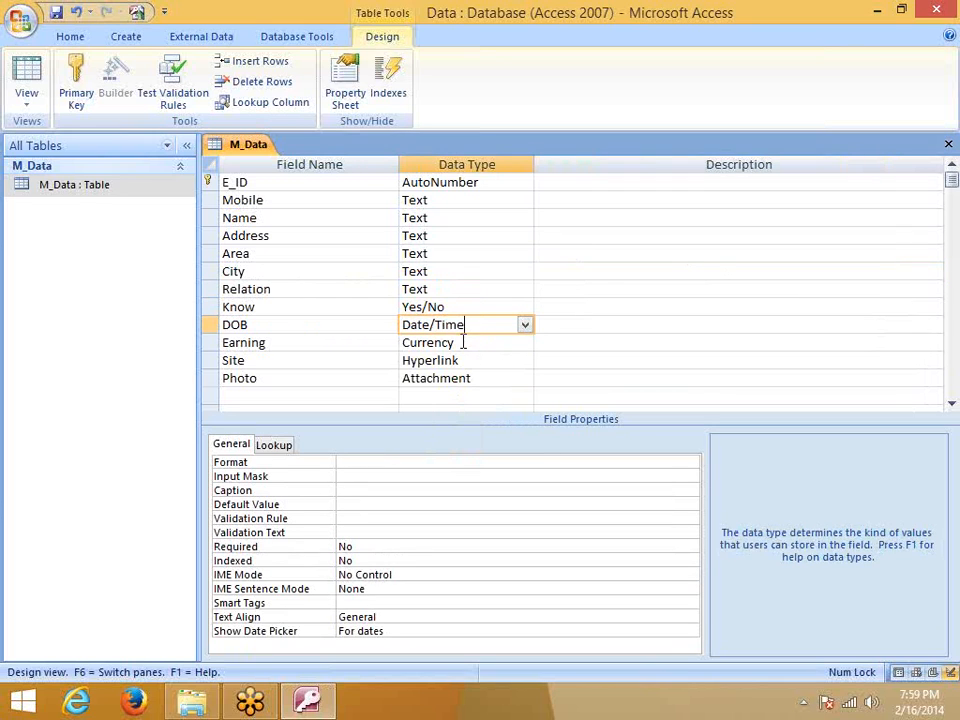
click(463, 342)
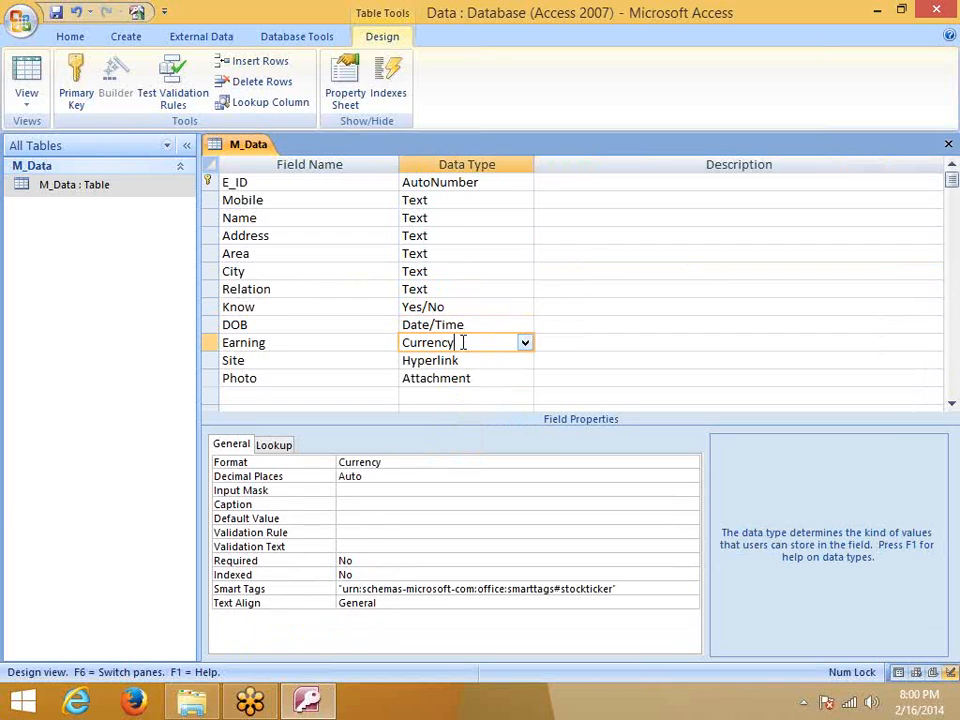
click(468, 361)
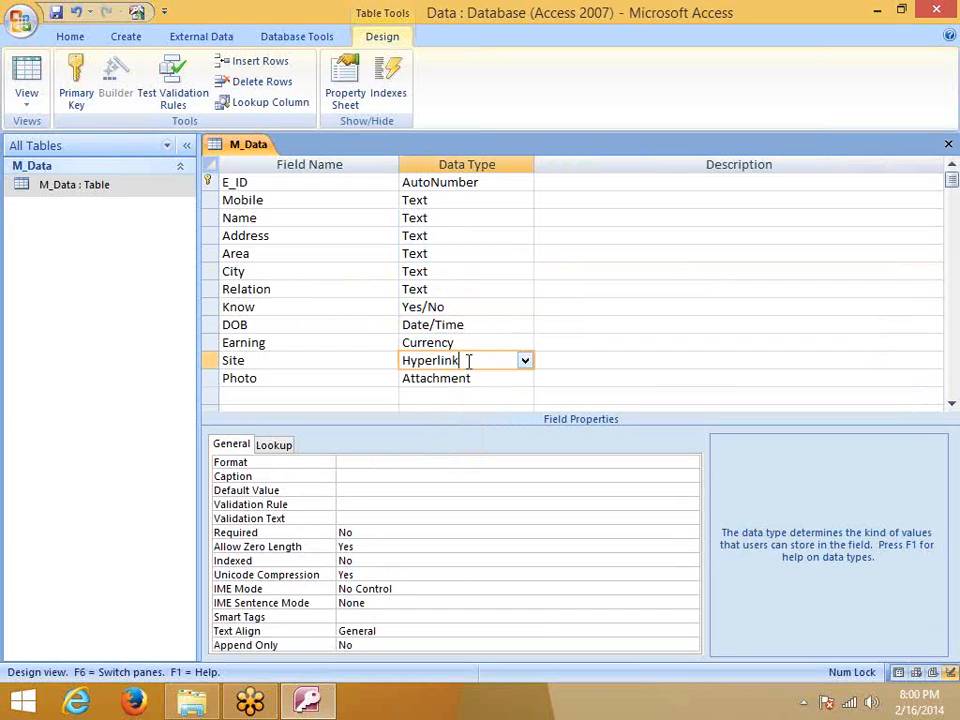
click(471, 378)
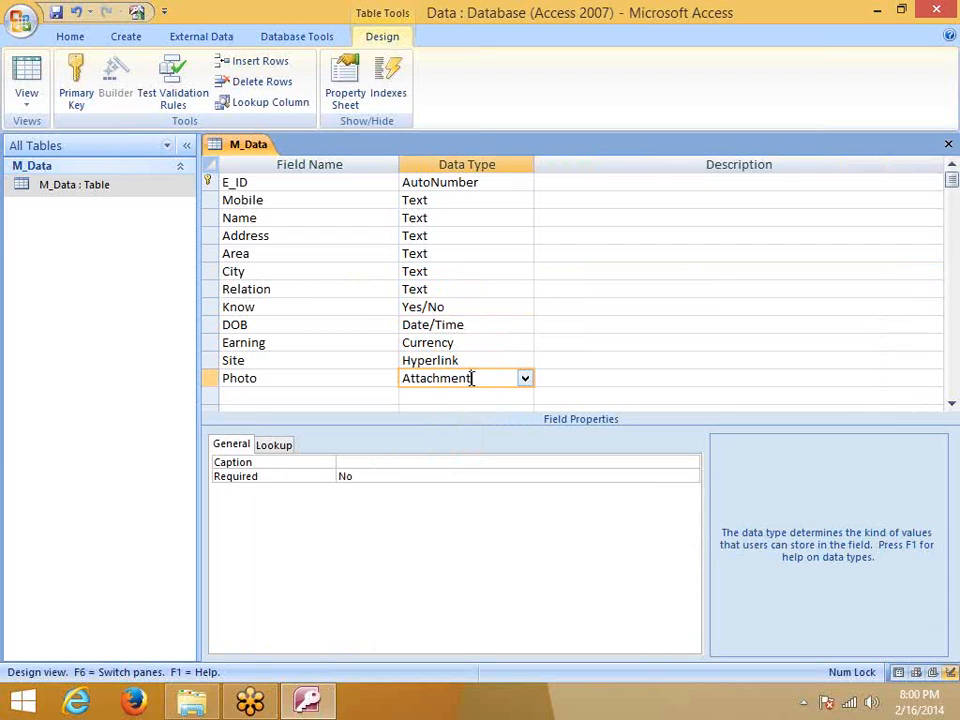
Close the M_Data design saving changes, then reopen M_Data in Datasheet View
click(948, 144)
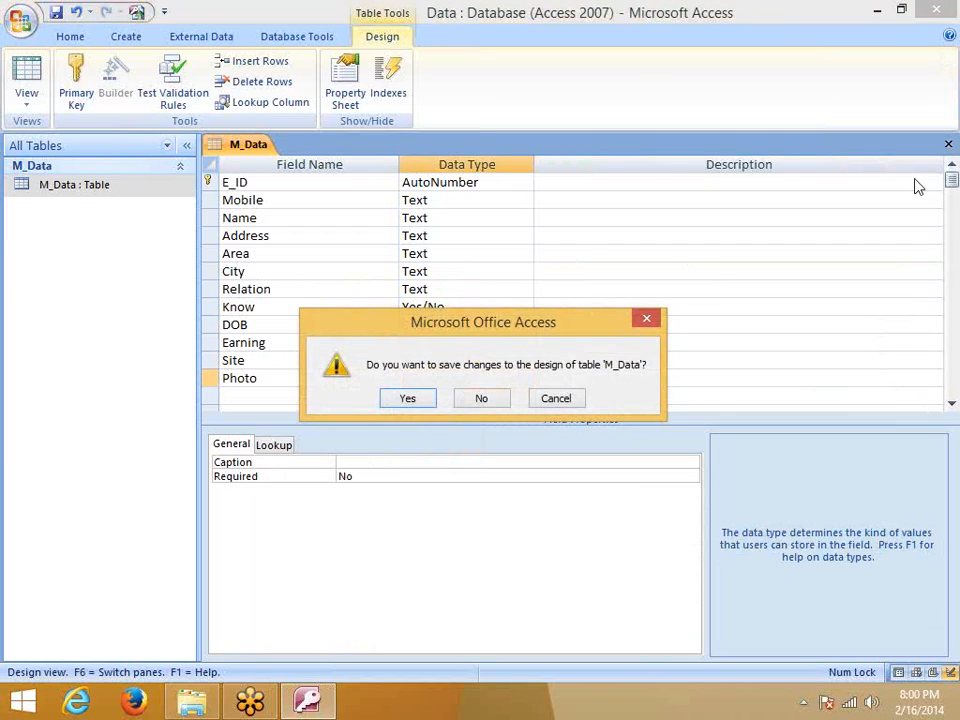
click(426, 400)
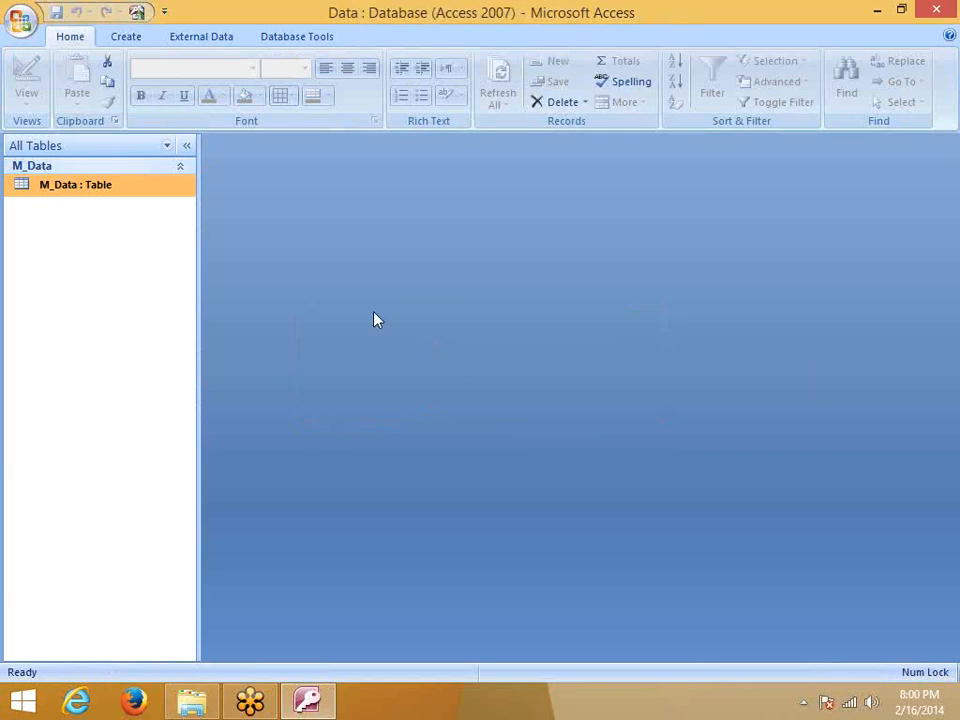
click(139, 170)
click(135, 170)
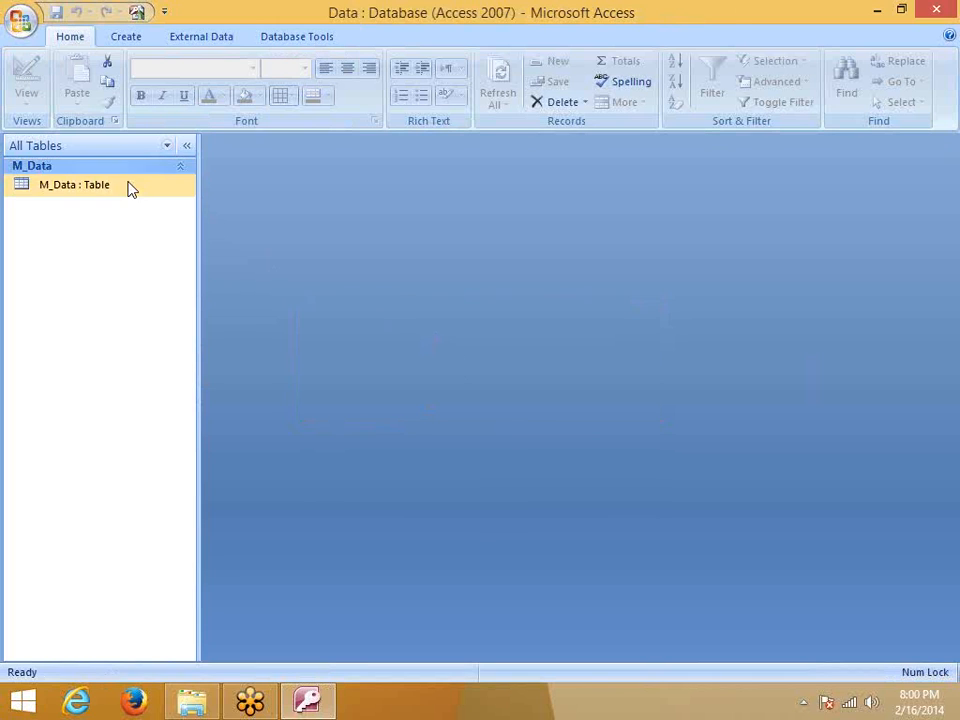
double_click(130, 188)
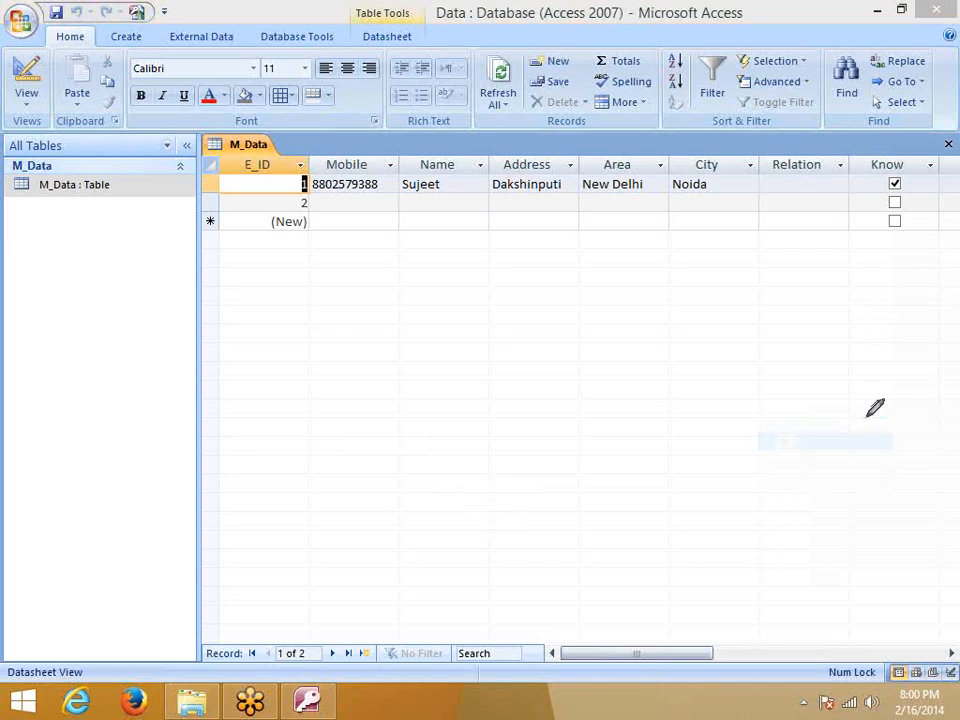
mouse_move(275, 282)
mouse_down()
mouse_move(296, 311)
mouse_move(289, 285)
mouse_move(277, 284)
mouse_up()
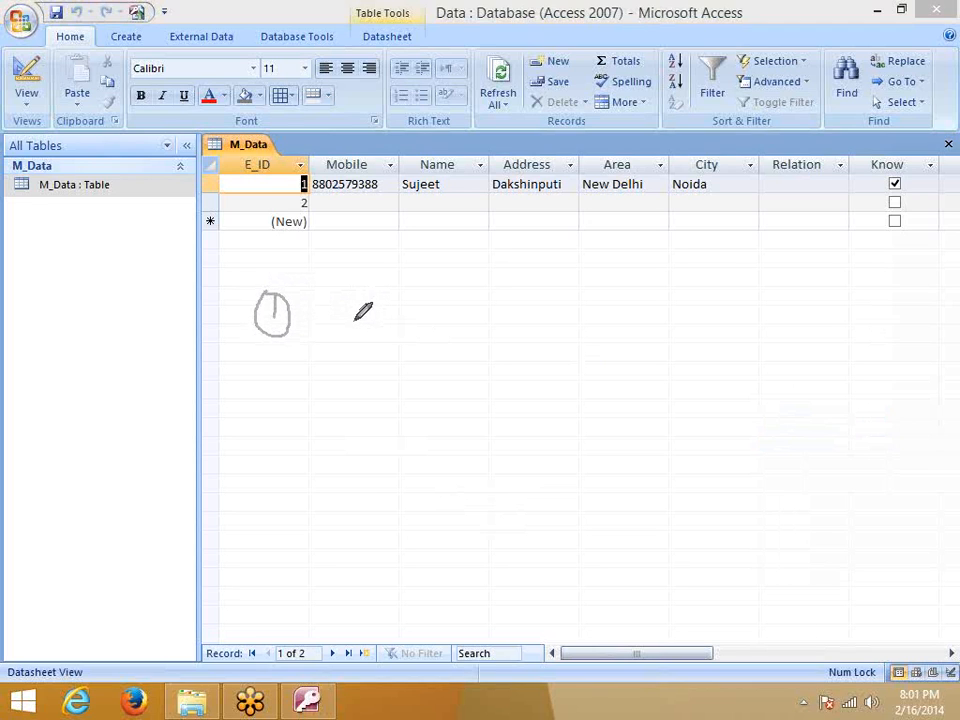
mouse_move(350, 337)
mouse_down()
mouse_move(351, 298)
mouse_move(359, 312)
mouse_move(367, 298)
mouse_move(375, 336)
mouse_move(391, 337)
mouse_move(397, 322)
mouse_move(418, 338)
mouse_move(429, 330)
mouse_move(431, 340)
mouse_move(446, 318)
mouse_up()
mouse_move(452, 272)
mouse_down()
mouse_move(453, 334)
mouse_move(485, 329)
mouse_move(482, 320)
mouse_move(506, 344)
mouse_up()
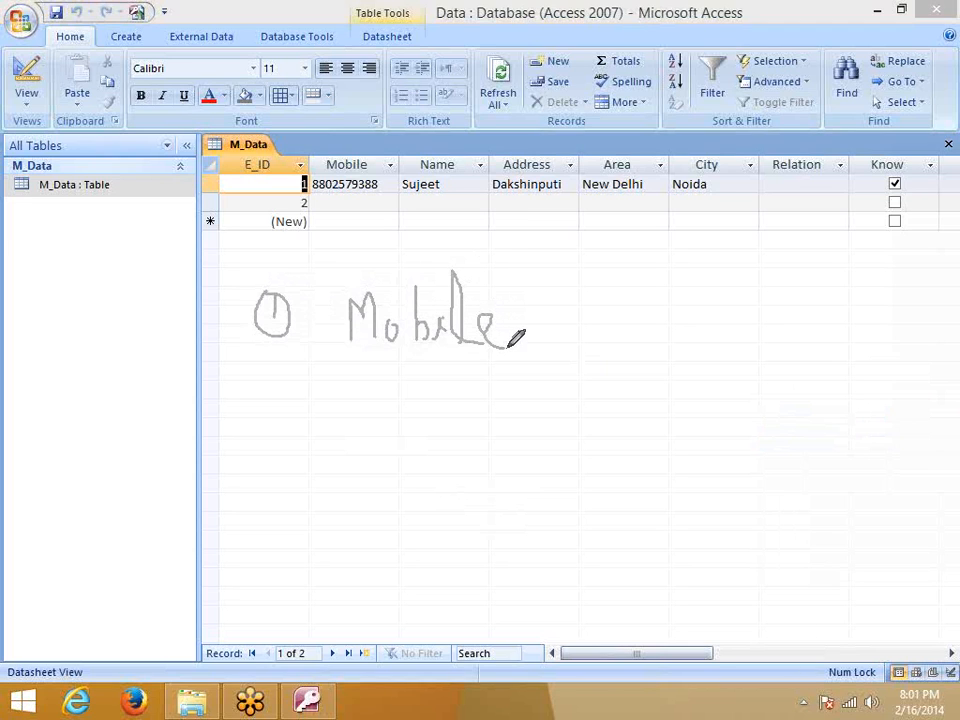